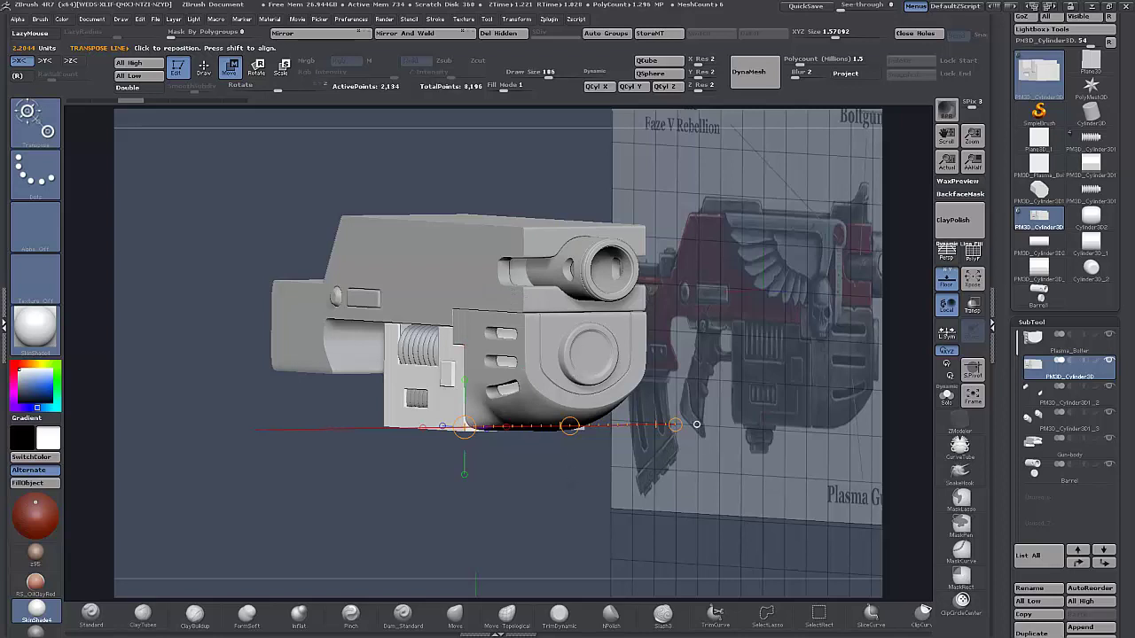
Select the rounded plasma housing and narrow it symmetrically across the gun's width from the front view.
left_click_drag(578, 485, 554, 488)
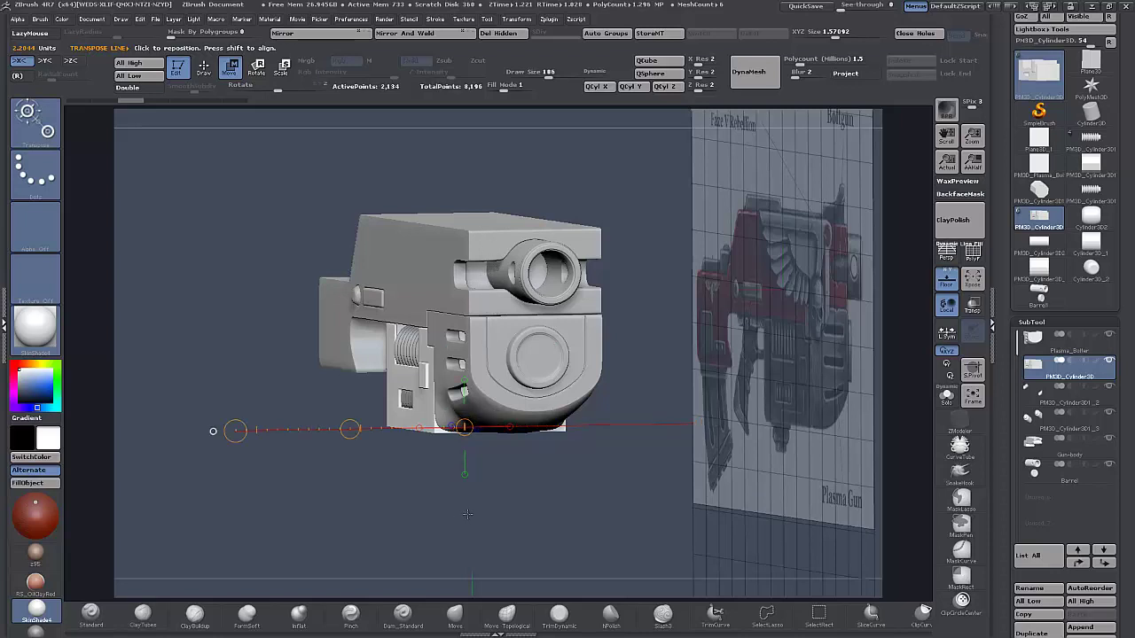
left_click_drag(468, 514, 498, 515)
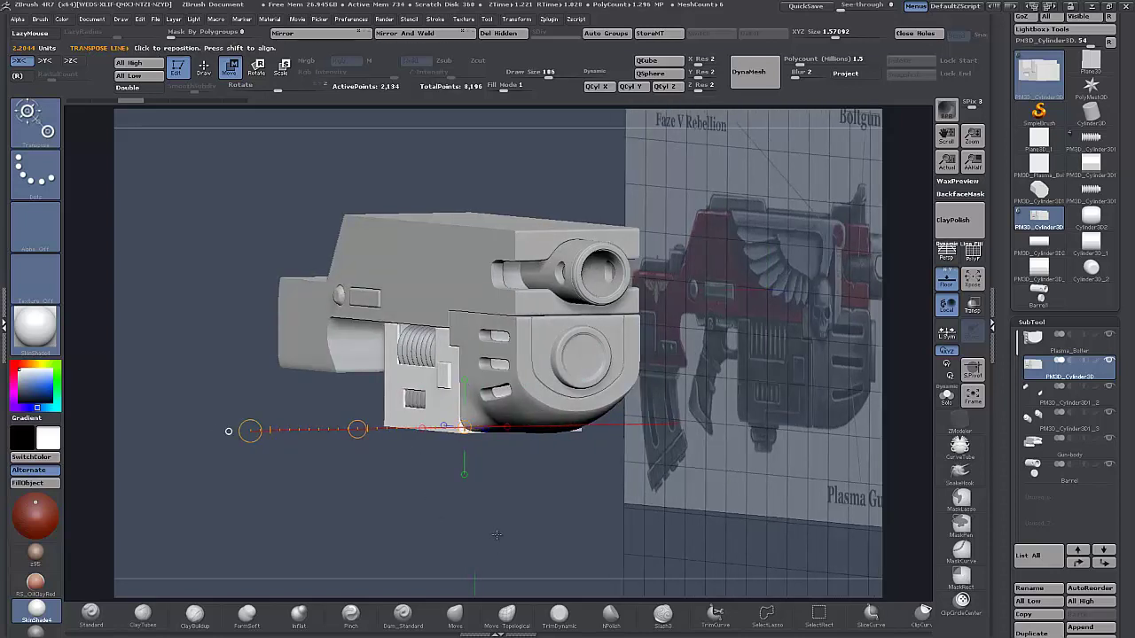
left_click(534, 384, "alt")
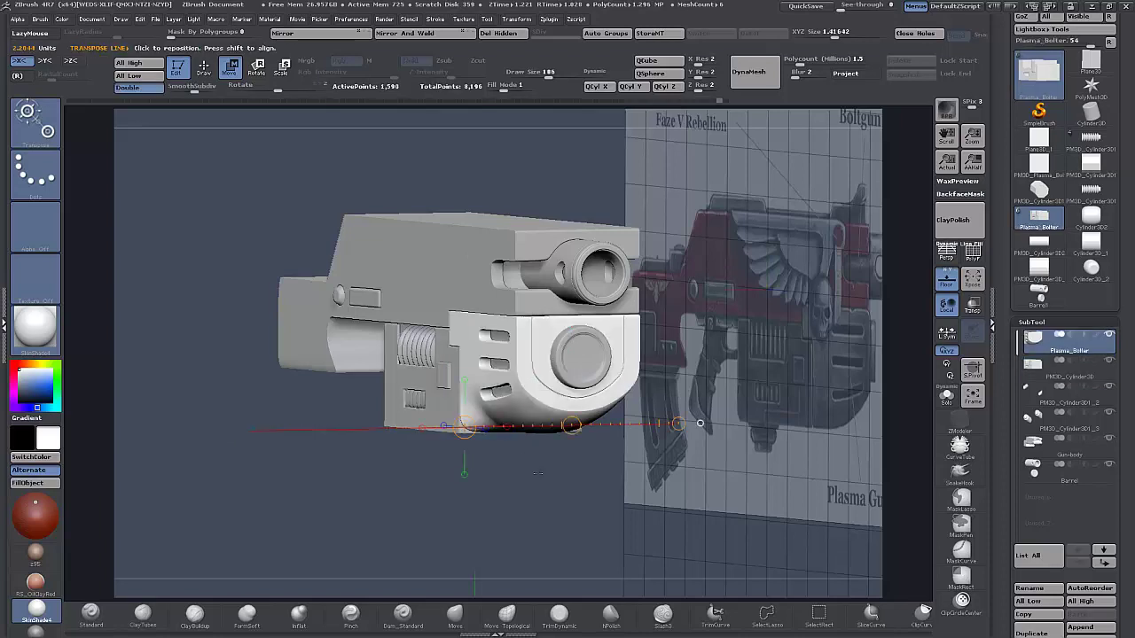
left_click_drag(529, 497, 522, 493, "shift")
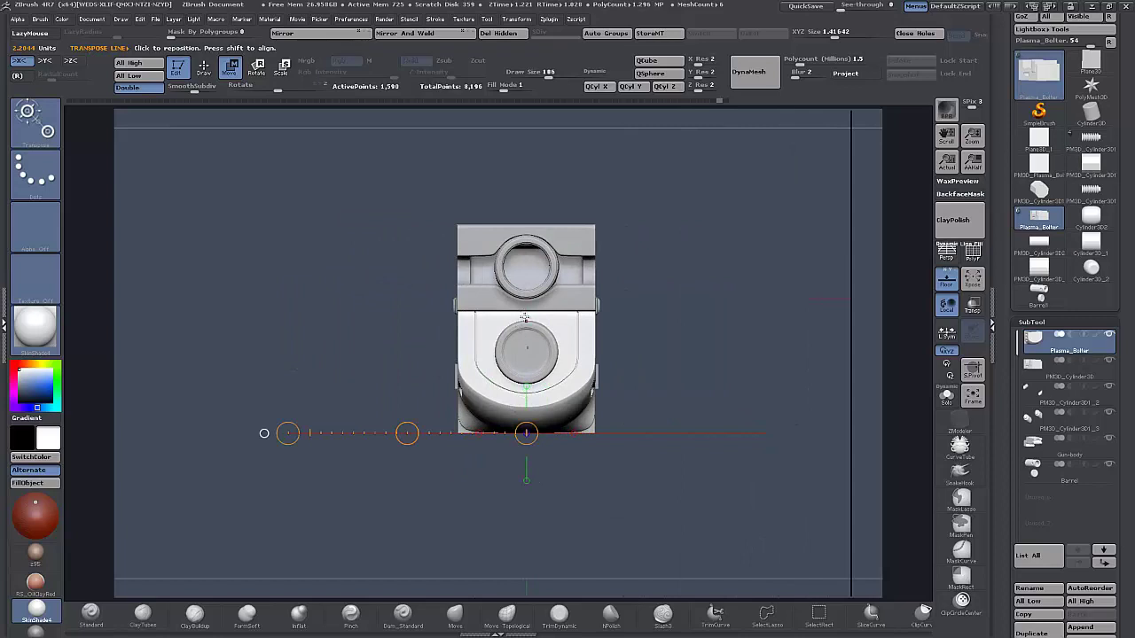
mouse_move(523, 319)
left_mouse_down()
mouse_move(247, 321)
mouse_move(382, 325)
left_mouse_up()
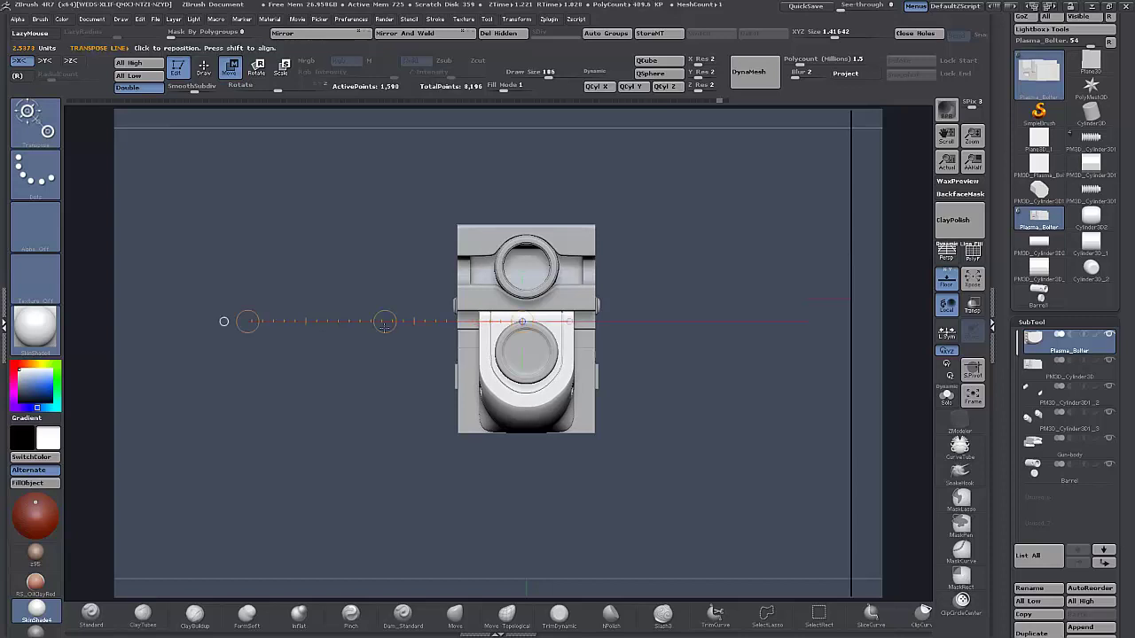
Select the upper gun body, mask its central strip, and pull its sides in to the plasma housing's width.
left_click(479, 294, "alt")
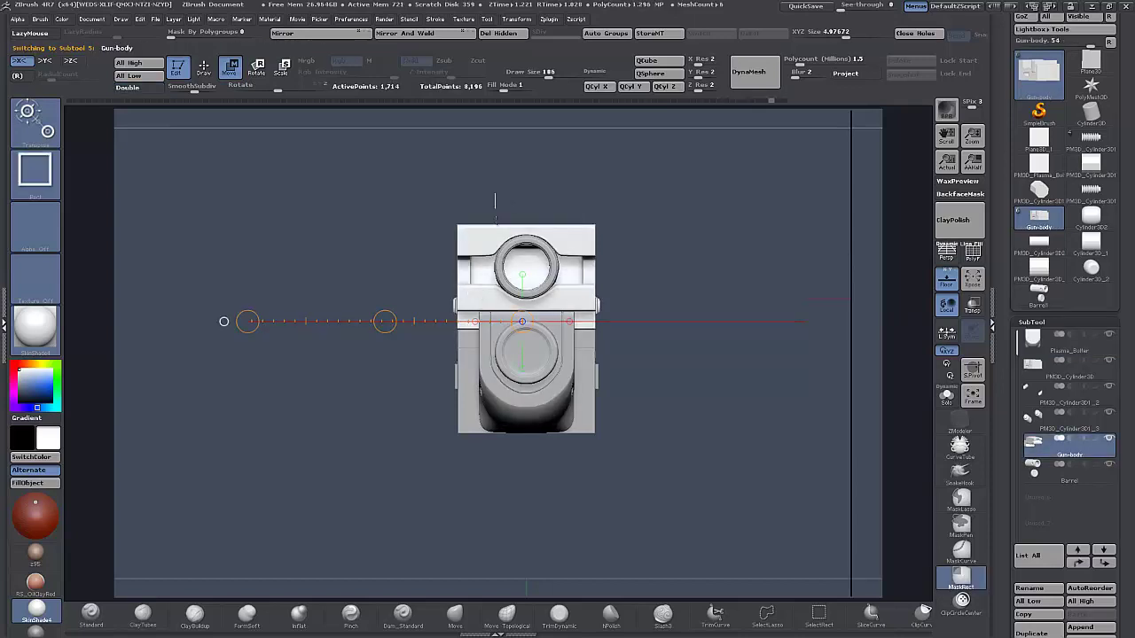
mouse_move(498, 193)
left_mouse_down("ctrl")
mouse_move(518, 315)
mouse_move(564, 358)
left_mouse_up("ctrl")
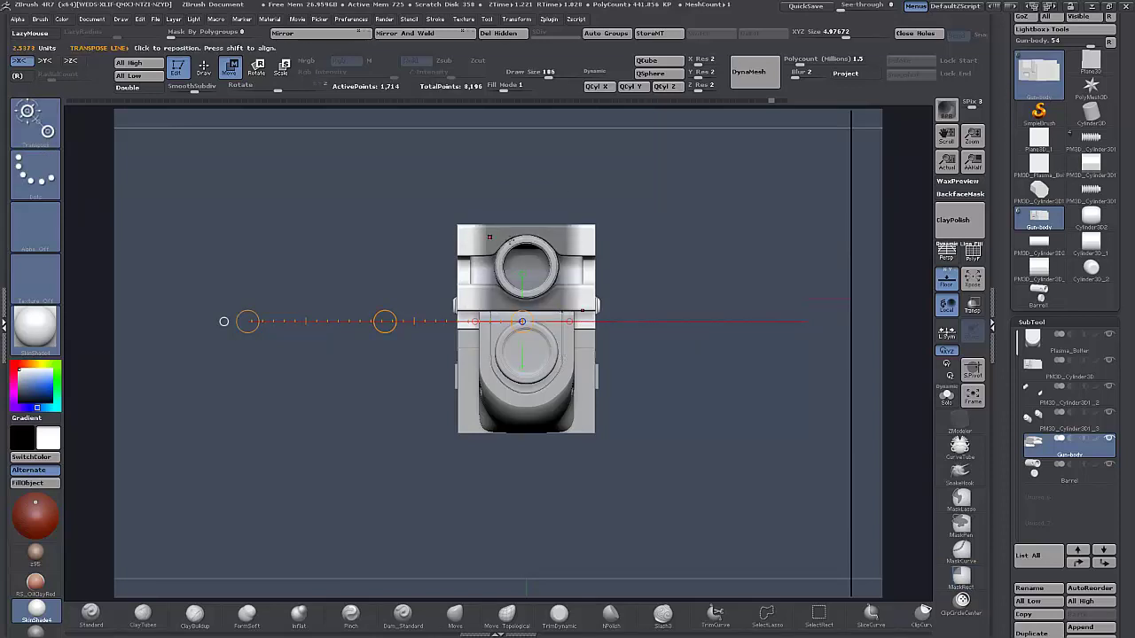
mouse_move(526, 228)
left_mouse_down()
mouse_move(256, 228)
mouse_move(369, 228)
mouse_move(343, 229)
left_mouse_up()
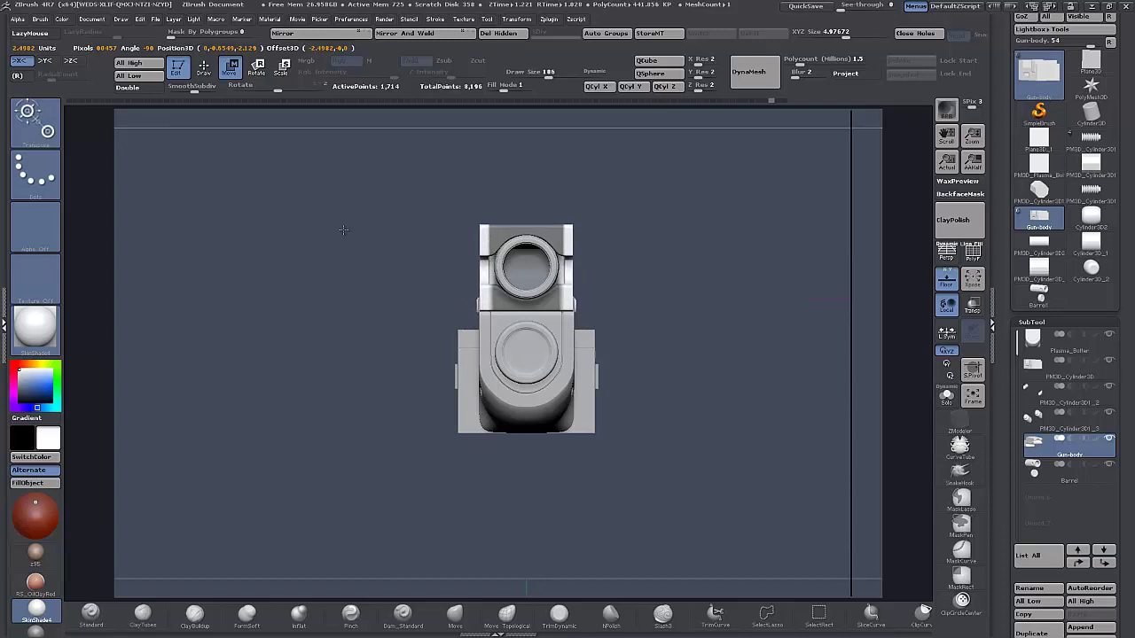
left_click_drag(342, 230, 340, 230)
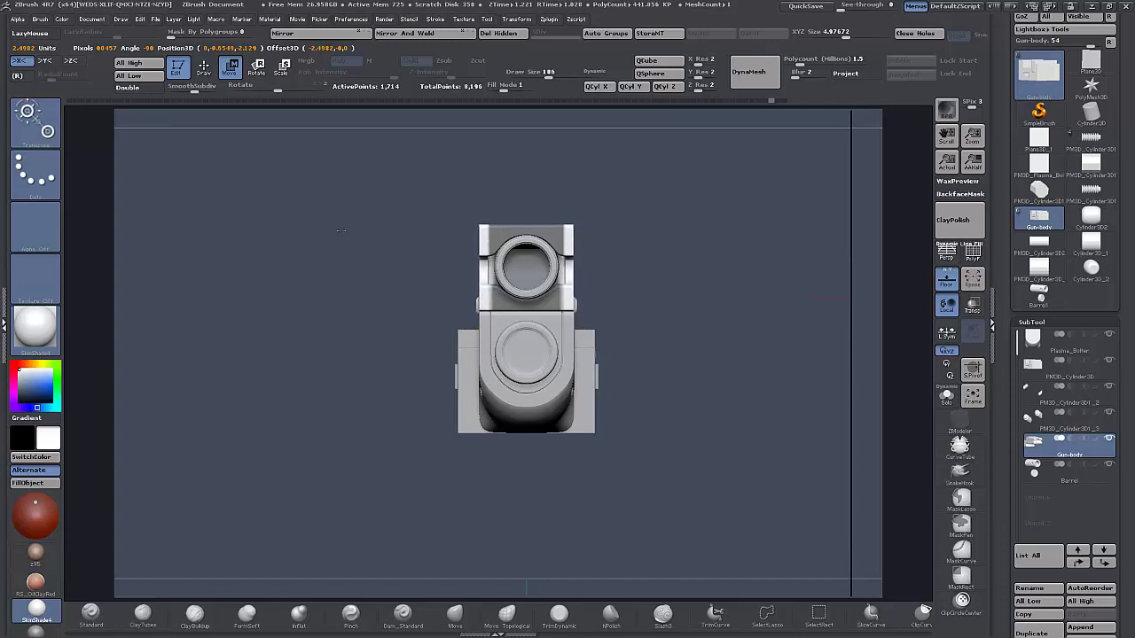
Select the block behind the plasma housing and narrow it from below to match the gun body's width.
left_click_drag(300, 387, 400, 434)
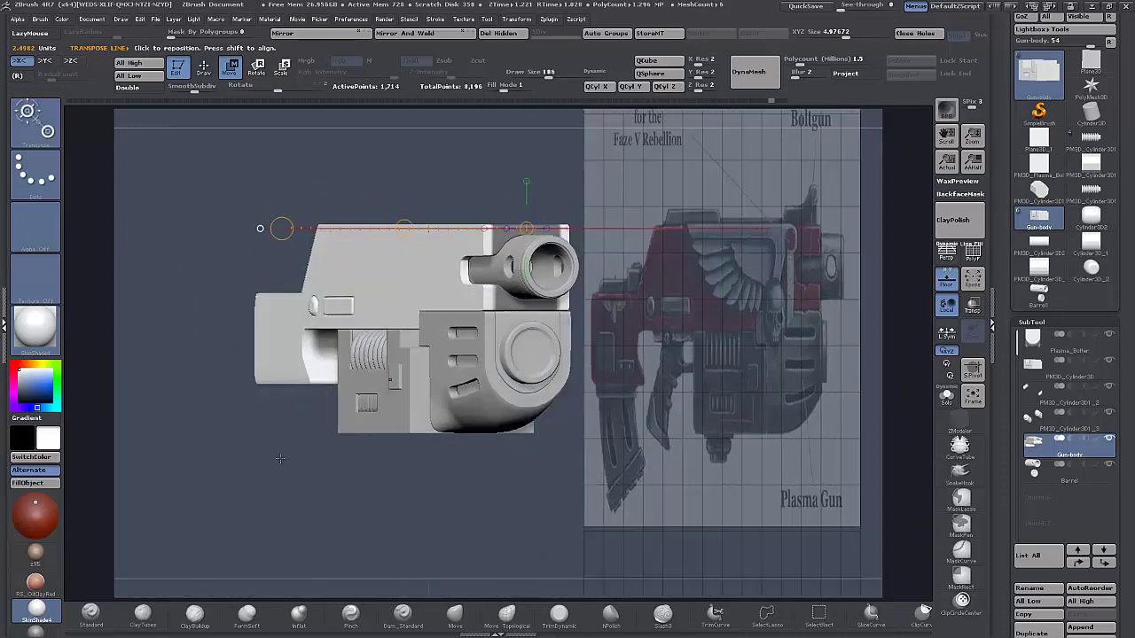
left_click_drag(279, 458, 252, 504)
left_click_drag(300, 418, 346, 239)
left_click(465, 518, "alt")
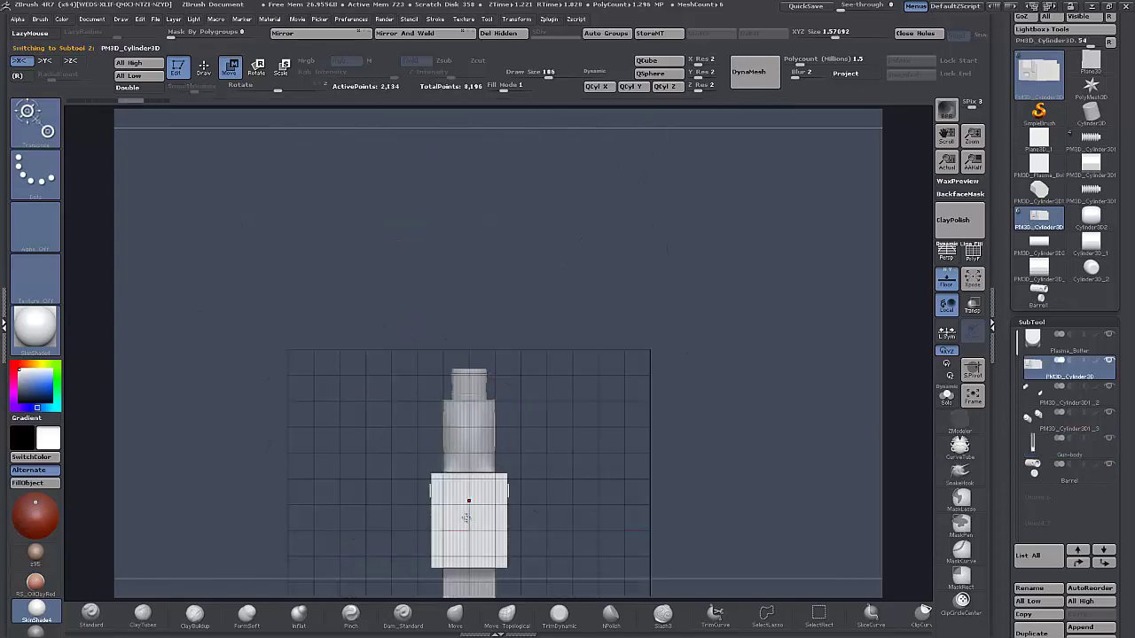
left_click_drag(370, 525, 394, 386)
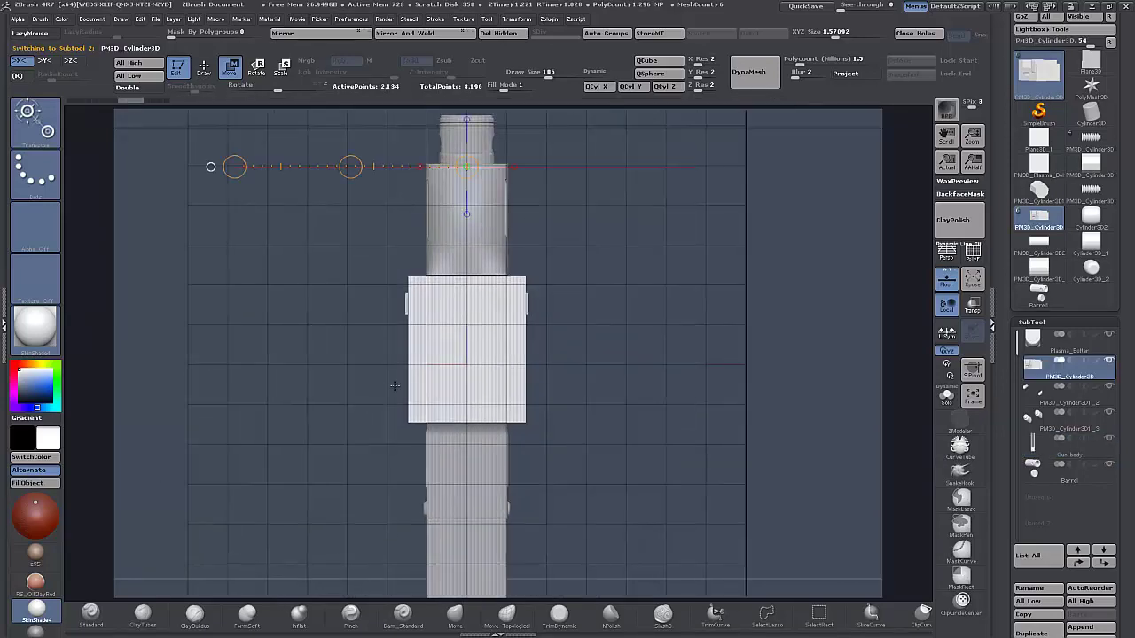
mouse_move(465, 365)
left_mouse_down()
mouse_move(241, 365)
mouse_move(314, 362)
left_mouse_up()
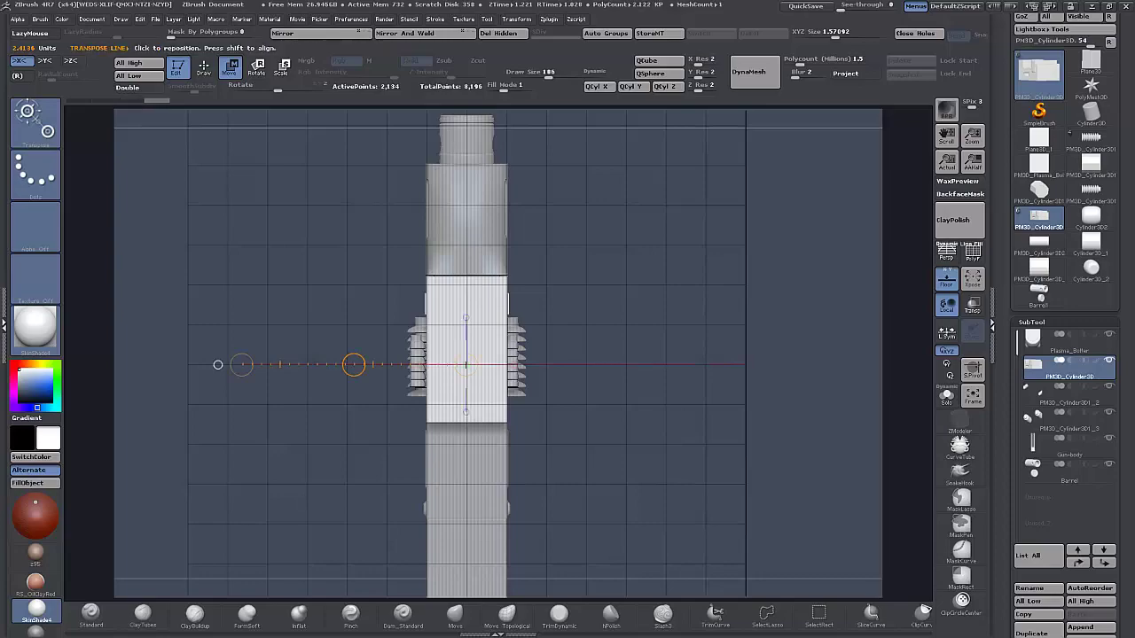
Select the large side coils and squeeze them inward so they sit inside the narrowed block's recesses.
left_click_drag(603, 266, 662, 355)
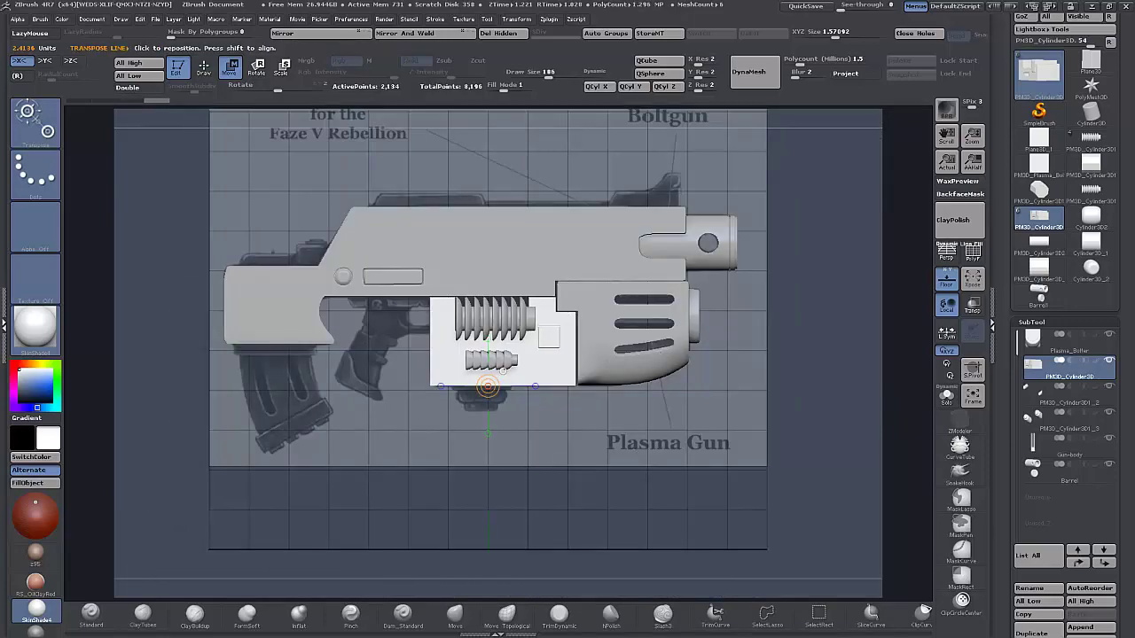
mouse_move(644, 478)
left_mouse_down()
mouse_move(657, 477)
mouse_move(636, 479)
left_mouse_up()
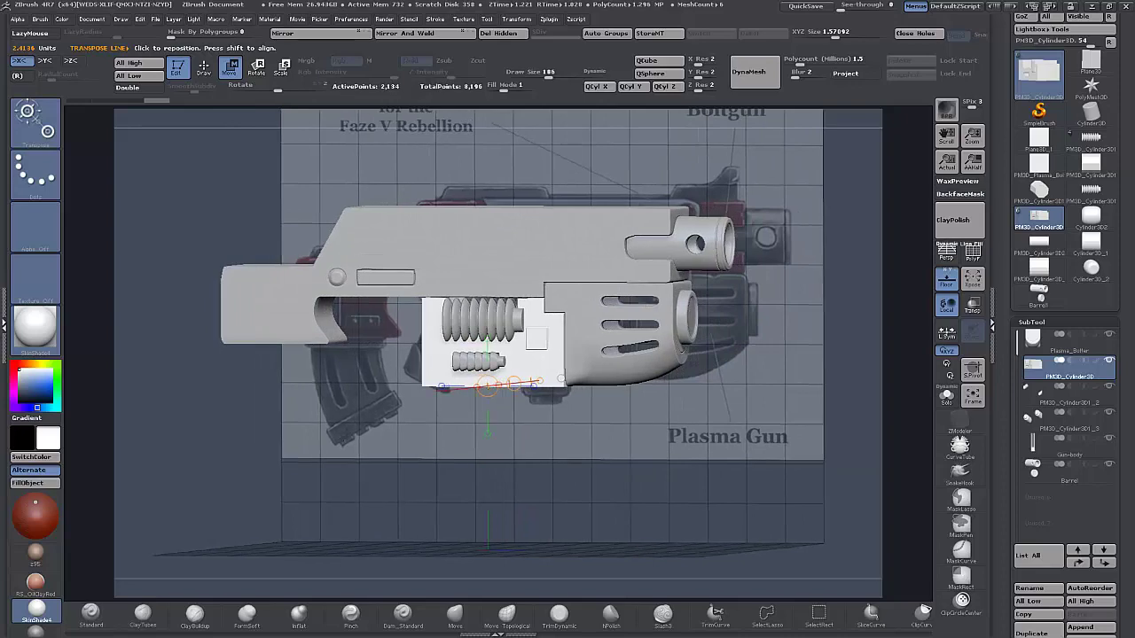
left_click(477, 316, "alt")
left_click_drag(427, 430, 414, 502)
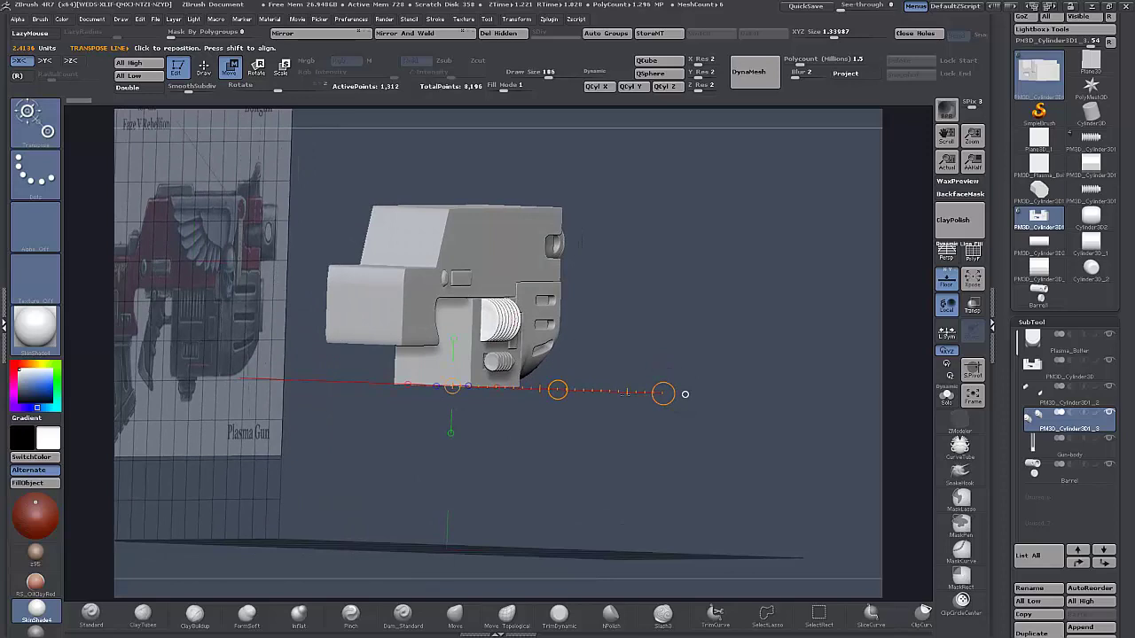
left_click_drag(663, 393, 589, 396)
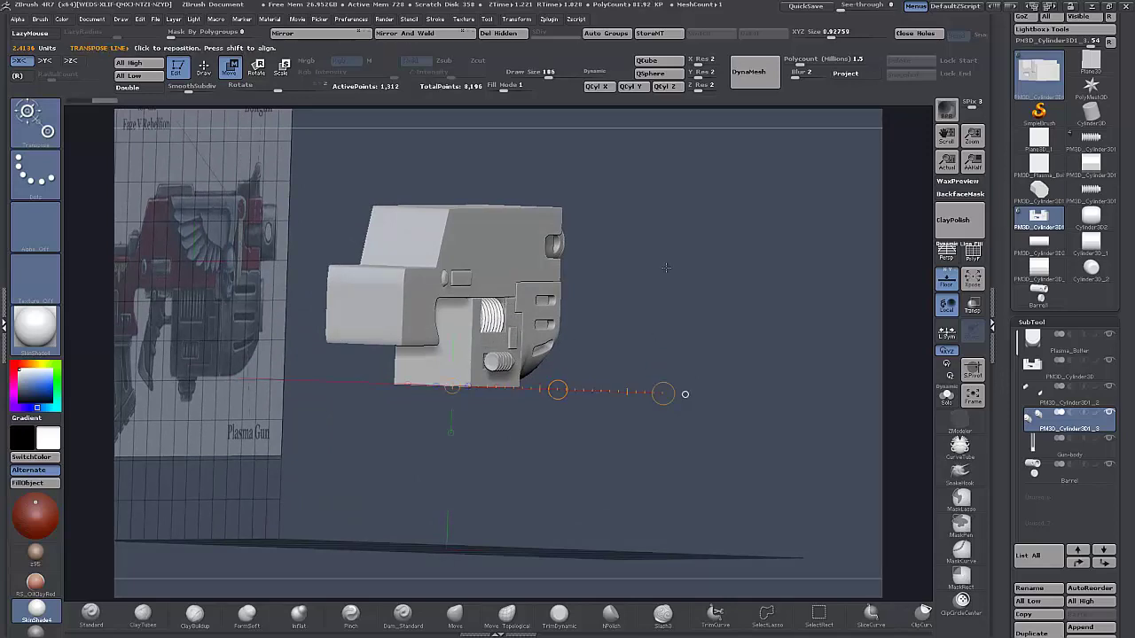
Select the small lower coils and squeeze them inward until they sit inside their slots in the block.
left_click_drag(667, 268, 618, 393)
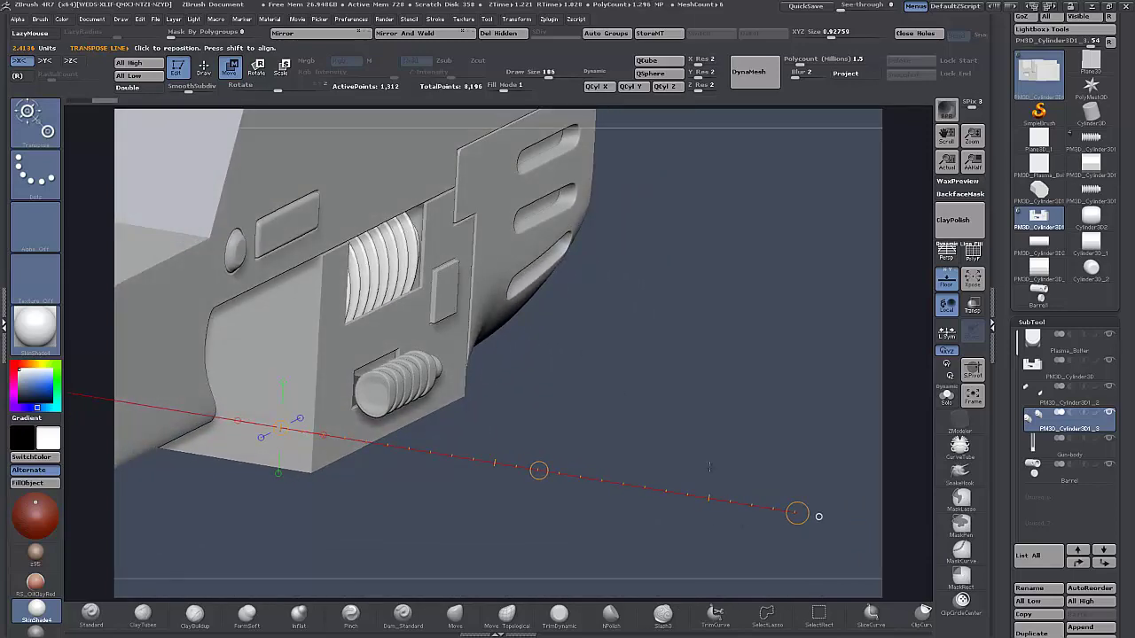
left_click_drag(709, 467, 626, 344)
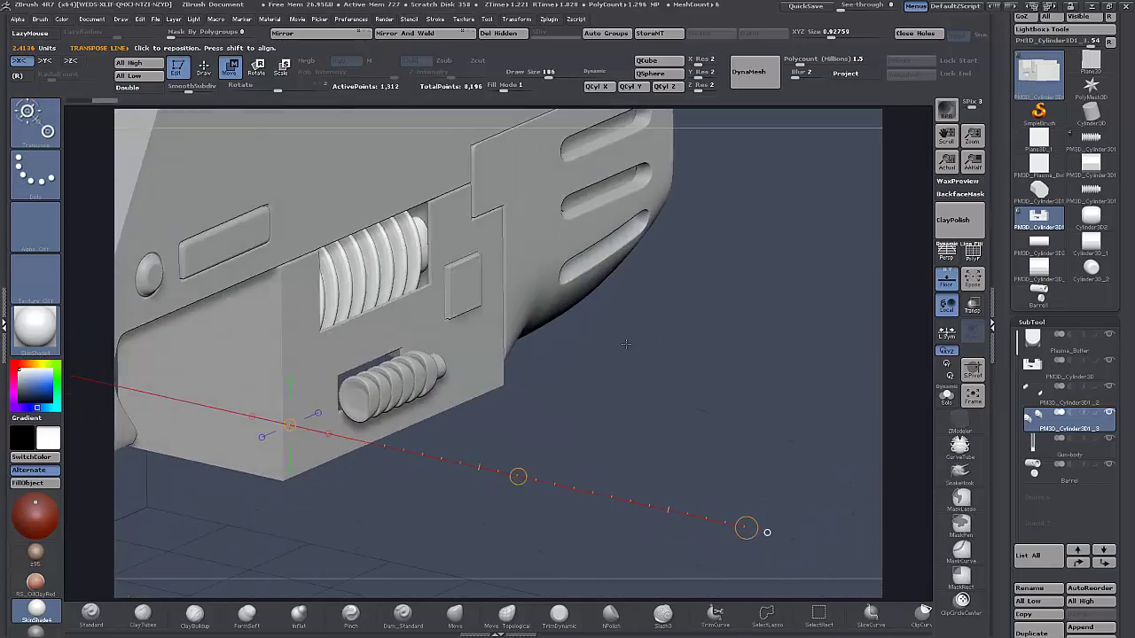
key("q")
left_click(406, 371, "alt")
mouse_move(341, 433)
left_mouse_down()
mouse_move(748, 528)
mouse_move(528, 457)
left_mouse_up()
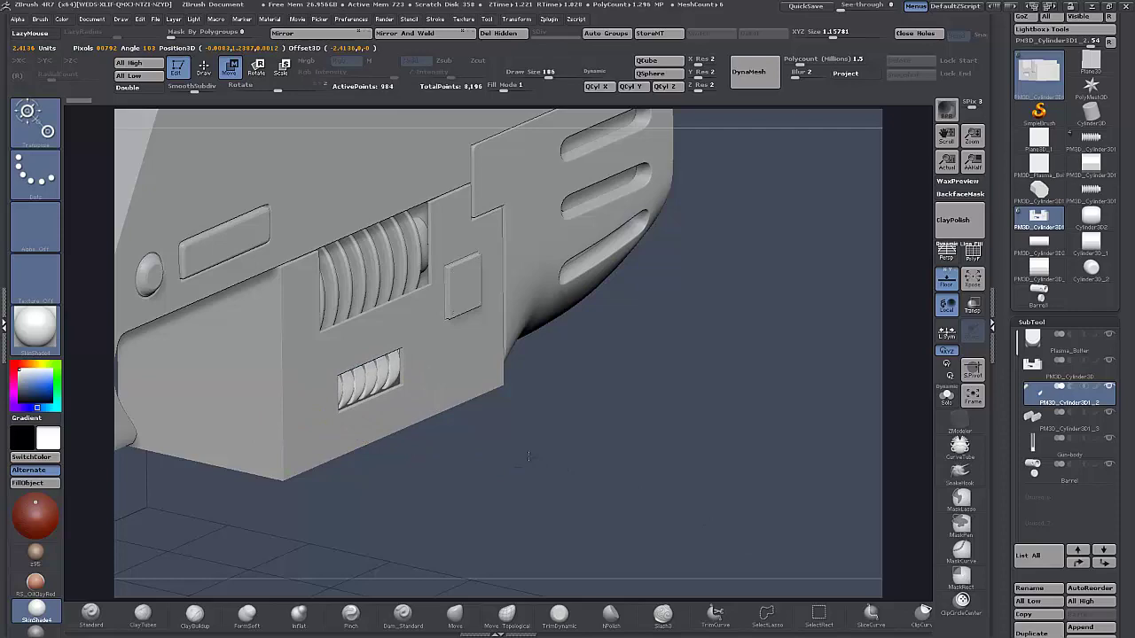
left_click_drag(654, 396, 682, 461)
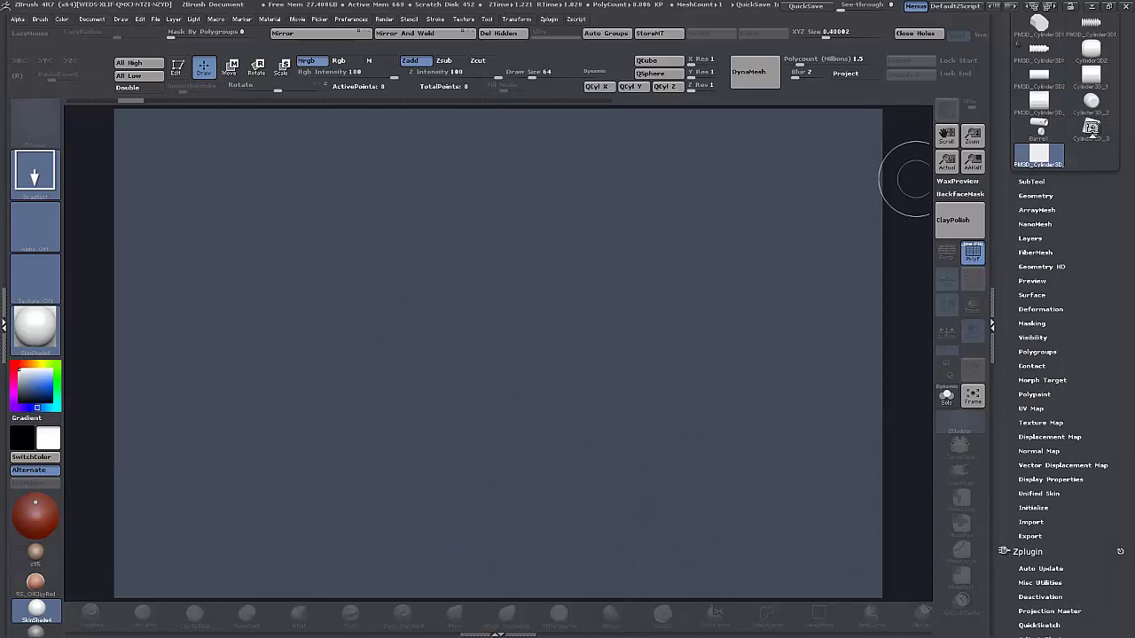
Draw a new Cylinder3D on the empty canvas, make it editable, and convert it to a PolyMesh3D.
left_click(1091, 128)
left_click_drag(521, 329, 513, 476)
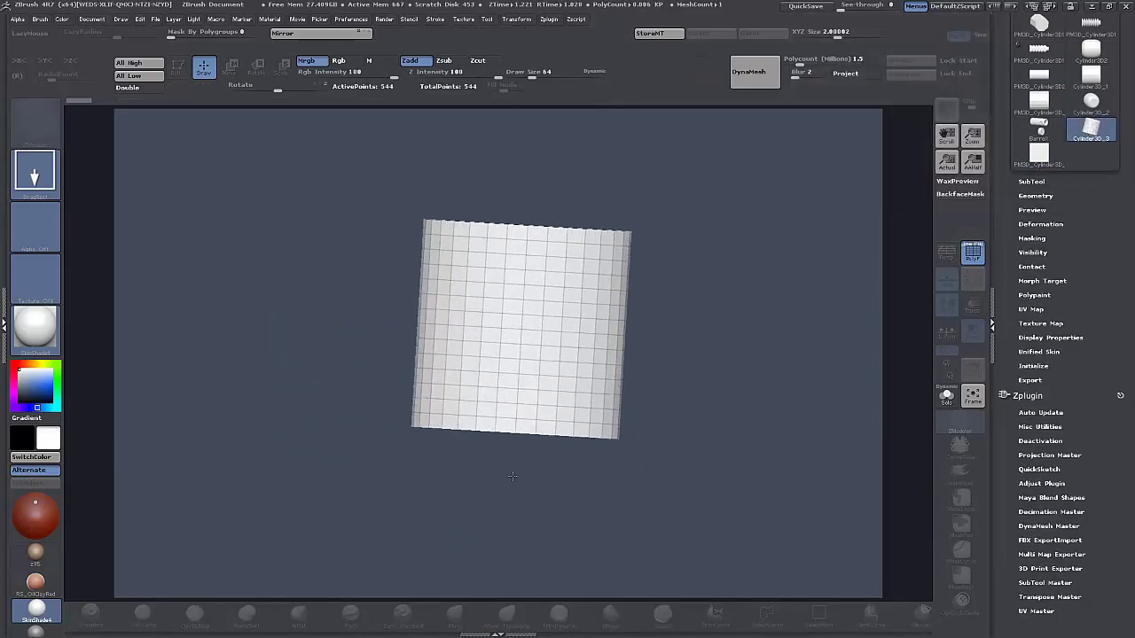
key("t")
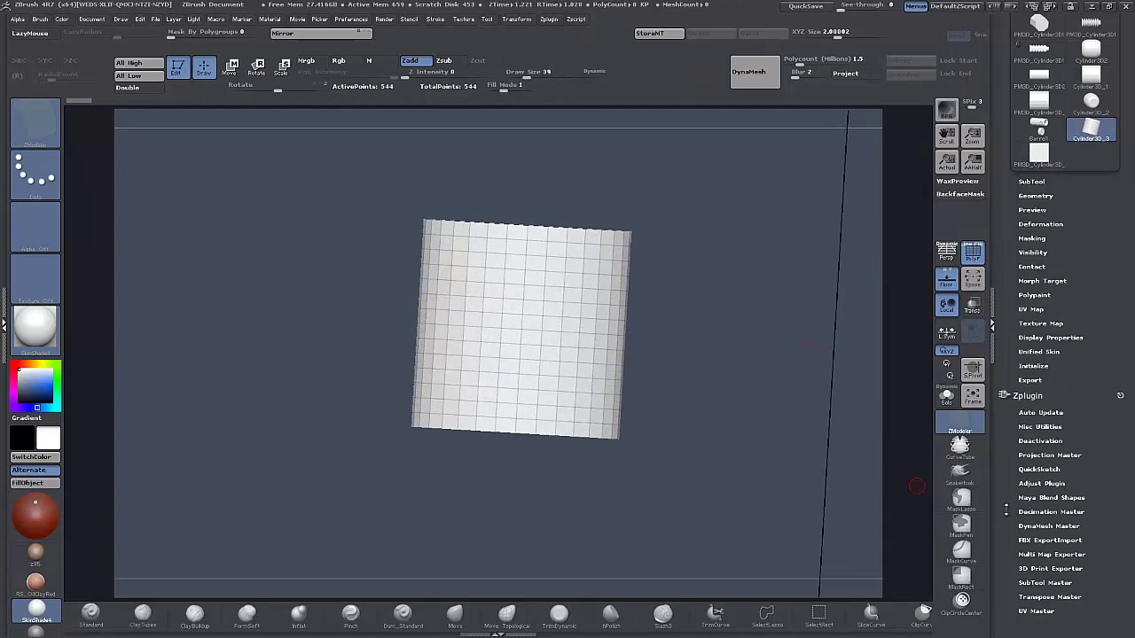
left_click_drag(1006, 510, 999, 468)
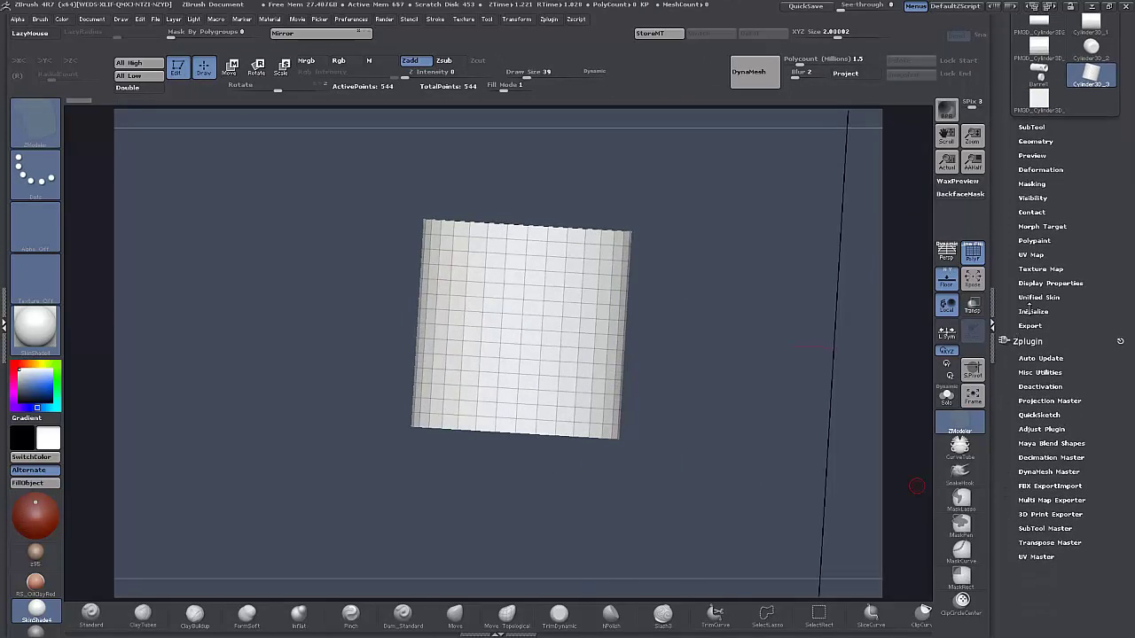
scroll(1000, 269, "up", 5)
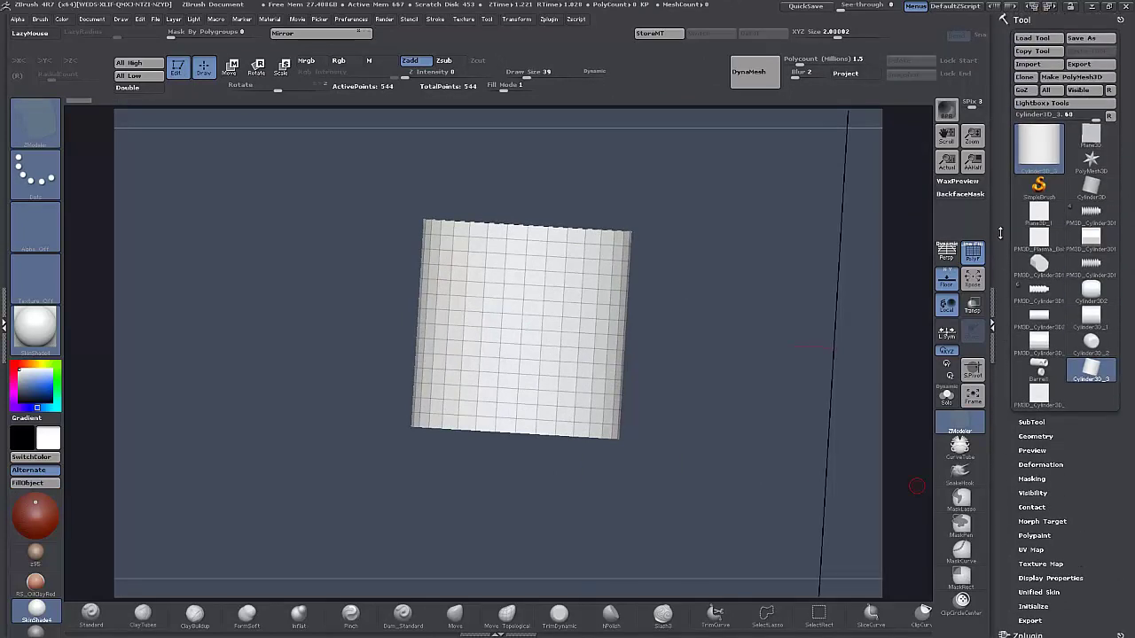
left_click(1071, 78)
Set the initialize X, Y and Z resolution to 1 and turn the mesh into a QCube.
scroll(1080, 86, "down", 5)
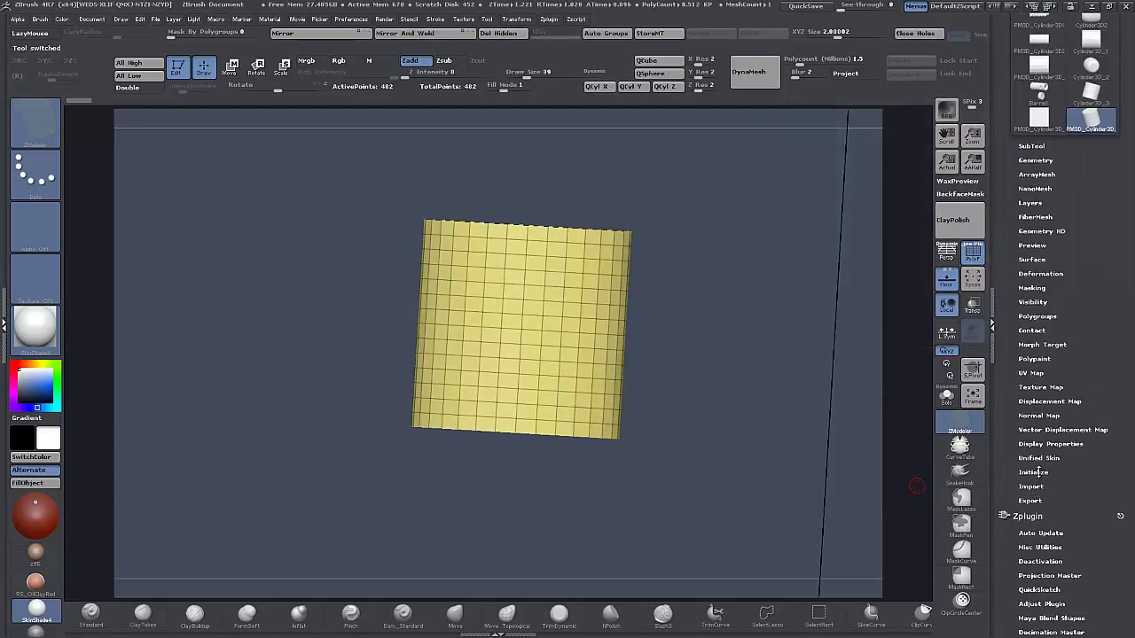
left_click(1032, 473)
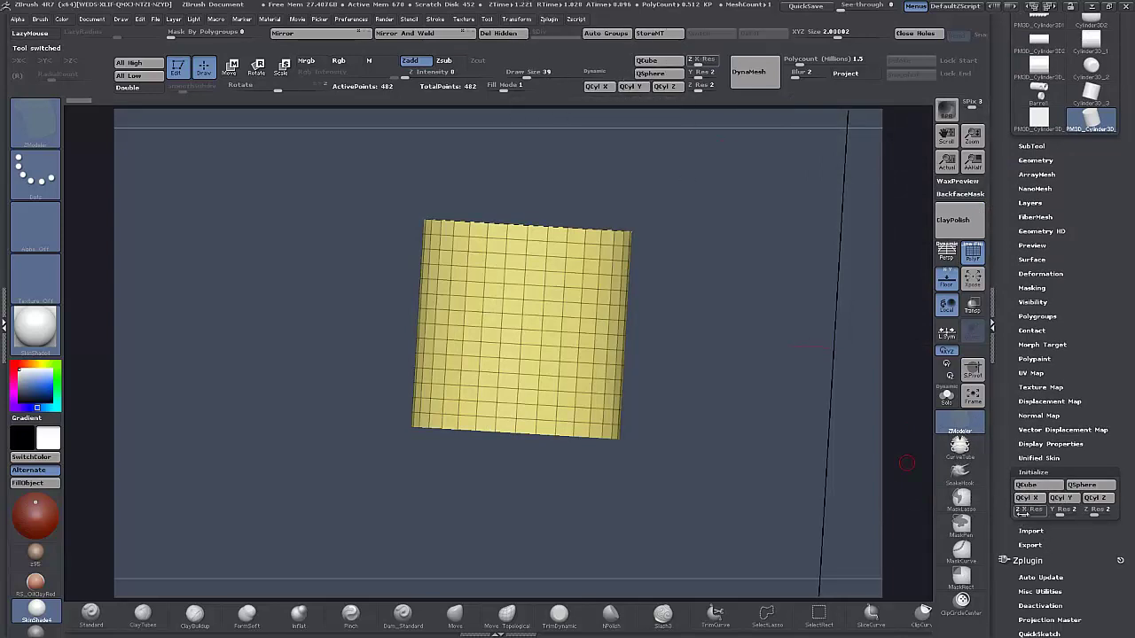
left_click_drag(1027, 515, 1087, 515)
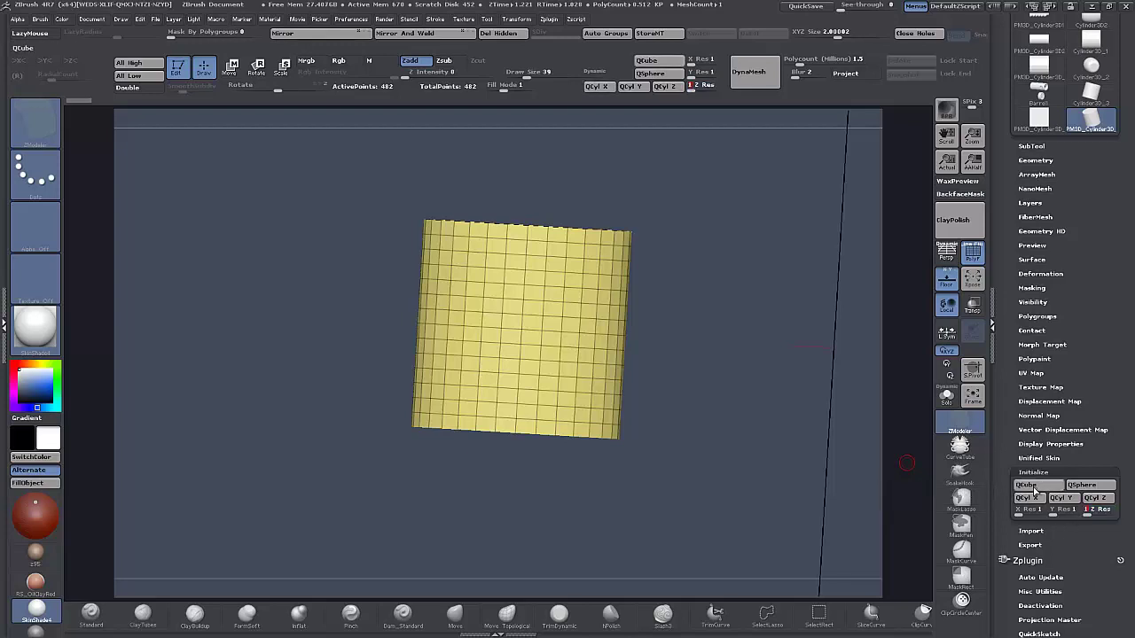
left_click(1026, 485)
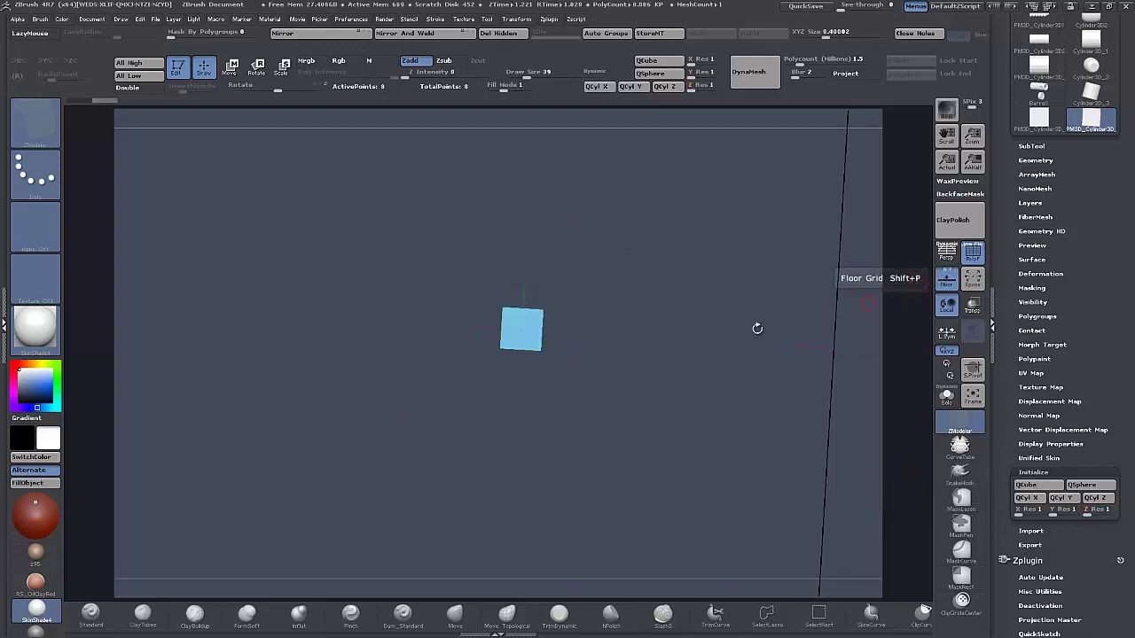
Align the view to the gun's side reference and move the cube over the pistol grip.
left_click_drag(592, 427, 629, 408)
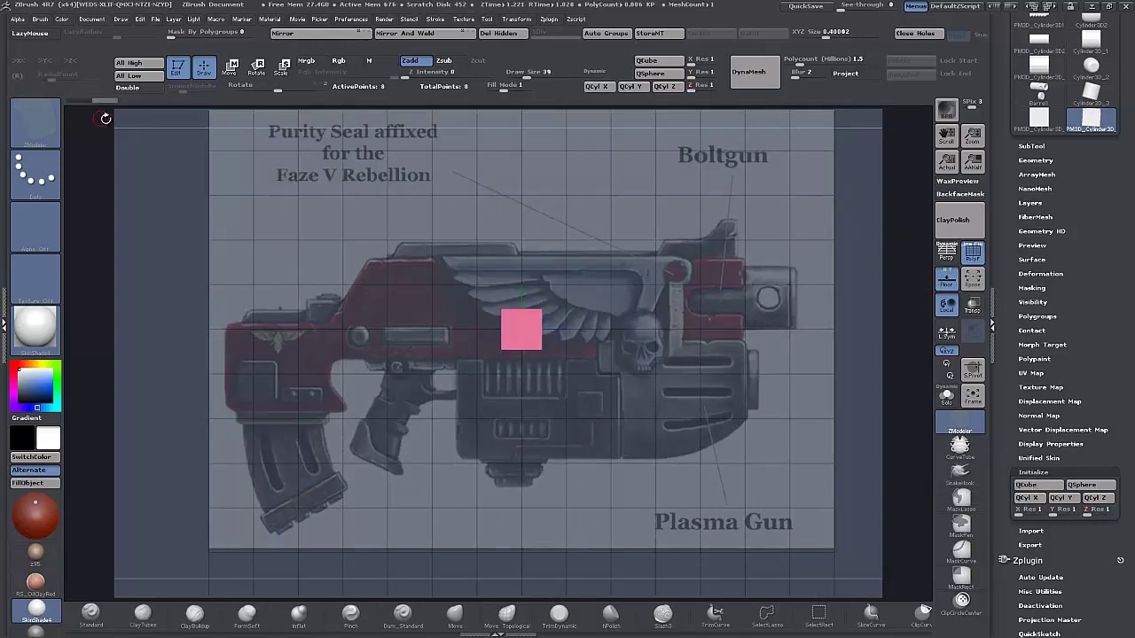
left_click(229, 67)
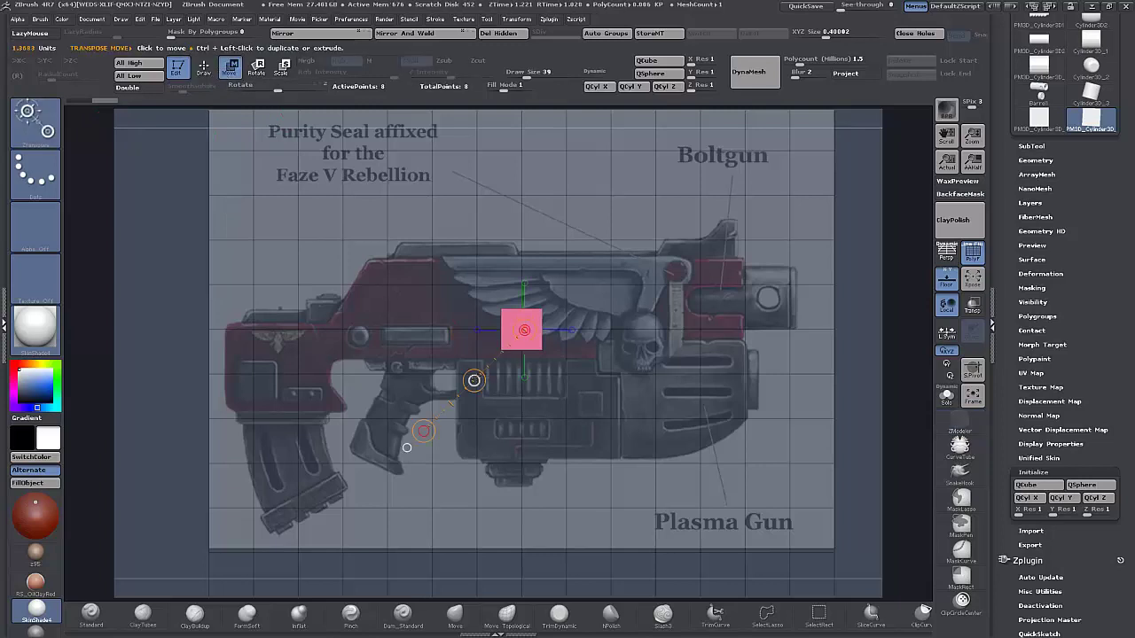
left_click_drag(474, 380, 347, 457)
right_click_drag(484, 427, 530, 456, "ctrl")
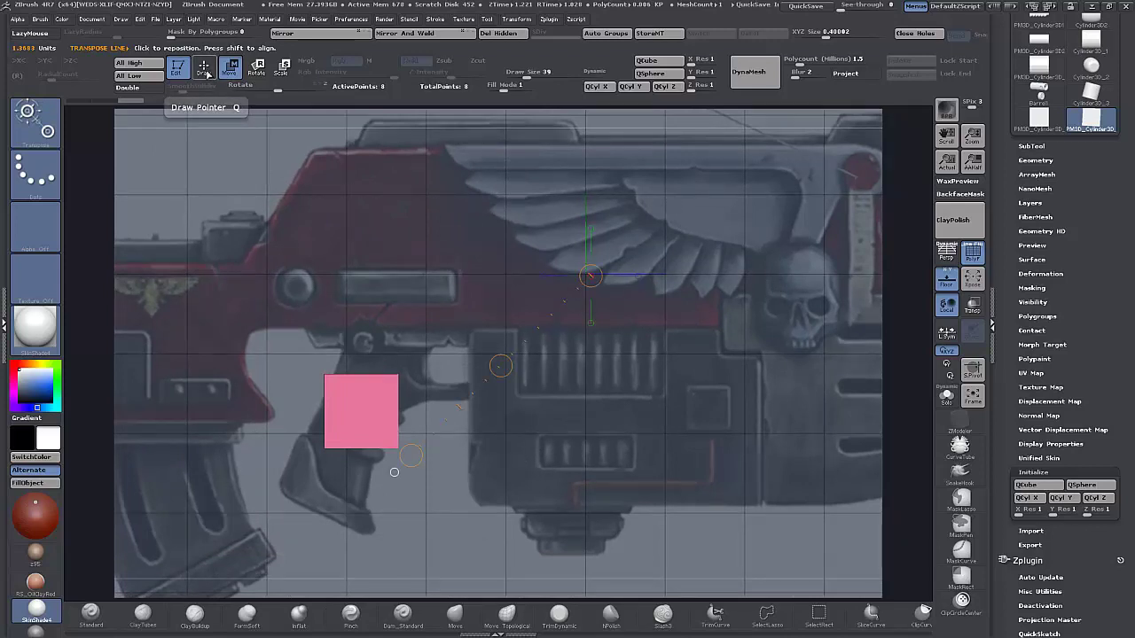
Mask all but the cube's lower rear corner, move that corner onto the grip's rear edge, and clear the mask.
left_click_drag(301, 432, 341, 461, "ctrl")
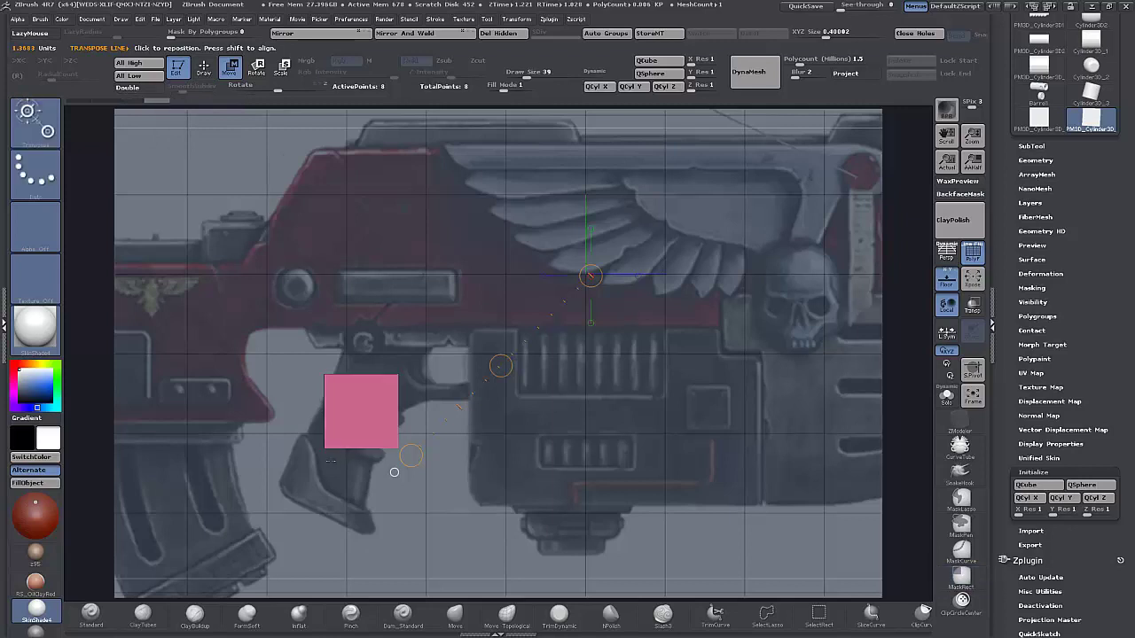
left_click(308, 462, "ctrl")
left_click_drag(501, 365, 482, 360)
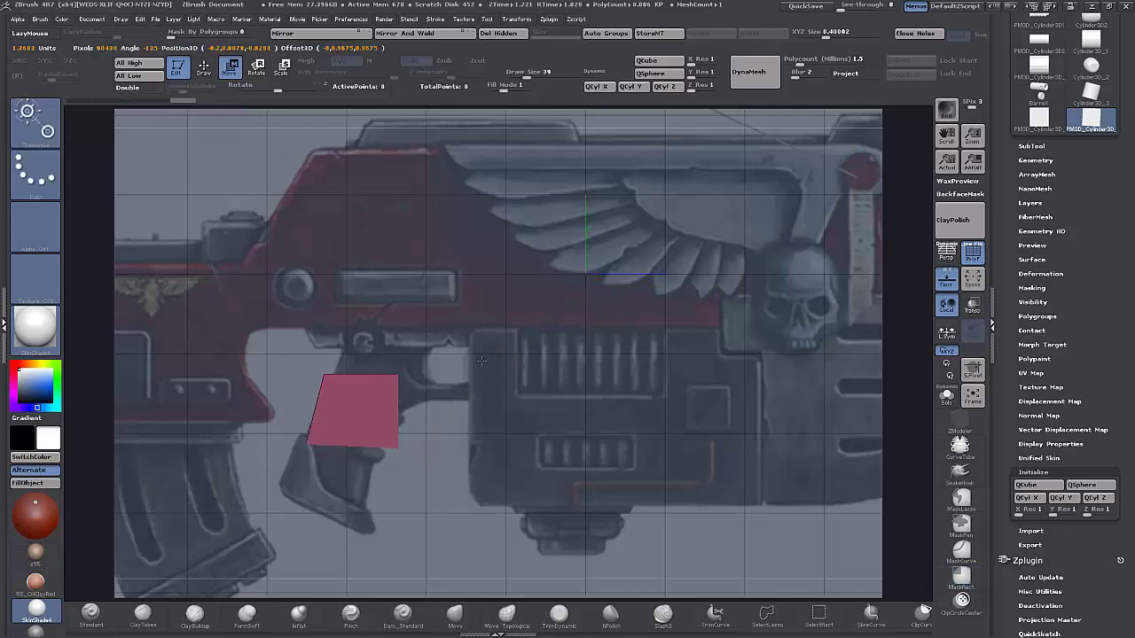
left_click_drag(393, 469, 399, 467, "ctrl")
left_click(394, 472, "ctrl")
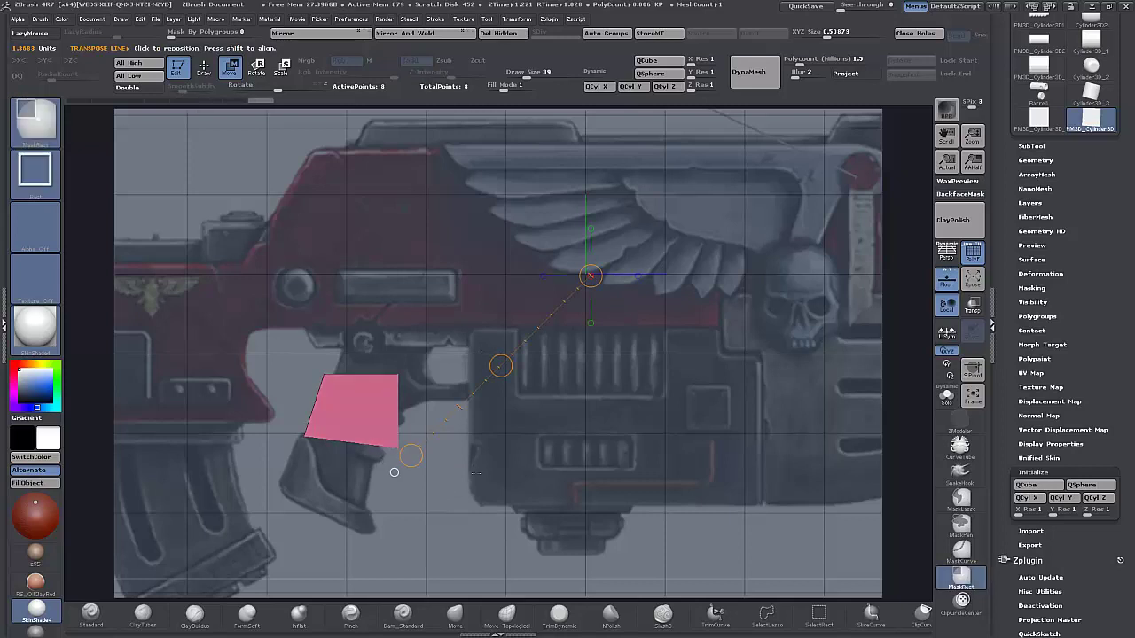
Move the cube's lower and upper front corners onto the grip's front edge, masking the other points for each move.
mouse_move(501, 365)
left_mouse_down()
mouse_move(482, 394)
mouse_move(473, 387)
left_mouse_up()
left_click_drag(373, 358, 422, 408, "ctrl")
left_click_drag(548, 473, 537, 471, "ctrl")
left_click_drag(372, 364, 420, 393, "ctrl")
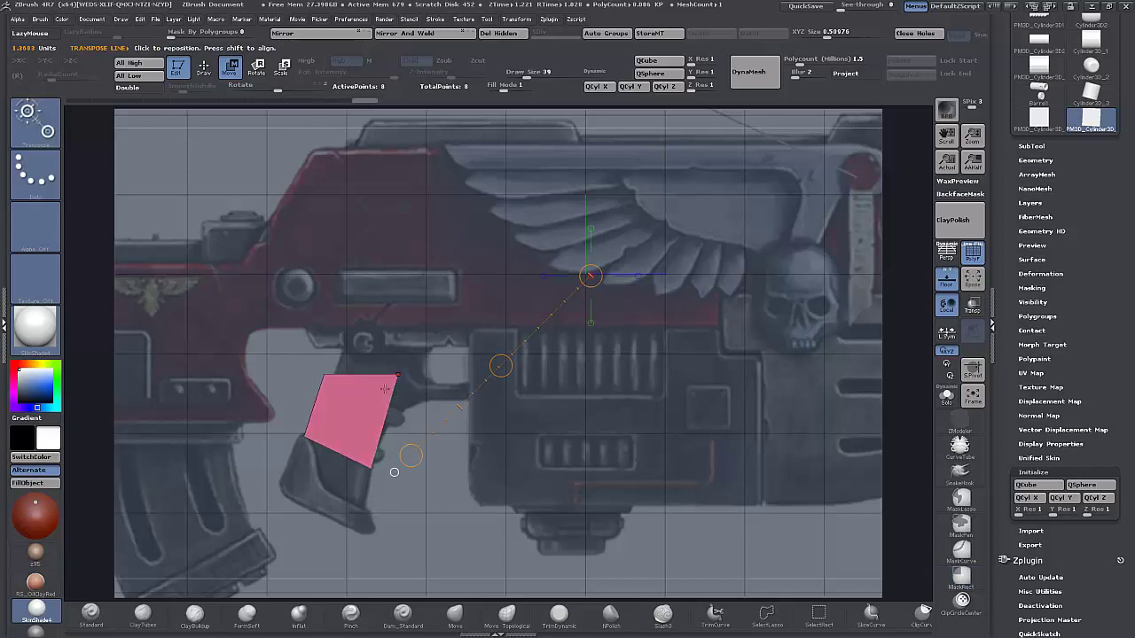
left_click(425, 315, "ctrl")
left_click_drag(501, 366, 509, 399)
Mask all but the cube's upper rear corner and move that corner onto the grip's rear edge.
left_click_drag(300, 352, 342, 395, "ctrl")
left_click_drag(244, 369, 163, 342, "ctrl")
left_click_drag(289, 345, 362, 394, "ctrl")
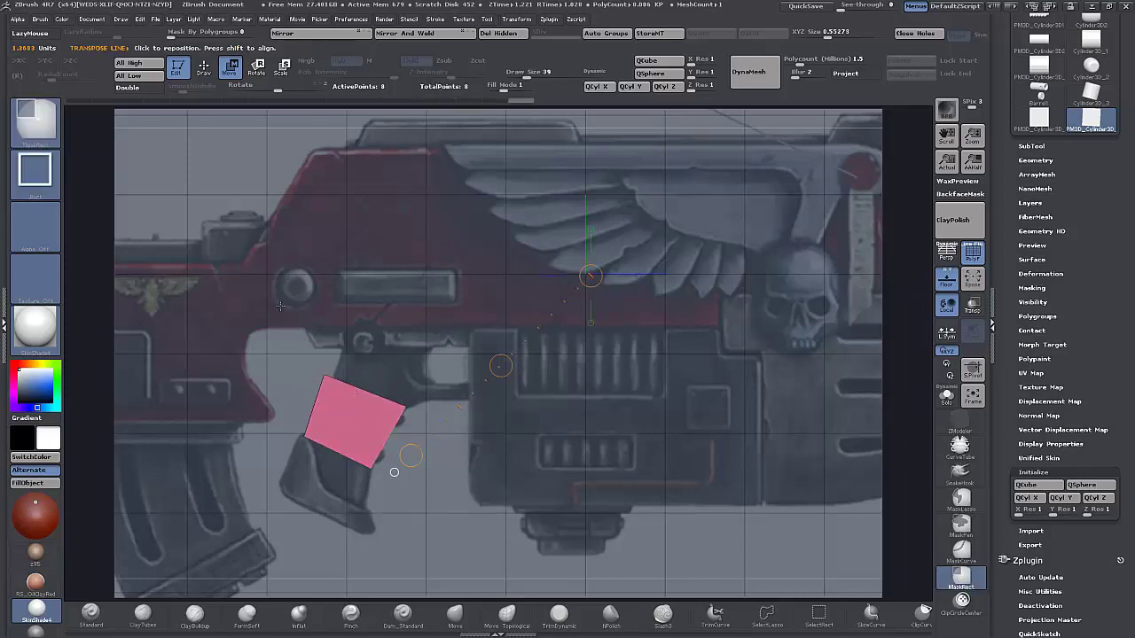
left_click(402, 376, "ctrl")
mouse_move(499, 365)
left_mouse_down()
mouse_move(507, 381)
mouse_move(510, 365)
left_mouse_up()
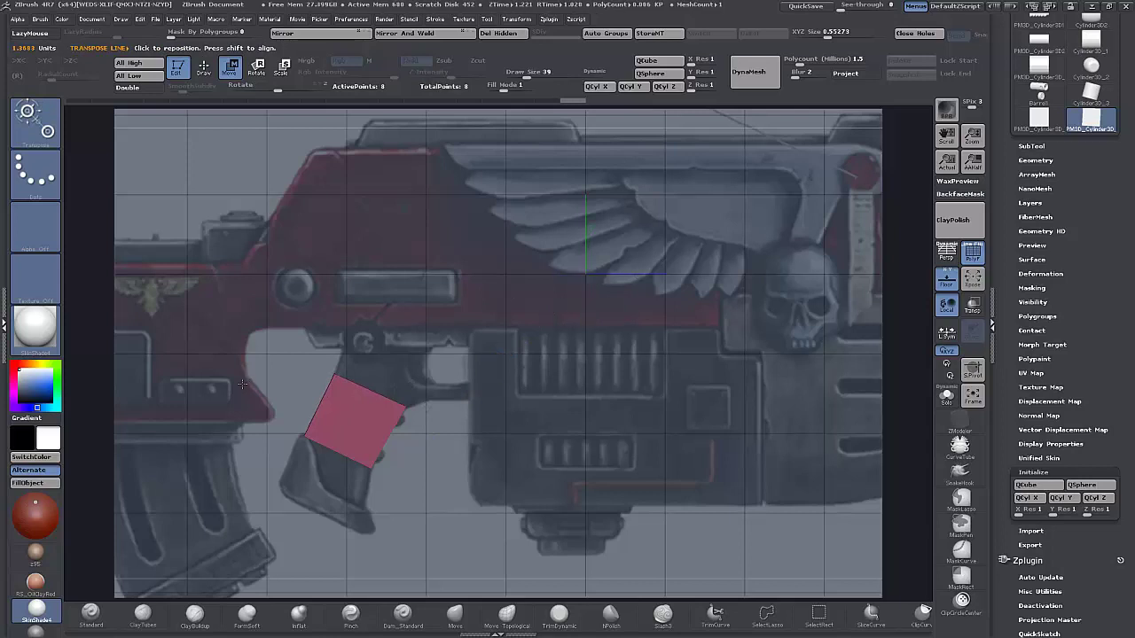
Set the ZModeler polygon action to QMesh with the Polygroup Island target and extrude the block's upper face to the top of the grip.
left_click_drag(223, 384, 319, 333, "alt")
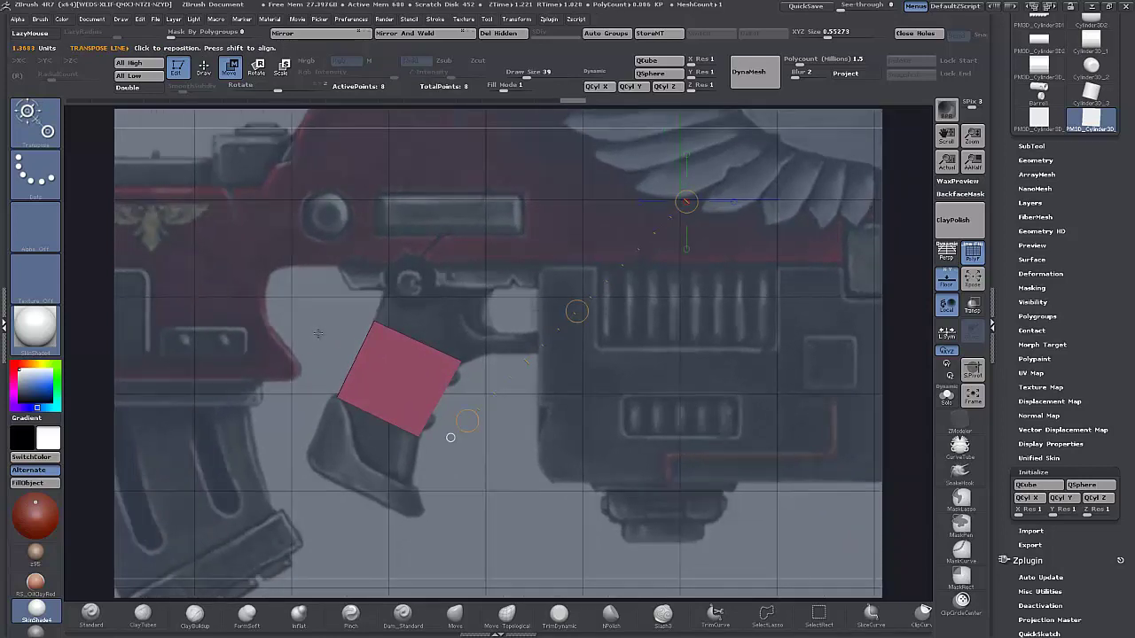
key("q")
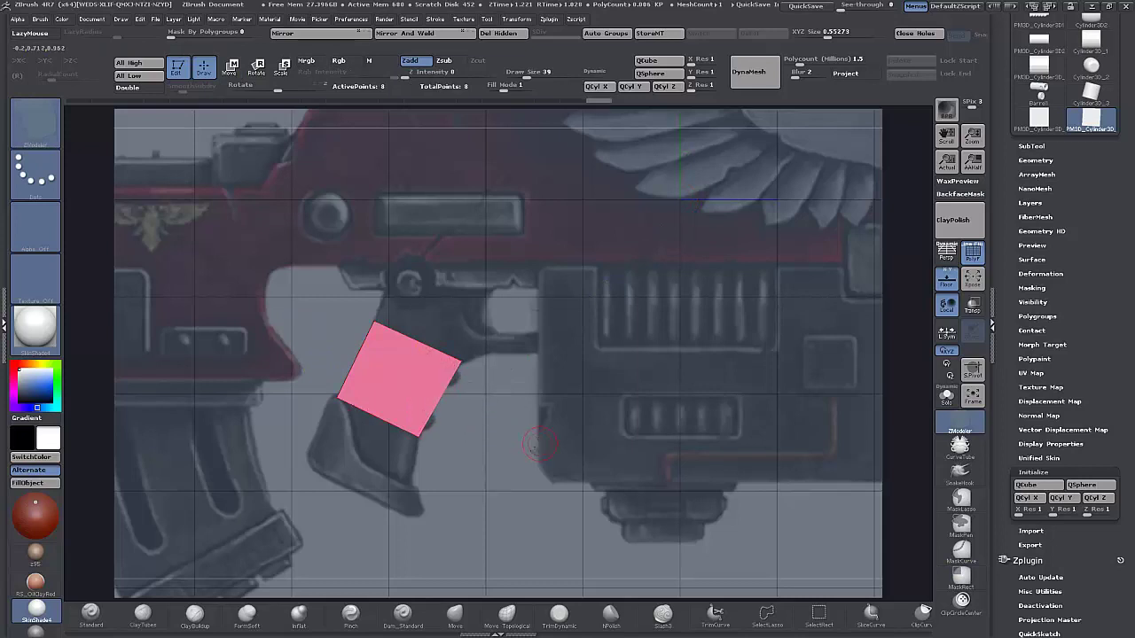
left_click_drag(538, 445, 443, 354)
right_click(438, 326)
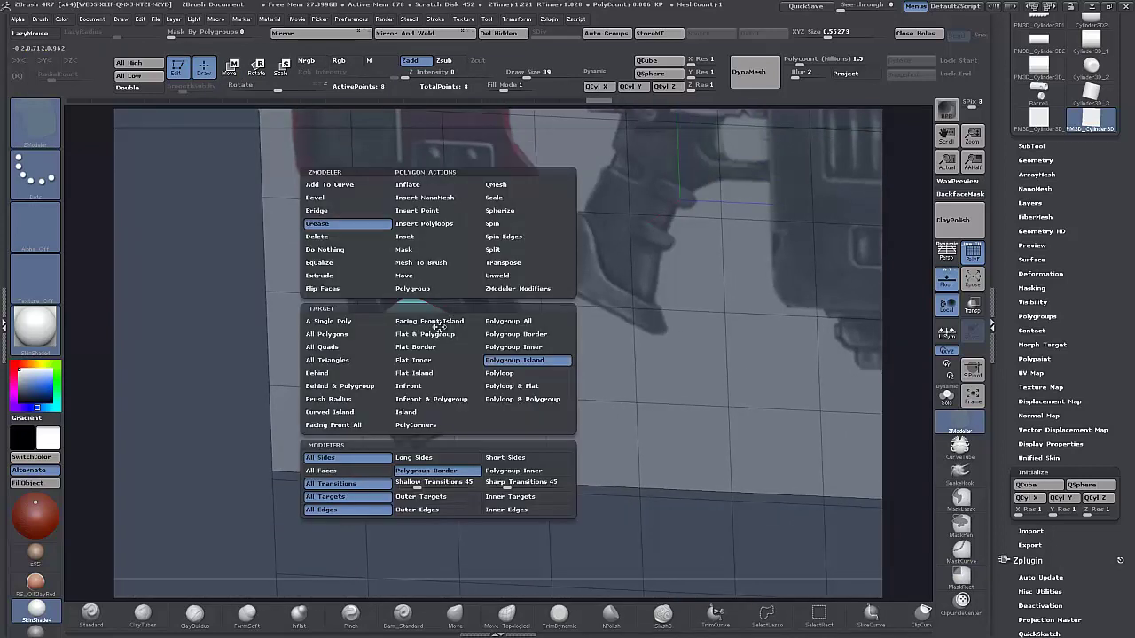
left_click(497, 185)
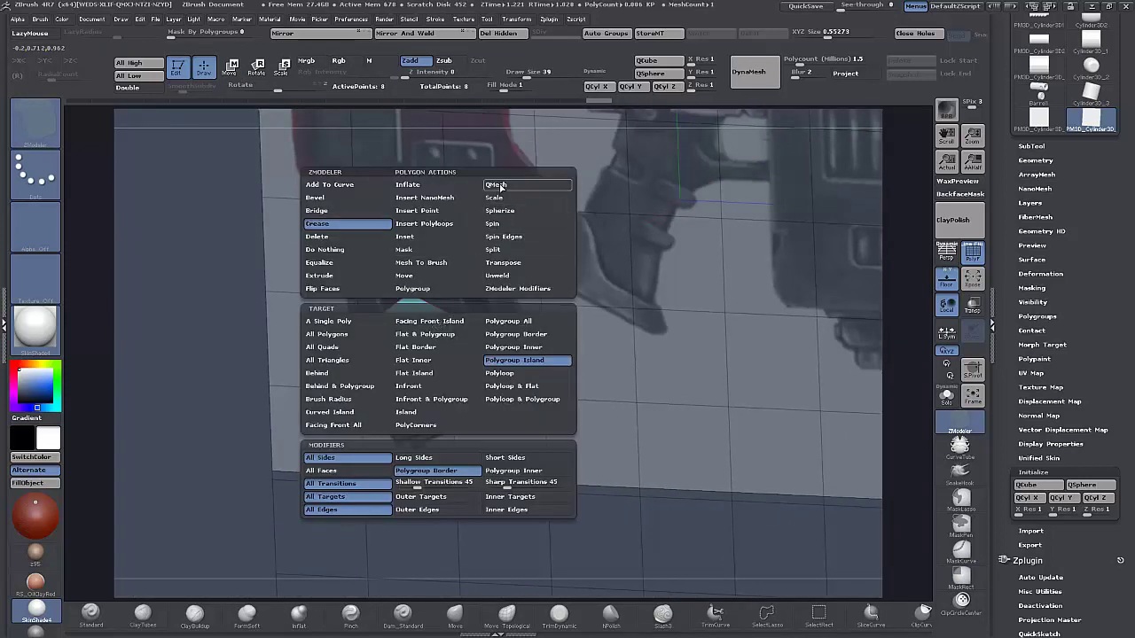
left_click(435, 388)
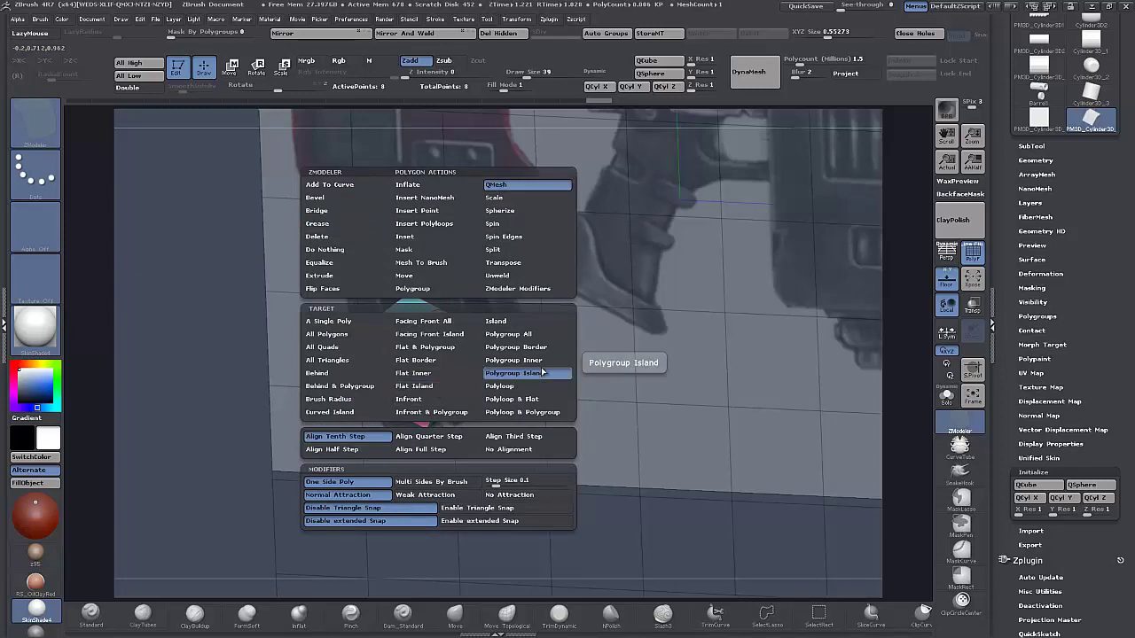
left_click_drag(443, 329, 463, 282)
left_click_drag(533, 407, 529, 376)
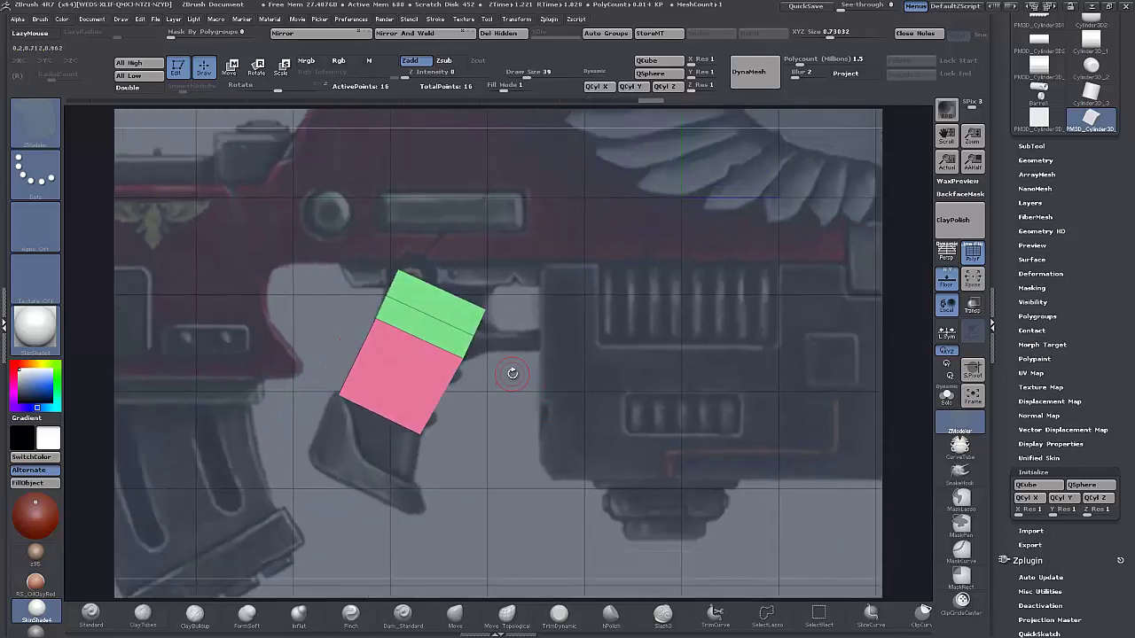
Insert a lengthwise edge loop through the grip block and delete everything except one flat side of it.
left_click(418, 337)
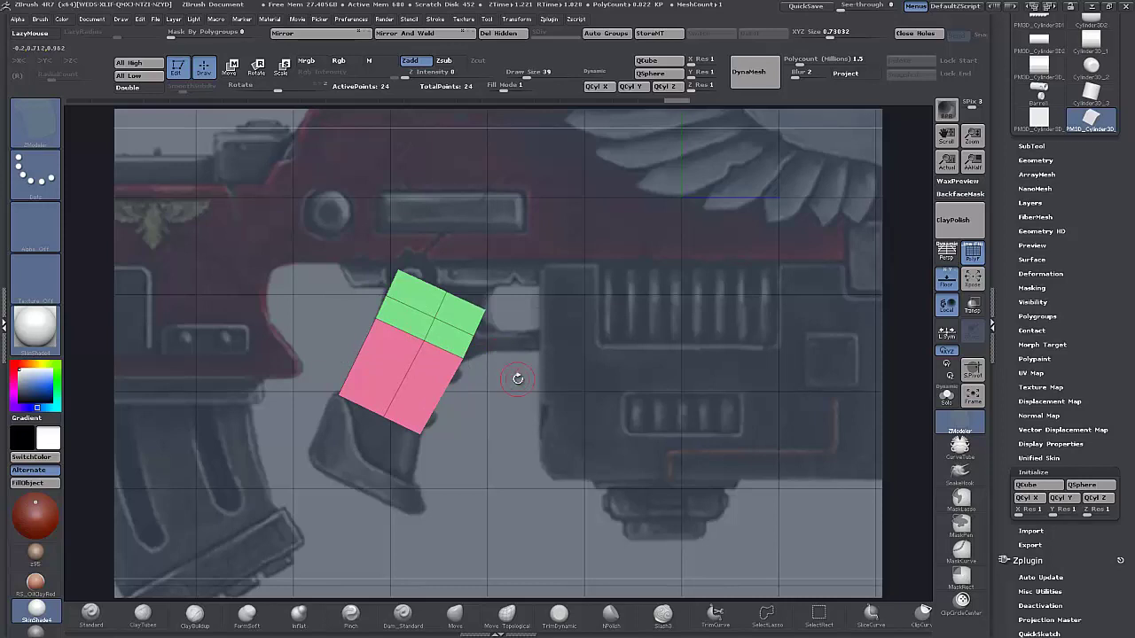
left_click_drag(518, 379, 372, 381)
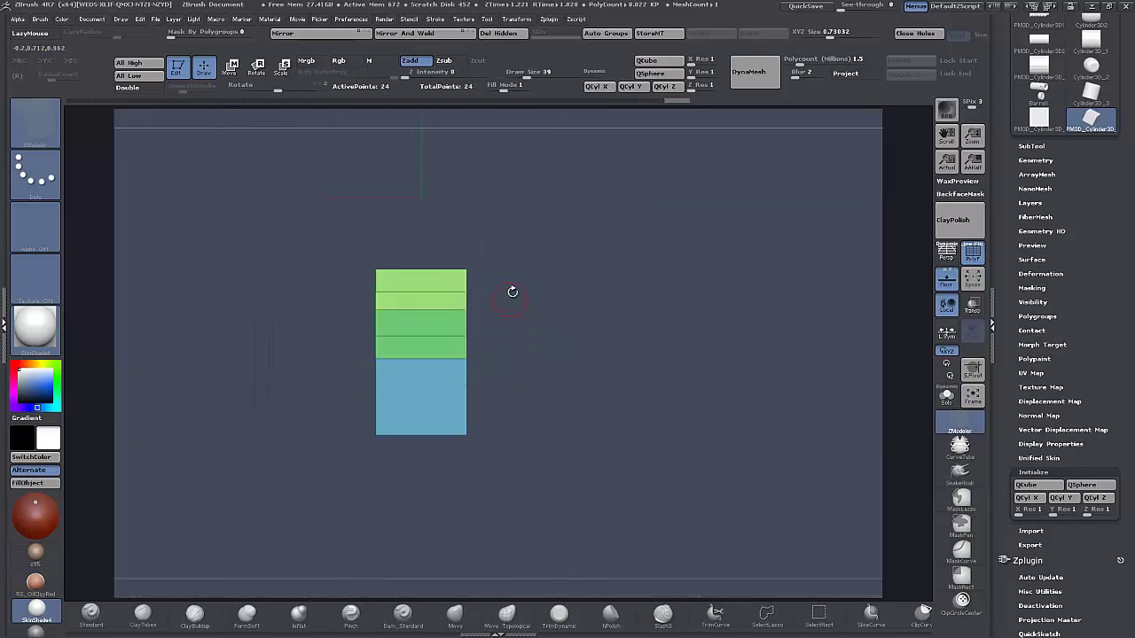
mouse_move(531, 230)
left_mouse_down("ctrl+shift")
mouse_move(390, 278)
mouse_move(534, 199)
left_mouse_up("ctrl+shift")
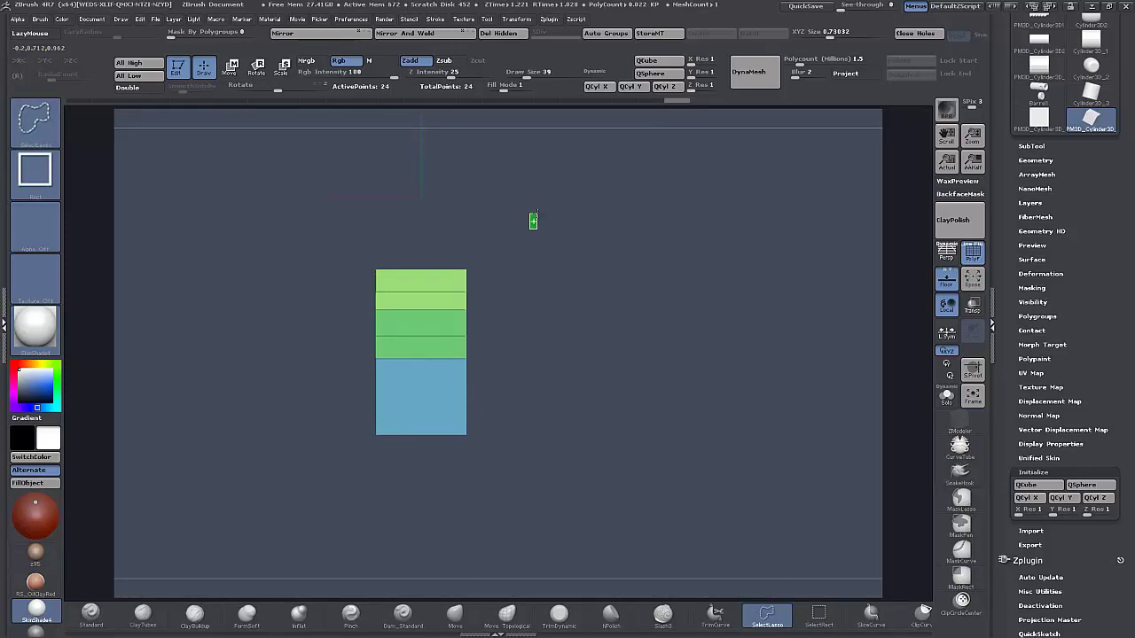
left_click_drag(449, 254, 521, 465, "ctrl+alt+shift")
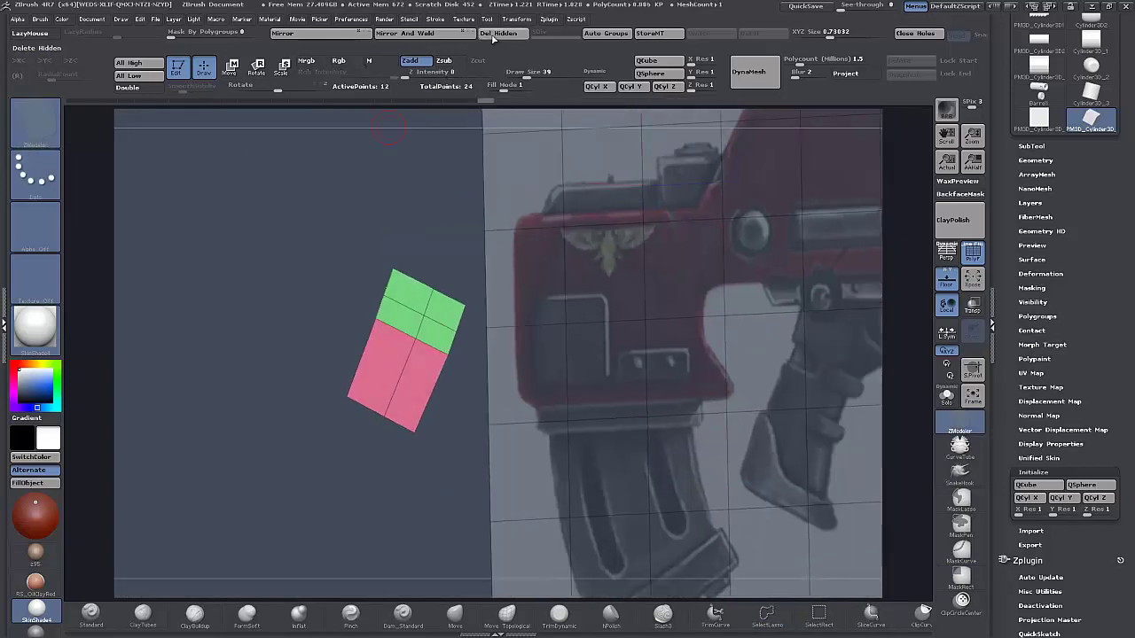
left_click(501, 36)
left_click_drag(521, 406, 576, 415)
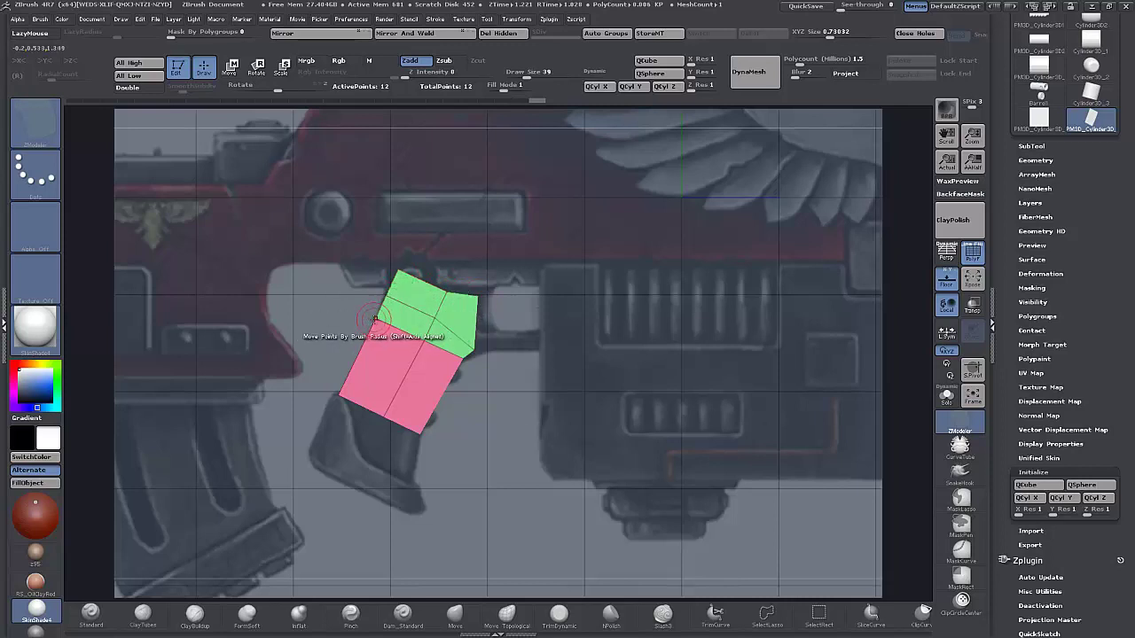
Move the side sheet's points to follow the grip outline and insert an edge loop across its upper section.
mouse_move(375, 318)
left_mouse_down()
mouse_move(393, 345)
mouse_move(369, 340)
left_mouse_up()
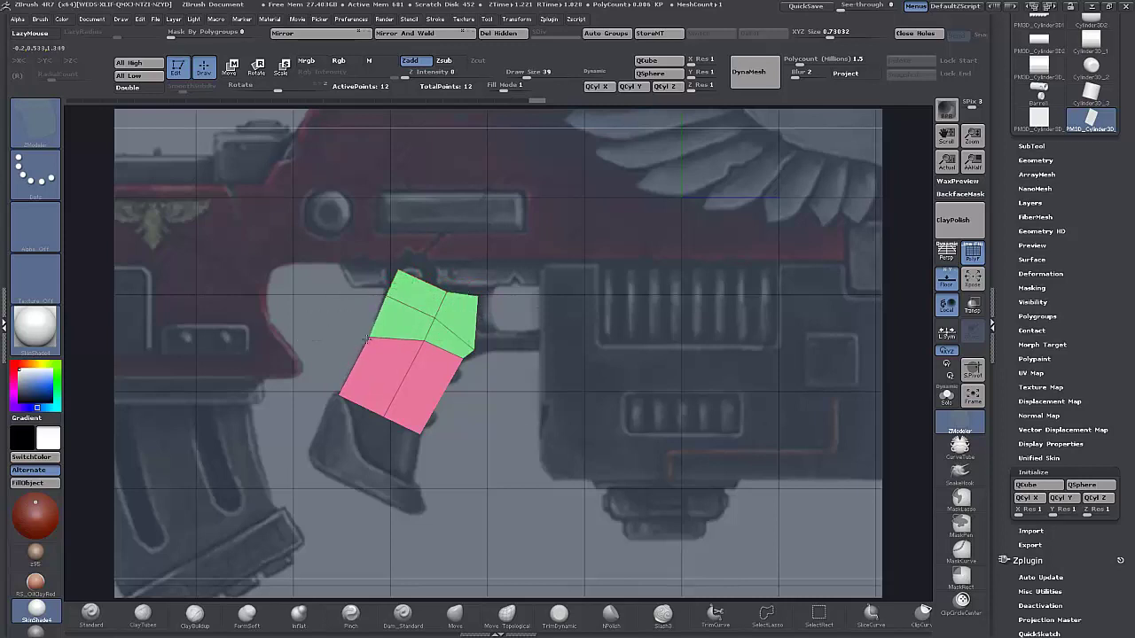
left_click(448, 353)
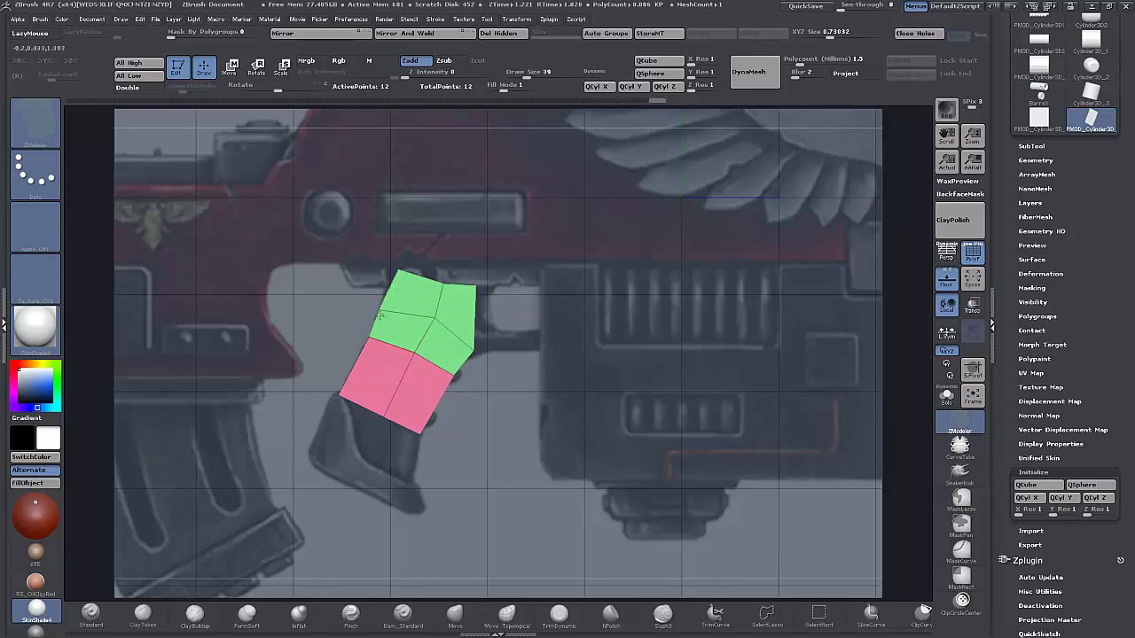
left_click(439, 320)
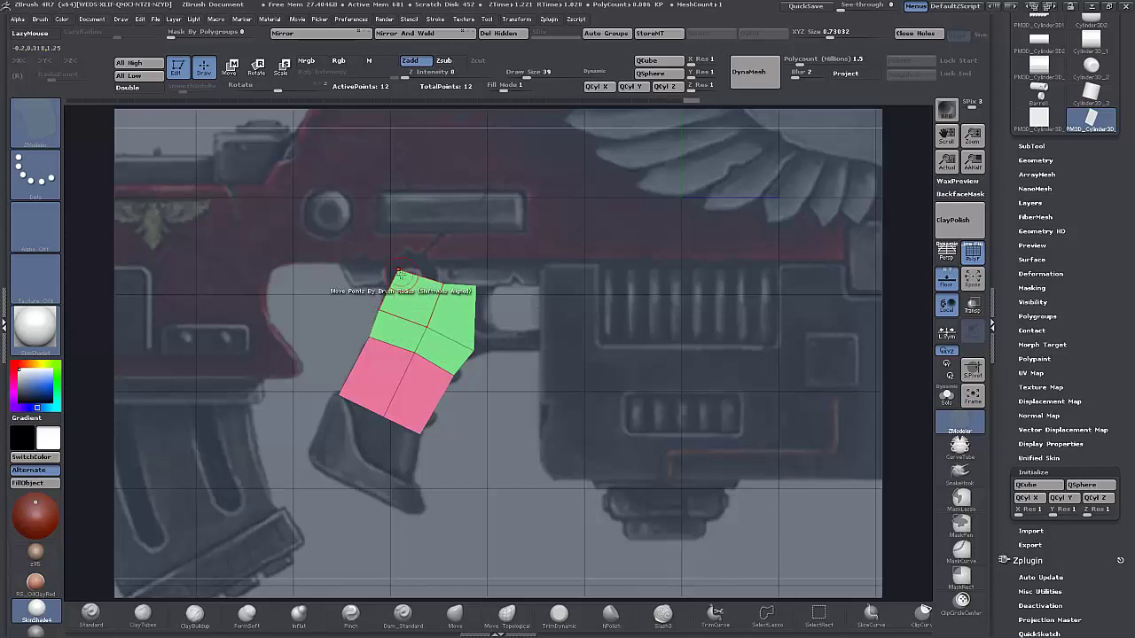
left_click_drag(399, 271, 389, 289)
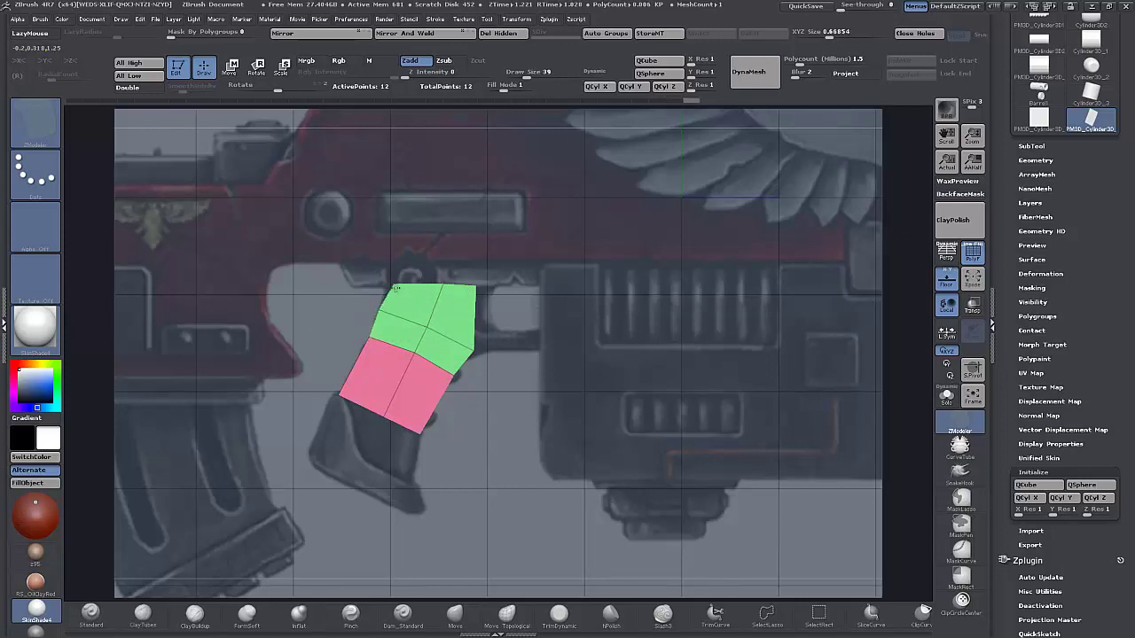
left_click(476, 314)
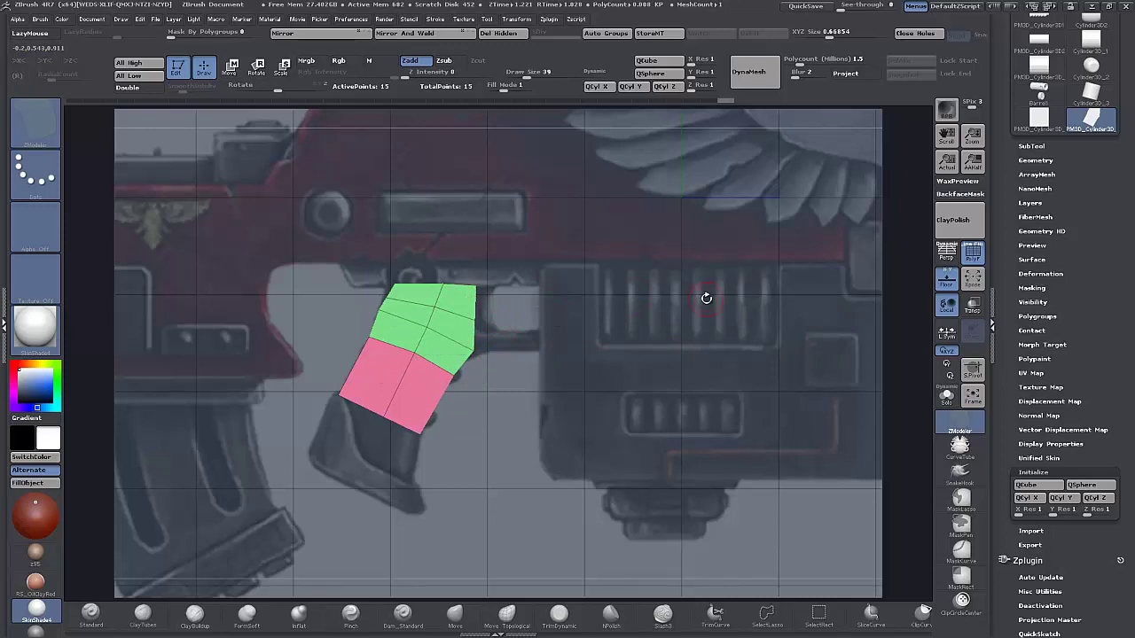
Thicken the grip sheet with QMesh on Flat Island and extrude its upper front faces forward across the trigger opening.
key("space")
left_click(424, 384)
left_click_drag(503, 418, 449, 414)
left_click_drag(416, 377, 383, 409)
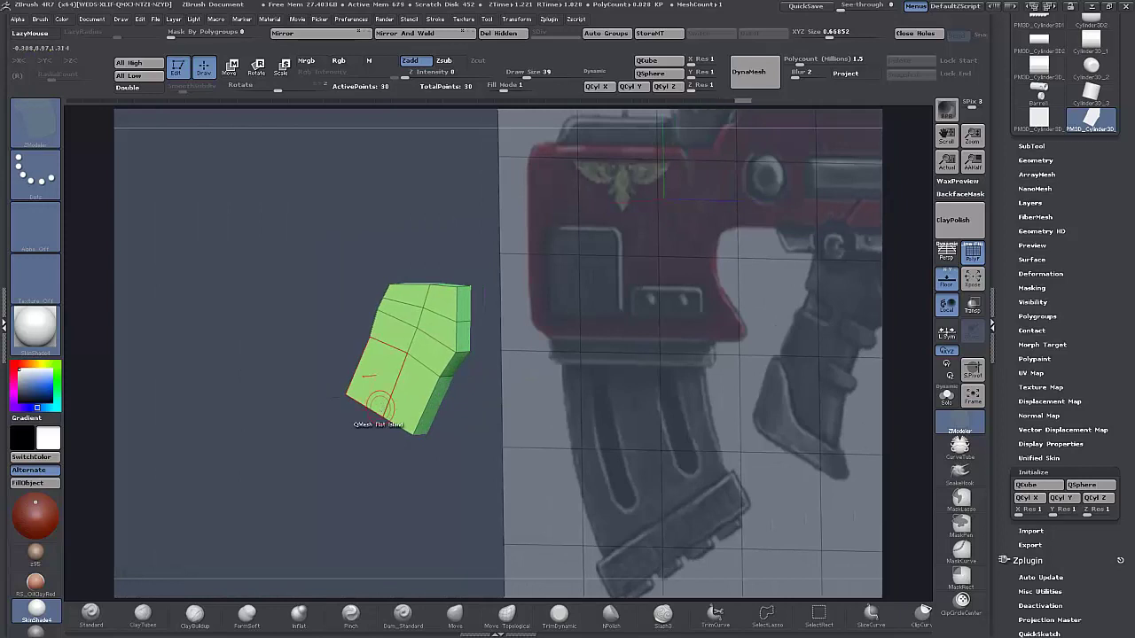
mouse_move(480, 426)
left_mouse_down()
mouse_move(491, 427)
mouse_move(475, 413)
left_mouse_up()
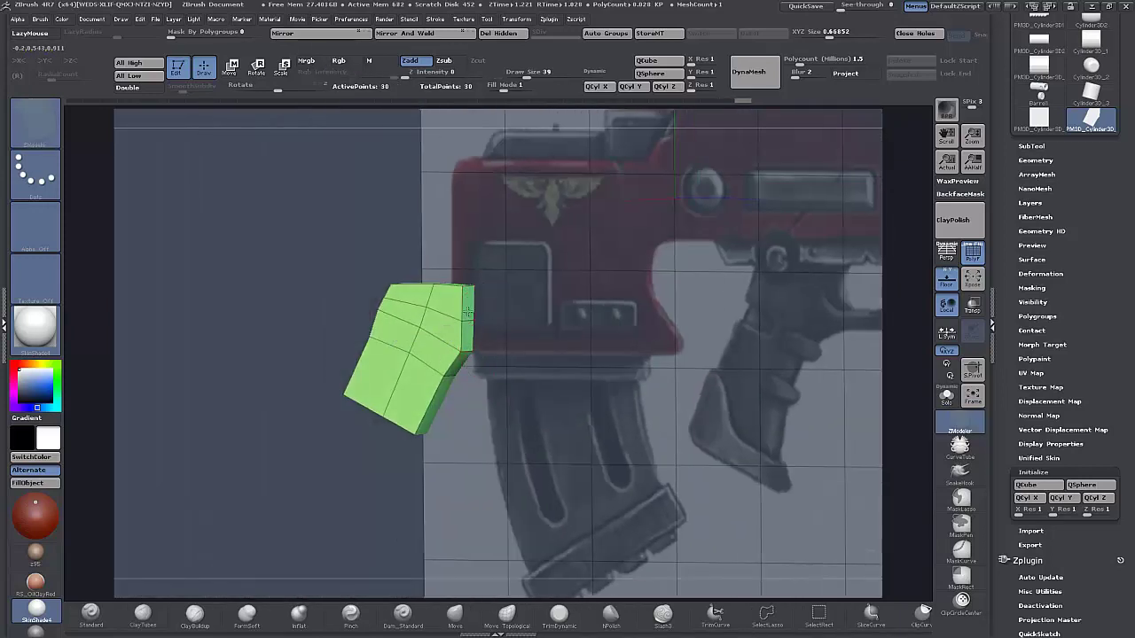
left_click_drag(468, 306, 584, 311)
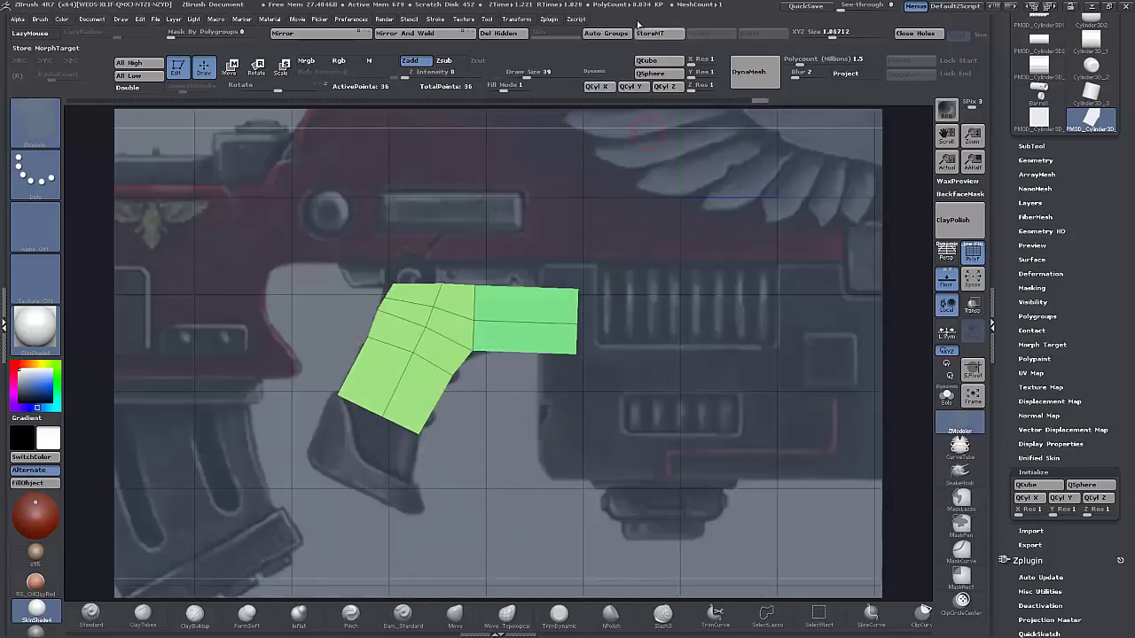
Set Fill Mode to 3 and delete all of the thickened mesh except one flat side.
left_click(523, 89)
left_click(523, 88)
left_click_drag(587, 390, 536, 429, "alt")
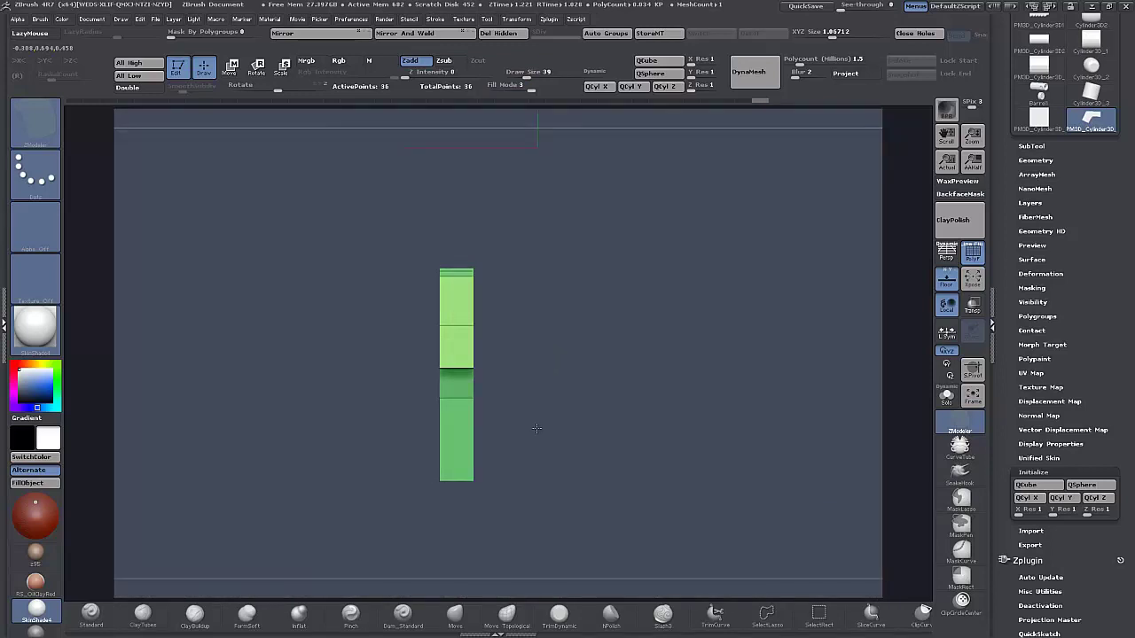
mouse_move(565, 229)
left_mouse_down("ctrl+shift")
mouse_move(479, 226)
mouse_move(452, 289)
mouse_move(463, 390)
mouse_move(454, 456)
mouse_move(463, 485)
mouse_move(580, 474)
left_mouse_up("ctrl+shift")
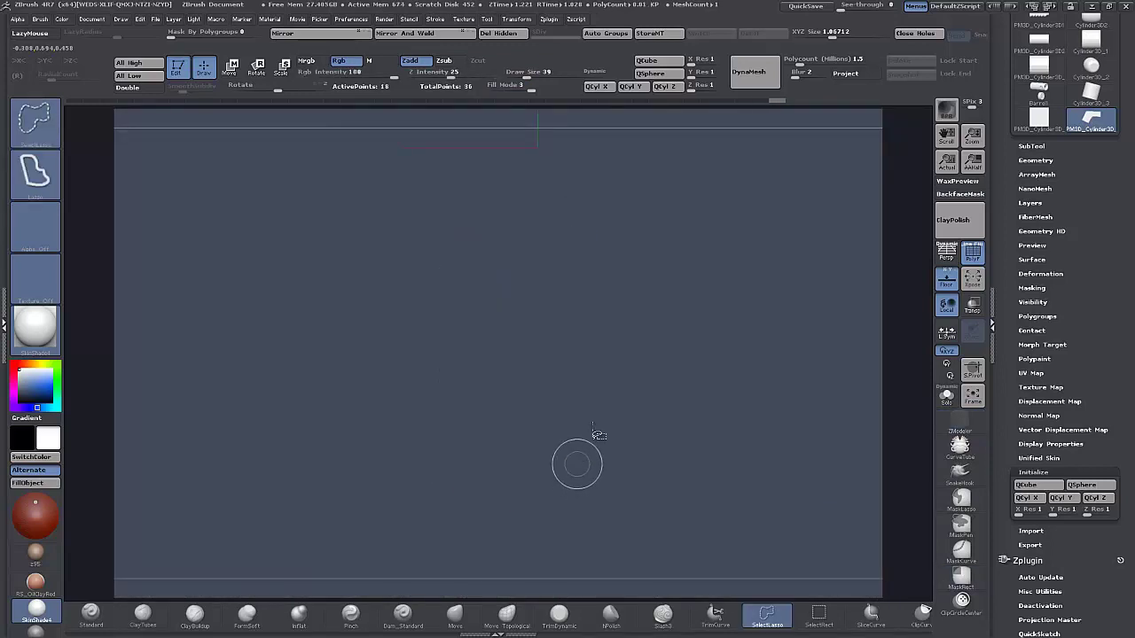
mouse_move(581, 399)
left_mouse_down()
mouse_move(633, 390)
mouse_move(602, 409)
left_mouse_up()
left_click(503, 34)
Pull the trigger section's upper front corner back to the opening's front edge and insert extra edges through the mesh.
left_click_drag(566, 263, 505, 259)
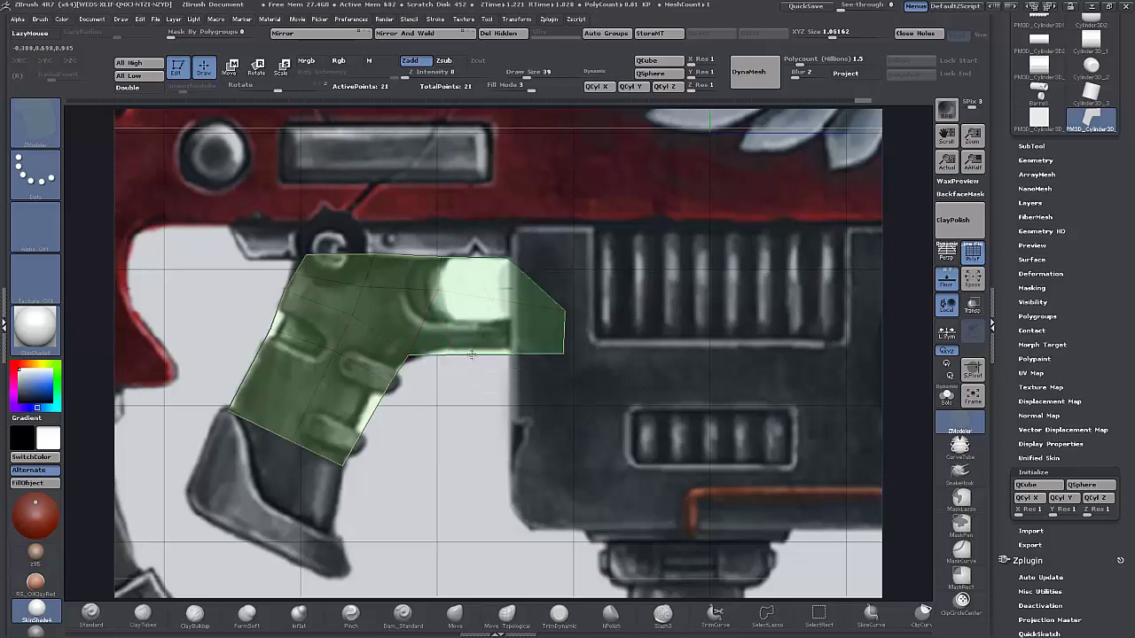
key("ctrl+z")
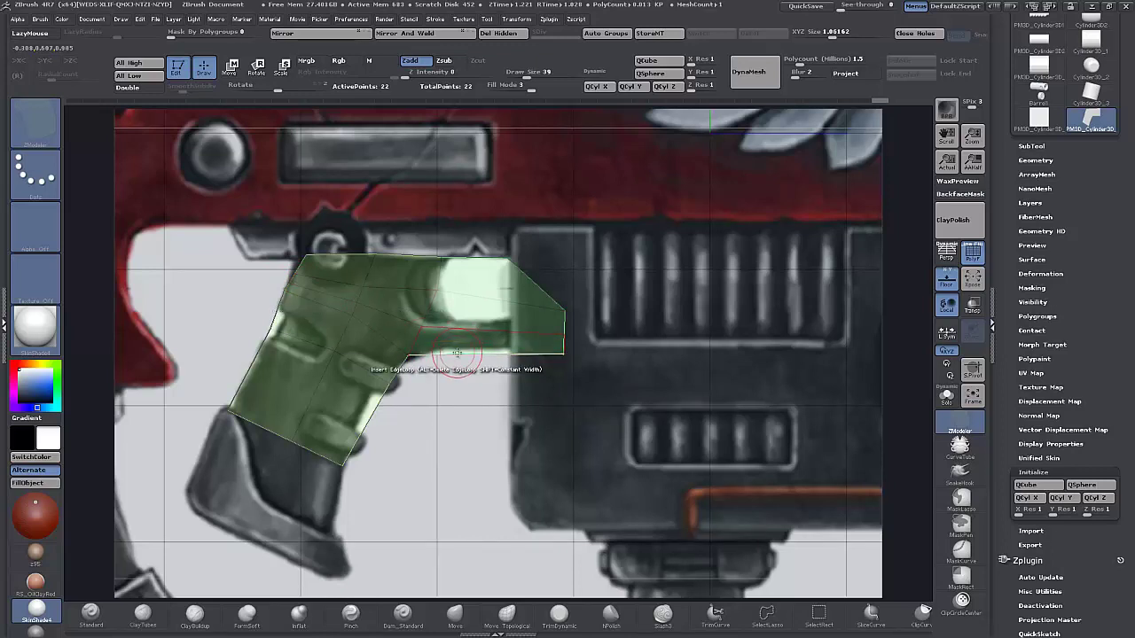
key("ctrl")
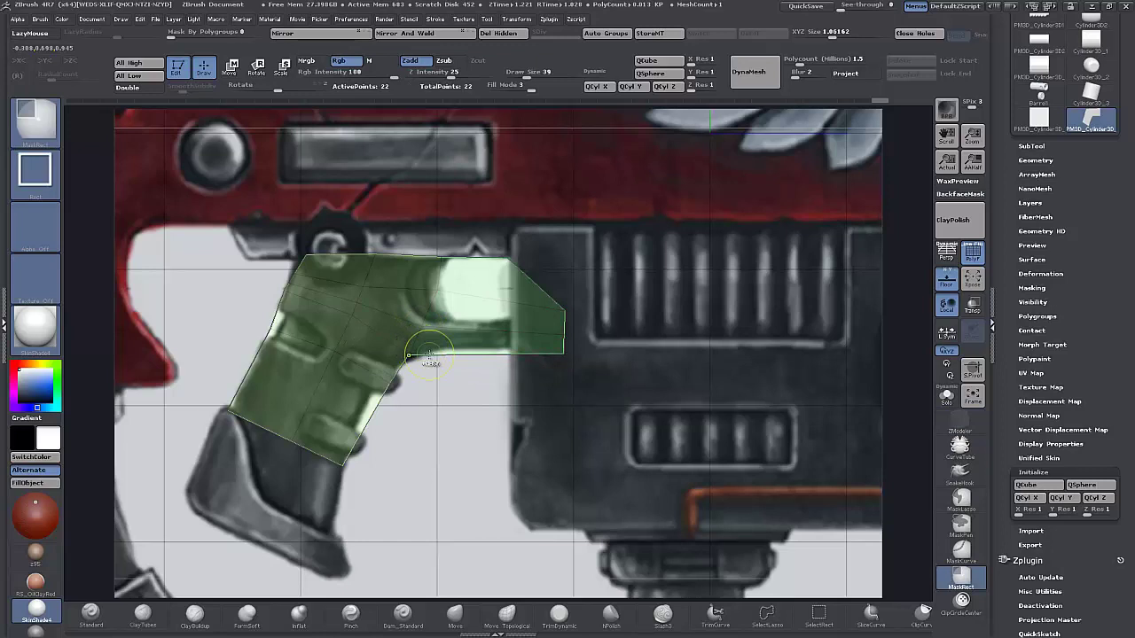
left_click(390, 288)
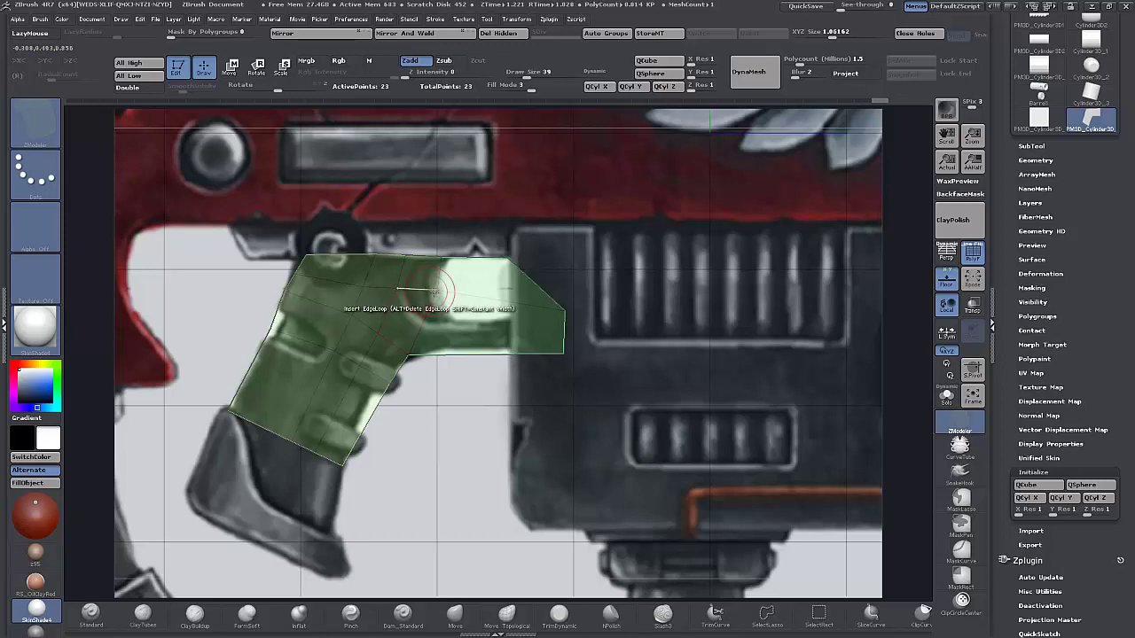
Split the point over the trigger opening into a round polygon, and delete that polygon along with the faces in front of it.
key("space")
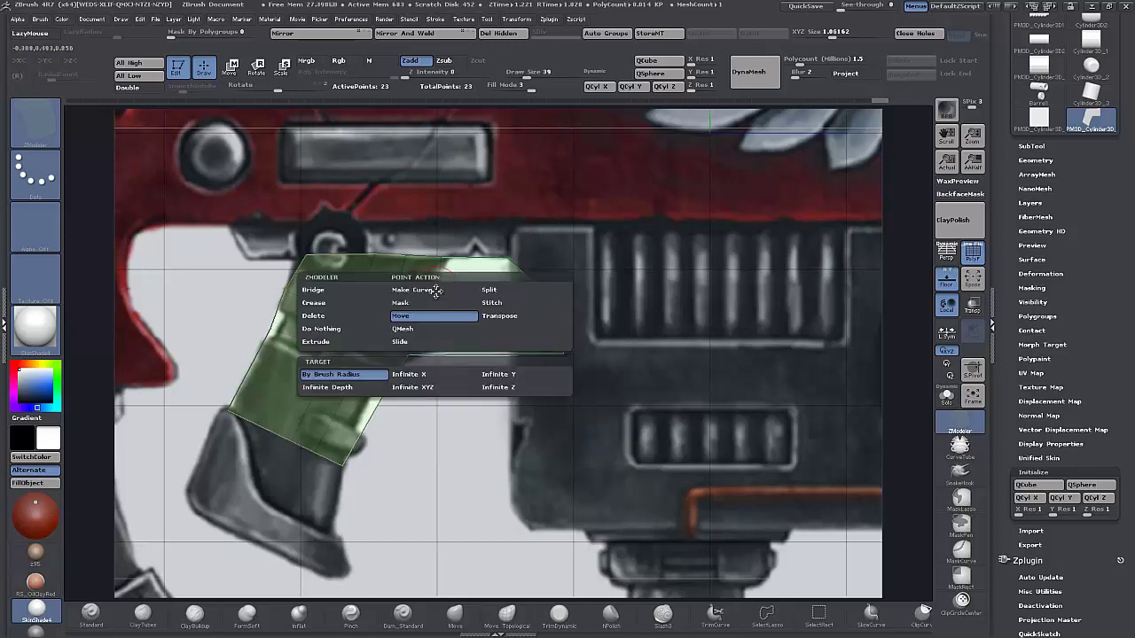
left_click(490, 291)
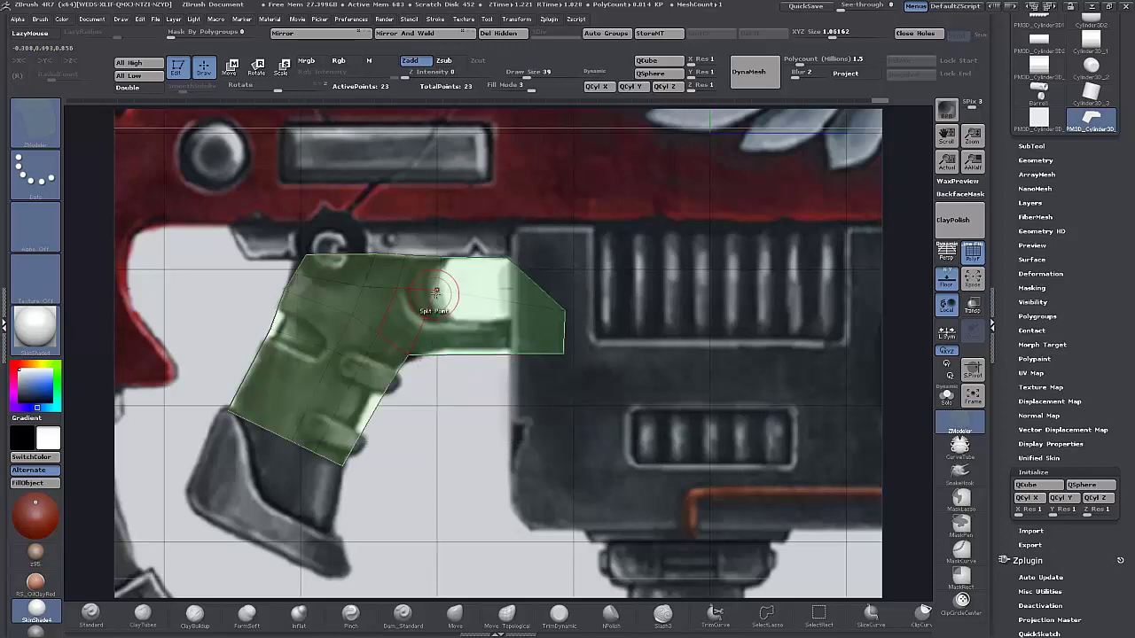
left_click_drag(436, 294, 439, 287)
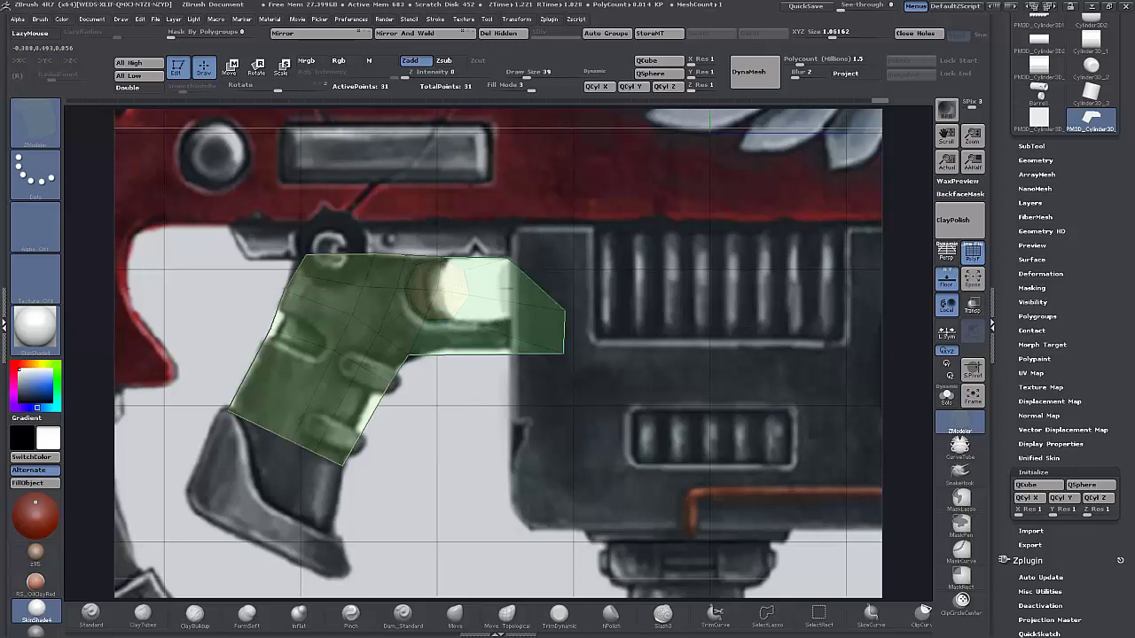
mouse_move(572, 239)
left_mouse_down("ctrl+shift")
mouse_move(447, 266)
mouse_move(429, 291)
mouse_move(443, 350)
mouse_move(535, 381)
mouse_move(638, 376)
left_mouse_up("ctrl+shift")
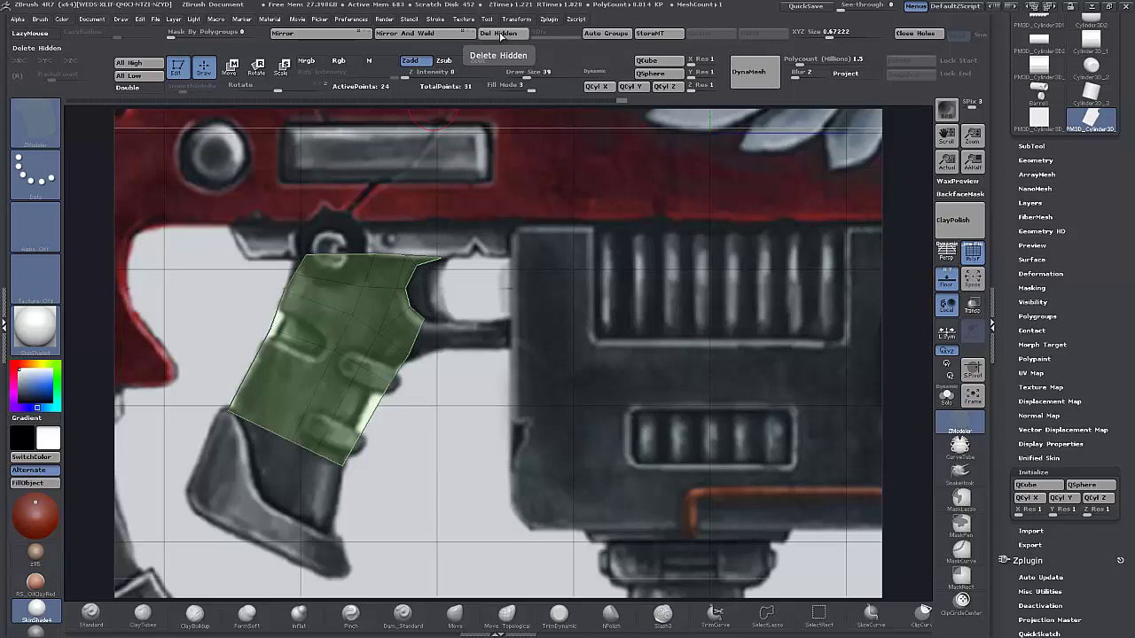
left_click(499, 34)
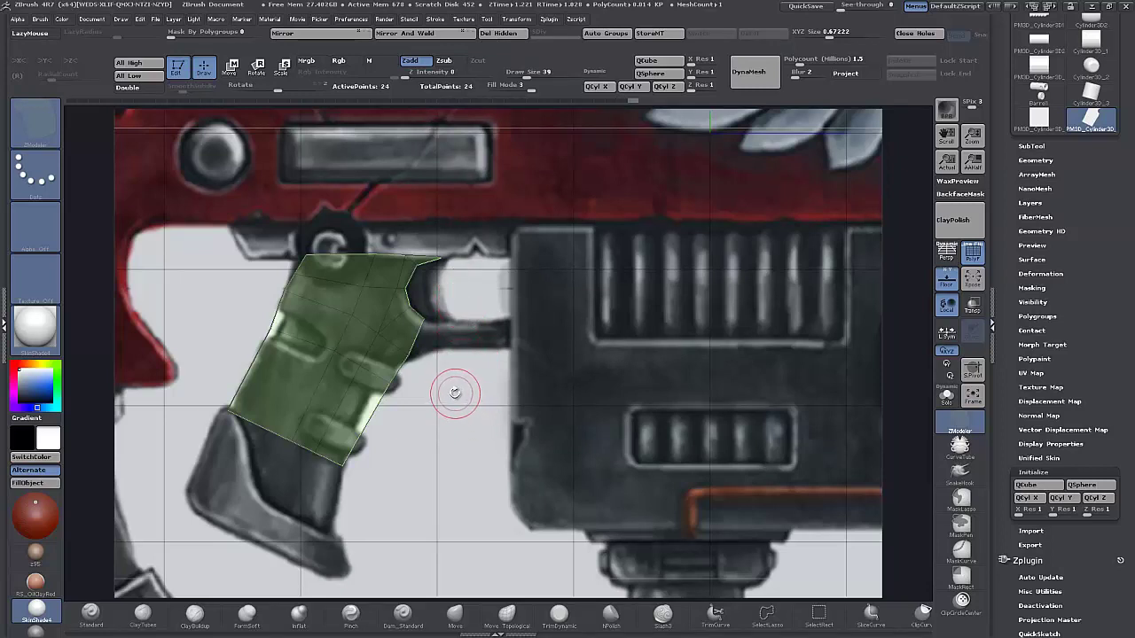
left_click_drag(469, 388, 462, 387)
key("ctrl")
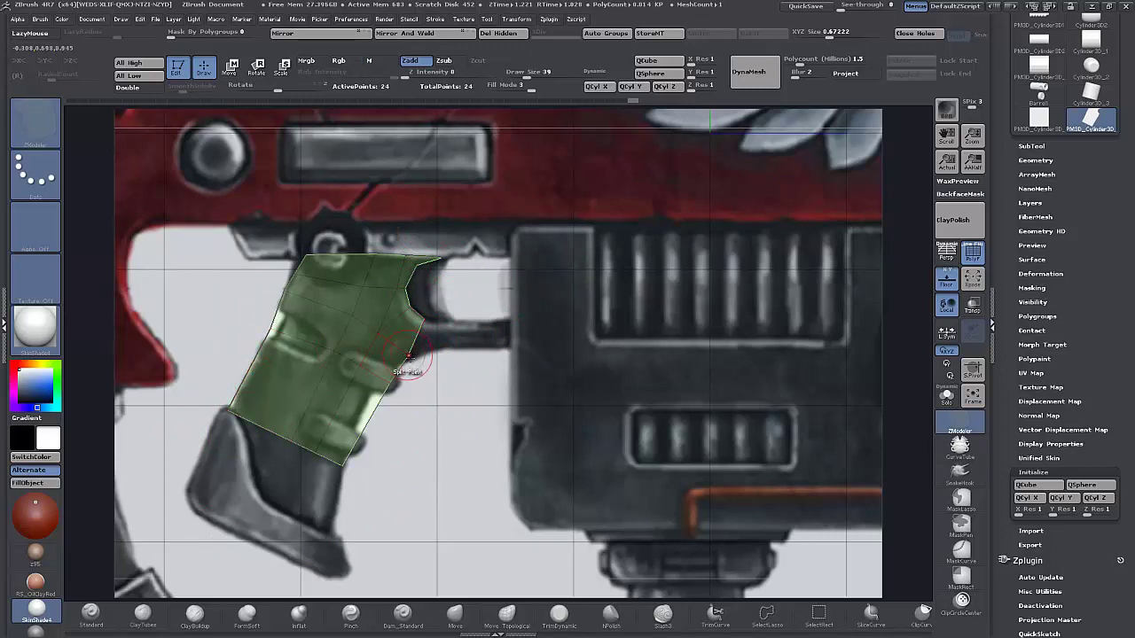
left_click(411, 359)
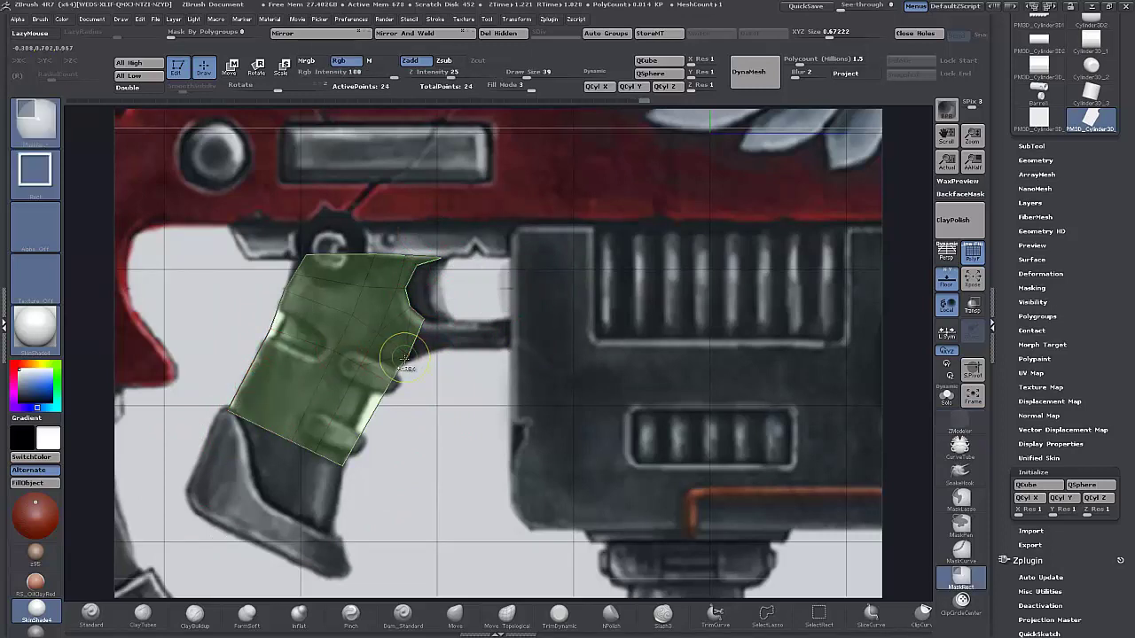
Set ZModeler's polygon action to Move on Flat Island and the point action to Move by brush radius.
key("space")
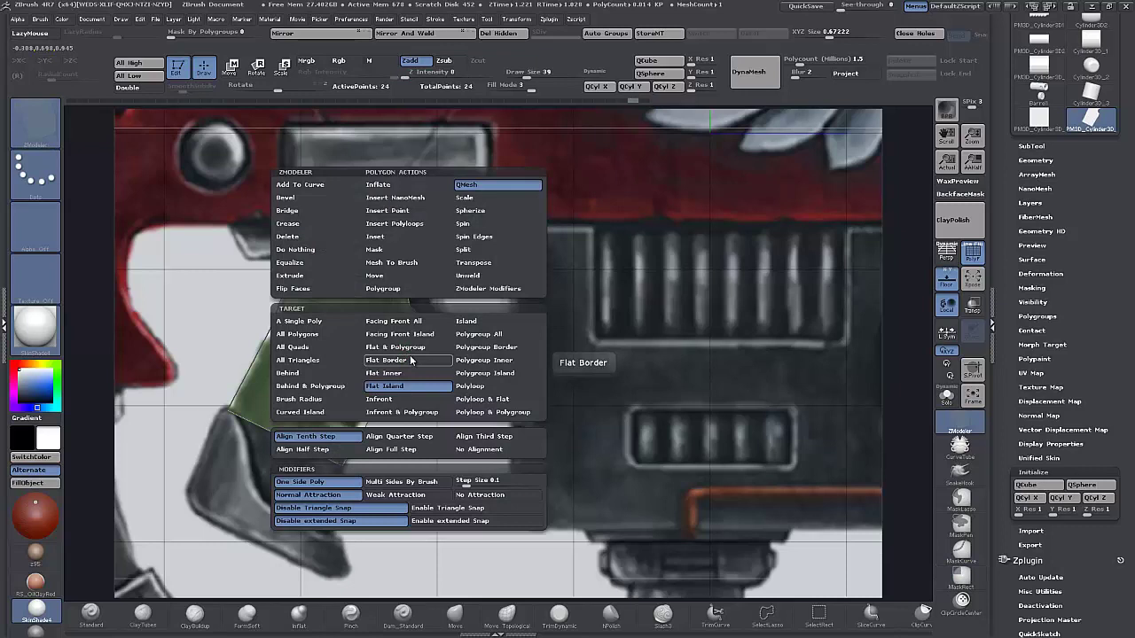
left_click(379, 275)
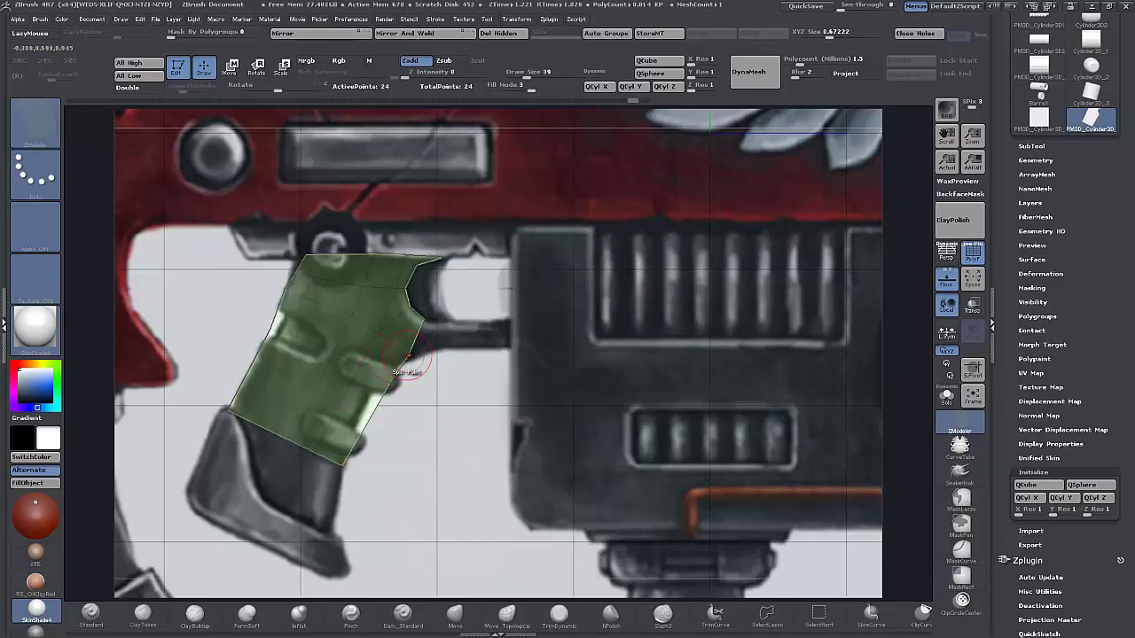
key("space")
left_click(378, 381)
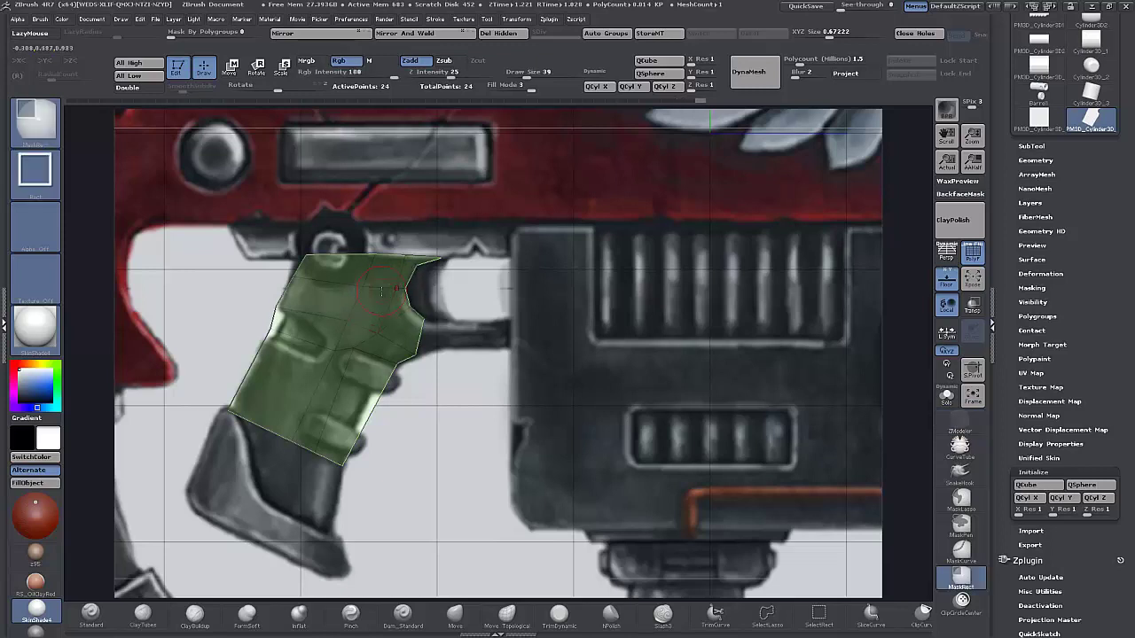
With a draw size of 24, shift the inner point beside the trigger opening and insert edge loops so the outline follows the finger ridges.
key("space")
left_click_drag(498, 413, 490, 414)
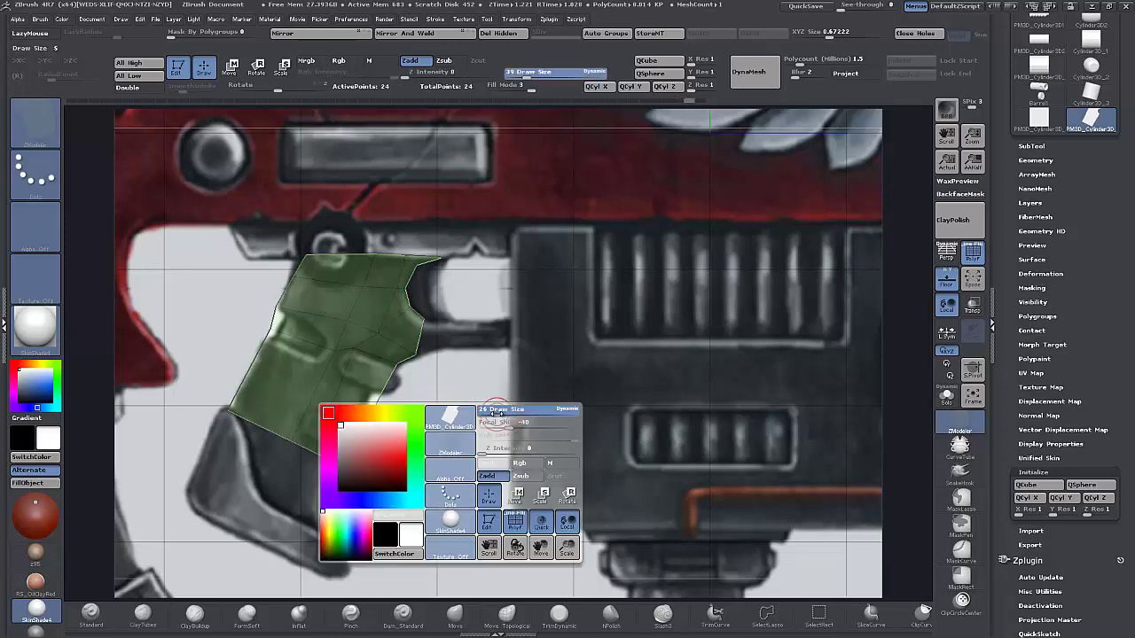
left_click_drag(395, 286, 381, 286)
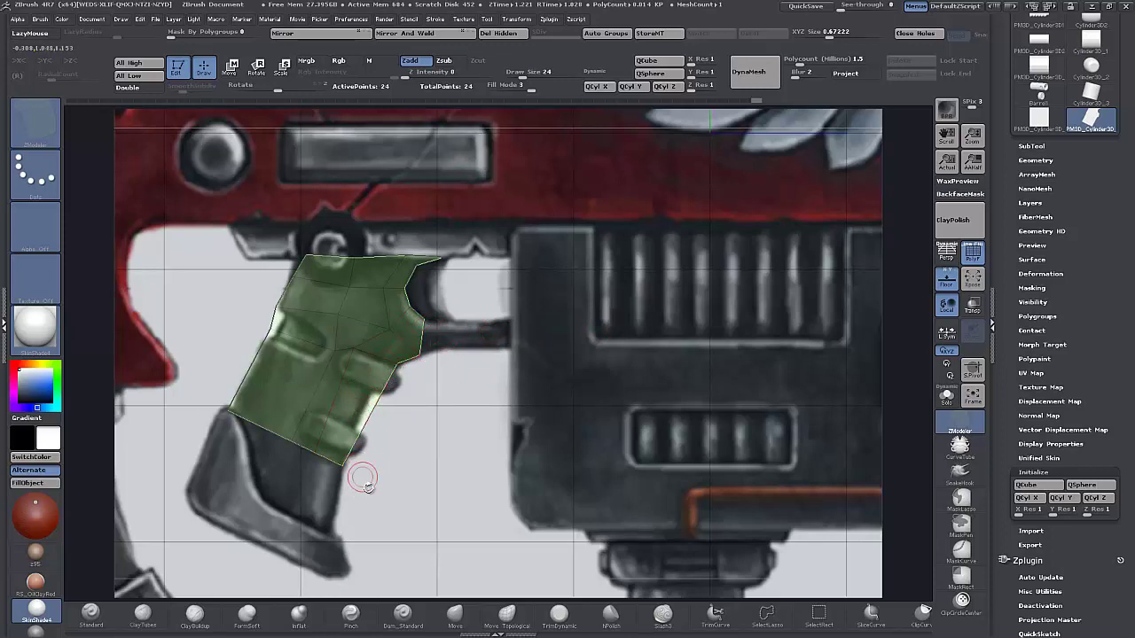
left_click(321, 378)
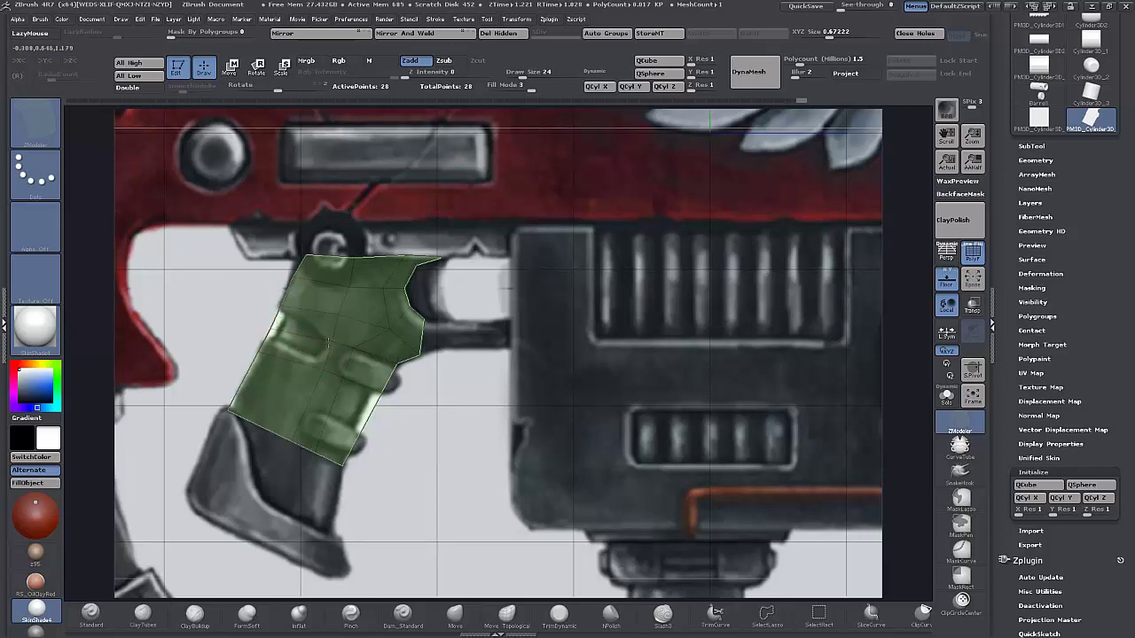
left_click(268, 336)
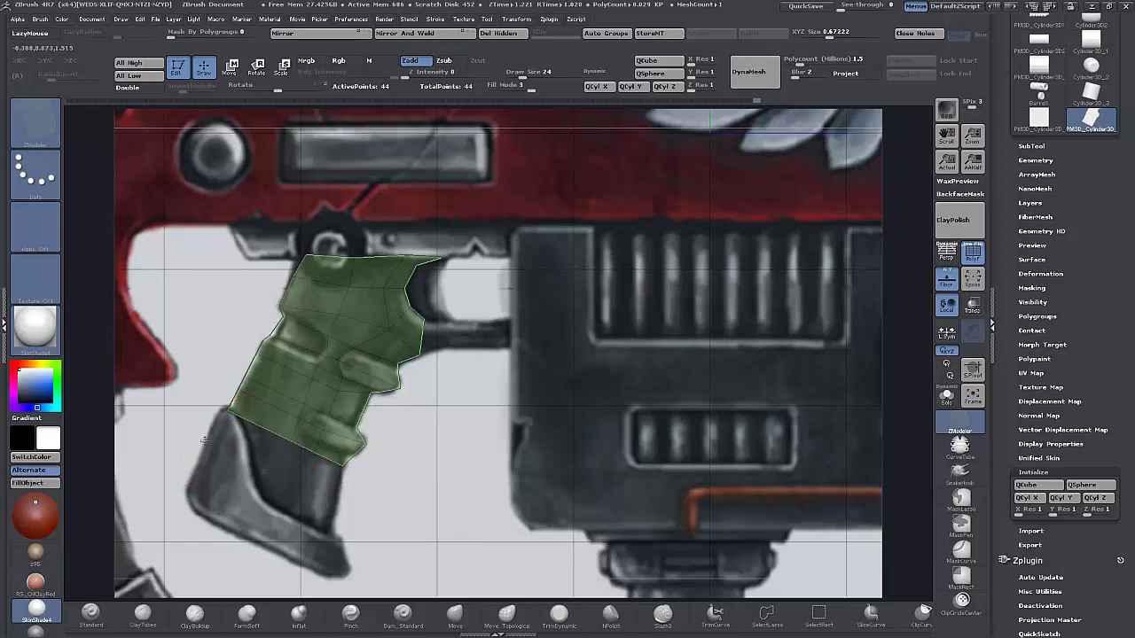
Pull the grip's bottom edge down over the base of the reference handle and insert edge loops to fit the lower front edge.
key("ctrl+z")
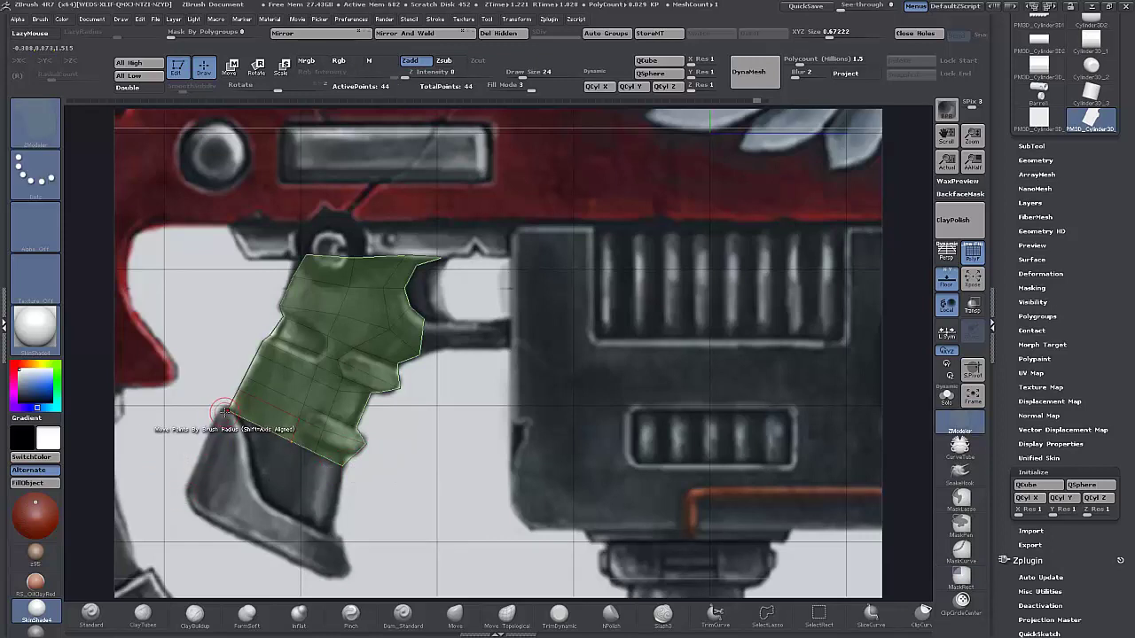
left_click_drag(227, 412, 179, 501)
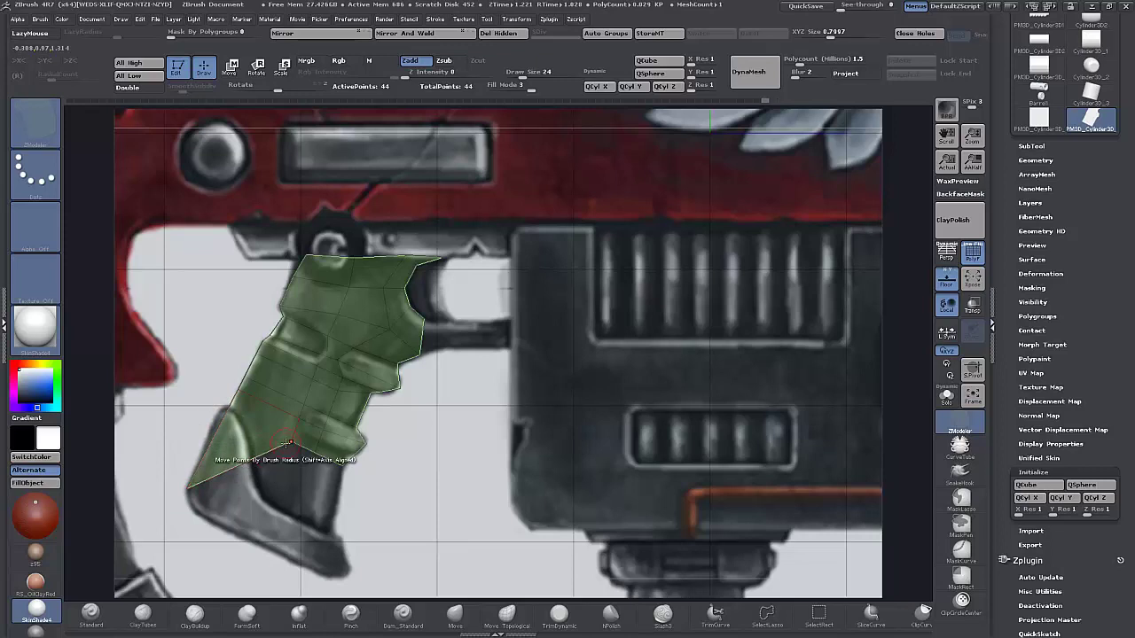
left_click_drag(238, 463, 283, 562)
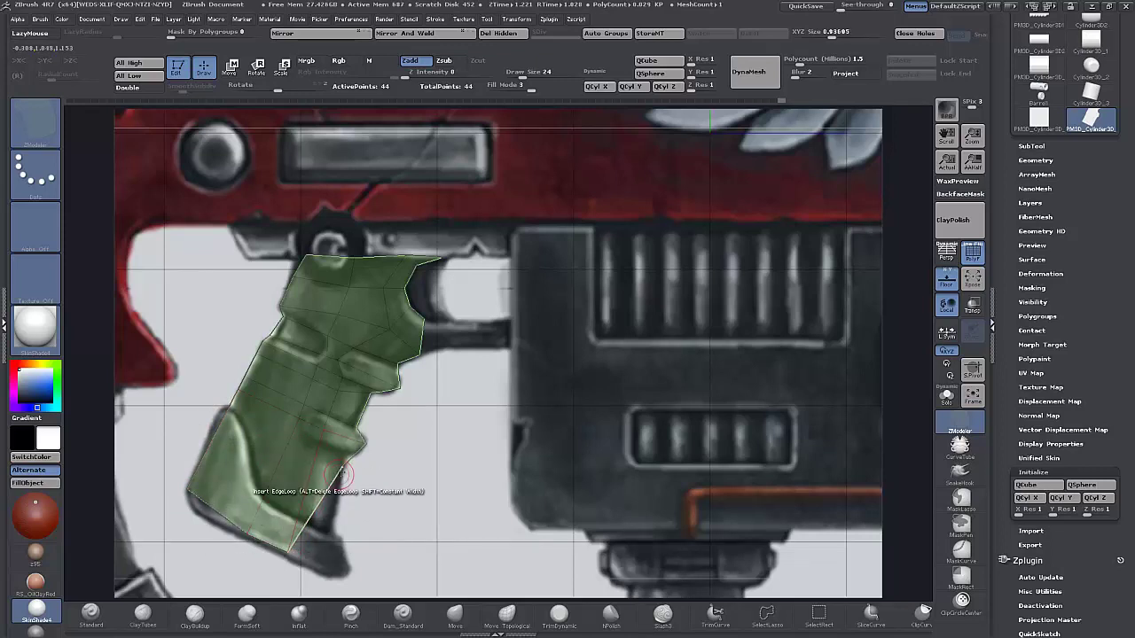
left_click_drag(343, 465, 336, 577)
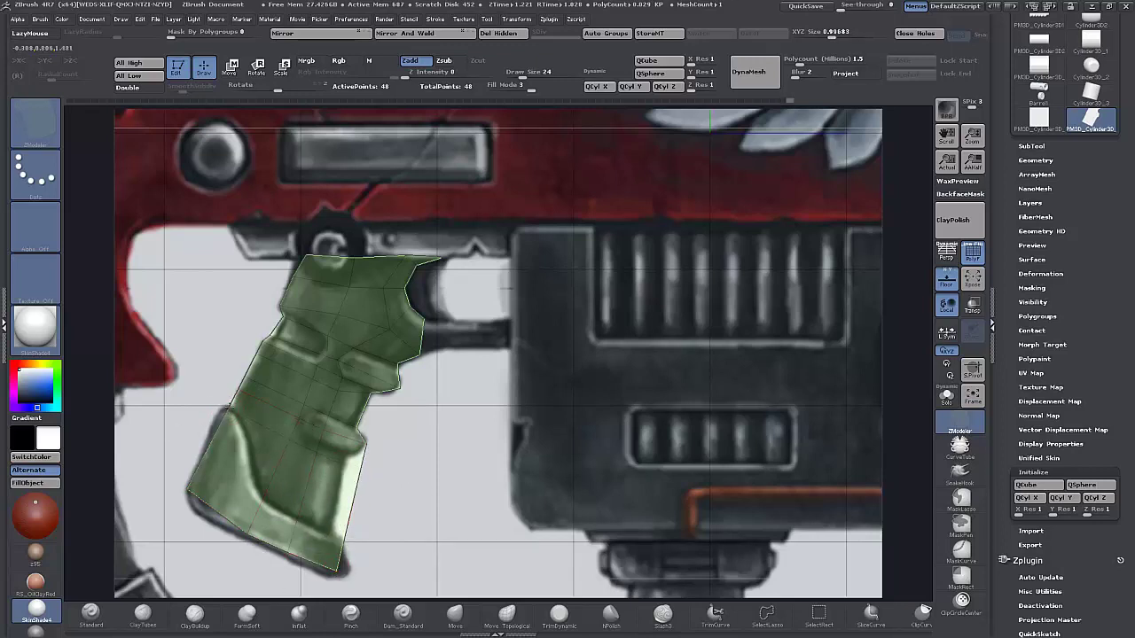
left_click(225, 411)
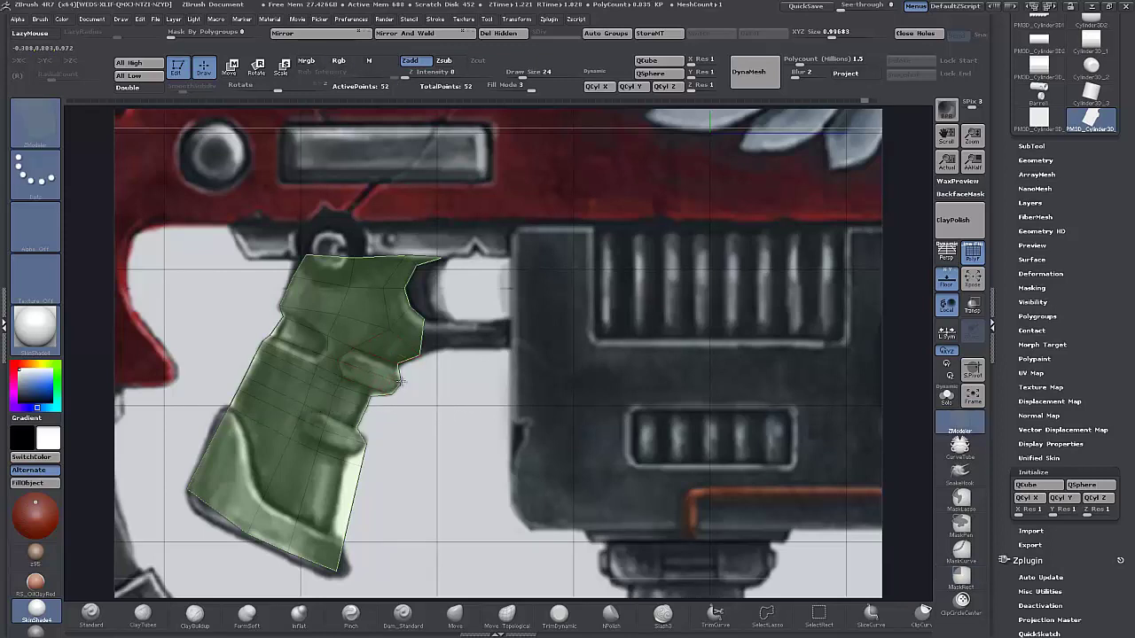
left_click(361, 457)
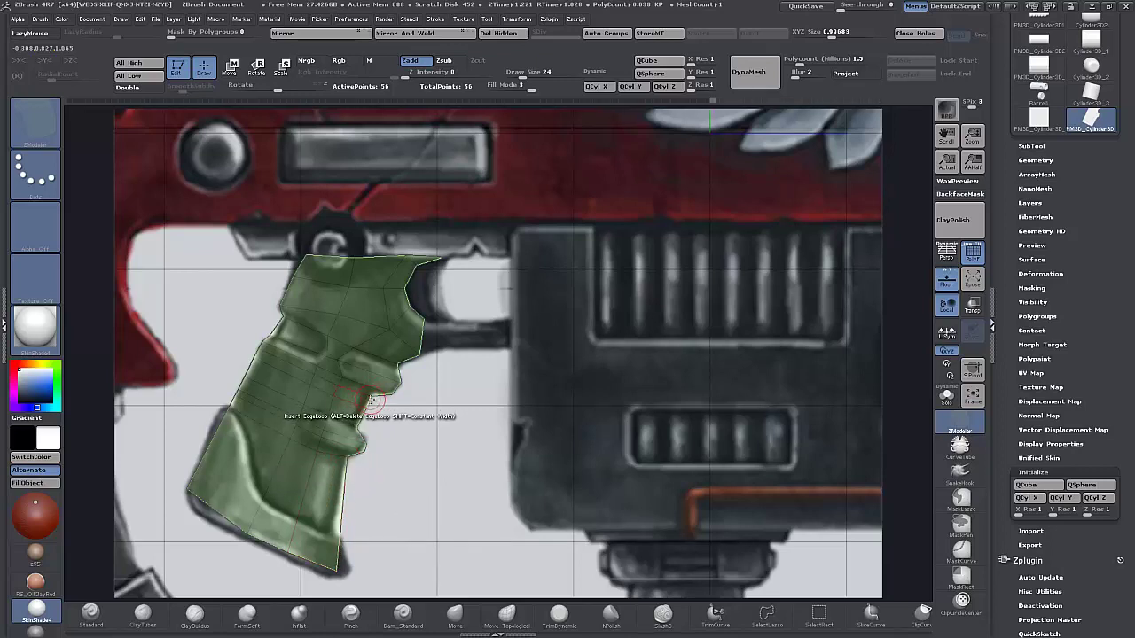
key("space")
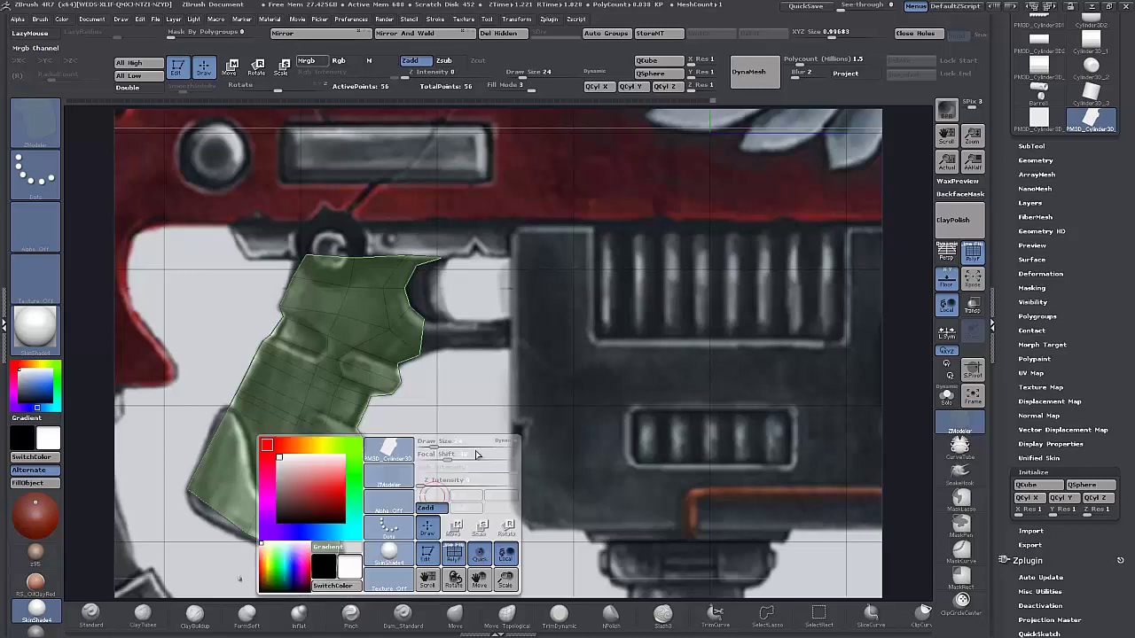
key("space")
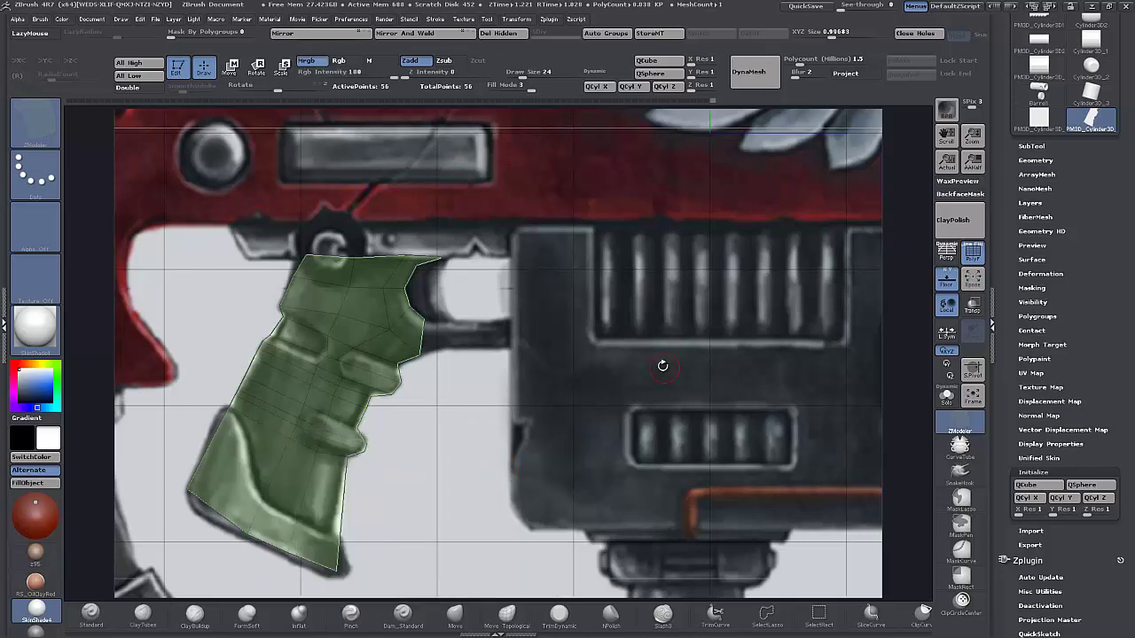
key("space")
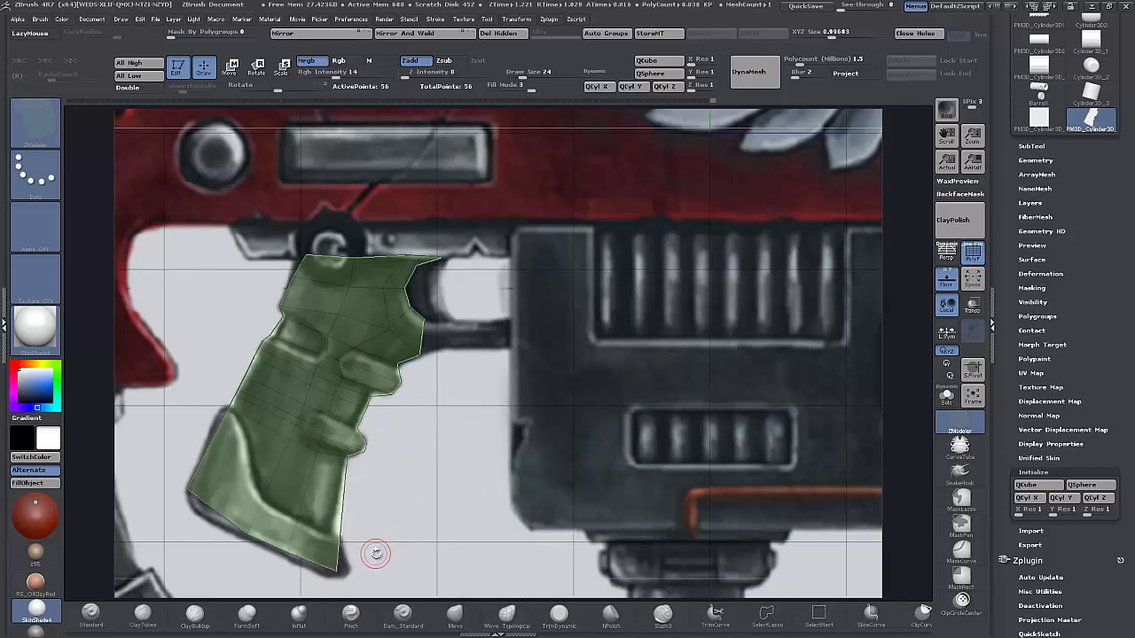
Insert edge loops through the grip's base and pull the front edge below the lower finger ridge back onto the reference outline.
left_click_drag(467, 504, 517, 451, "alt")
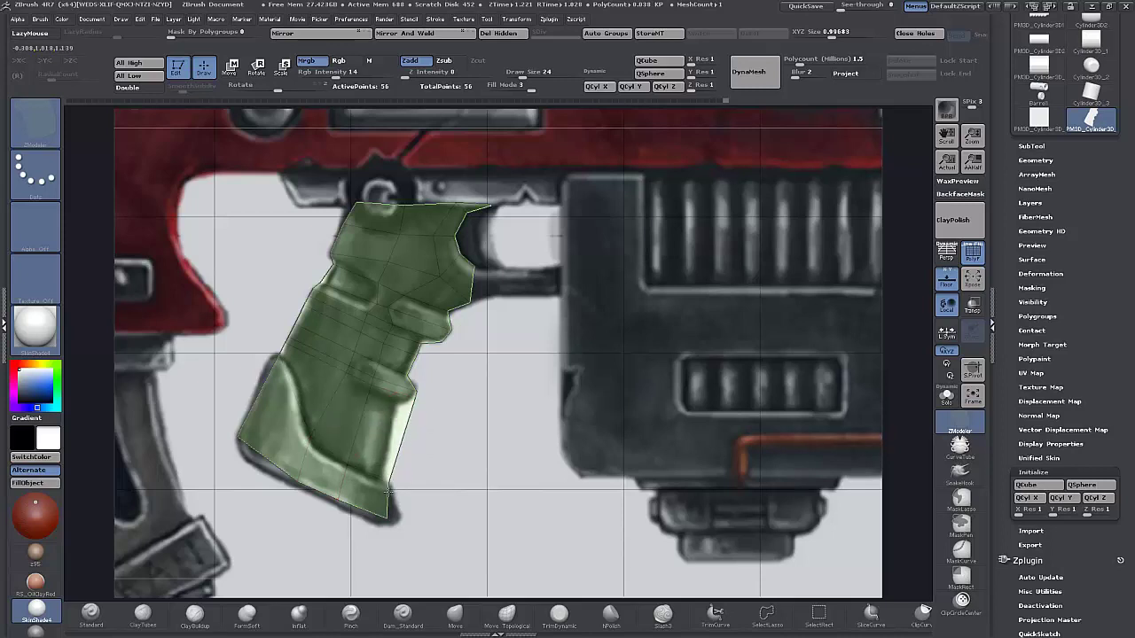
left_click(255, 383)
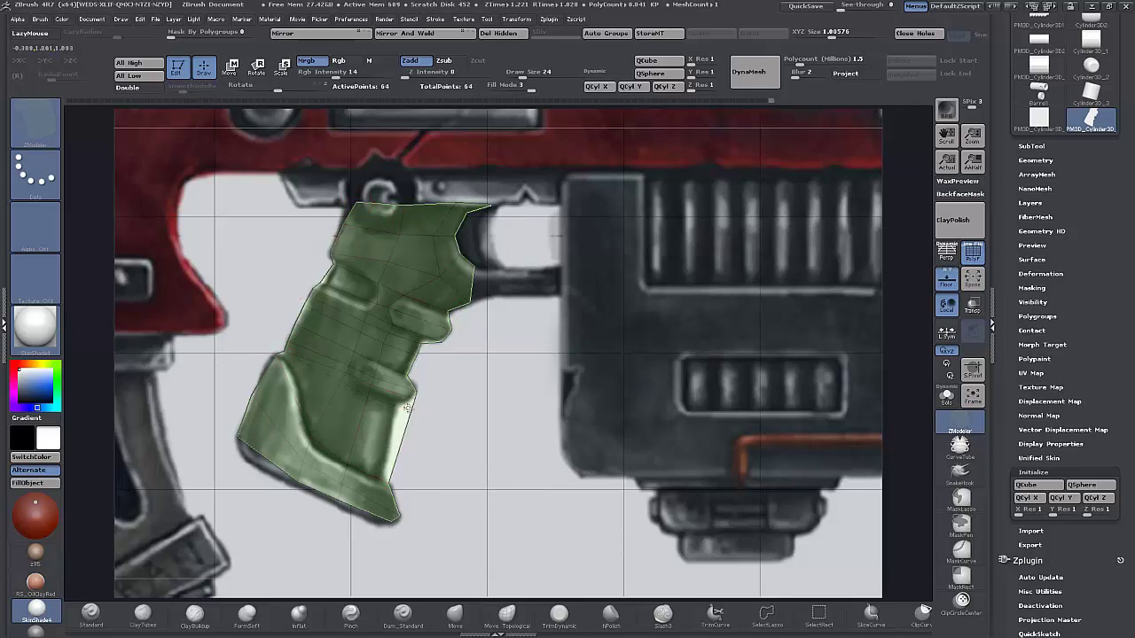
left_click_drag(408, 406, 398, 405)
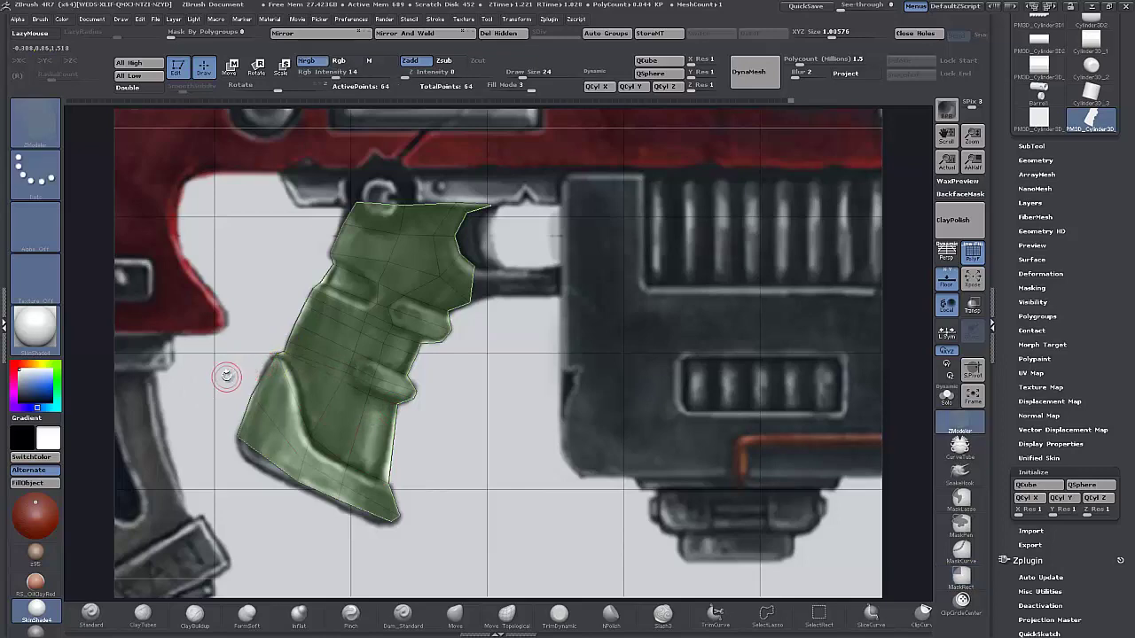
Reduce the draw size to 2 and pull the point at the top of the heel plate out onto the reference outline.
left_click_drag(227, 369, 237, 523, "alt")
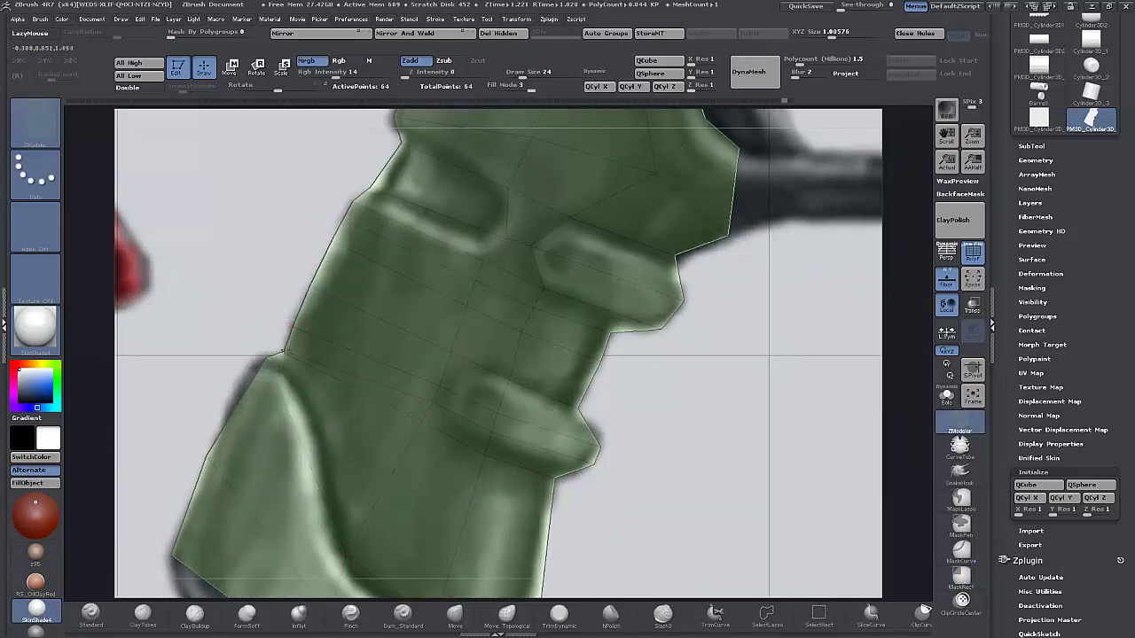
key("space")
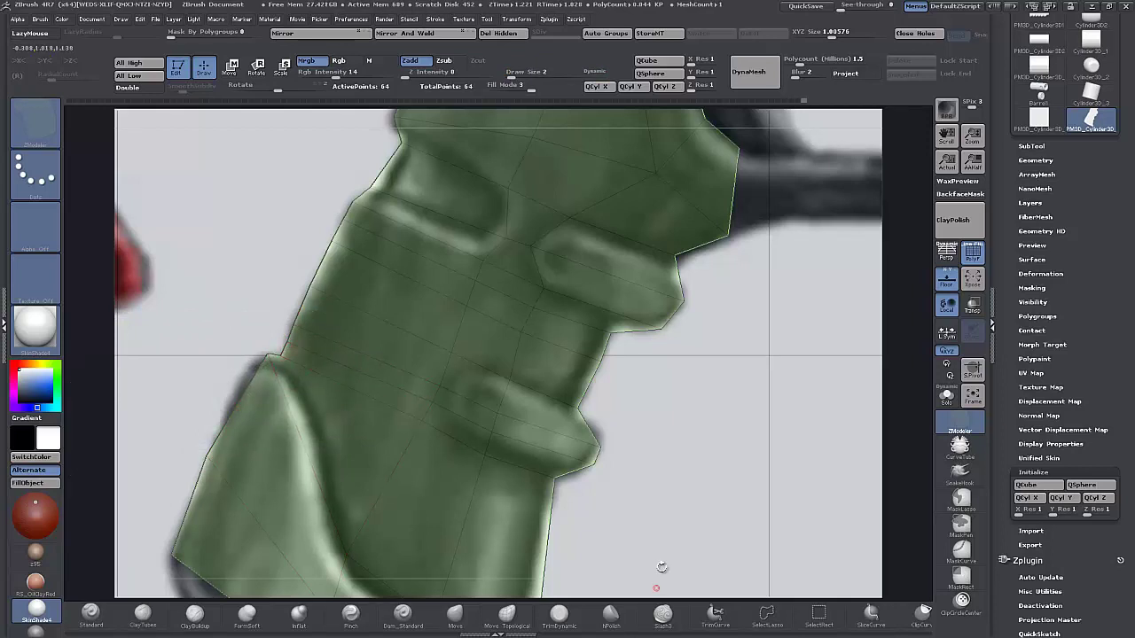
left_click_drag(674, 510, 625, 454)
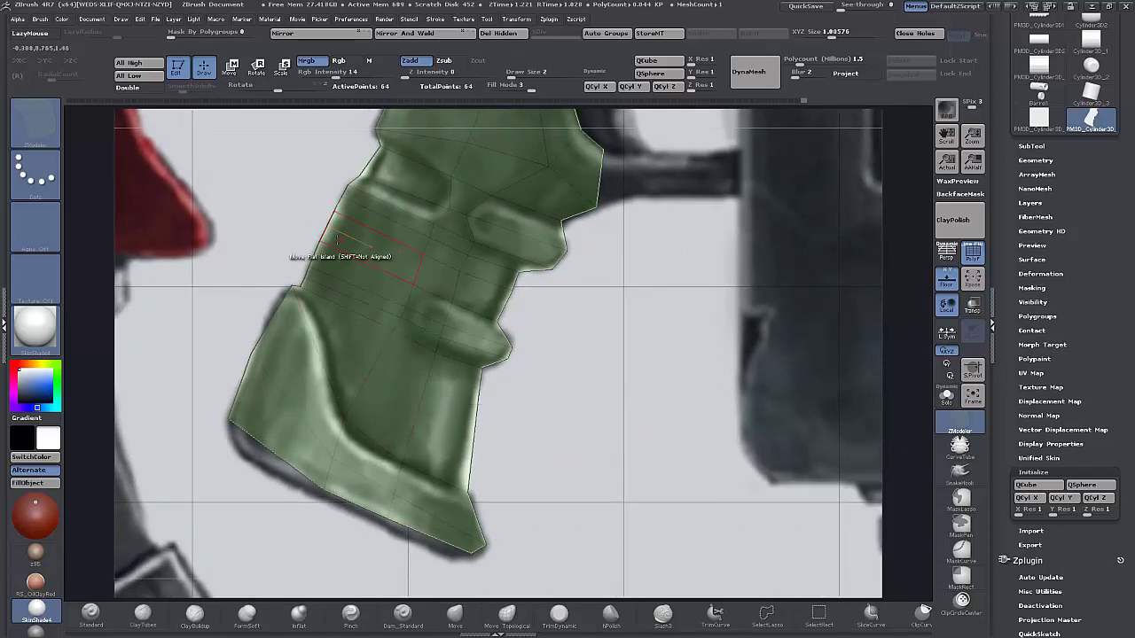
mouse_move(321, 240)
left_mouse_down()
mouse_move(334, 227)
mouse_move(320, 246)
left_mouse_up()
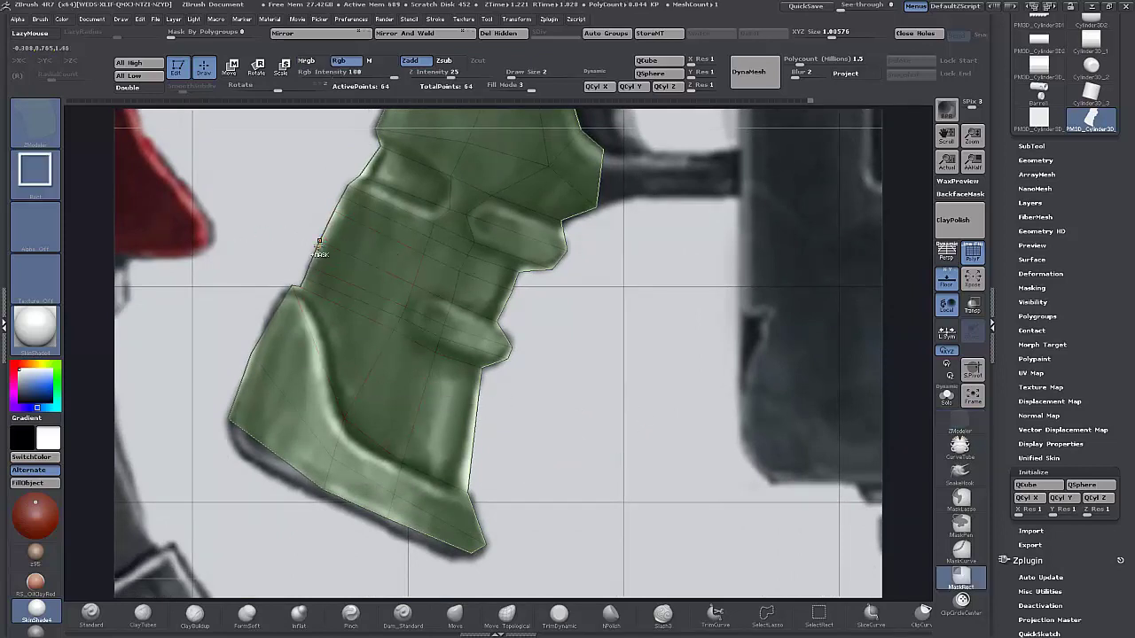
key("ctrl+z")
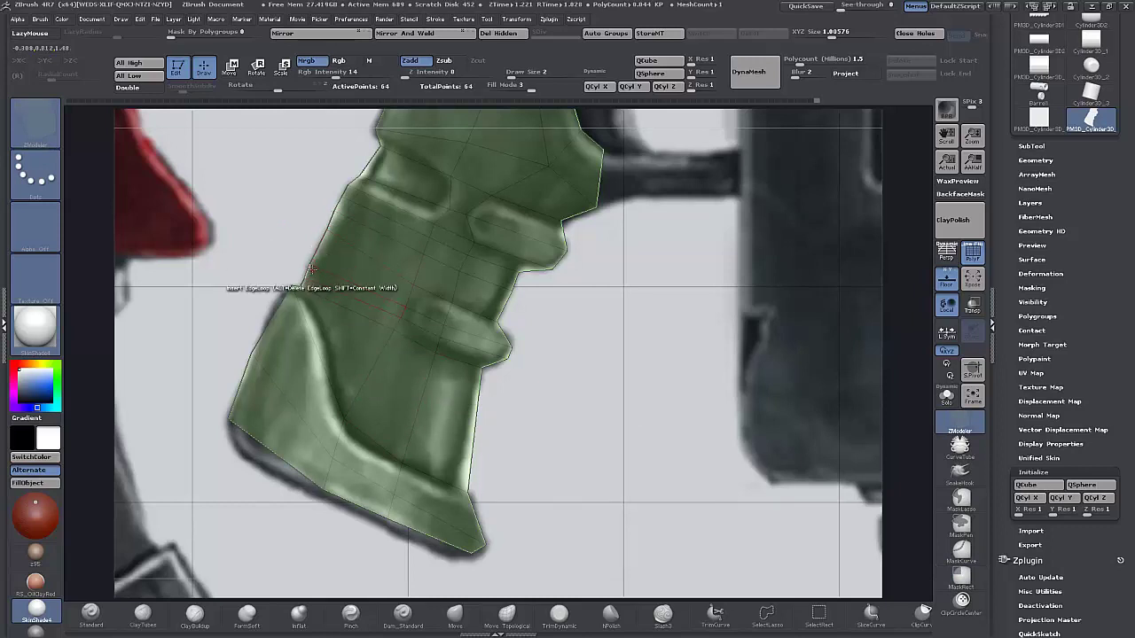
Set the draw size to 20 and move the back-edge point just above the heel plate down toward it.
key("space")
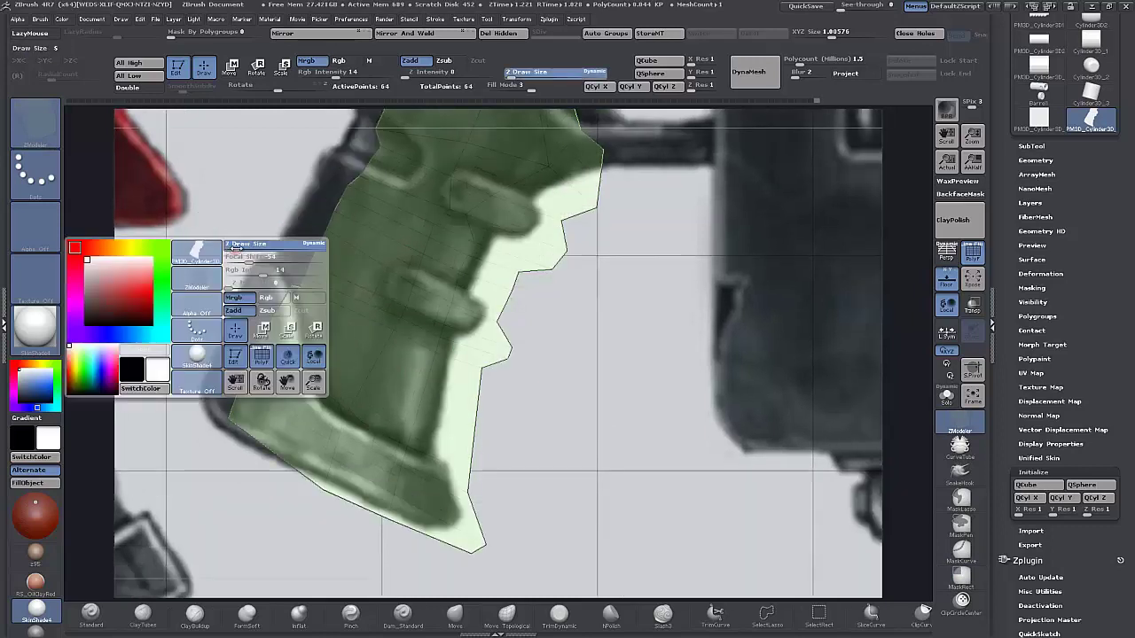
left_click_drag(235, 248, 240, 243)
left_click(654, 432)
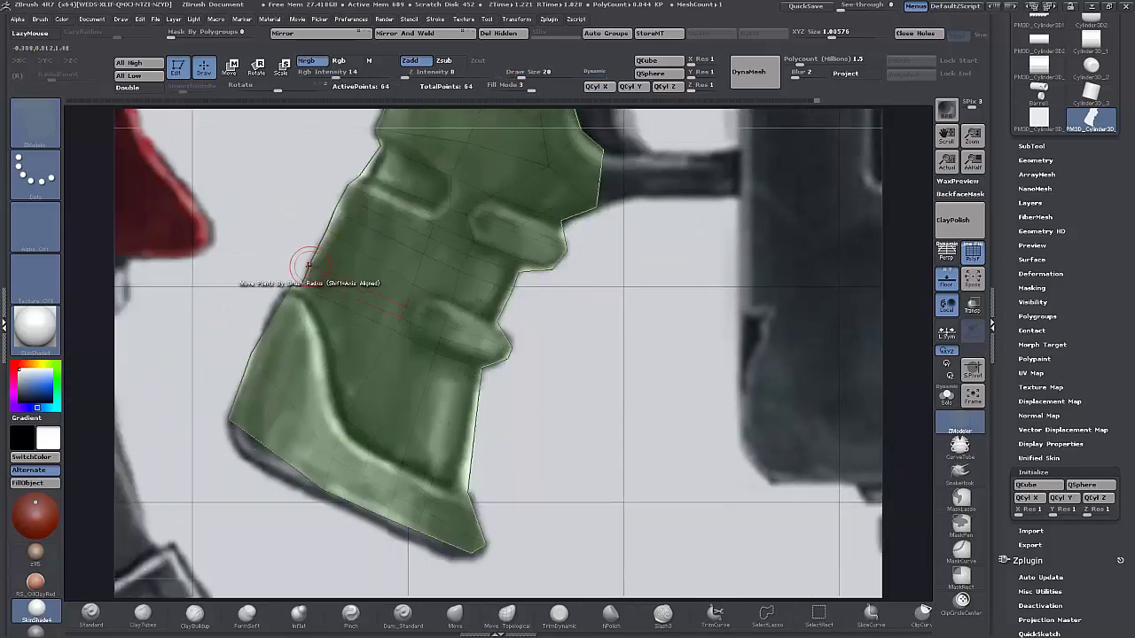
mouse_move(309, 265)
left_mouse_down()
mouse_move(319, 252)
mouse_move(307, 277)
left_mouse_up()
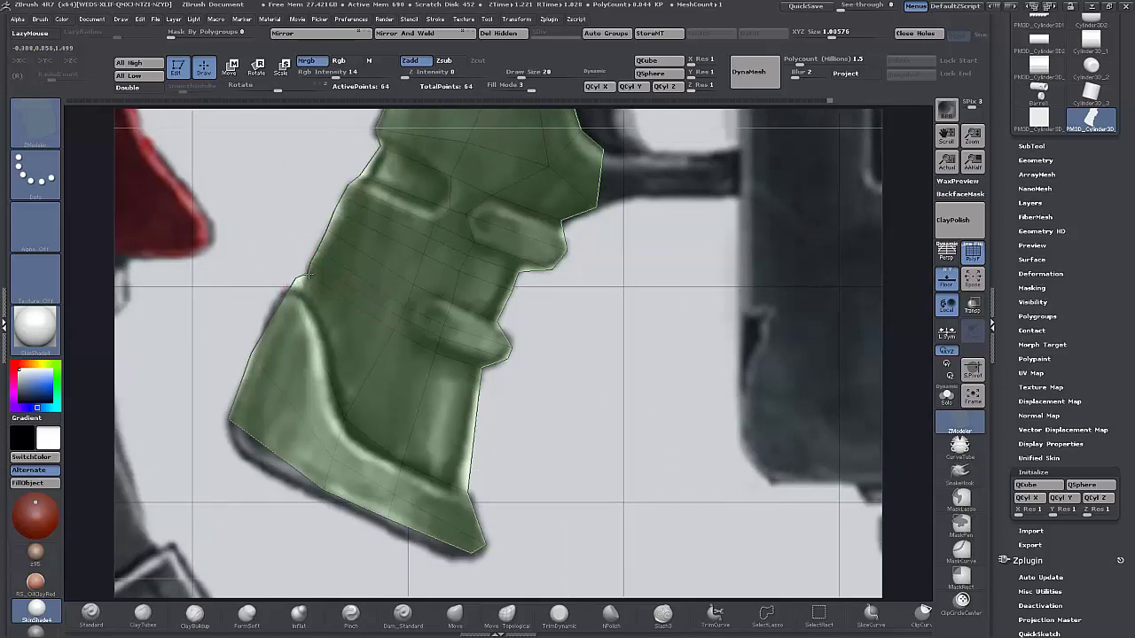
Insert edge loops across the lower grip to fit its front edge, and refine the notch above the heel plate with draw size 11.
left_click(474, 435)
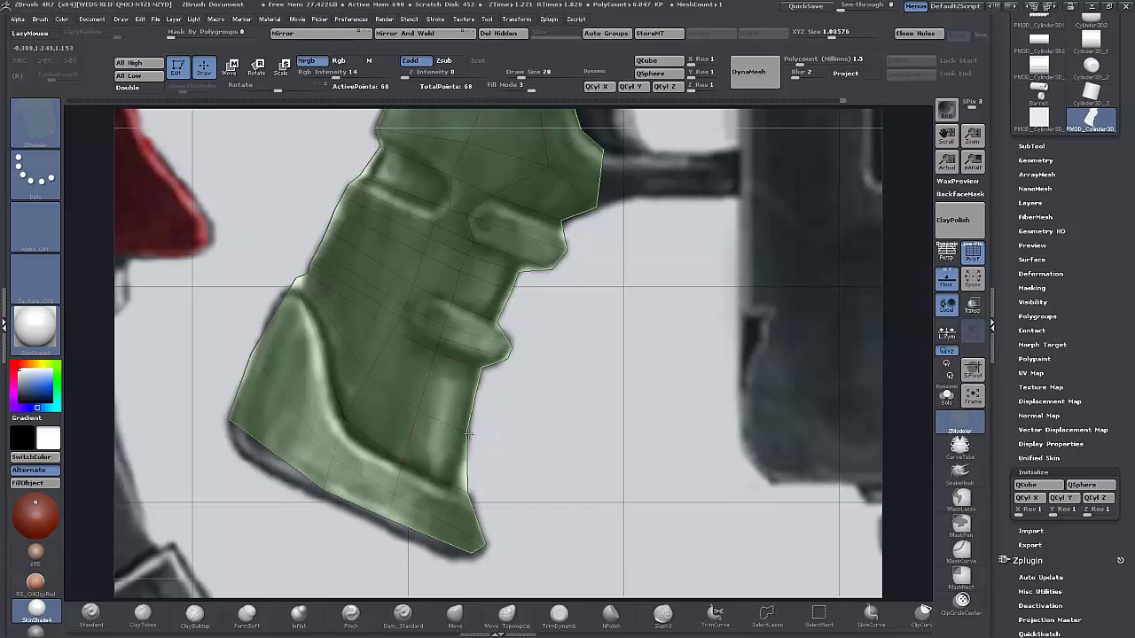
left_click(471, 505)
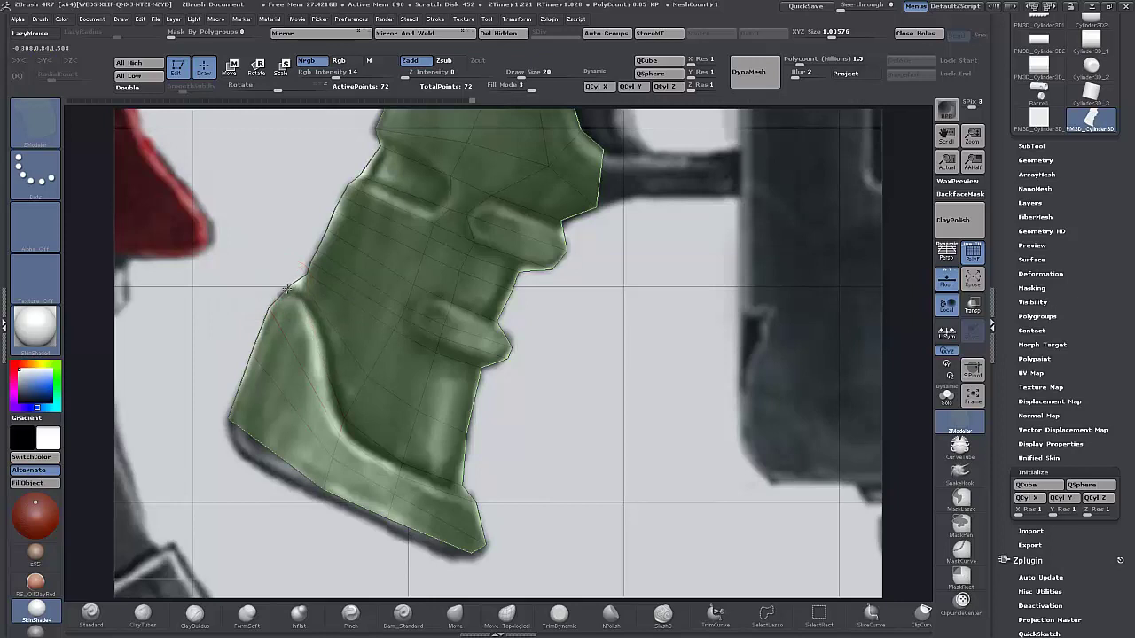
key("space")
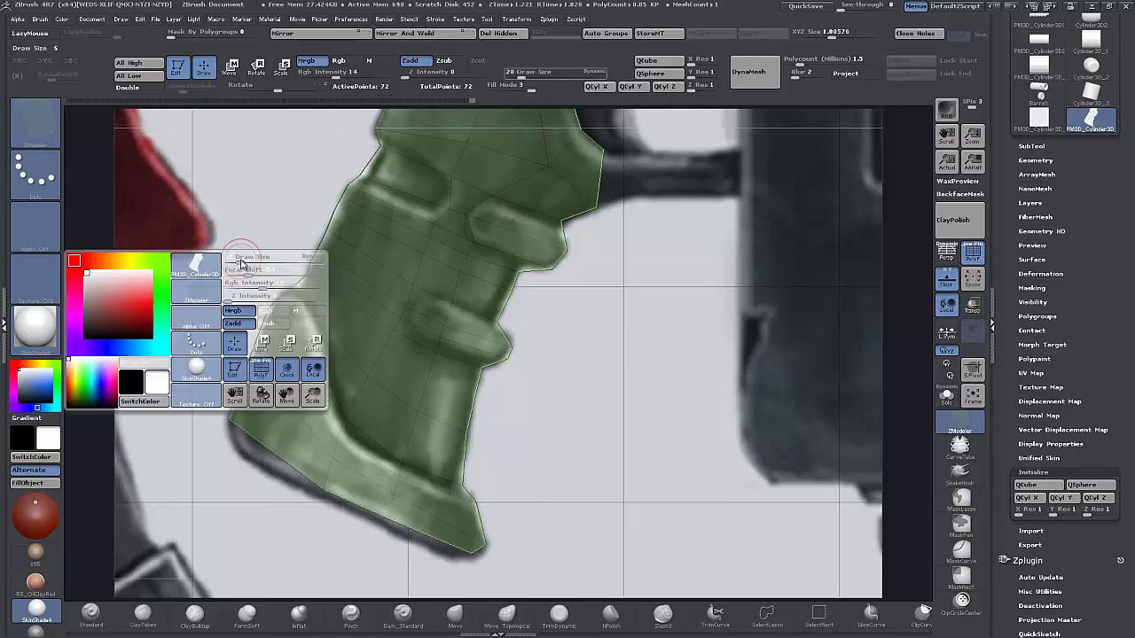
left_click_drag(241, 267, 234, 270)
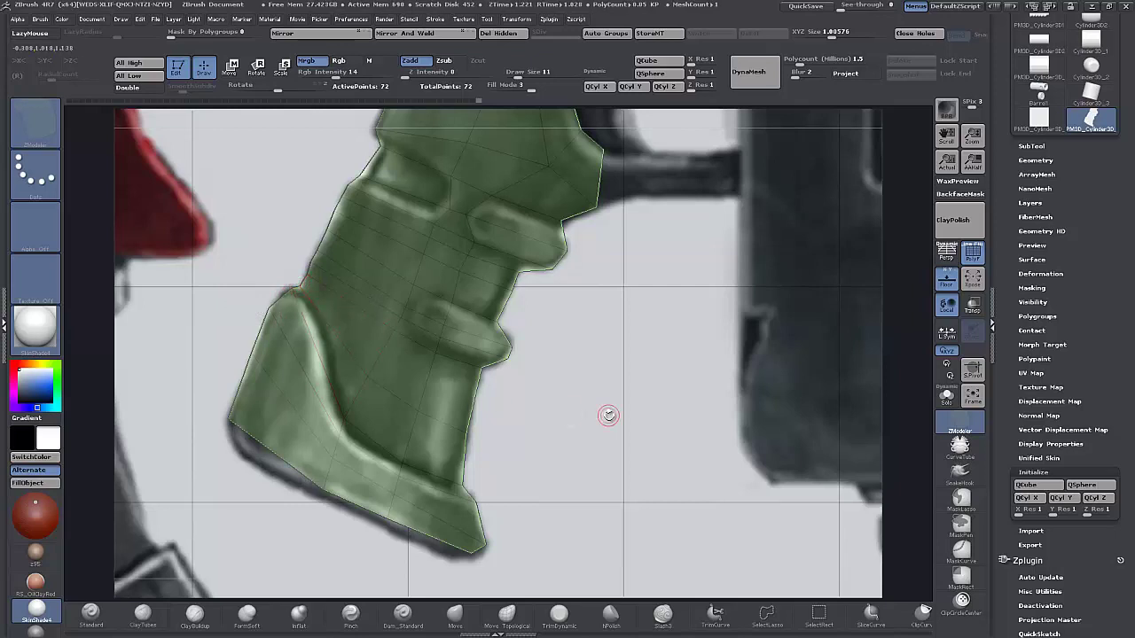
Insert an edge loop through the upper finger ridge and pull the grip's upper back corner outward to the reference outline.
left_click_drag(608, 415, 633, 503, "alt")
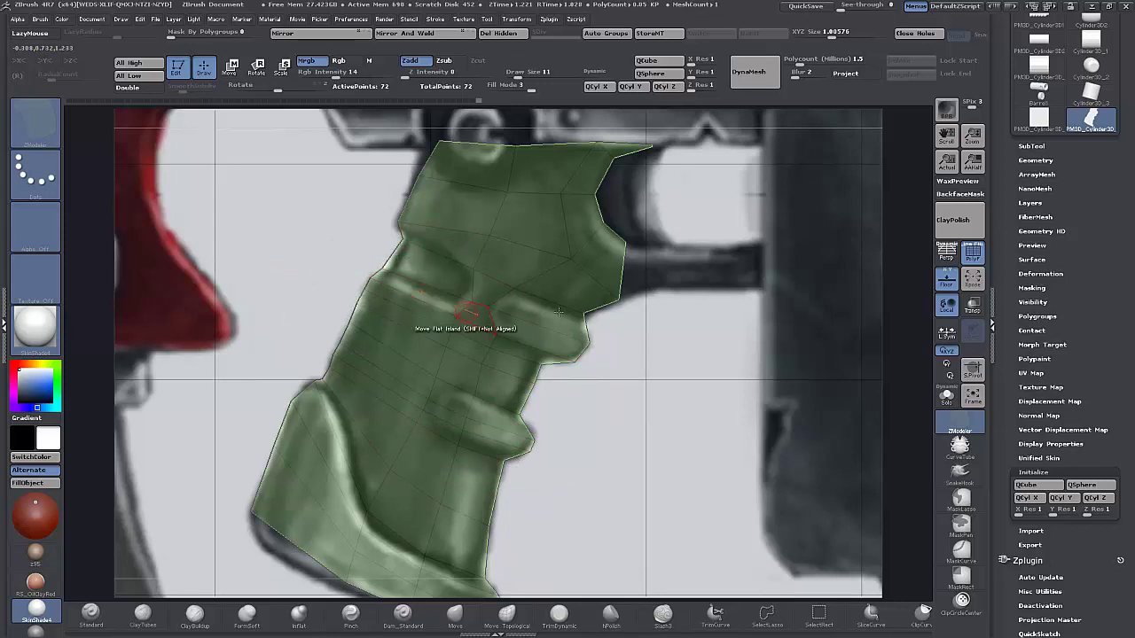
left_click(585, 327)
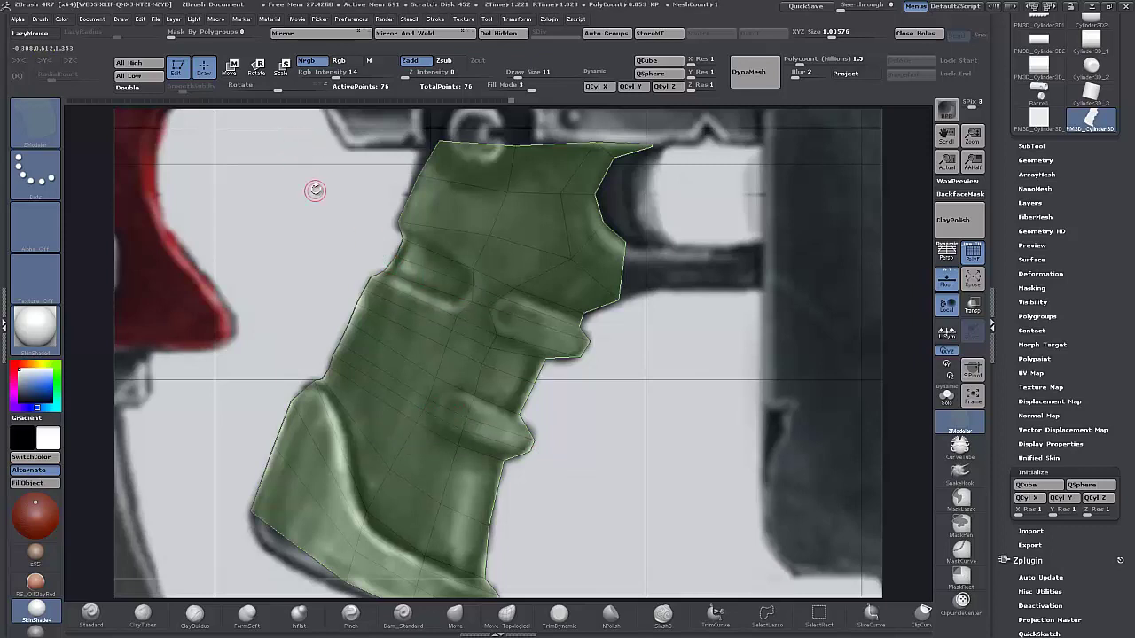
key("space")
left_click_drag(317, 180, 301, 232, "alt")
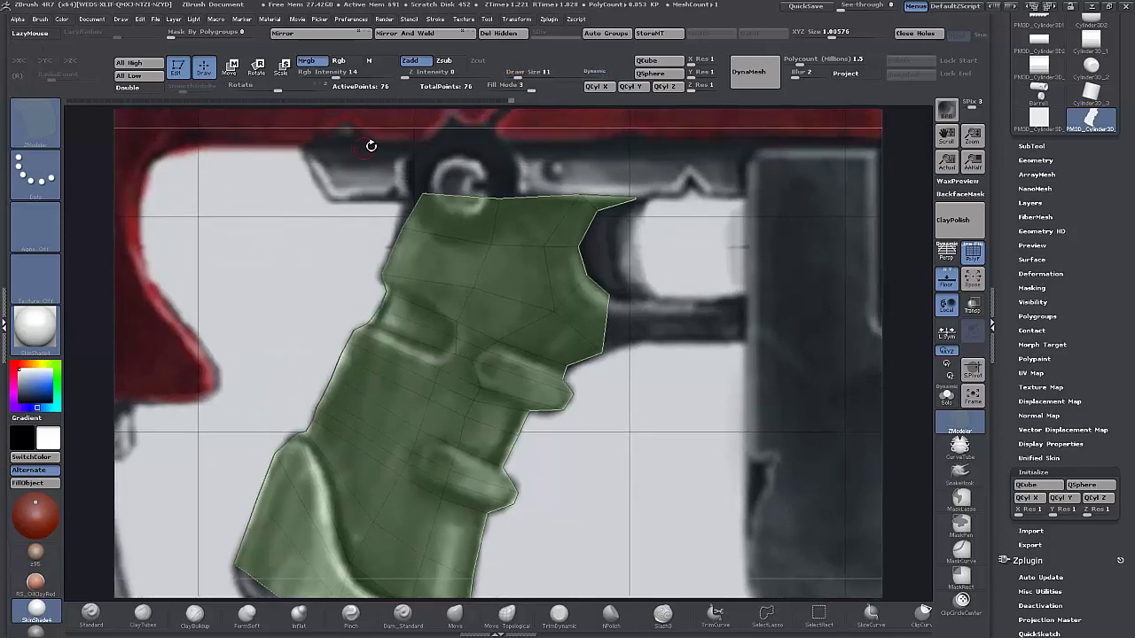
left_click_drag(423, 193, 411, 194)
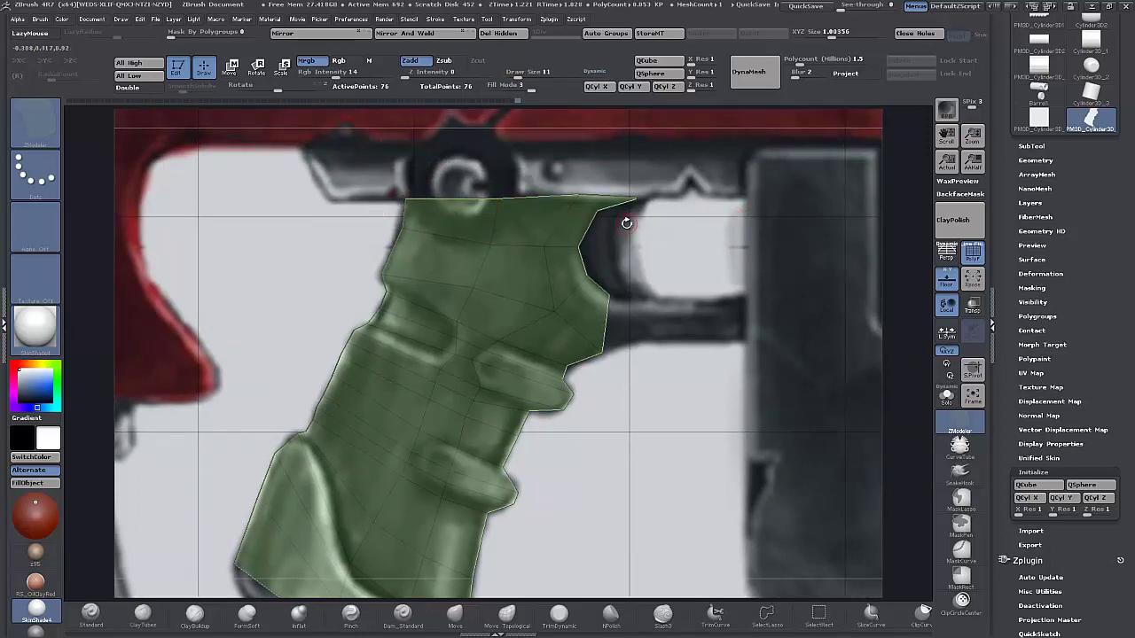
Move the back-edge point above the upper grip notch outward onto the reference outline.
right_click(532, 518)
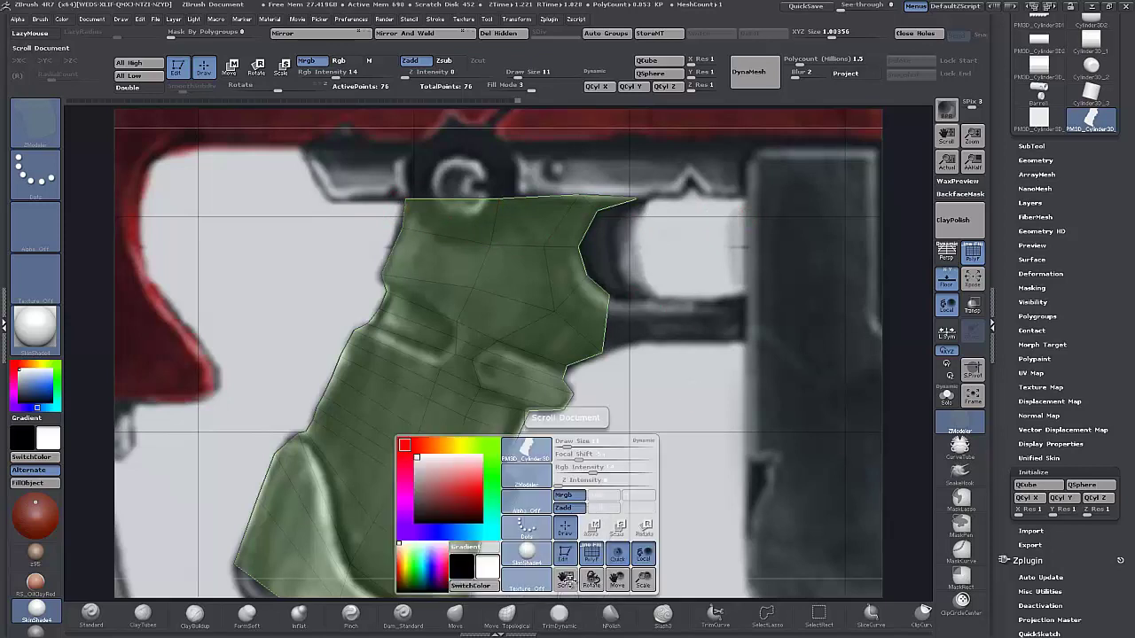
left_click_drag(654, 502, 669, 377, "alt")
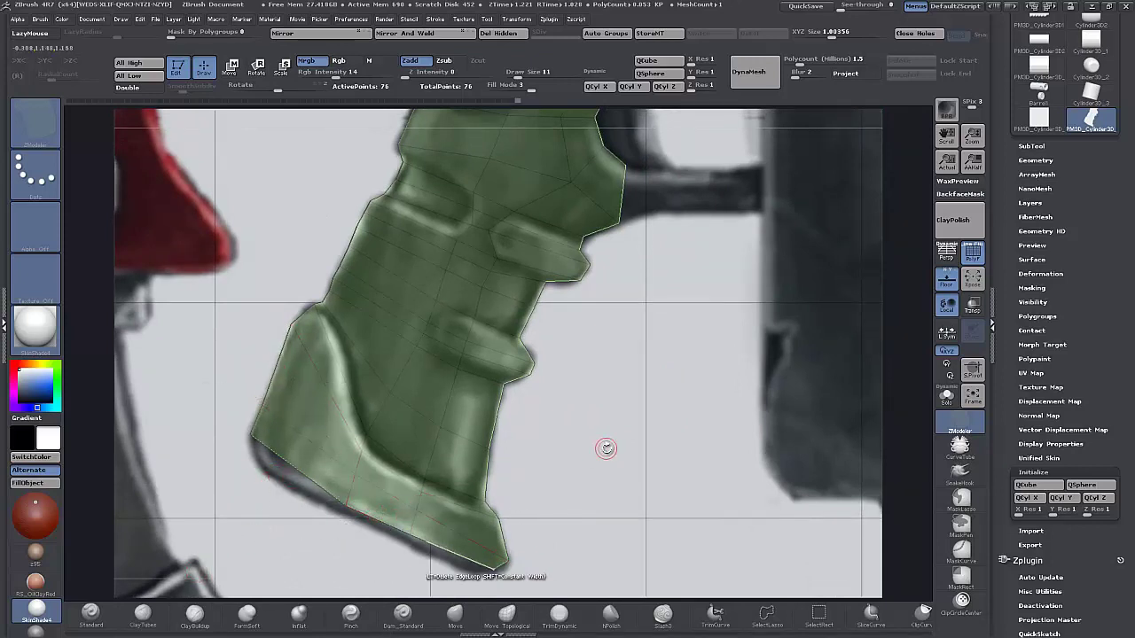
left_click_drag(625, 431, 615, 483, "alt")
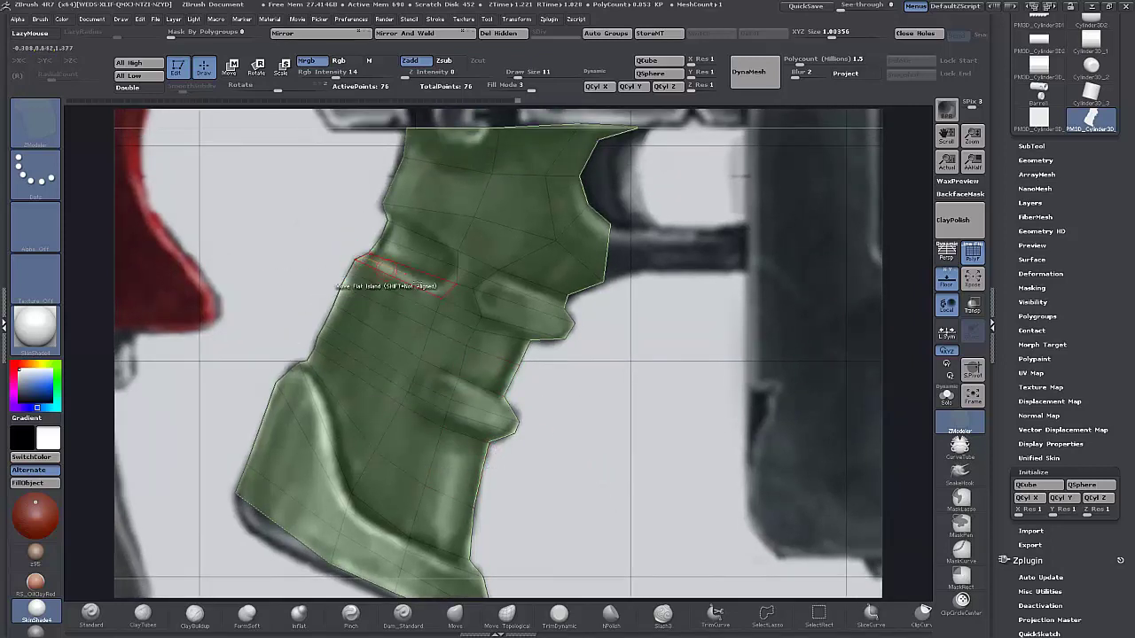
left_click_drag(385, 202, 382, 185)
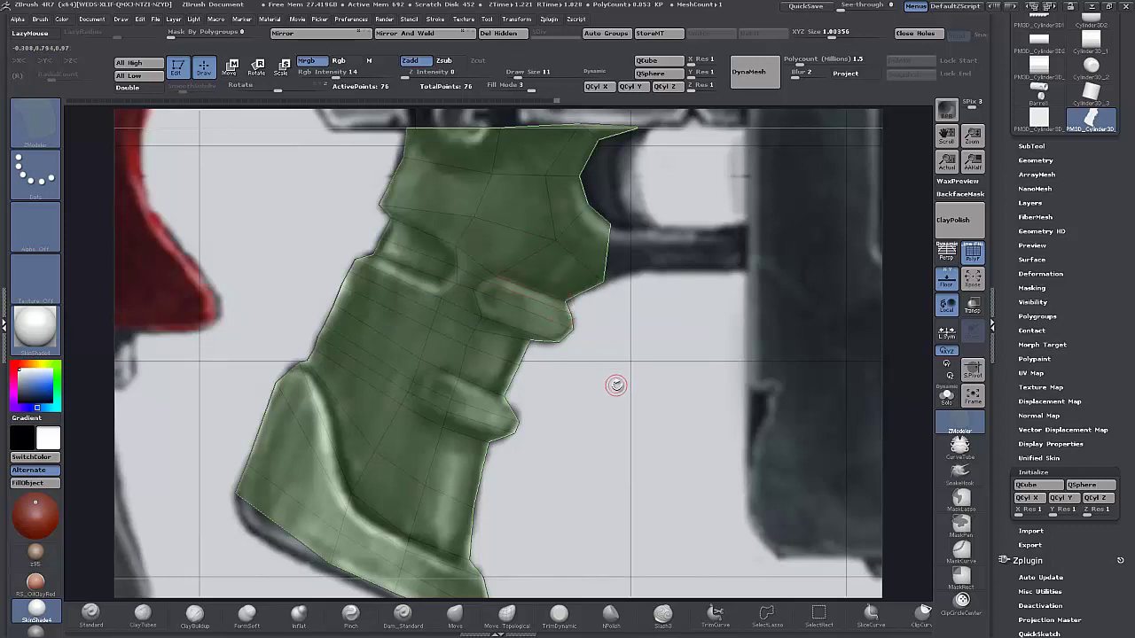
Insert additional edge loops through the heel plate area and fit its bottom edge and corners to the reference outline.
left_click_drag(615, 385, 671, 284, "alt")
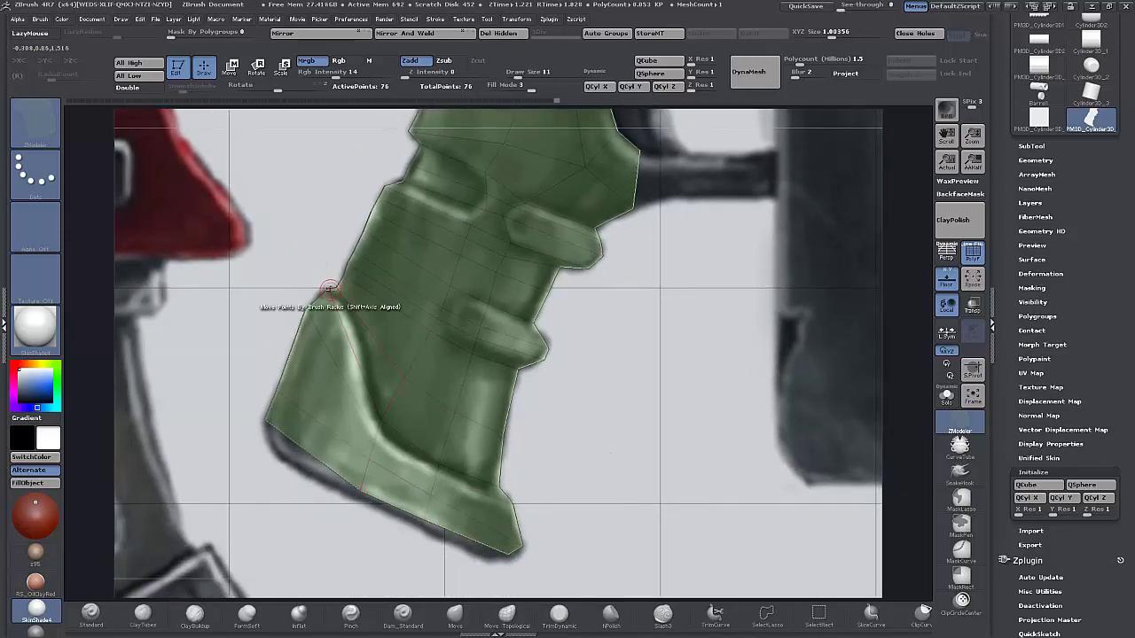
left_click(337, 366)
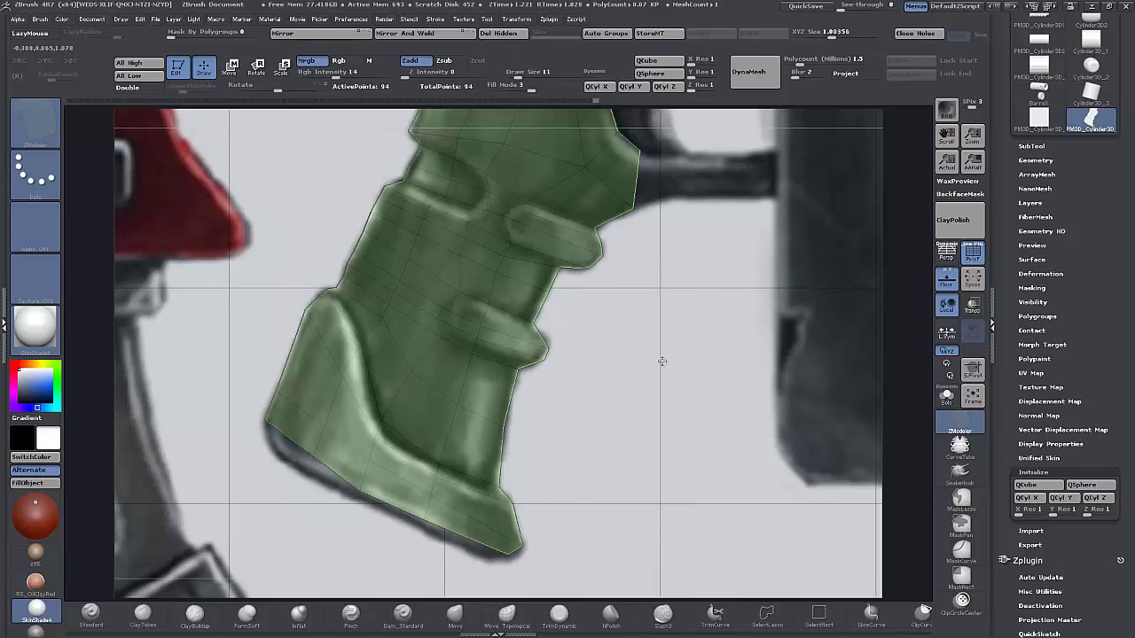
mouse_move(663, 359)
left_mouse_down("alt")
mouse_move(654, 483)
mouse_move(656, 347)
mouse_move(665, 383)
mouse_move(676, 347)
left_mouse_up("alt")
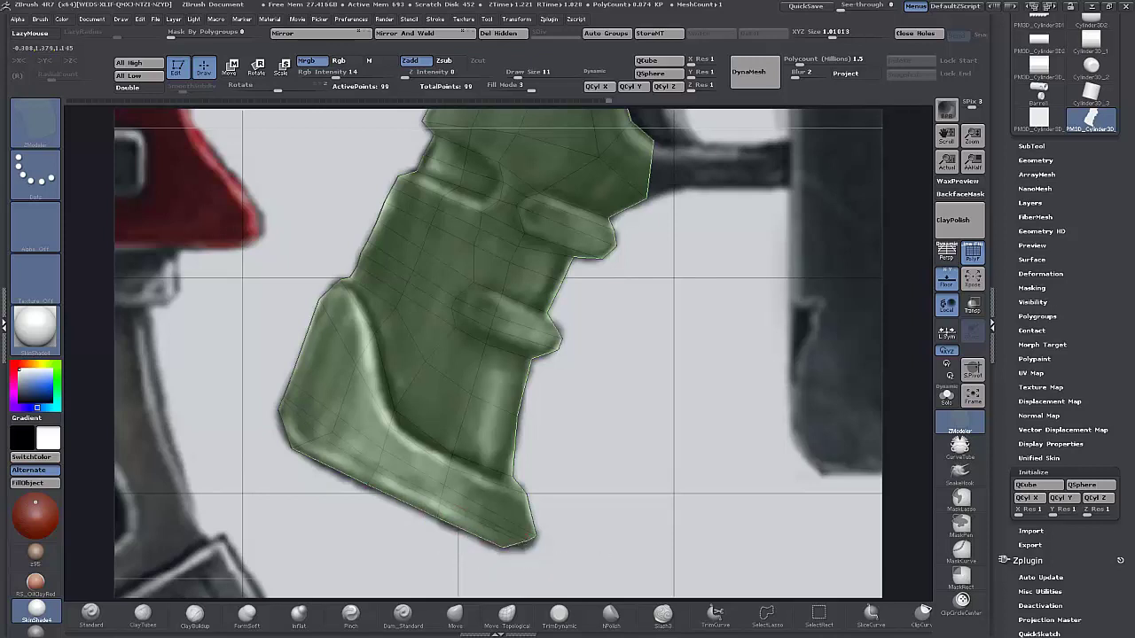
key("ctrl")
key("ctrl+z")
mouse_move(616, 476)
left_mouse_down("alt")
mouse_move(620, 428)
mouse_move(604, 468)
left_mouse_up("alt")
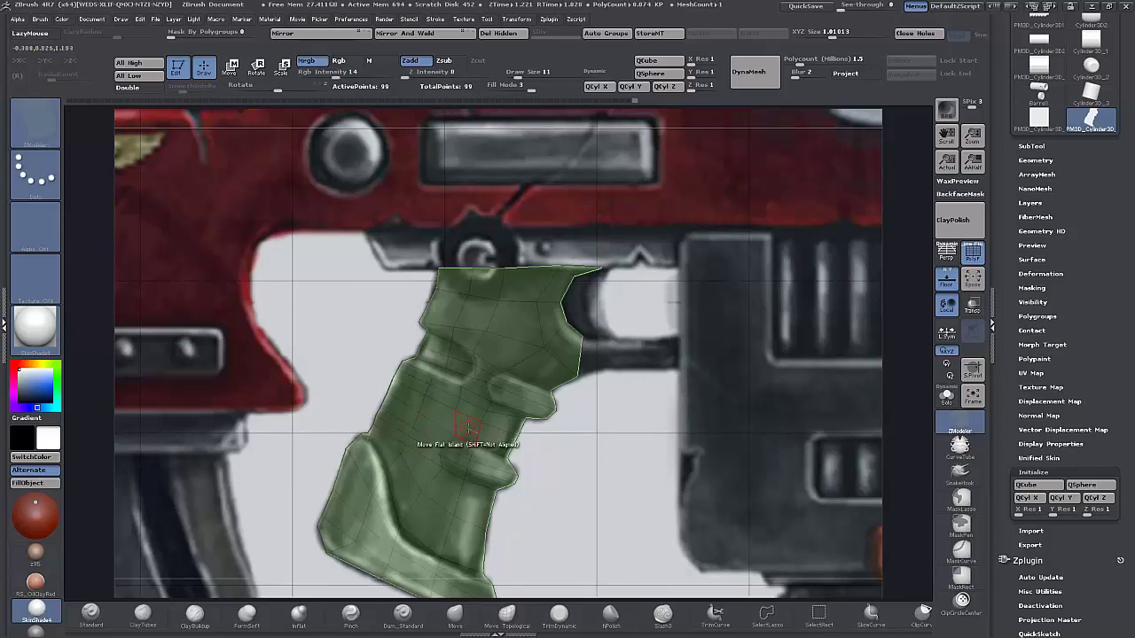
Set the polygon action to QMesh with the Flat Island target, reduce floor fill mode to 1, and extrude the flat grip into a solid.
key("space")
left_click(535, 186)
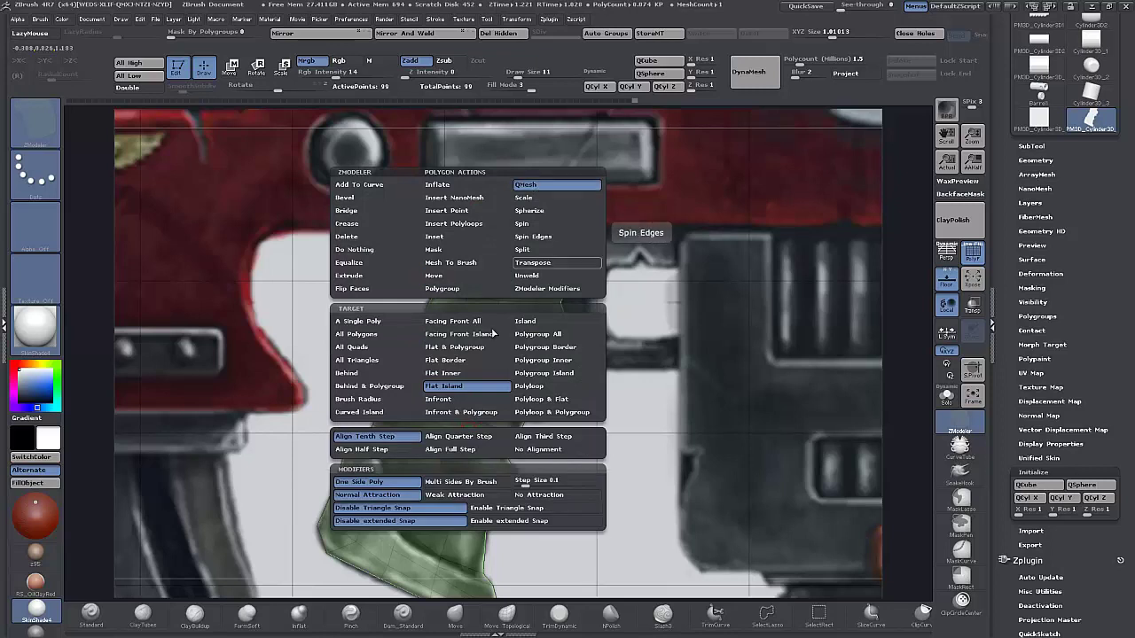
left_click(434, 388)
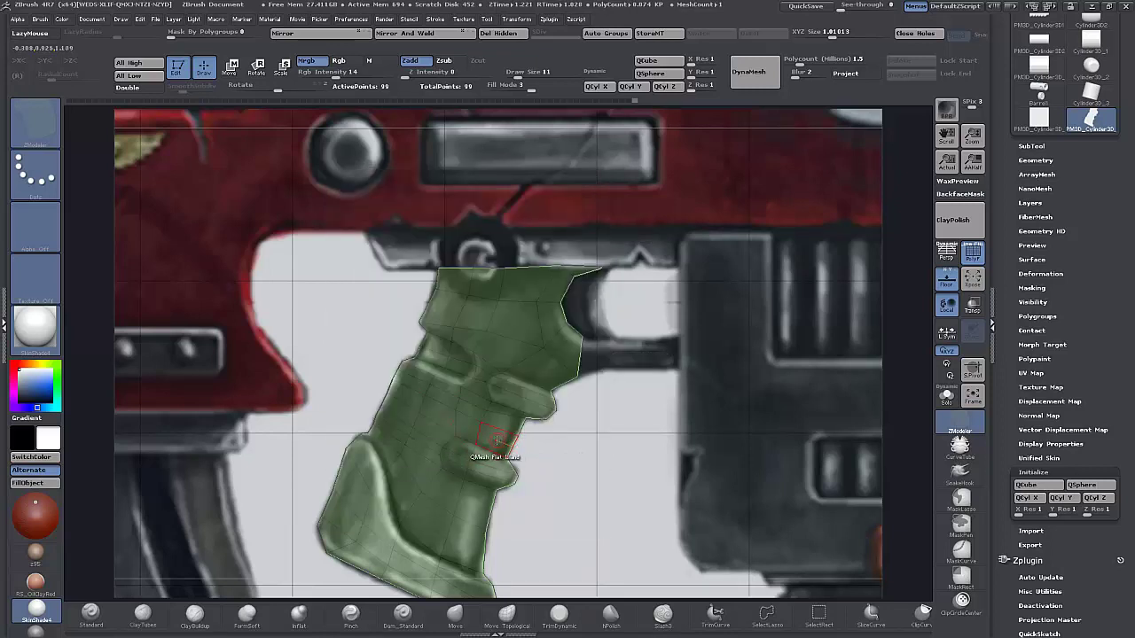
left_click_drag(525, 89, 507, 88)
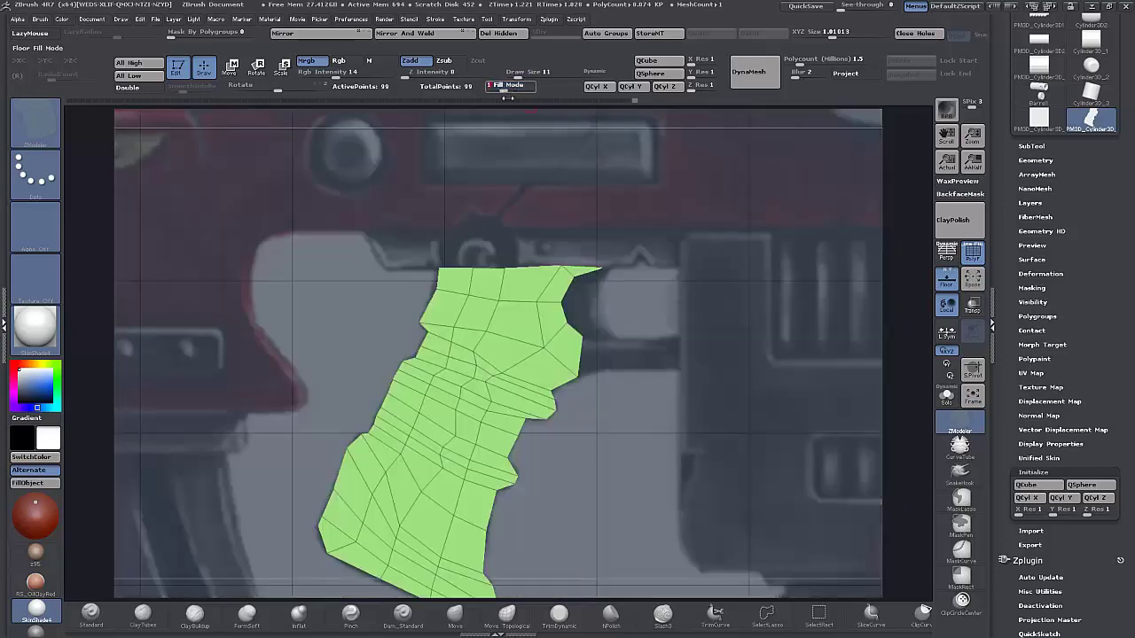
left_click_drag(612, 458, 537, 454)
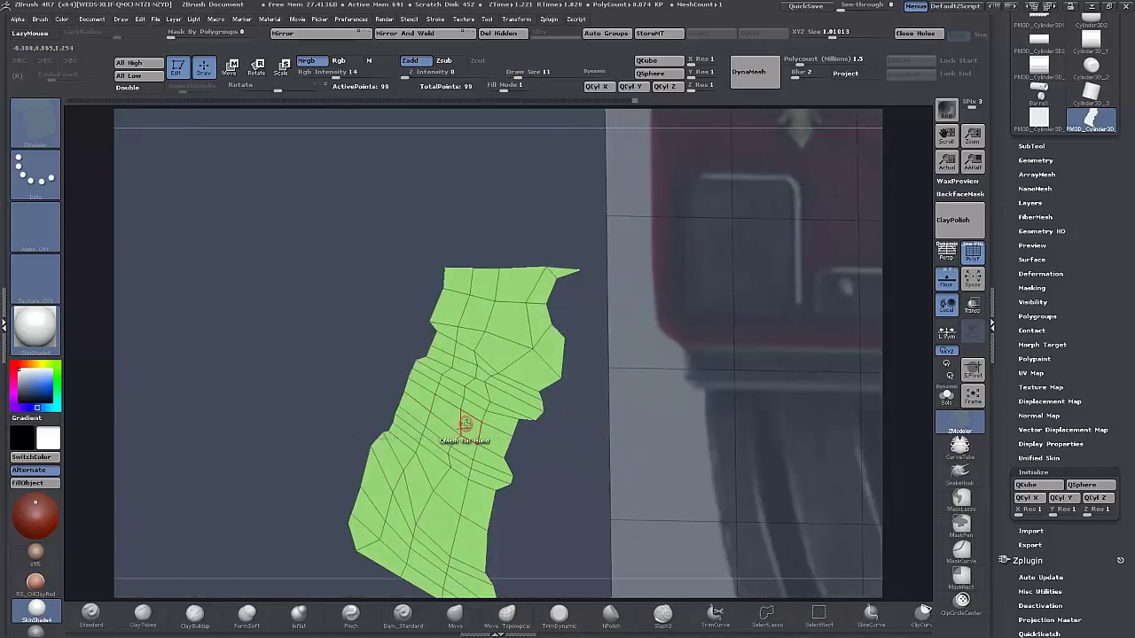
left_click_drag(464, 424, 384, 389)
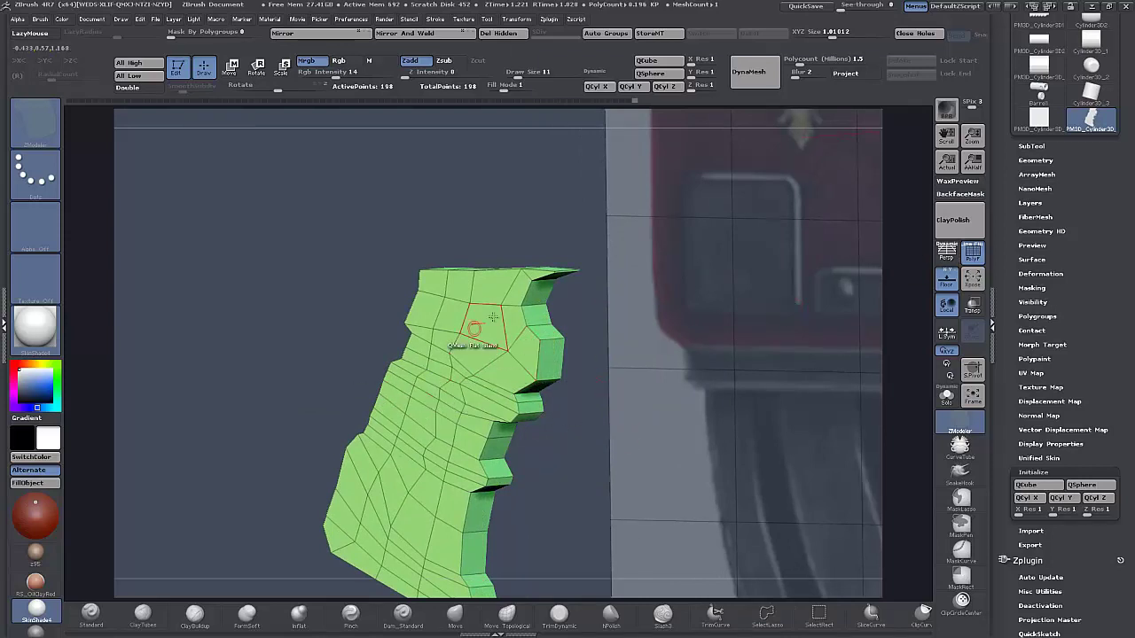
QMesh the front side face above the upper finger ridge forward to form the trigger guard's lower bar.
left_click_drag(596, 483, 621, 424)
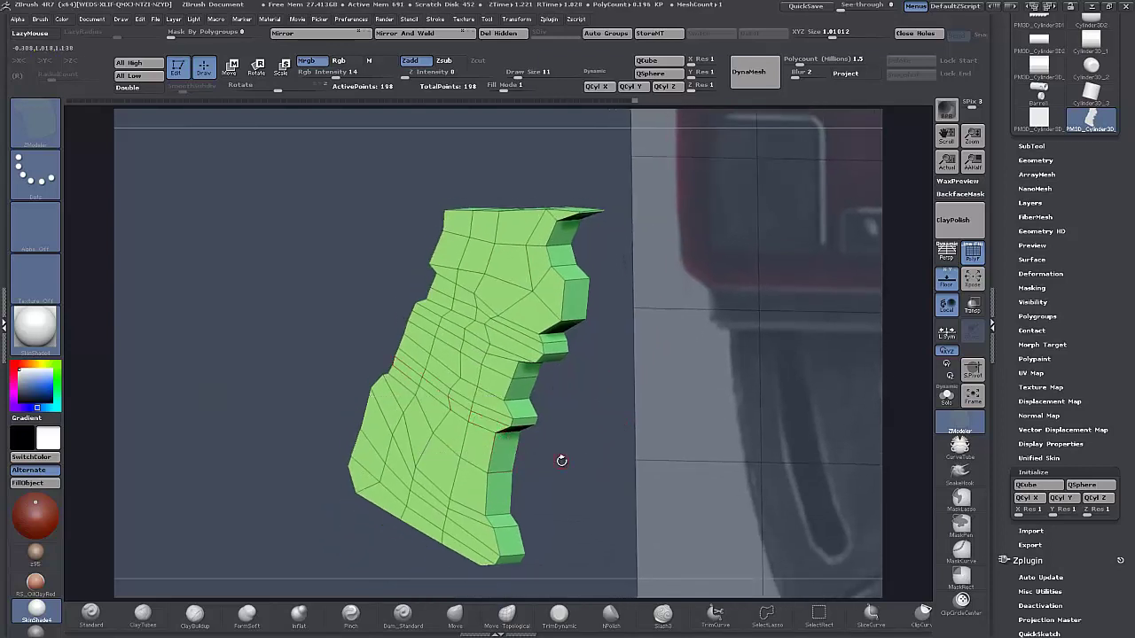
left_click_drag(563, 465, 572, 467)
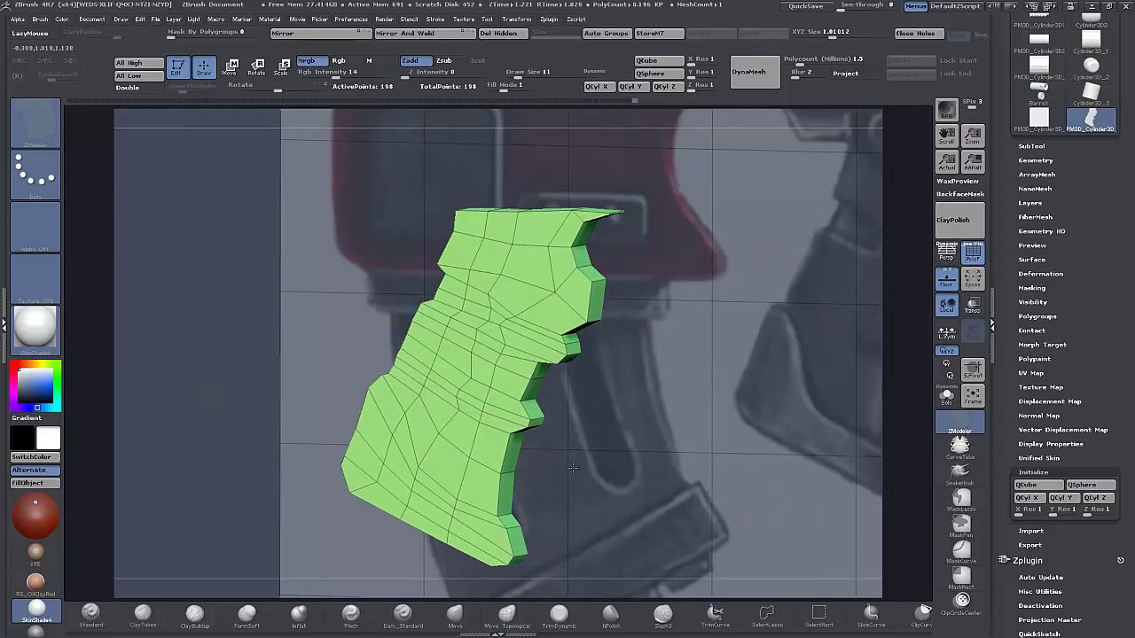
left_click_drag(603, 303, 691, 305)
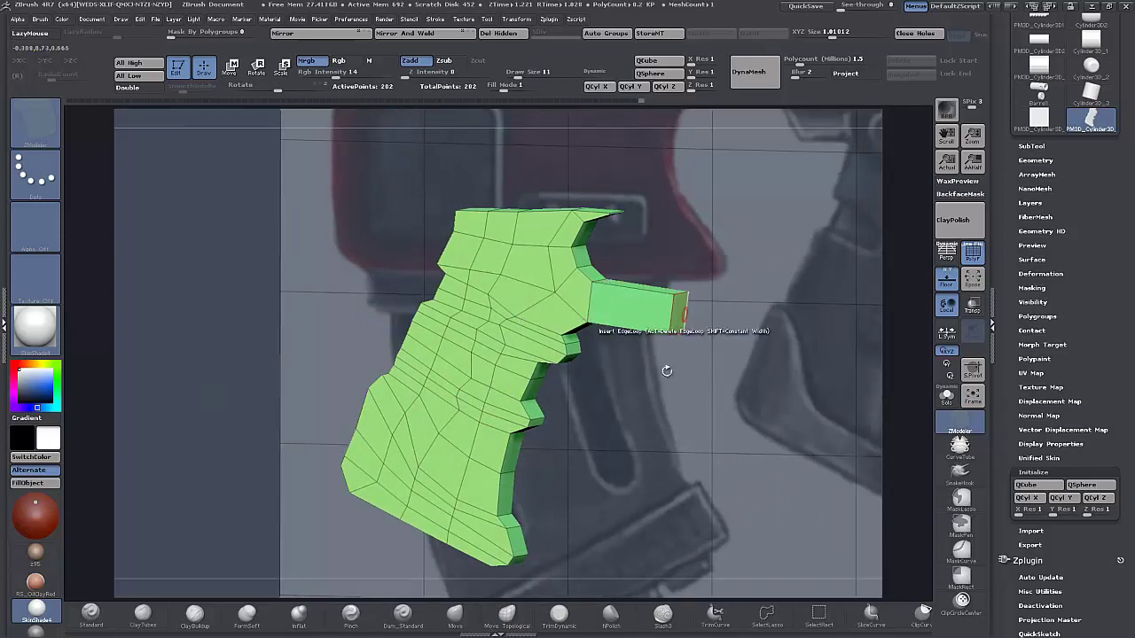
left_click_drag(630, 441, 649, 435, "shift")
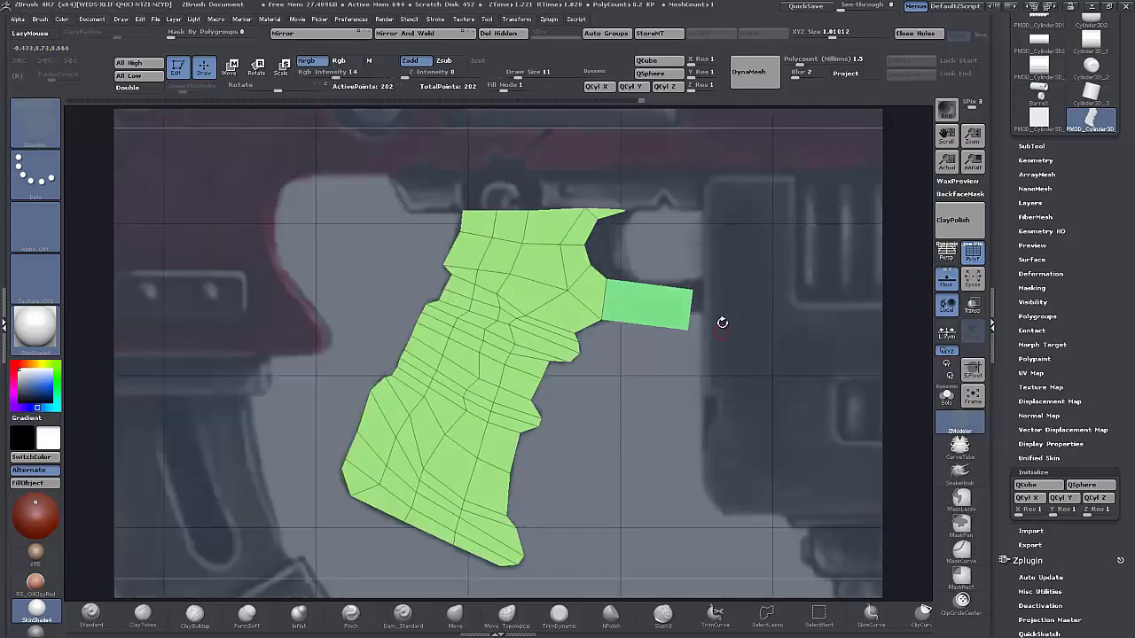
Mask everything except the free end of the trigger guard bar and move that end up and forward toward the magazine housing.
left_click_drag(717, 266, 660, 364, "ctrl")
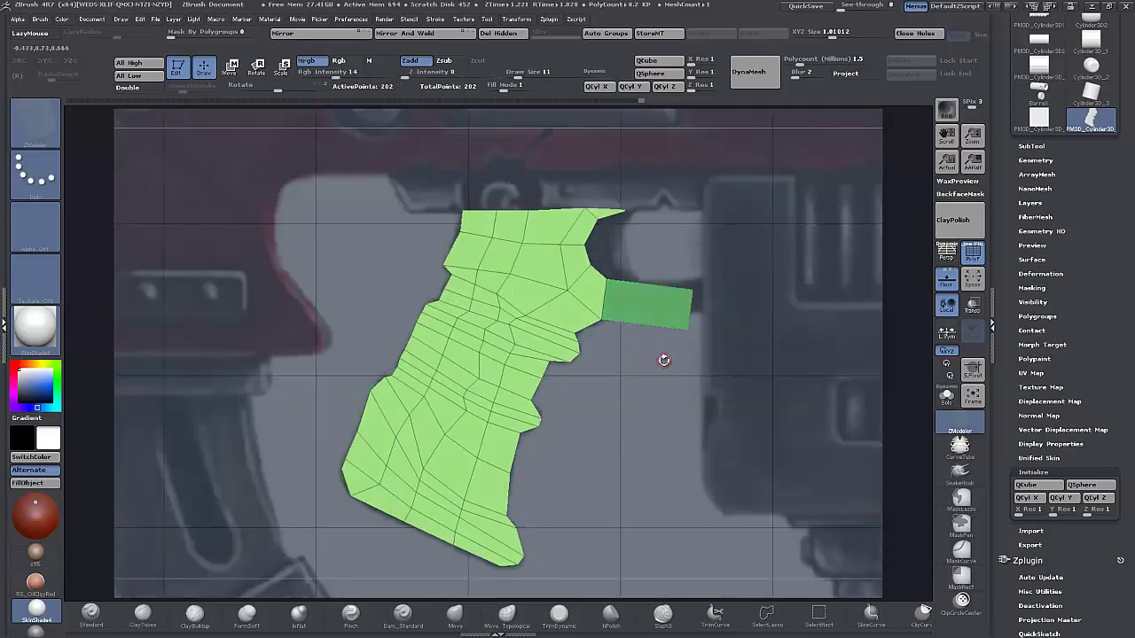
left_click(680, 379, "ctrl")
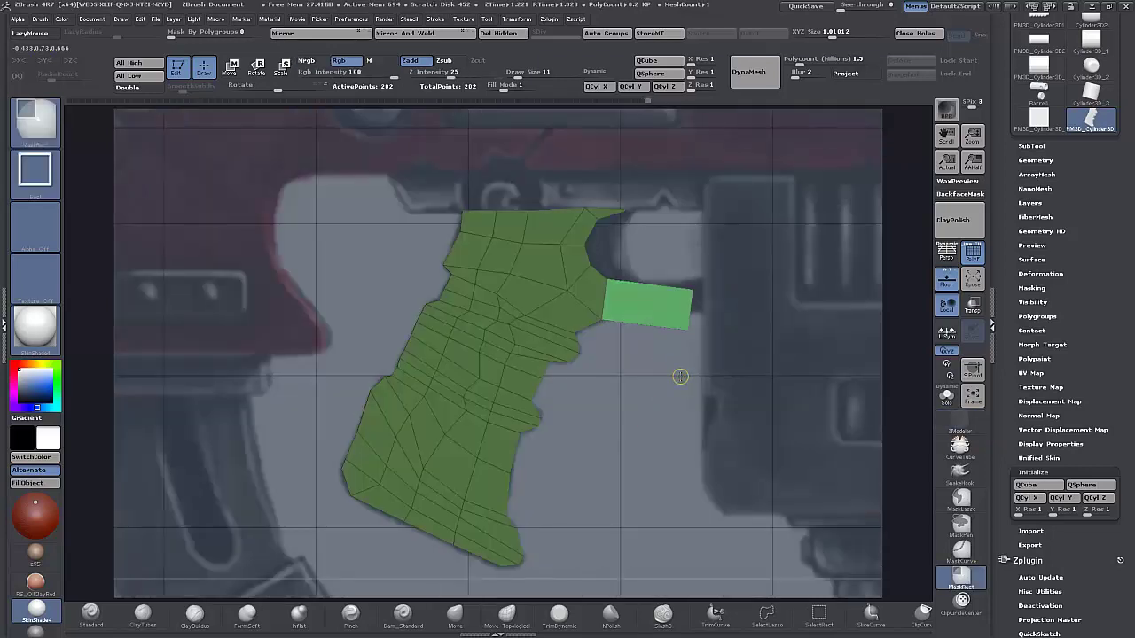
left_click(227, 75)
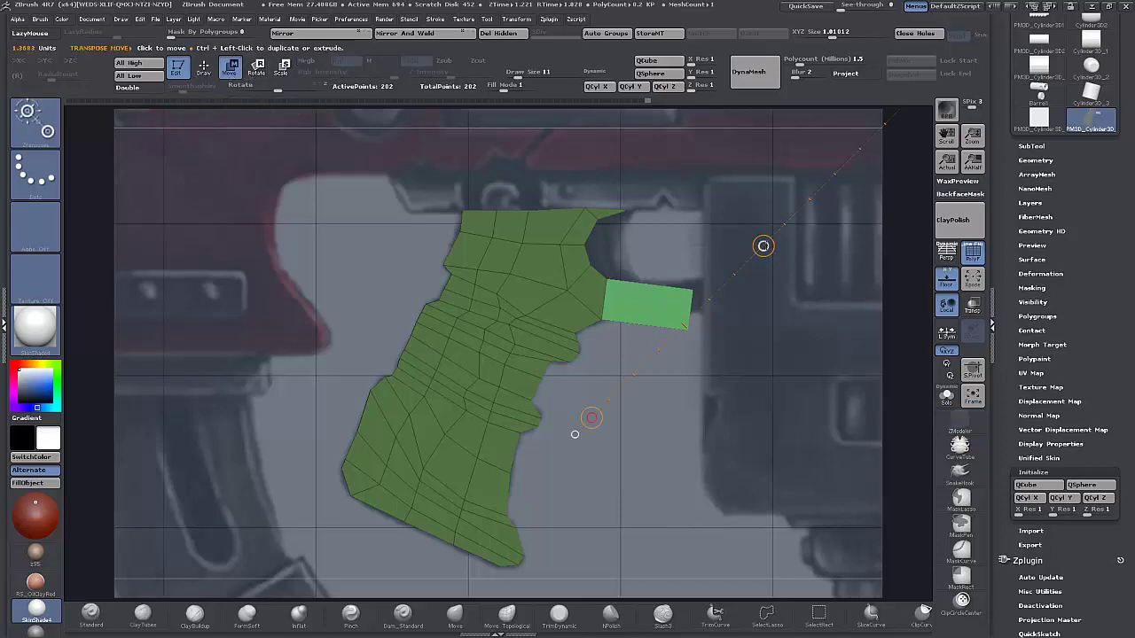
left_click_drag(764, 249, 783, 231)
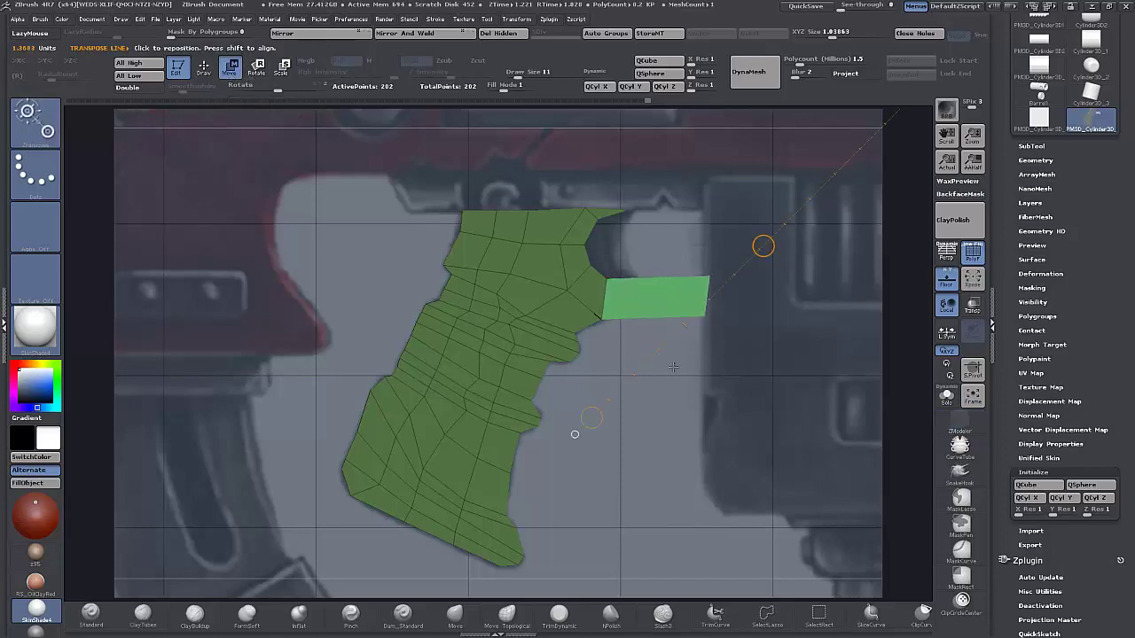
Lay a horizontal transpose line along the trigger guard bar, nudge its free end, and set floor fill mode to 3.
left_click_drag(676, 456, 650, 467)
left_click(700, 278)
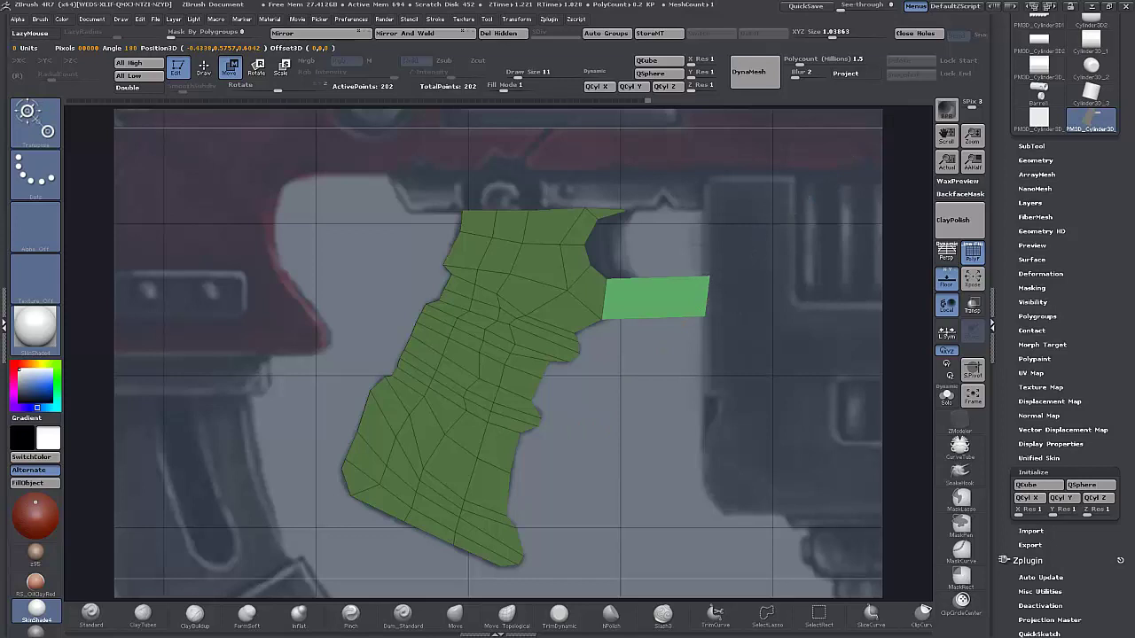
left_click_drag(619, 300, 813, 301)
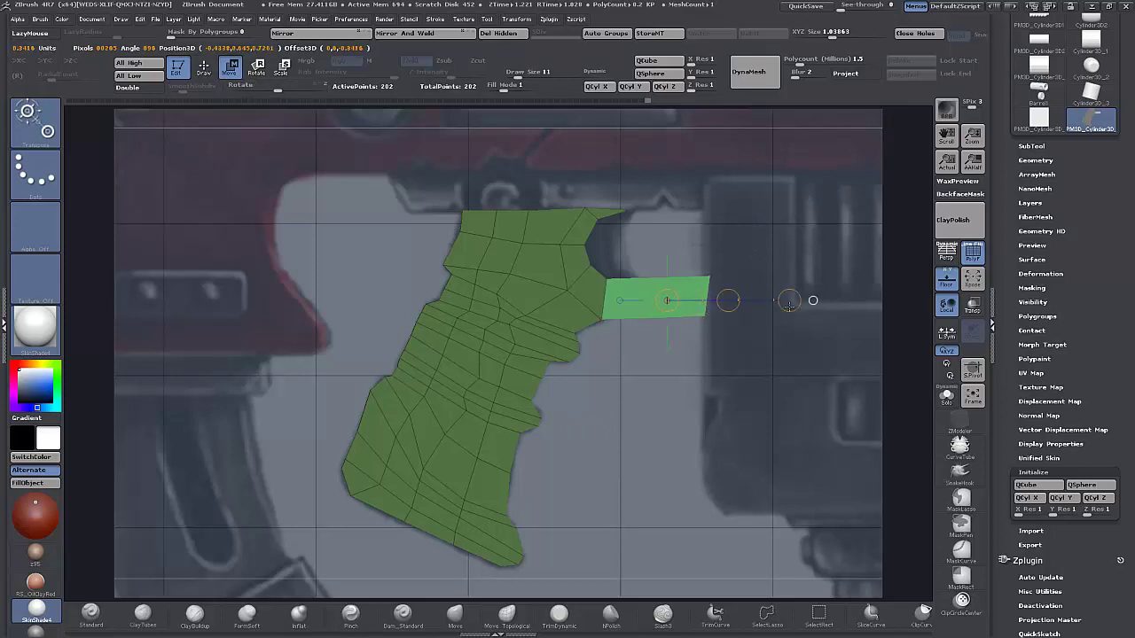
mouse_move(728, 300)
left_mouse_down()
mouse_move(705, 321)
mouse_move(727, 299)
left_mouse_up()
left_click_drag(726, 302, 728, 300)
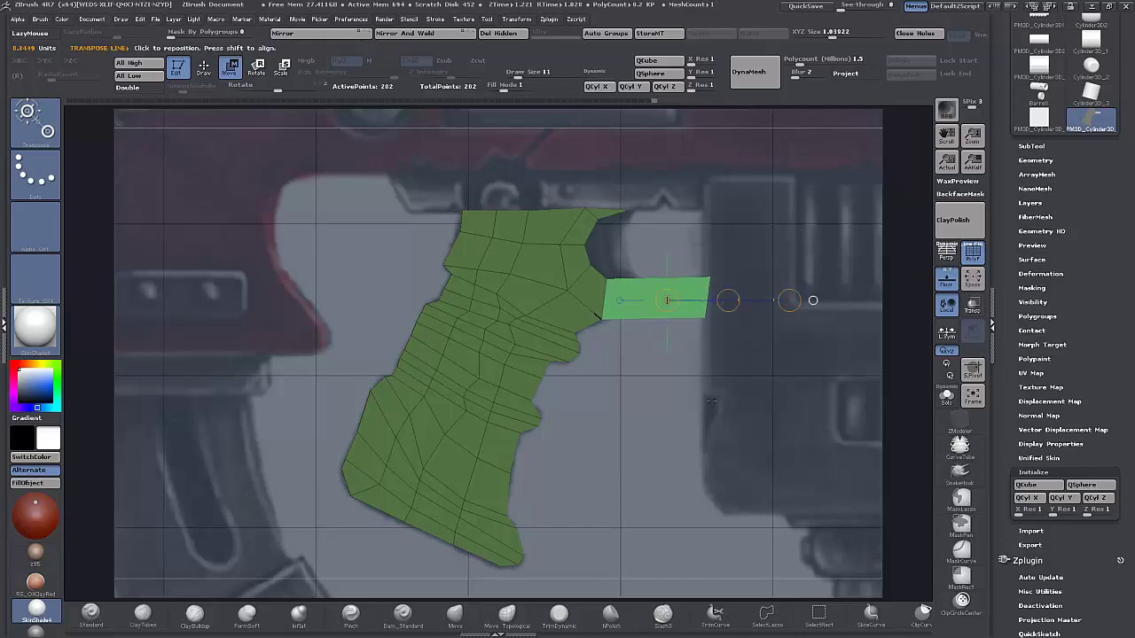
left_click_drag(698, 359, 719, 399)
left_click_drag(517, 90, 535, 90)
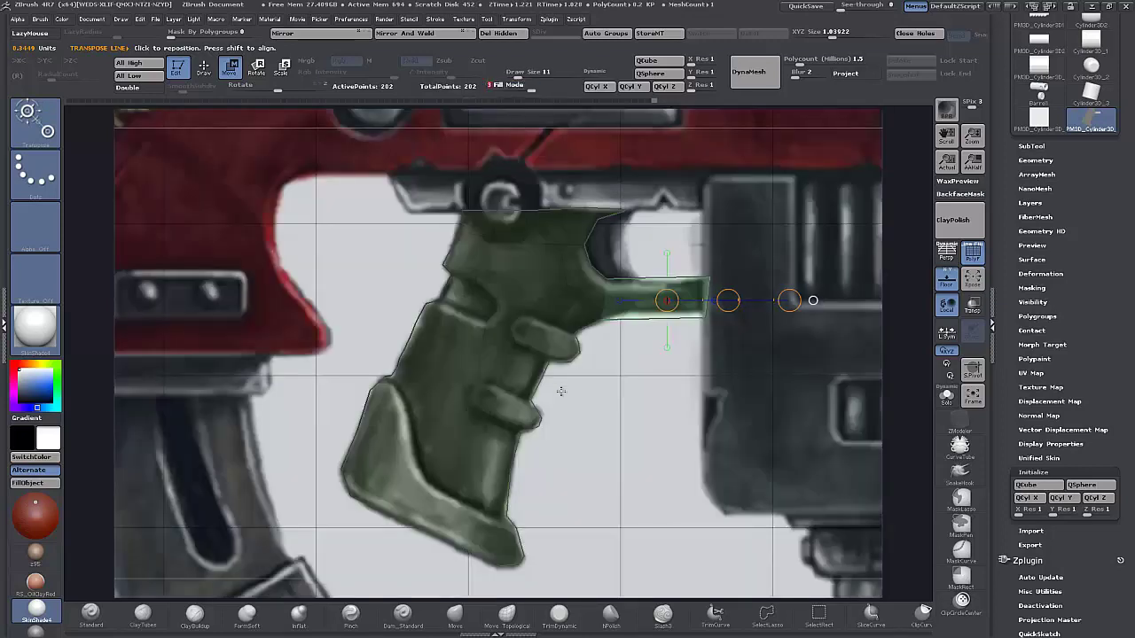
Clear the mask and mark the polygons of both finger ridges as a temporary polygroup.
right_click_drag(643, 412, 655, 441, "ctrl")
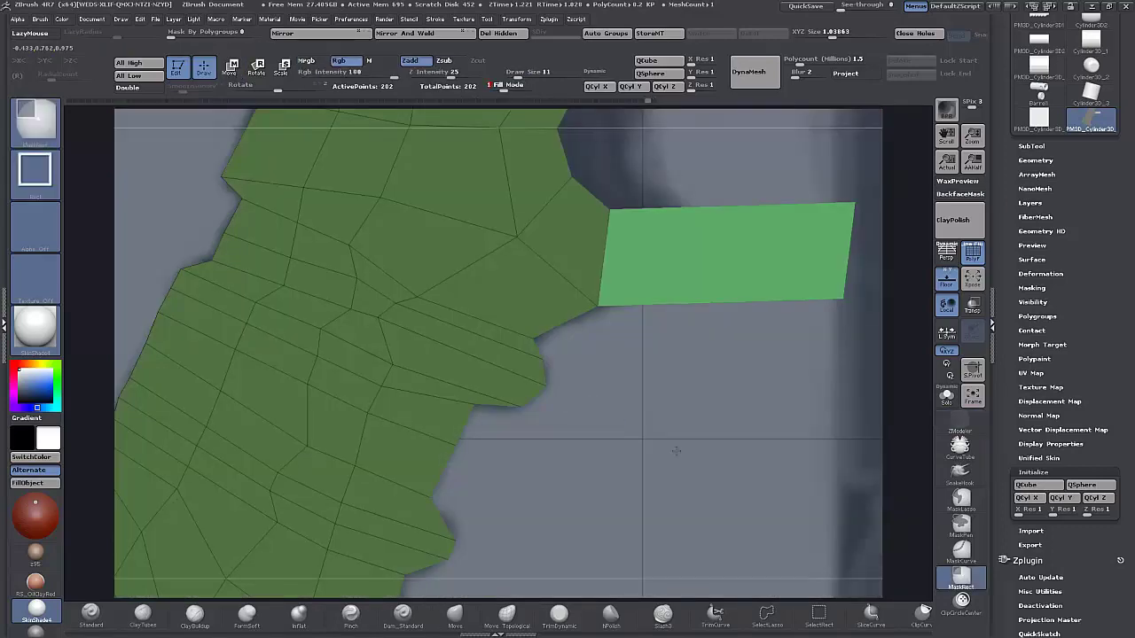
left_click_drag(676, 451, 750, 500, "ctrl")
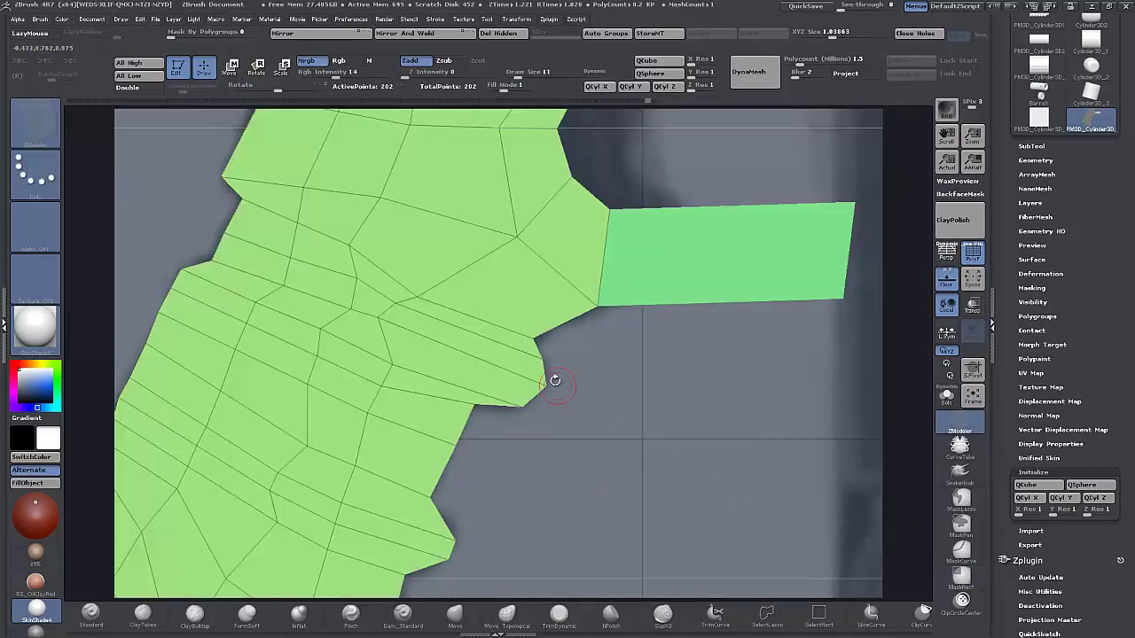
left_click(500, 338, "alt")
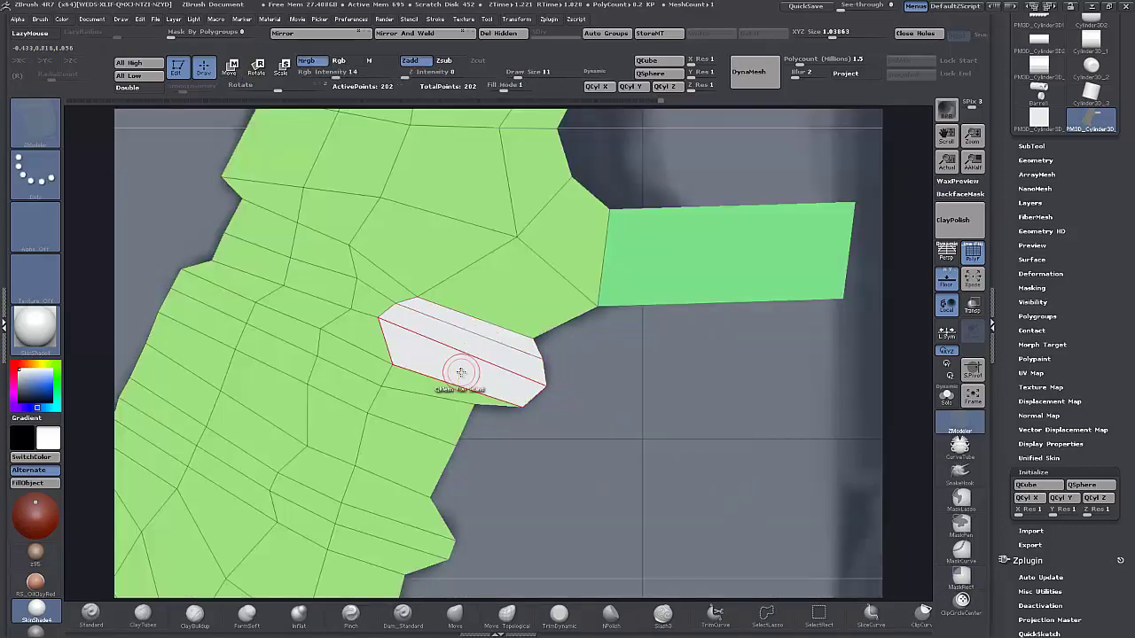
left_click(381, 496, "alt")
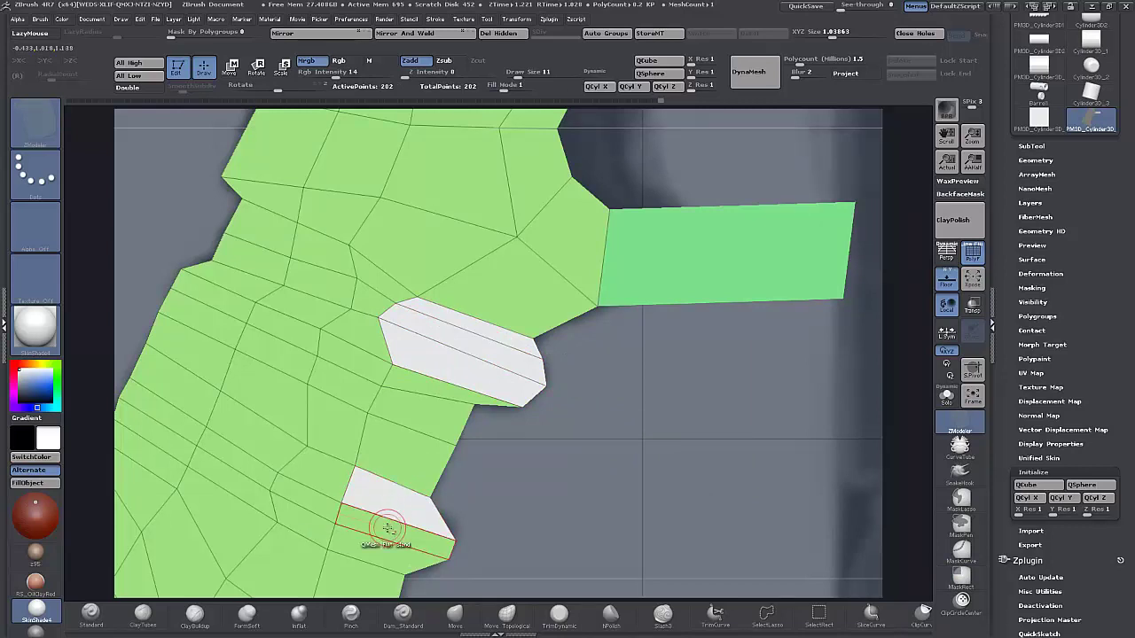
left_click(368, 546, "alt")
left_click(299, 517, "alt")
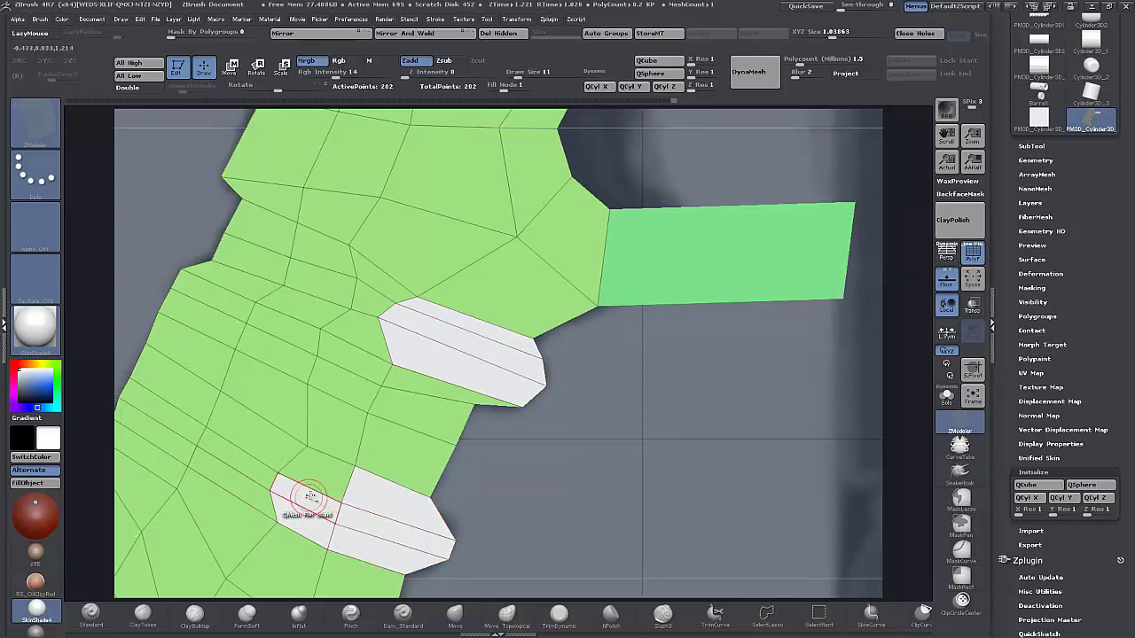
With floor fill mode 3, fit the lower finger ridge's inner end and the edge below the upper ridge to the reference.
left_click(515, 86)
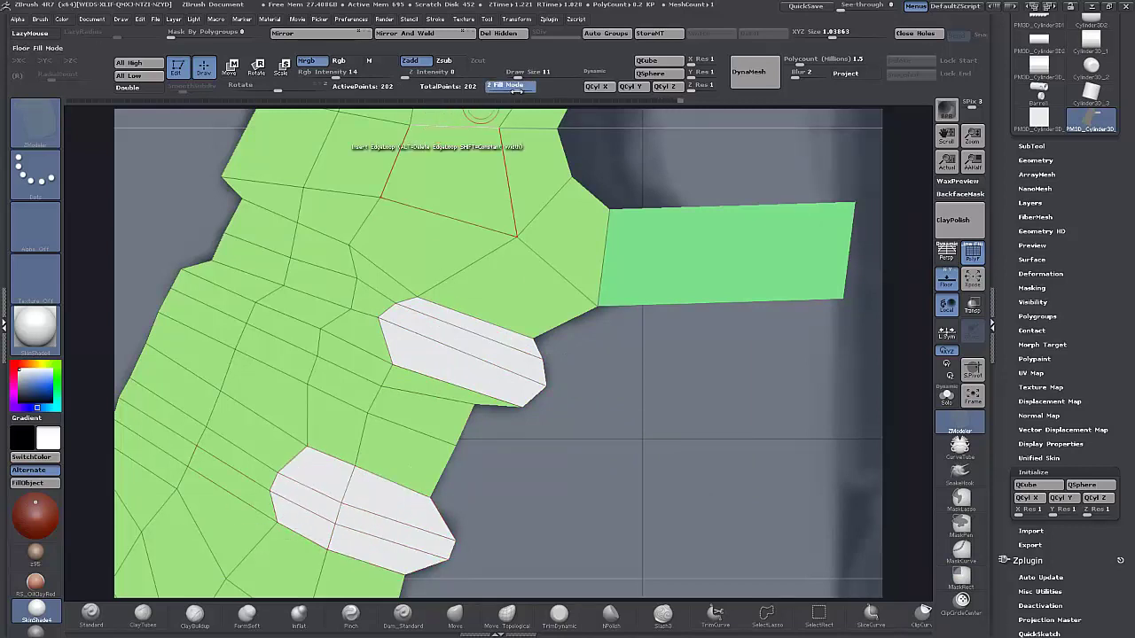
left_click(523, 88)
left_click_drag(582, 506, 636, 419, "alt")
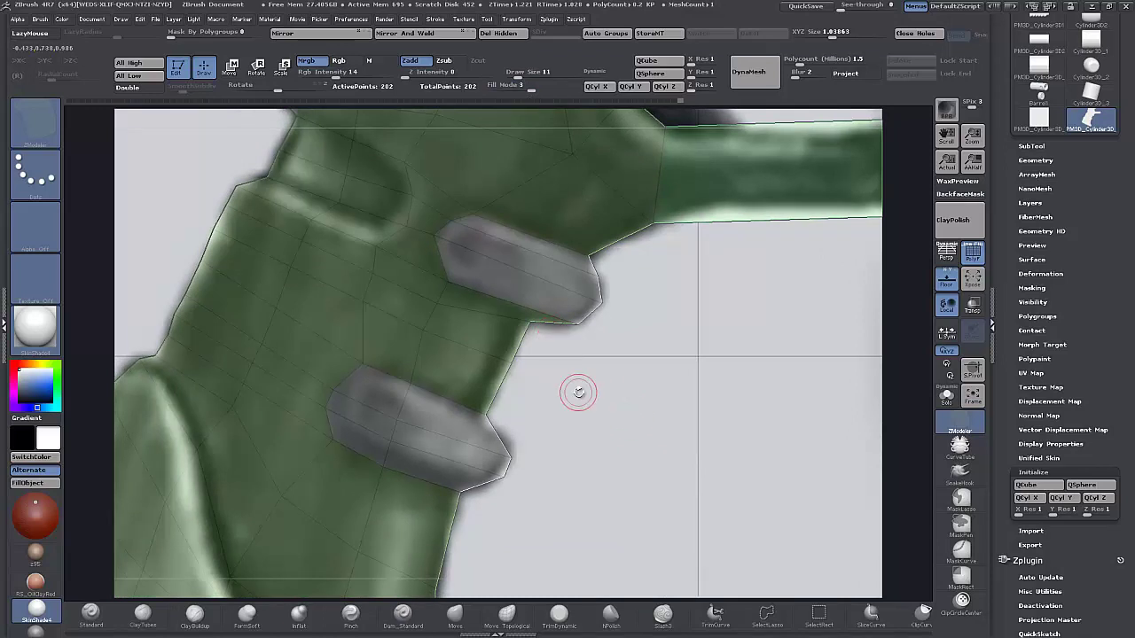
left_click_drag(362, 361, 369, 367)
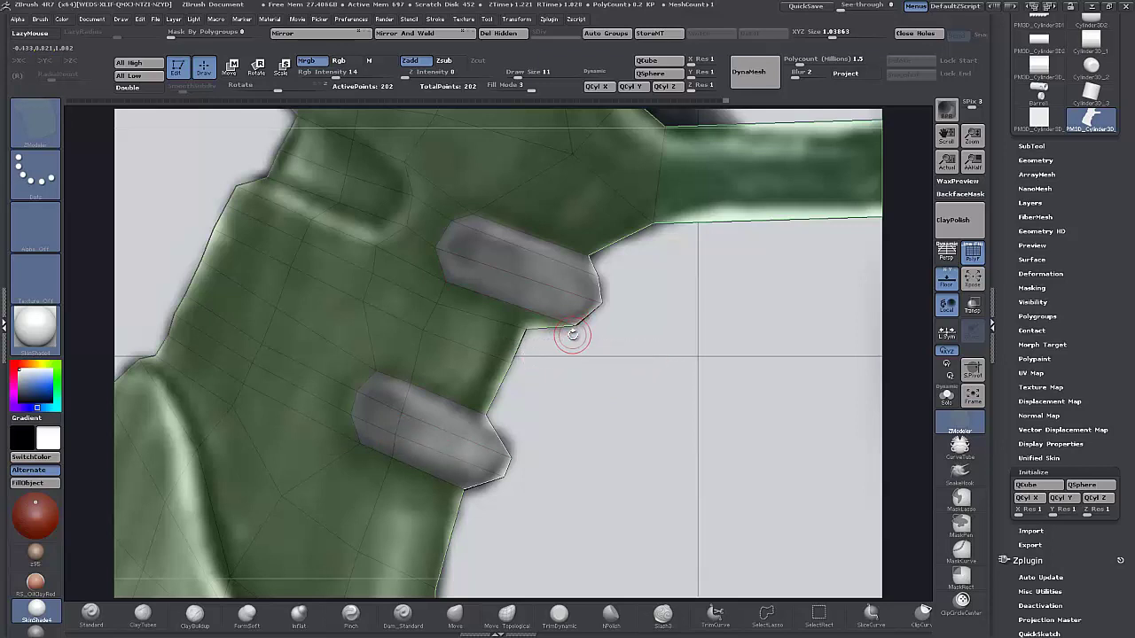
left_click(504, 87)
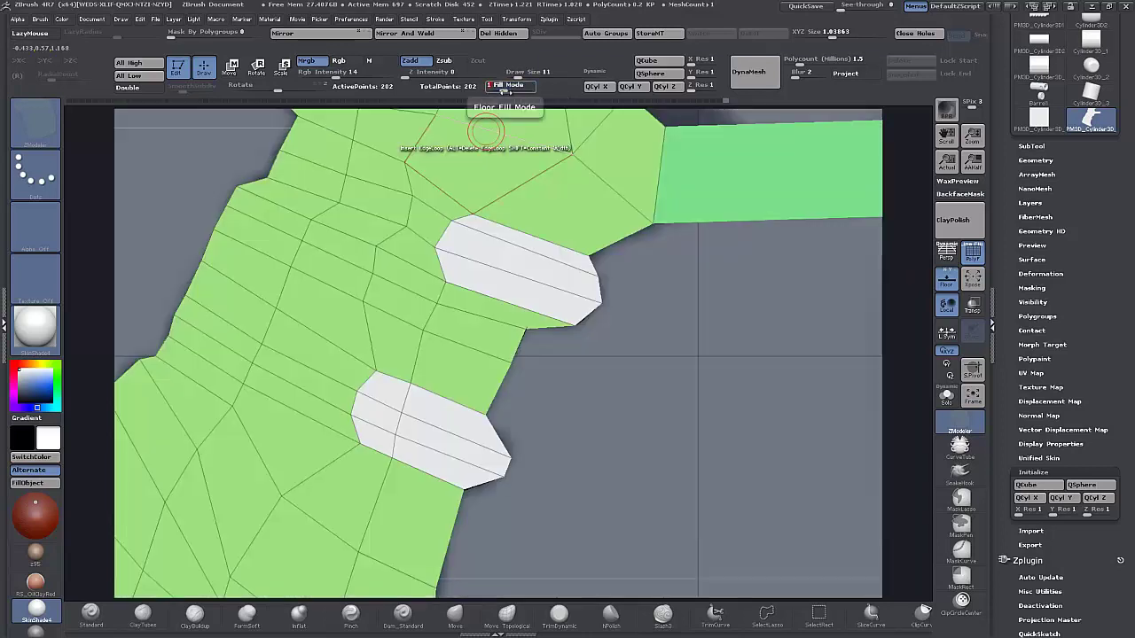
left_click(513, 86)
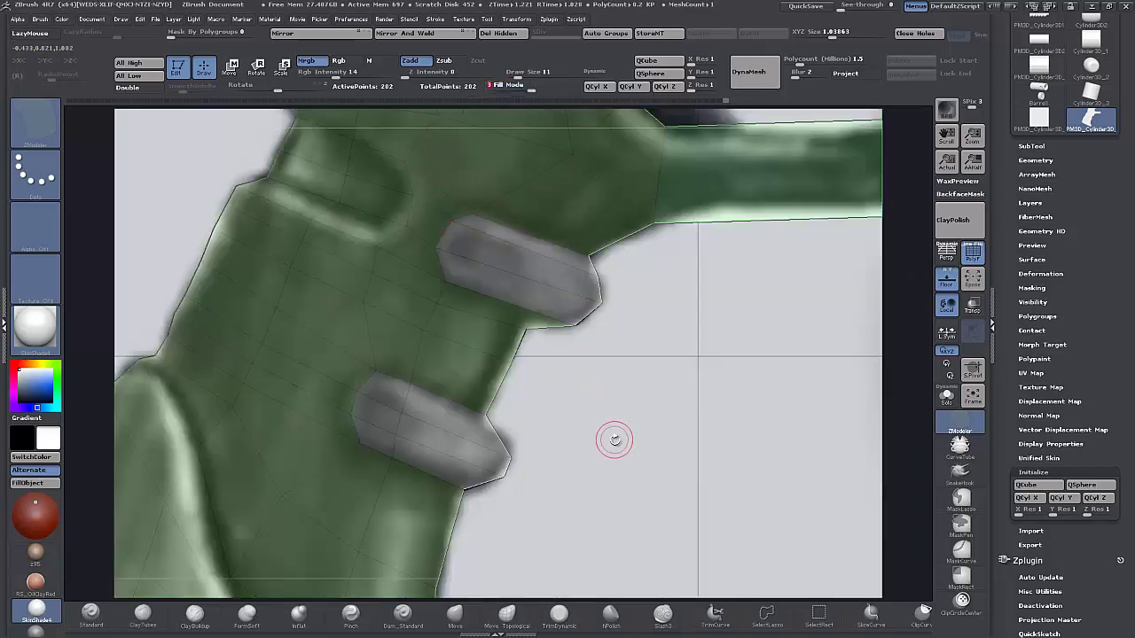
Set floor fill mode to 1 and inset the finger ridge polygons with ZModeler's Inset action, using the A Single Poly target.
left_click_drag(597, 420, 613, 430)
left_click(515, 87)
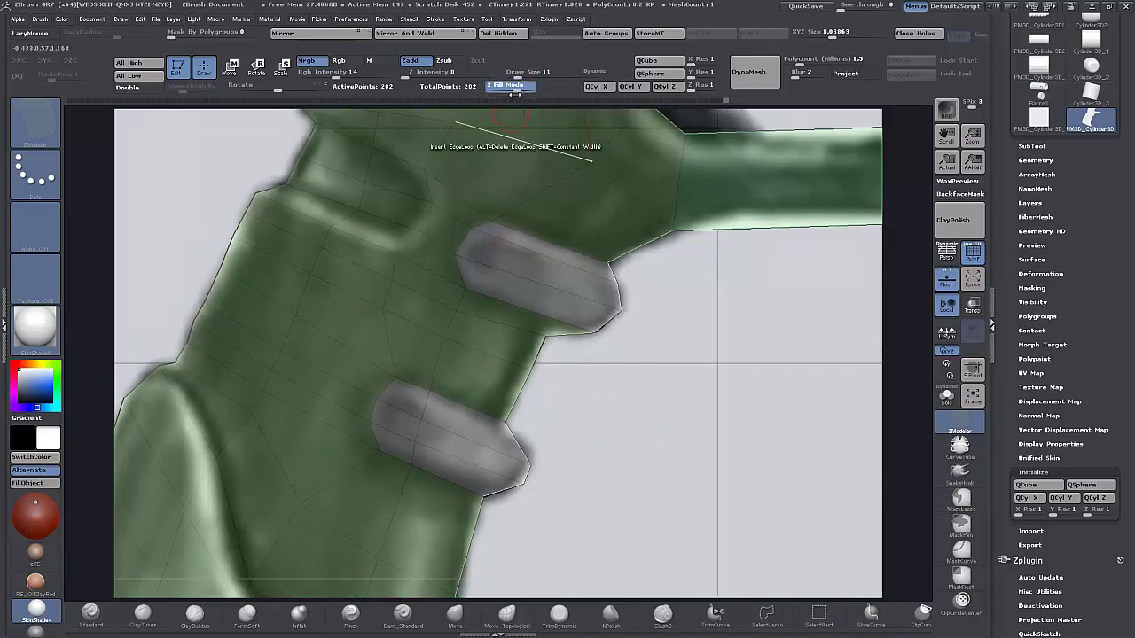
key("space")
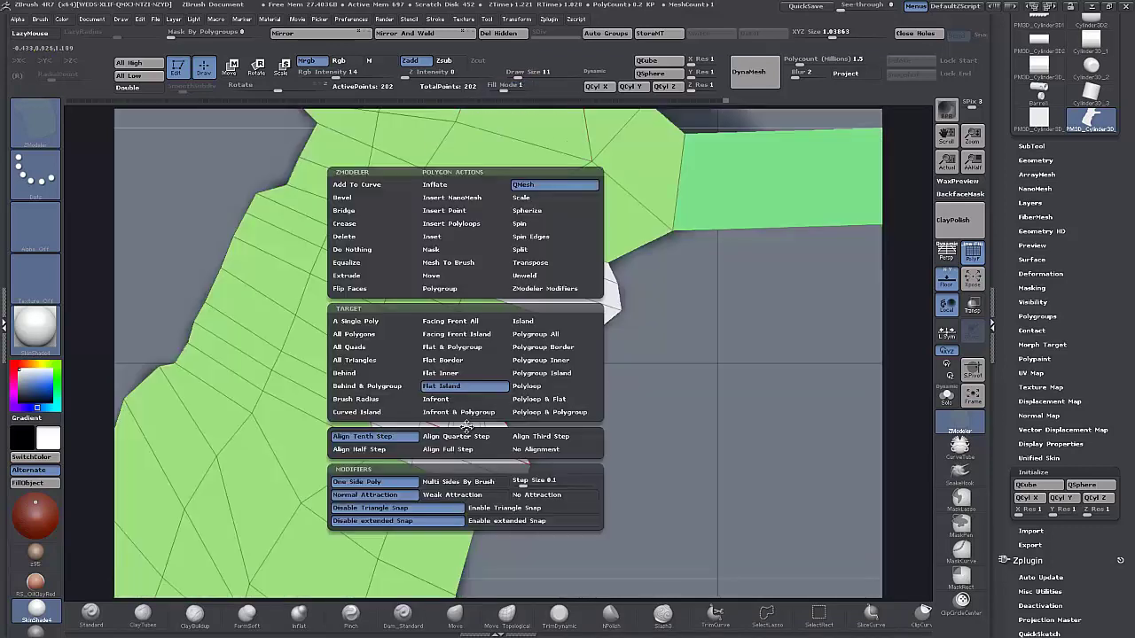
left_click(432, 236)
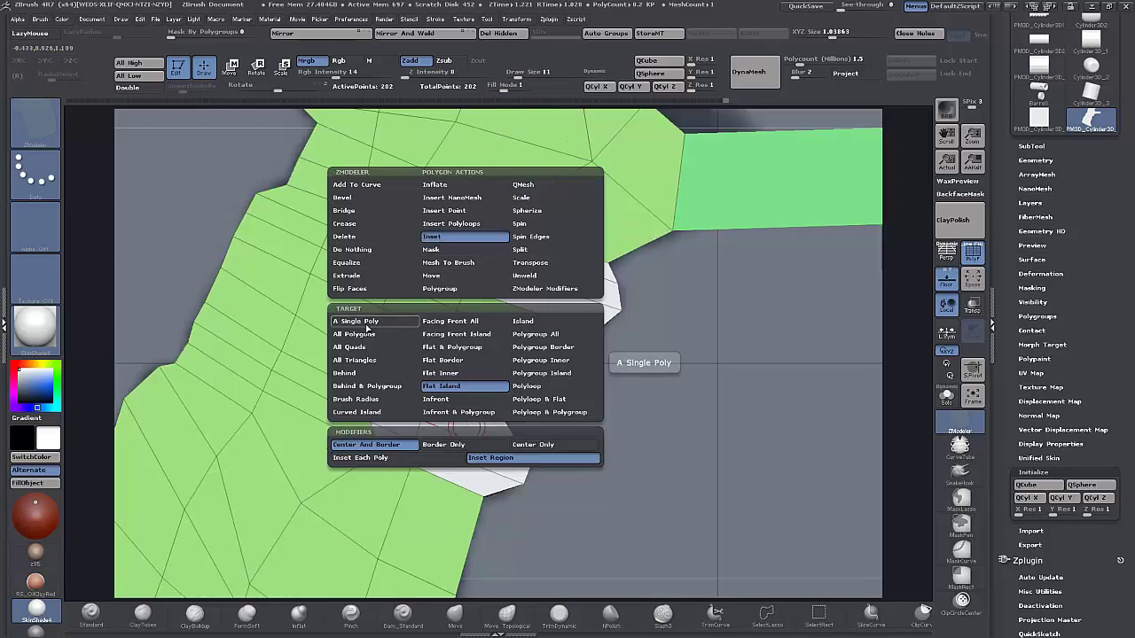
left_click(359, 321)
left_click(460, 422)
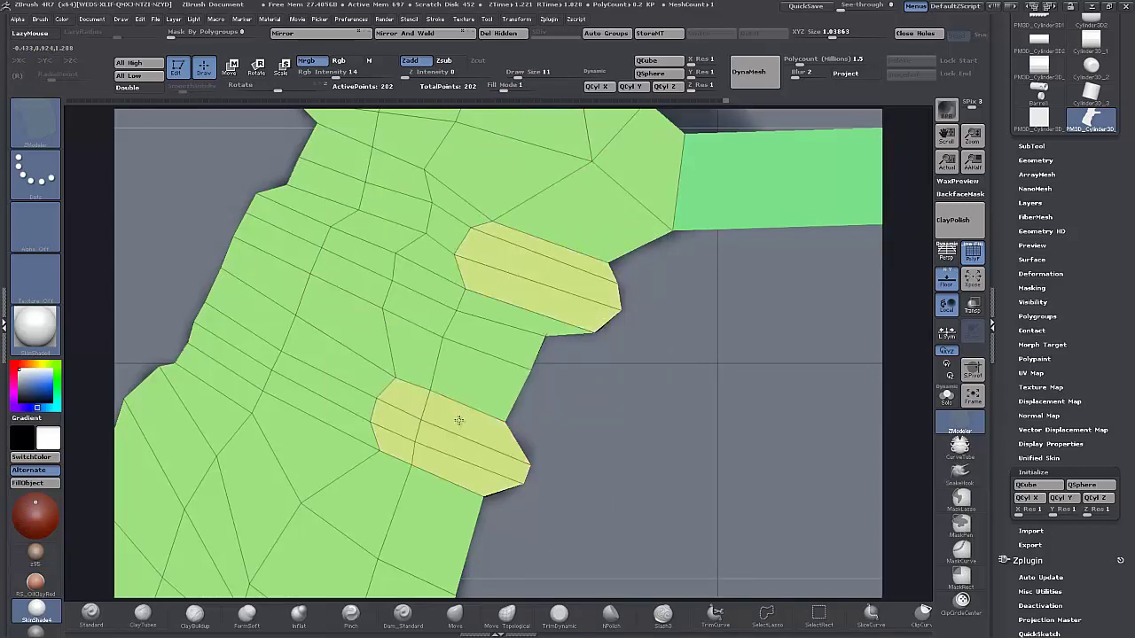
Mask everything except the outer end of the lower finger ridge and flatten its tip back toward the grip's front edge.
key("w")
left_click_drag(532, 496, 469, 362, "alt")
key("ctrl")
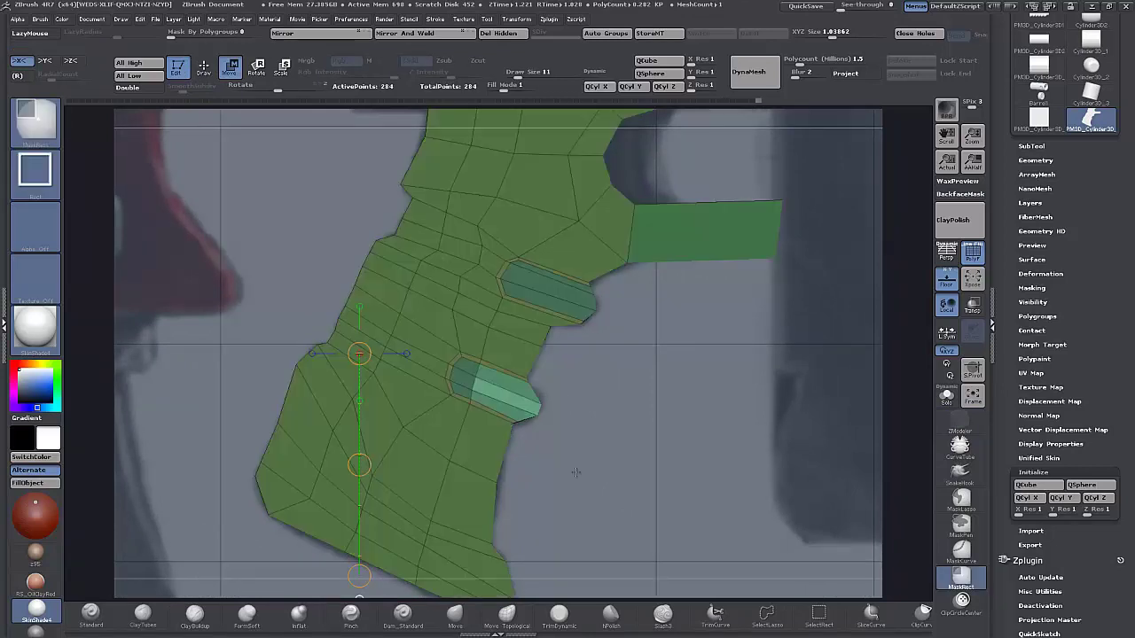
left_click_drag(359, 466, 359, 465)
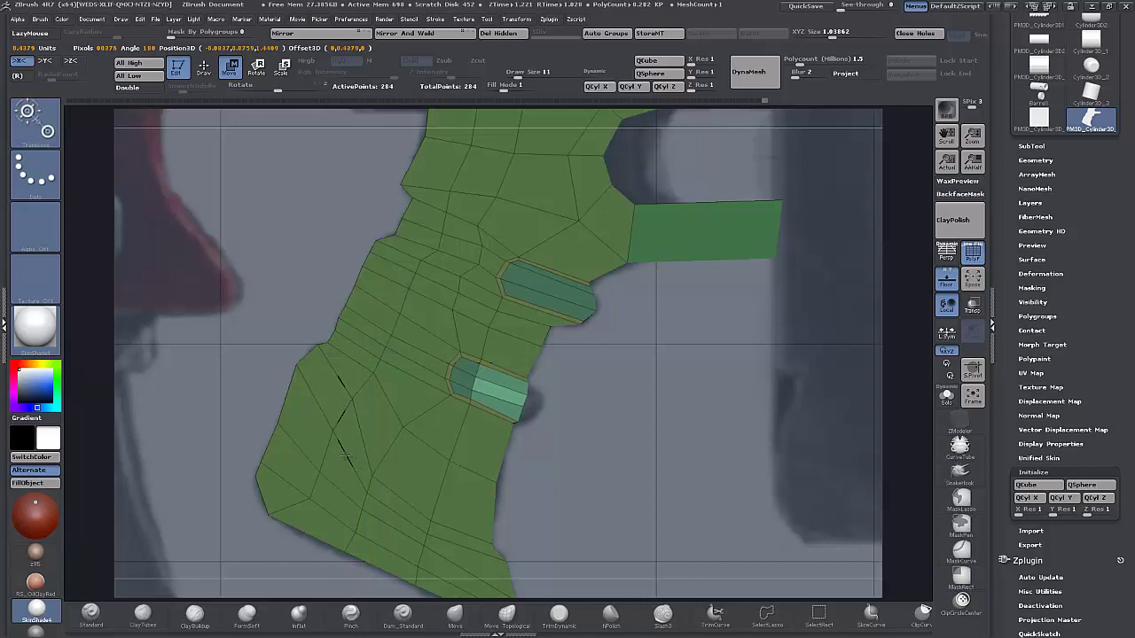
Isolate the upper finger ridge's outer end with masks, flatten its tip along an angled transpose line, and clear the mask.
mouse_move(620, 383)
left_mouse_down("ctrl")
mouse_move(615, 318)
mouse_move(502, 264)
left_mouse_up("ctrl")
left_click(614, 340, "ctrl")
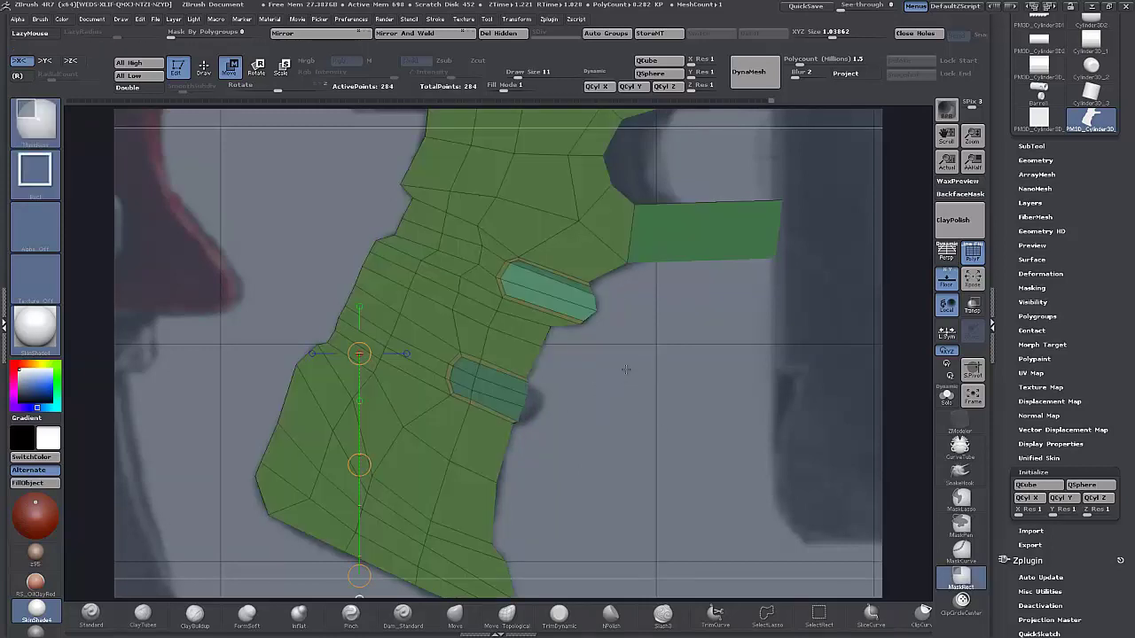
left_click(596, 309)
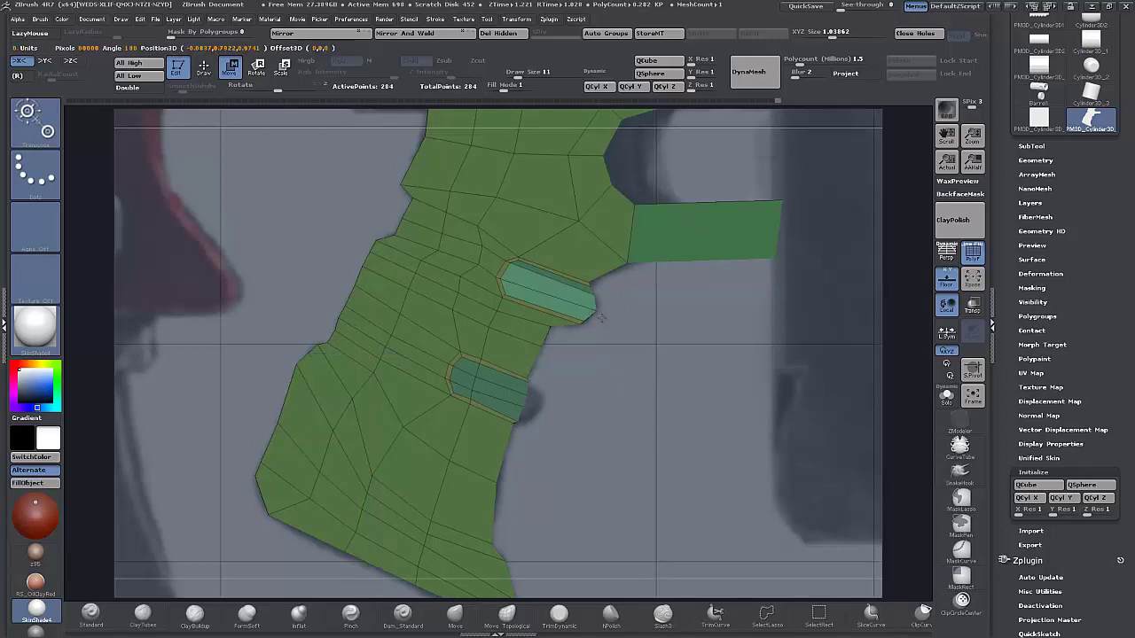
left_click_drag(601, 317, 630, 326)
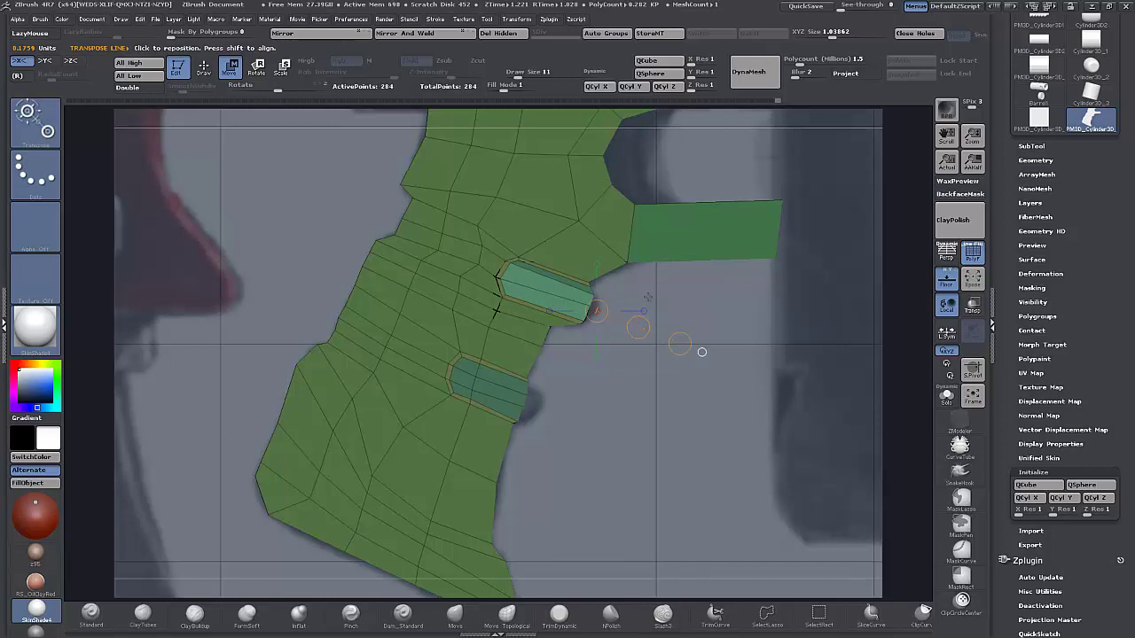
left_click_drag(680, 315, 645, 295, "ctrl")
left_click(585, 301, "ctrl")
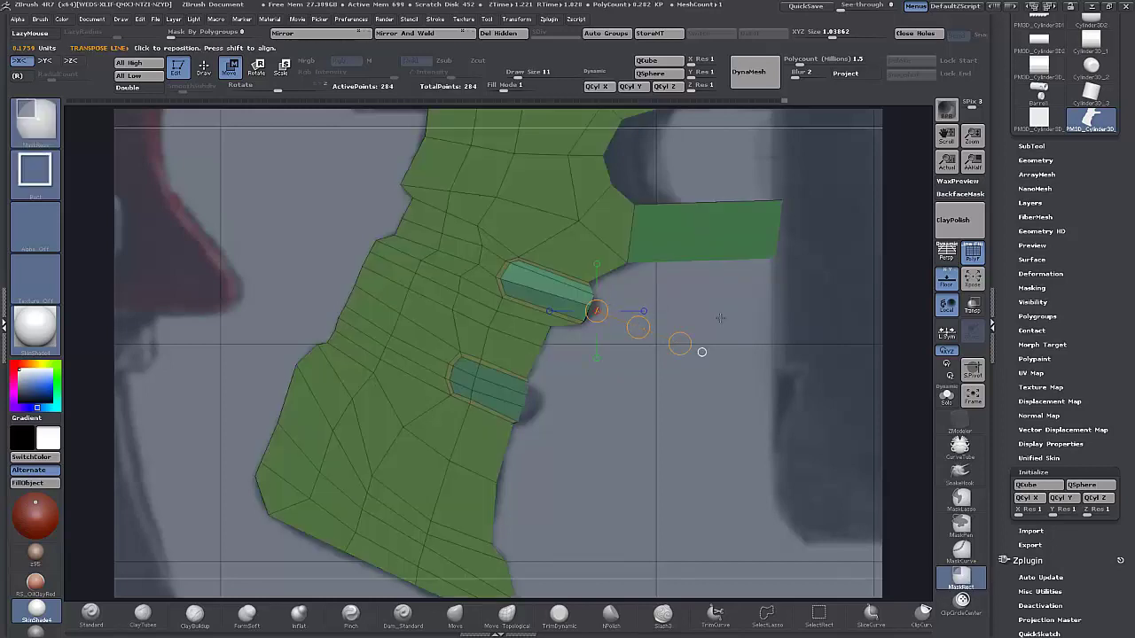
left_click_drag(638, 327, 635, 326)
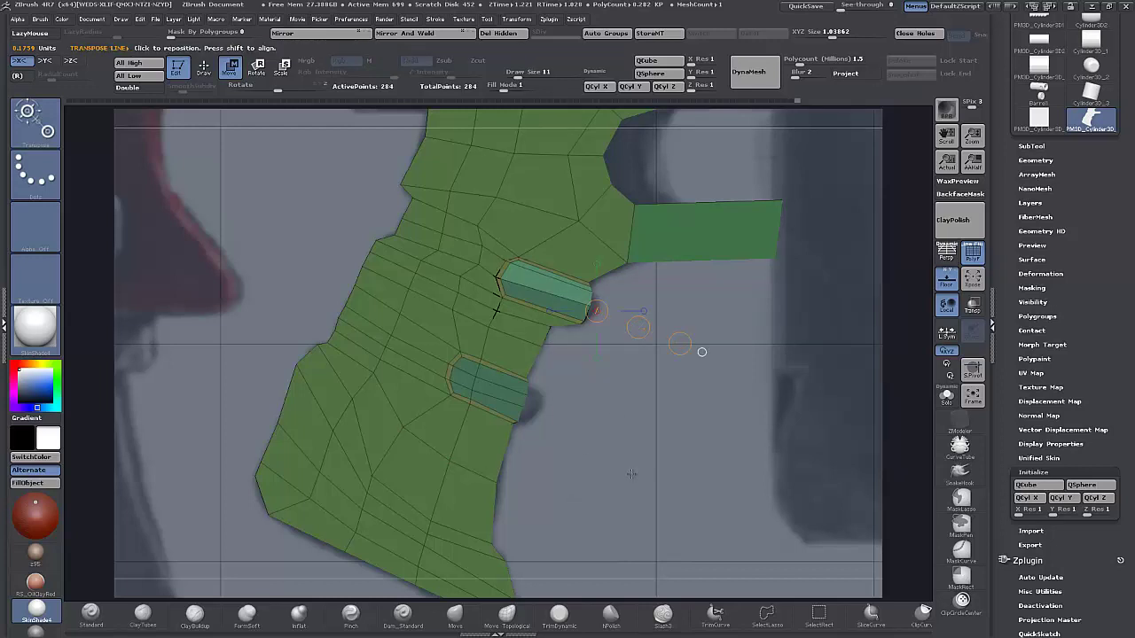
mouse_move(612, 442)
left_mouse_down("ctrl")
mouse_move(660, 473)
mouse_move(541, 483)
mouse_move(382, 470)
mouse_move(555, 435)
mouse_move(520, 424)
left_mouse_up("ctrl")
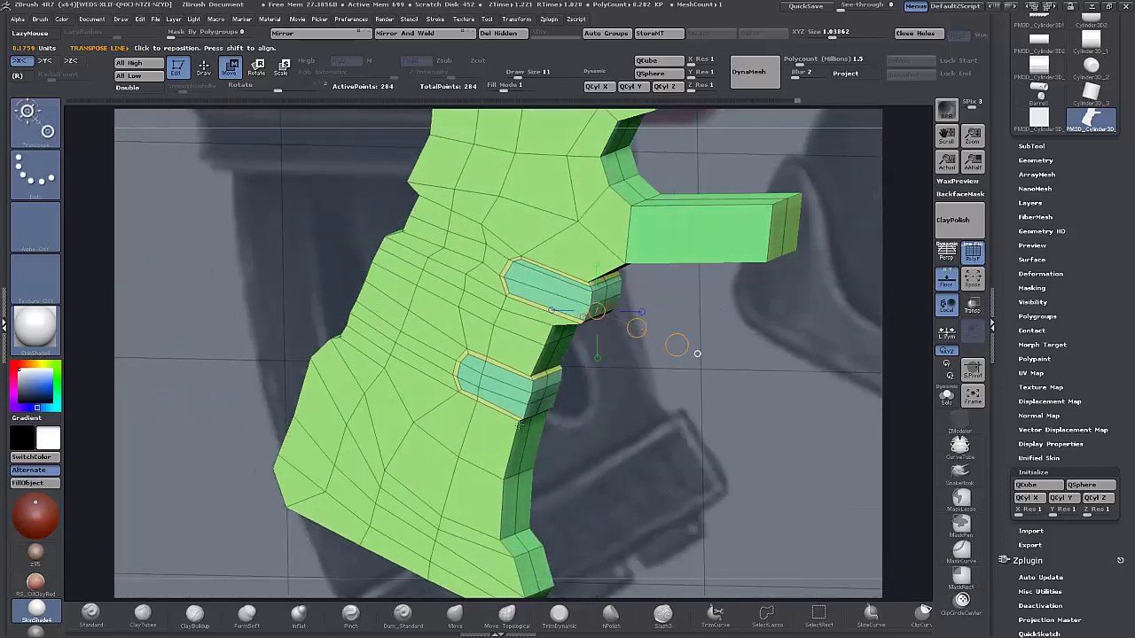
Set the ZModeler polygon action to QMesh with the Polygroup Island target.
key("q")
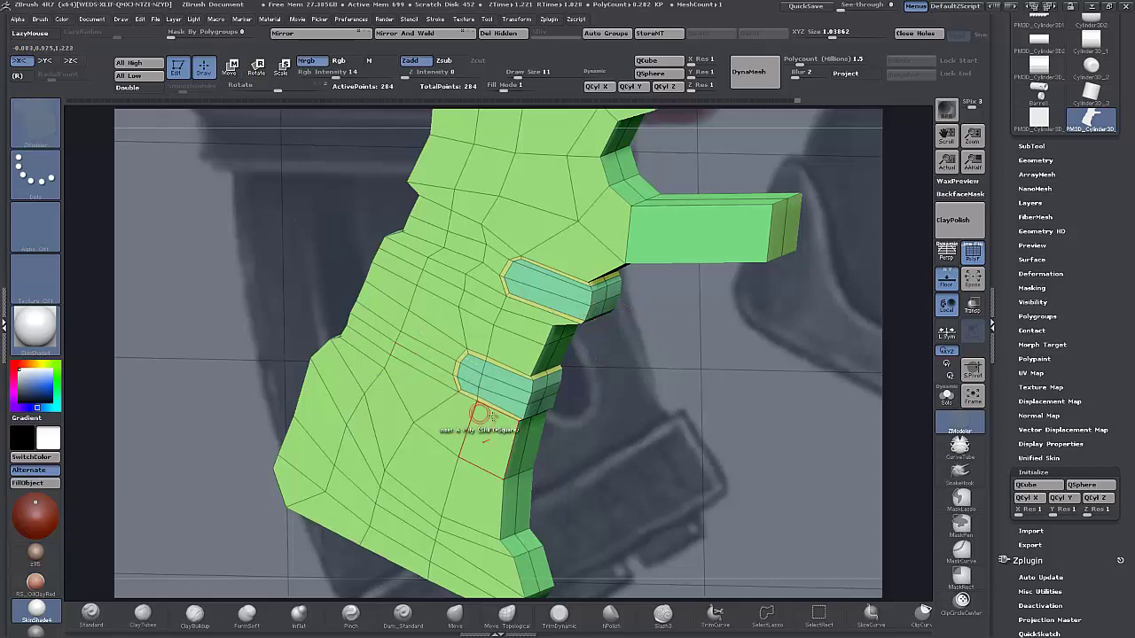
key("space")
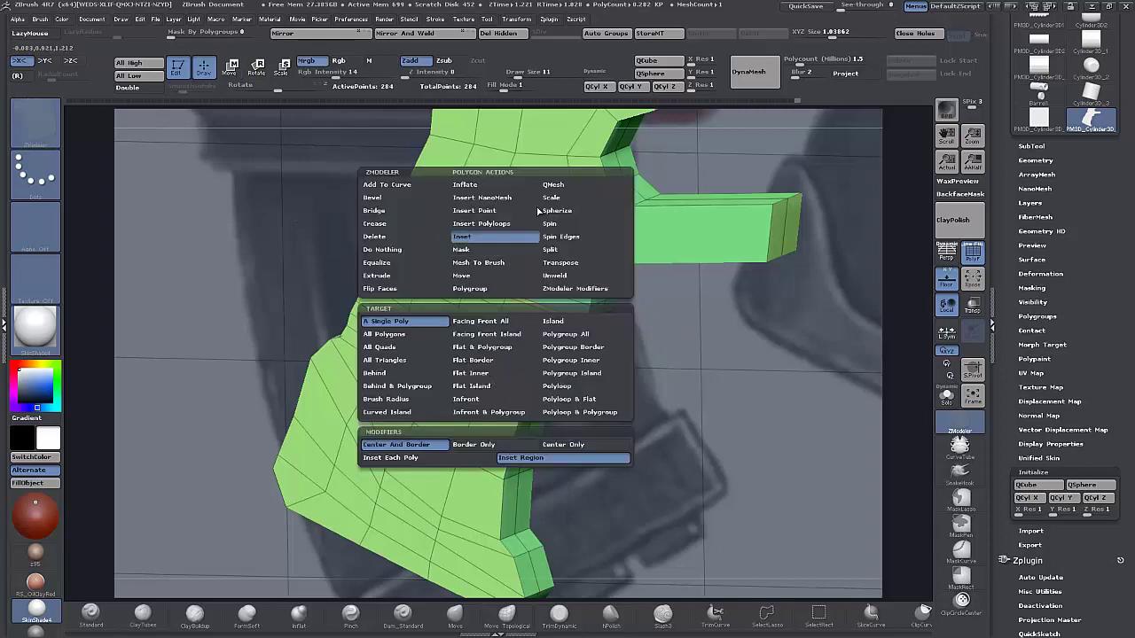
left_click(585, 184)
left_click(572, 373)
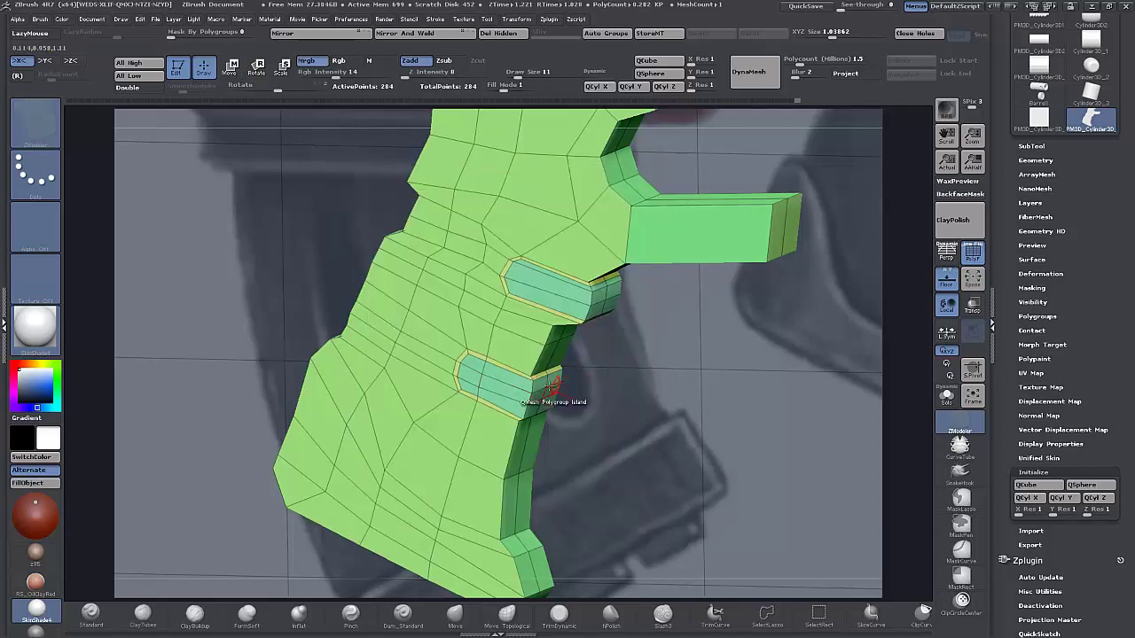
left_click_drag(510, 381, 515, 380)
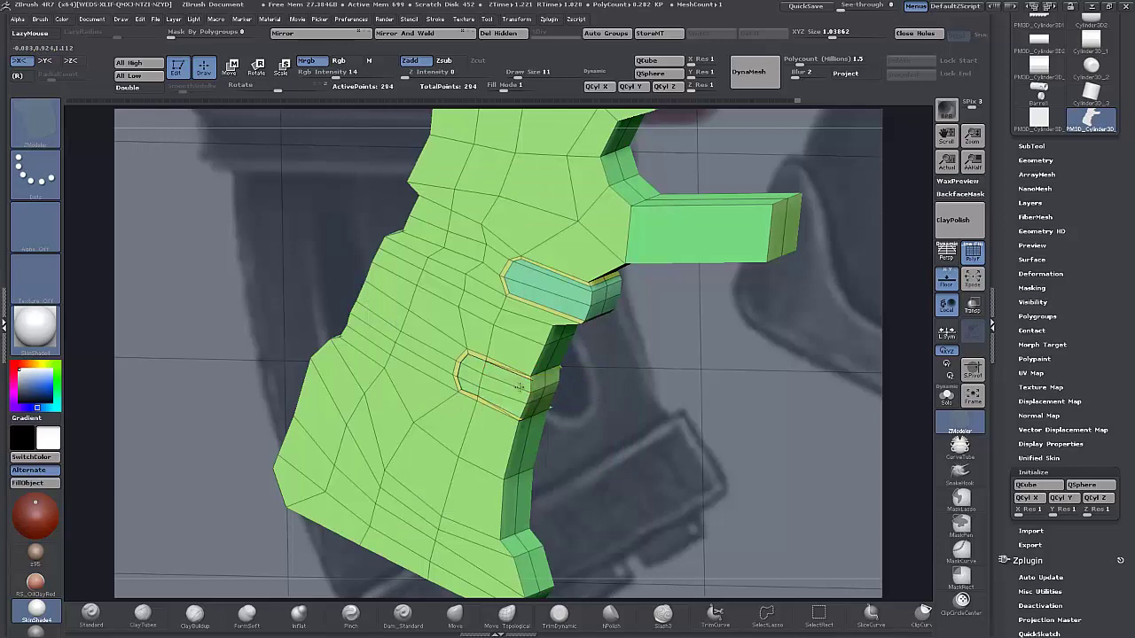
key("ctrl+z")
left_click_drag(643, 431, 606, 470, "alt")
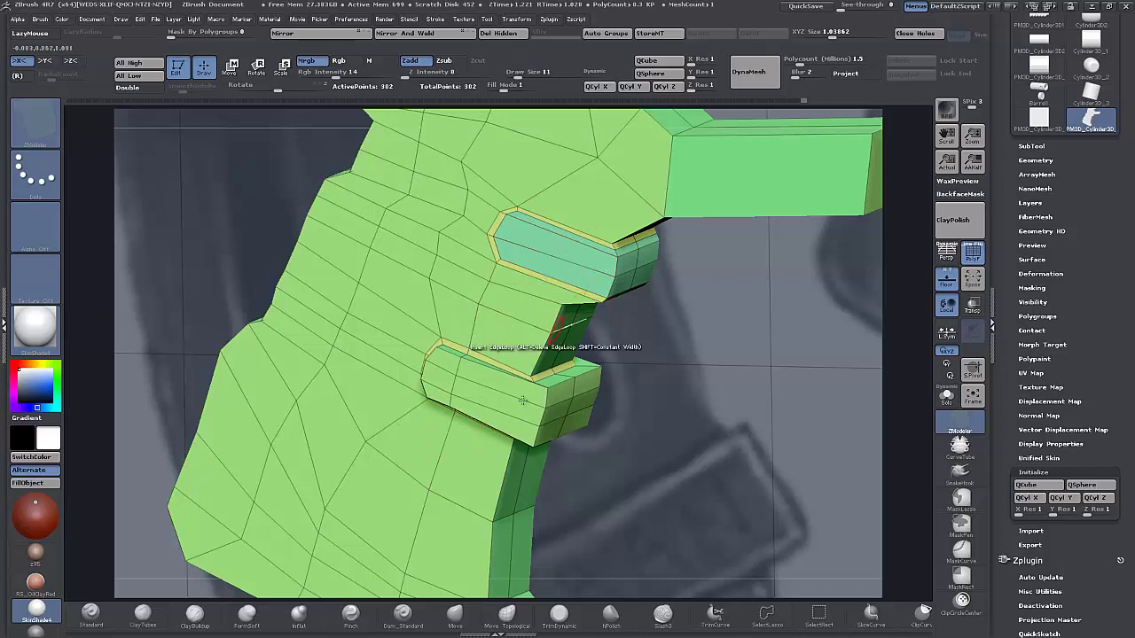
key("ctrl+z")
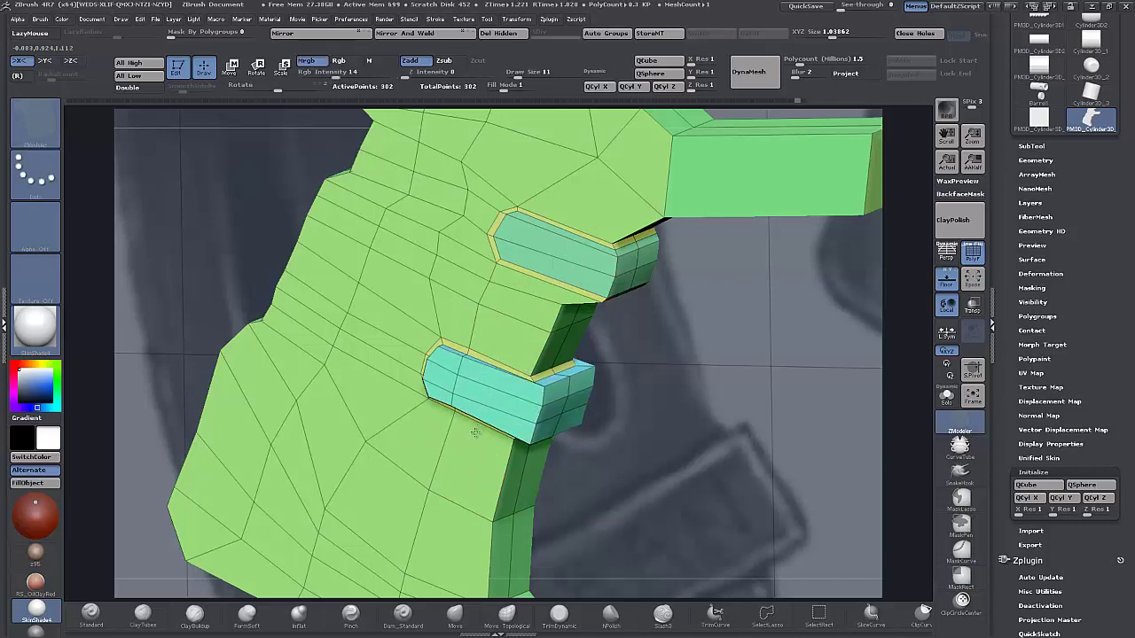
Extrude the lower and upper finger ridges outward from the grip with QMesh.
left_click_drag(475, 432, 473, 440)
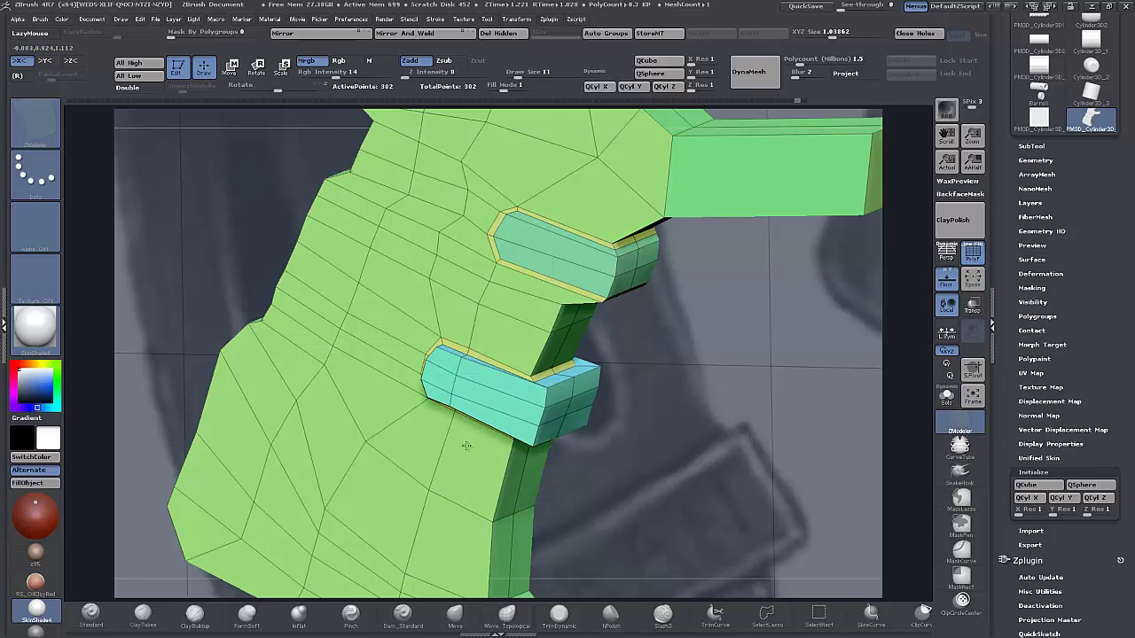
left_click_drag(558, 246, 559, 250)
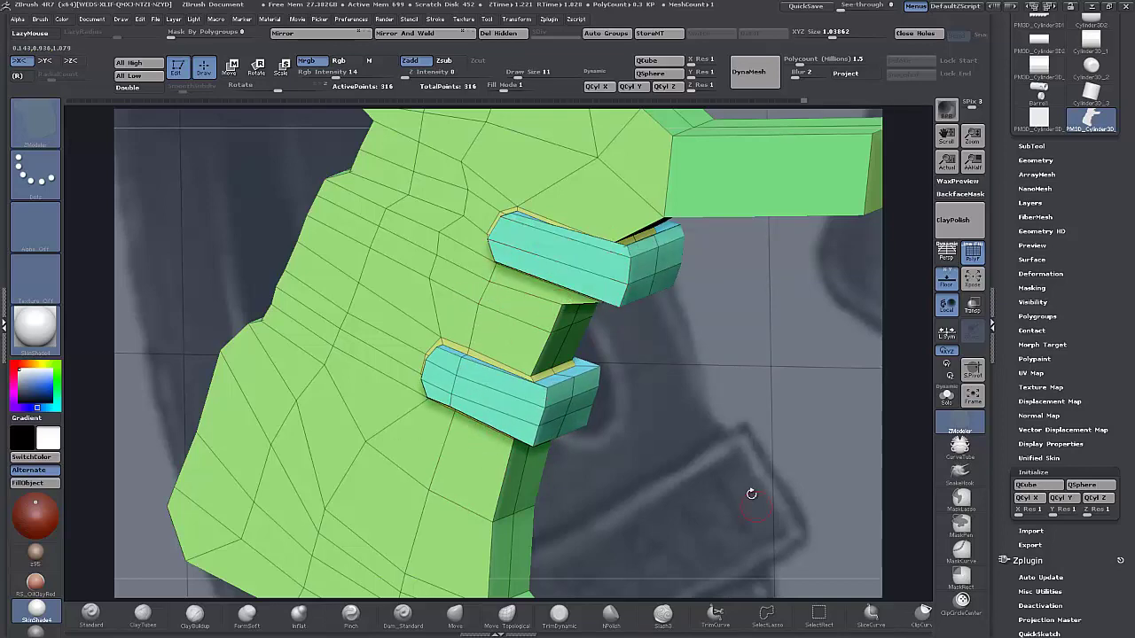
left_click_drag(750, 497, 735, 474)
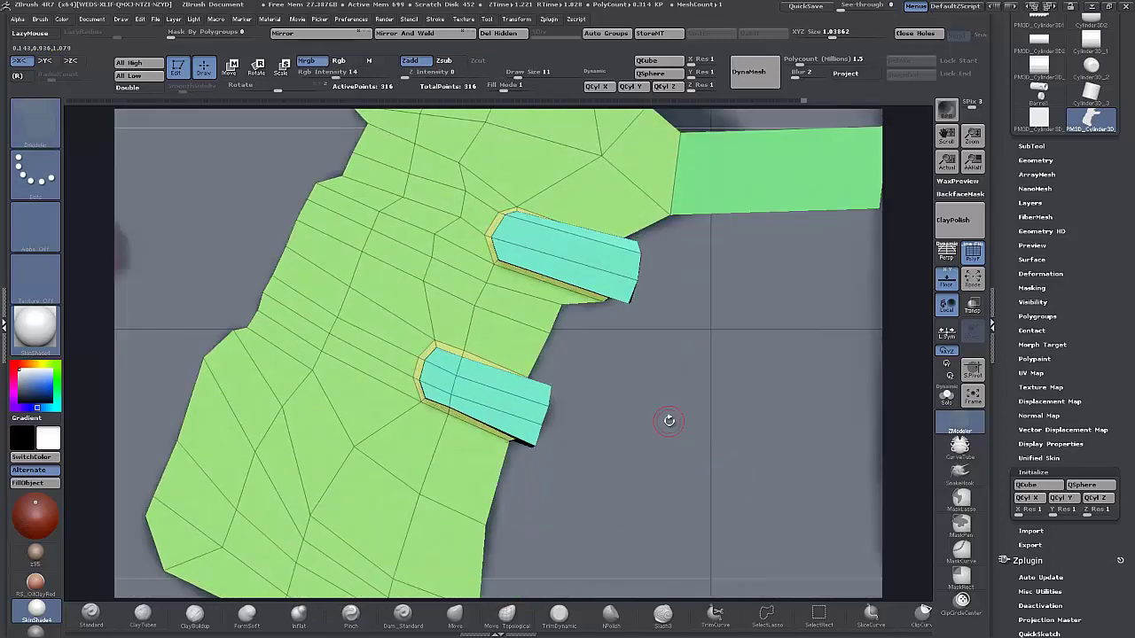
Preview the grip with dynamic subdivision and hidden polyframe, and compare its silhouette with the side reference.
left_click_drag(669, 420, 680, 460)
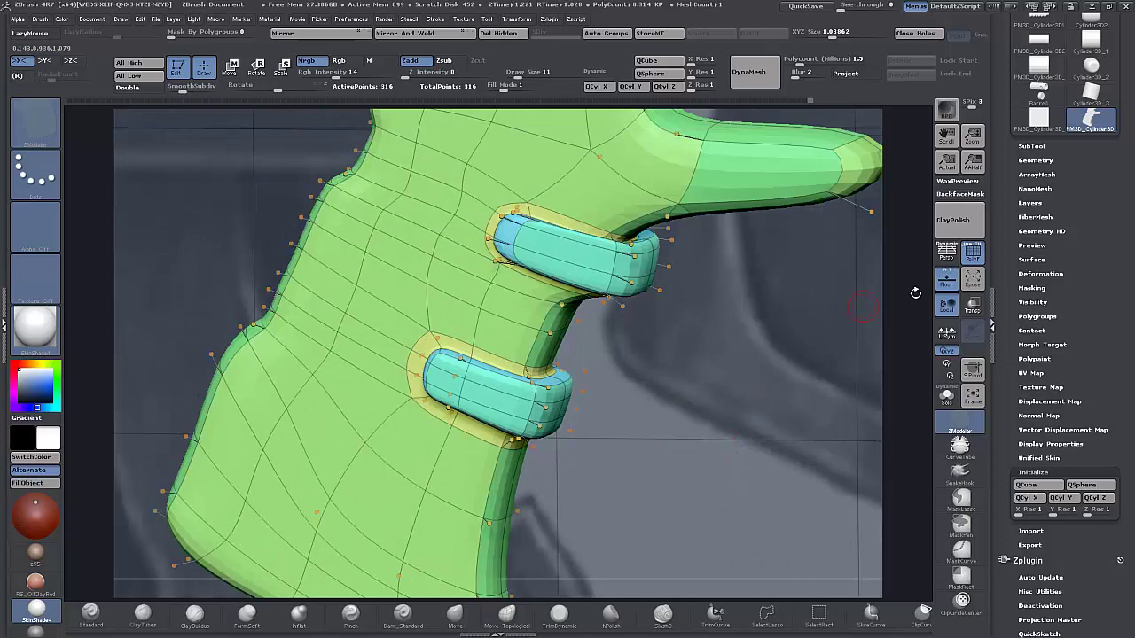
left_click(973, 253)
left_click_drag(671, 495, 672, 431)
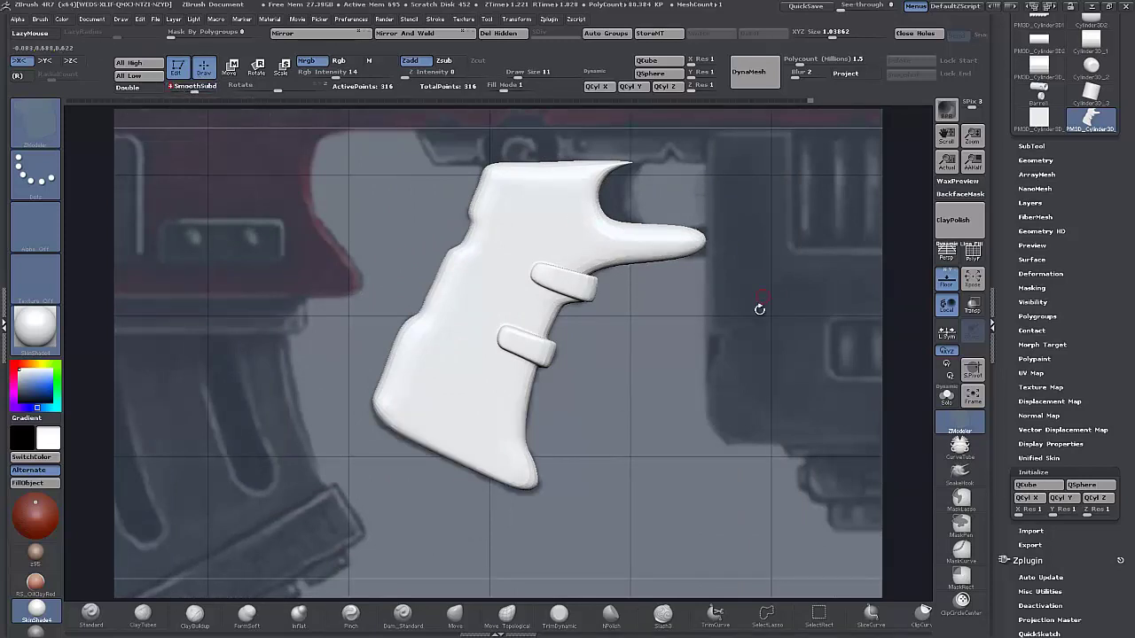
left_click_drag(613, 395, 616, 477, "alt")
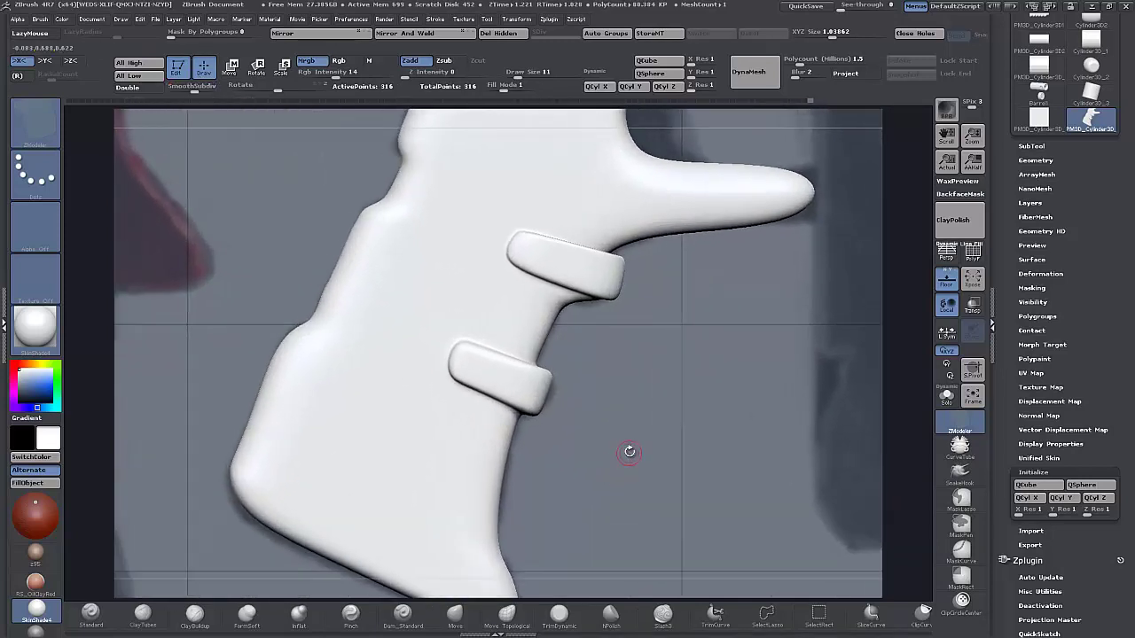
Set floor fill mode to 0 and return to the unsmoothed grip with its polyframe shown.
left_click(501, 92)
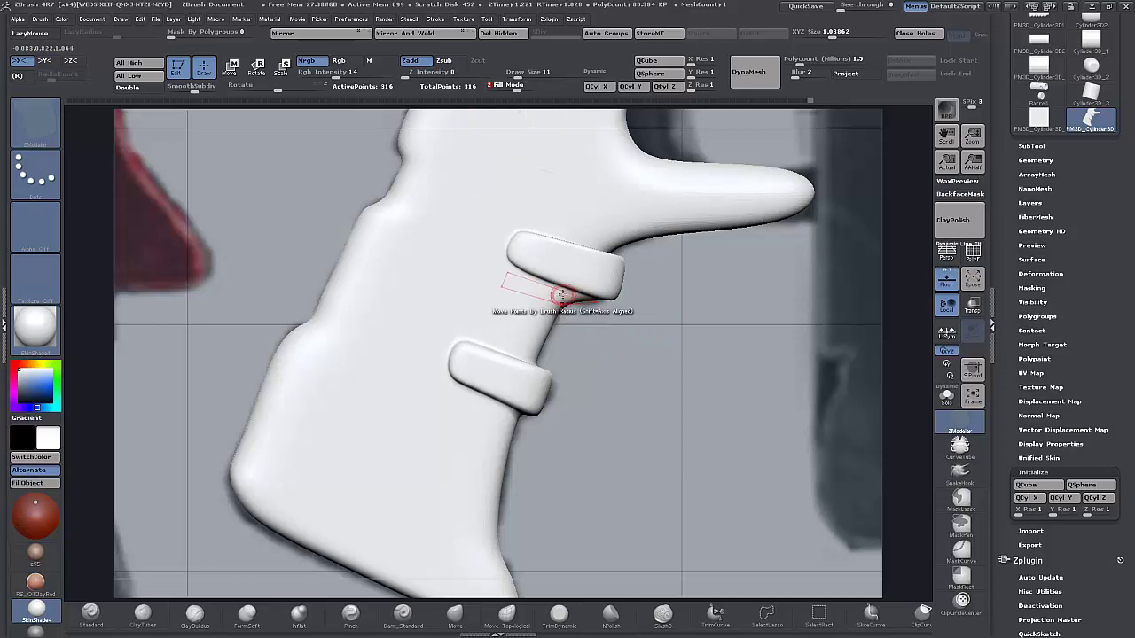
left_click(491, 90)
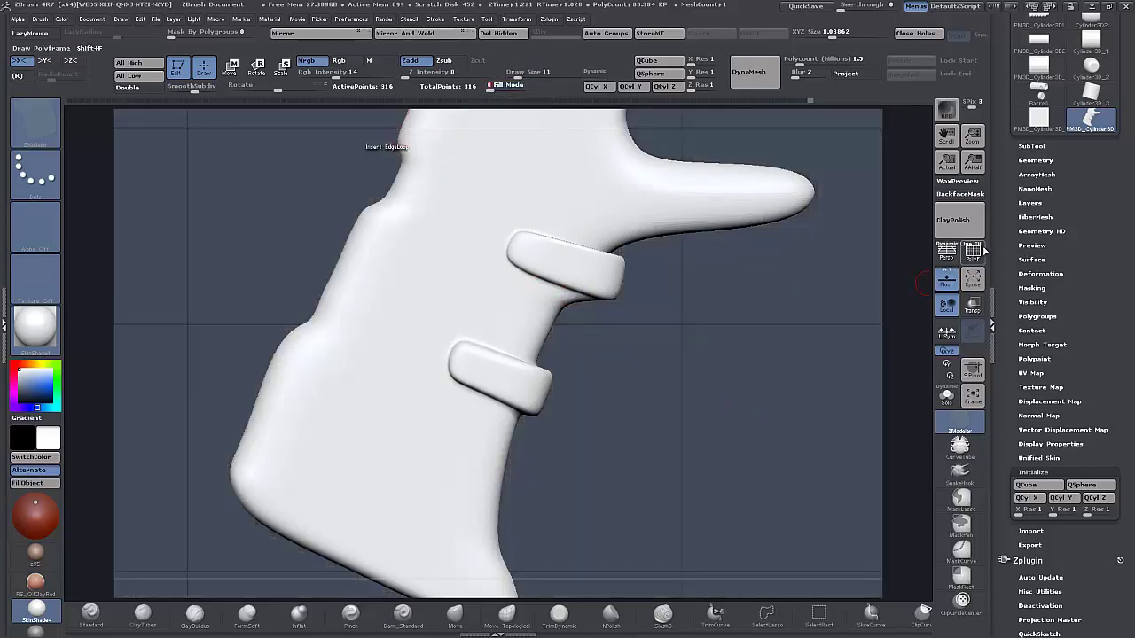
left_click(973, 253)
key("shift+d")
left_click_drag(633, 363, 650, 341, "alt")
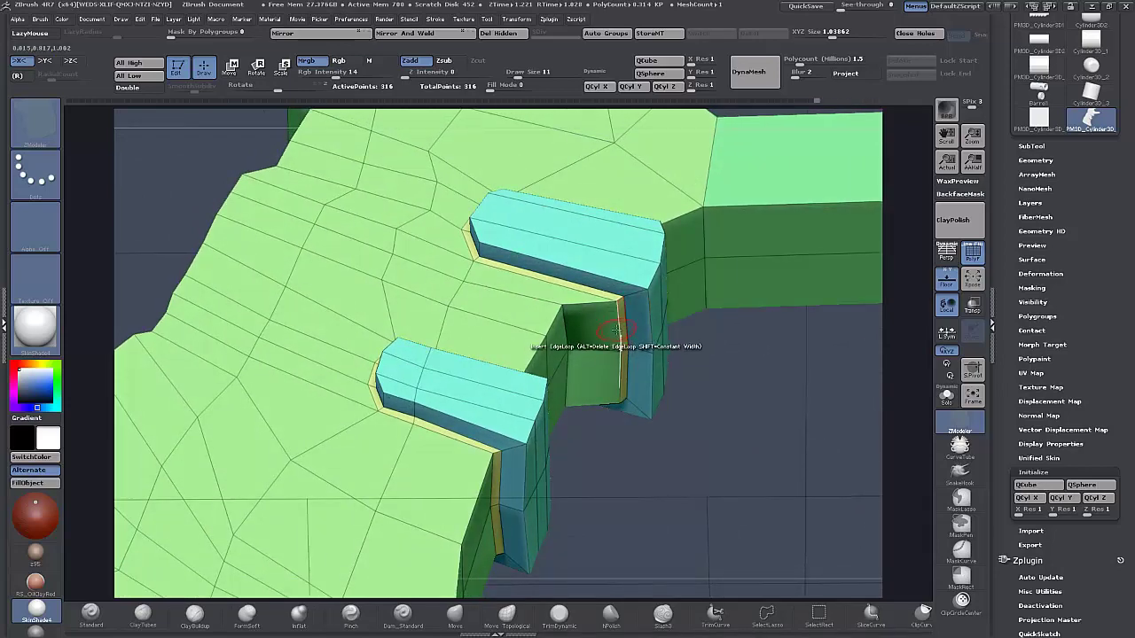
Try to slide the border edge beneath the upper finger ridge with the Slide action, using EdgeLoop Complete and Edge targets.
key("space")
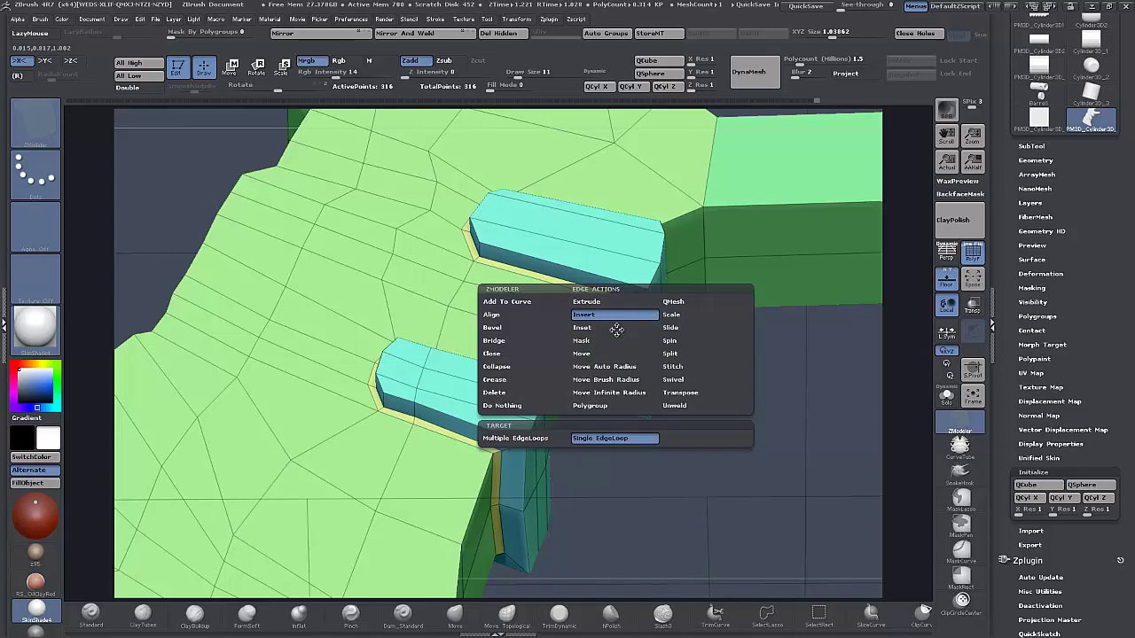
left_click(631, 333)
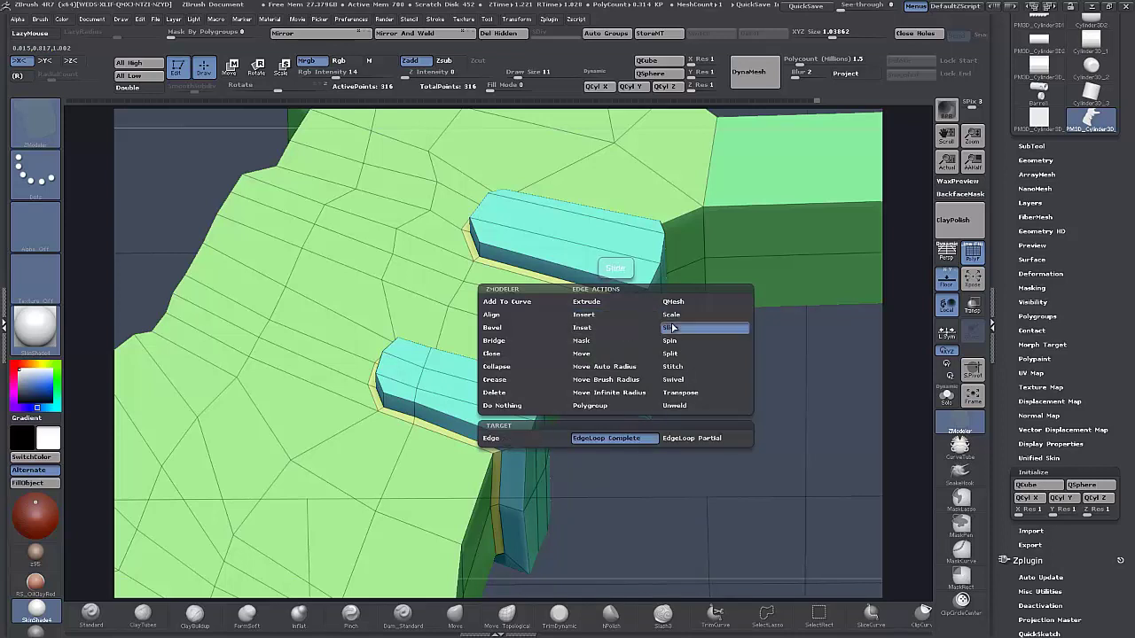
left_click_drag(601, 321, 585, 321)
key("ctrl+z")
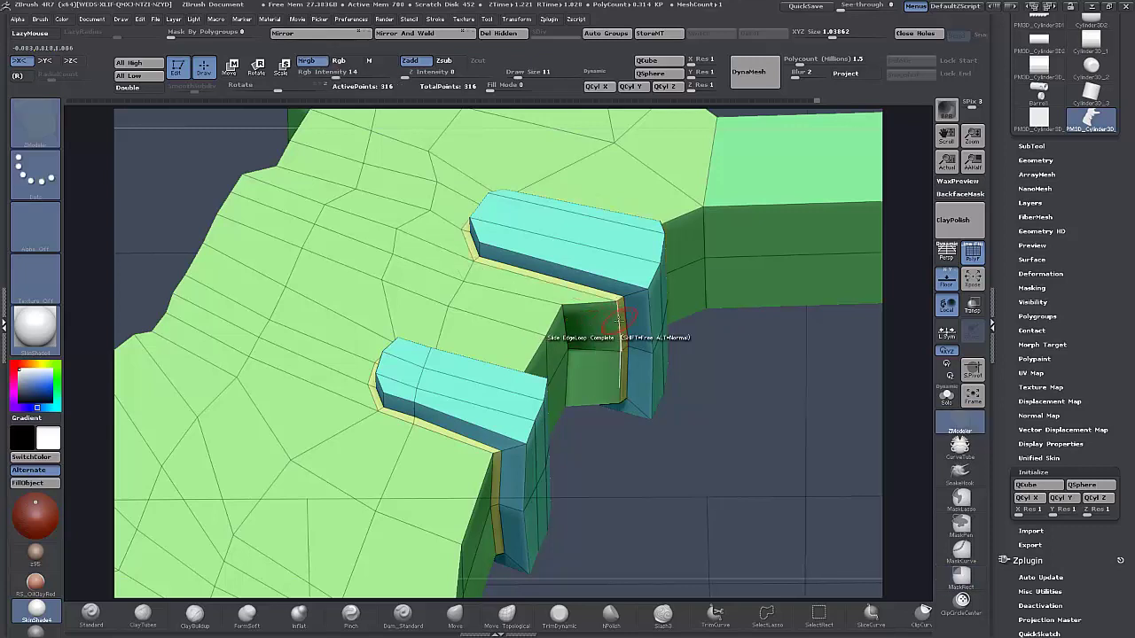
key("space")
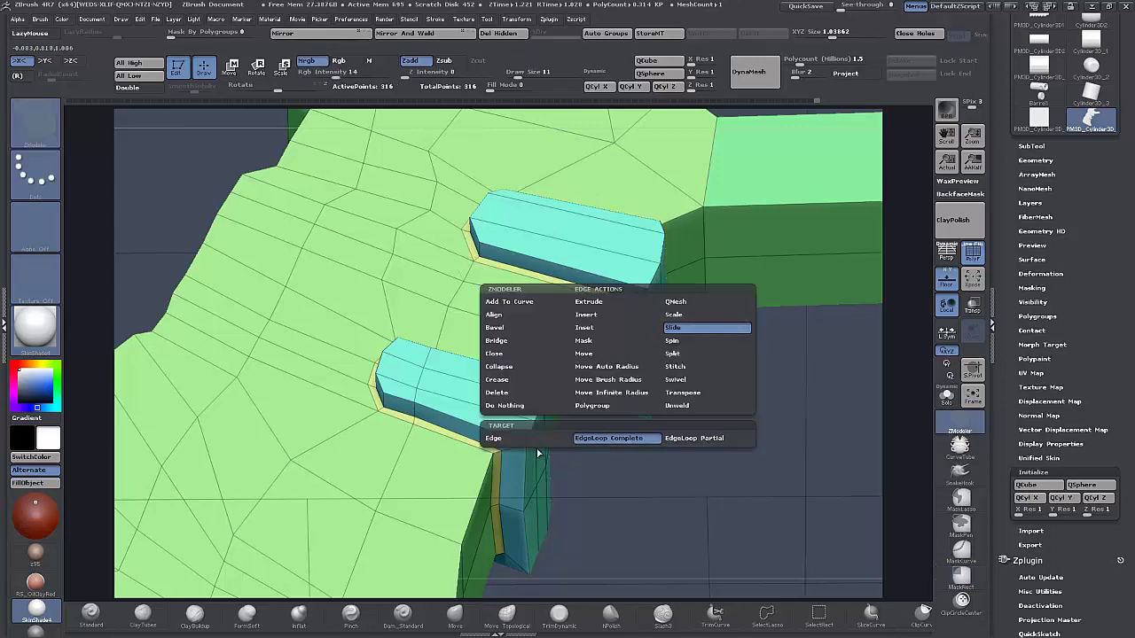
left_click(493, 438)
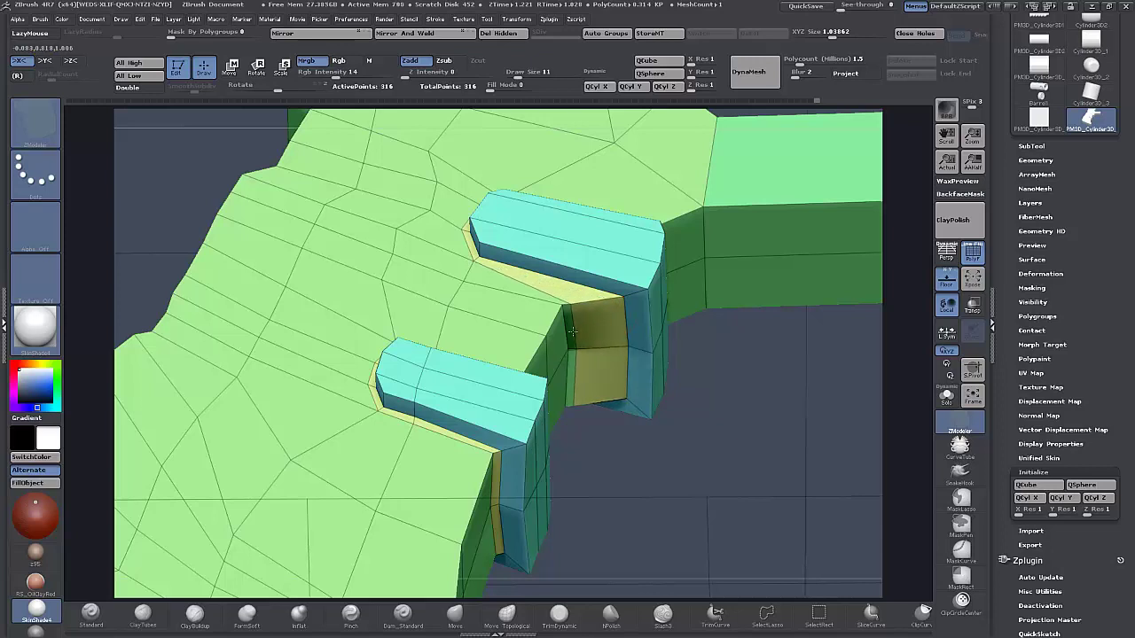
Mask everything except the protruding border corner beneath the upper finger ridge, pull it in to the grip's front edge with Transpose Move, and clear the mask.
left_click_drag(735, 427, 734, 461)
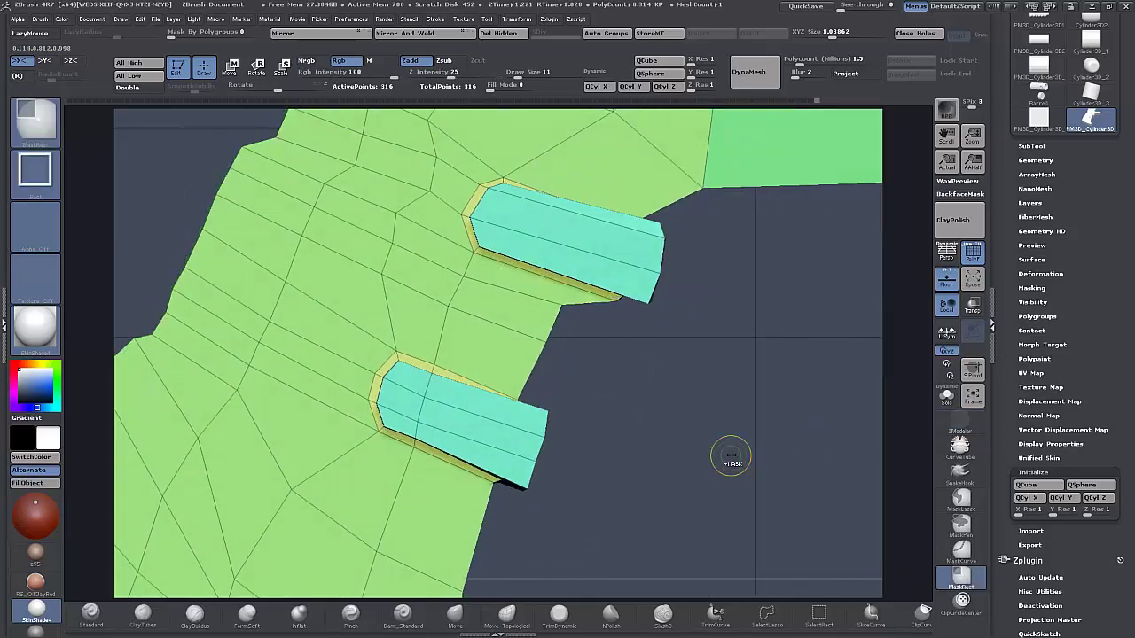
left_click_drag(644, 375, 642, 447)
left_click_drag(601, 356, 629, 294, "ctrl")
left_click(716, 440, "ctrl")
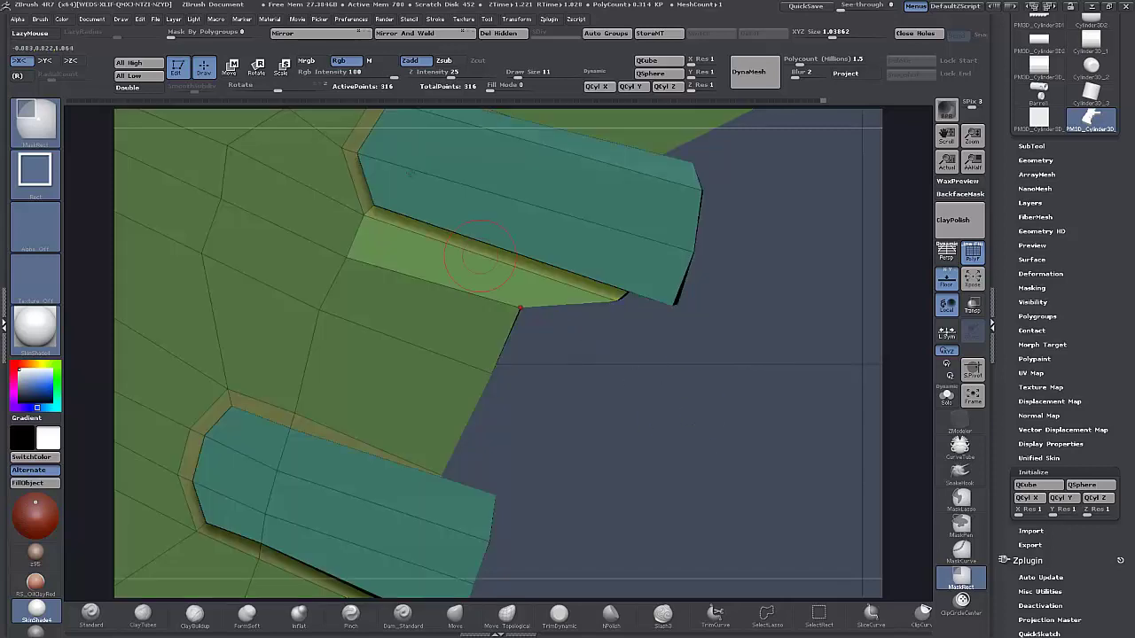
key("w")
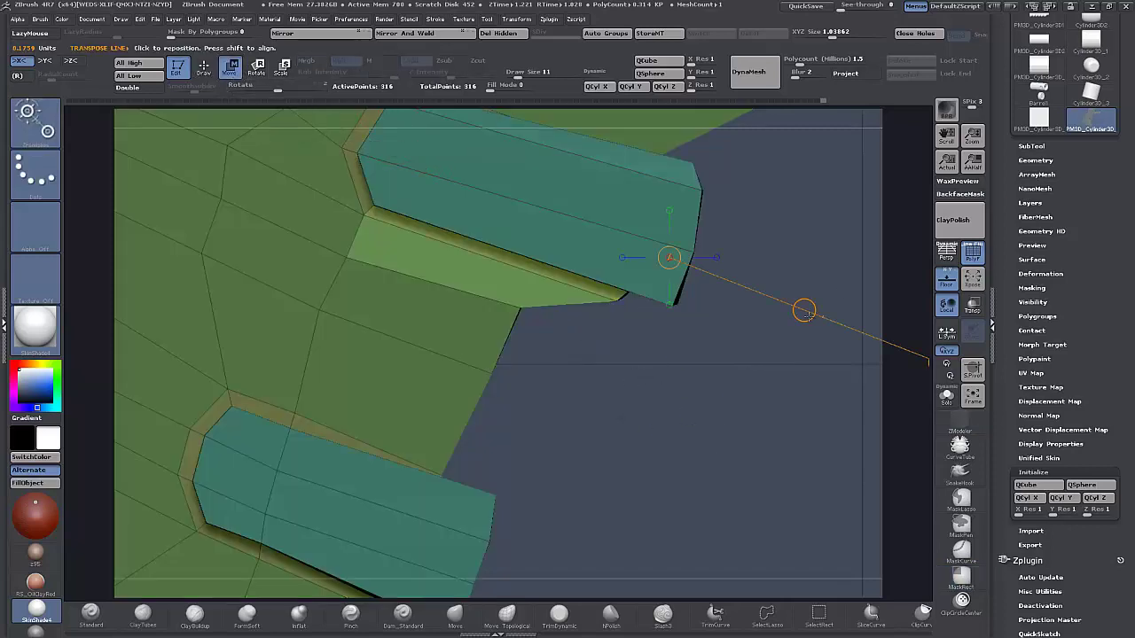
left_click_drag(805, 310, 724, 288)
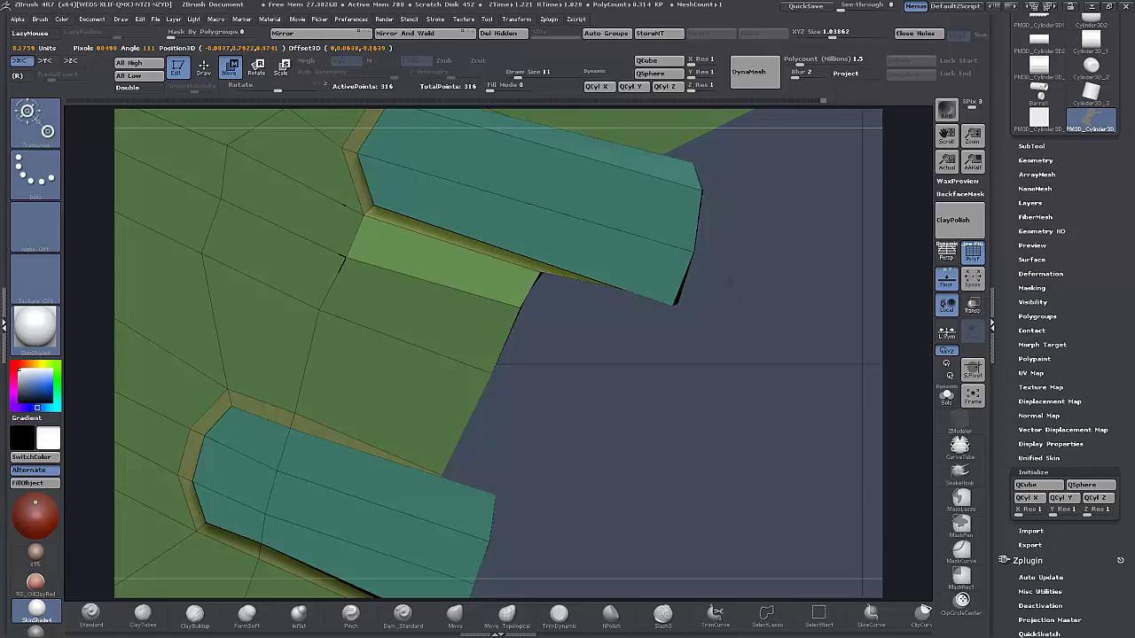
left_click_drag(761, 427, 650, 352)
key("q")
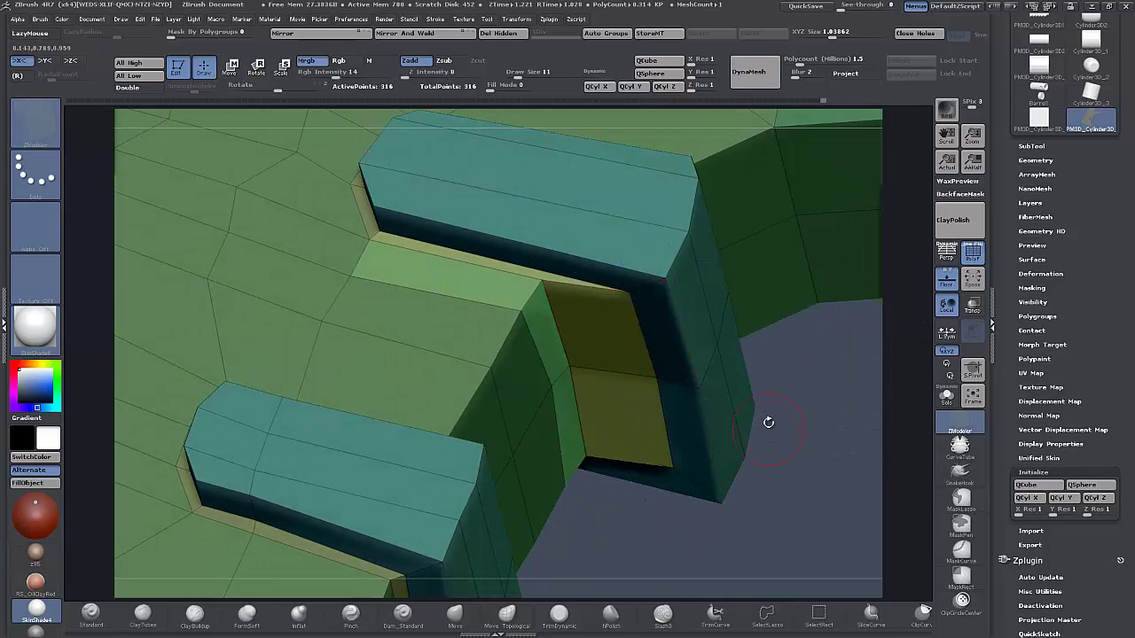
key("ctrl")
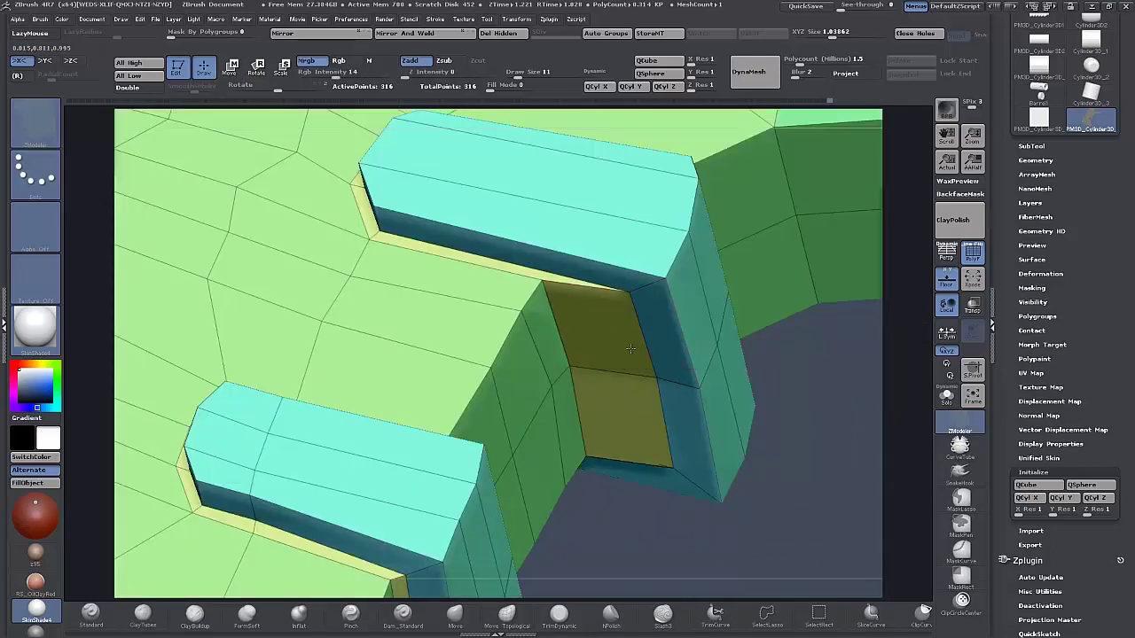
Slide the inner border edge beneath the upper finger ridge toward the grip, leaving a narrow strip, and set the edge action to Move.
left_click_drag(632, 328, 554, 317)
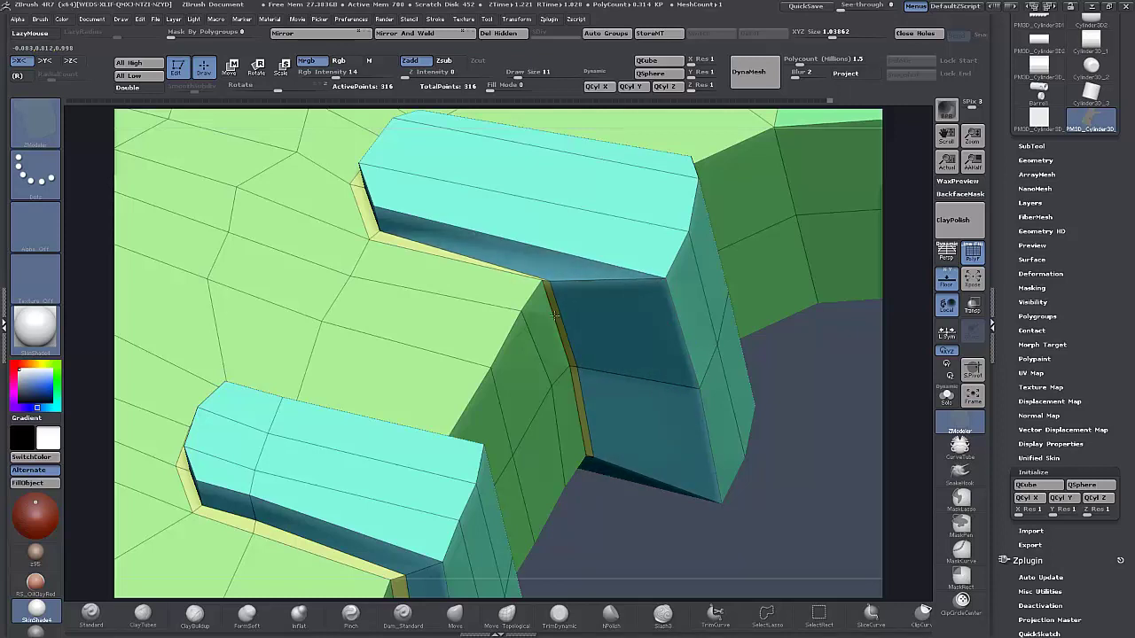
key("F1")
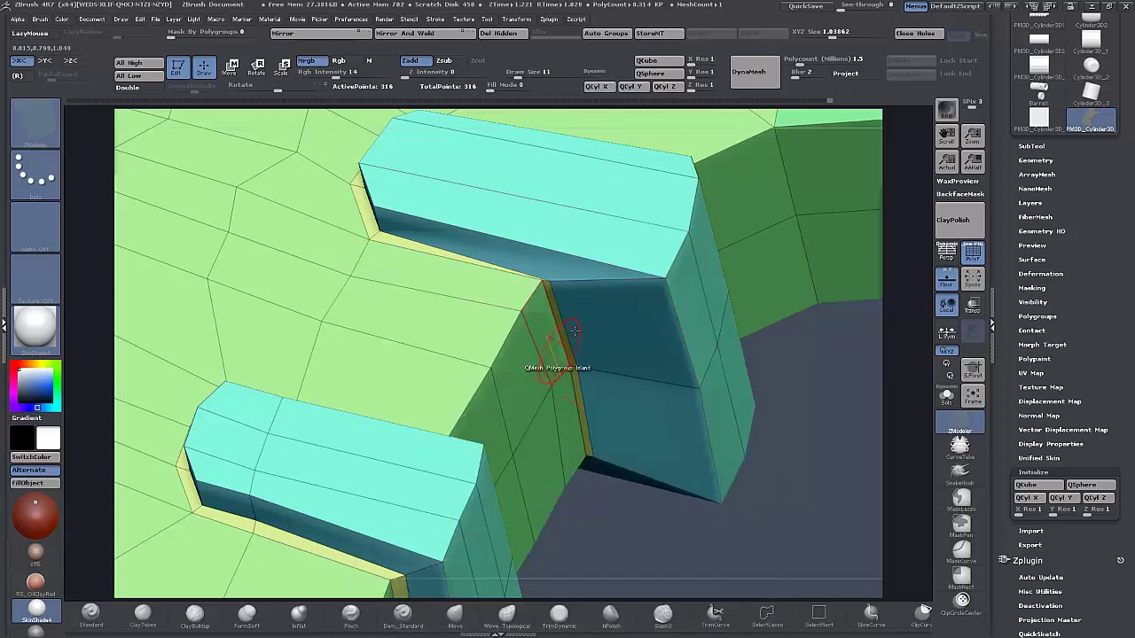
key("space")
left_click(548, 354)
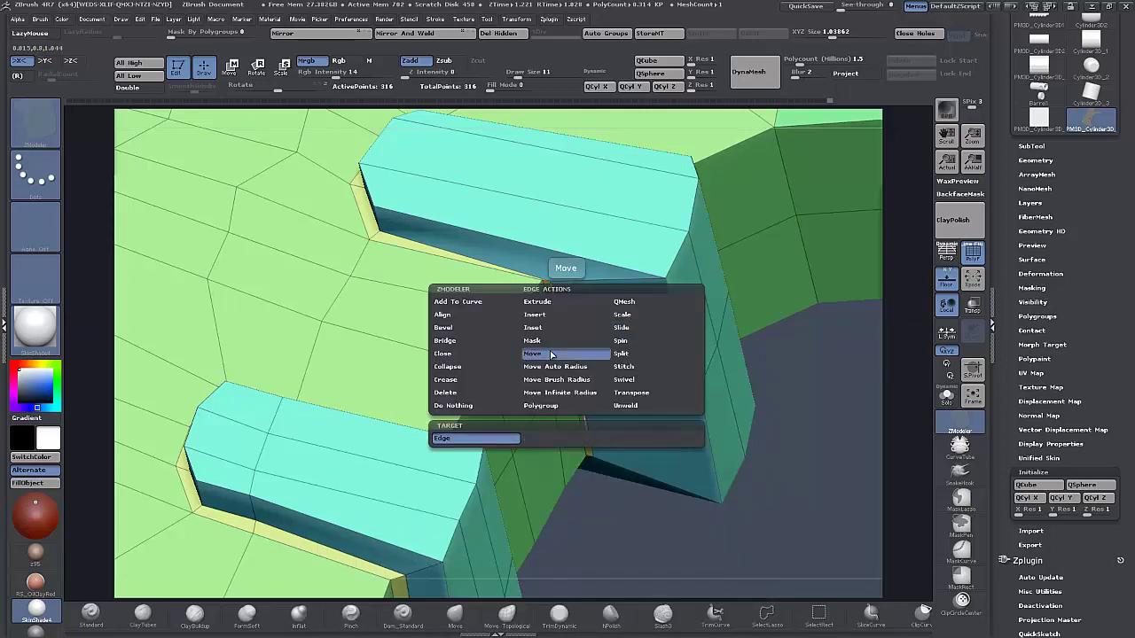
right_click_drag(548, 354, 476, 347)
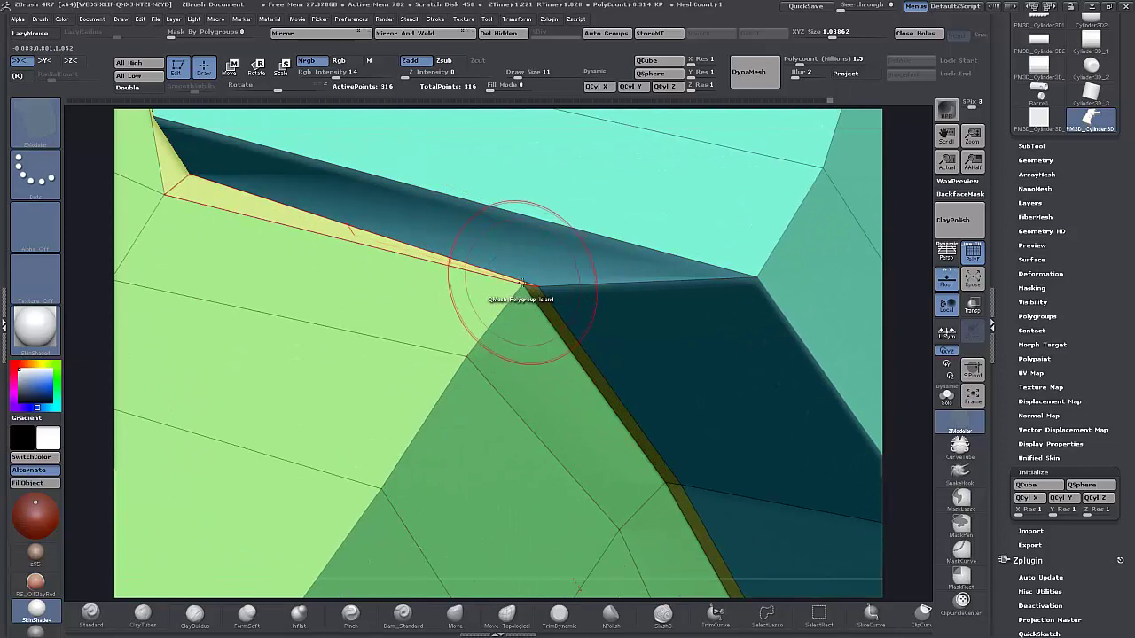
With X symmetry off and draw size 1, slide the border's corner point beneath the upper finger ridge to widen the strip.
mouse_move(520, 285)
left_mouse_down()
mouse_move(506, 303)
mouse_move(522, 285)
left_mouse_up()
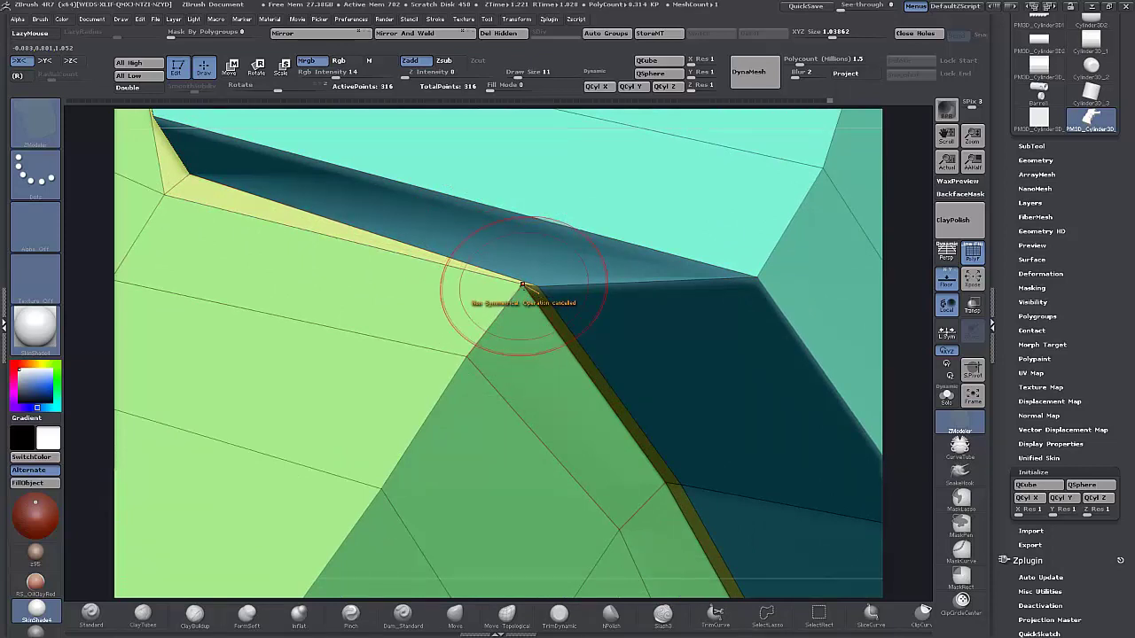
key("x")
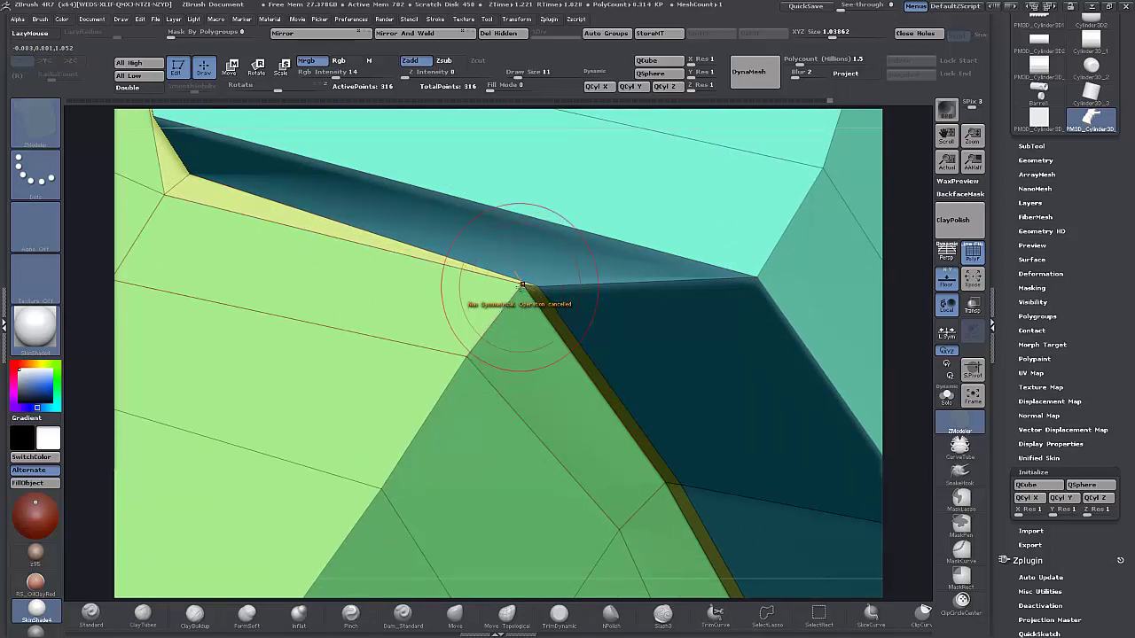
mouse_move(522, 285)
left_mouse_down()
mouse_move(515, 292)
mouse_move(521, 286)
left_mouse_up()
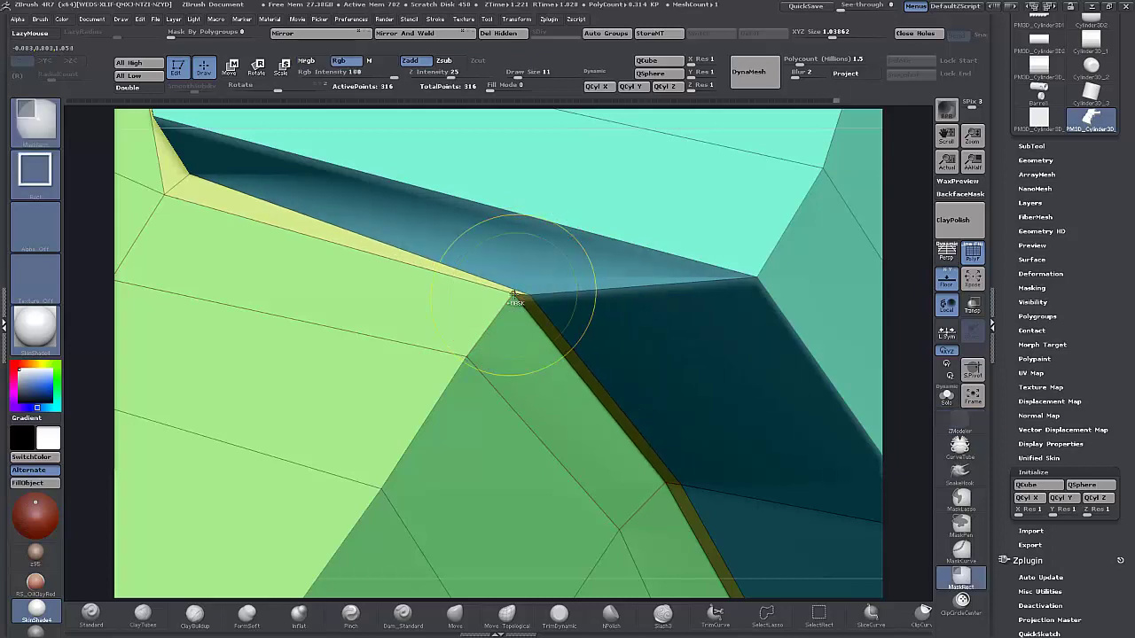
key("space")
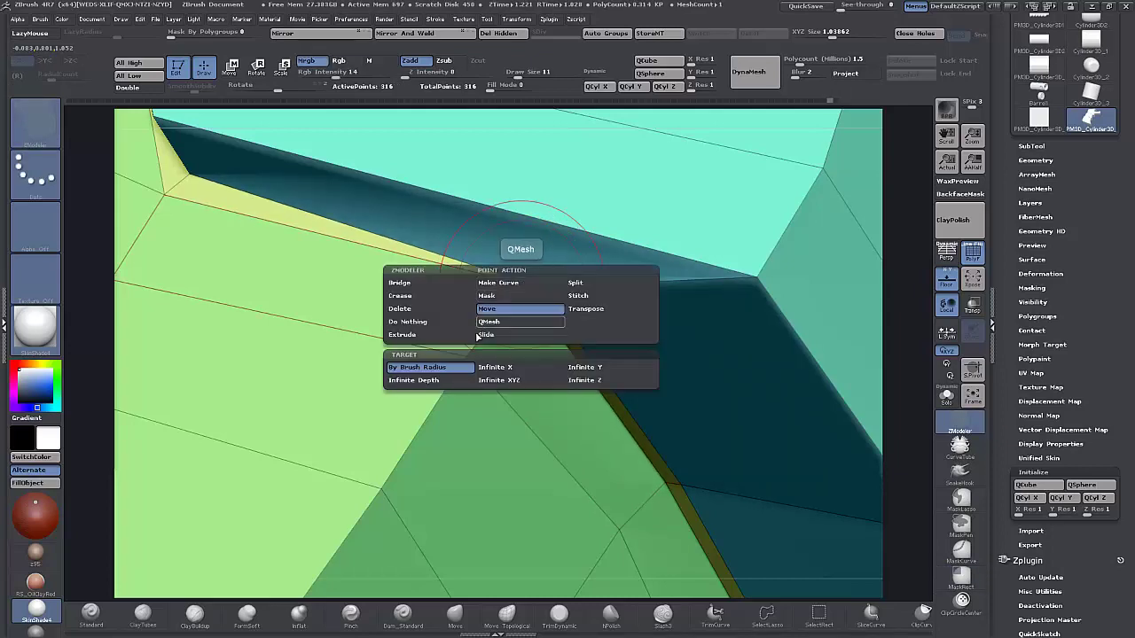
left_click(489, 320)
key("space")
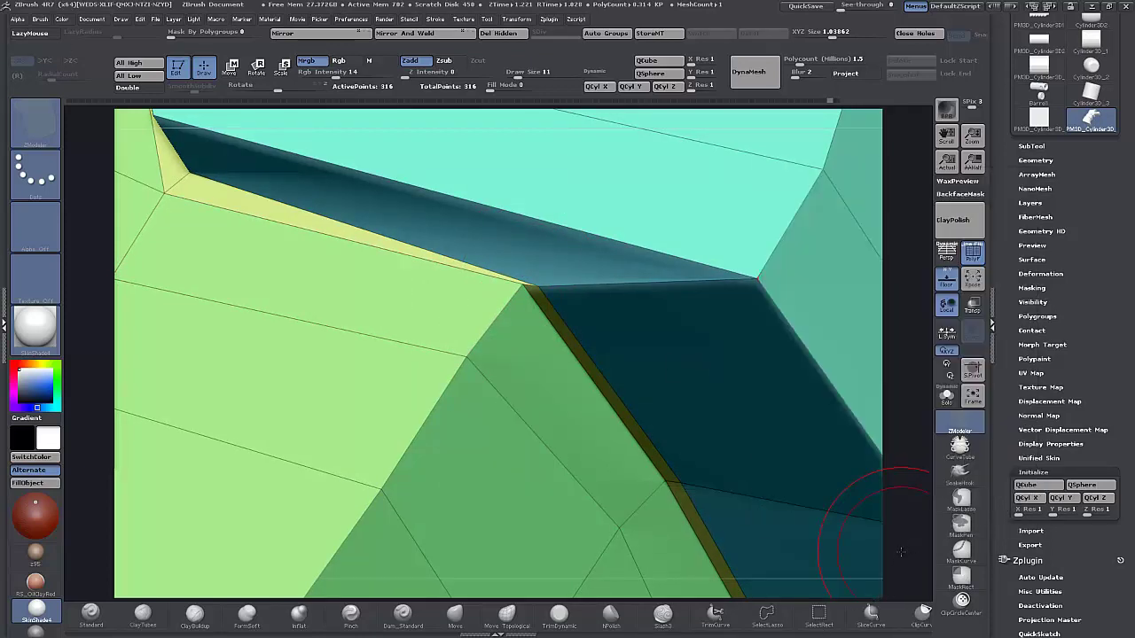
mouse_move(901, 548)
left_mouse_down()
mouse_move(903, 525)
mouse_move(897, 559)
left_mouse_up()
left_click_drag(518, 78, 509, 80)
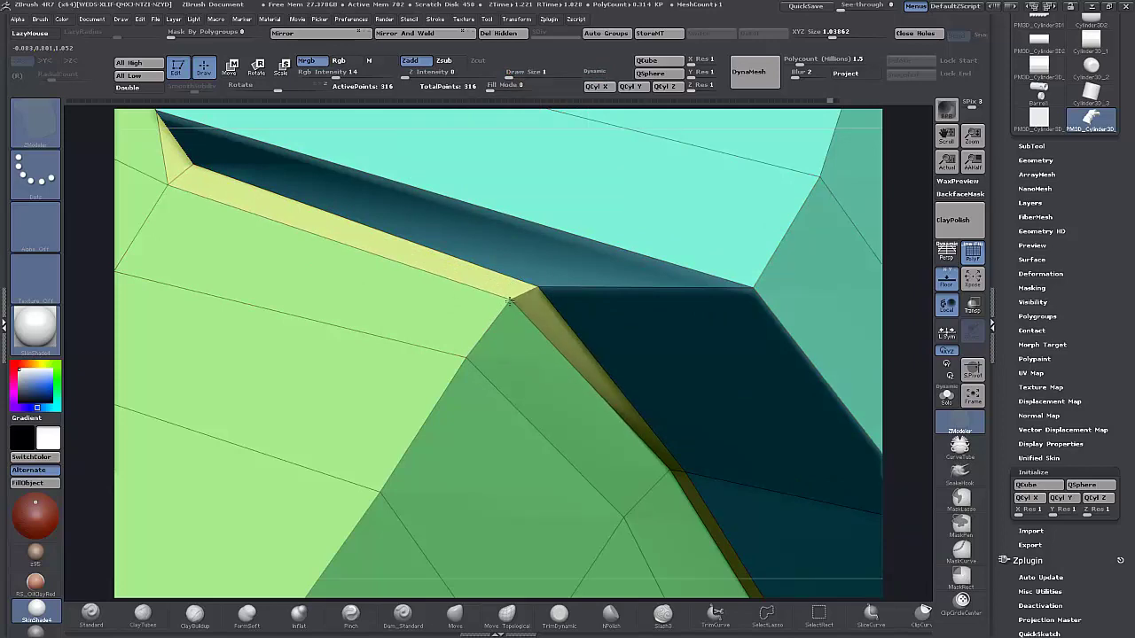
Mirror and weld the grip so both sides share the corrected finger ridge border.
left_click_drag(912, 463, 709, 461)
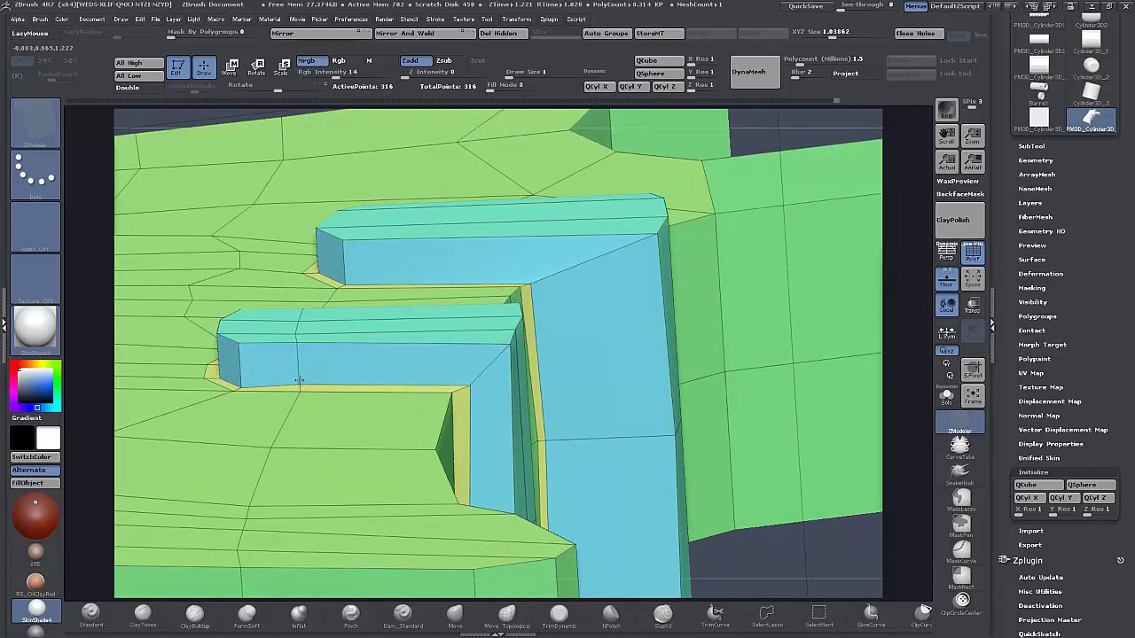
left_click_drag(783, 534, 781, 600)
key("ctrl")
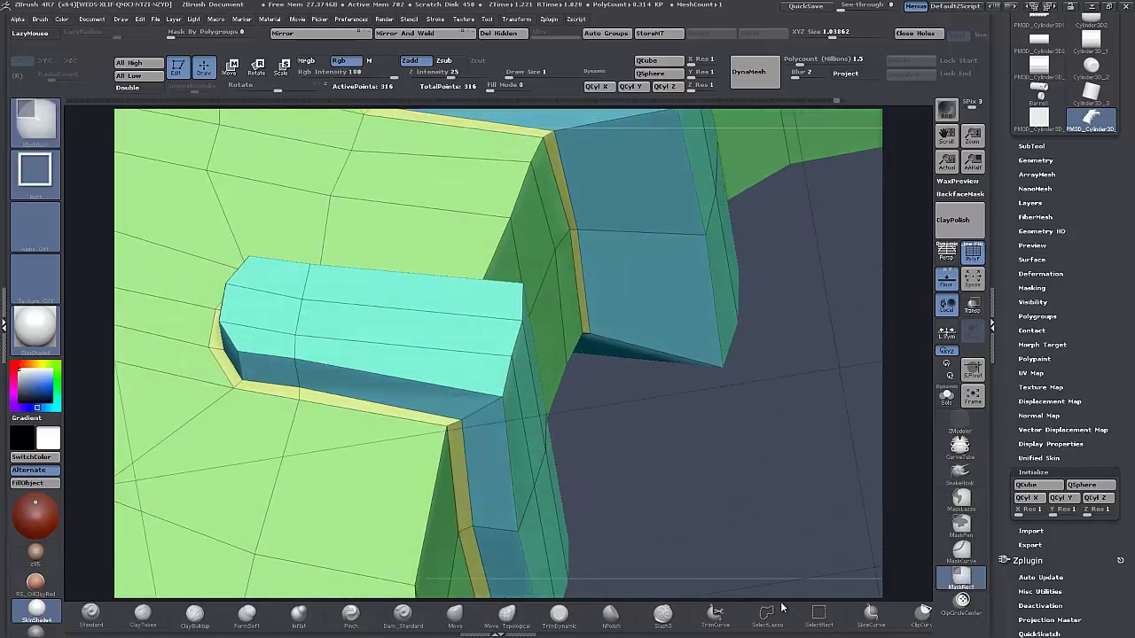
mouse_move(738, 512)
left_mouse_down()
mouse_move(624, 507)
mouse_move(673, 554)
left_mouse_up()
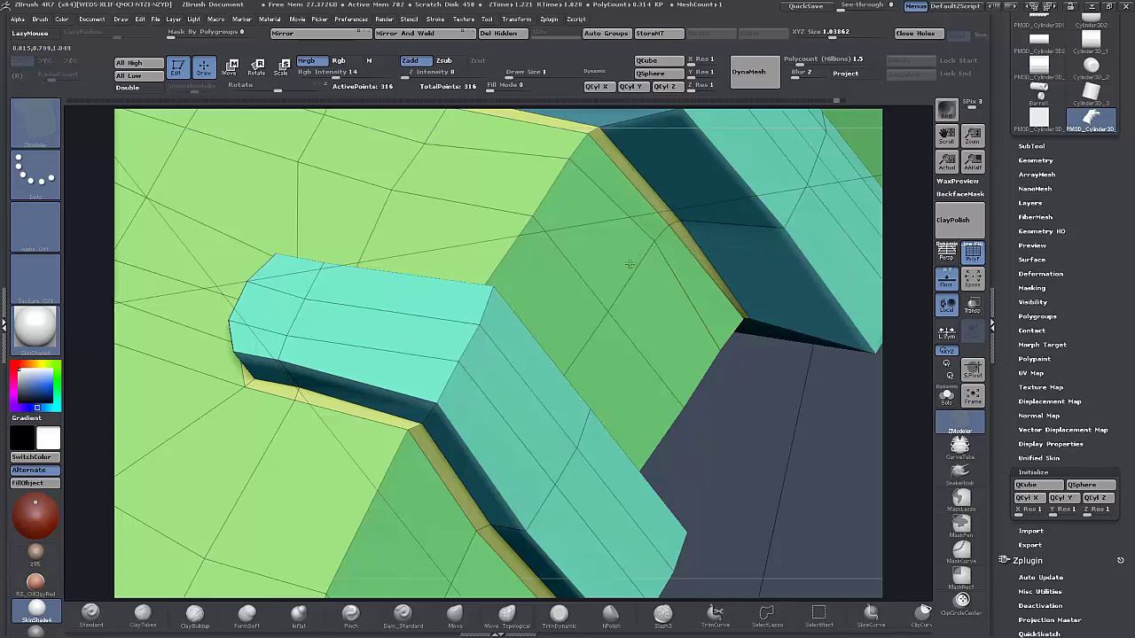
left_click(398, 37)
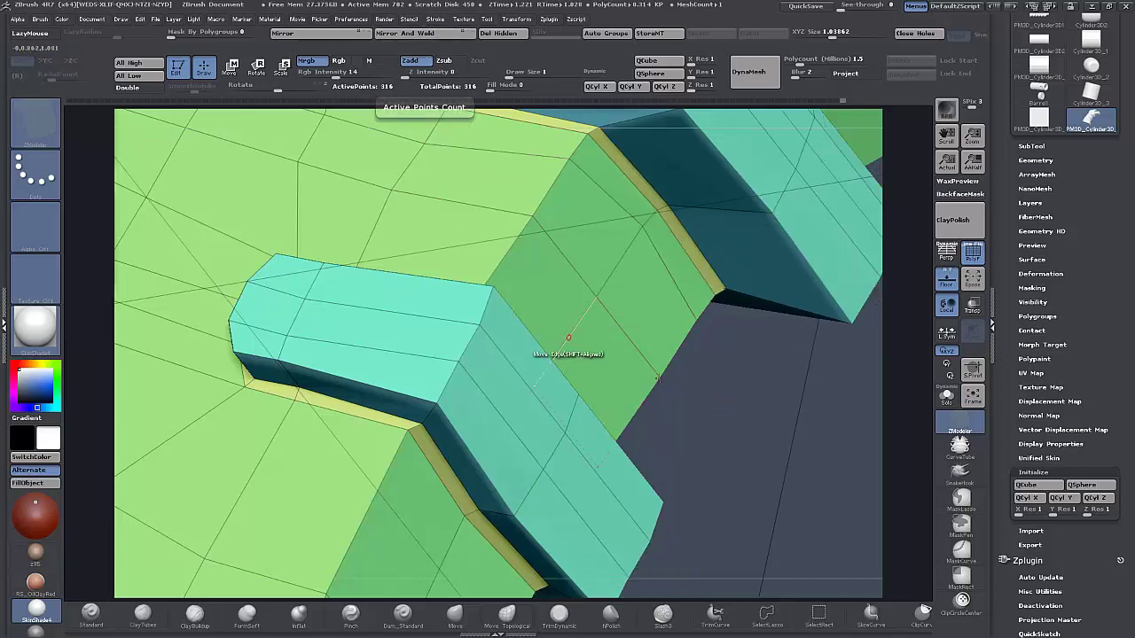
left_click_drag(747, 412, 758, 227)
left_click_drag(752, 426, 781, 459)
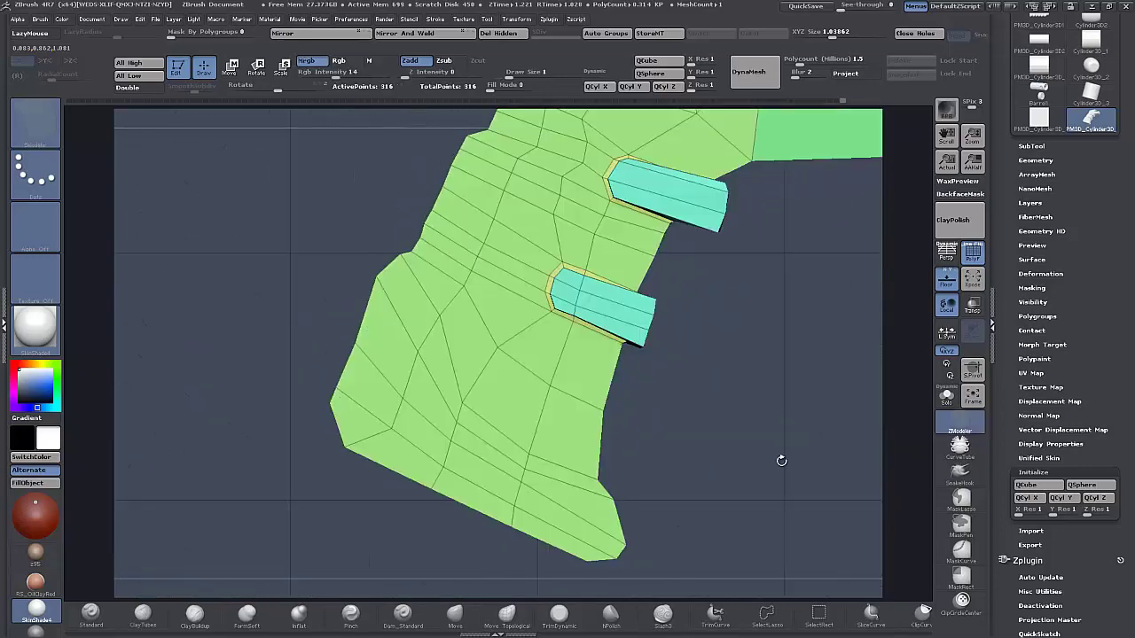
Turn X symmetry back on, slide the lower finger ridge's upper front corner points down to widen the bevel, and set draw size to 14.
left_click_drag(760, 378, 703, 477, "alt")
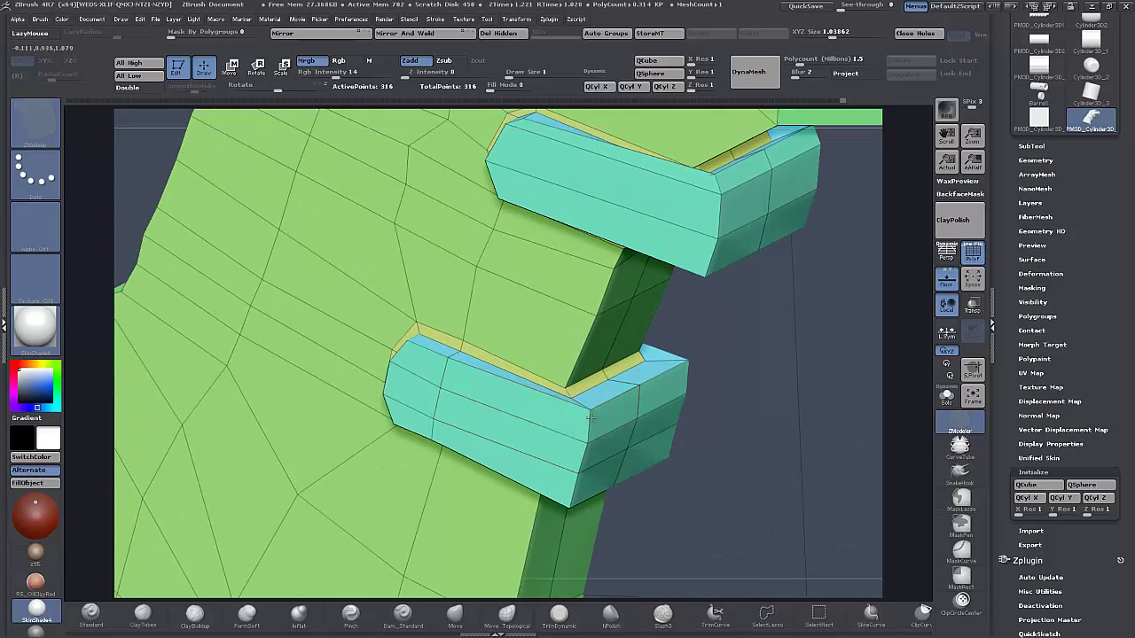
key("x")
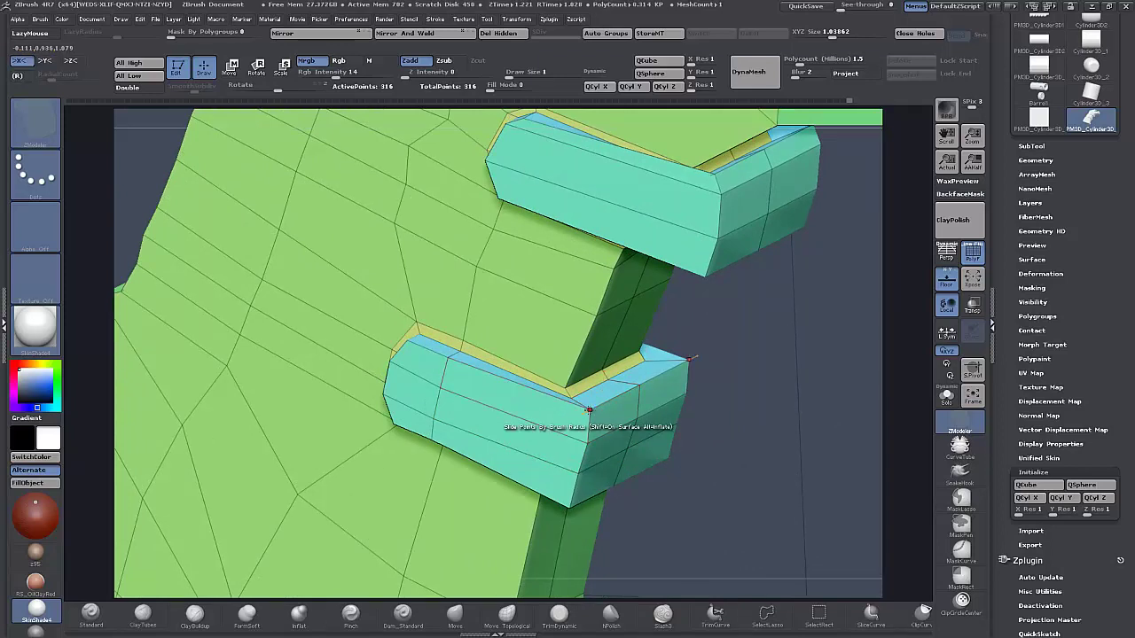
left_click_drag(589, 410, 589, 457)
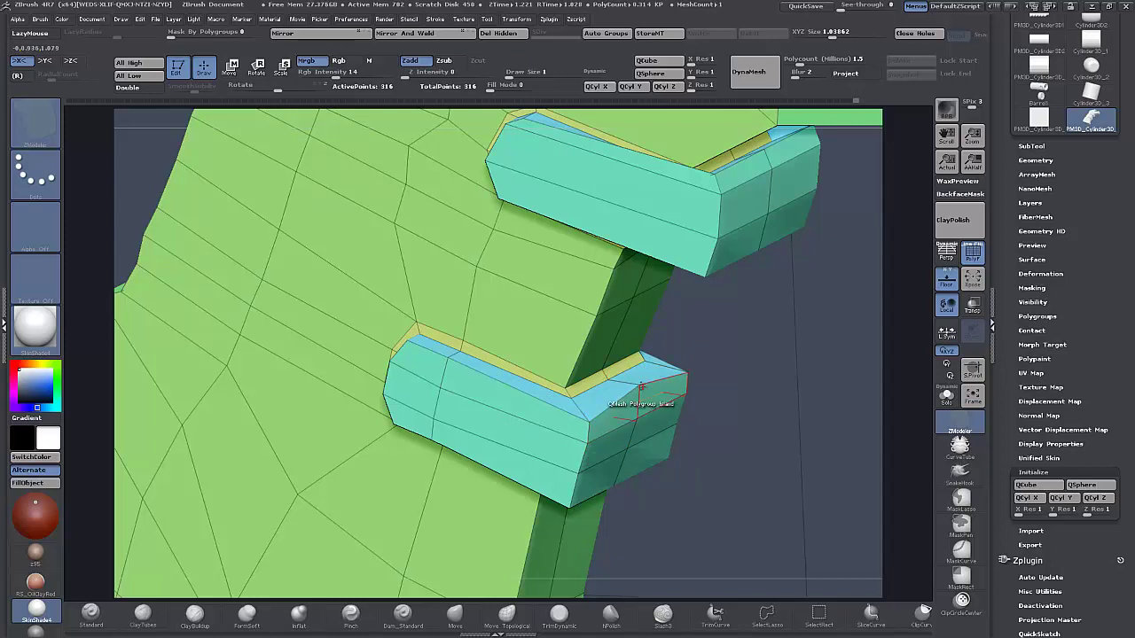
key("space")
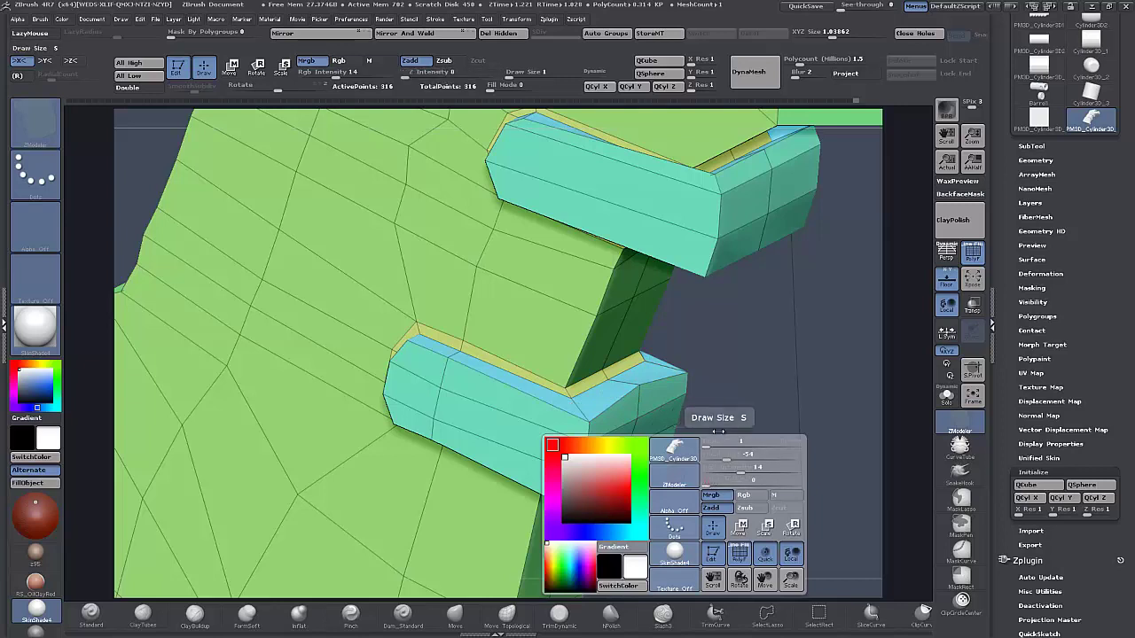
left_click_drag(706, 445, 716, 445)
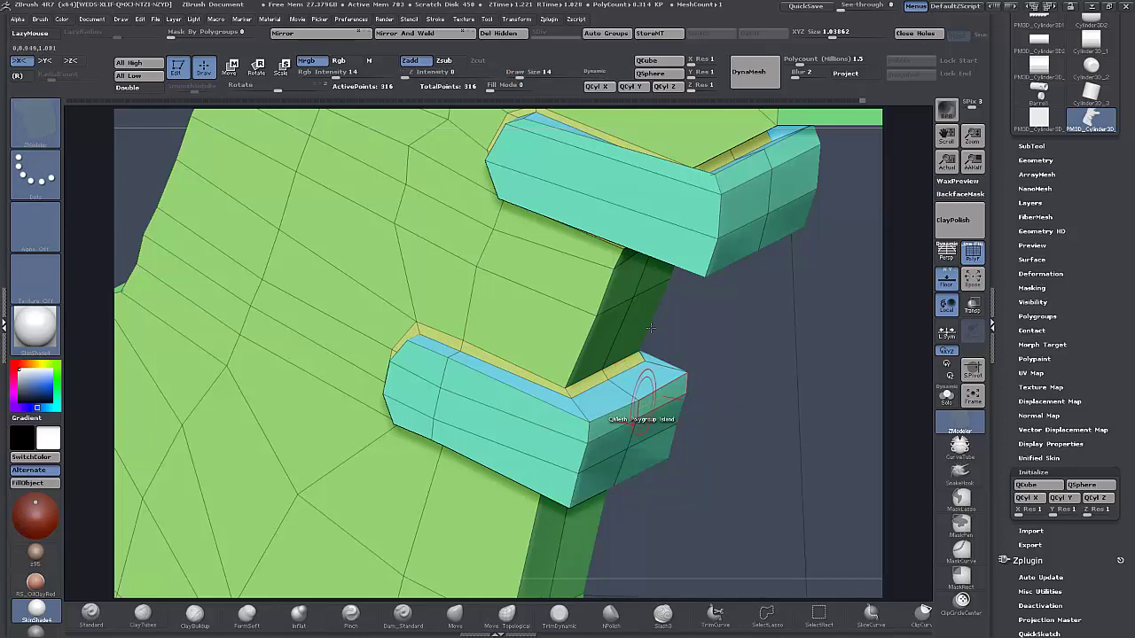
Slide the upper finger ridge's top front points down to widen its upper bevel, using draw size 5 for the middle point.
left_click_drag(750, 335, 780, 417)
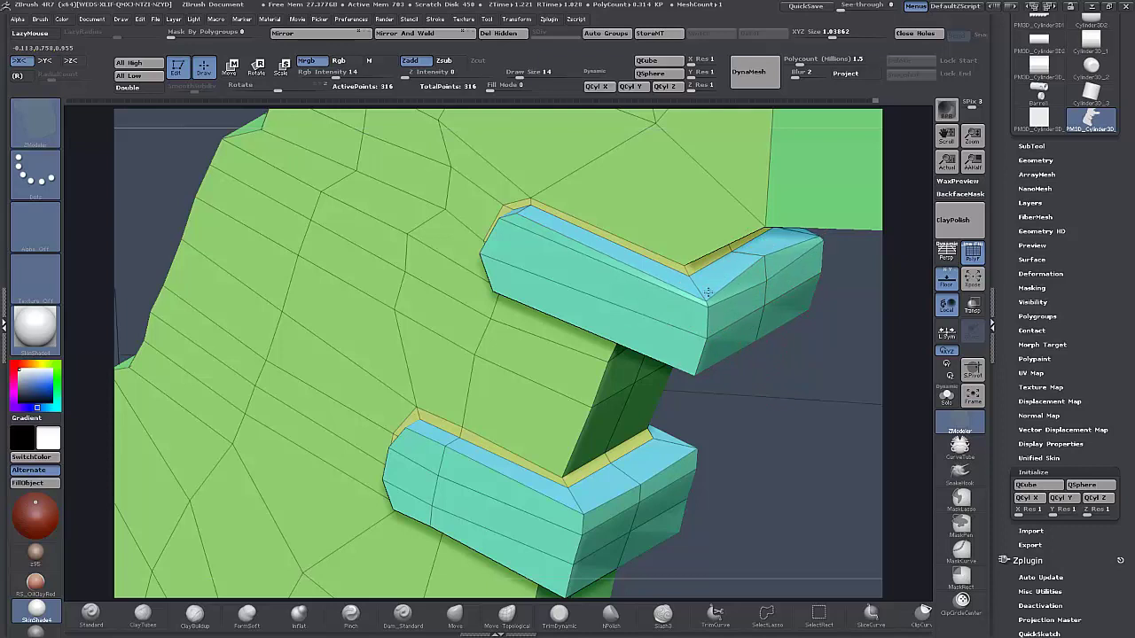
key("space")
left_click_drag(776, 404, 767, 404)
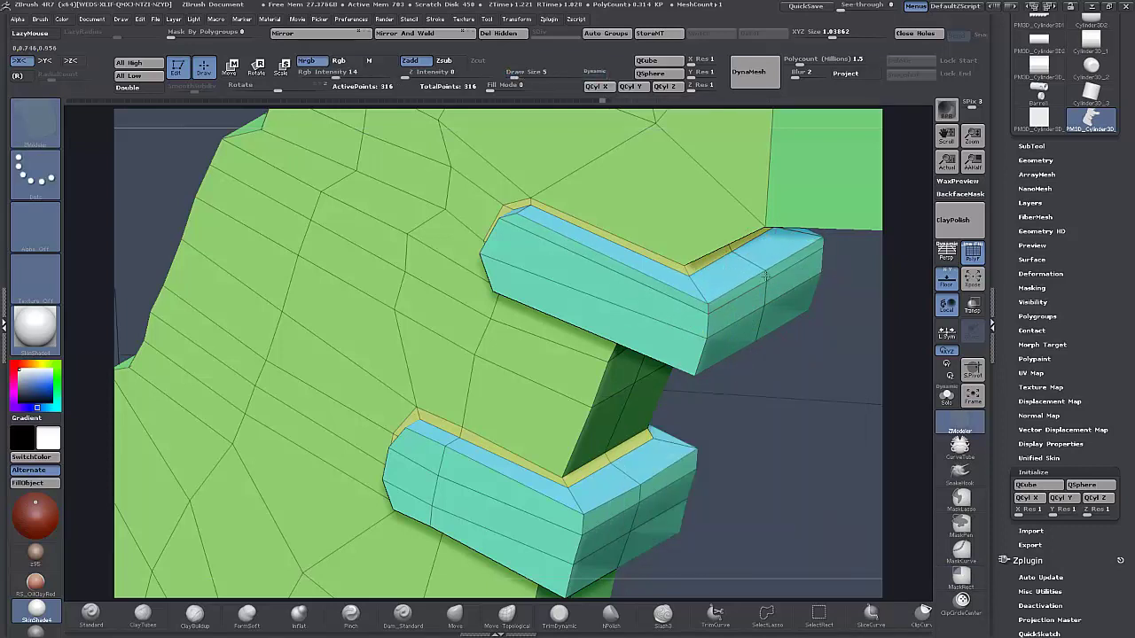
left_click_drag(787, 456, 771, 359, "alt")
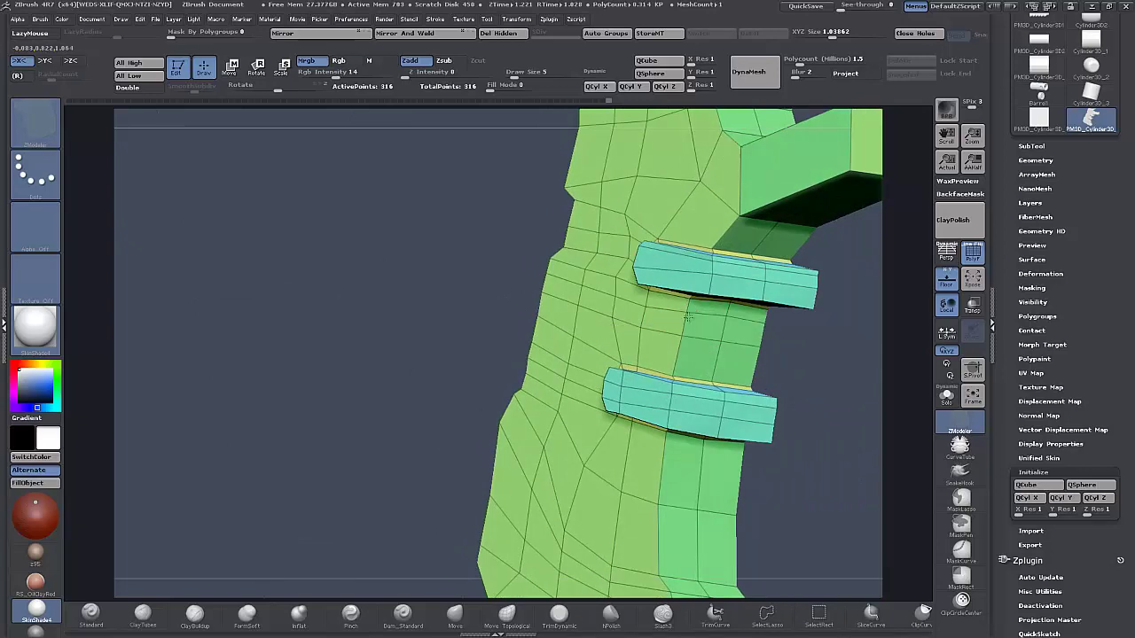
Preview the grip with dynamic subdivision, polyframe hidden and floor fill mode 3, and compare the ridges with the side reference.
left_click_drag(819, 545, 830, 470)
key("d")
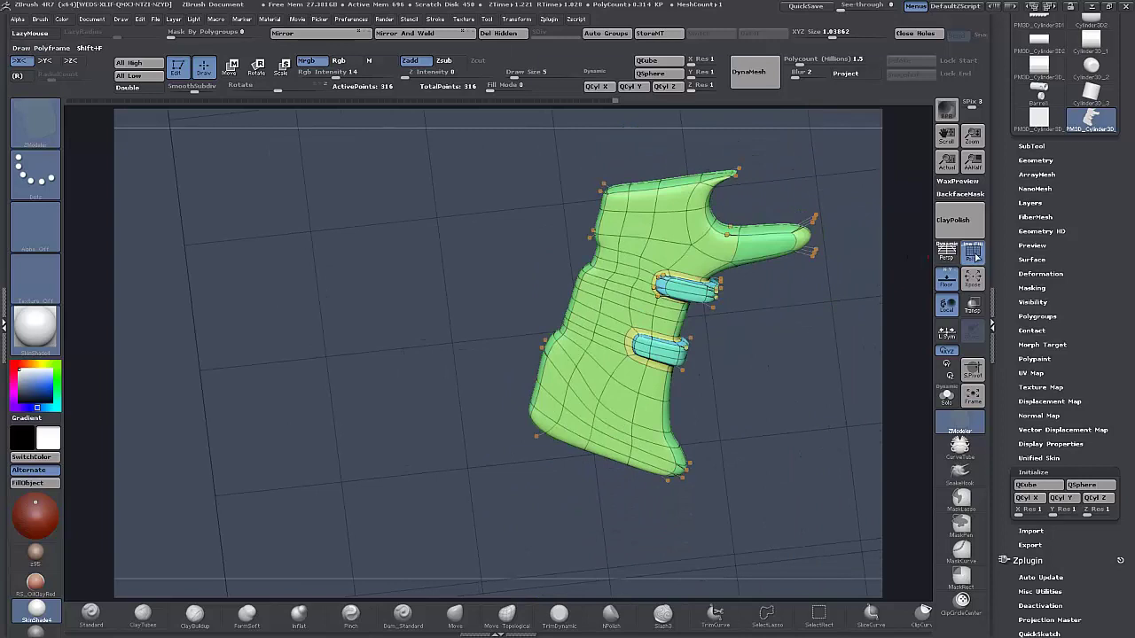
left_click(972, 253)
left_click_drag(759, 438, 777, 412)
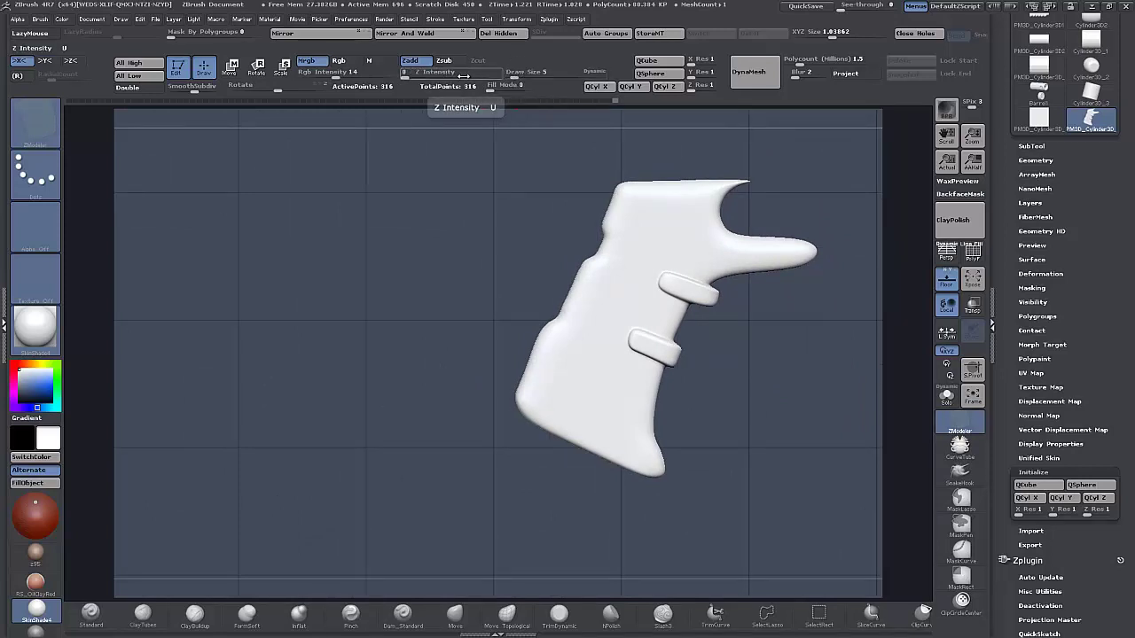
left_click_drag(496, 86, 534, 86)
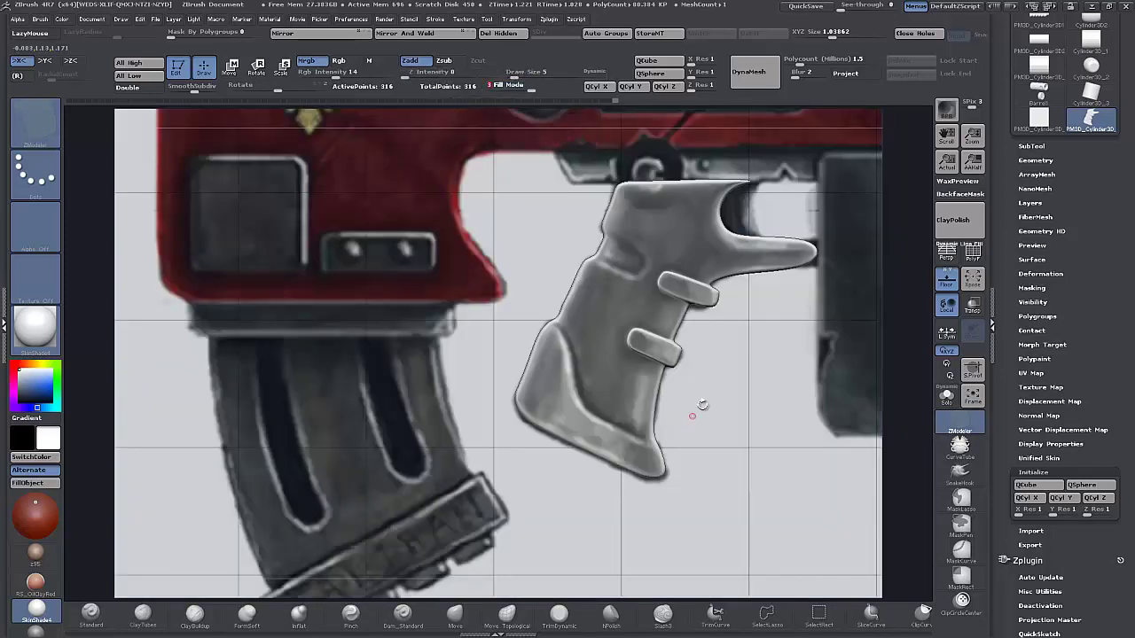
left_click_drag(744, 387, 756, 495, "alt")
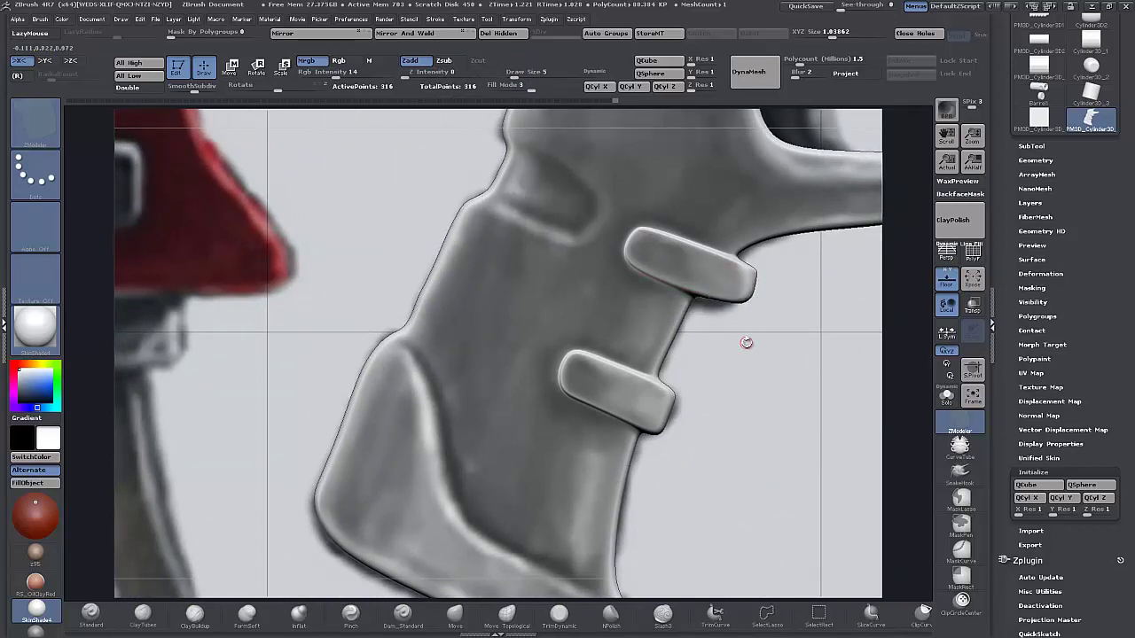
Mask everything except the upper finger ridge's lower front corner, move that corner down slightly with Transpose Move, and clear the mask.
key("ctrl")
key("ctrl")
left_click_drag(717, 278, 815, 337)
left_click(816, 337, "ctrl")
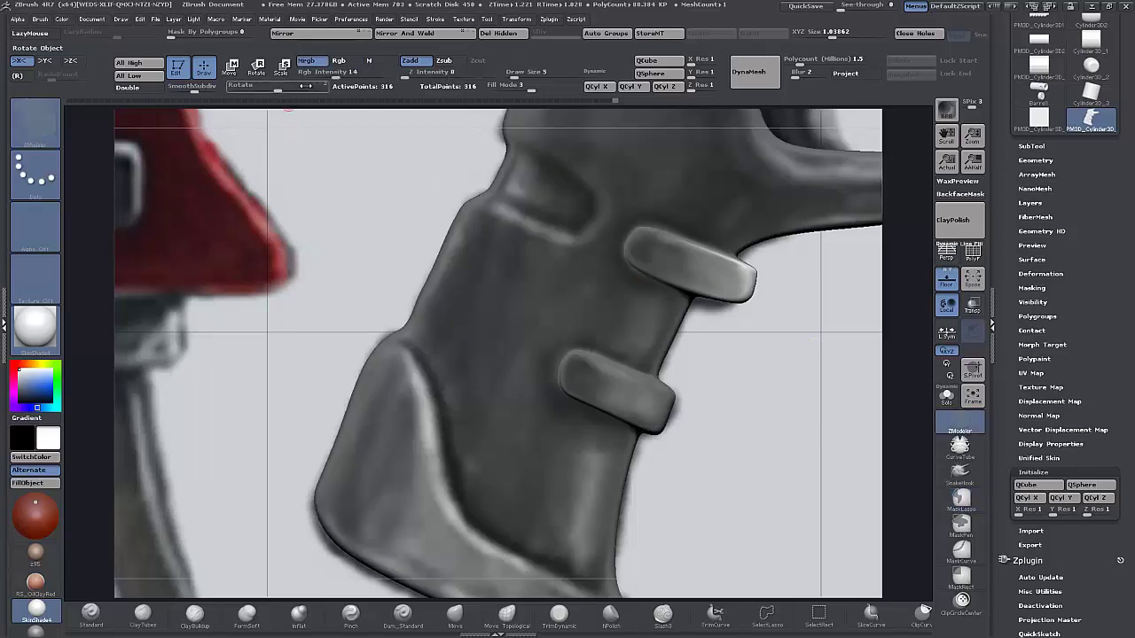
left_click(230, 66)
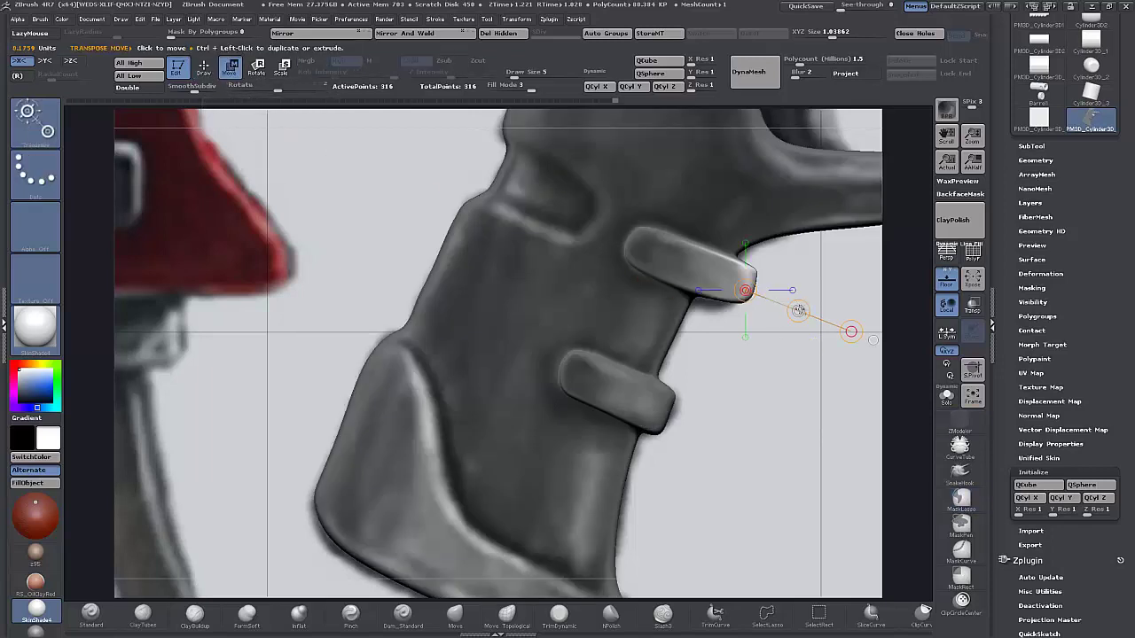
mouse_move(798, 311)
left_mouse_down()
mouse_move(776, 314)
mouse_move(798, 309)
left_mouse_up()
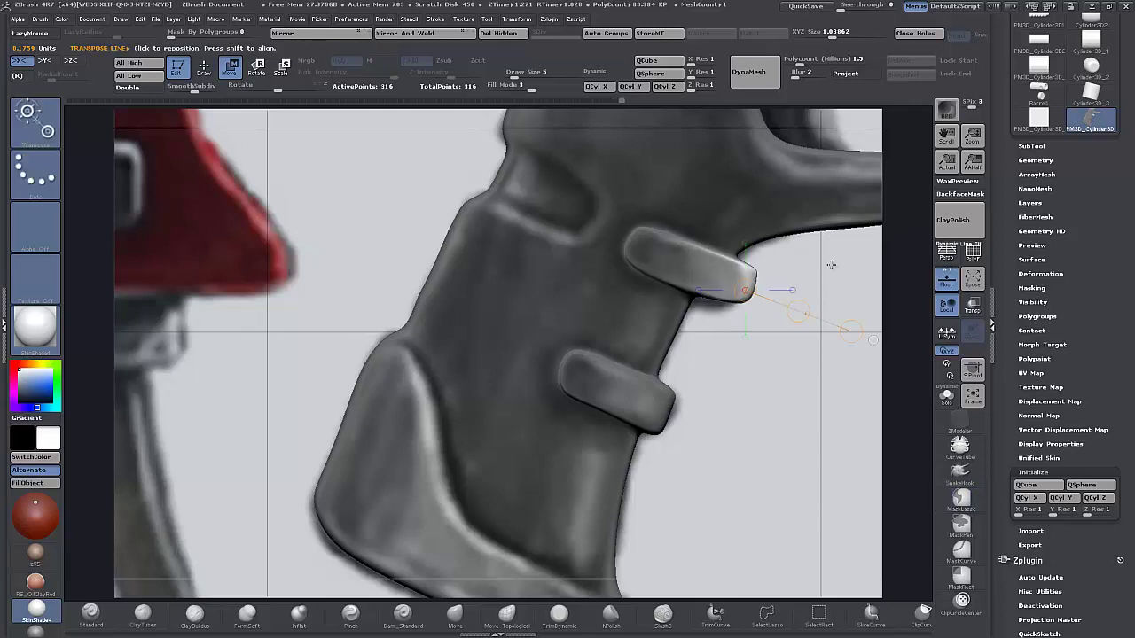
mouse_move(816, 264)
left_mouse_down("ctrl")
mouse_move(786, 255)
mouse_move(685, 288)
mouse_move(765, 329)
mouse_move(782, 332)
mouse_move(798, 311)
left_mouse_up("ctrl")
left_click(785, 385, "ctrl")
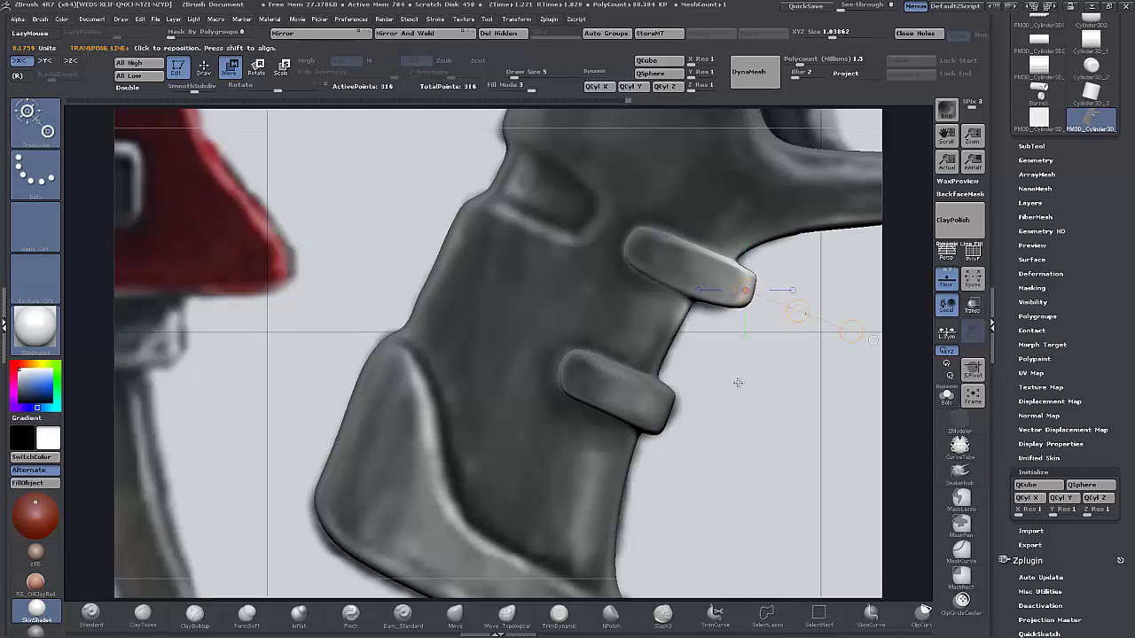
left_click_drag(740, 390, 749, 418, "ctrl")
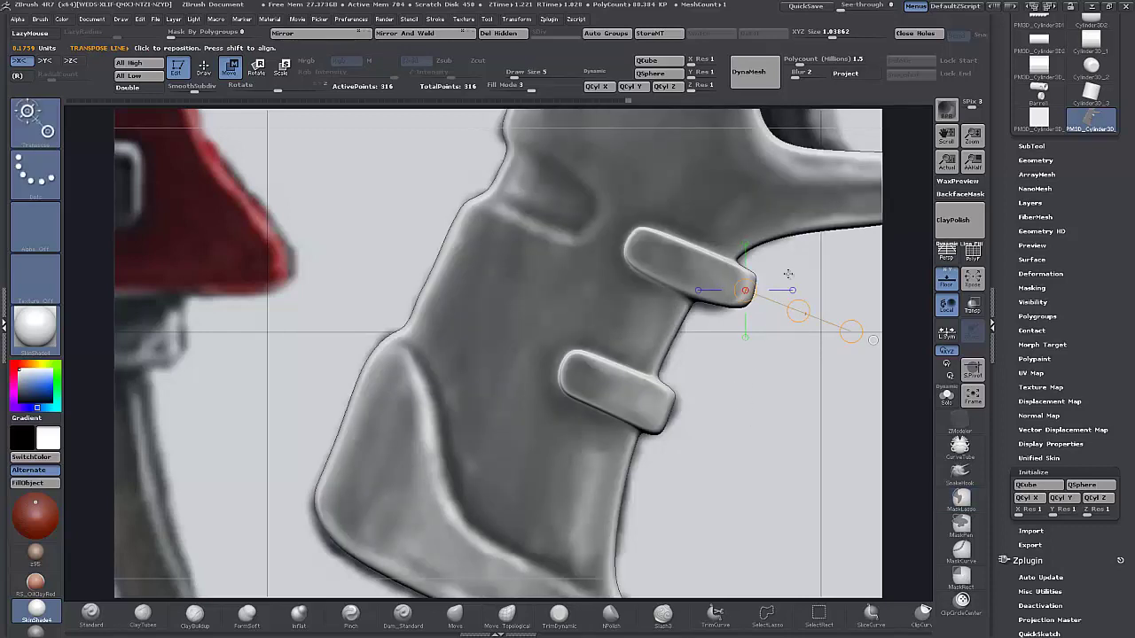
right_click_drag(755, 453, 748, 338, "ctrl")
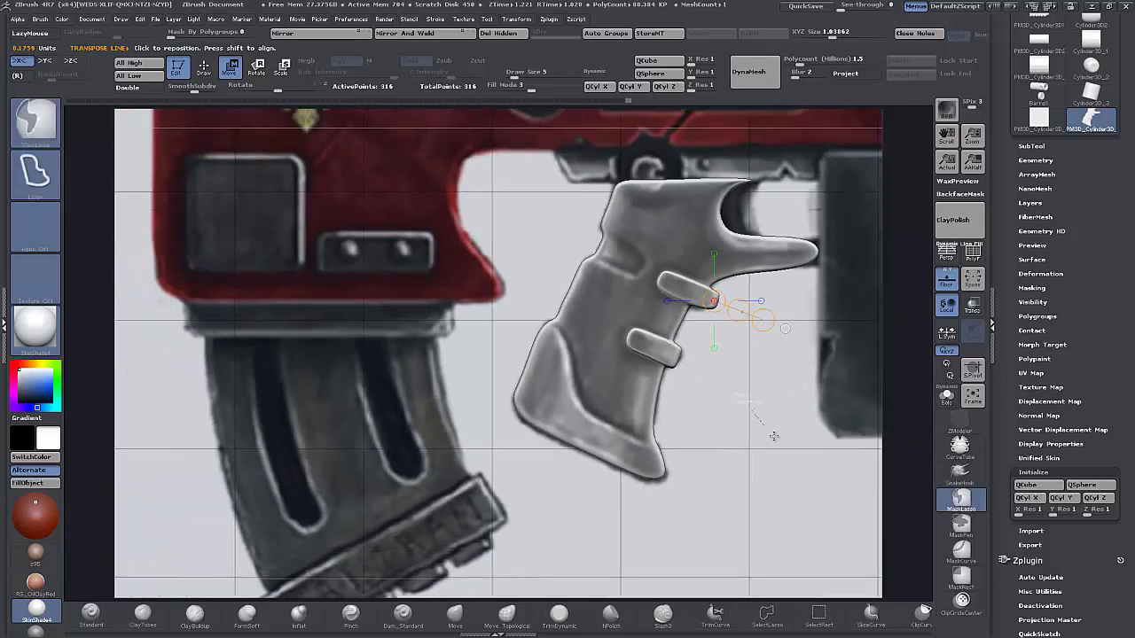
Show the polyframe, set the floor fill mode to 1, and compare the grip's low-poly cage with its subdivided preview.
left_click(975, 257)
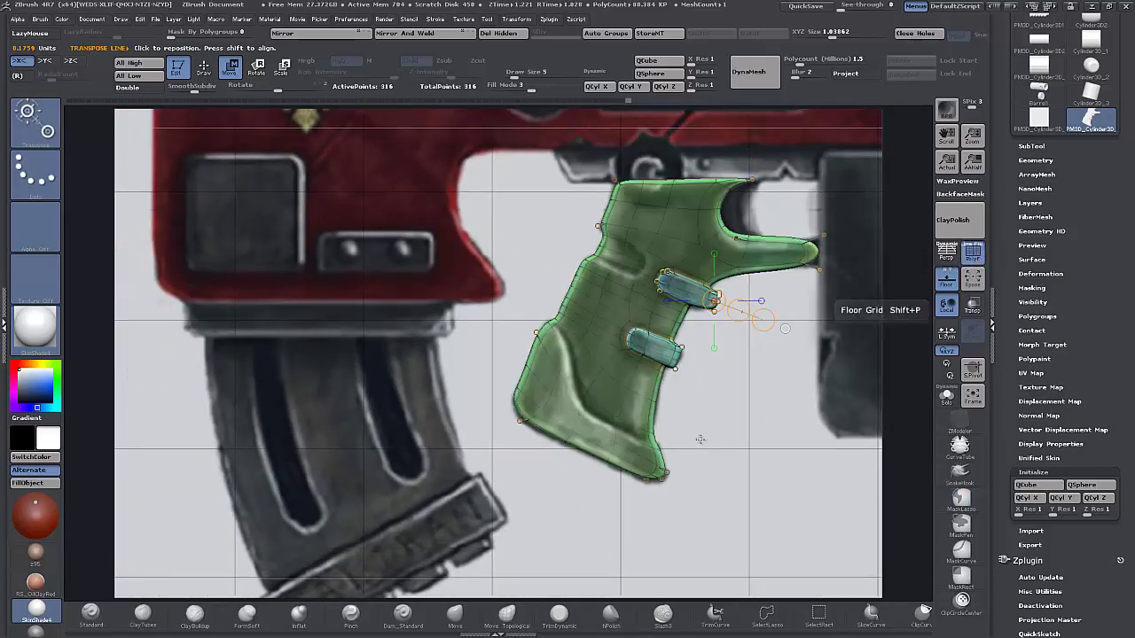
left_click(505, 91)
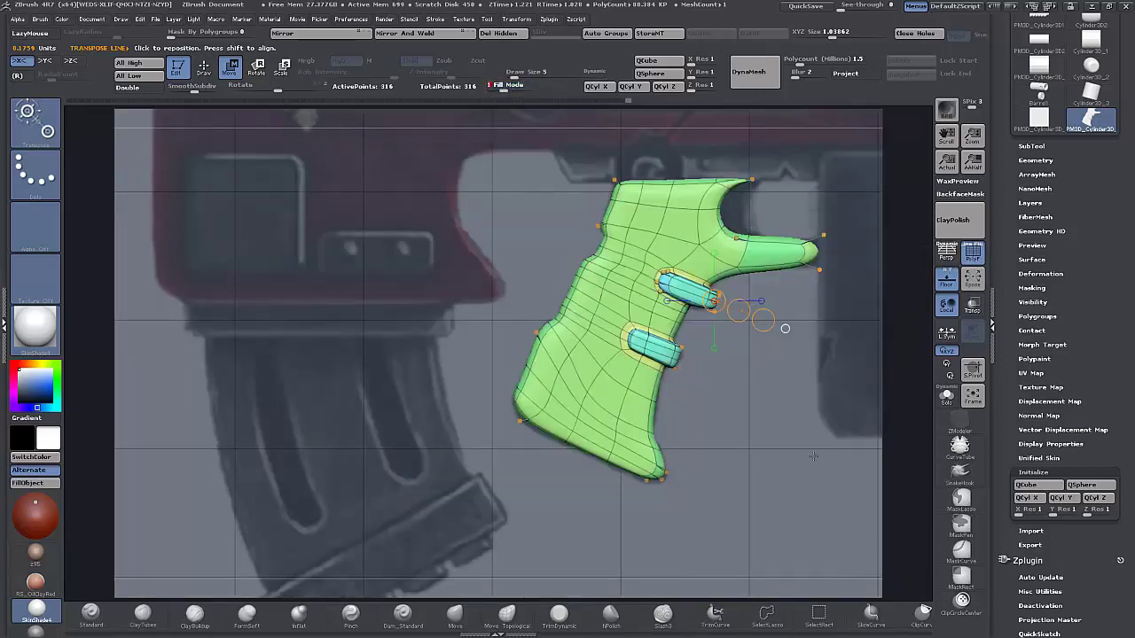
left_click_drag(753, 412, 672, 473, "alt")
left_click(974, 256)
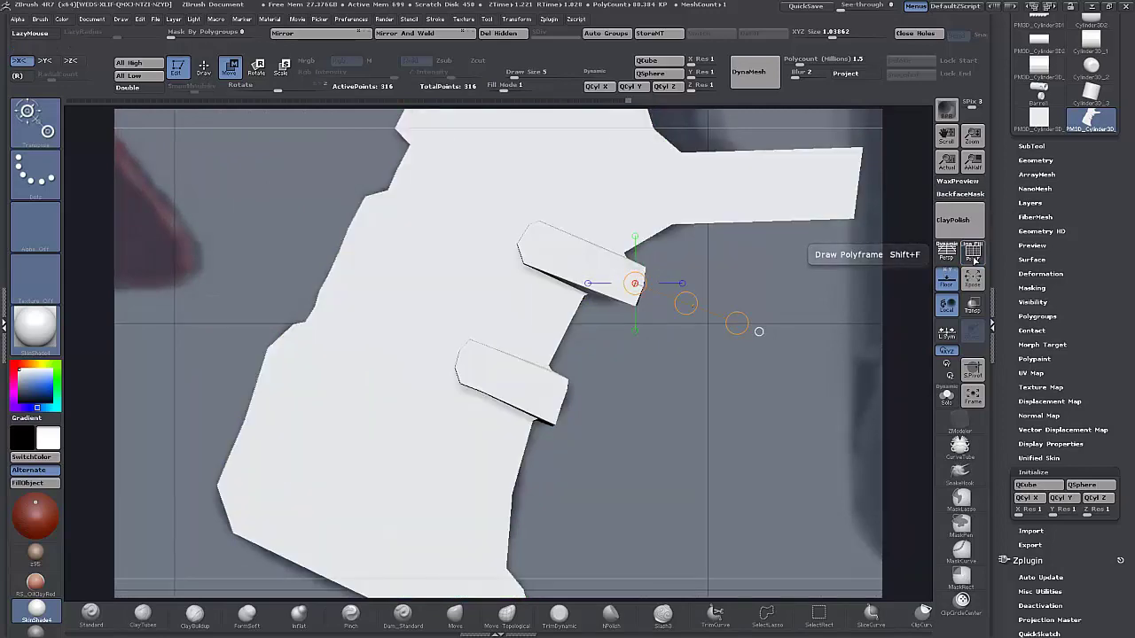
left_click(974, 256)
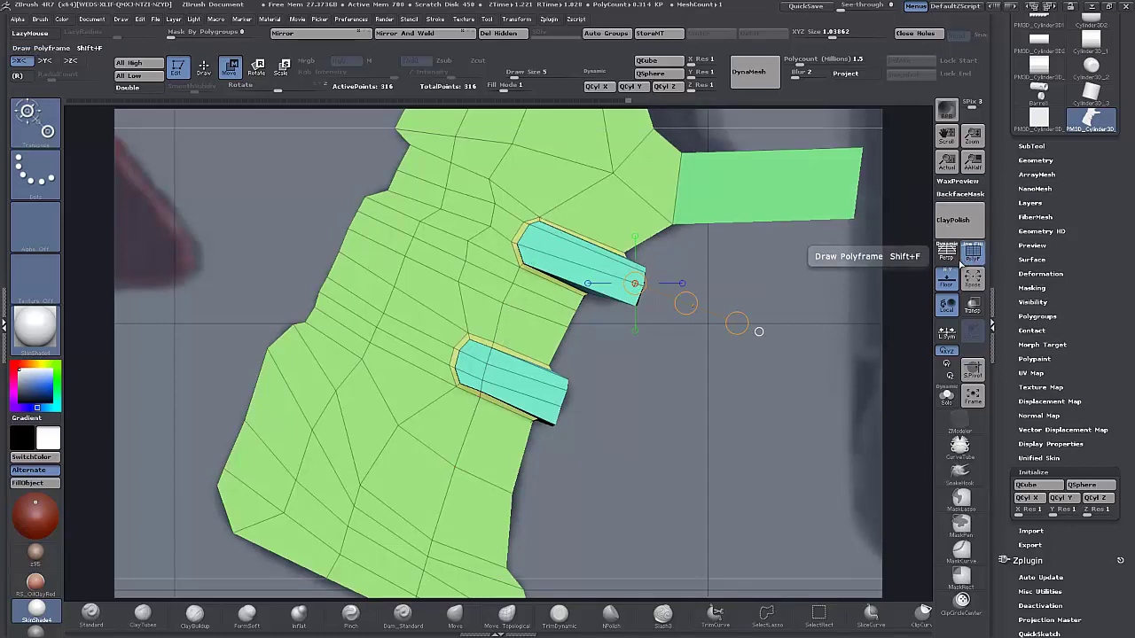
key("d")
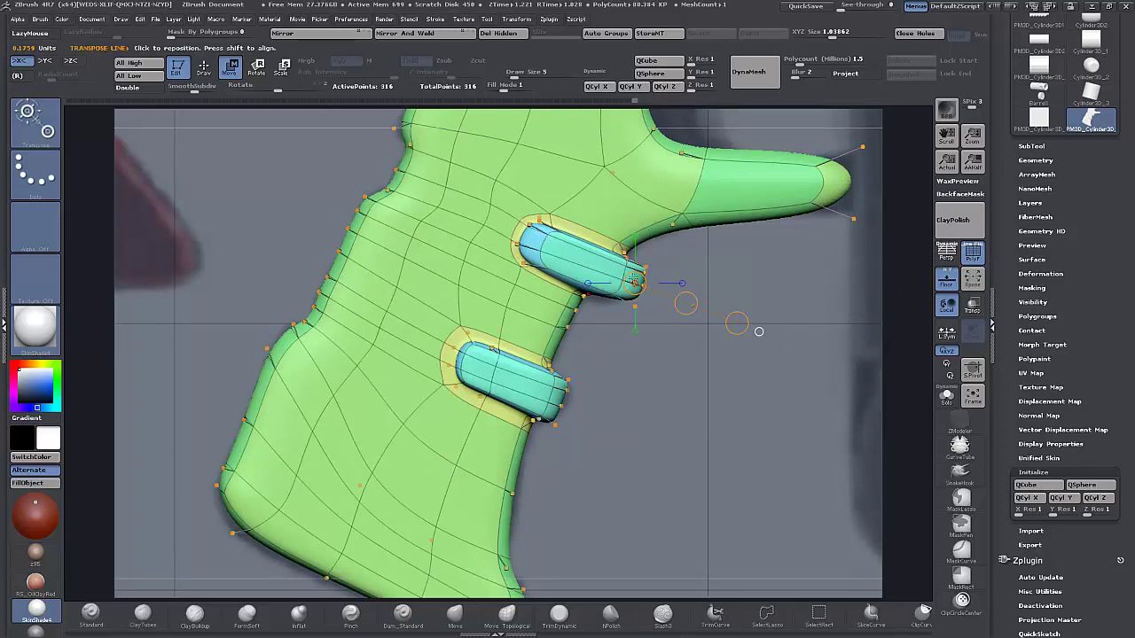
Return to ZModeler and insert a single edge loop across the upper finger ridge near its rear end.
left_click_drag(759, 331, 655, 282)
key("q")
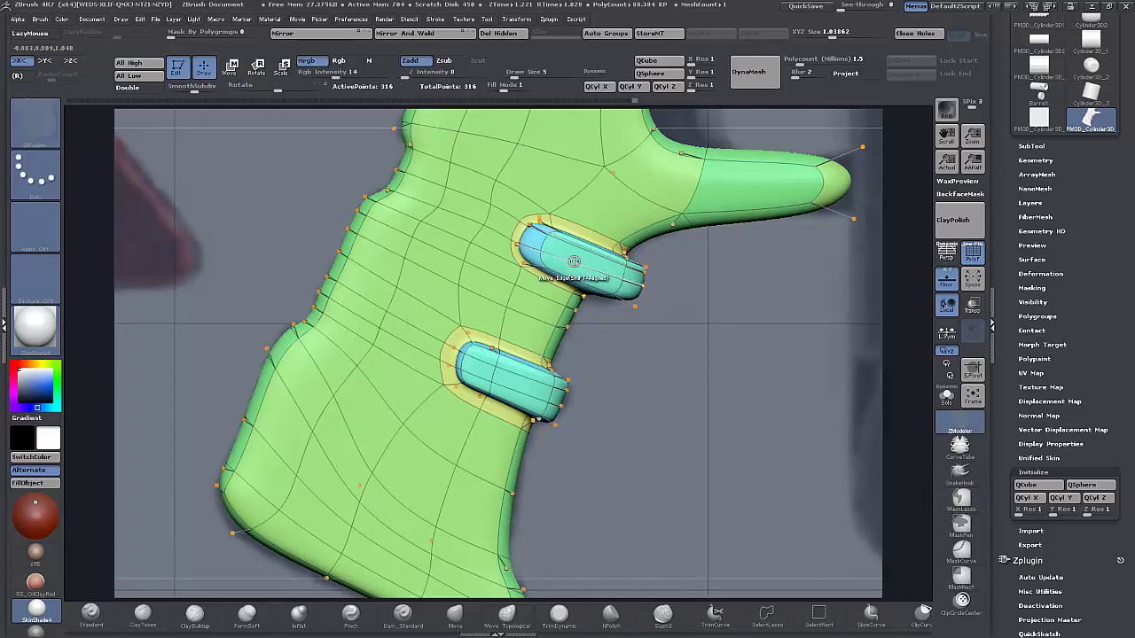
key("space")
left_click(544, 256)
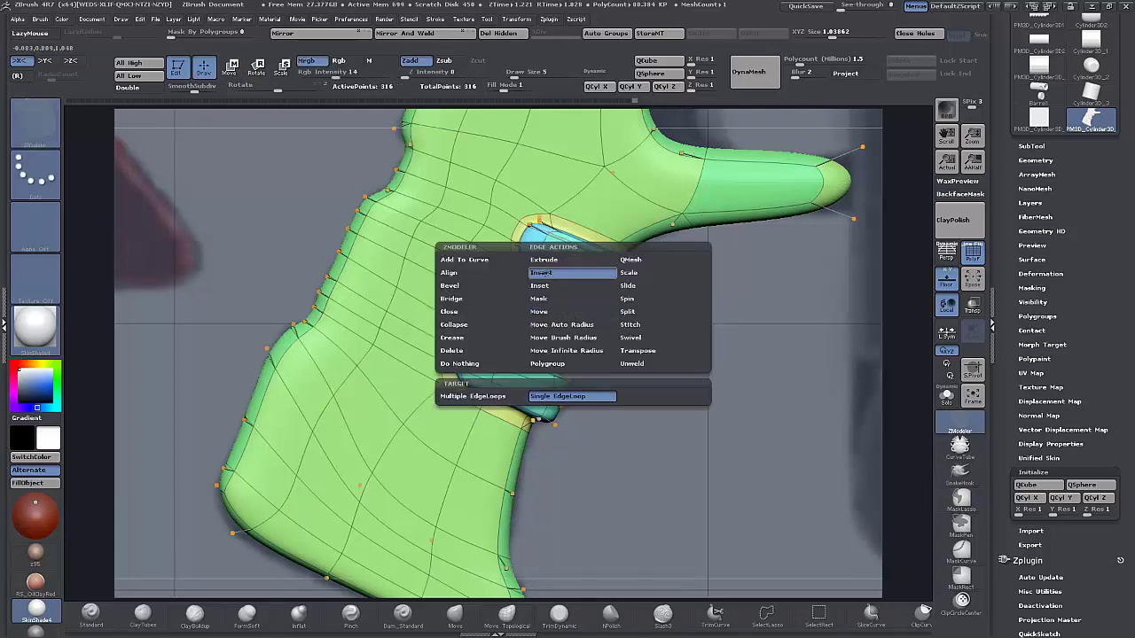
left_click(562, 261)
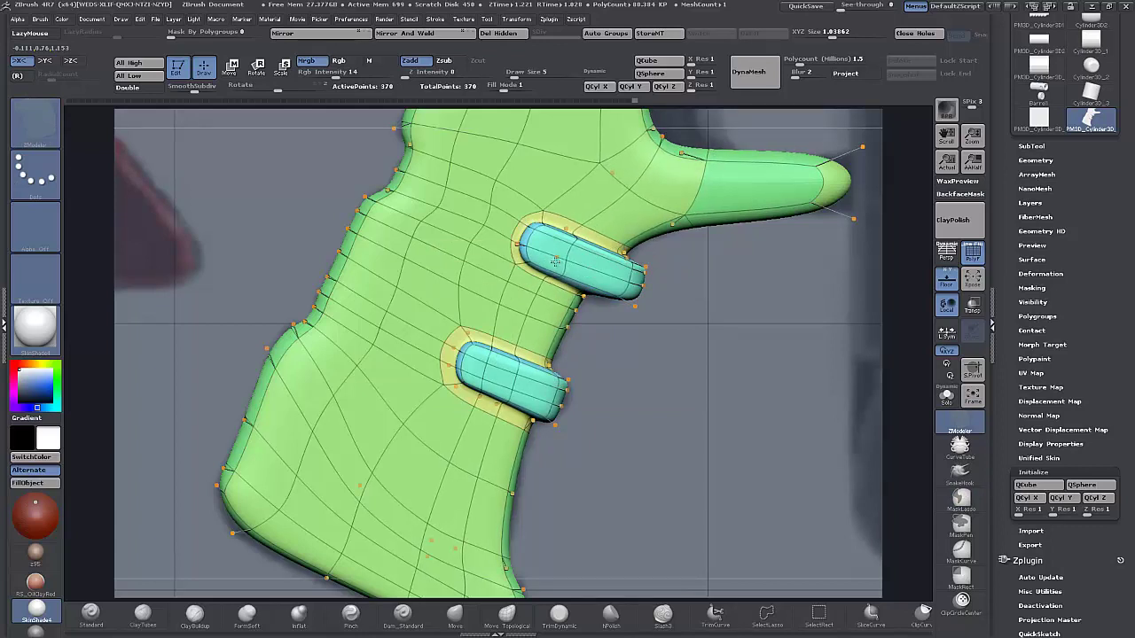
Mask all but the inner corner where the grip meets the front prong, nudge it slightly with Transpose Move, and clear the mask.
left_click_drag(773, 303, 714, 449)
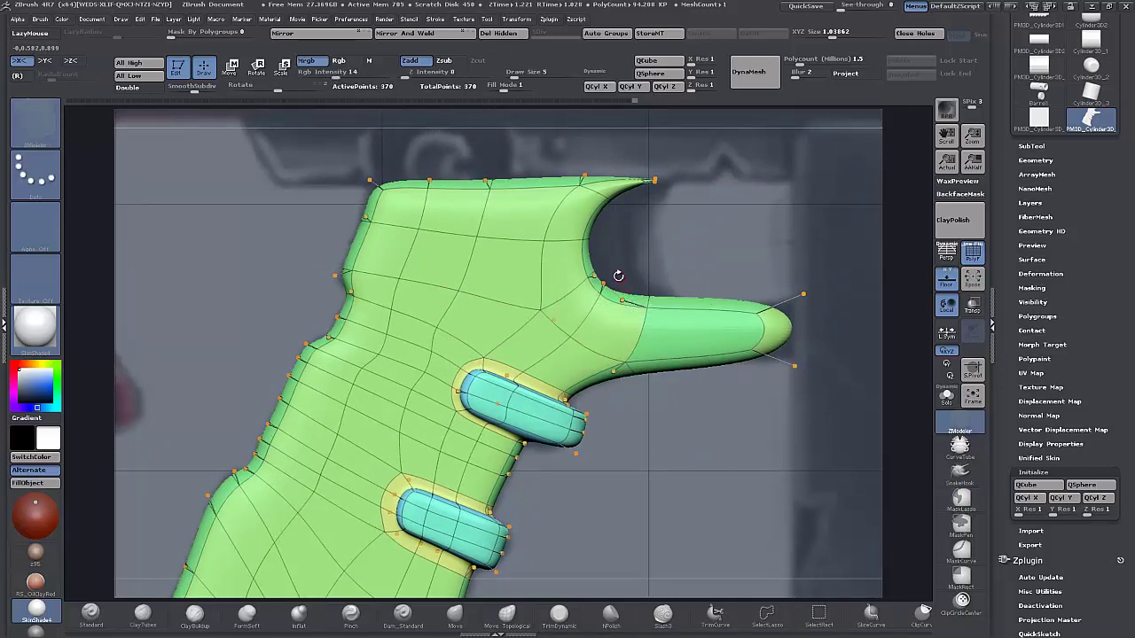
key("ctrl")
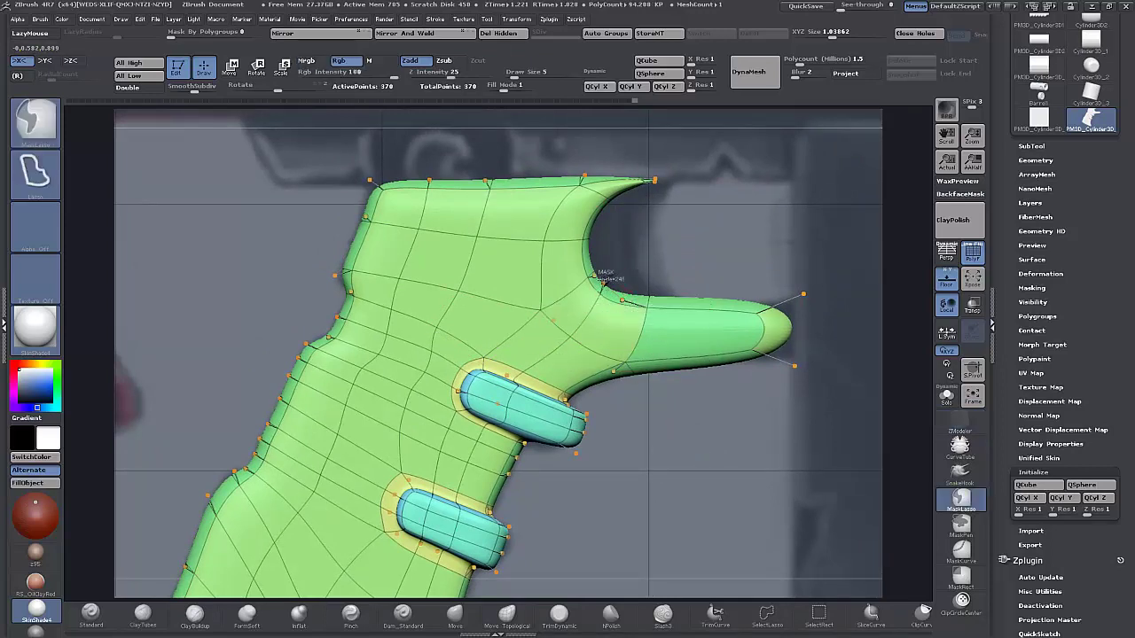
left_click(635, 274, "ctrl")
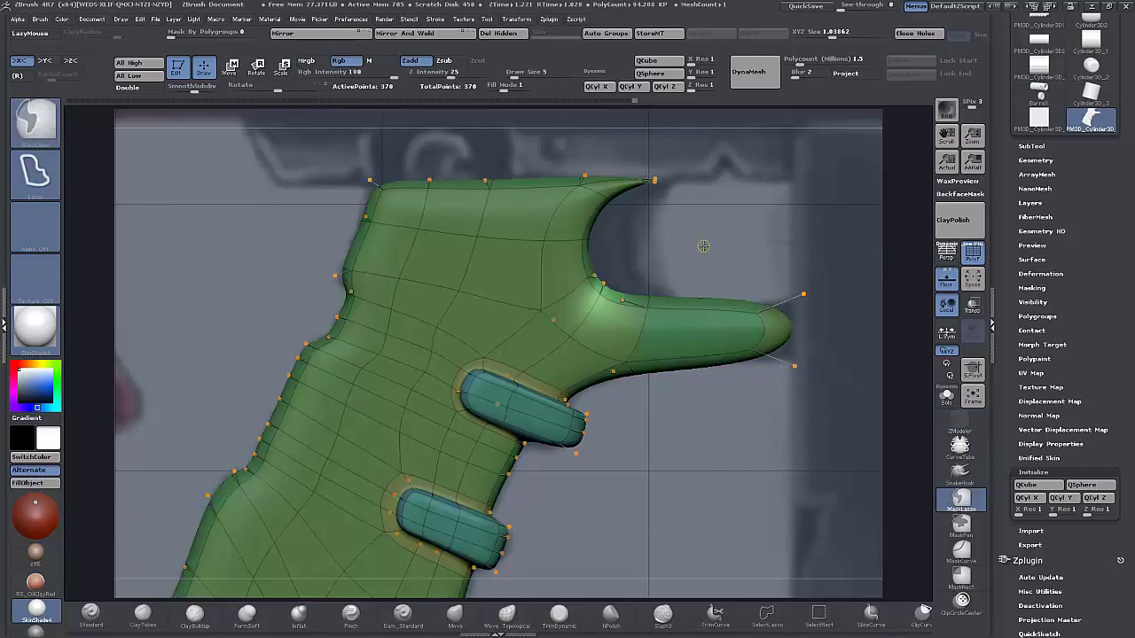
key("w")
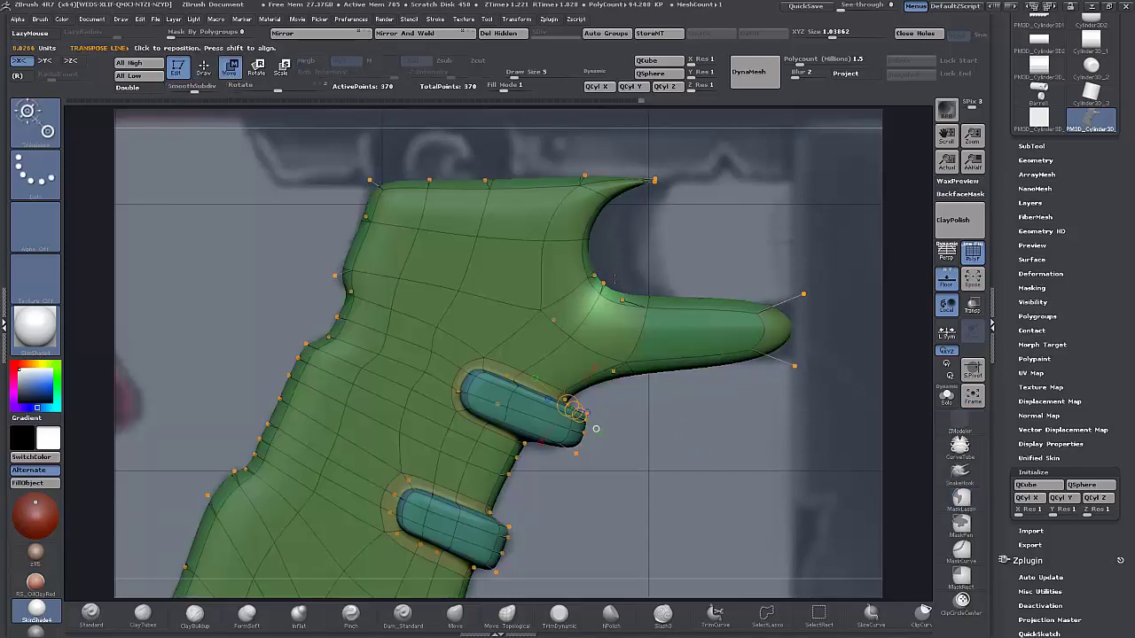
mouse_move(602, 282)
left_mouse_down()
mouse_move(669, 271)
mouse_move(704, 227)
left_mouse_up()
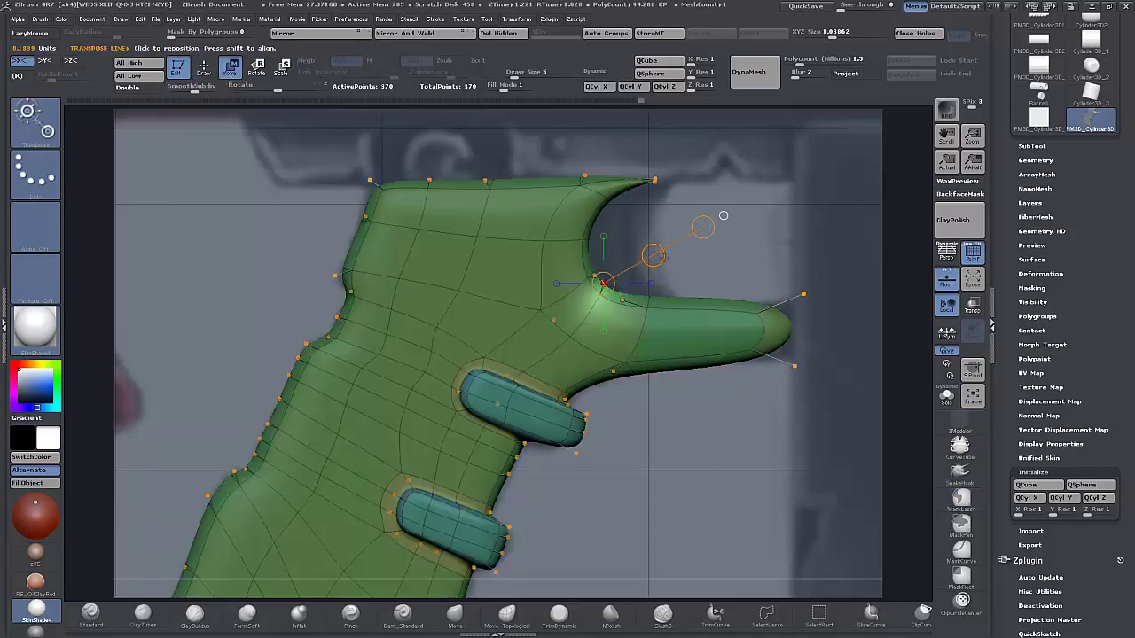
left_click_drag(655, 256, 655, 256)
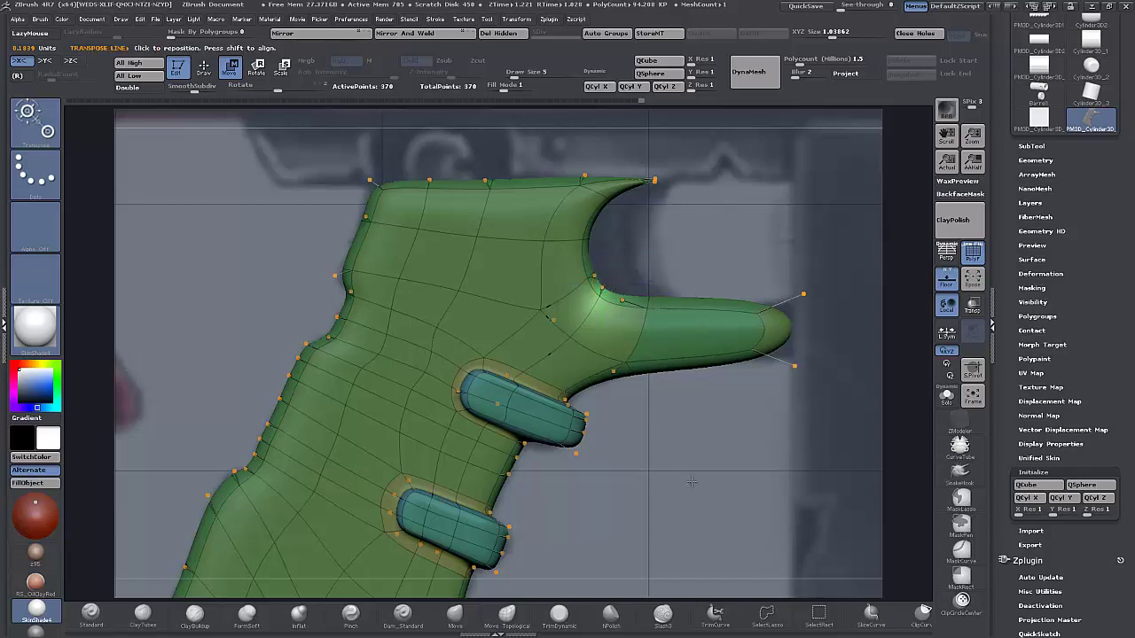
left_click_drag(691, 482, 722, 351, "alt")
left_click_drag(656, 385, 699, 432, "ctrl")
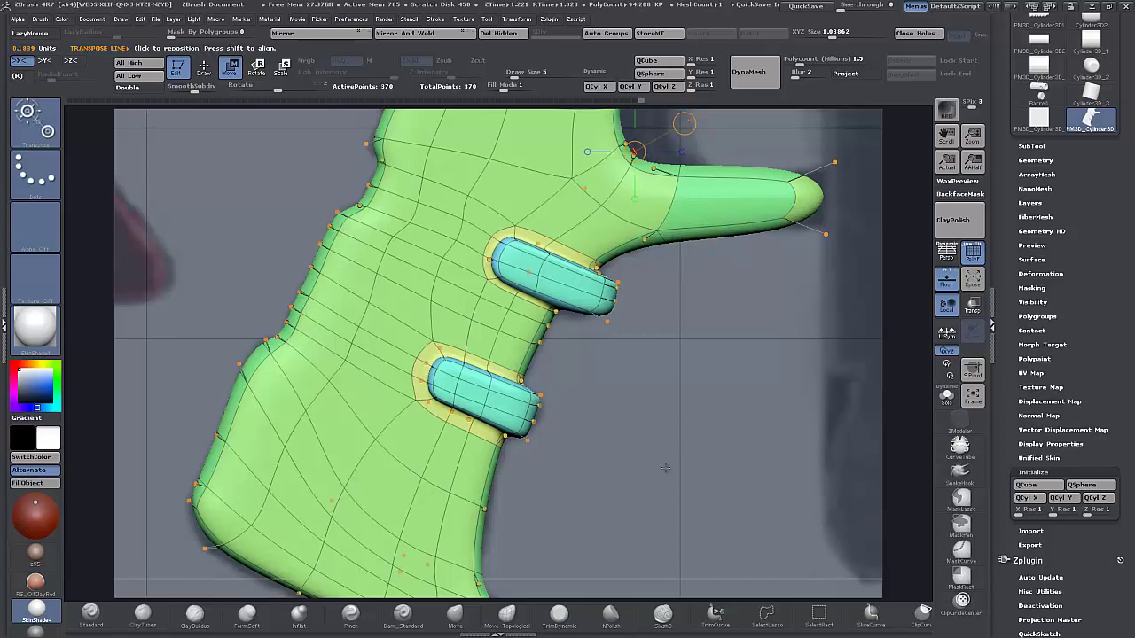
Set the floor fill mode to 3 and mark the polygons covering the reference's recess at the grip's upper back.
left_click_drag(666, 468, 689, 421, "alt")
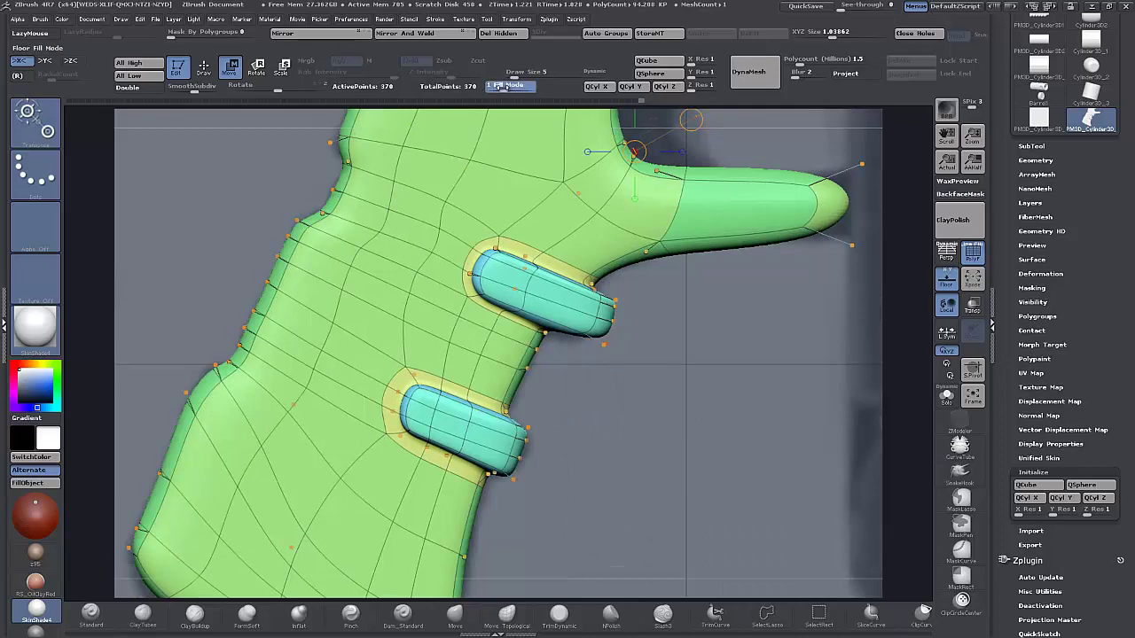
left_click(531, 89)
left_click_drag(206, 252, 279, 314, "alt")
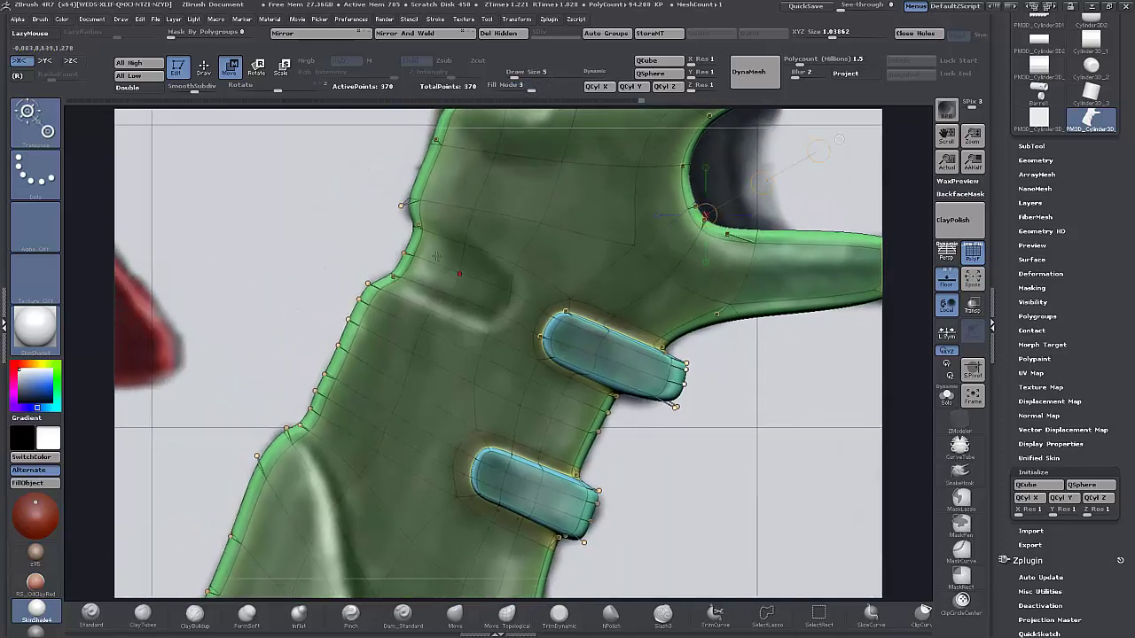
left_click(204, 68)
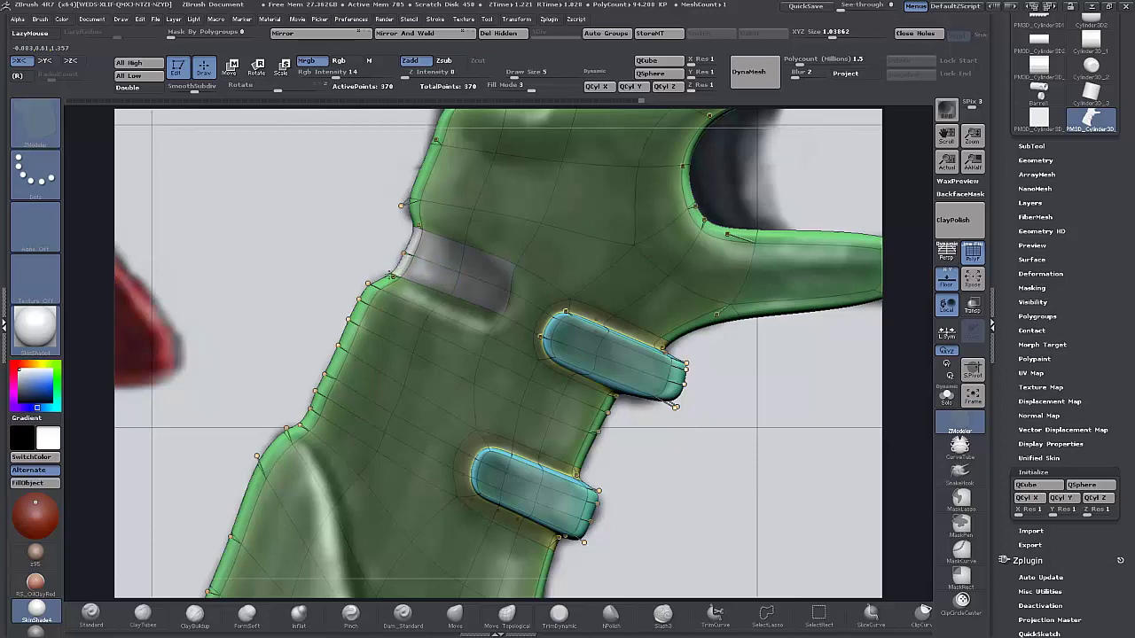
left_click_drag(694, 461, 711, 479)
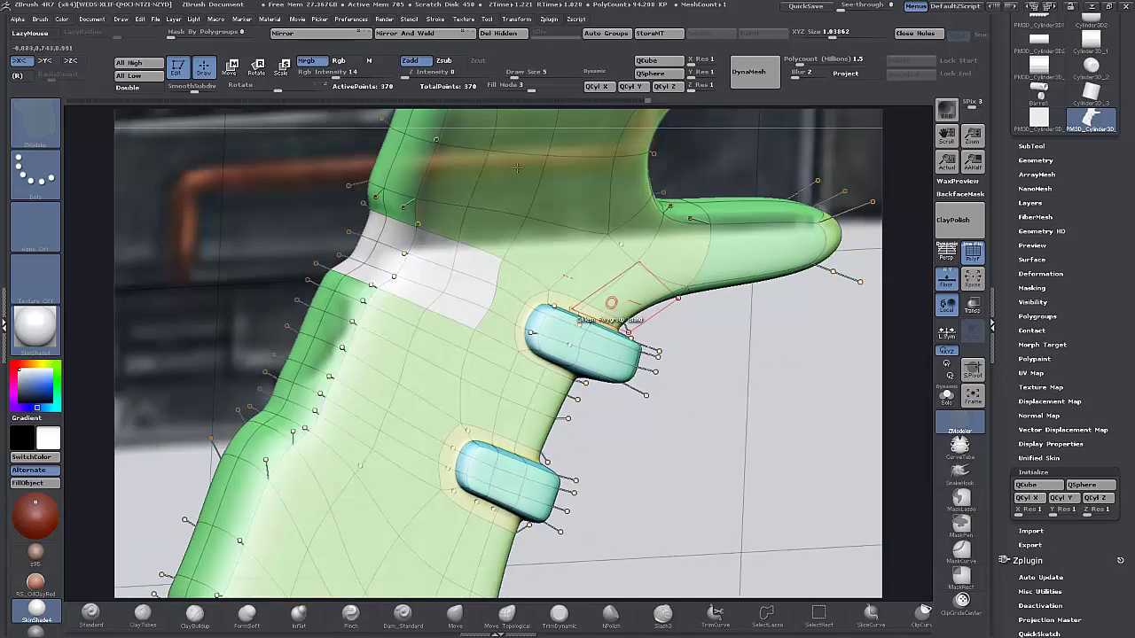
Set the floor fill mode to 1, turn off dynamic subdivision, and inset the marked recess polygons as one region.
left_click(508, 92)
left_click_drag(506, 92, 503, 93)
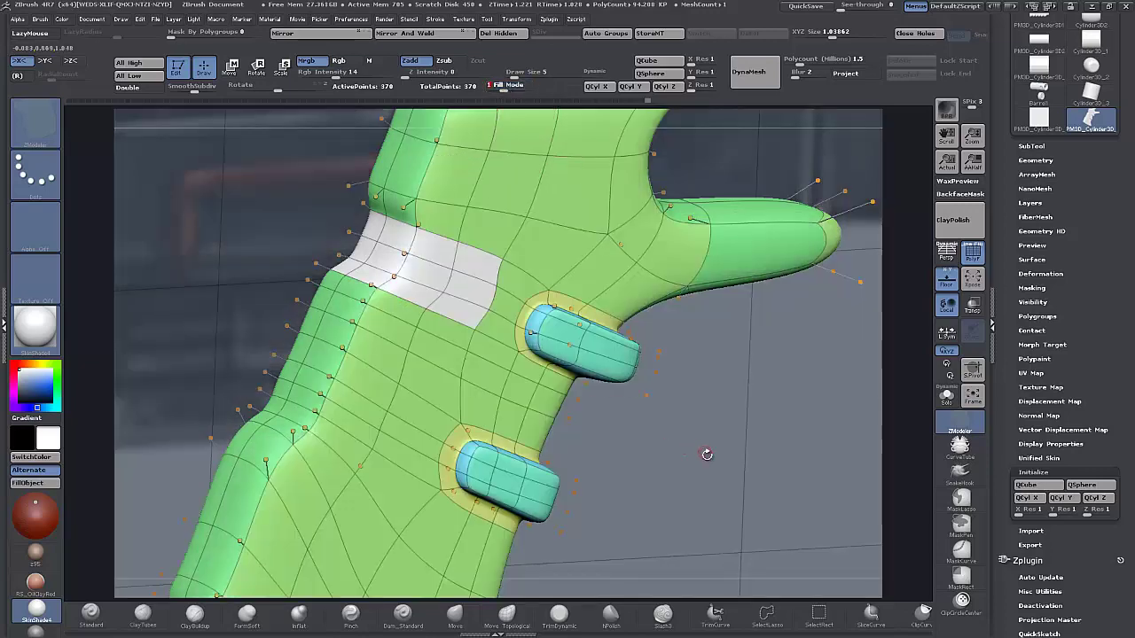
left_click_drag(707, 454, 691, 438)
key("shift+d")
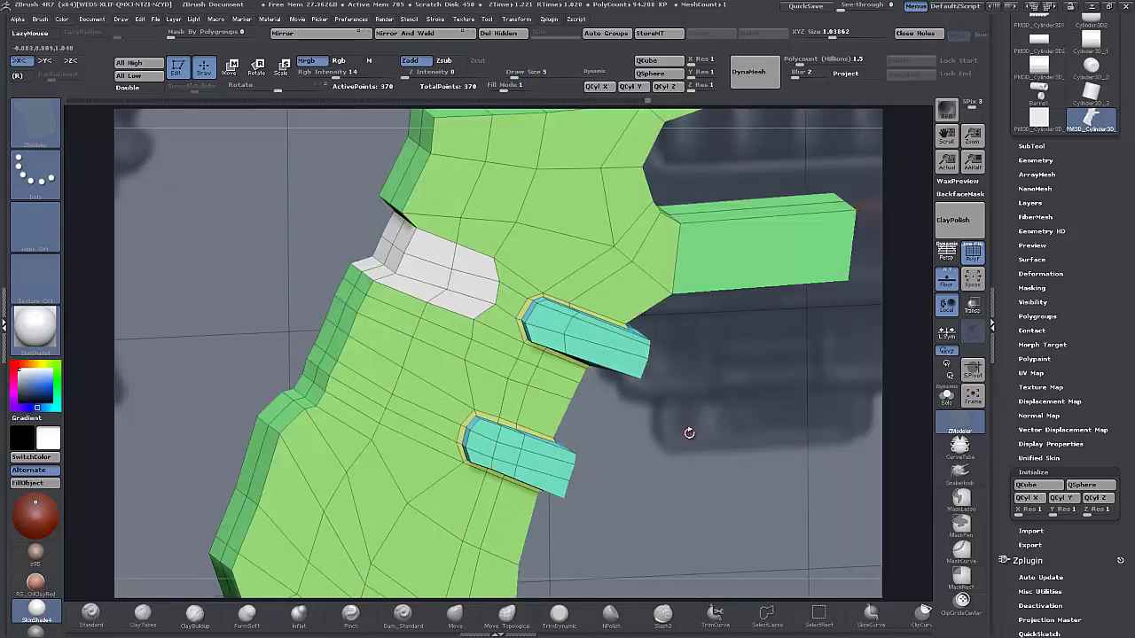
key("space")
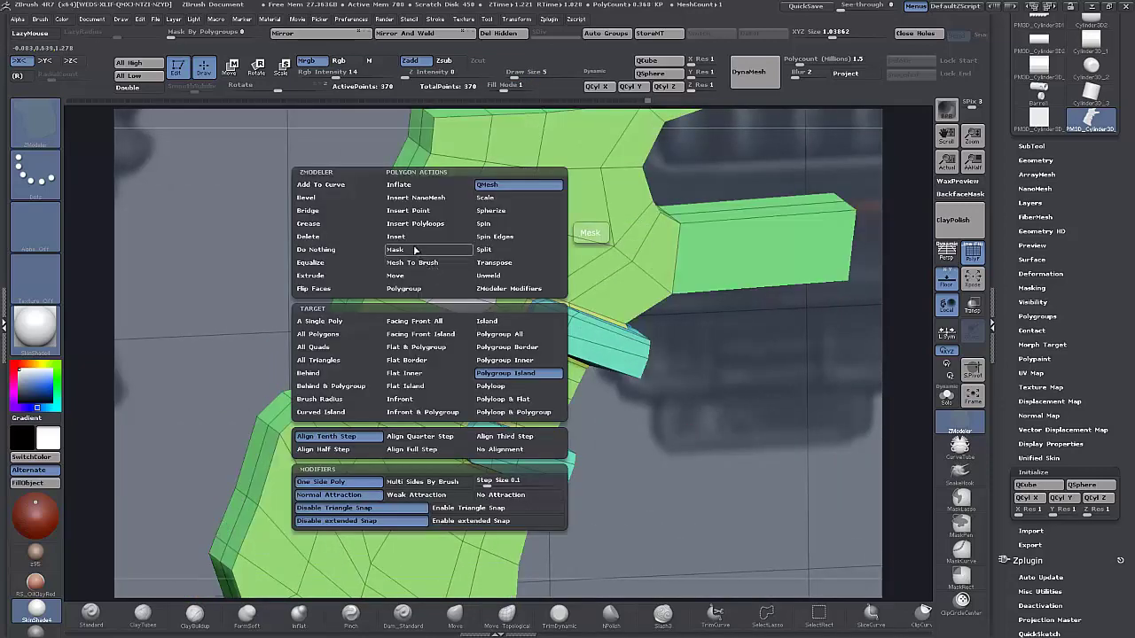
left_click(414, 238)
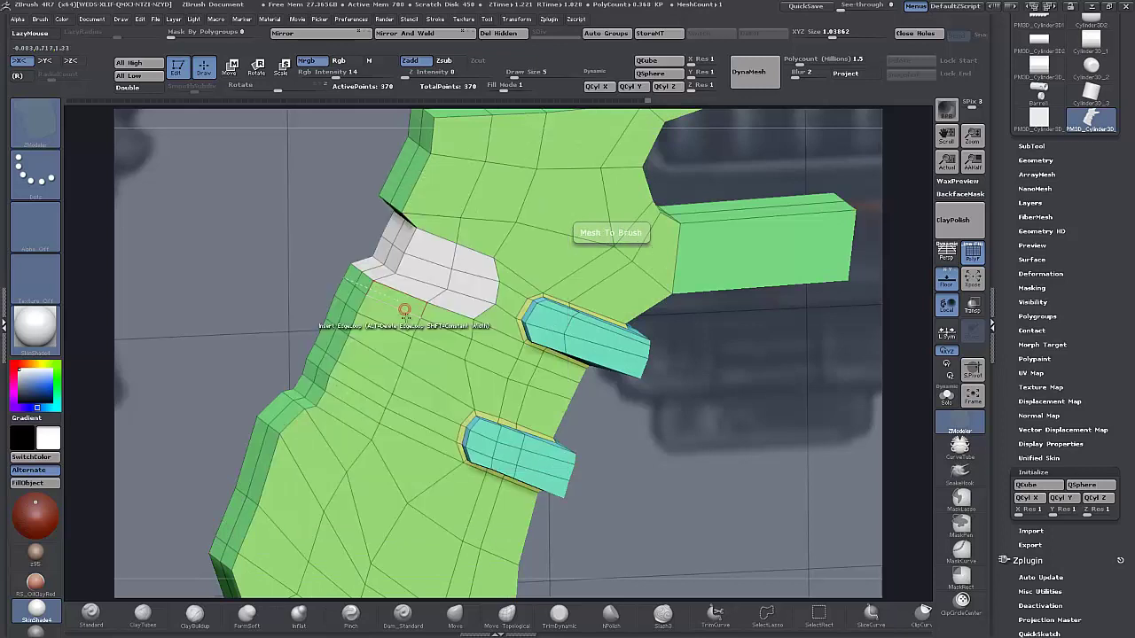
left_click_drag(405, 311, 448, 288)
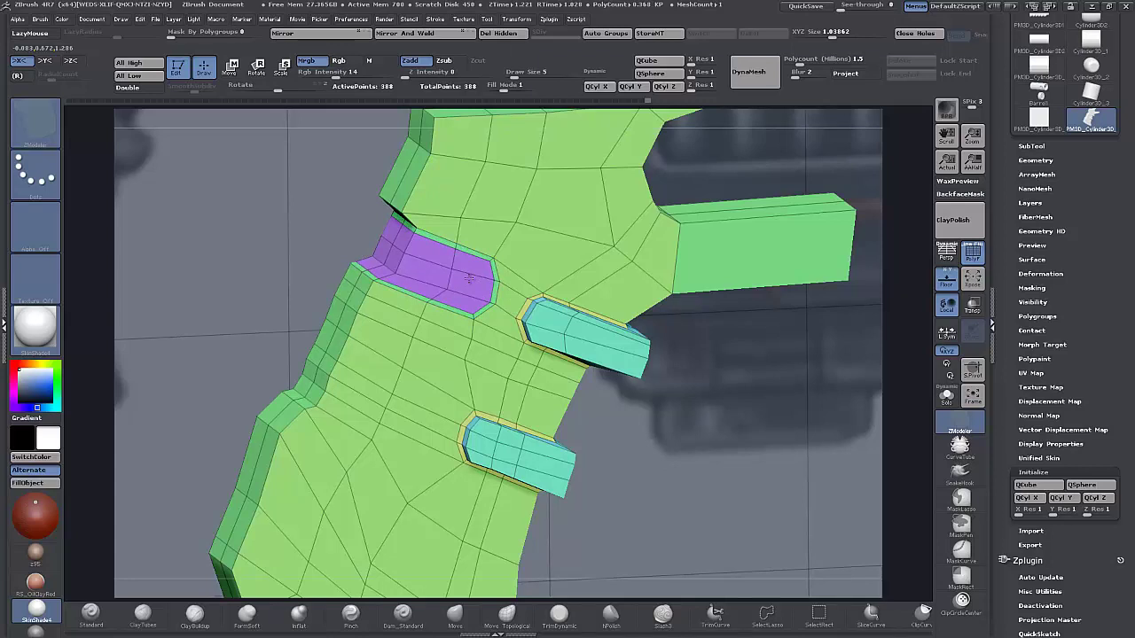
Push the inset recess polygons at the grip's upper back inward with QMesh.
key("space")
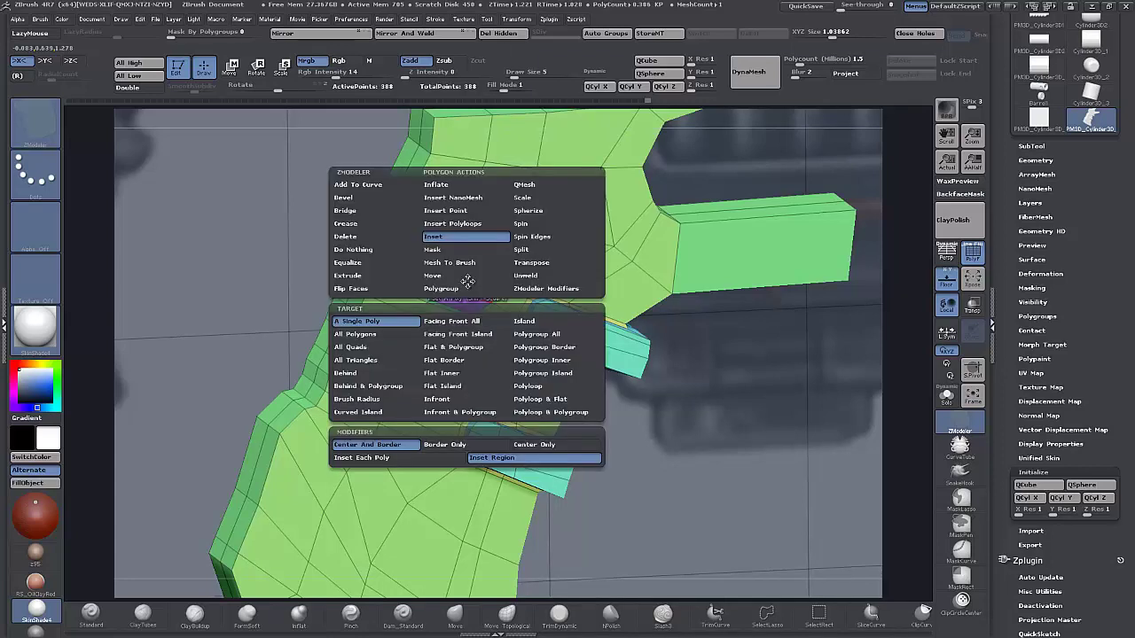
left_click(540, 189)
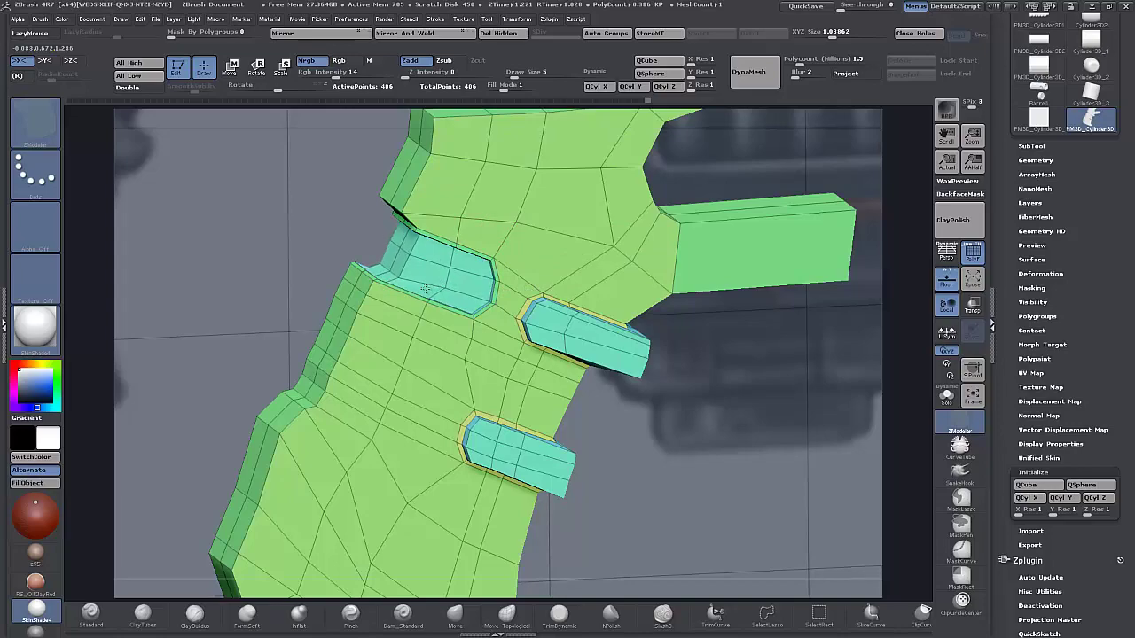
left_click_drag(678, 424, 706, 458)
Preview the grip with dynamic subdivision and the polyframe hidden, and examine the new recess and the finger ridges.
key("d")
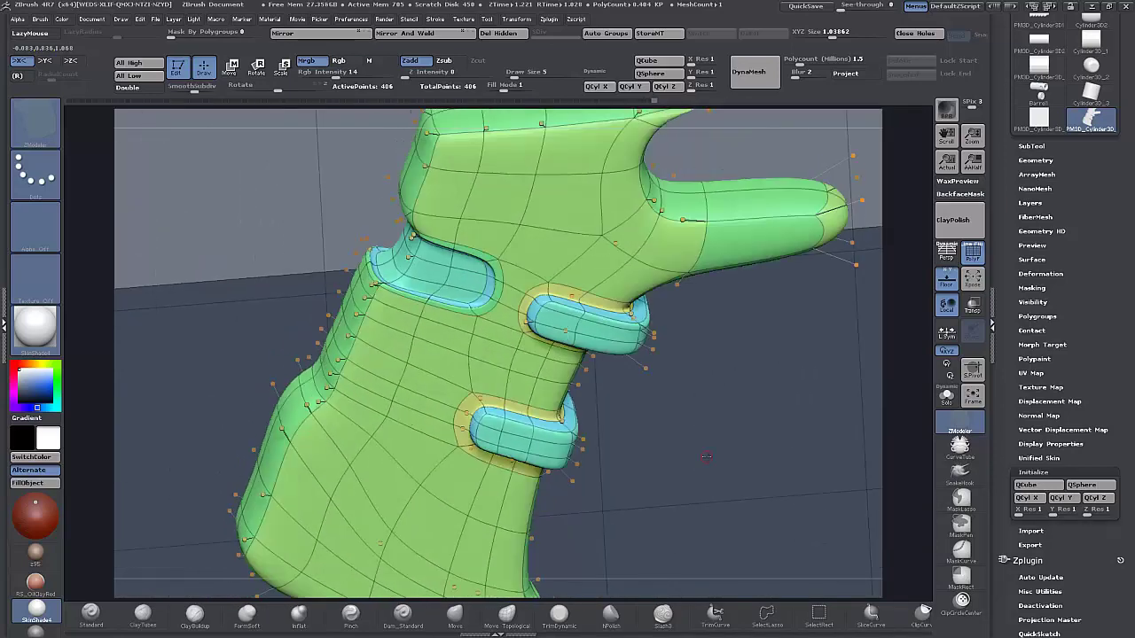
left_click(970, 259)
left_click_drag(726, 463, 706, 422, "alt")
left_click_drag(707, 422, 694, 398)
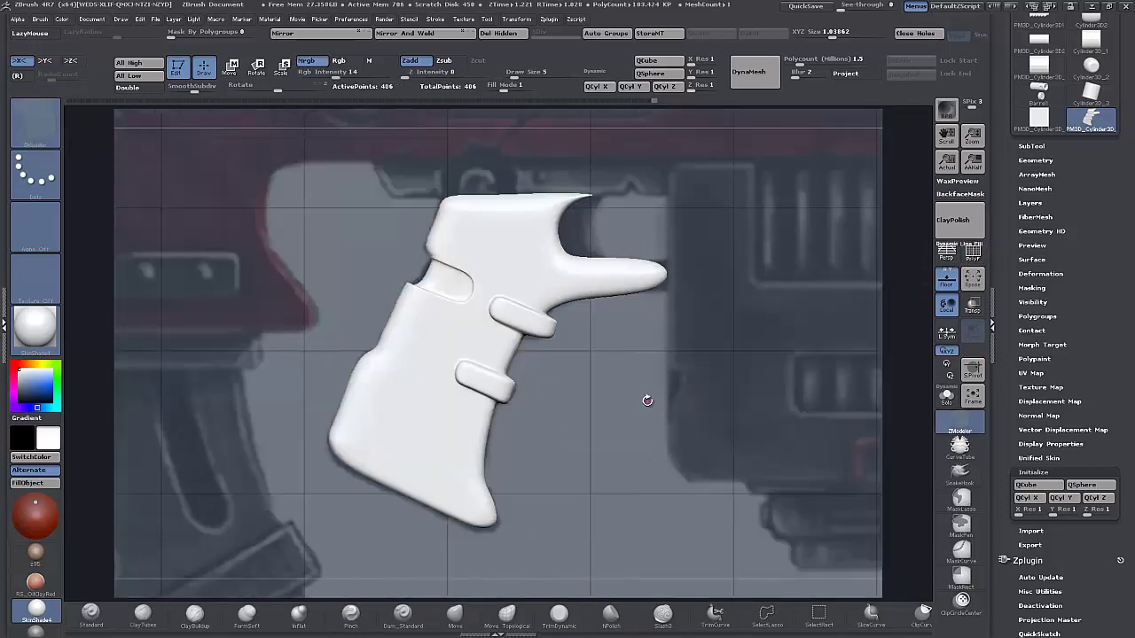
left_click_drag(604, 397, 611, 452)
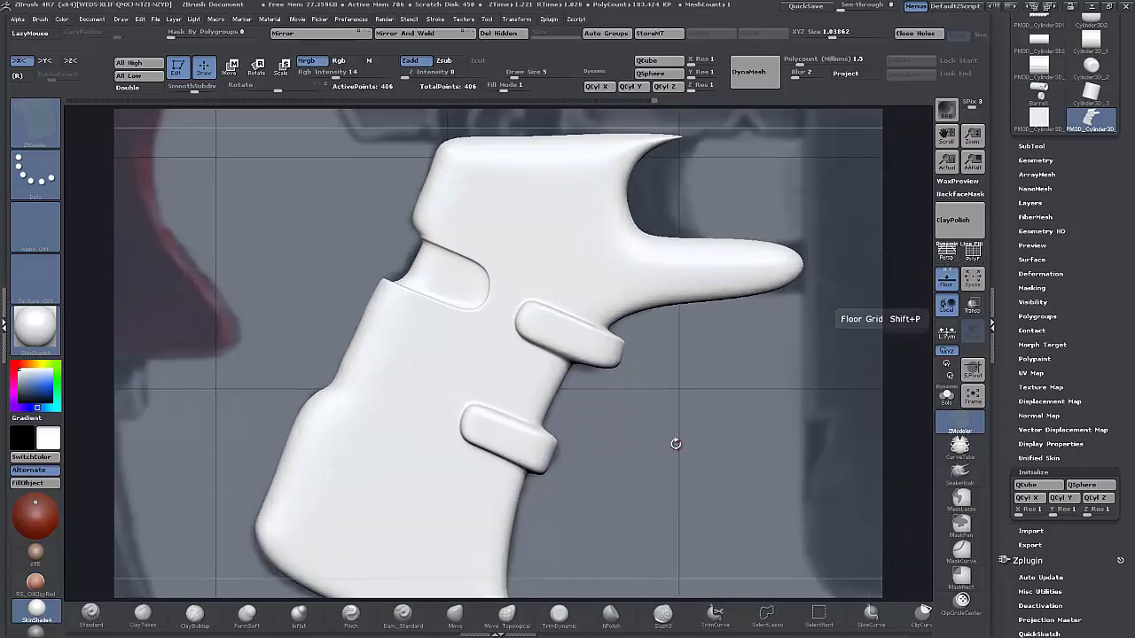
Show the polyframe and set the floor fill mode to 3 so the reference shows through the grip's base.
left_click(973, 252)
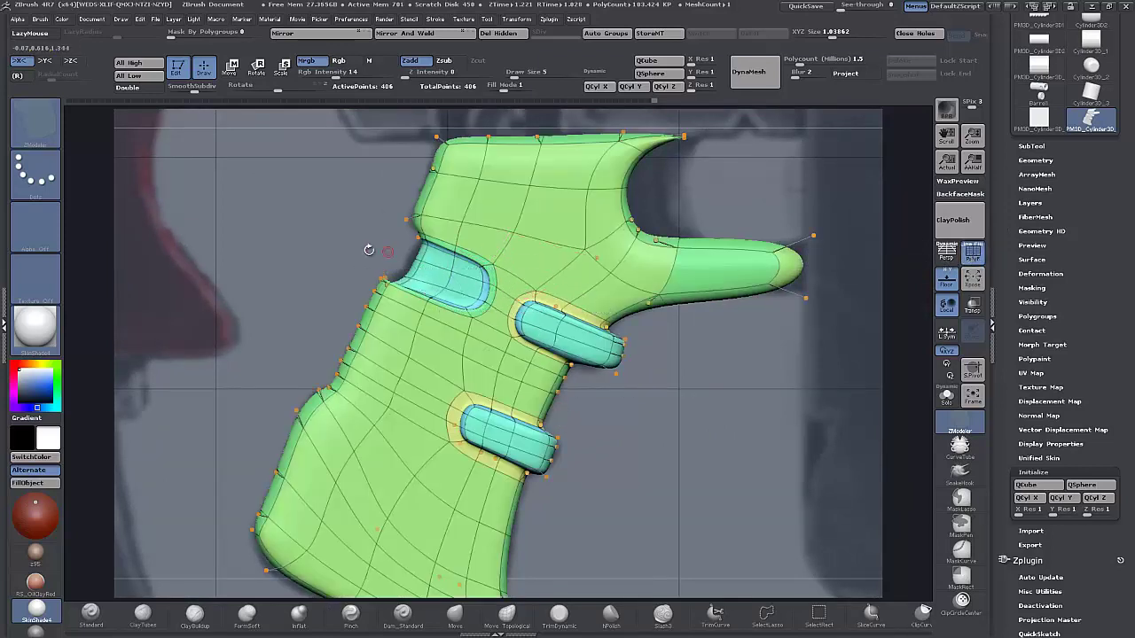
mouse_move(290, 233)
left_mouse_down("ctrl")
mouse_move(310, 267)
mouse_move(282, 241)
mouse_move(473, 222)
mouse_move(382, 250)
left_mouse_up("ctrl")
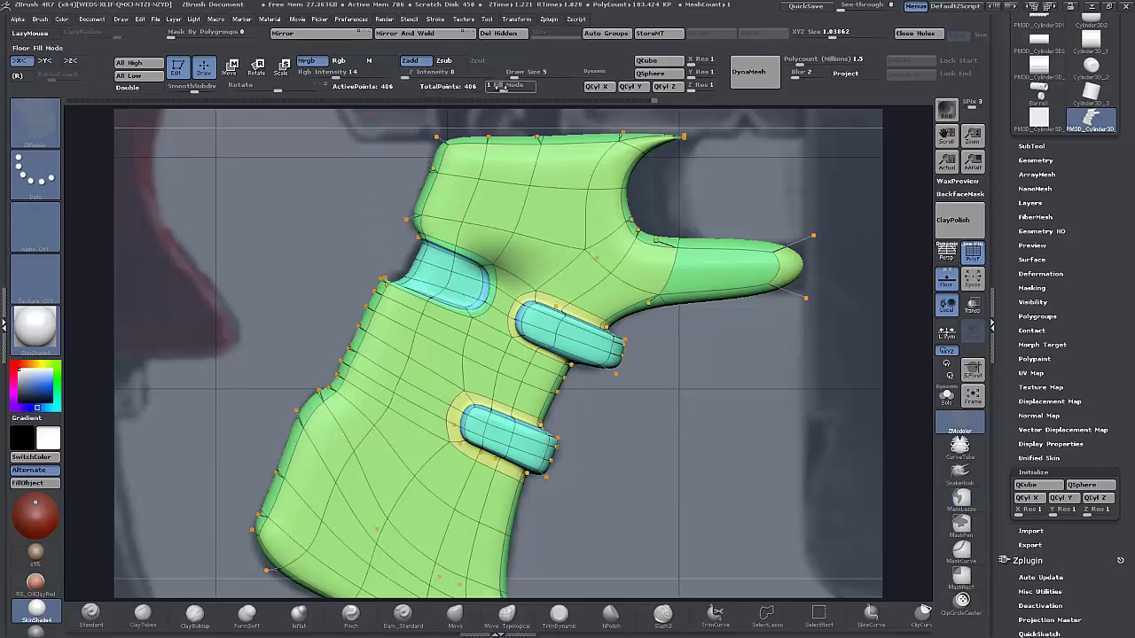
left_click_drag(498, 86, 530, 87)
left_click_drag(235, 305, 278, 259, "alt")
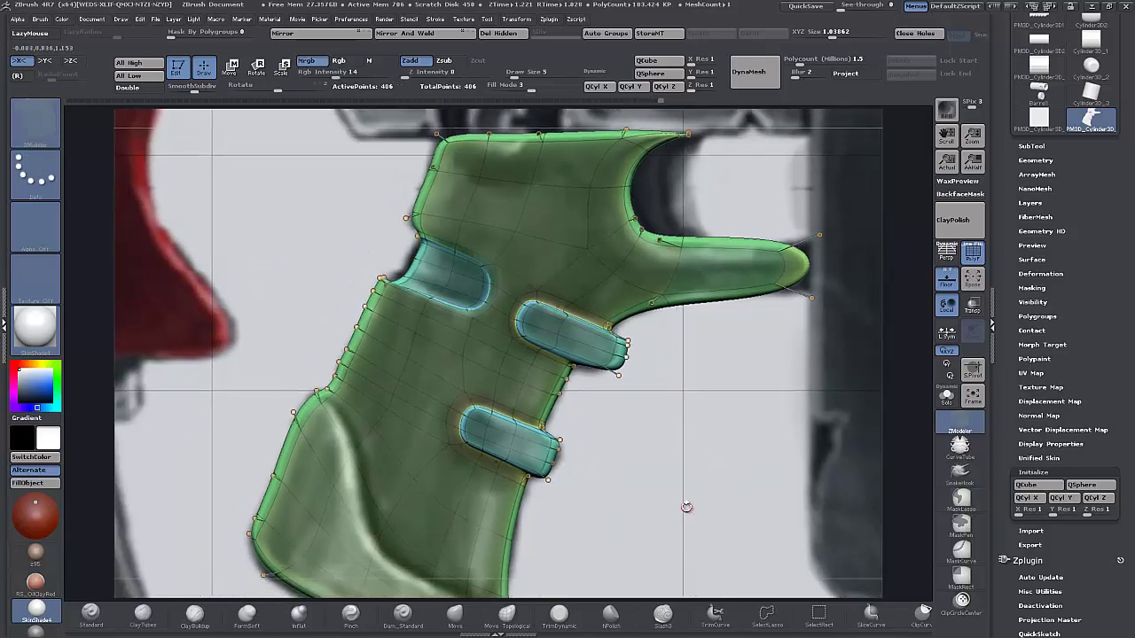
left_click_drag(686, 506, 702, 393, "alt")
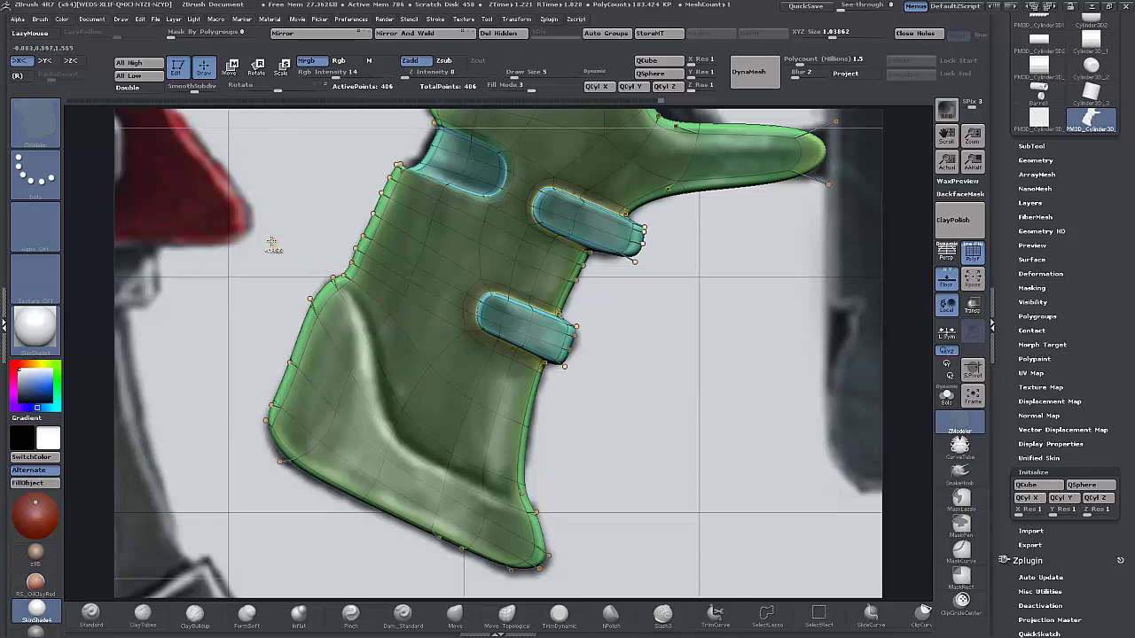
left_click_drag(337, 318, 309, 324, "alt")
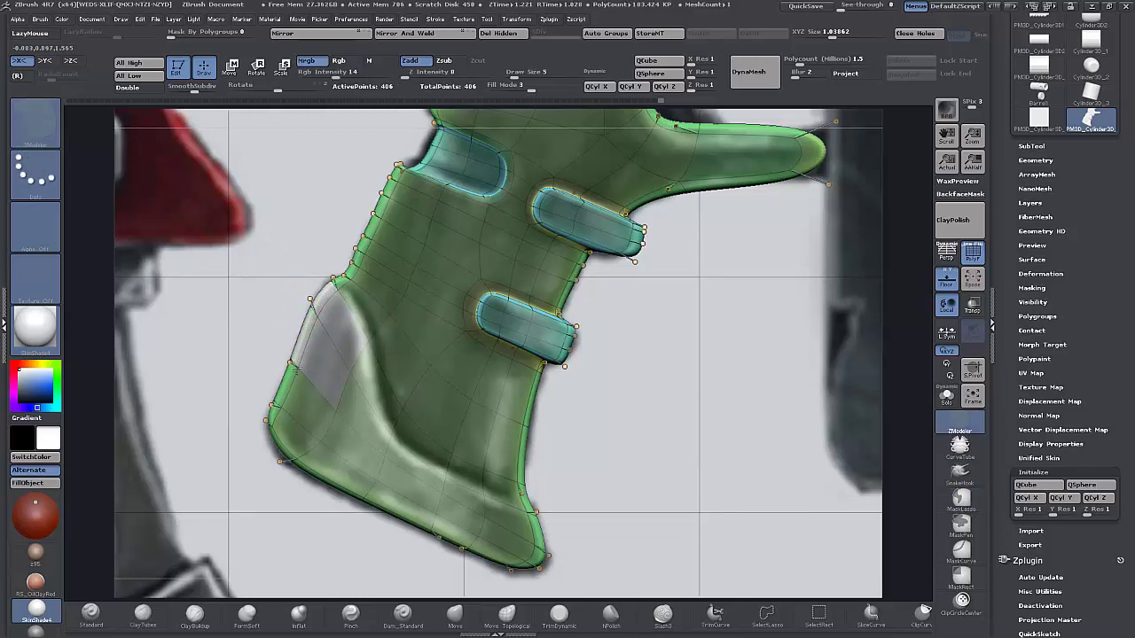
mouse_move(296, 369)
left_mouse_down("alt")
mouse_move(278, 411)
mouse_move(386, 494)
mouse_move(452, 520)
mouse_move(463, 539)
left_mouse_up("alt")
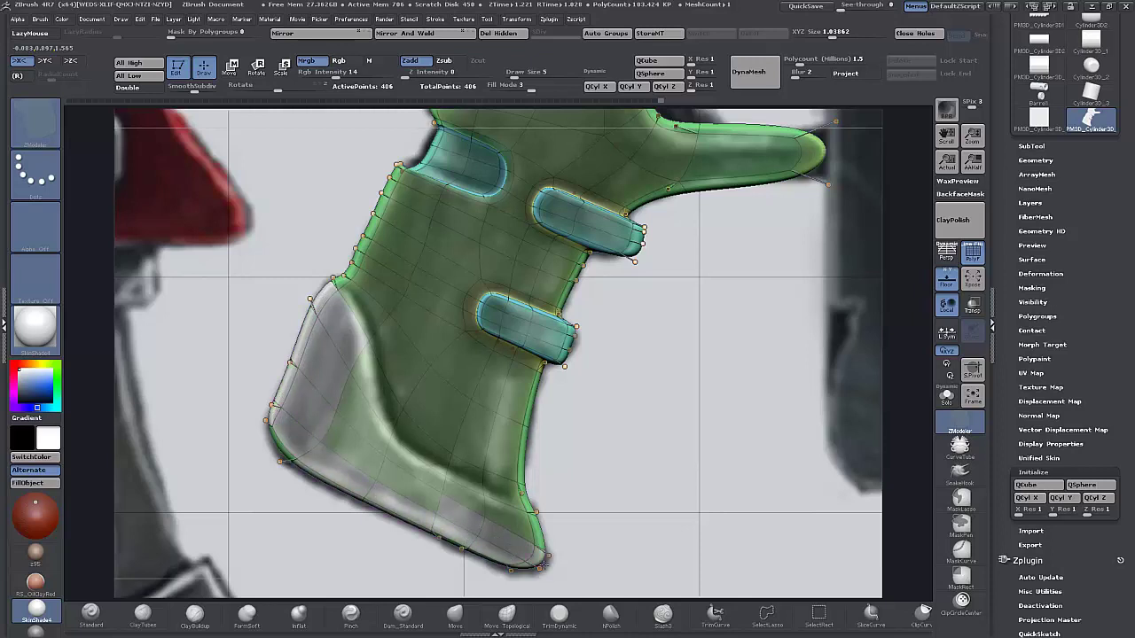
left_click_drag(543, 564, 529, 529, "alt")
left_click_drag(442, 495, 453, 490, "alt")
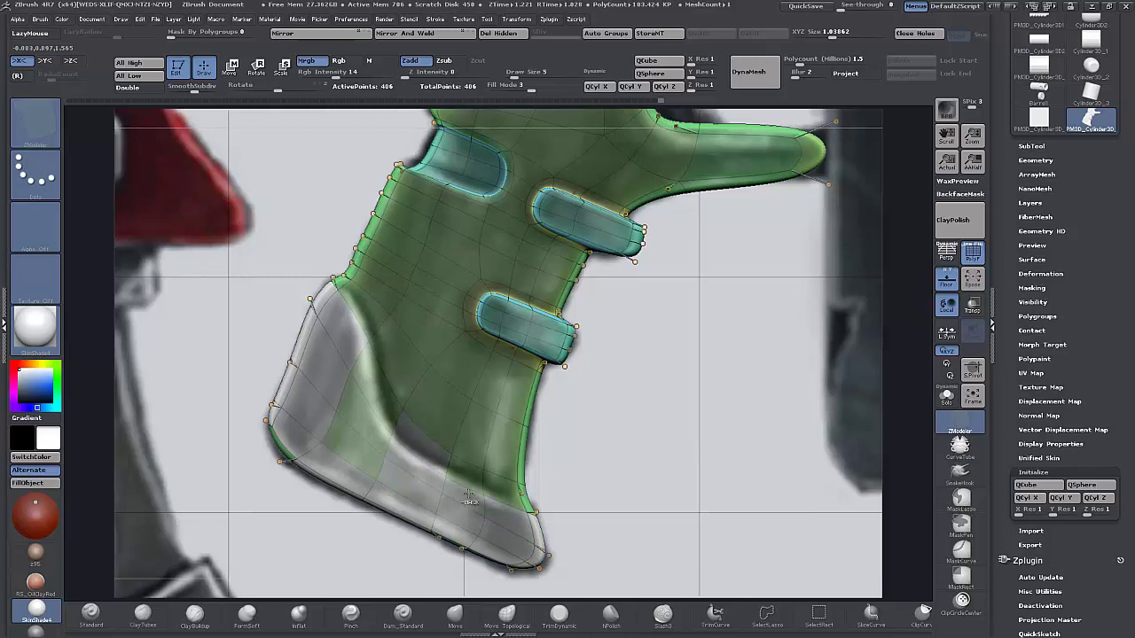
key("ctrl+z")
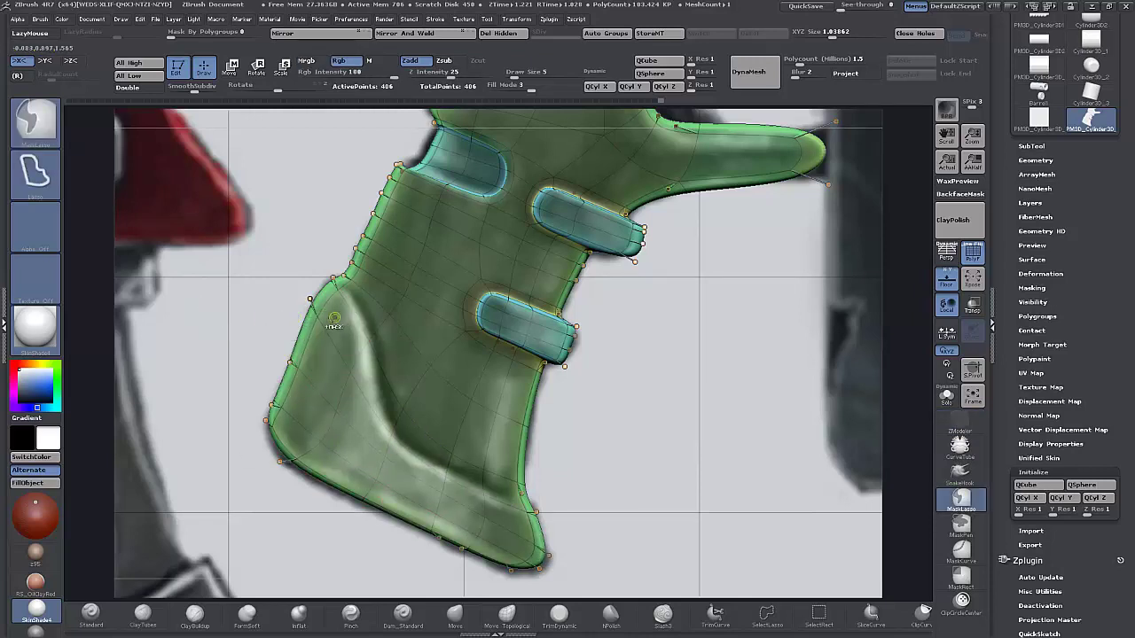
Mark the polygons of the reference's base pad, turn off dynamic subdivision, and insert an edge loop through the pad.
mouse_move(324, 300)
left_mouse_down("alt")
mouse_move(279, 443)
mouse_move(413, 516)
mouse_move(527, 561)
mouse_move(538, 549)
left_mouse_up("alt")
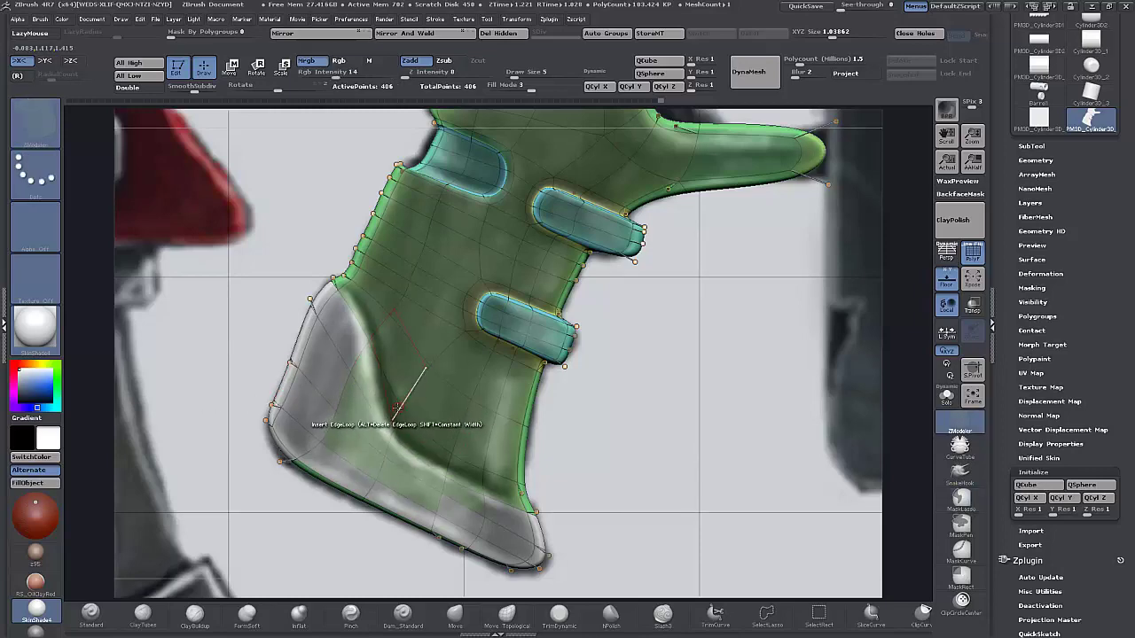
left_click_drag(618, 429, 626, 439, "alt")
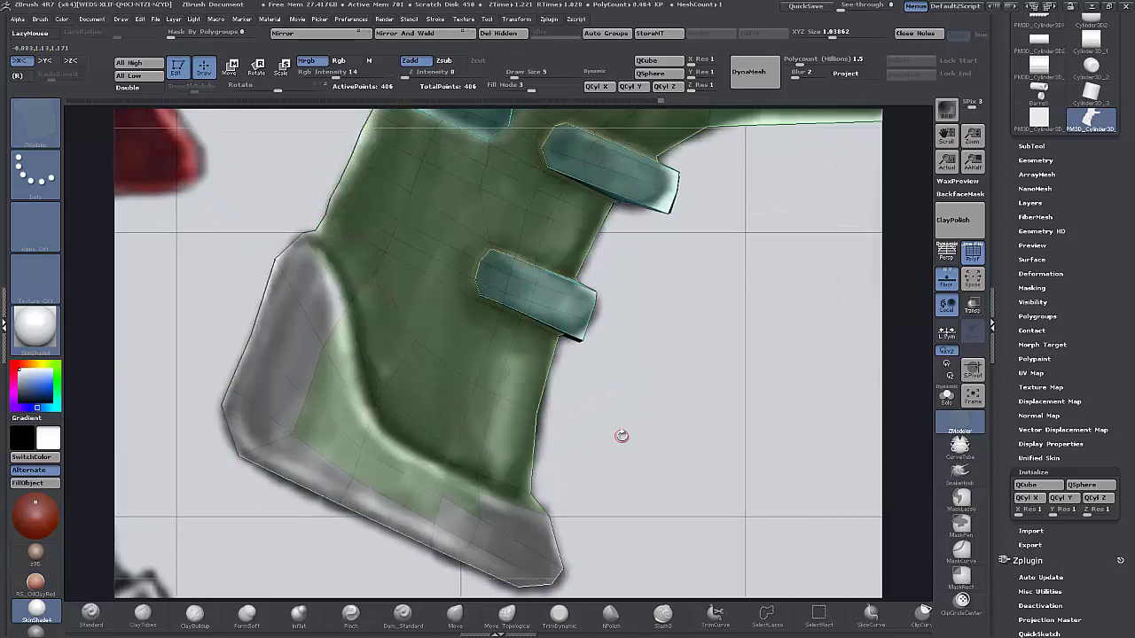
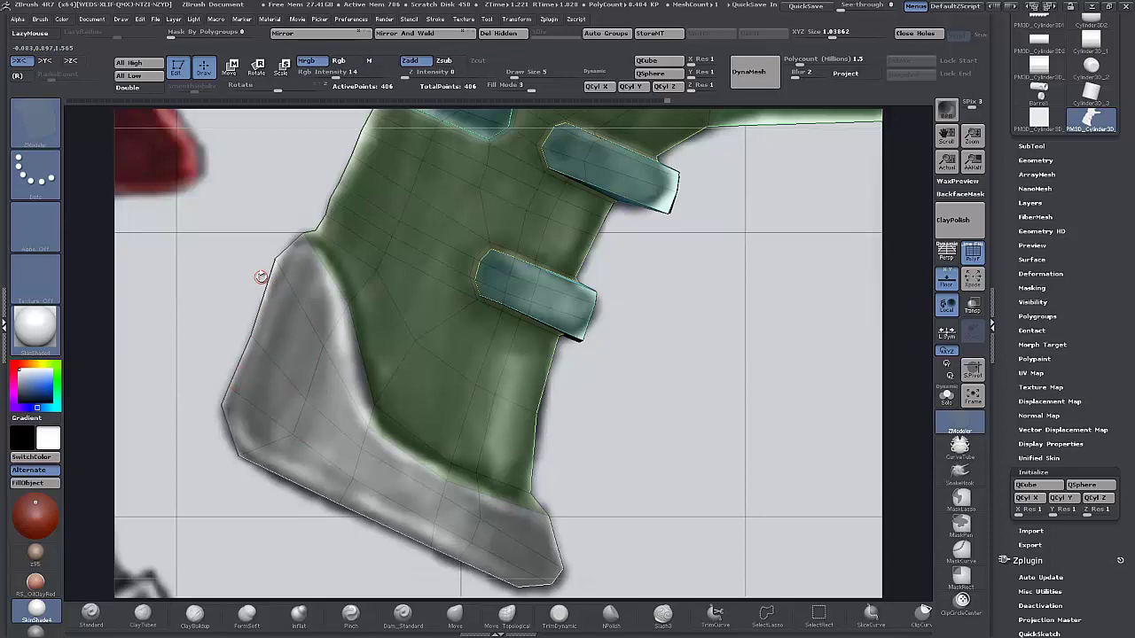
left_click(330, 272)
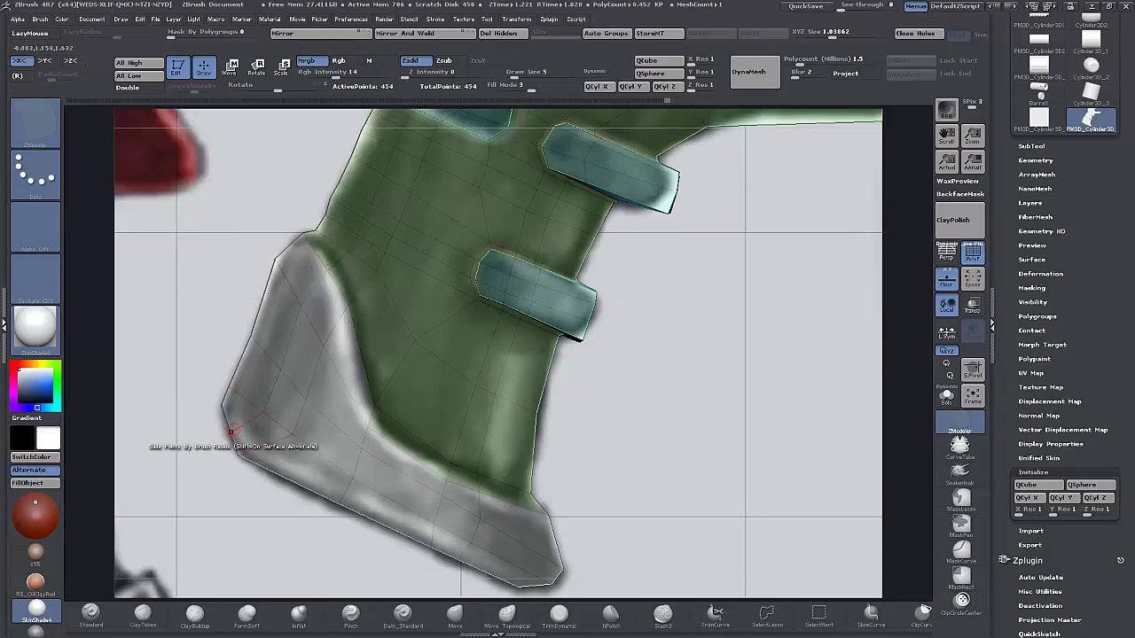
Isolate the base pad's lower back corner points with an inverted mask and move them outward to the reference outline.
key("ctrl")
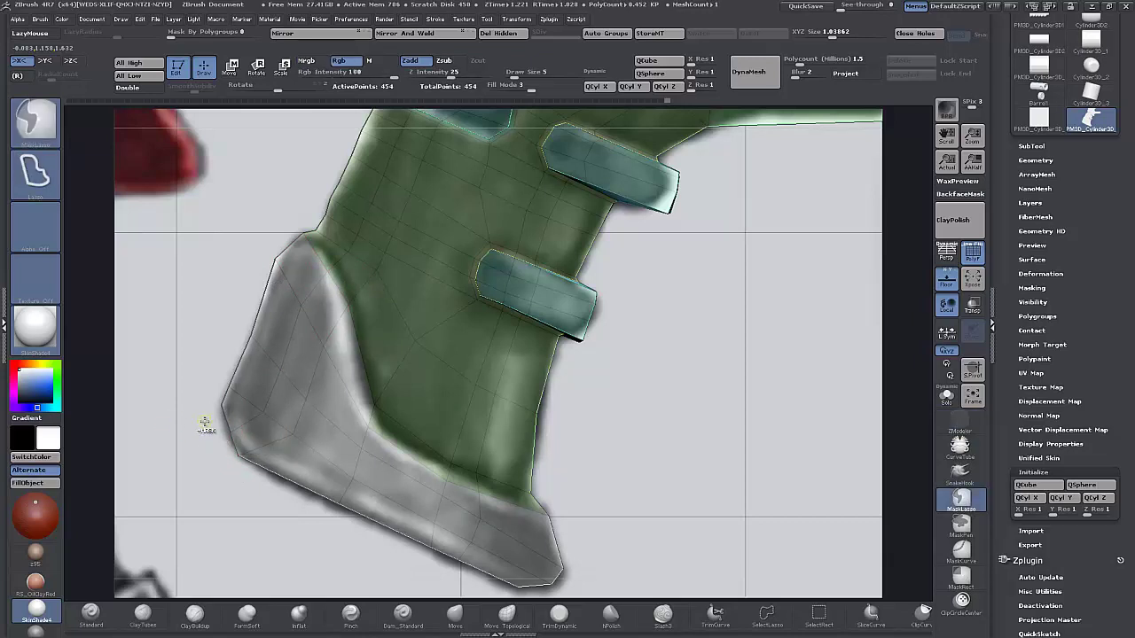
mouse_move(250, 439)
left_mouse_down("ctrl")
mouse_move(227, 419)
mouse_move(198, 438)
left_mouse_up("ctrl")
left_click(152, 395, "ctrl")
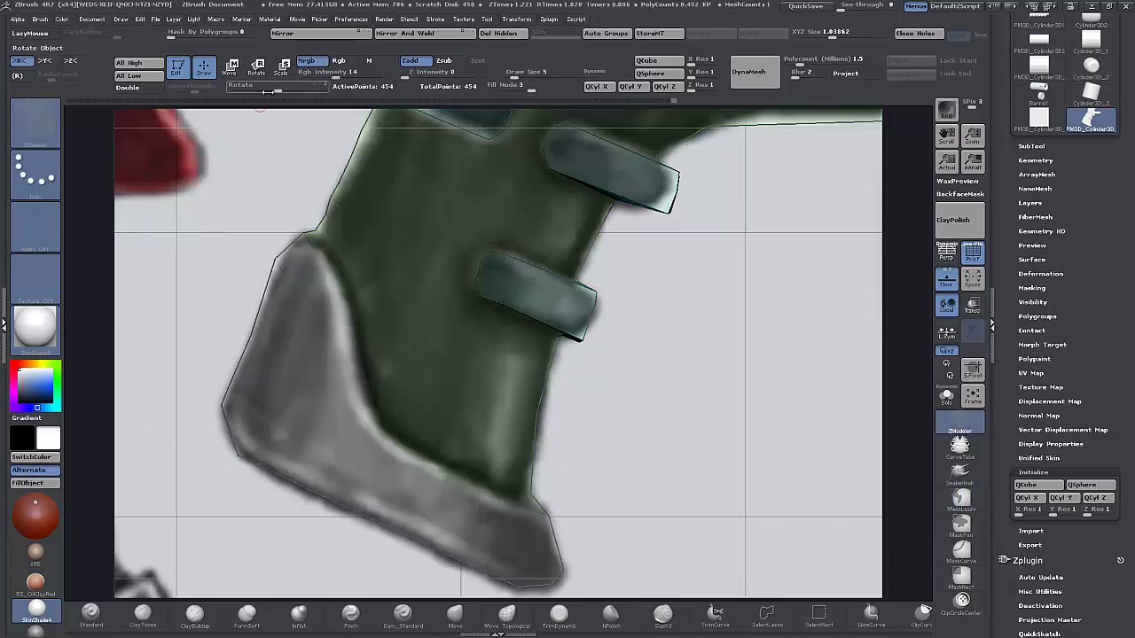
left_click(230, 74)
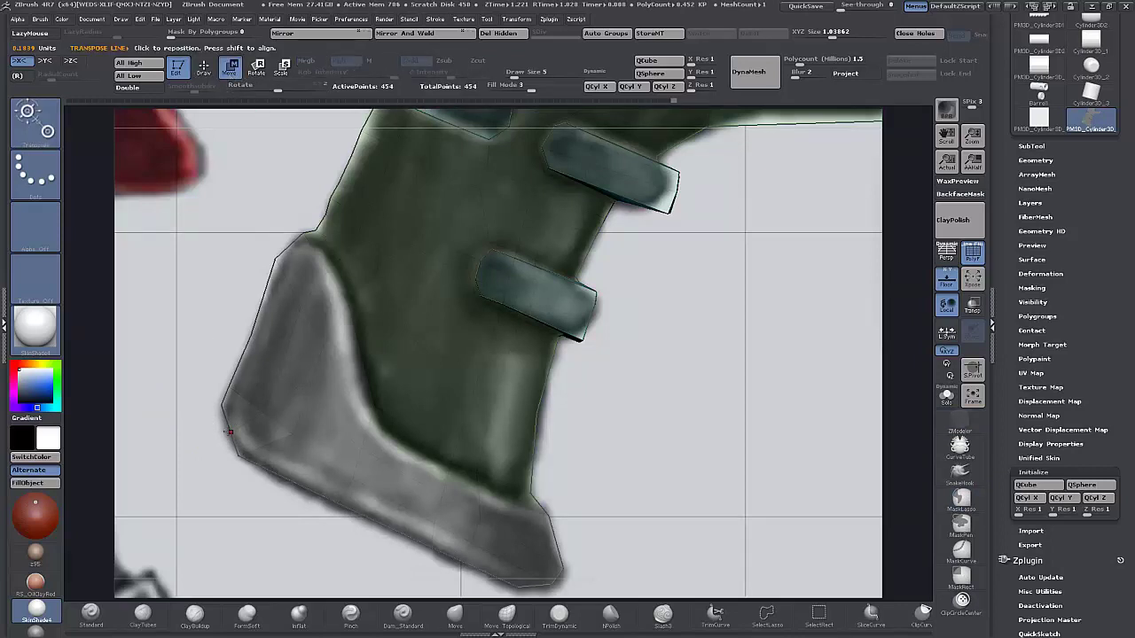
mouse_move(240, 415)
left_mouse_down()
mouse_move(150, 420)
mouse_move(194, 416)
left_mouse_up()
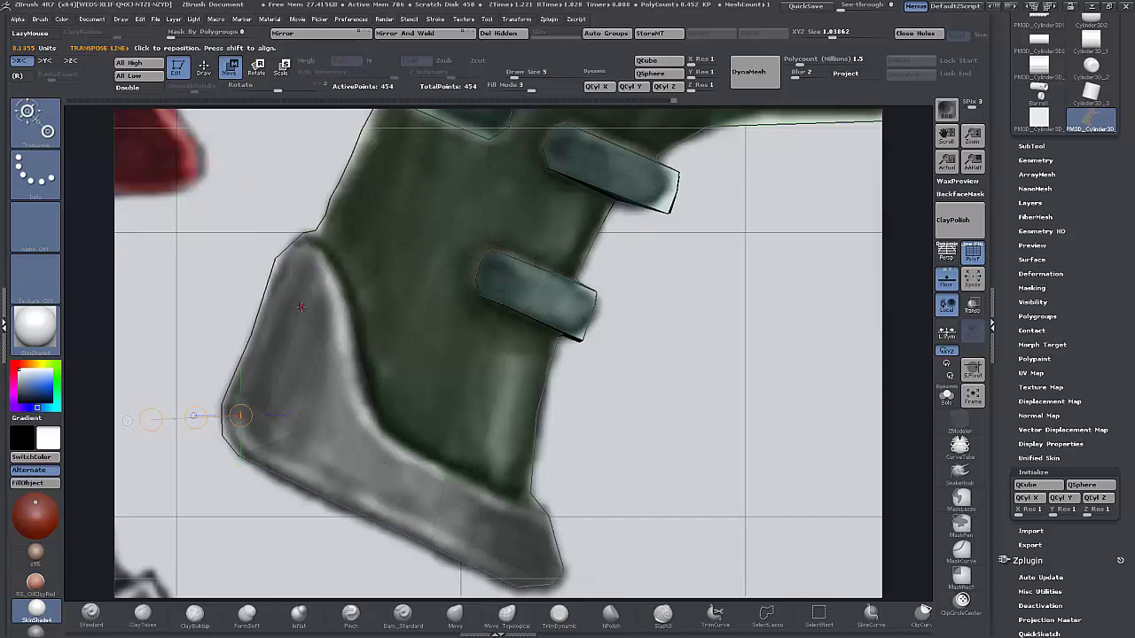
Isolate the base pad's upper back points with an inverted mask, adjust them with the Move transpose line, and clear the mask.
key("ctrl")
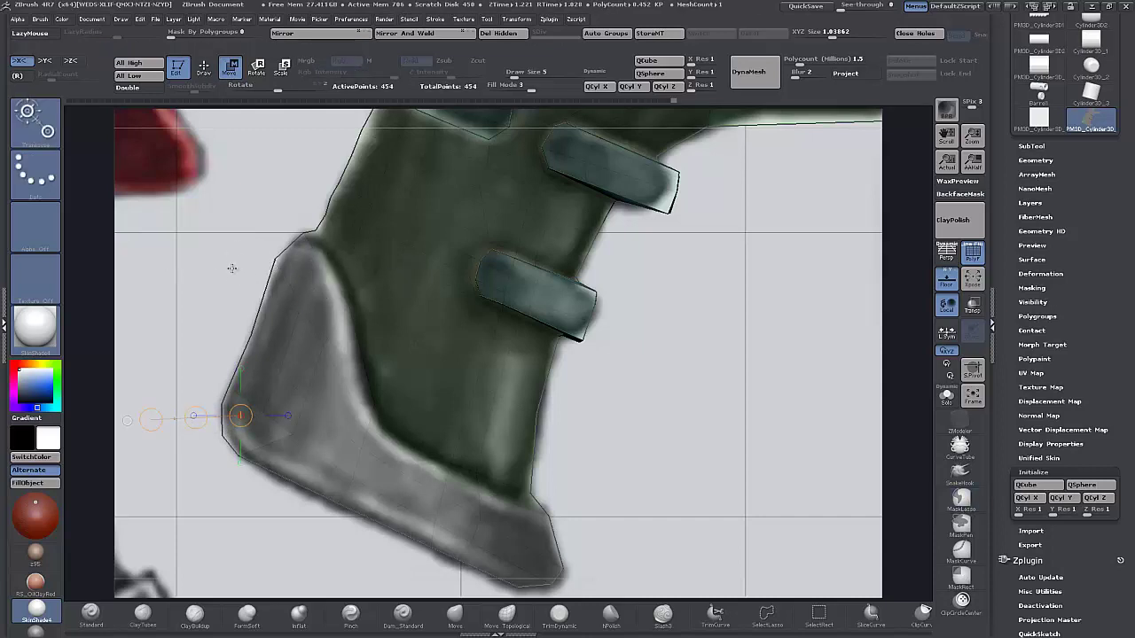
left_click_drag(236, 266, 203, 296, "ctrl")
mouse_move(188, 257)
left_mouse_down("ctrl")
mouse_move(156, 265)
mouse_move(168, 245)
mouse_move(276, 249)
mouse_move(257, 251)
left_mouse_up("ctrl")
left_click(171, 236, "ctrl")
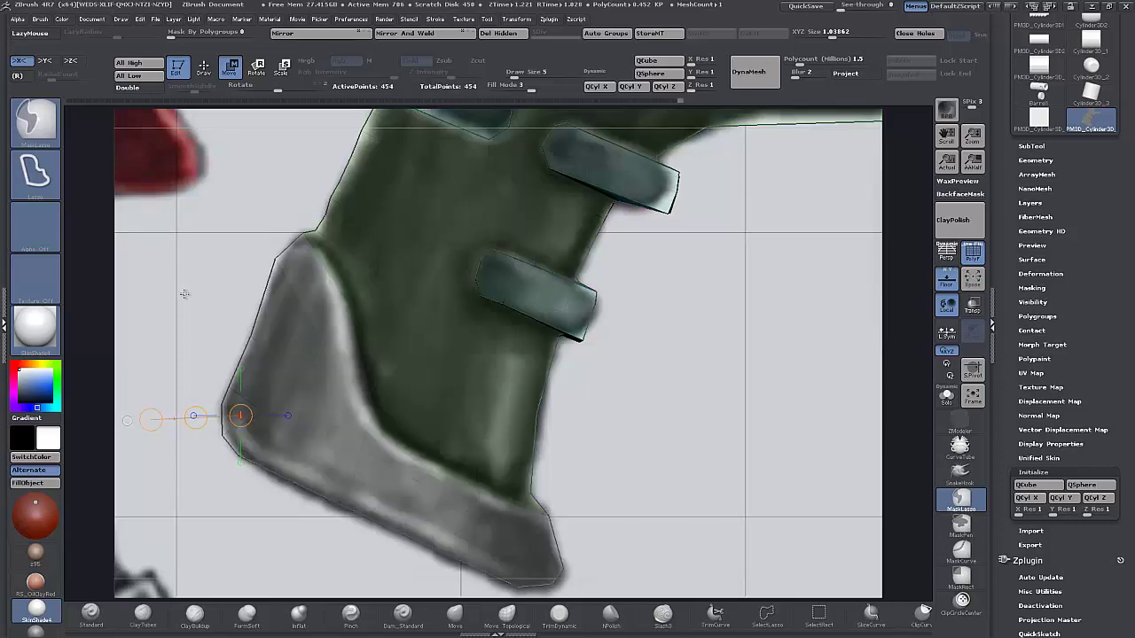
left_click(202, 407)
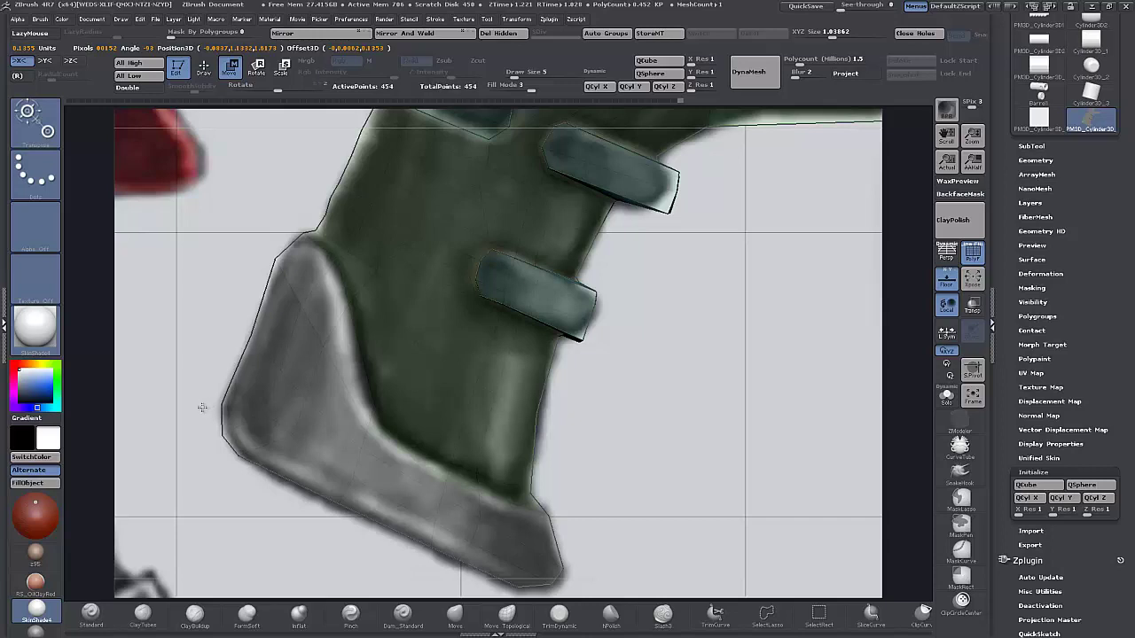
left_click(714, 367, "ctrl")
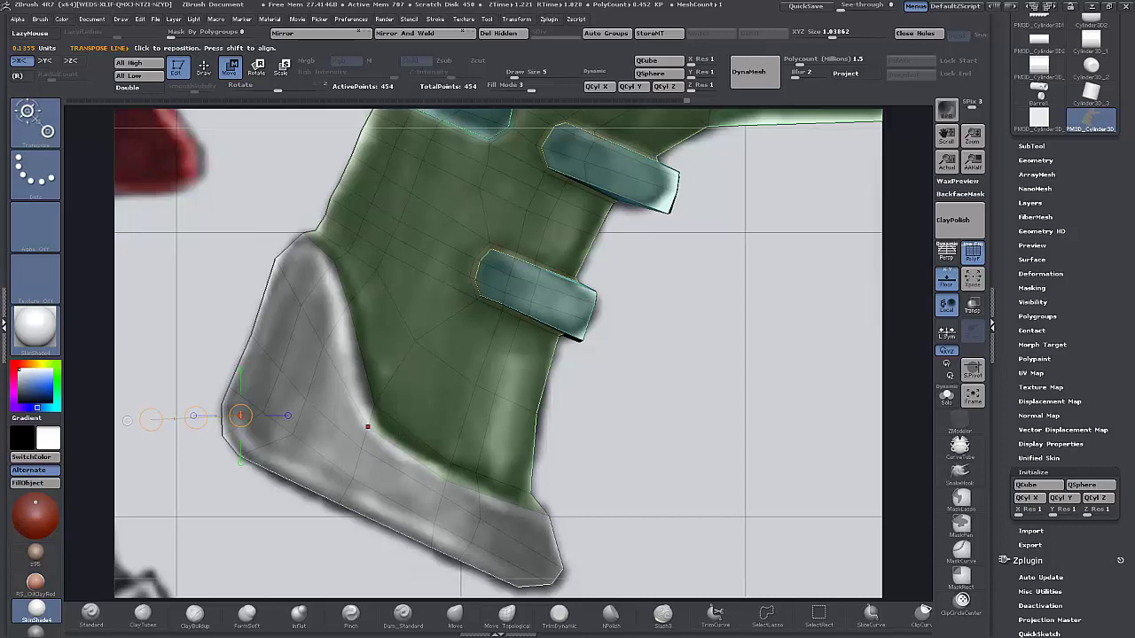
key("q")
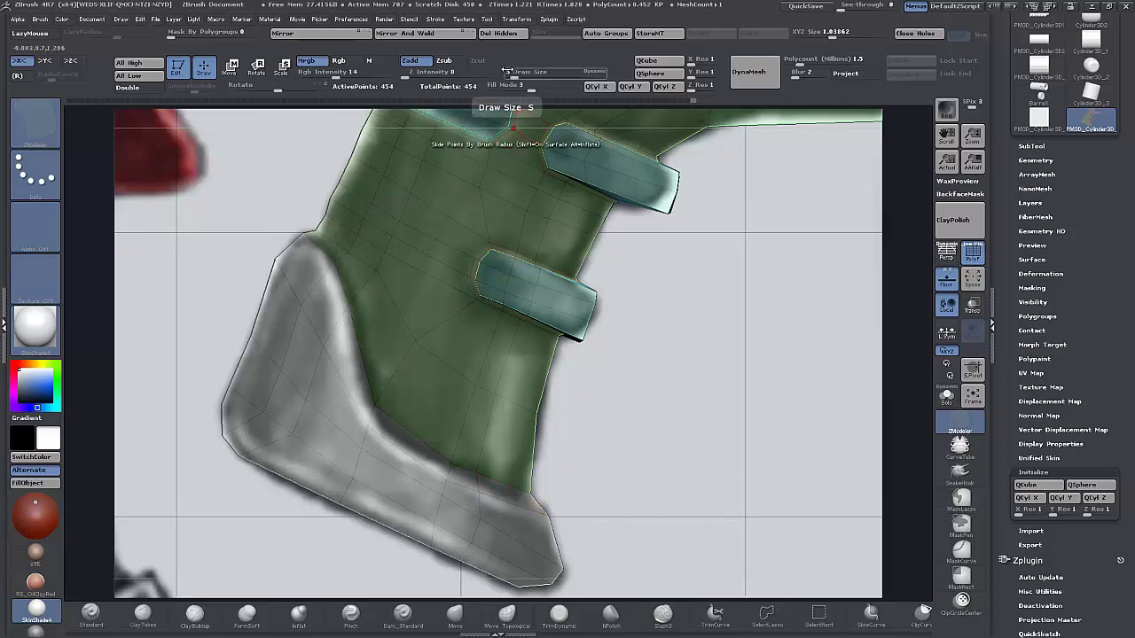
Set the floor fill mode to 1 and try to pull the marked base pad outward with QMesh.
left_click_drag(523, 87, 508, 91)
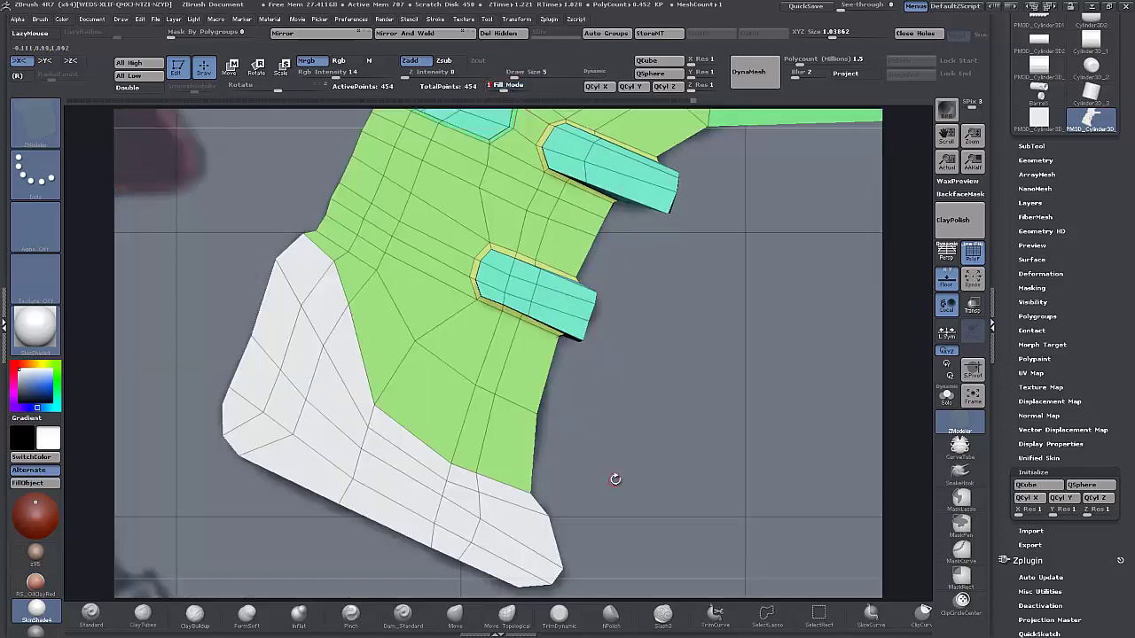
left_click_drag(649, 483, 636, 439, "alt")
left_click_drag(663, 438, 601, 472)
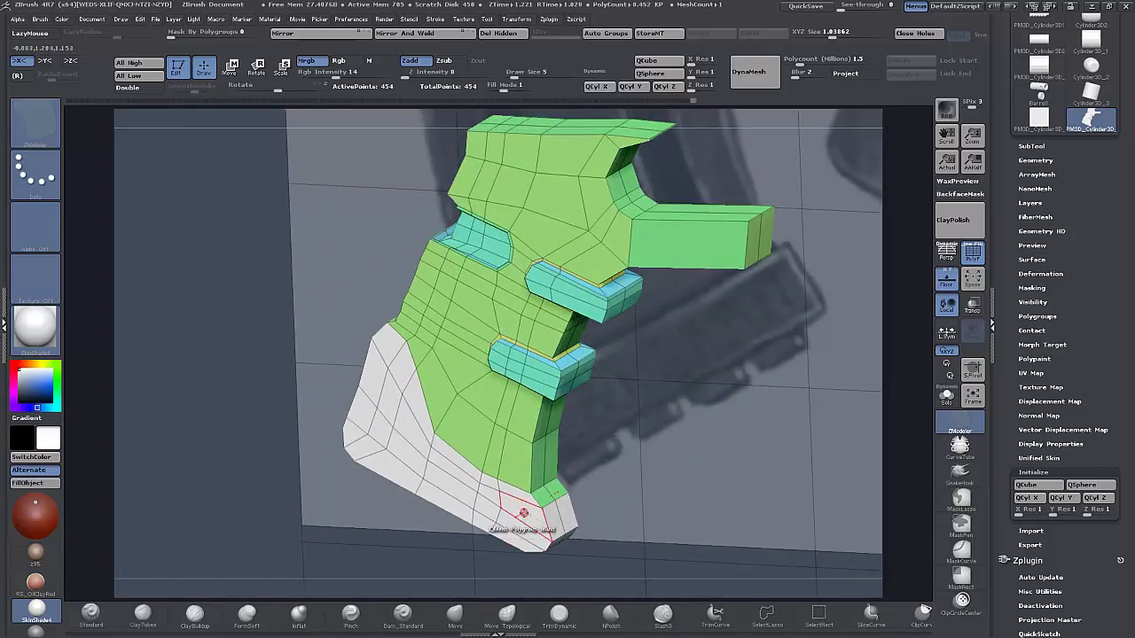
left_click_drag(524, 514, 521, 520)
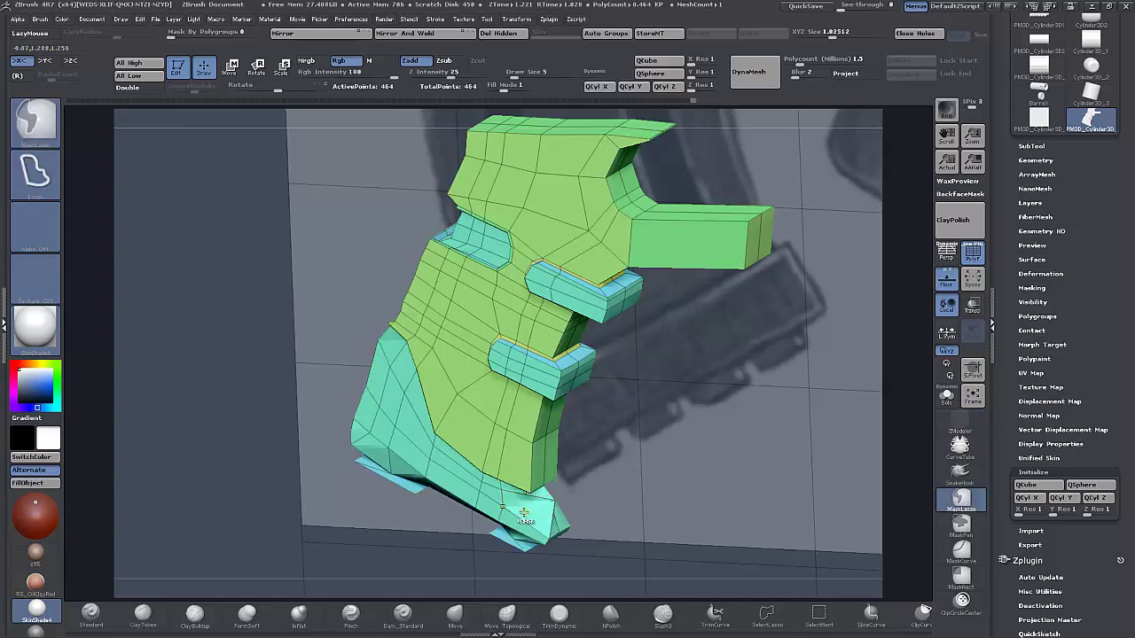
key("ctrl+z")
Pull the marked base pad outward with QMesh set to A Single Poly, and insert an edge loop beside its border.
key("space")
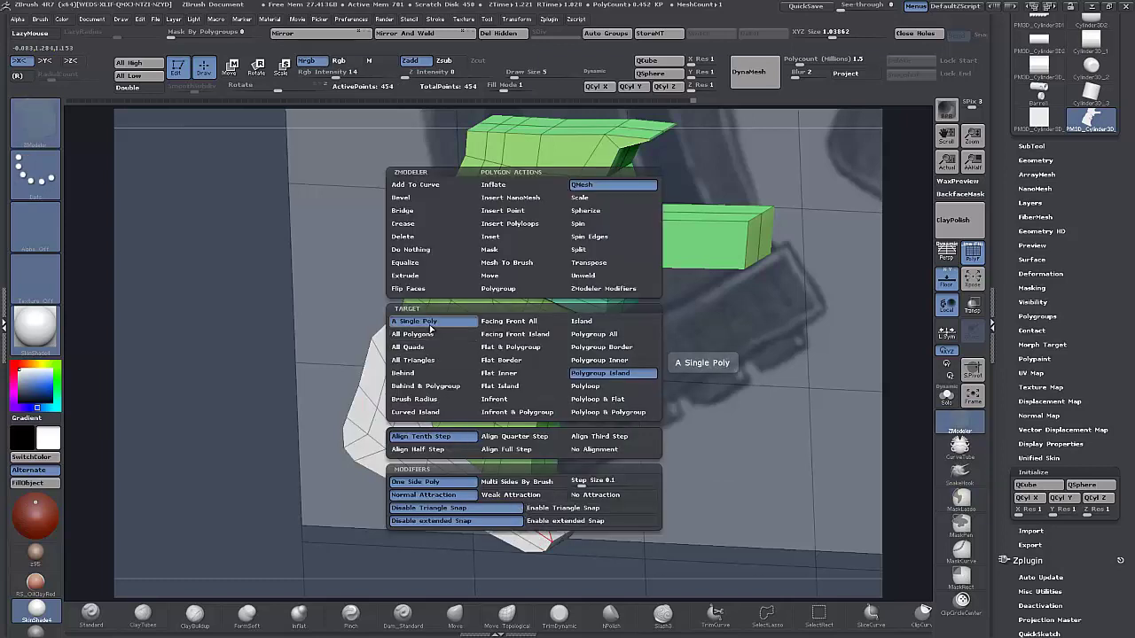
left_click(431, 325)
left_click_drag(521, 509, 466, 512)
left_click_drag(717, 468, 667, 414)
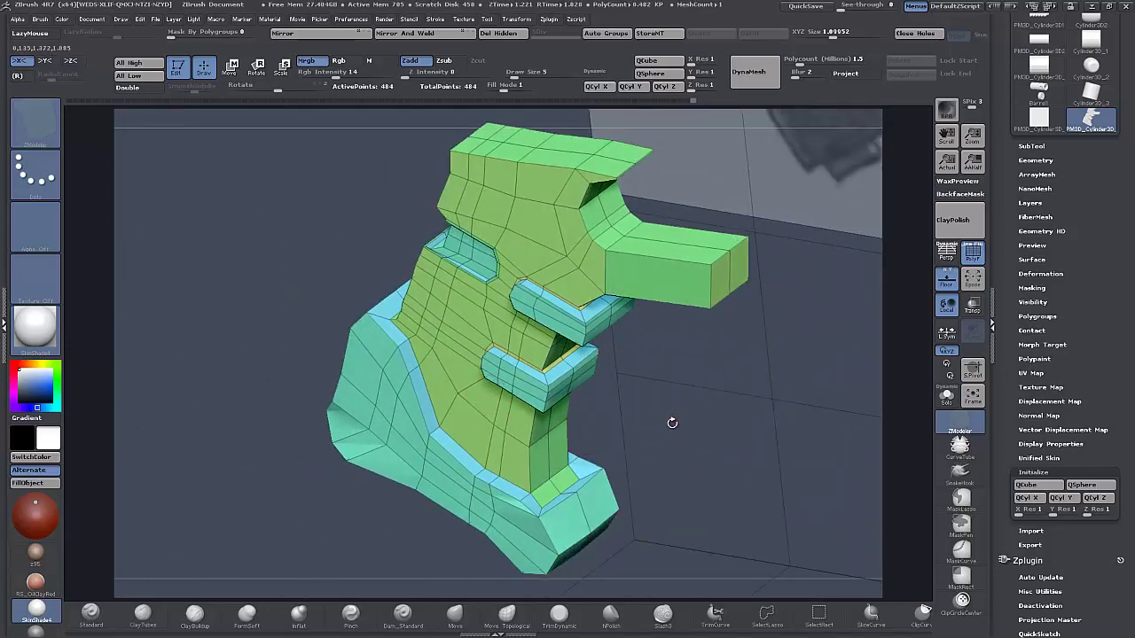
left_click(441, 423)
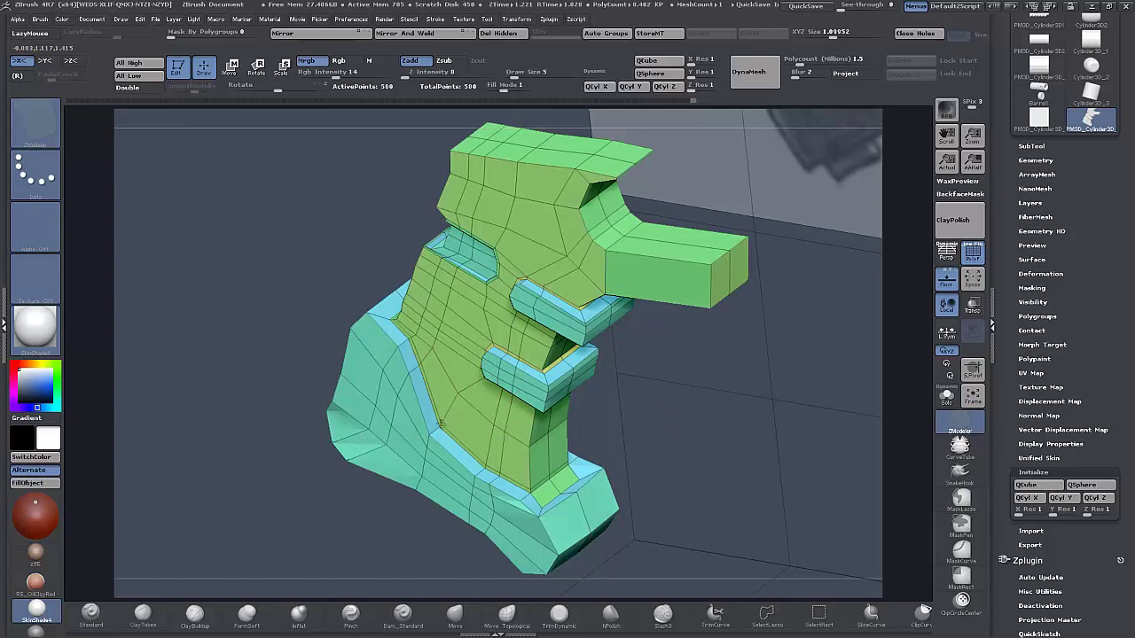
Set the floor fill mode to 3, isolate the upper finger ridge's front end points with a mask, and move them back to the reference.
left_click_drag(595, 455, 633, 382)
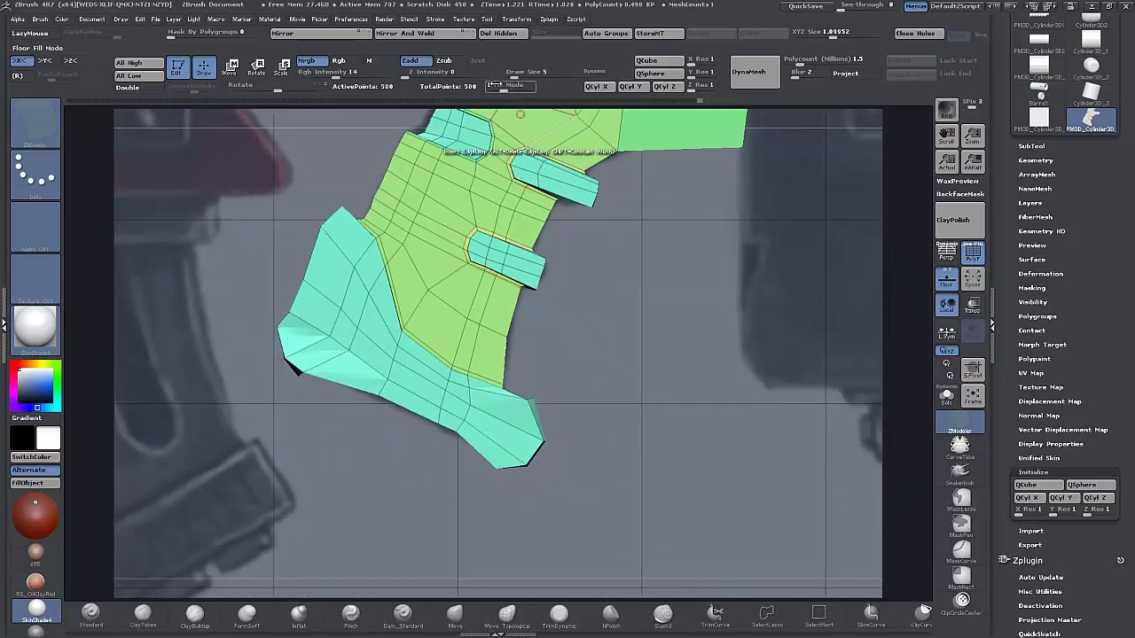
left_click_drag(507, 87, 533, 87)
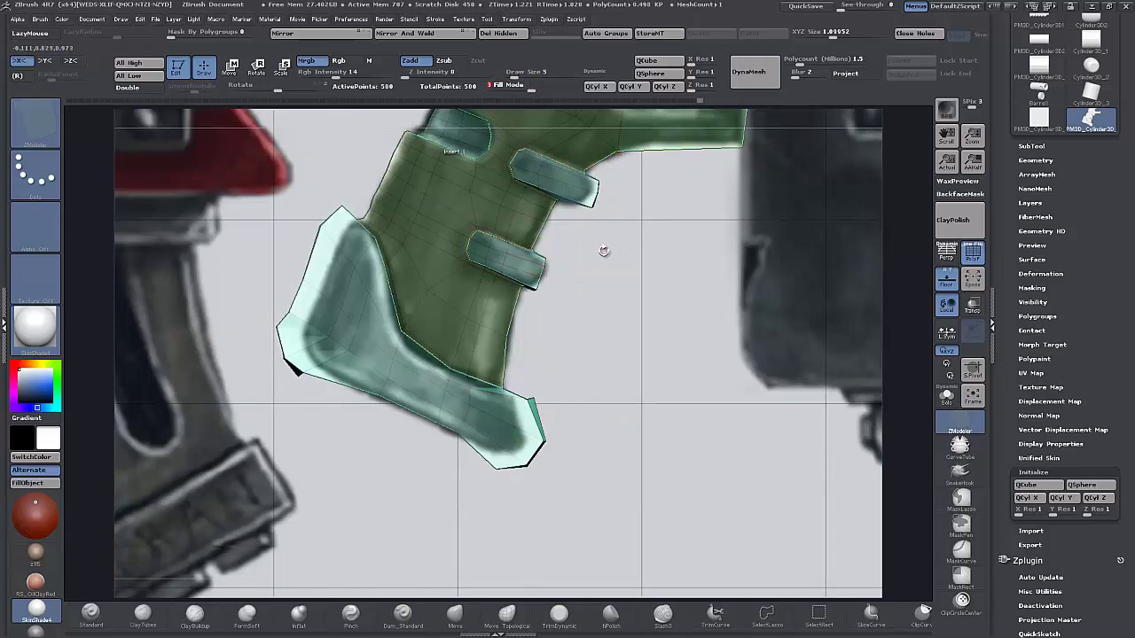
left_click_drag(604, 251, 612, 400)
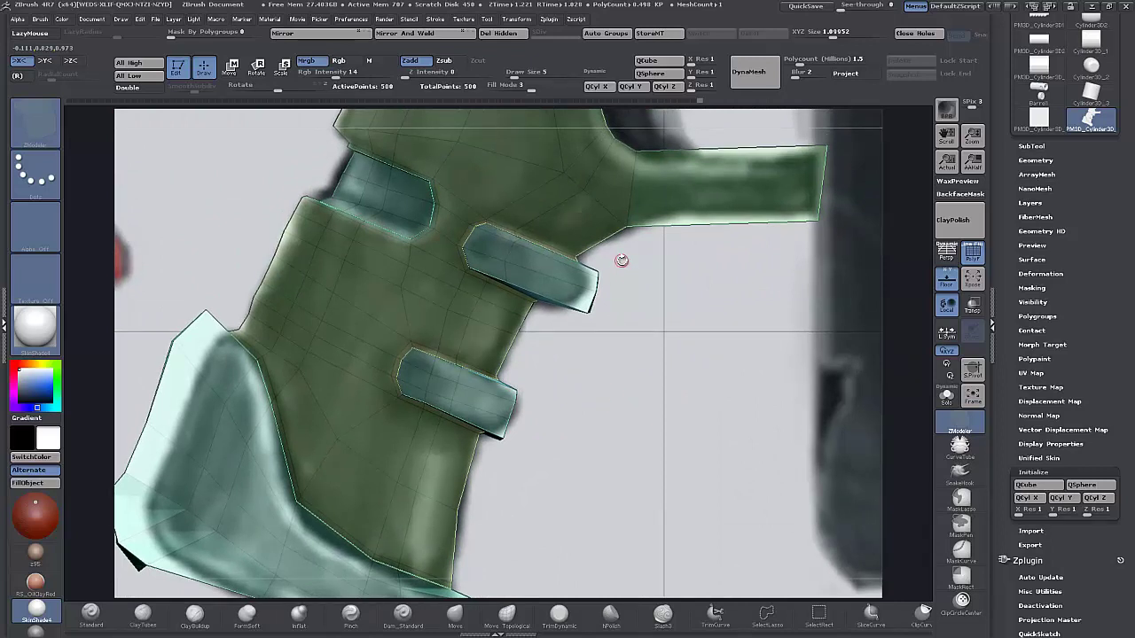
mouse_move(616, 263)
left_mouse_down("ctrl")
mouse_move(597, 269)
mouse_move(576, 322)
mouse_move(617, 342)
left_mouse_up("ctrl")
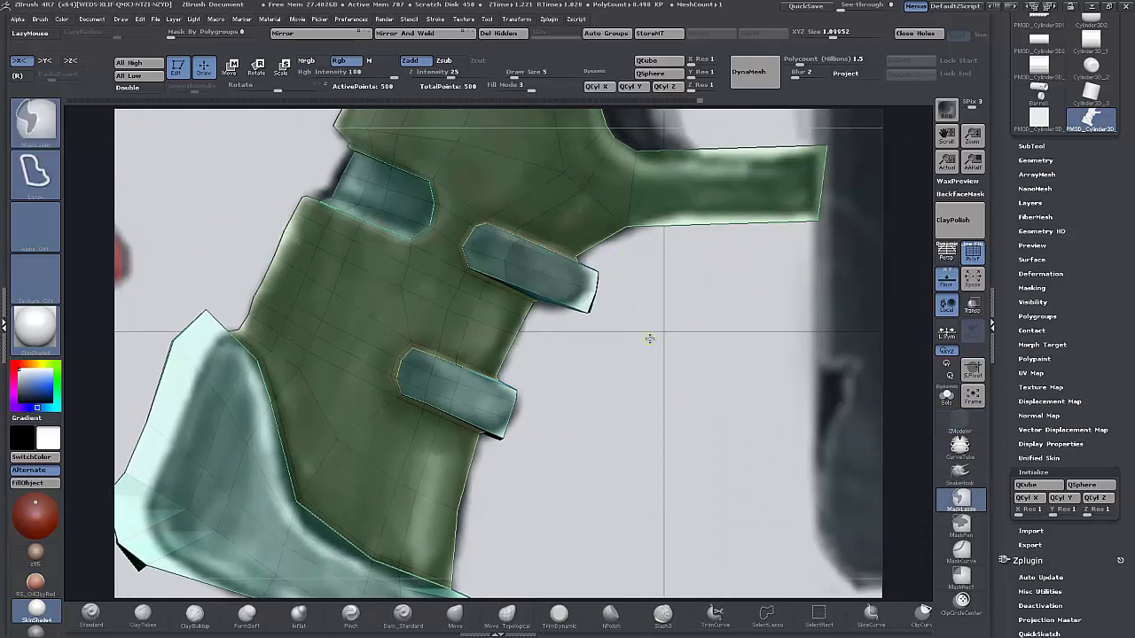
left_click(690, 389, "ctrl")
left_click(231, 69)
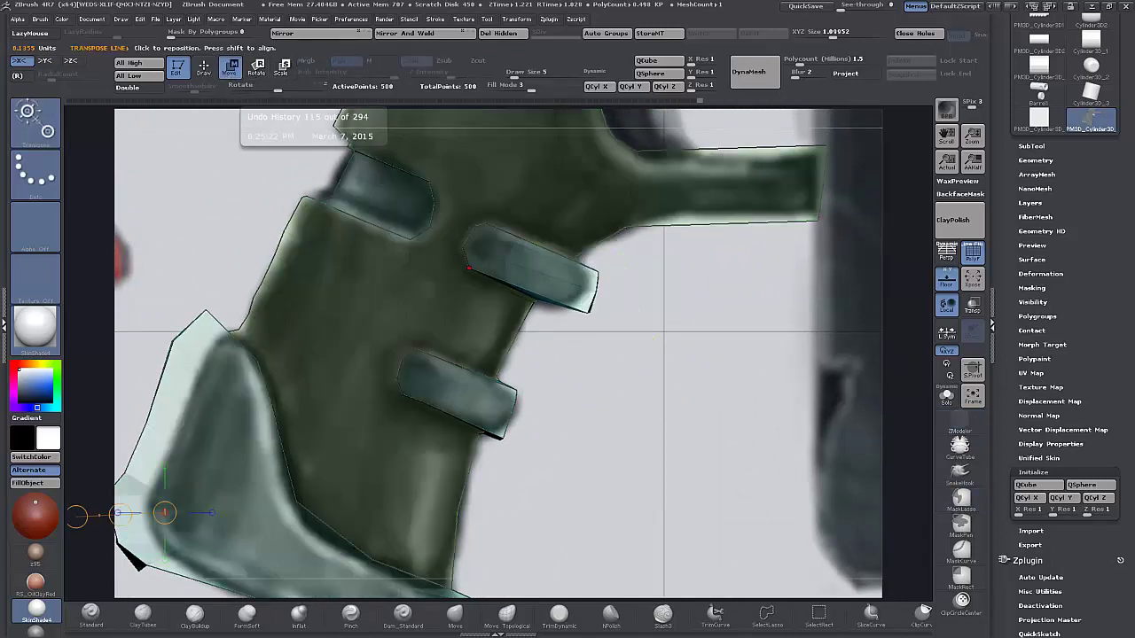
left_click_drag(585, 285, 750, 284)
left_click_drag(666, 284, 653, 282)
Clear the mask, isolate the upper finger ridge's lower front corner, and move it slightly inward to match the reference.
left_click(562, 350, "ctrl")
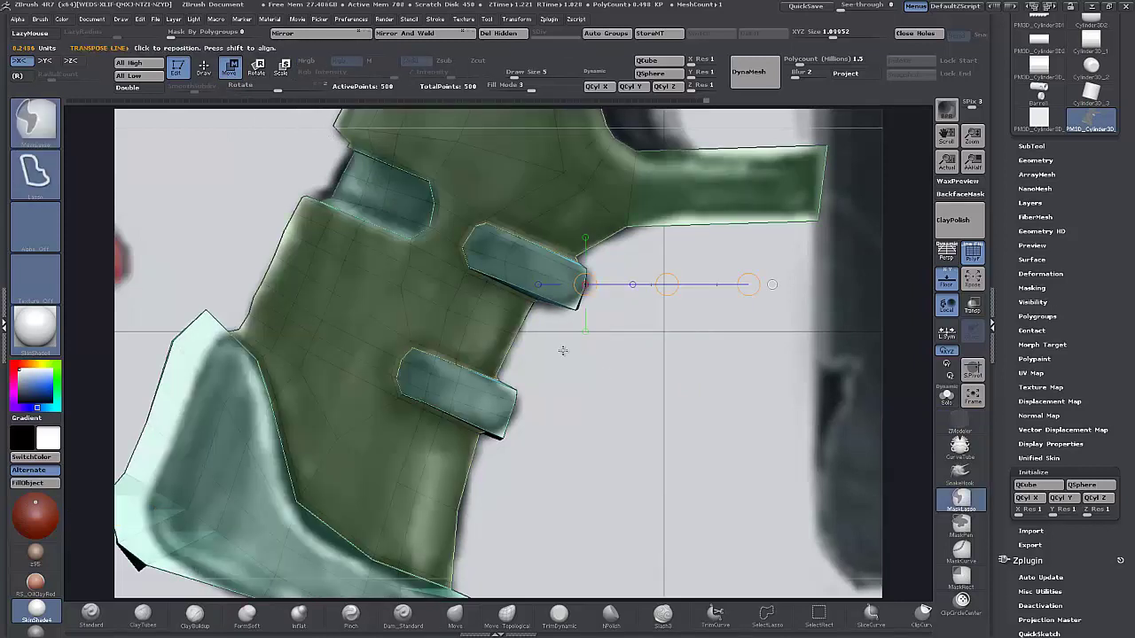
mouse_move(582, 304)
left_mouse_down("ctrl")
mouse_move(566, 305)
mouse_move(592, 344)
left_mouse_up("ctrl")
left_click(693, 384, "ctrl")
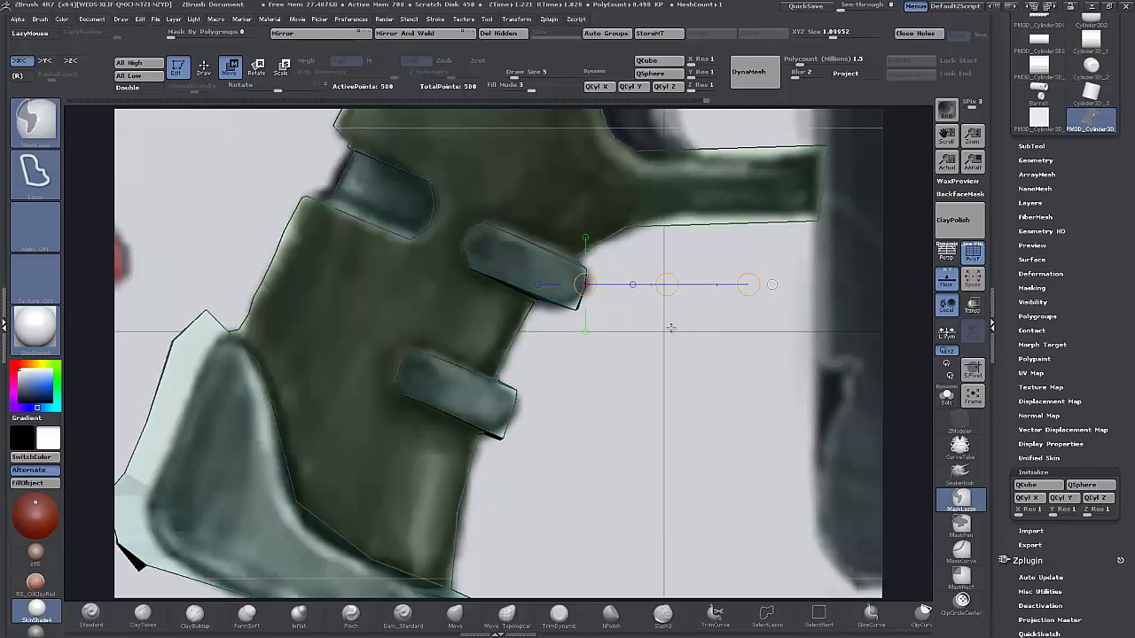
left_click_drag(666, 284, 657, 280)
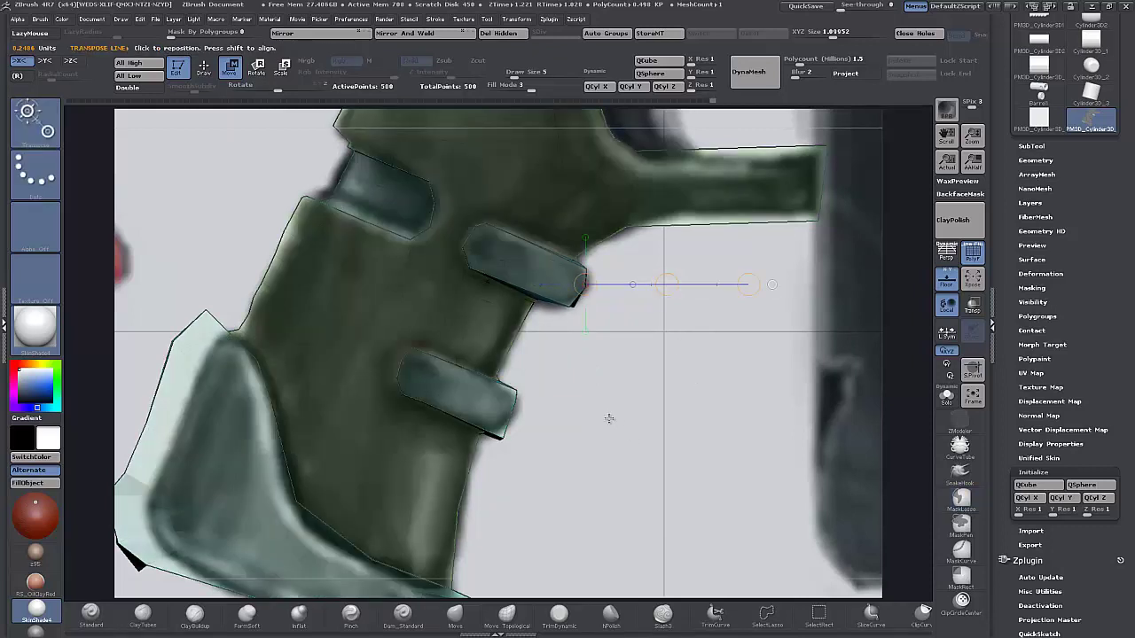
Turn on the smooth subdivision preview, isolate the base pad's front end with a lasso mask, and move it slightly inward to match the reference.
left_click_drag(609, 418, 694, 319, "alt")
left_click_drag(671, 386, 626, 392, "alt")
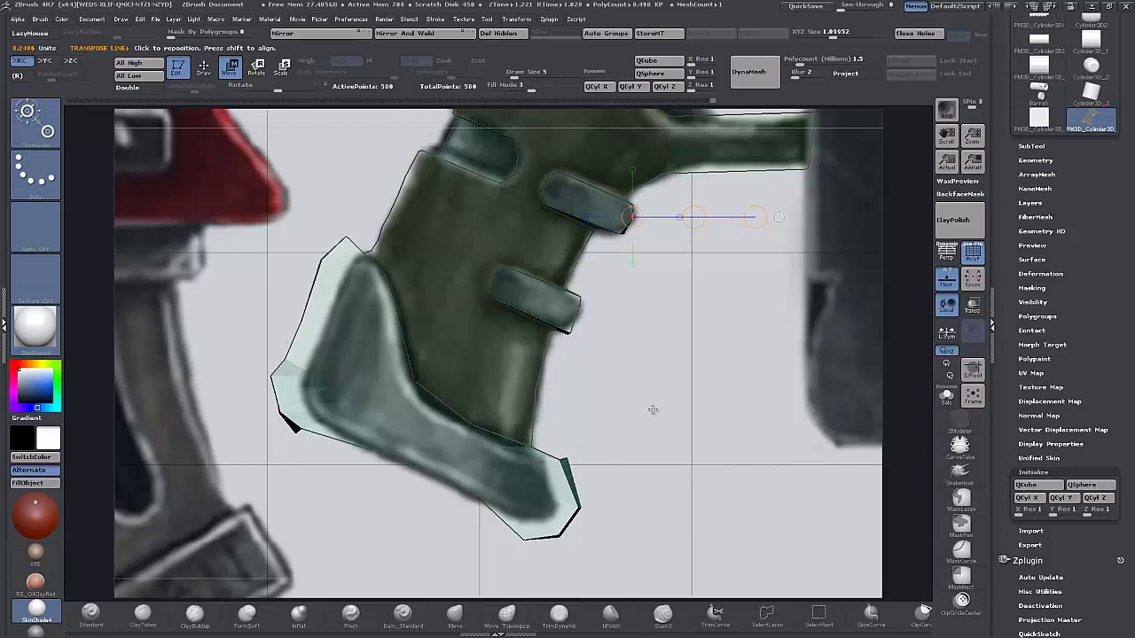
key("d")
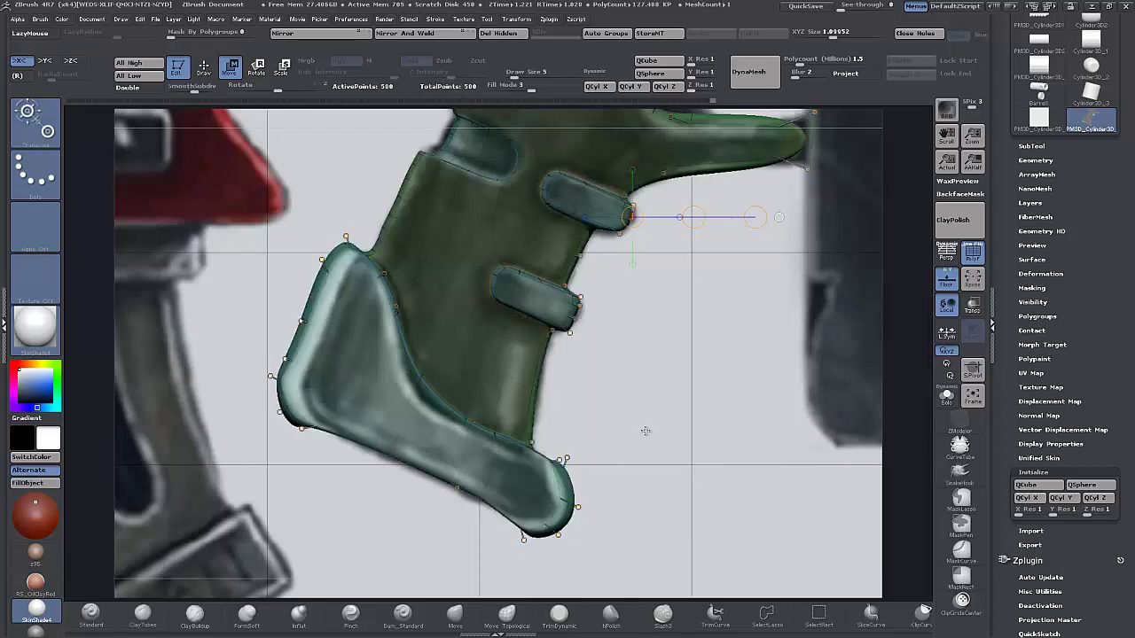
key("ctrl")
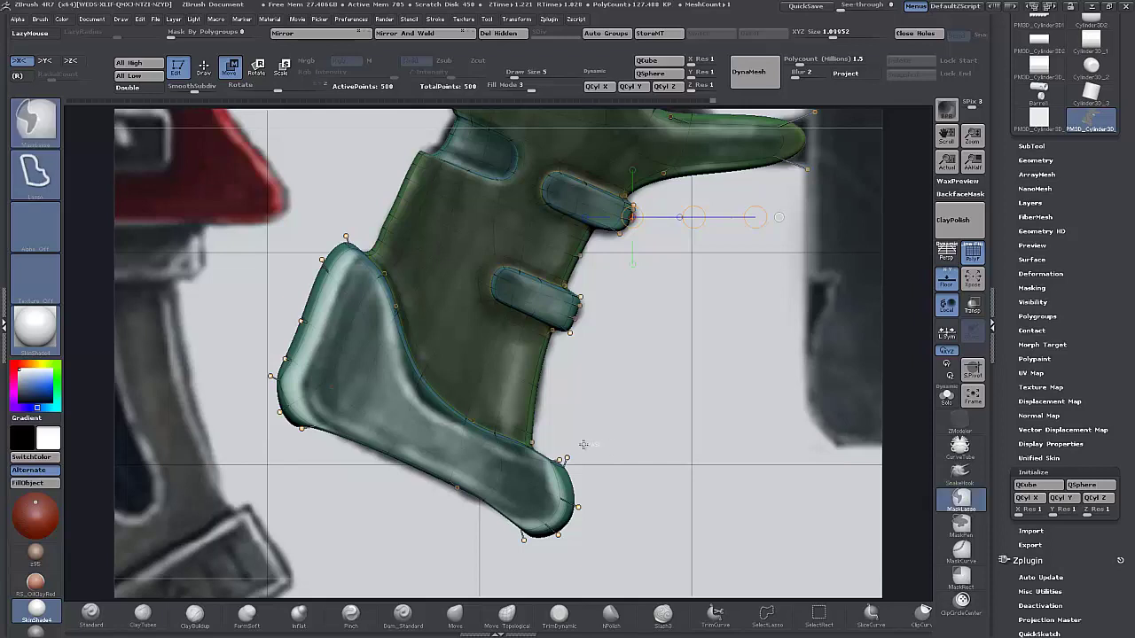
mouse_move(548, 453)
left_mouse_down("ctrl")
mouse_move(523, 480)
mouse_move(634, 557)
left_mouse_up("ctrl")
left_click_drag(656, 359, 722, 445, "ctrl")
mouse_move(556, 452)
left_mouse_down("ctrl")
mouse_move(510, 532)
mouse_move(670, 523)
mouse_move(657, 497)
left_mouse_up("ctrl")
left_click(718, 455, "ctrl")
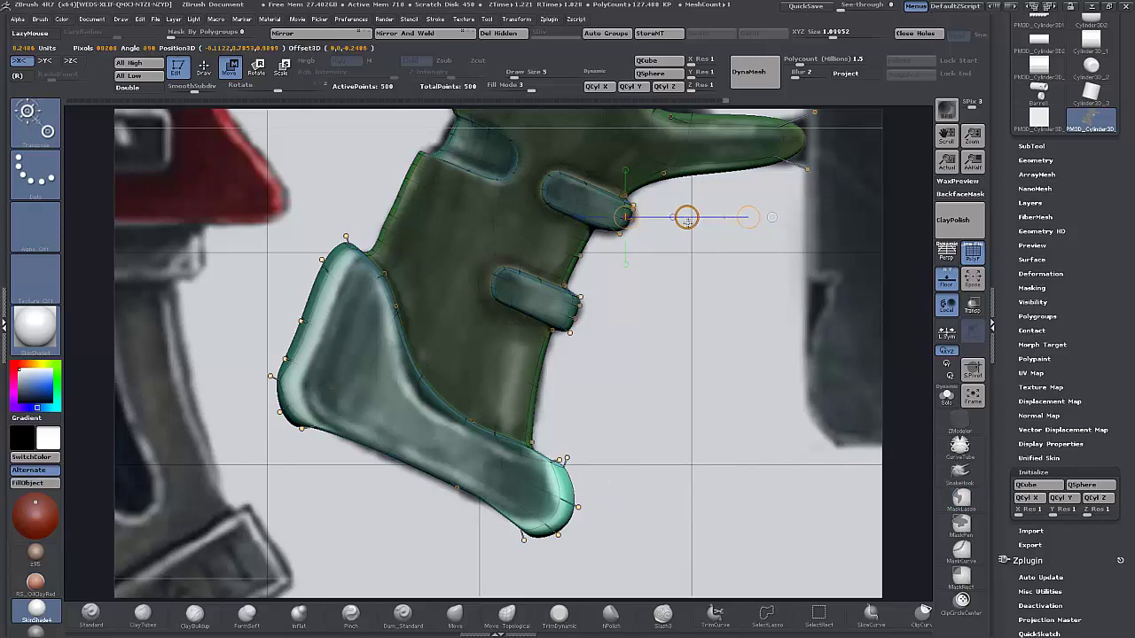
left_click_drag(687, 220, 703, 245)
Isolate the base pad's rear edge with a lasso mask and move it slightly forward, narrowing the pad.
left_click(268, 197, "ctrl")
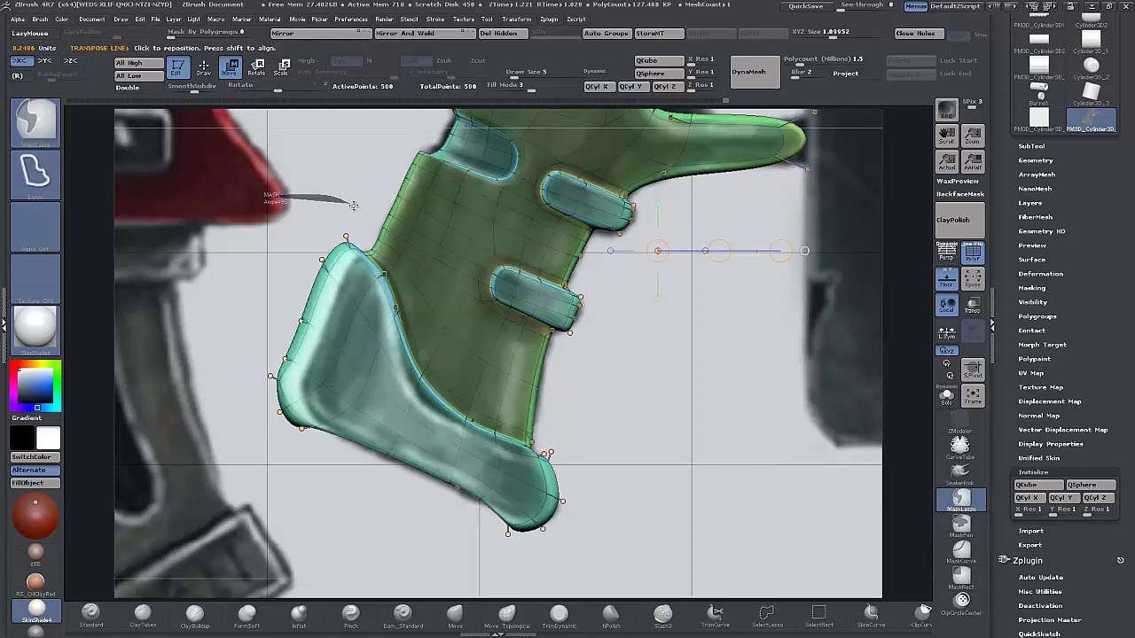
mouse_move(352, 252)
left_mouse_down("ctrl")
mouse_move(301, 406)
mouse_move(236, 418)
mouse_move(210, 298)
left_mouse_up("ctrl")
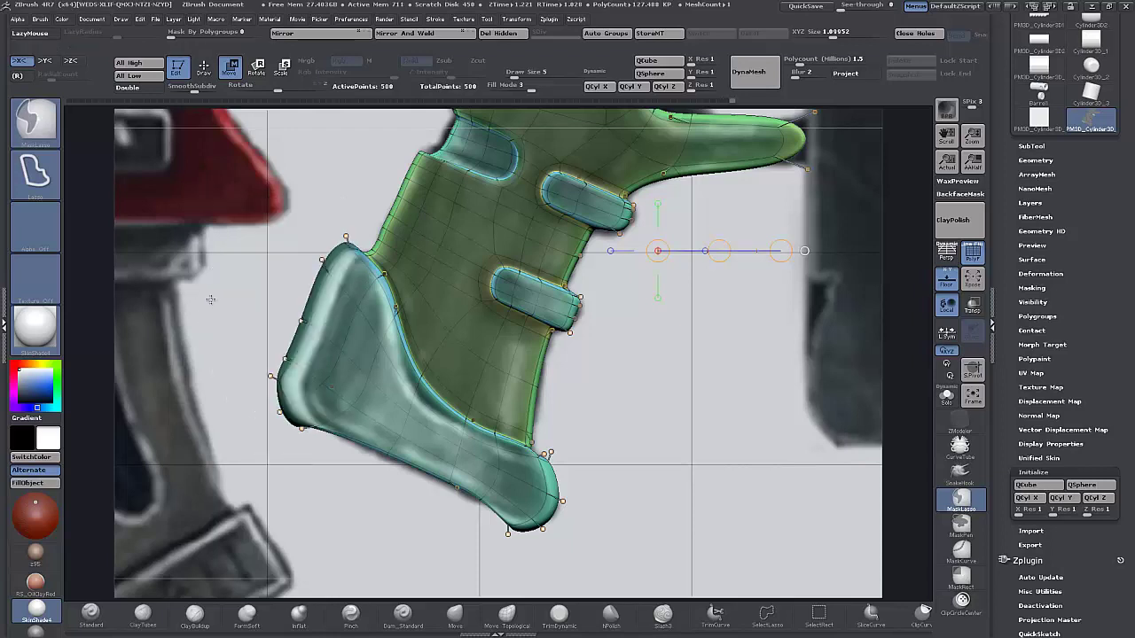
left_click(211, 300, "ctrl")
left_click_drag(719, 251, 739, 255)
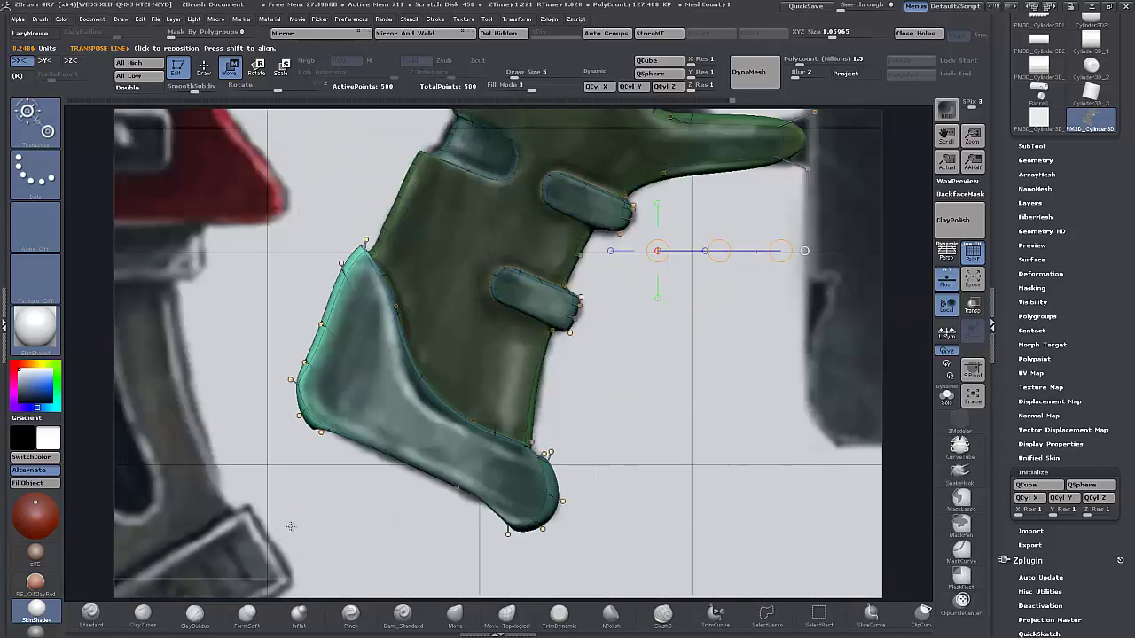
Hide the floor reference and turn off the smooth subdivision preview to expose the base pad's underside.
left_click_drag(290, 526, 306, 451)
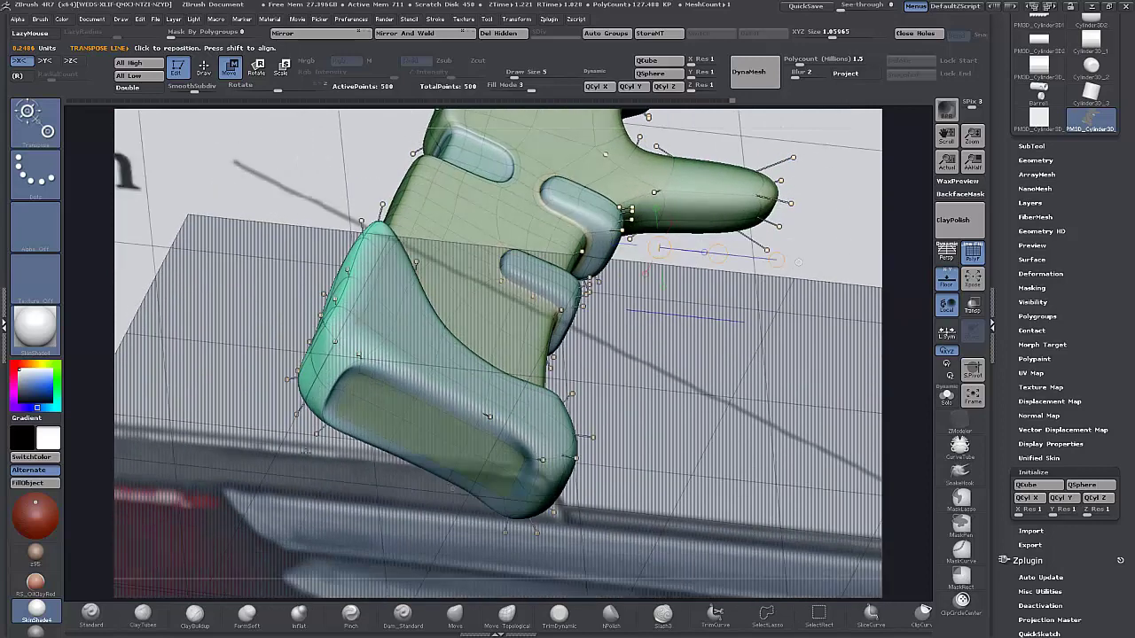
left_click(947, 282)
key("shift+d")
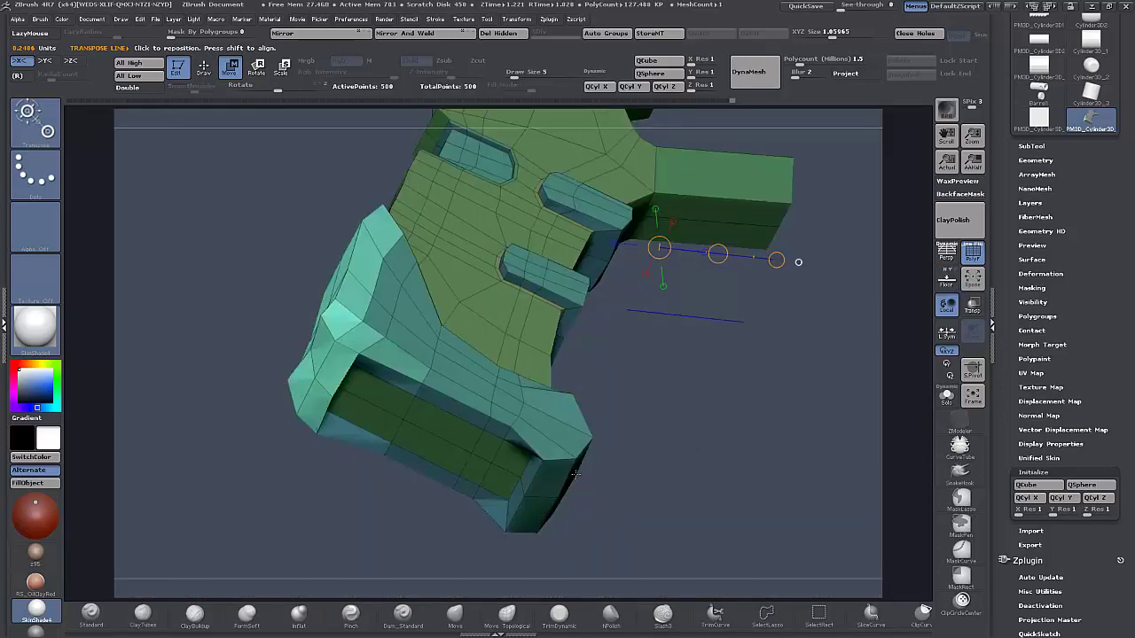
left_click_drag(697, 446, 488, 380)
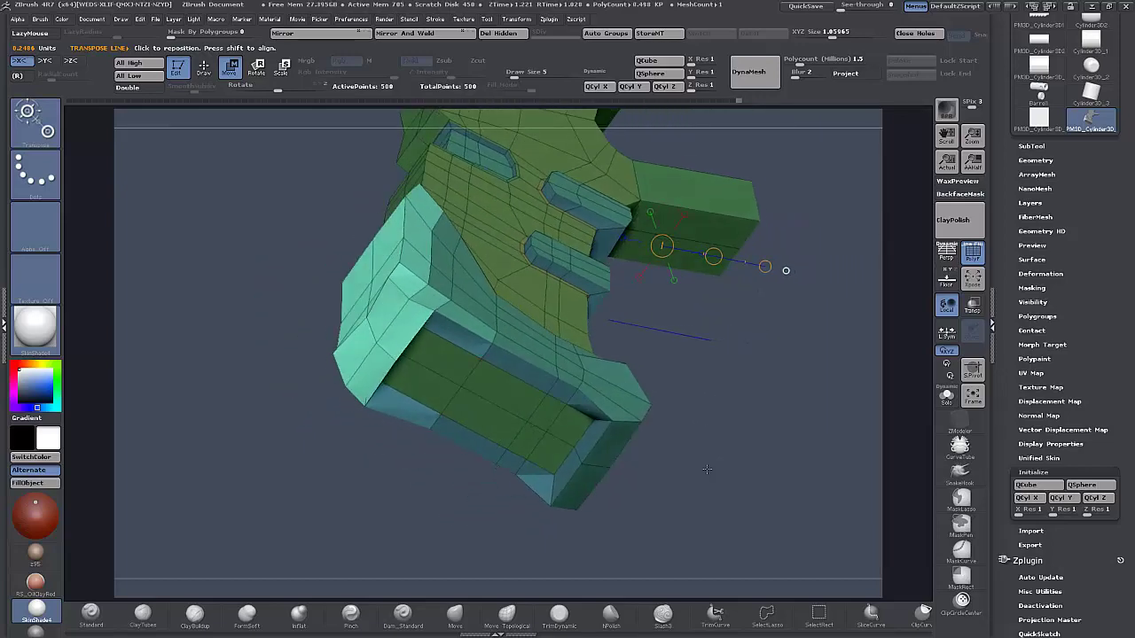
left_click_drag(707, 469, 675, 466)
left_click_drag(320, 446, 329, 339)
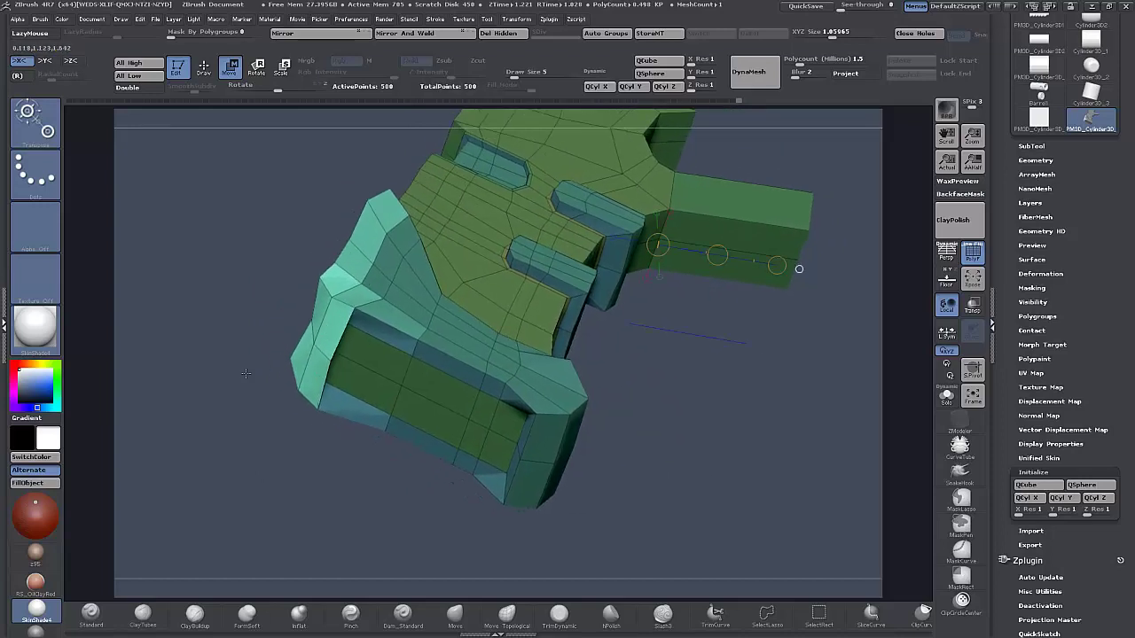
Clear the mask, mark all polygons of the recessed underside of the base pad, and remove them with ZModeler's polygon Delete action.
key("q")
left_click_drag(330, 337, 351, 402)
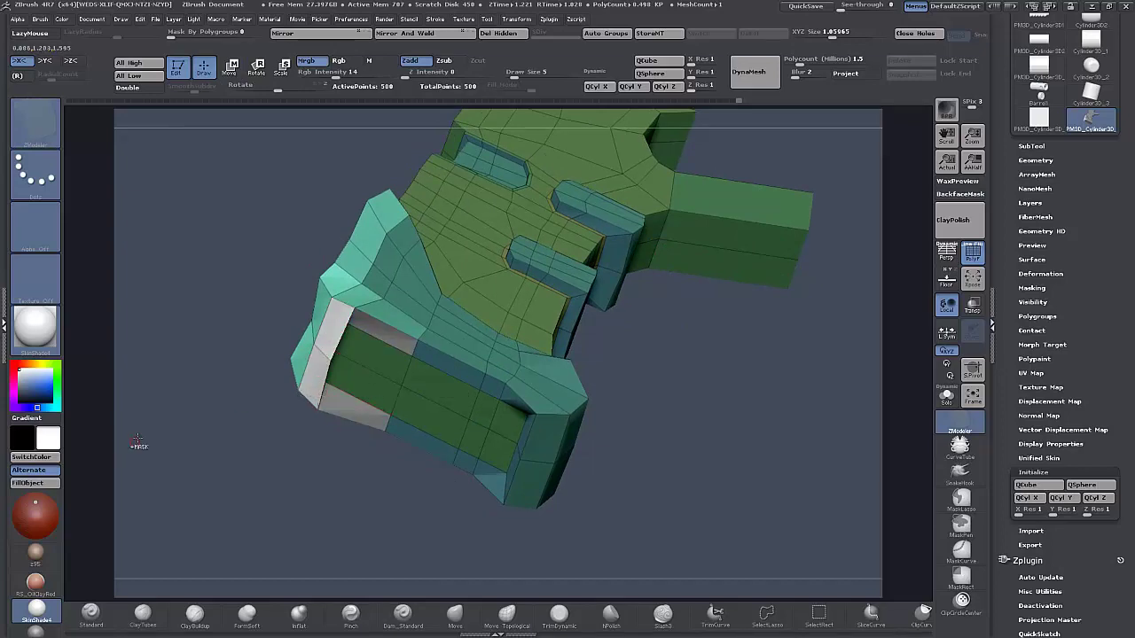
left_click_drag(138, 439, 233, 443, "ctrl")
left_click_drag(346, 376, 463, 416, "alt")
key("ctrl+z")
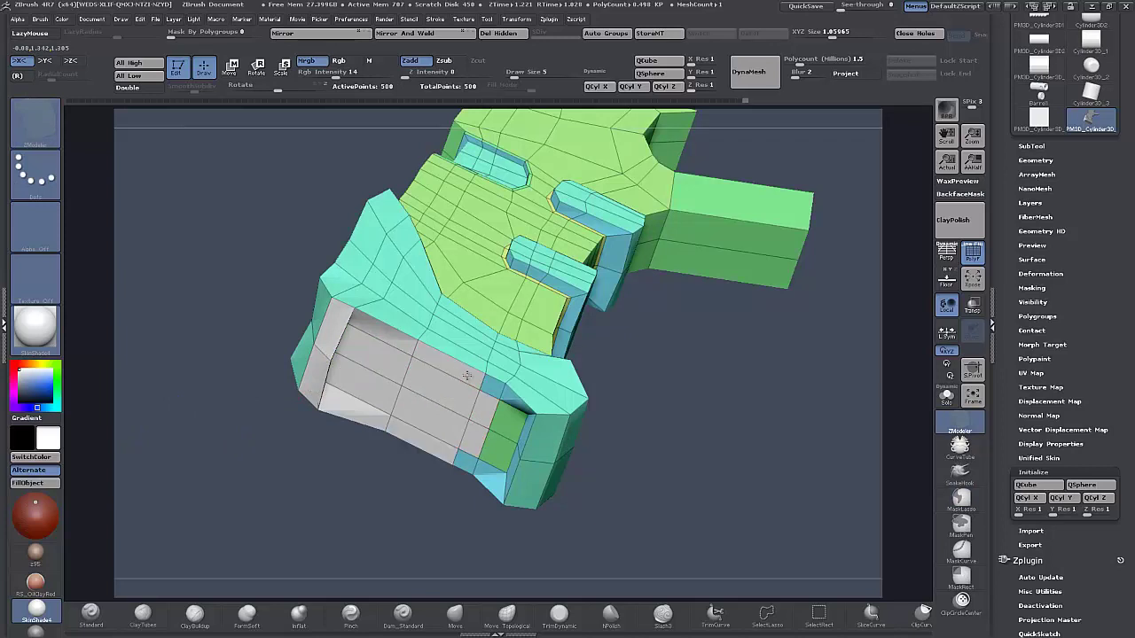
left_click_drag(628, 461, 558, 453)
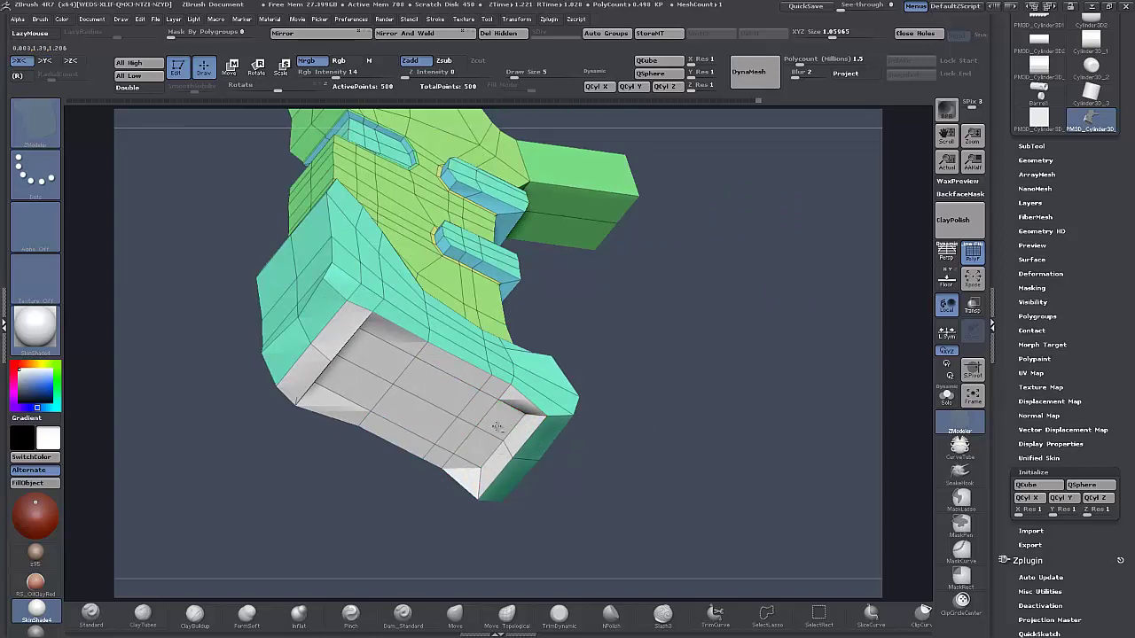
left_click_drag(576, 475, 456, 413)
key("space")
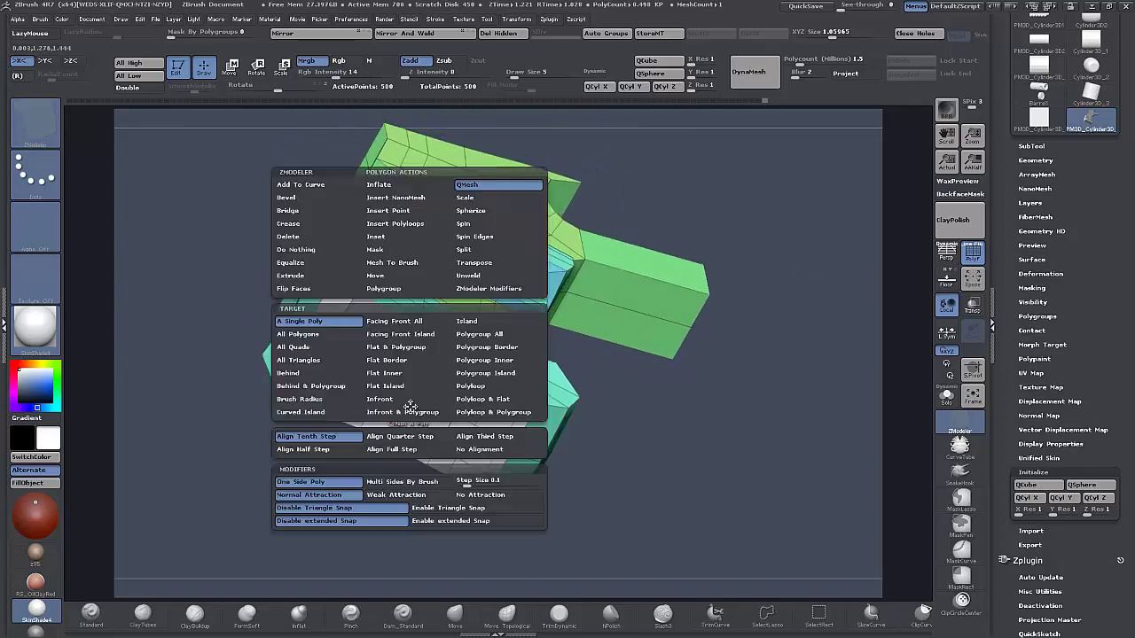
left_click(300, 238)
left_click(408, 406)
Show the floor reference and examine the base pad's front end from the side and from several angles.
left_click_drag(656, 486, 664, 427)
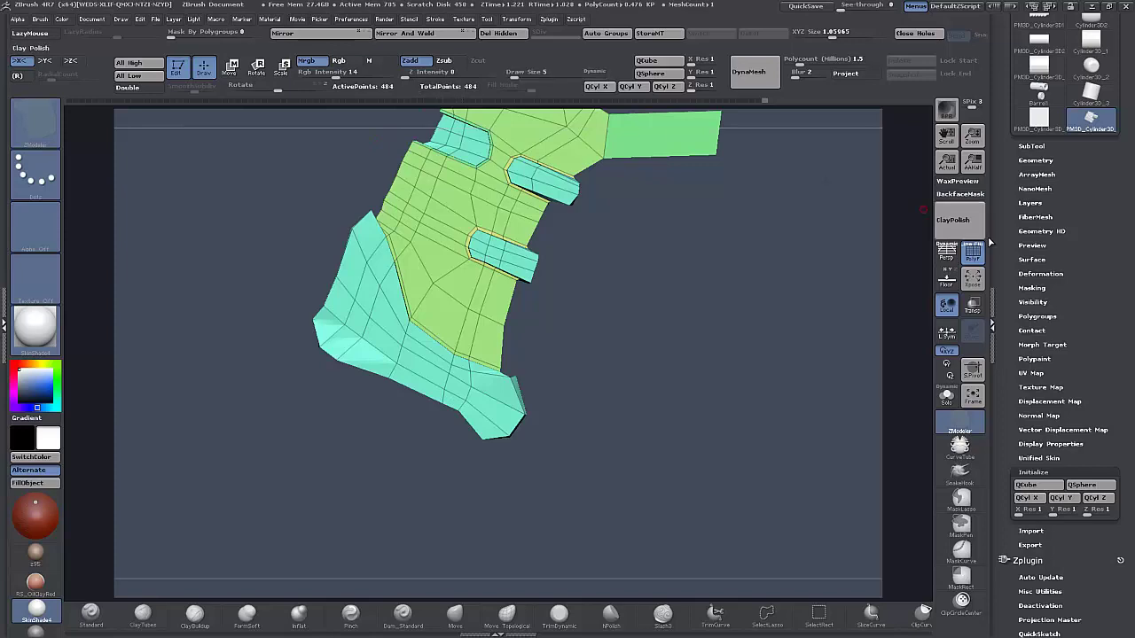
left_click(947, 280)
left_click_drag(656, 420, 631, 462)
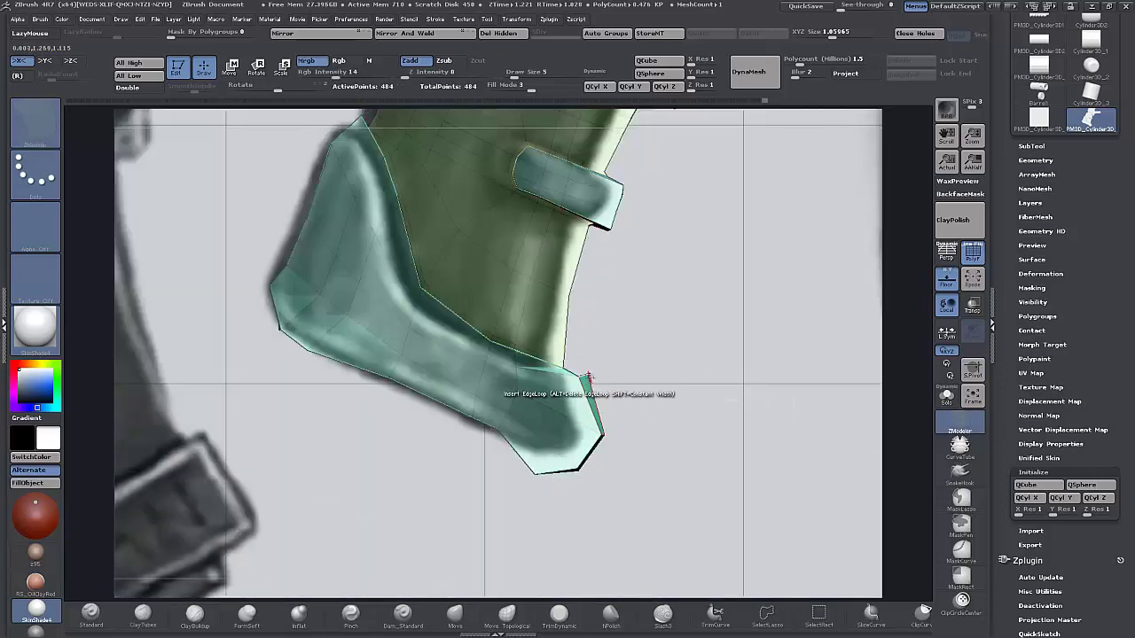
left_click_drag(737, 391, 628, 415)
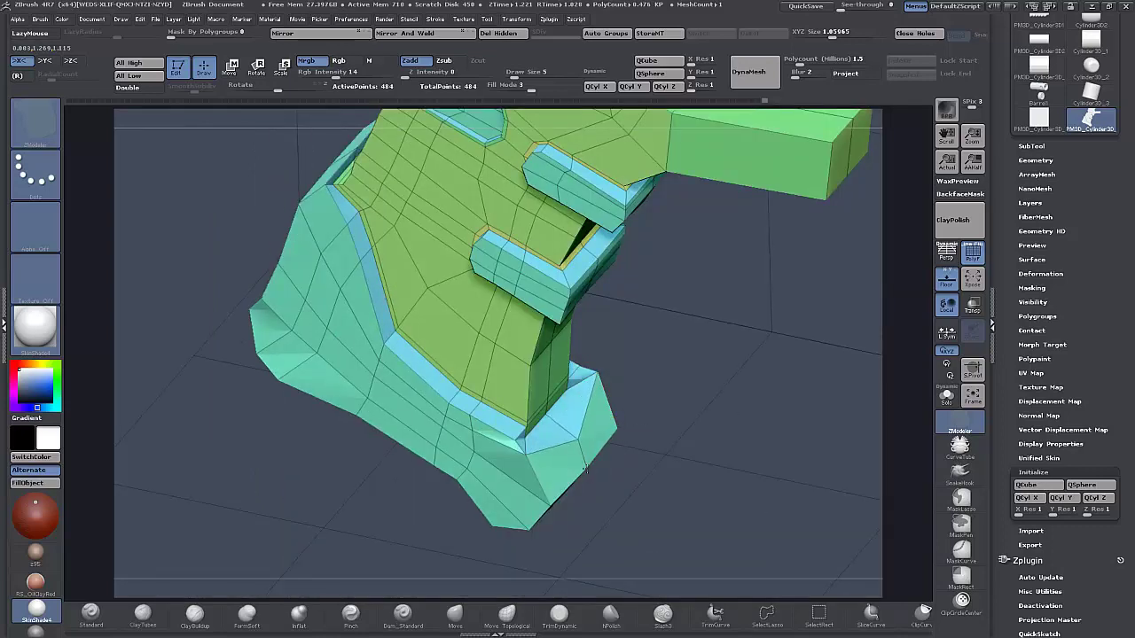
left_click_drag(661, 492, 537, 476)
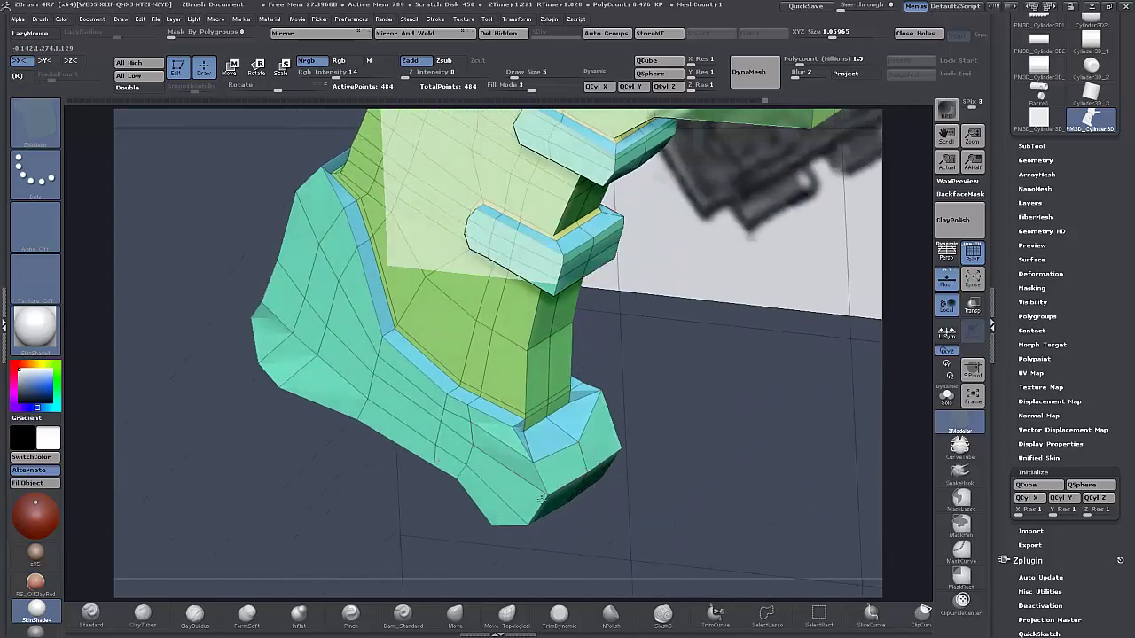
left_click_drag(649, 530, 616, 532)
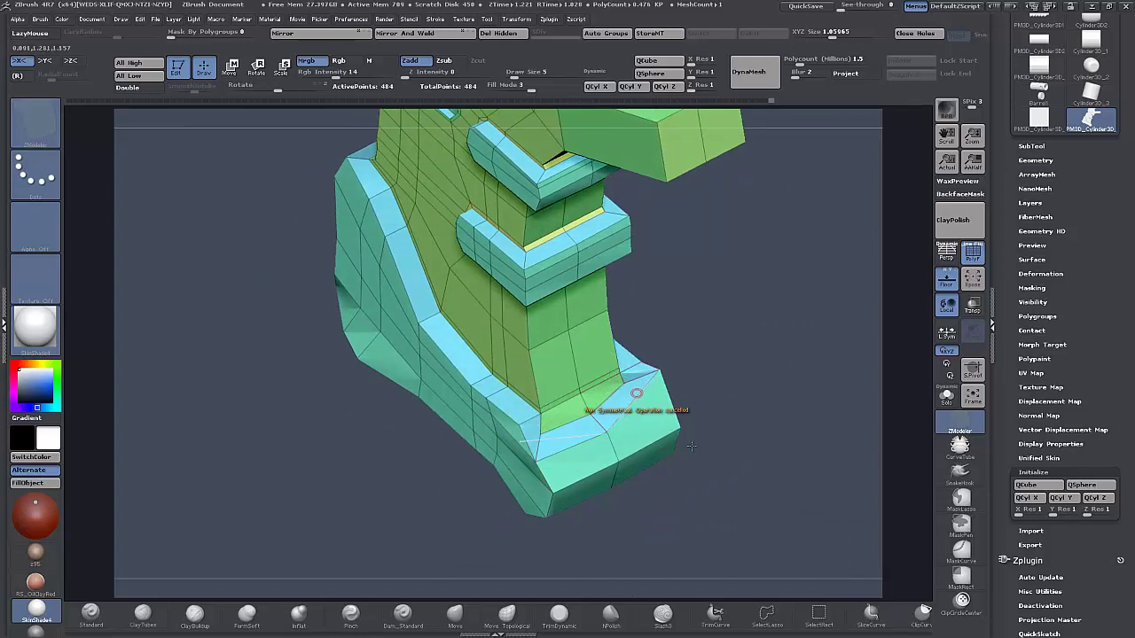
left_click_drag(691, 446, 638, 393)
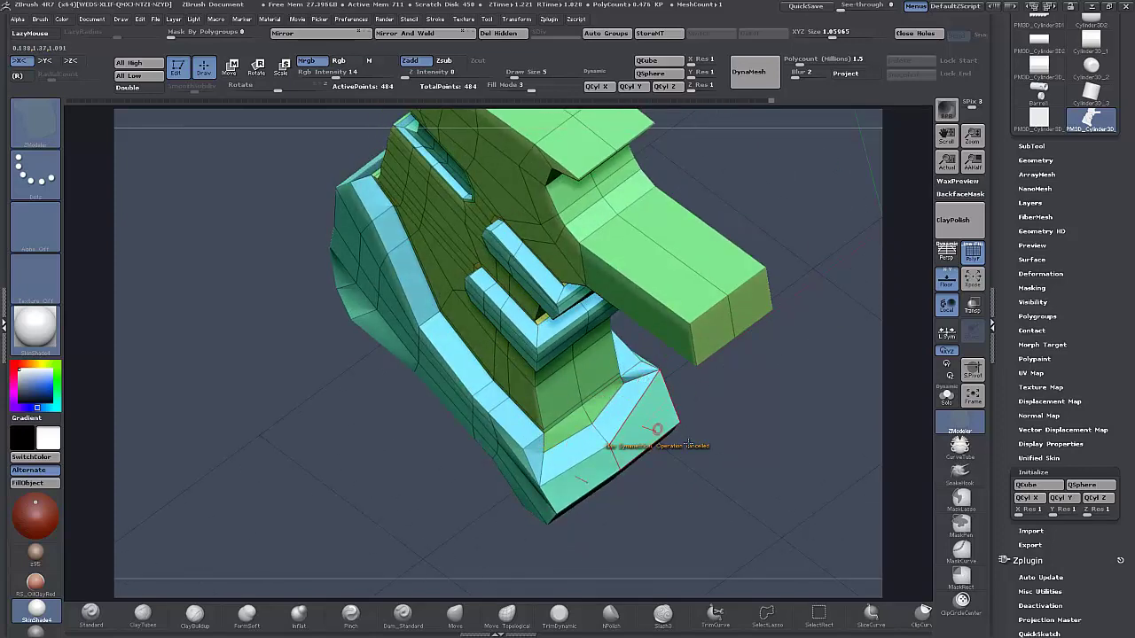
left_click_drag(688, 443, 639, 499)
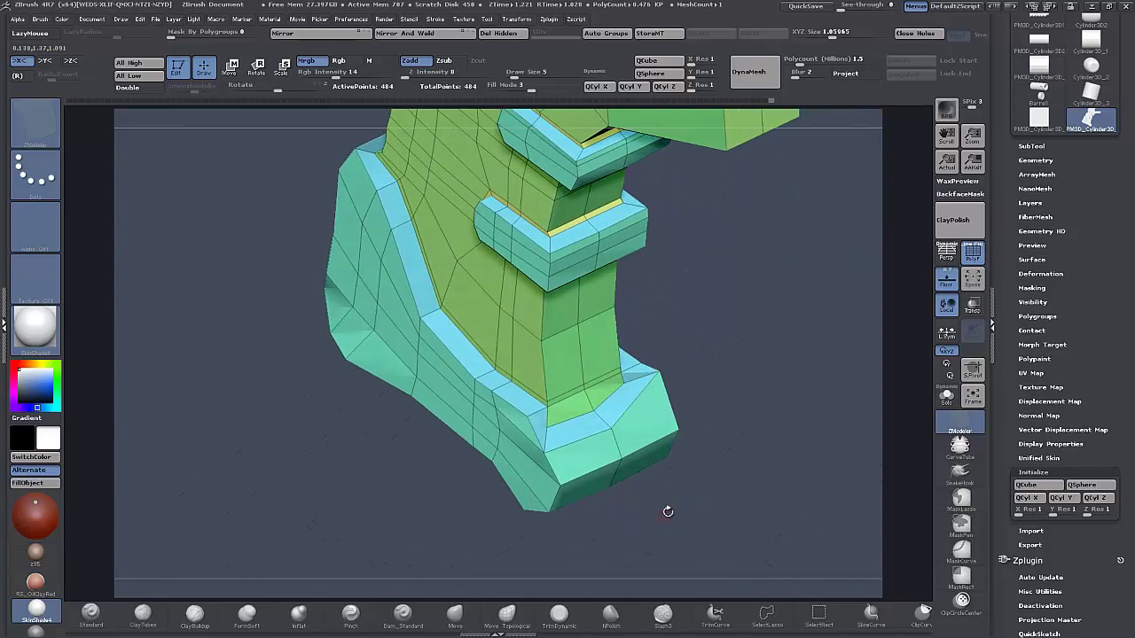
left_click_drag(707, 504, 736, 438, "alt")
left_click_drag(353, 399, 393, 431, "alt")
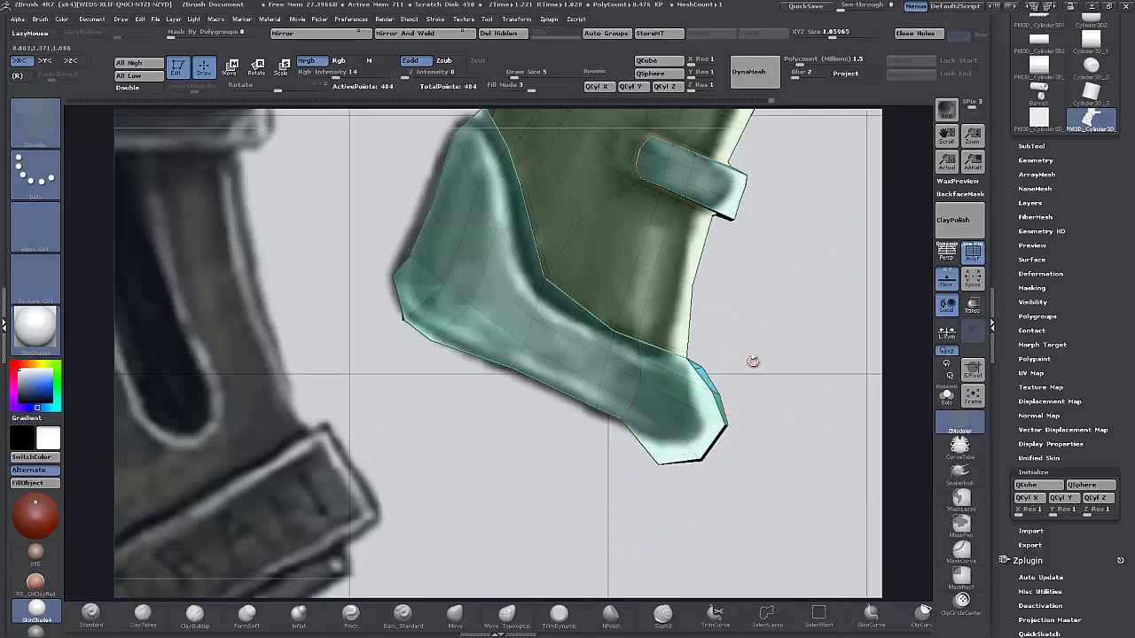
Turn on the smooth subdivision preview and shift the whole grip slightly backward over the reference.
key("d")
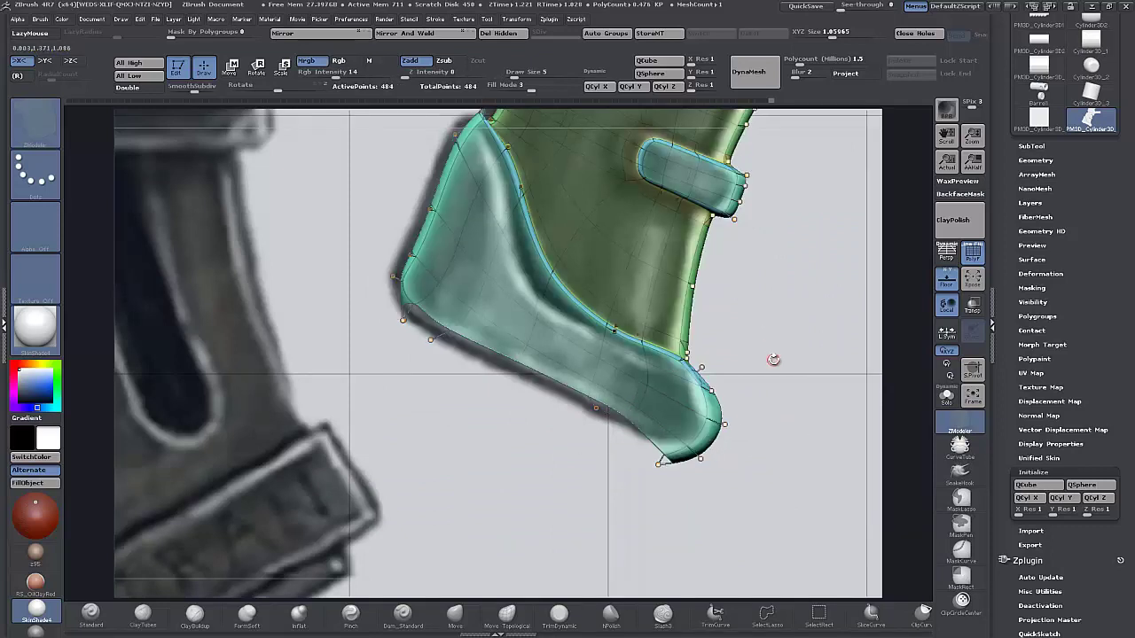
left_click_drag(787, 388, 669, 437, "alt")
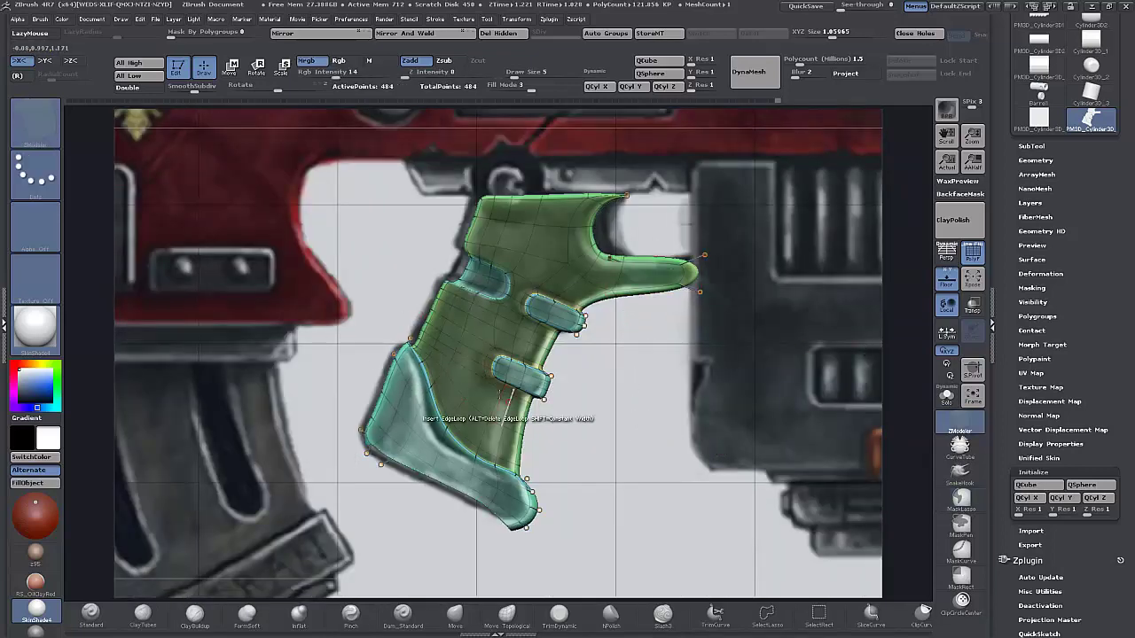
left_click(229, 66)
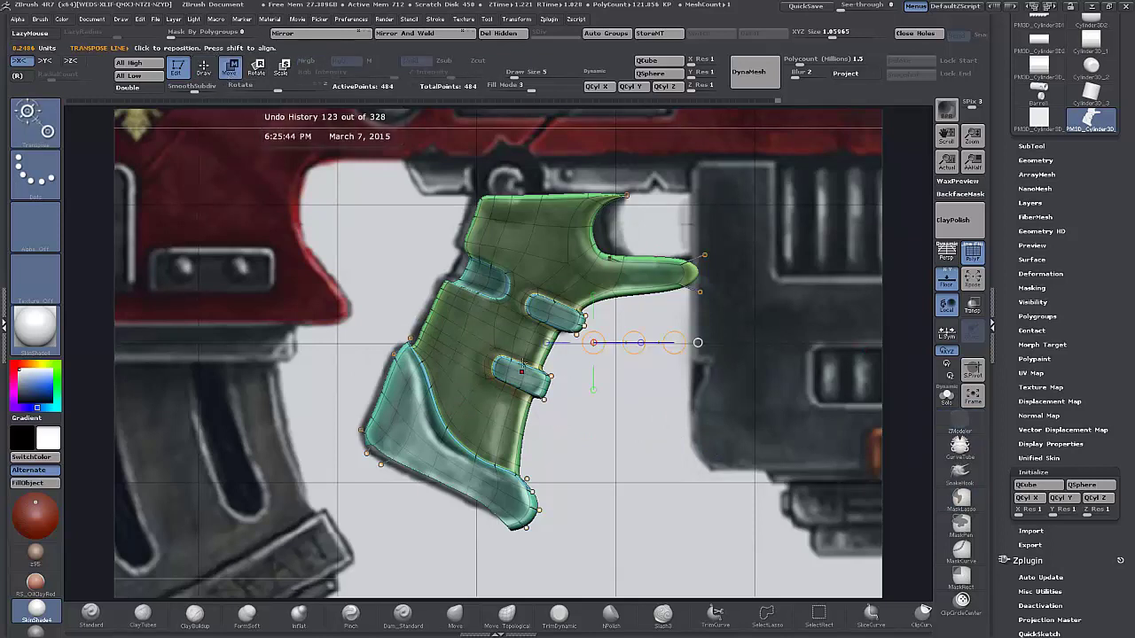
left_click_drag(640, 342, 625, 345)
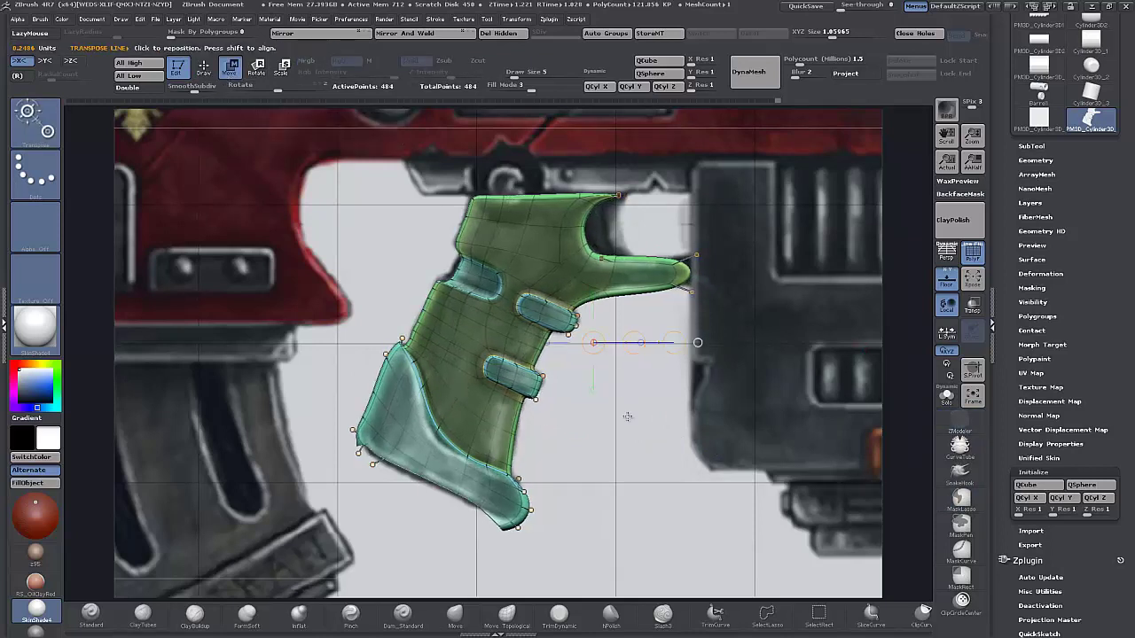
Turn off the smooth preview, set the draw size to 14 and the floor fill mode to 1, and hide the floor.
left_click_drag(633, 453, 704, 341, "alt")
left_click_drag(417, 438, 407, 494, "alt")
key("shift+d")
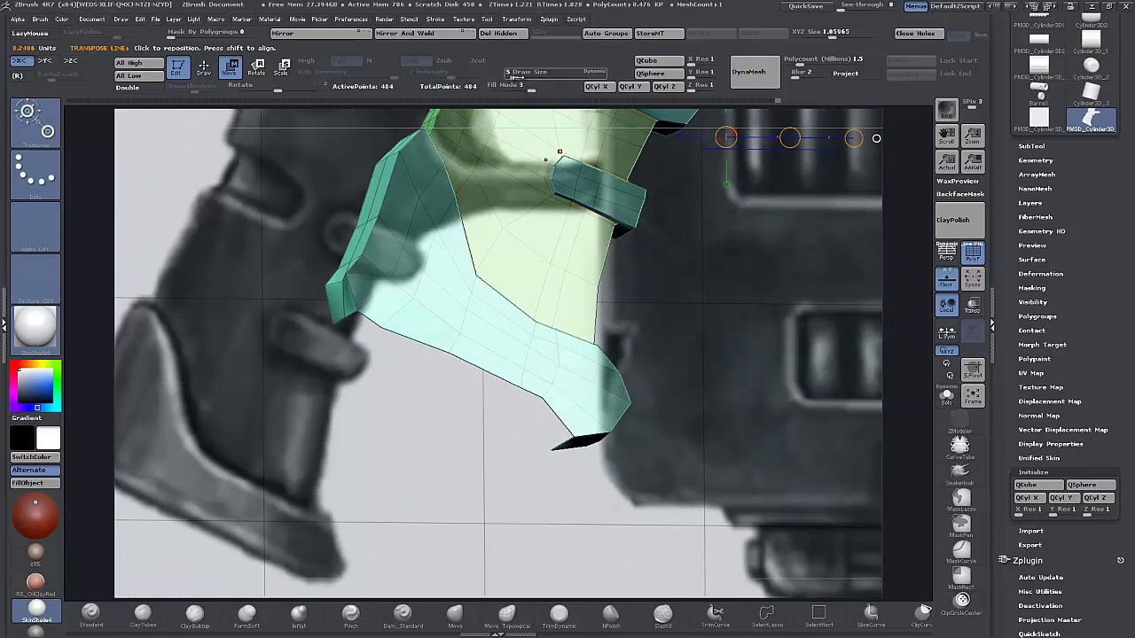
mouse_move(515, 75)
left_mouse_down()
mouse_move(561, 74)
mouse_move(501, 88)
left_mouse_up()
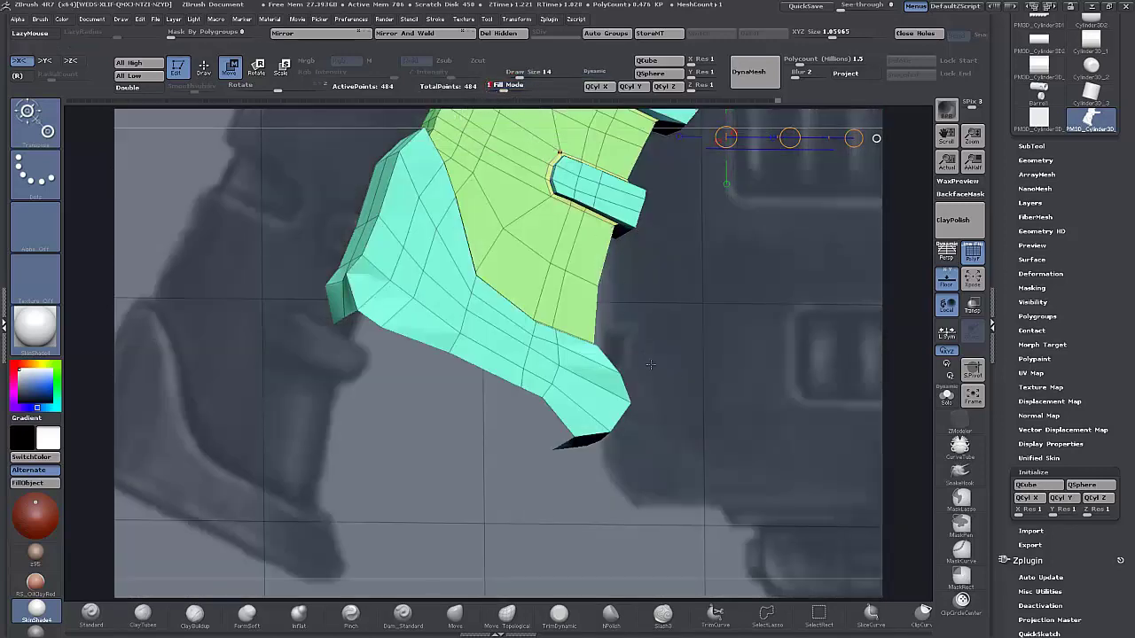
left_click_drag(651, 364, 688, 318)
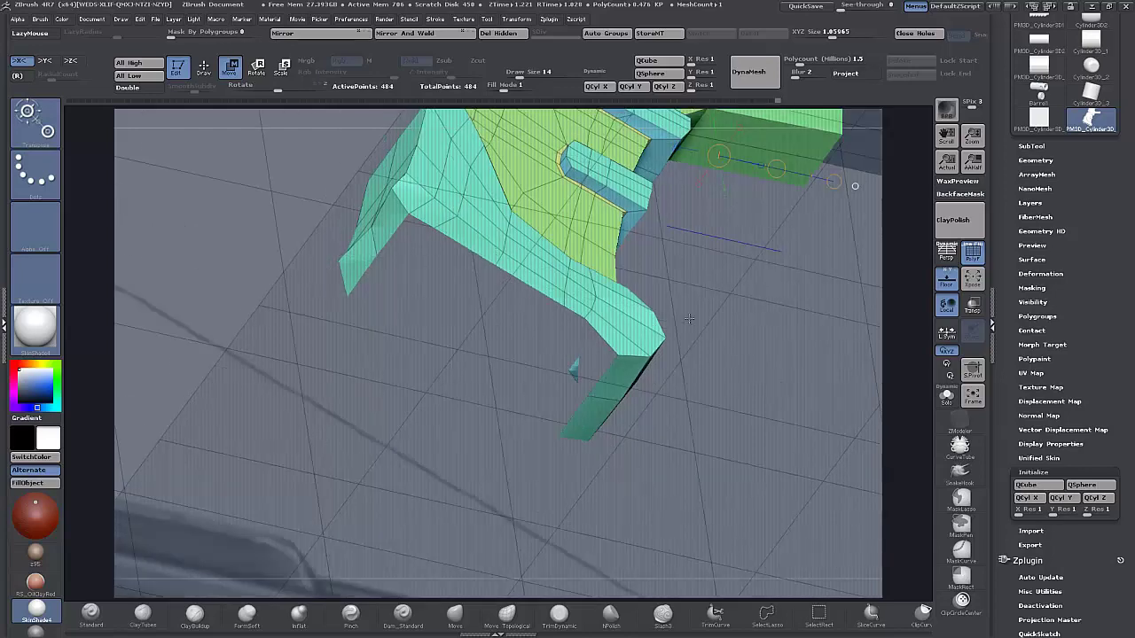
left_click(948, 286)
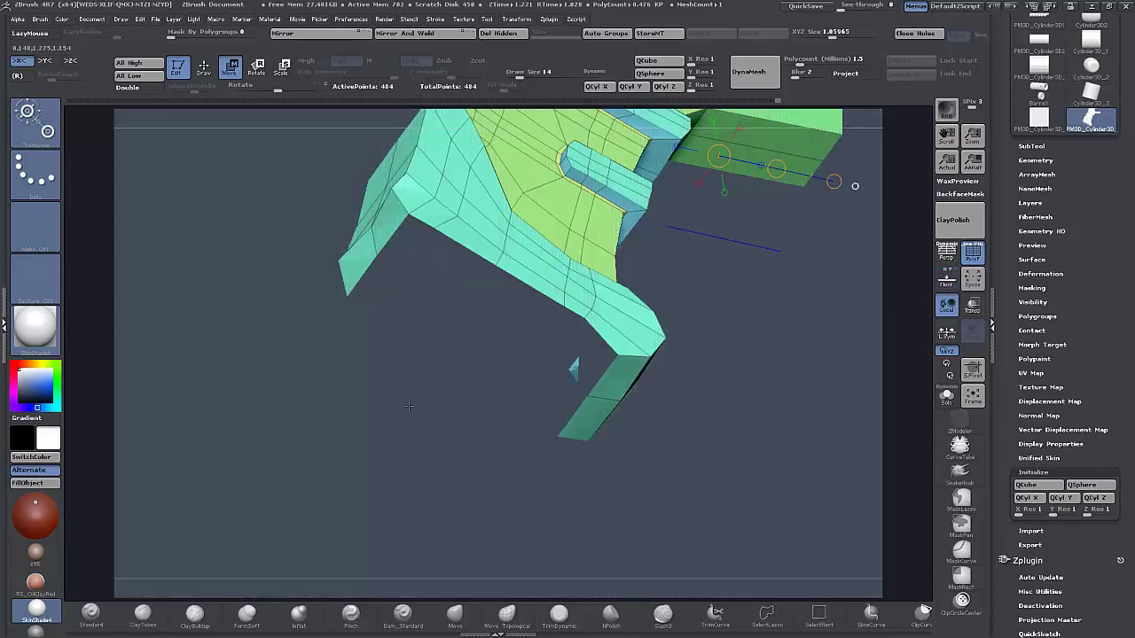
Return to Draw mode and enable Double display so the inner faces of the opened grip base are shown.
left_click_drag(408, 406, 433, 378)
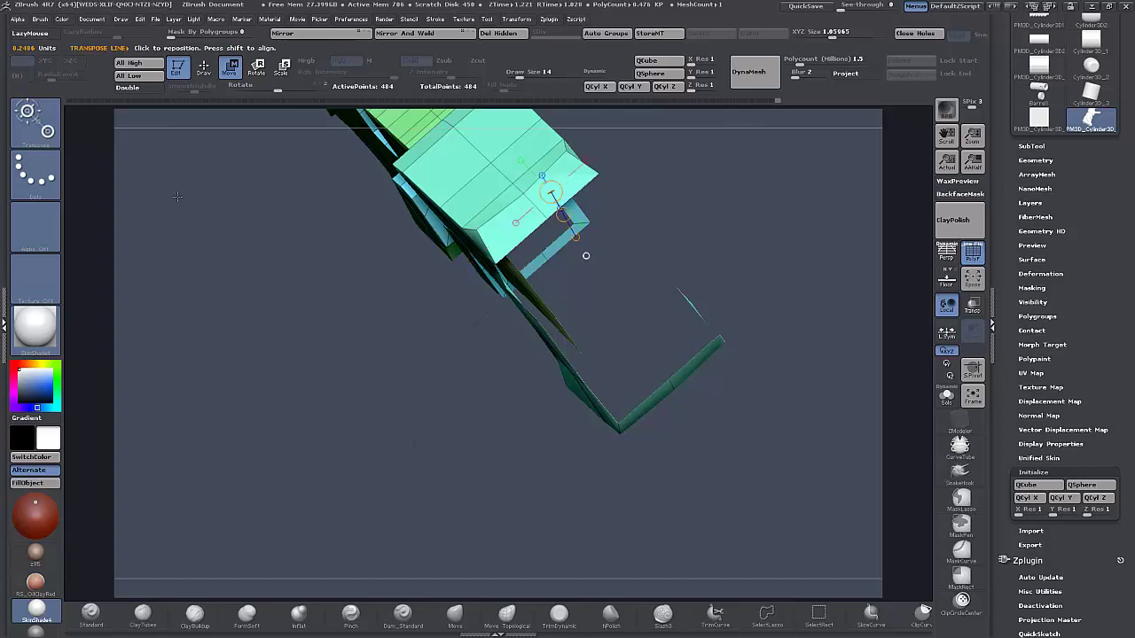
left_click(205, 71)
mouse_move(429, 376)
left_mouse_down()
mouse_move(392, 440)
mouse_move(496, 475)
left_mouse_up()
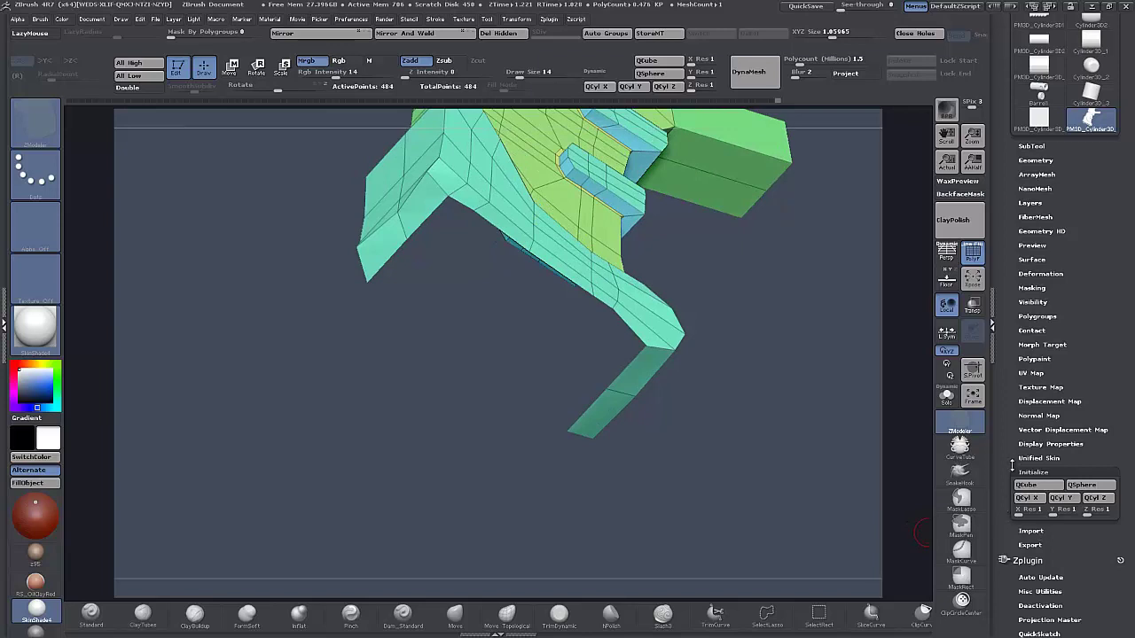
left_click(1032, 445)
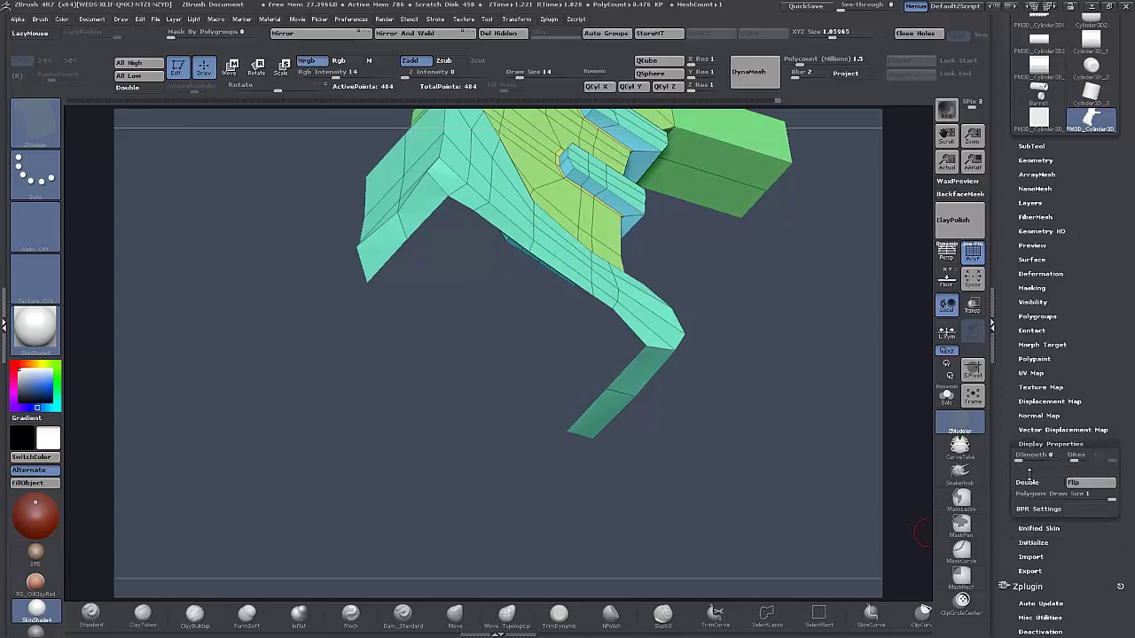
left_click(1030, 482)
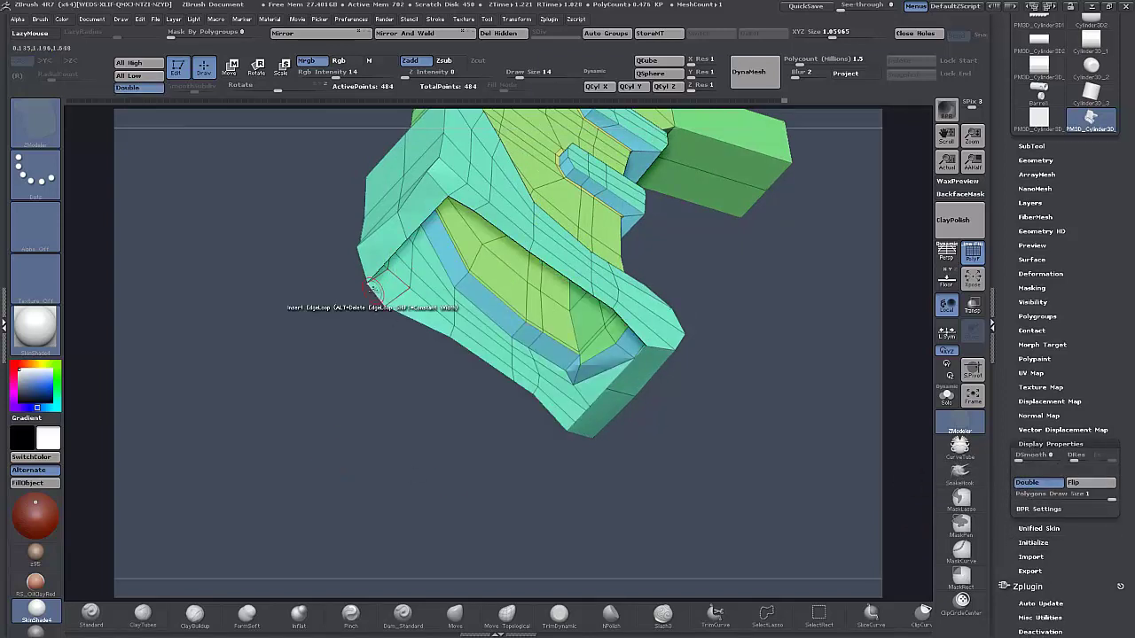
Delete the centre edge loop running down the base pad's back face.
left_click_drag(332, 334, 336, 465)
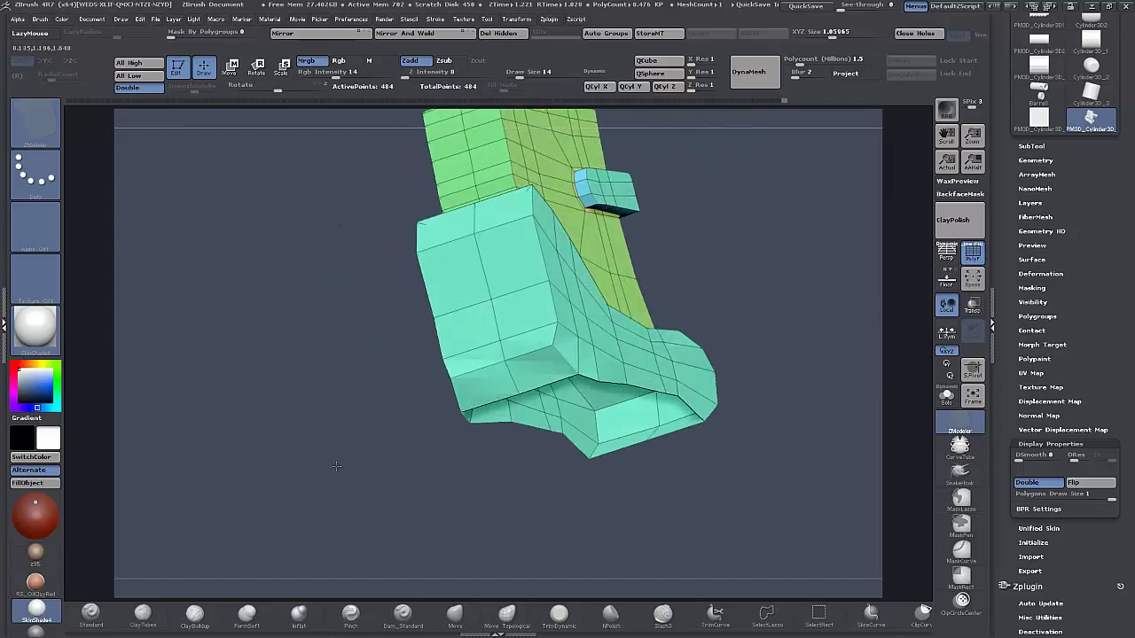
left_click(486, 284, "alt")
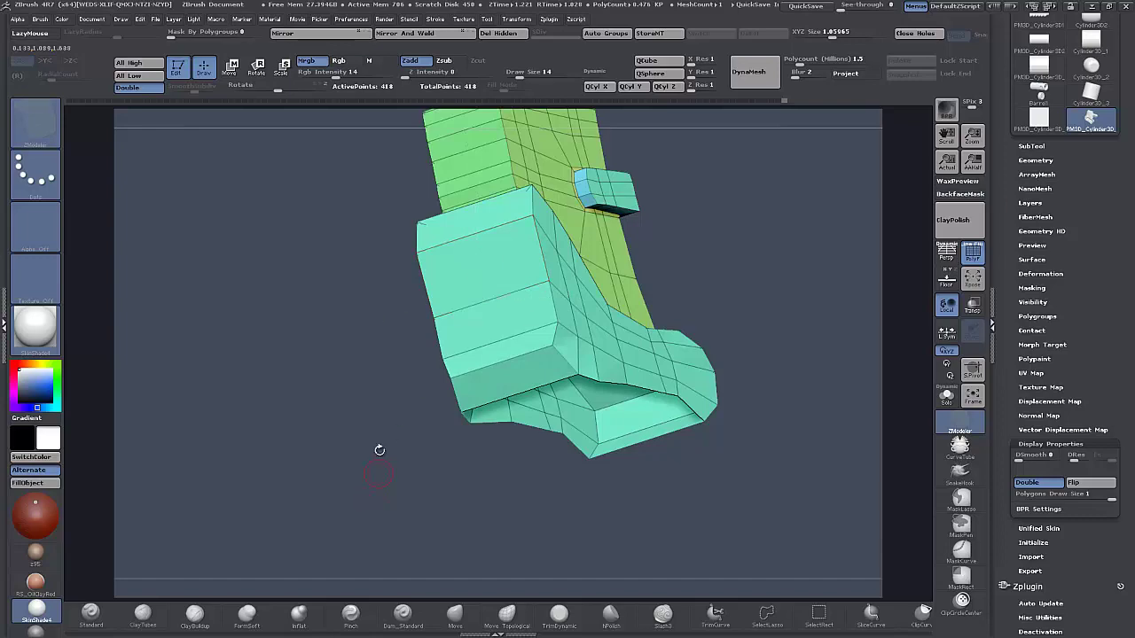
left_click_drag(379, 451, 363, 382)
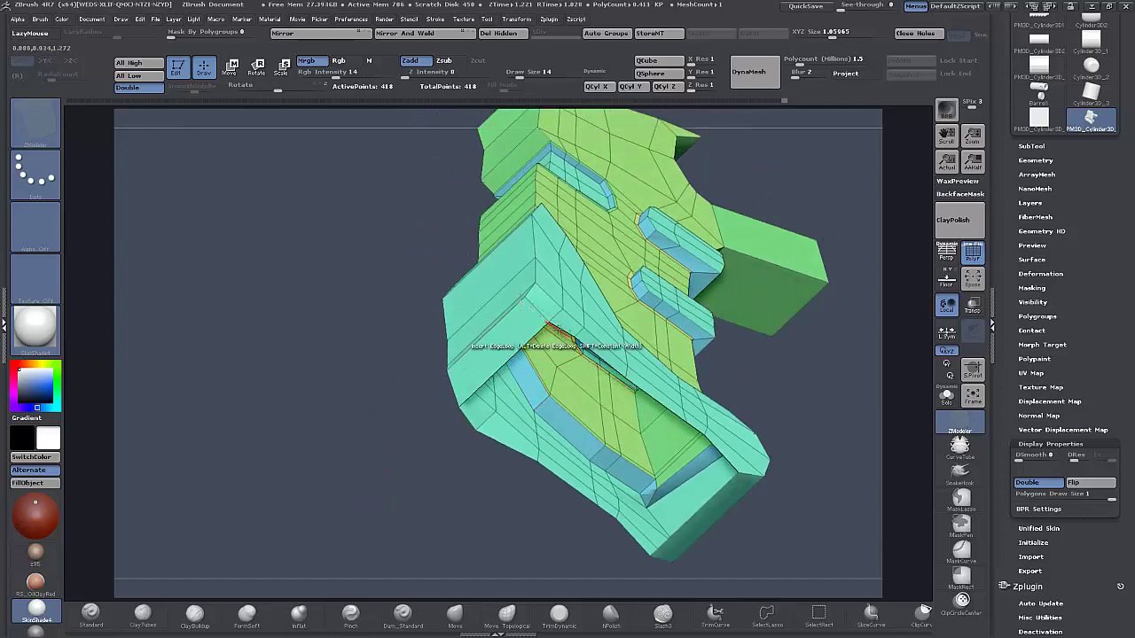
left_click_drag(424, 453, 365, 406)
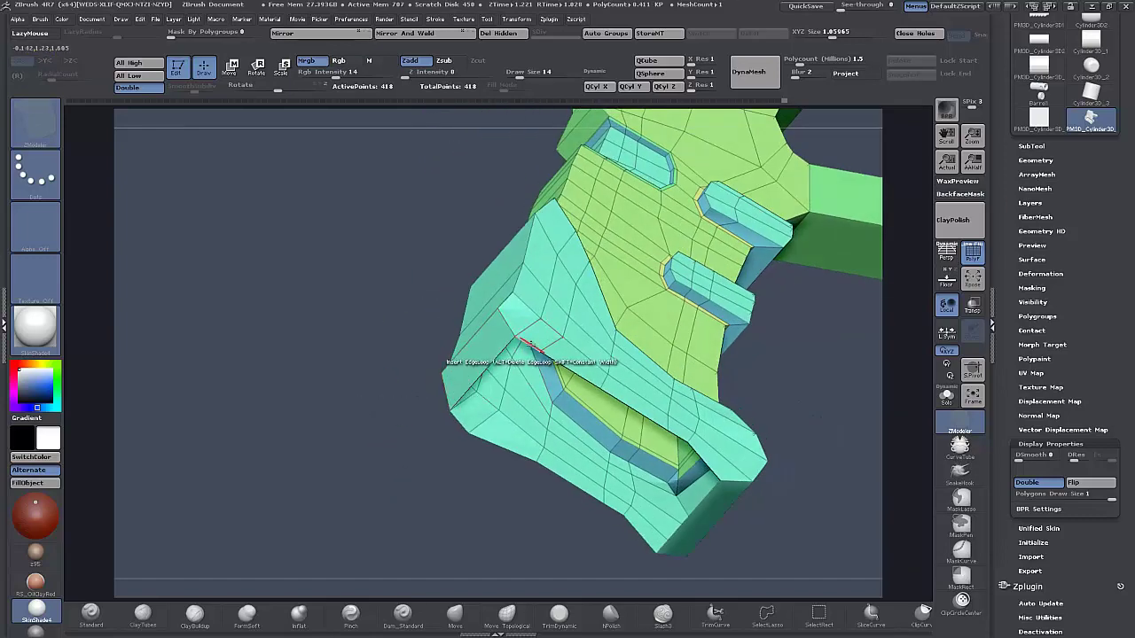
Set ZModeler's edge action to Bridge Two Edges and bridge the rear sections of the base pad's open underside.
key("space")
left_click(413, 341)
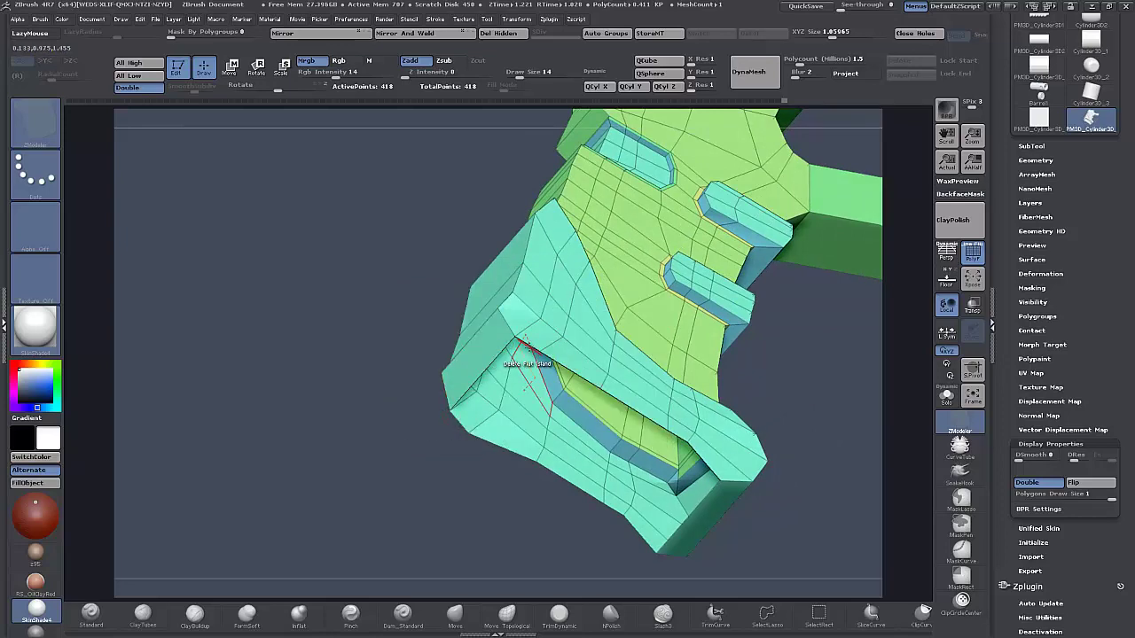
left_click_drag(280, 473, 466, 381)
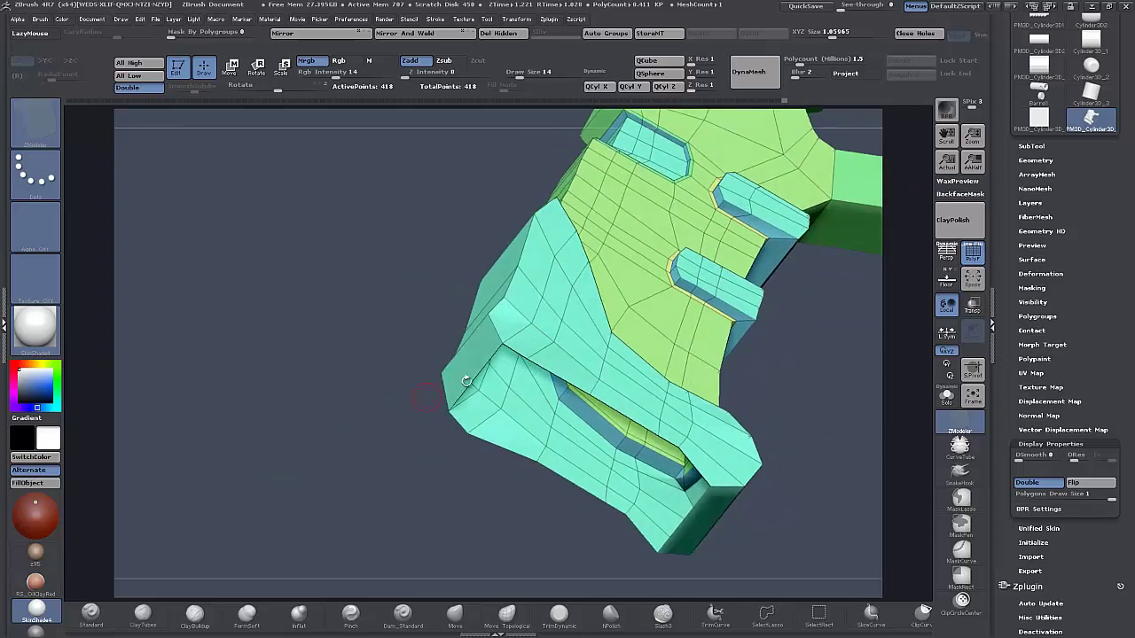
left_click(507, 357)
left_click(487, 434)
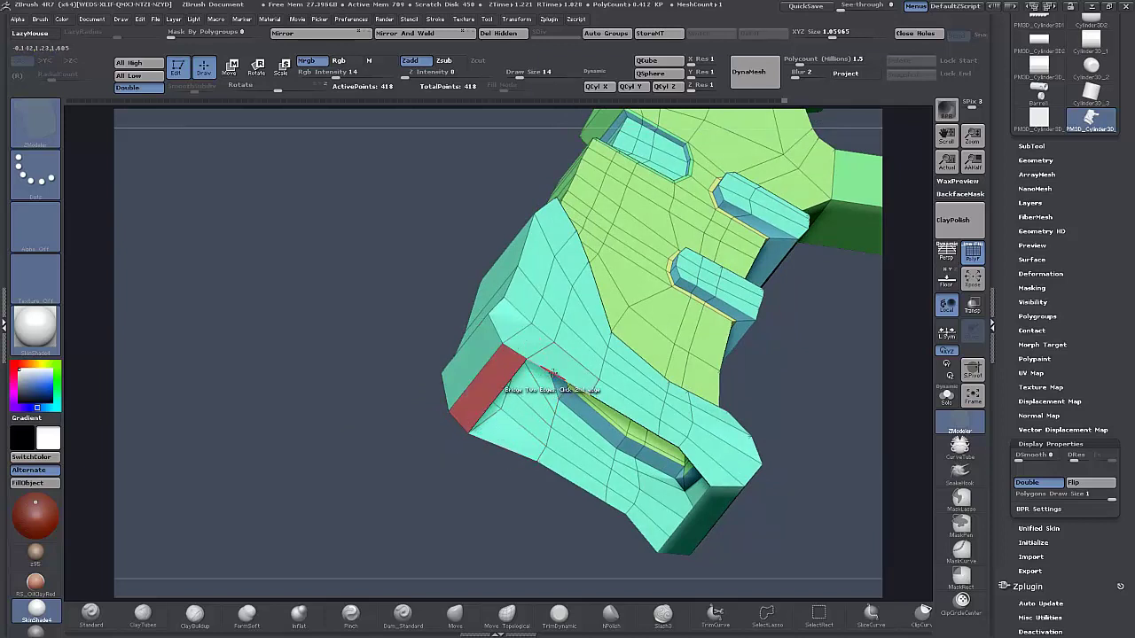
left_click(551, 374)
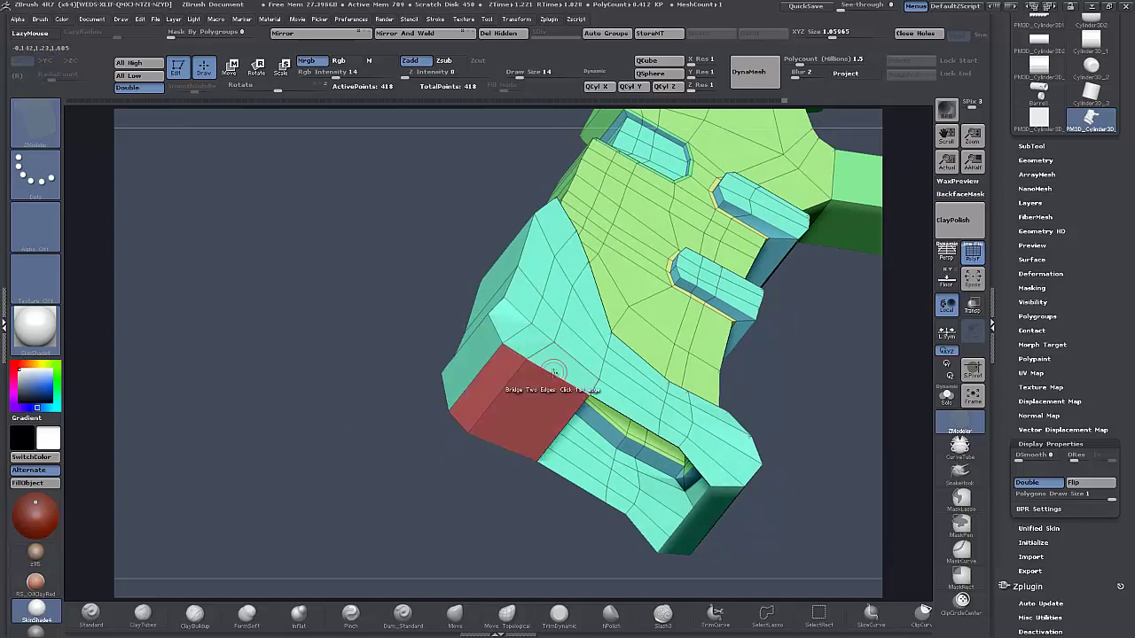
left_click(592, 417)
key("ctrl+z")
left_click_drag(387, 504, 347, 530)
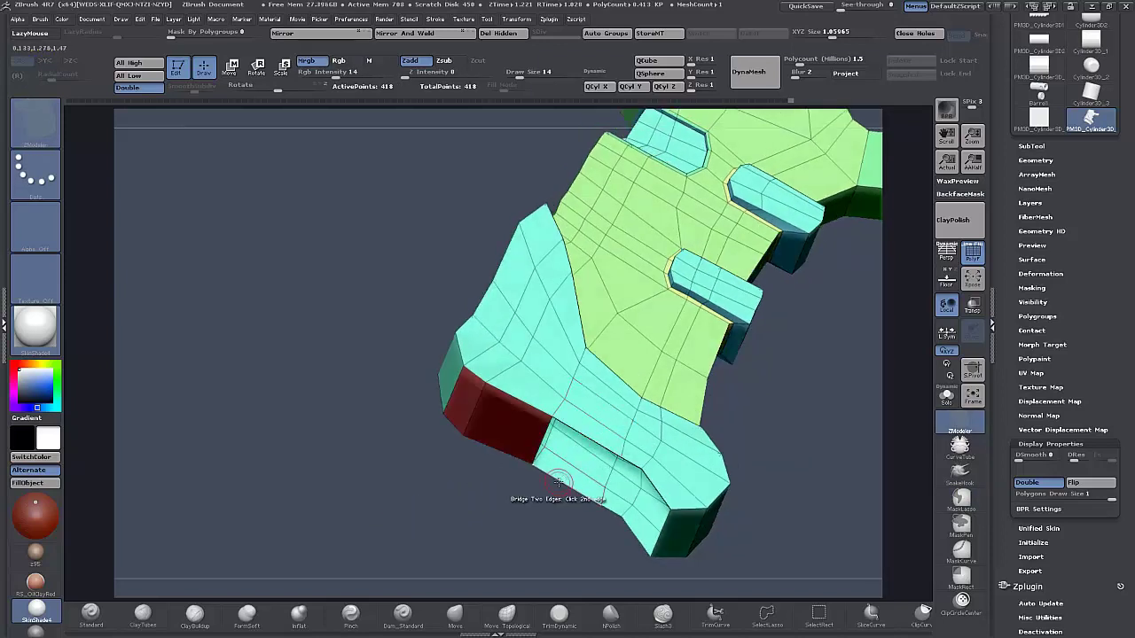
left_click_drag(431, 502, 412, 516)
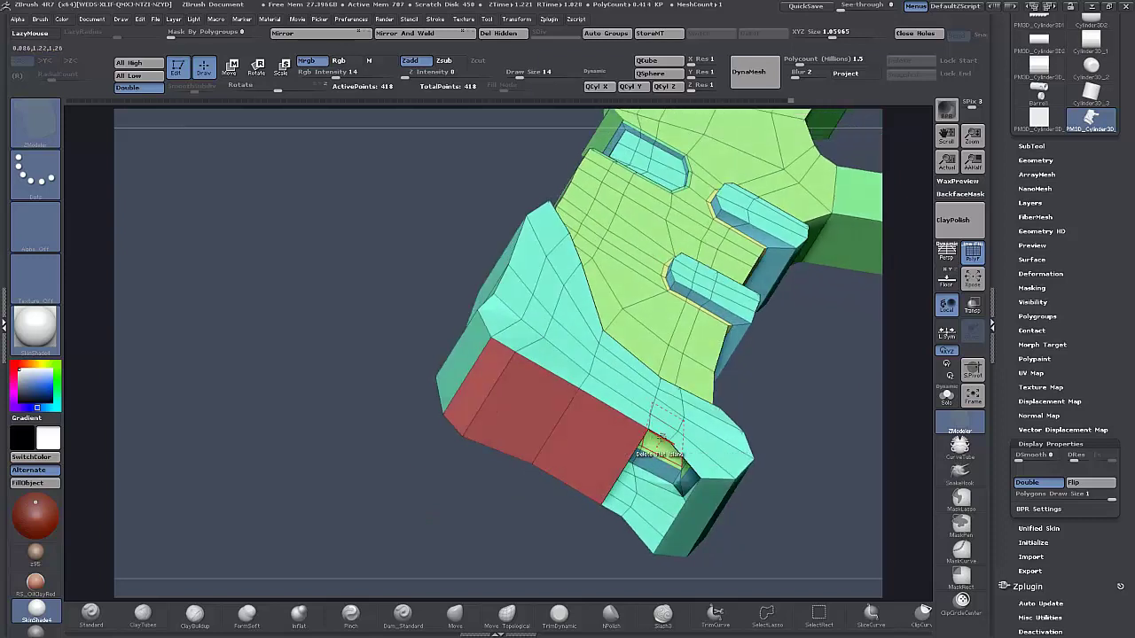
left_click(656, 436)
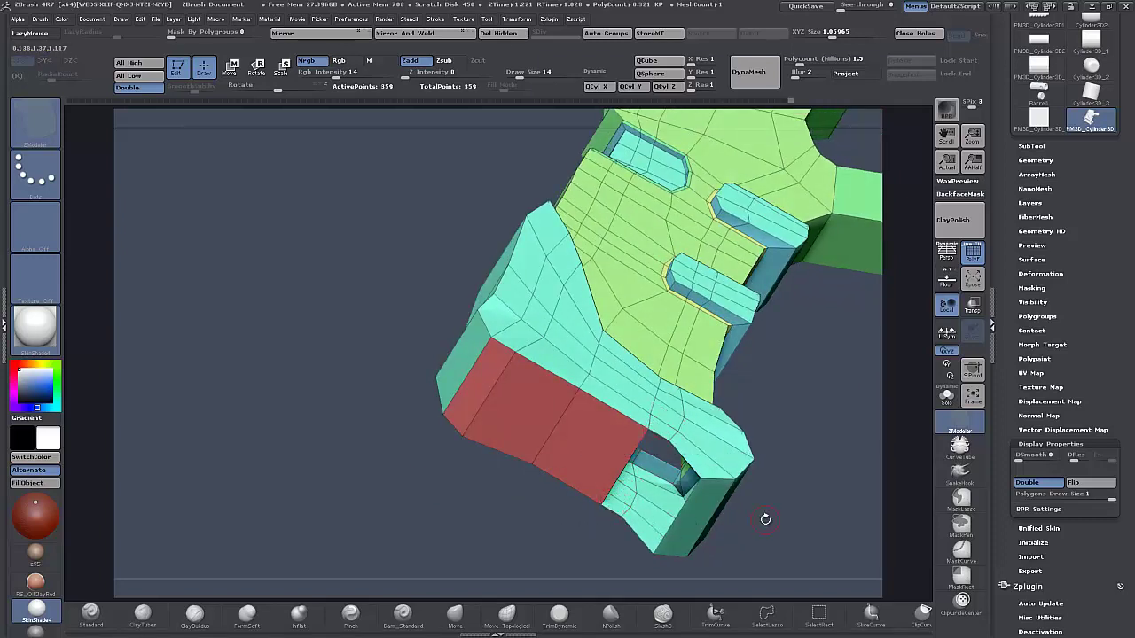
key("ctrl+z")
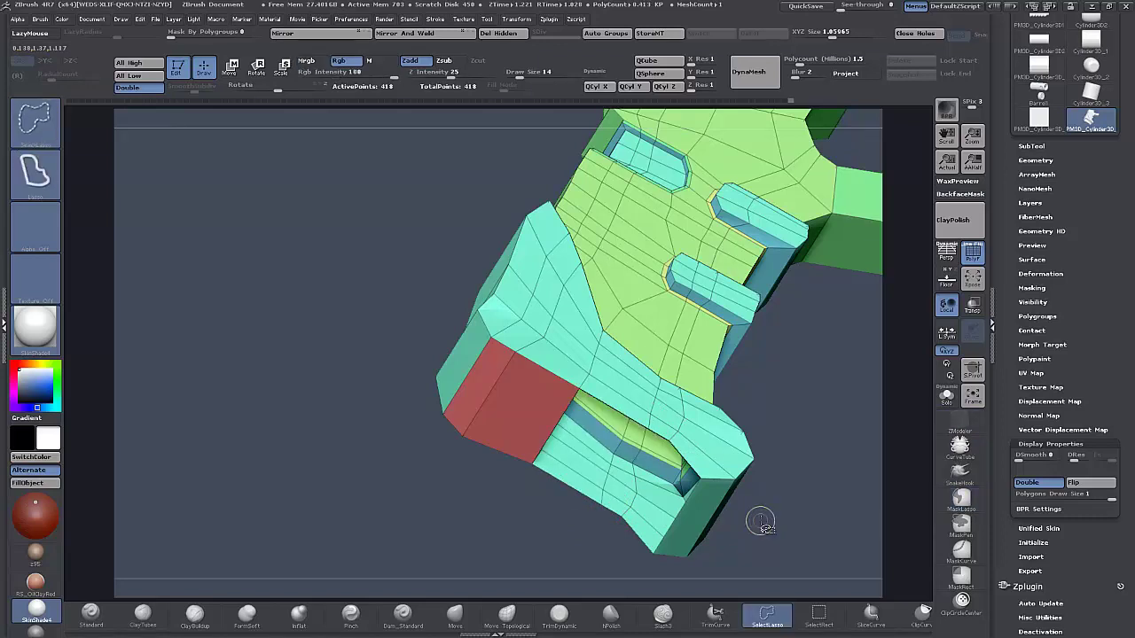
Bridge the remaining opposite edges toward the front to close the base pad's underside.
mouse_move(778, 525)
left_mouse_down()
mouse_move(795, 521)
mouse_move(612, 430)
left_mouse_up()
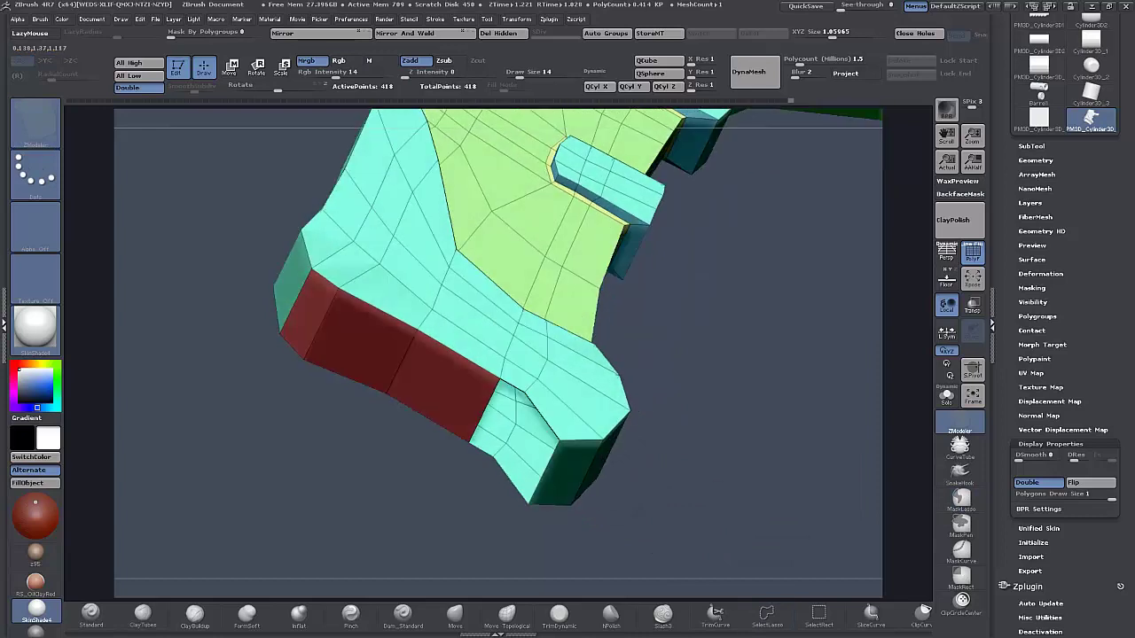
left_click(514, 387)
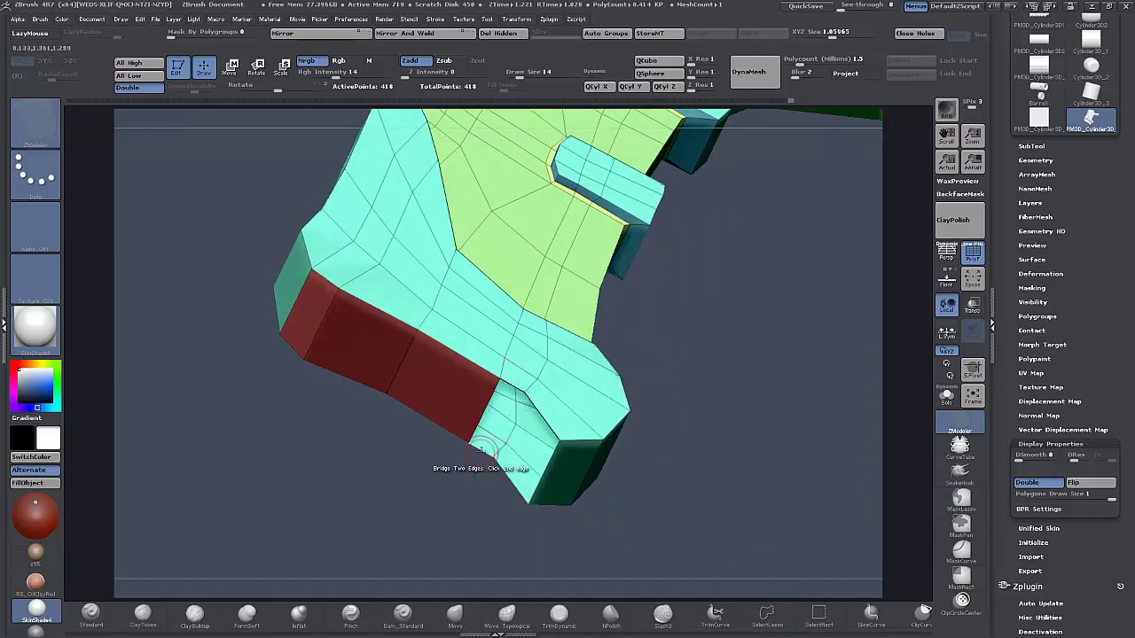
left_click(479, 452)
left_click_drag(474, 461, 443, 558)
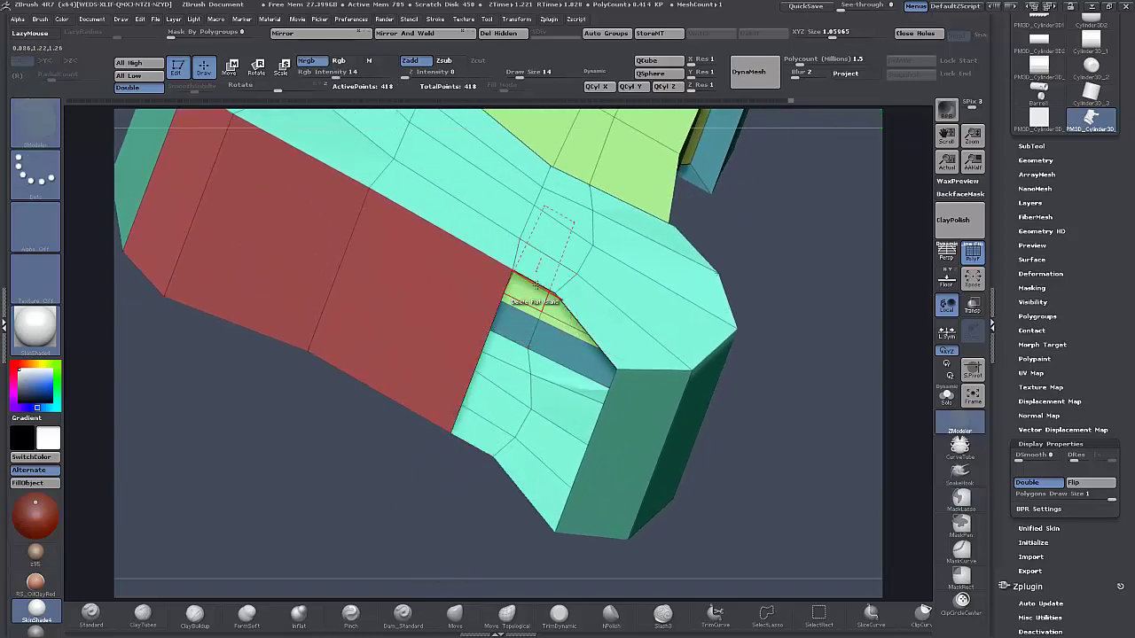
left_click_drag(322, 484, 326, 511)
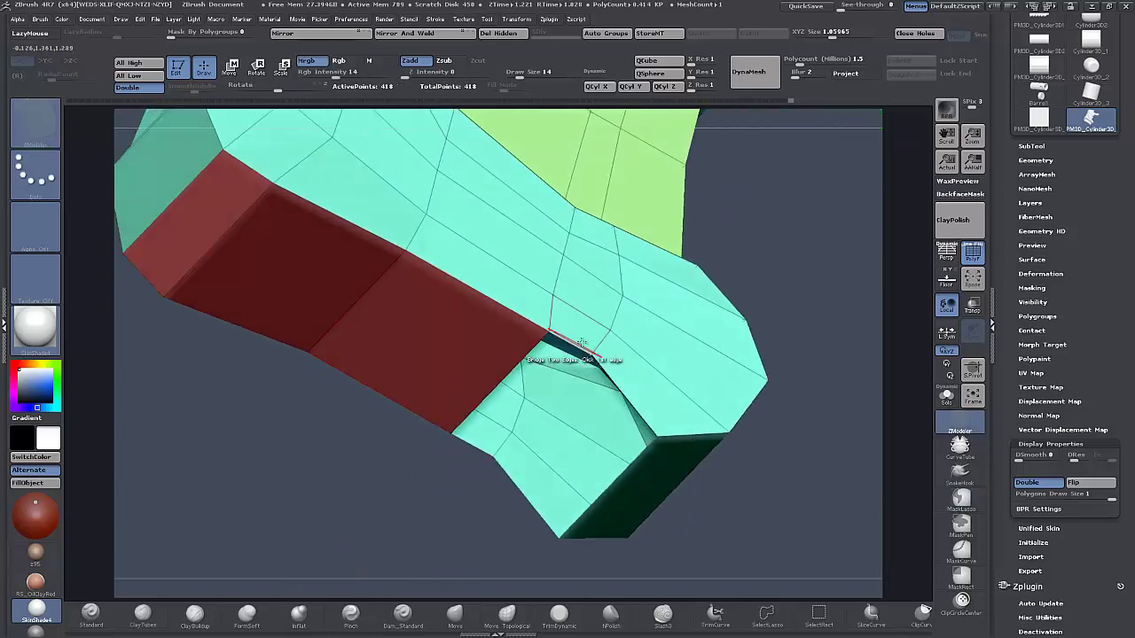
left_click(480, 448)
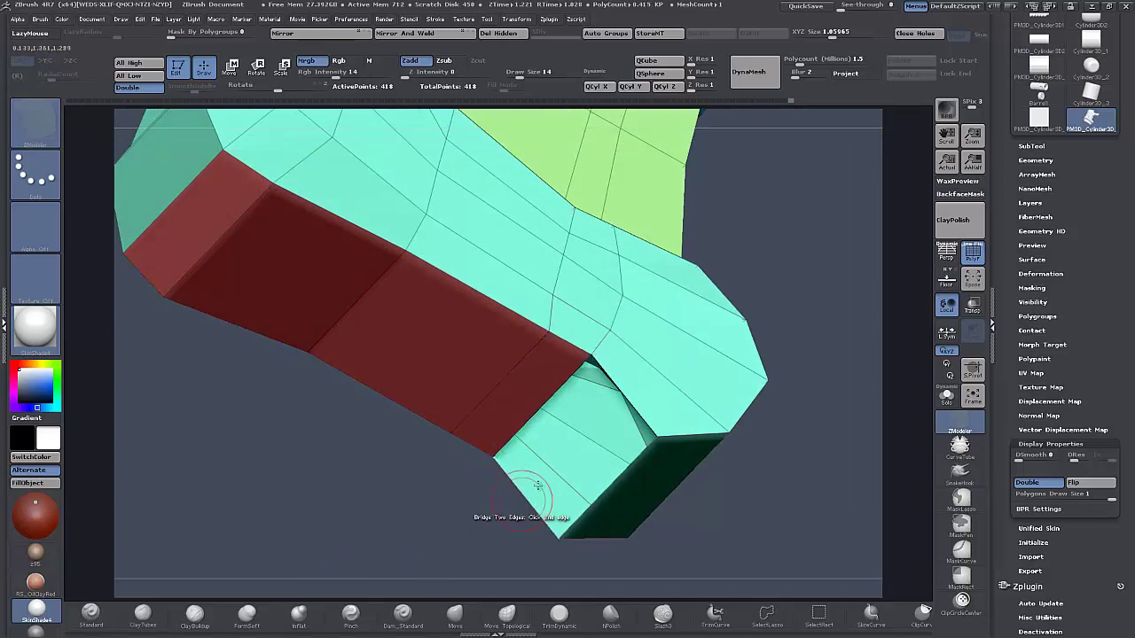
left_click(620, 395)
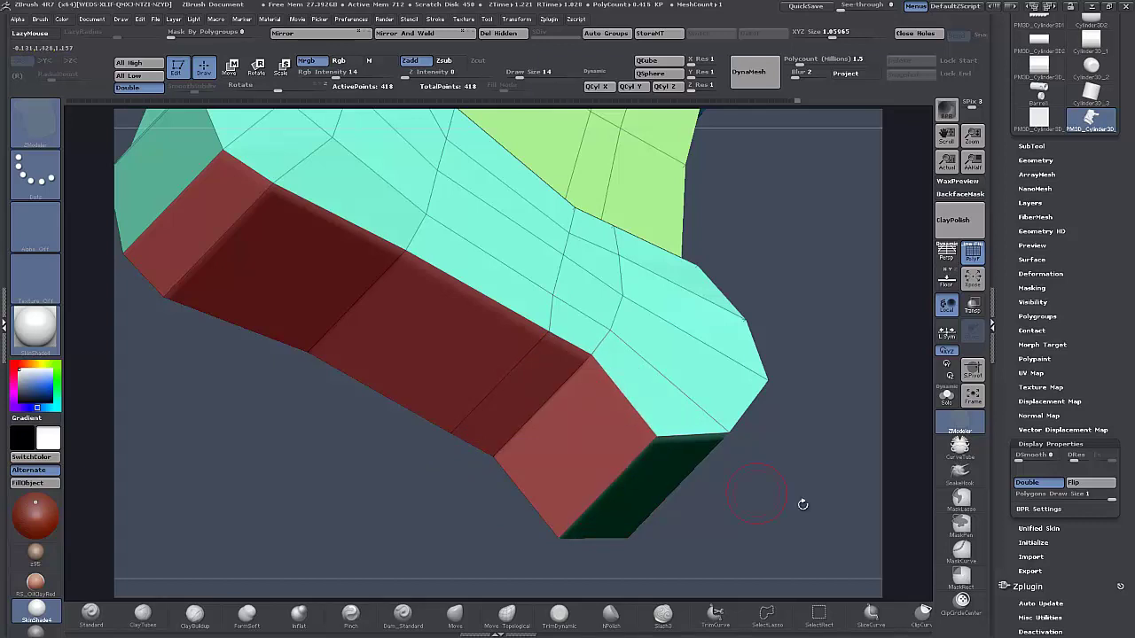
Show the floor reference again in side view and set the floor fill mode to 3.
left_click_drag(802, 503, 722, 357)
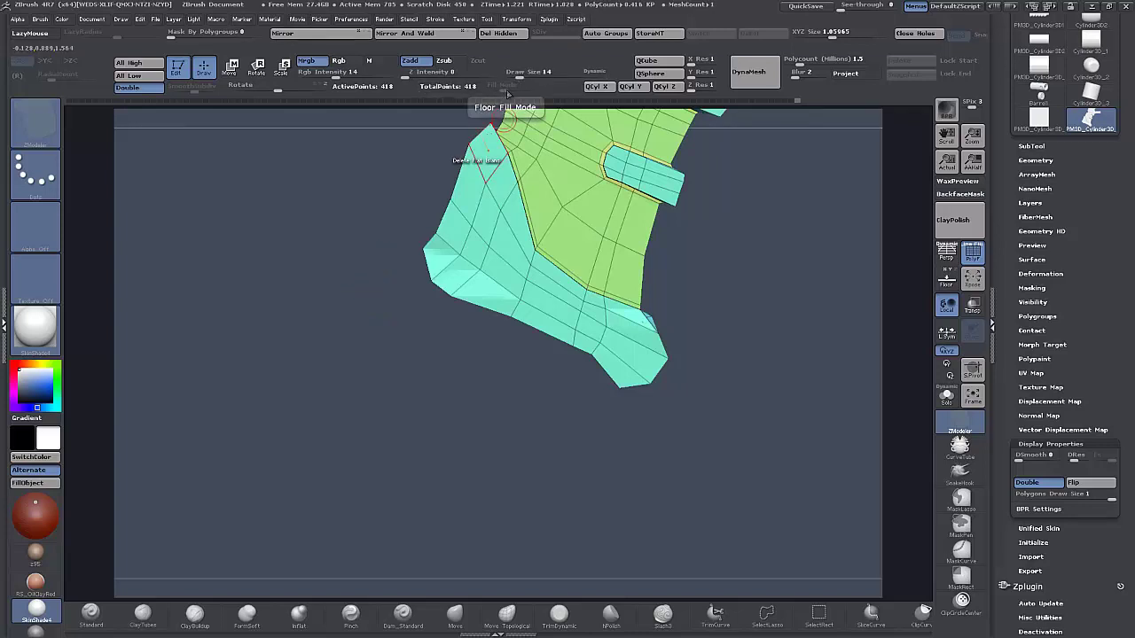
left_click(946, 280)
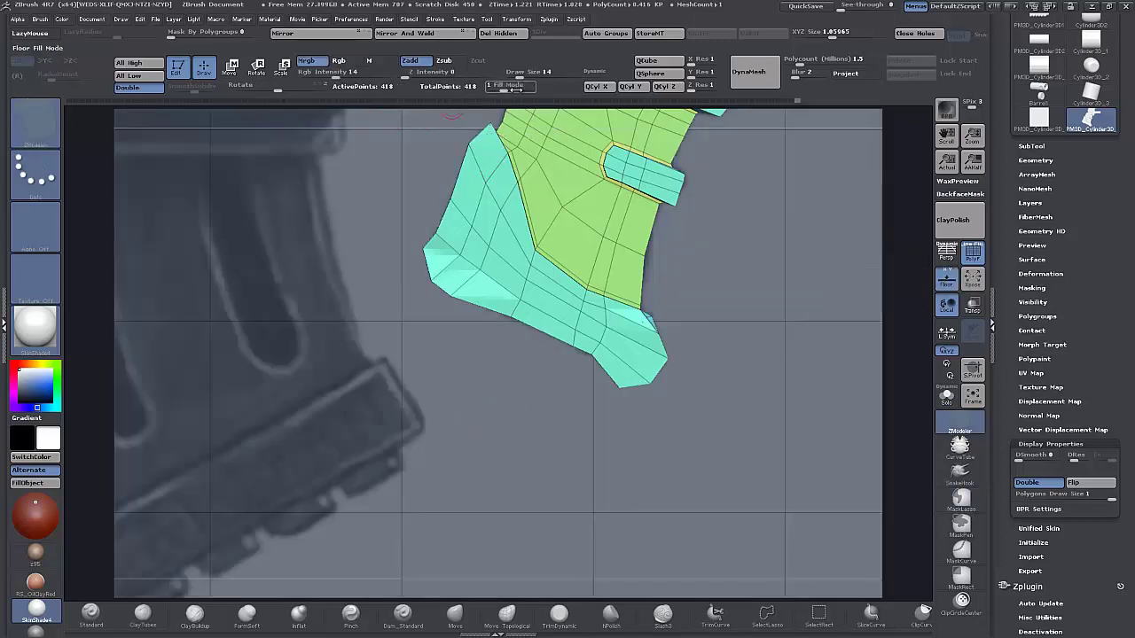
left_click_drag(503, 90, 529, 89)
left_click_drag(391, 359, 417, 330, "alt")
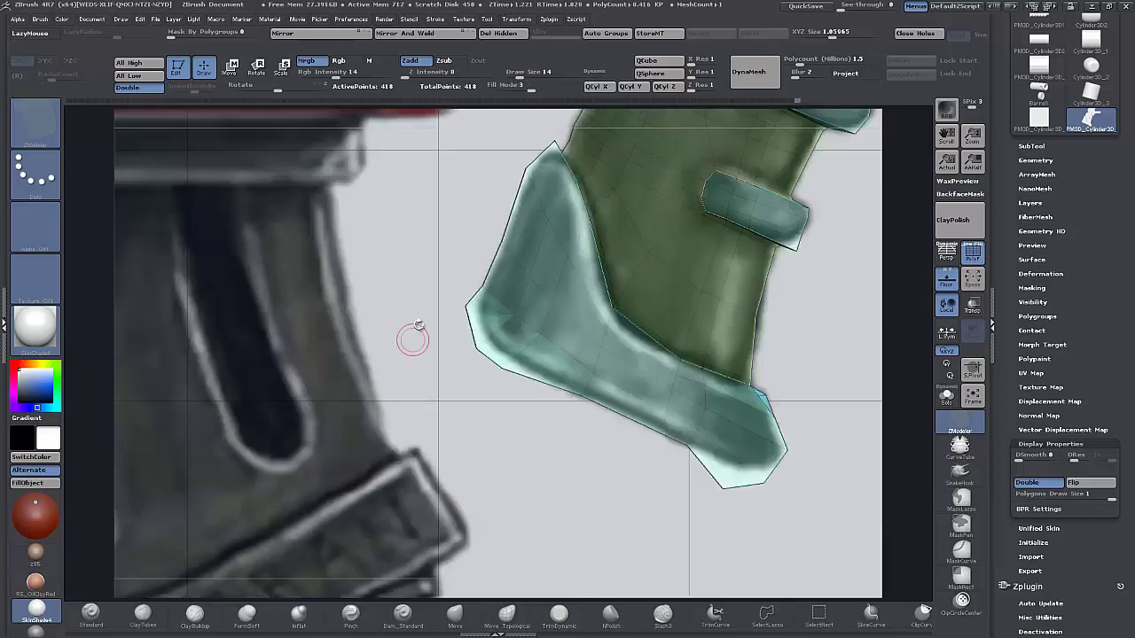
Isolate the base pad's protruding rear corner with an inverted lasso mask and move it slightly forward onto the reference outline.
key("ctrl")
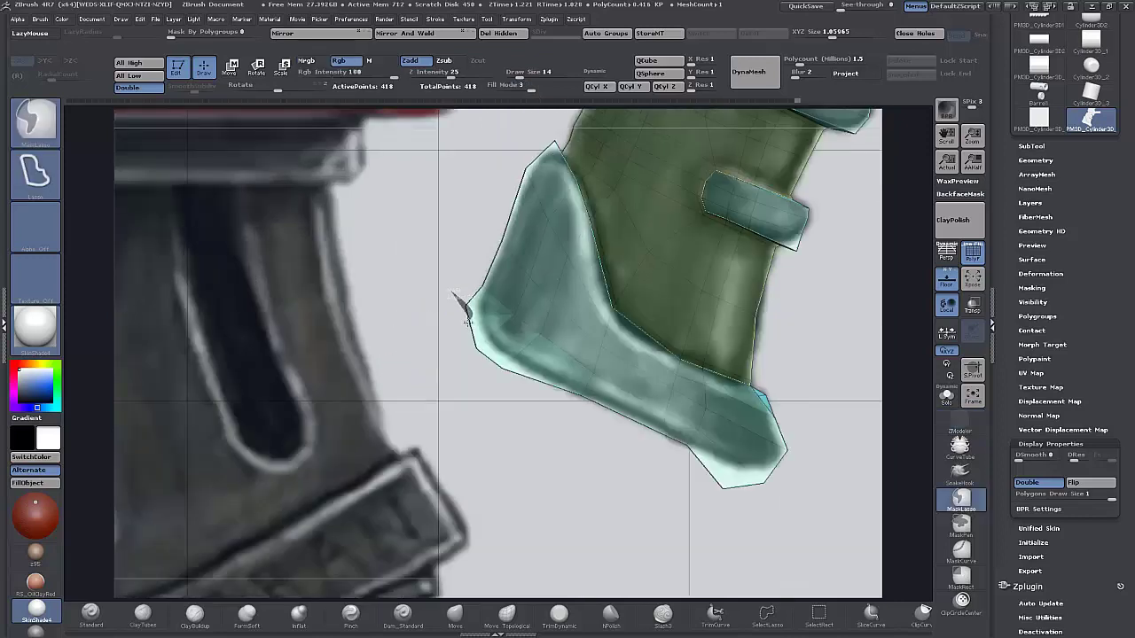
left_click_drag(448, 321, 448, 321, "ctrl")
left_click(447, 323, "ctrl")
left_click(232, 71)
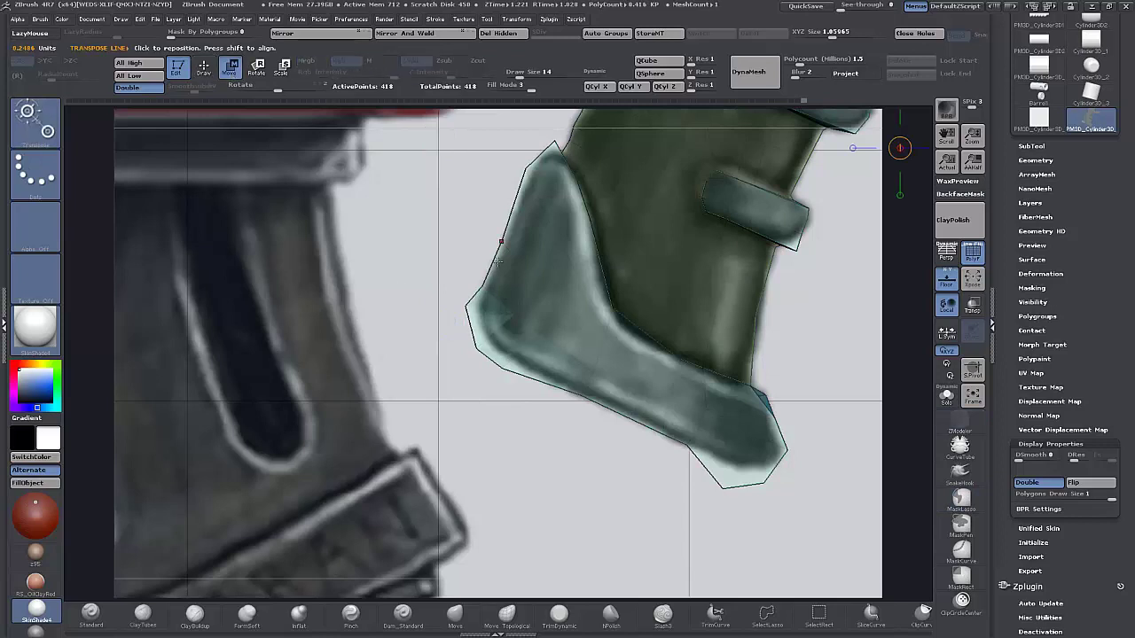
left_click_drag(499, 262, 315, 262, "shift")
left_click_drag(407, 260, 417, 260)
Isolate the points below the pad's rear corner one after another and shift each slightly forward to the reference outline.
left_click_drag(432, 387, 454, 394, "ctrl")
left_click_drag(490, 337, 453, 360, "ctrl")
left_click(445, 392, "ctrl")
left_click_drag(405, 260, 412, 261)
left_click_drag(451, 418, 476, 426, "ctrl")
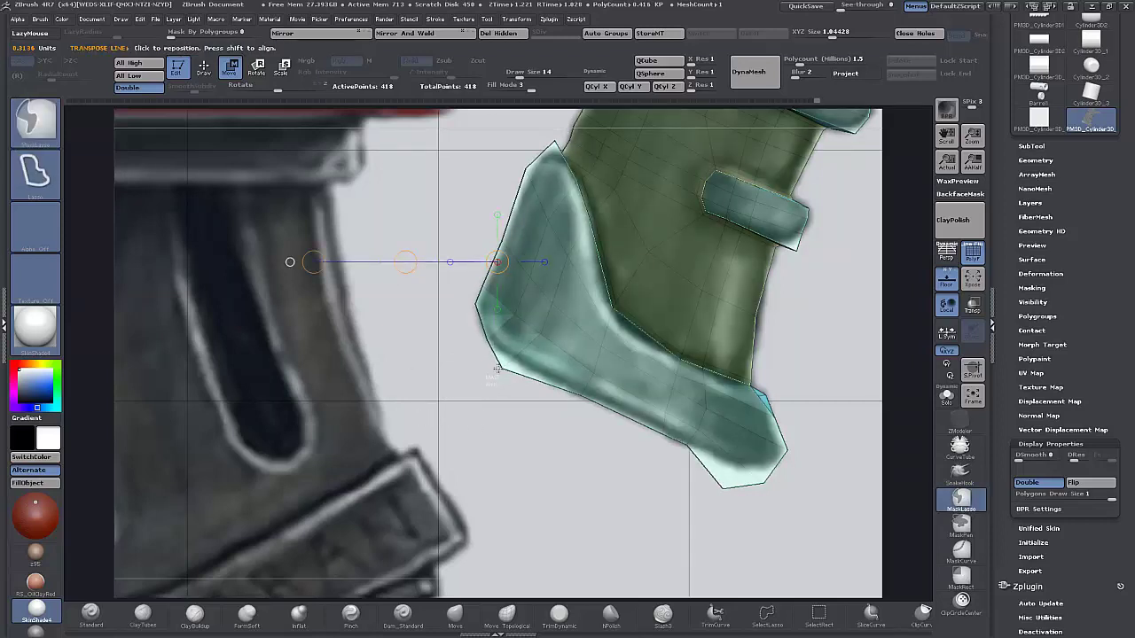
left_click(493, 438, "ctrl")
left_click_drag(403, 255, 413, 255)
Isolate the outermost point of the base pad's front end and move it slightly backward and up onto the reference.
left_click_drag(544, 418, 456, 370, "alt")
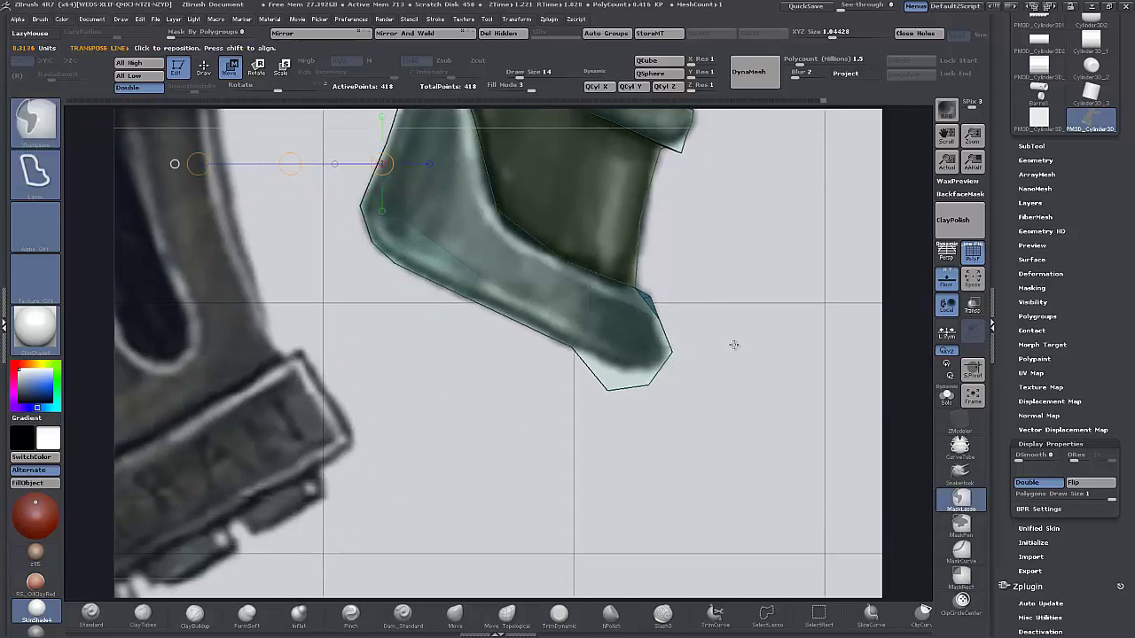
left_click_drag(768, 356, 676, 376, "ctrl")
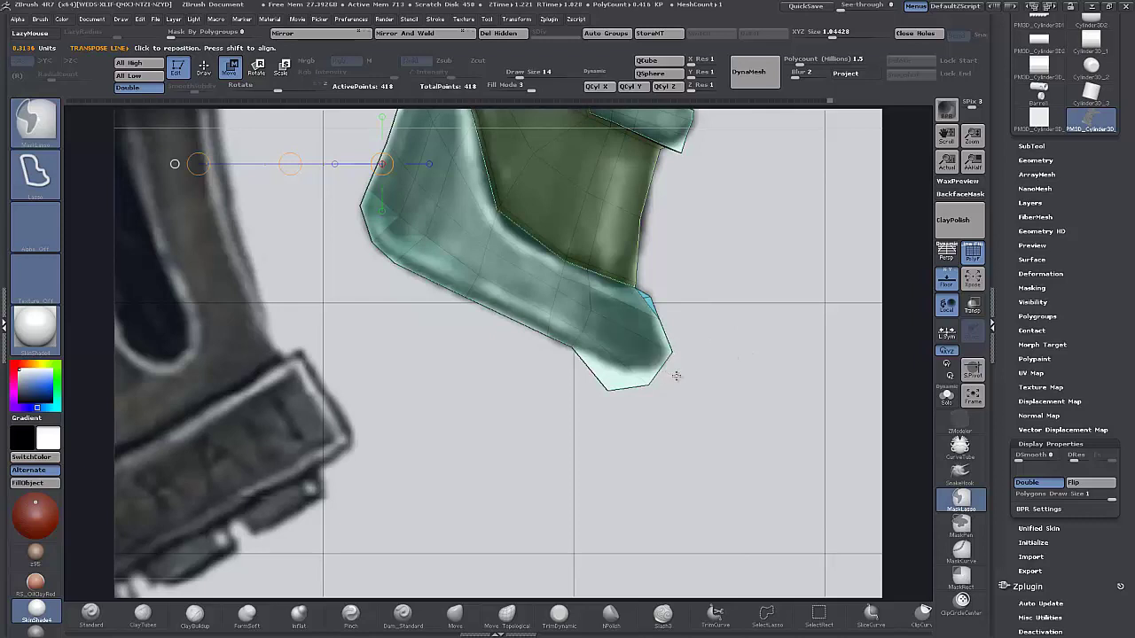
left_click(696, 397, "ctrl")
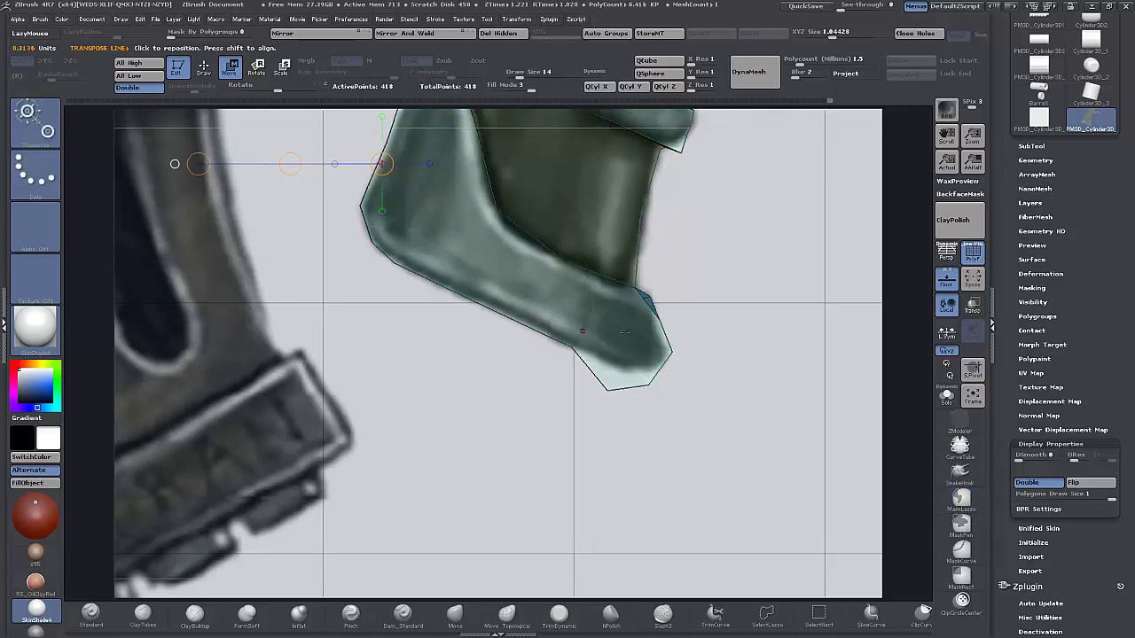
left_click_drag(638, 320, 820, 319)
left_click_drag(731, 322, 718, 316)
Isolate the two lower points of the base pad's front end in turn and raise each to the reference outline.
left_click_drag(735, 444, 672, 415, "ctrl")
left_click(709, 418, "ctrl")
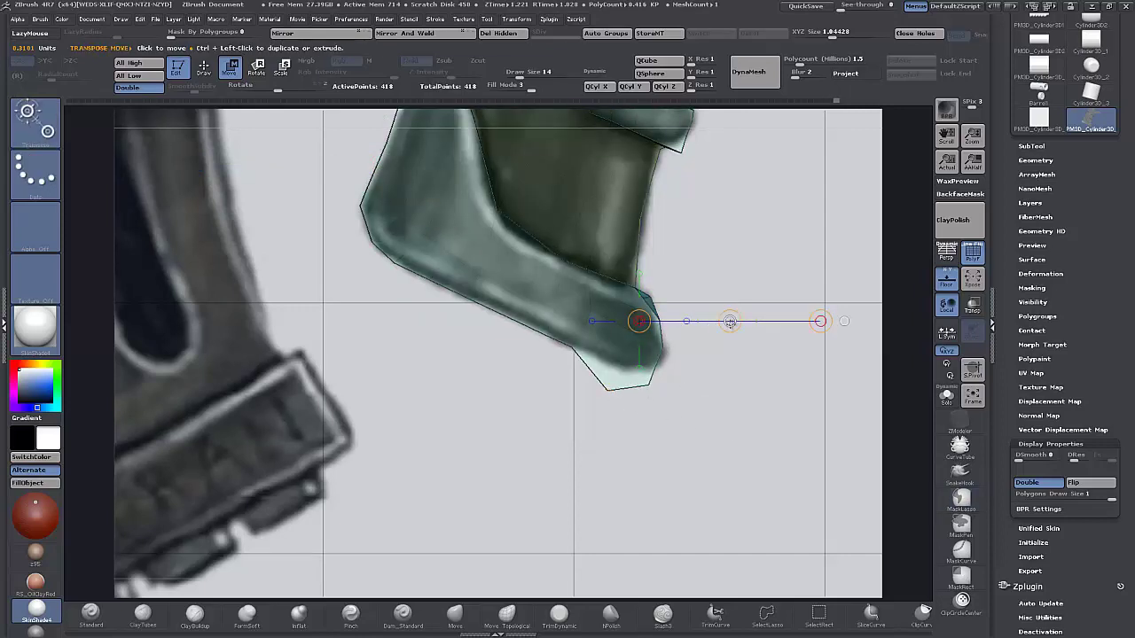
left_click_drag(729, 321, 735, 302)
left_click_drag(565, 436, 590, 418, "ctrl")
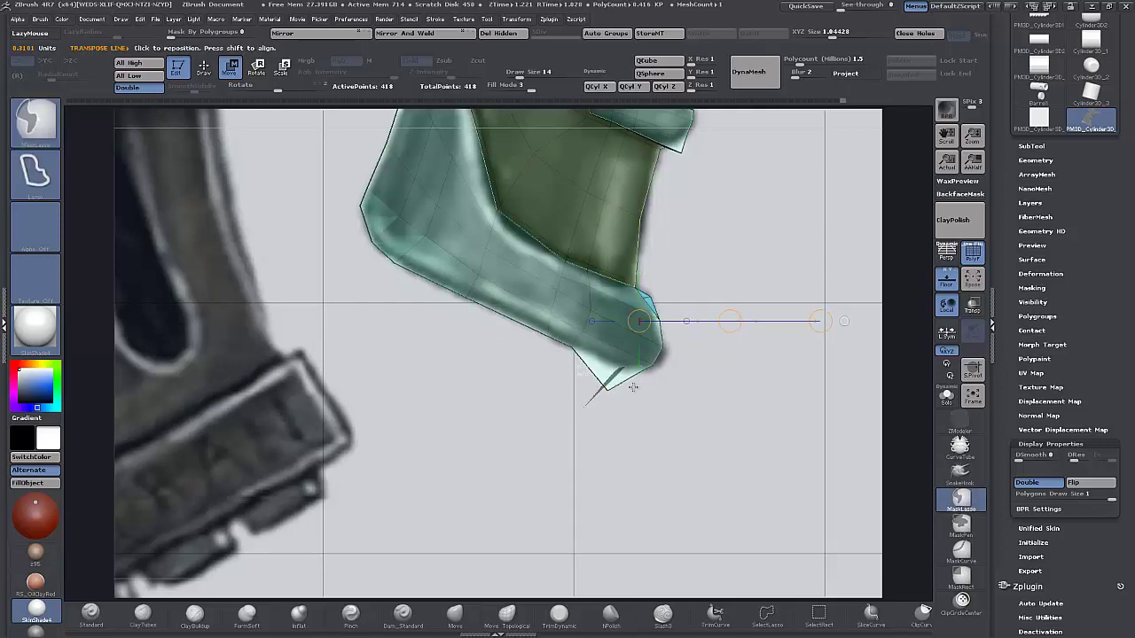
left_click_drag(633, 387, 608, 412, "ctrl")
left_click(684, 436, "ctrl")
left_click_drag(729, 321, 728, 290)
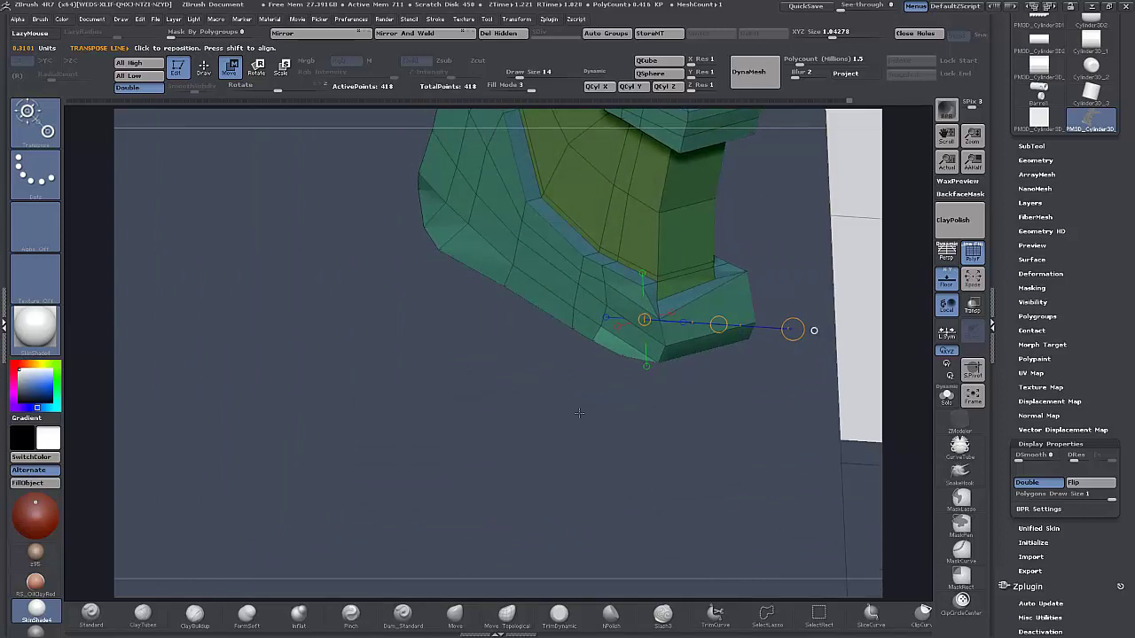
Clear the mask, return to Draw mode, and mirror and weld the grip across its centreline.
left_click_drag(466, 388, 417, 333, "ctrl")
left_click(204, 71)
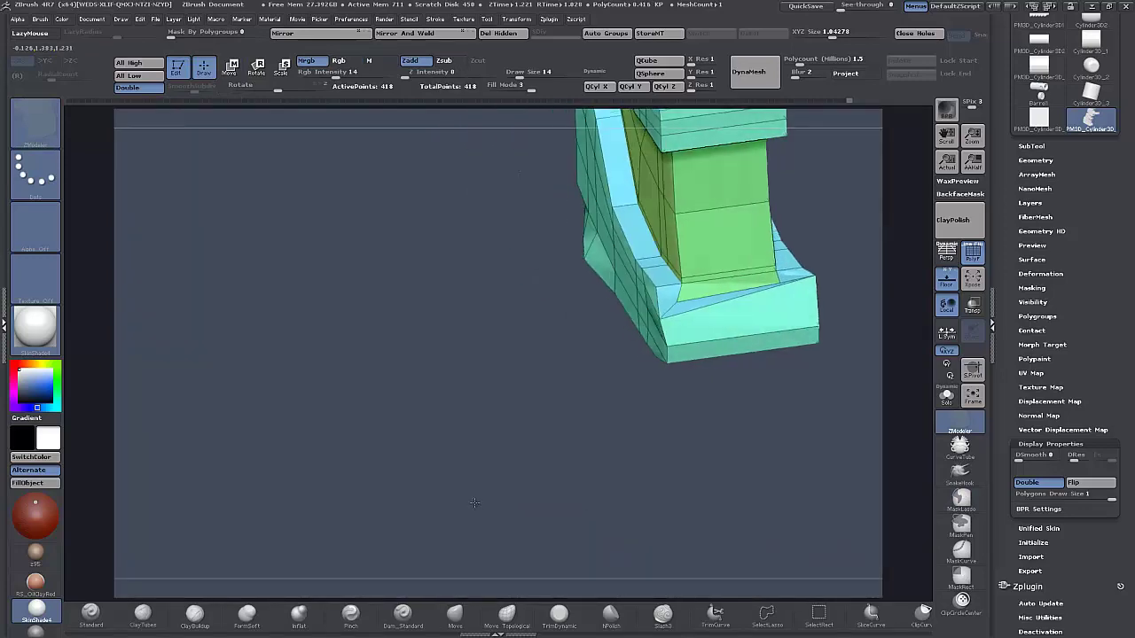
mouse_move(475, 503)
left_mouse_down()
mouse_move(466, 490)
mouse_move(515, 488)
mouse_move(479, 483)
left_mouse_up()
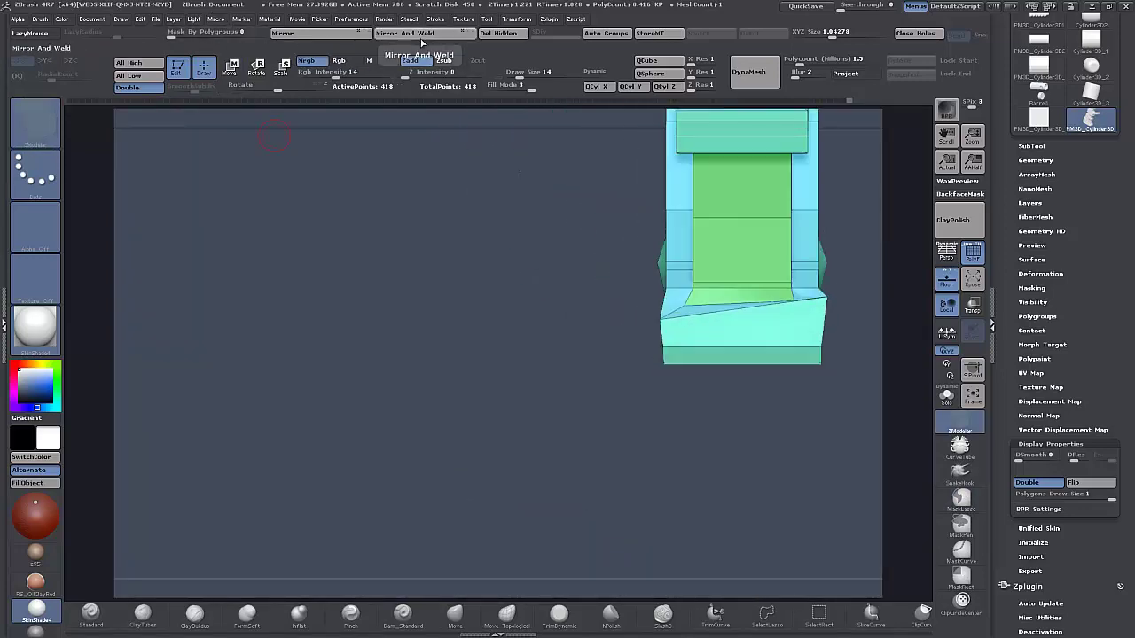
left_click(404, 34)
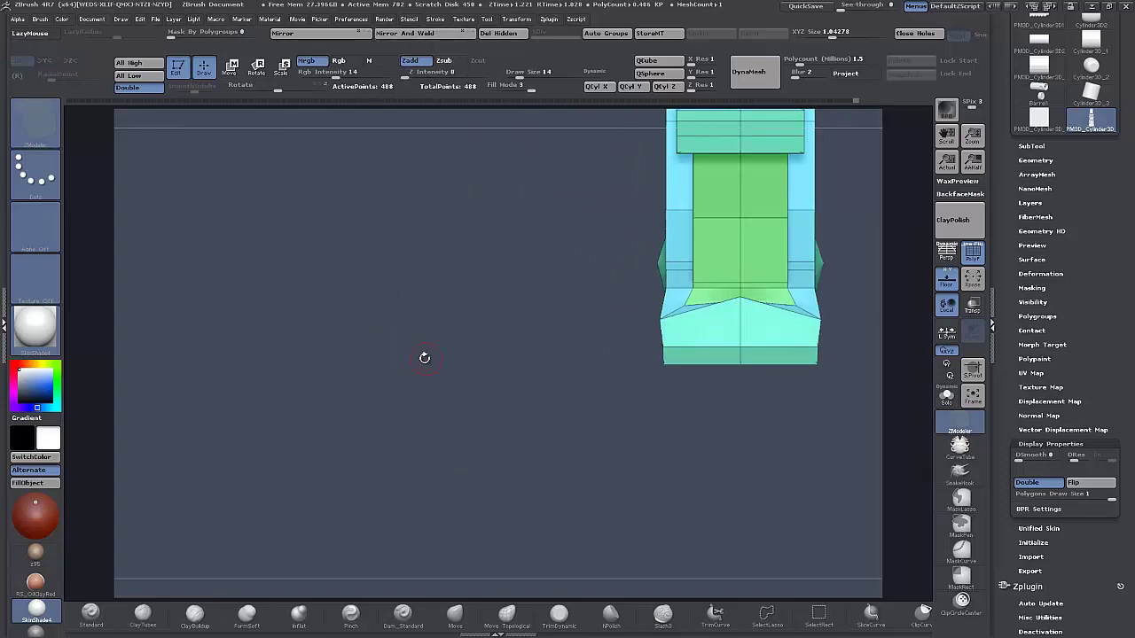
Slide the centre points of the base pad's front end down until its upper edges run level with the outer corners.
left_click_drag(423, 355, 346, 341)
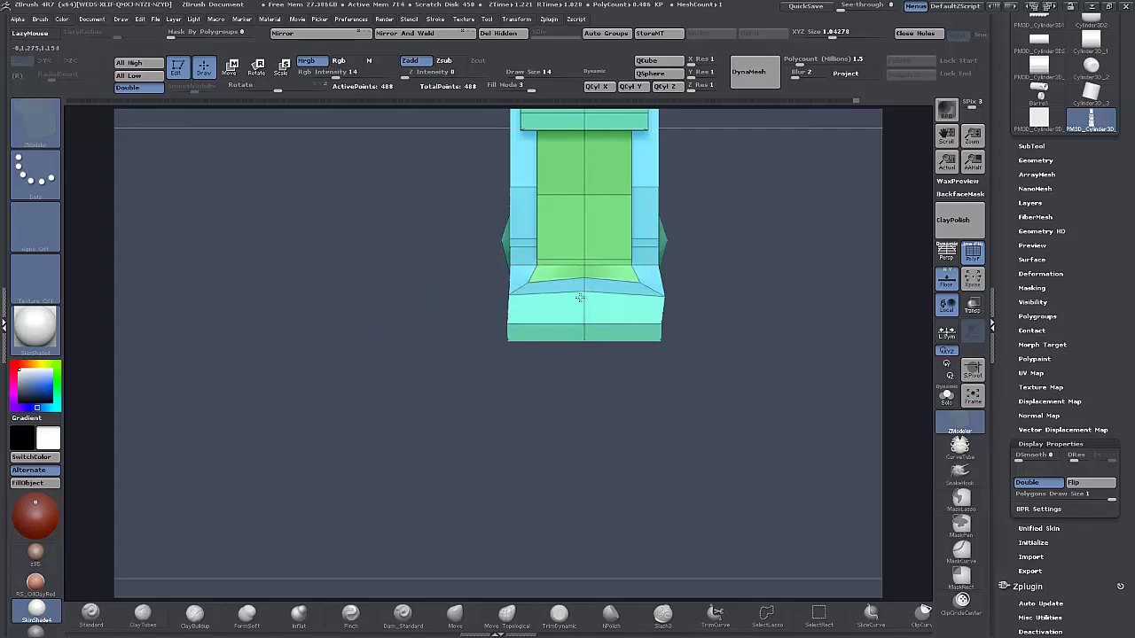
left_click_drag(423, 350, 458, 347)
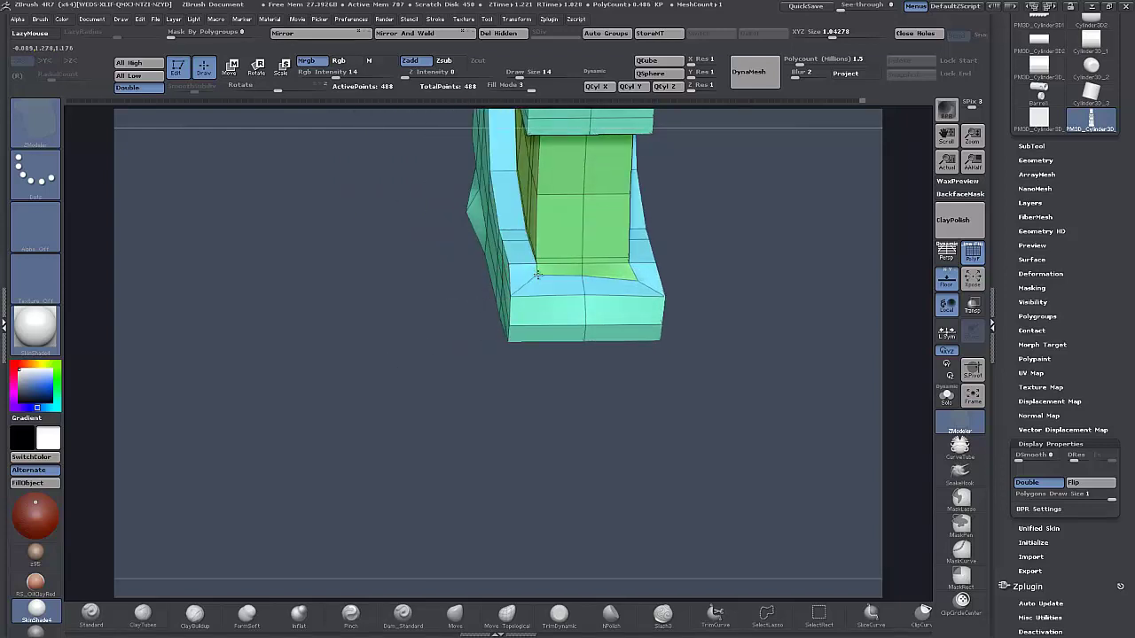
left_click_drag(348, 351, 428, 335)
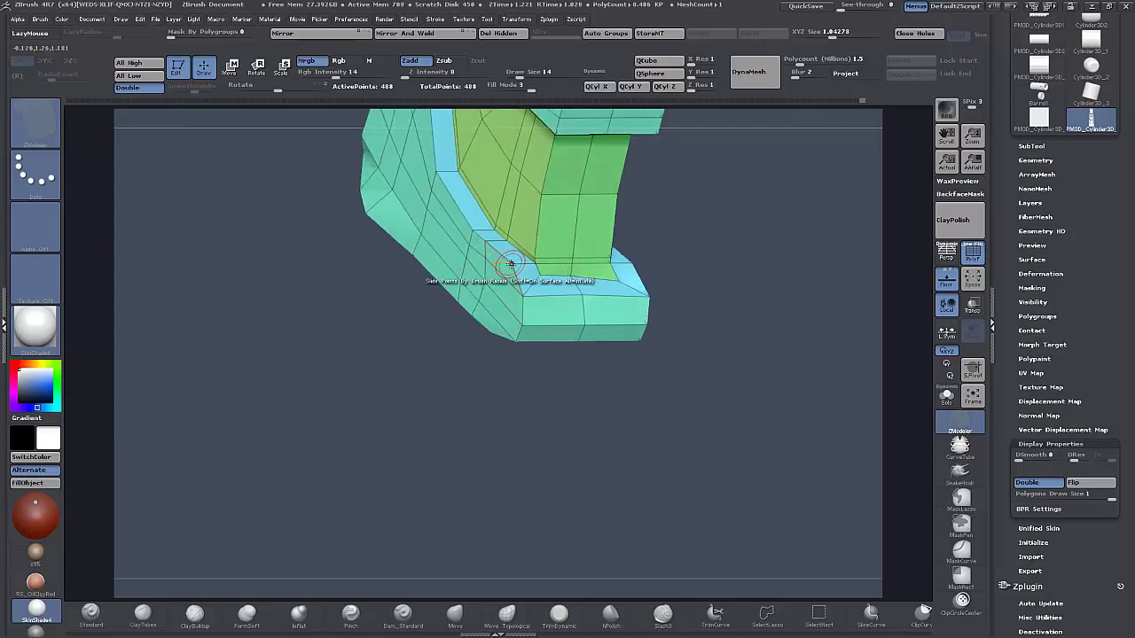
Move the points at the inner side corner where the grip meets the base pad's front, and mirror and weld the grip.
key("space")
left_click(506, 288)
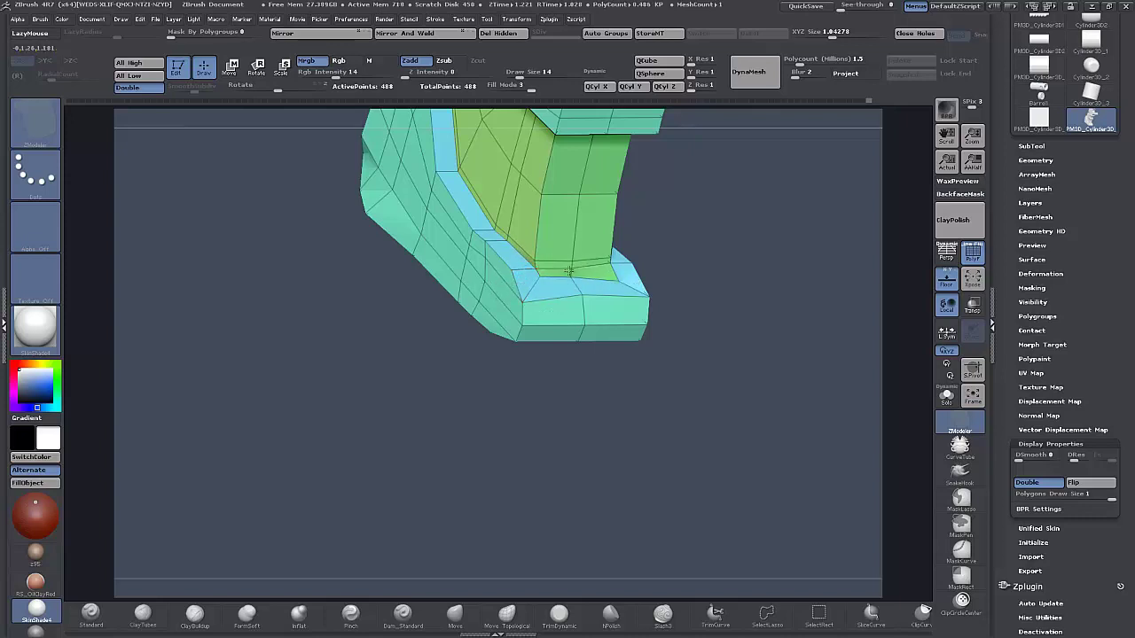
left_click(407, 35)
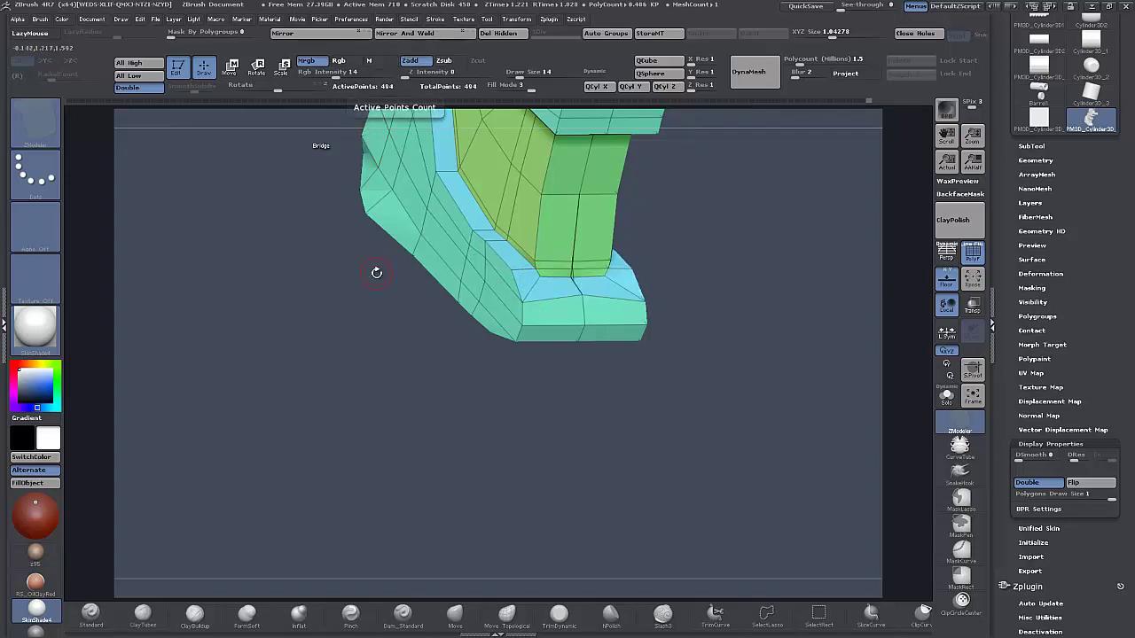
left_click_drag(391, 334, 365, 375)
key("ctrl+z")
key("ctrl+z")
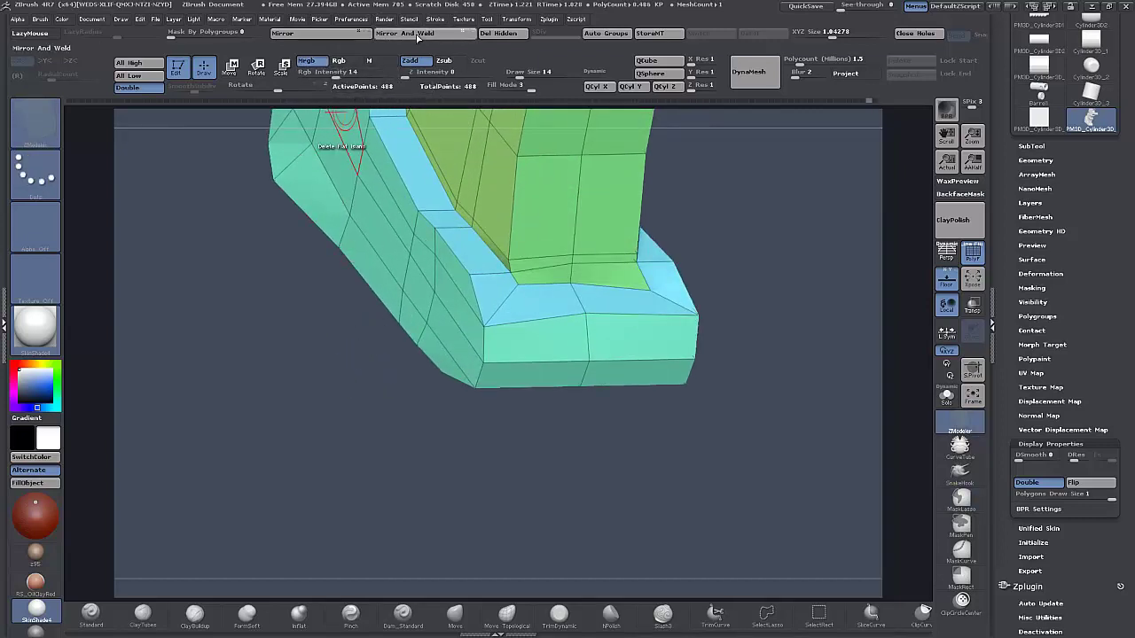
left_click(417, 37)
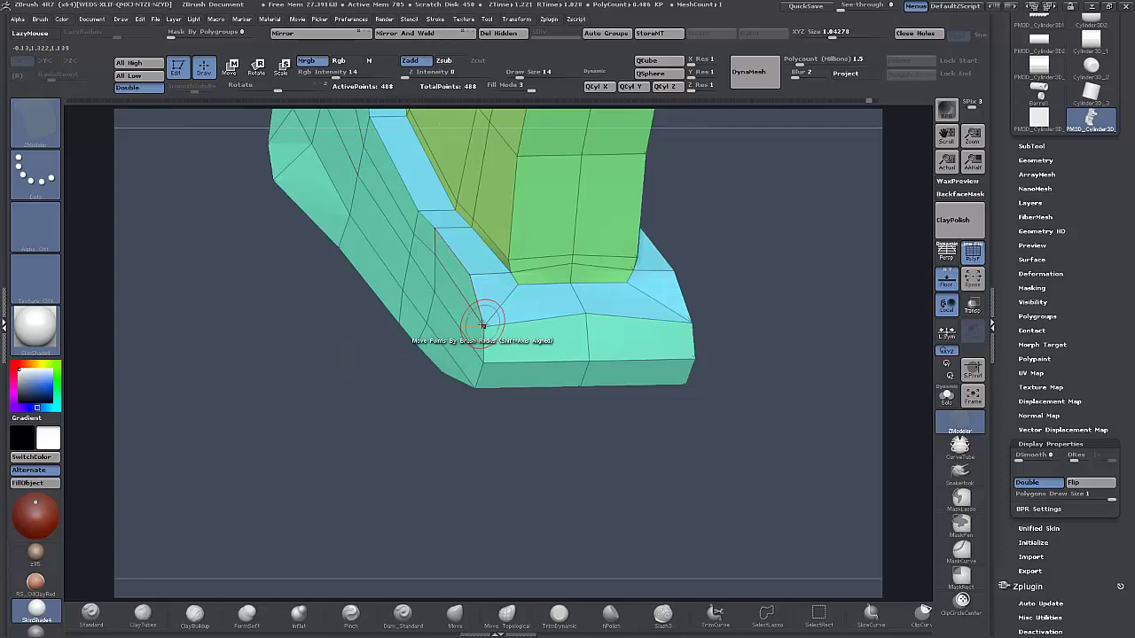
Set the ZModeler point action to Slide and slide the centre point of the grip's lower front edge down towards the base pad.
key("space")
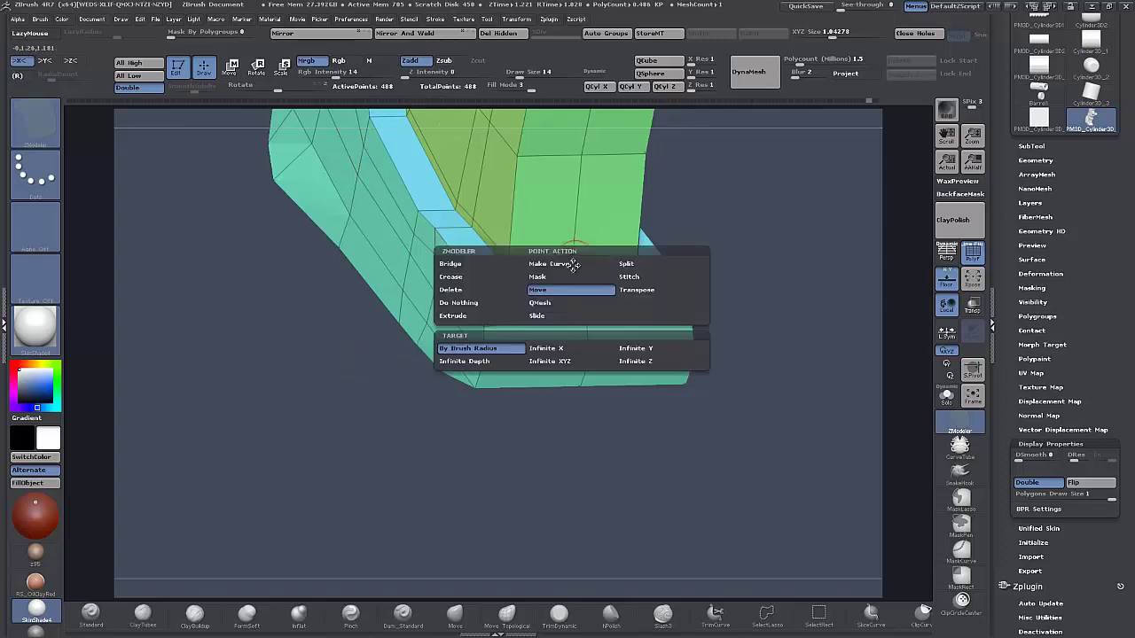
left_click(538, 316)
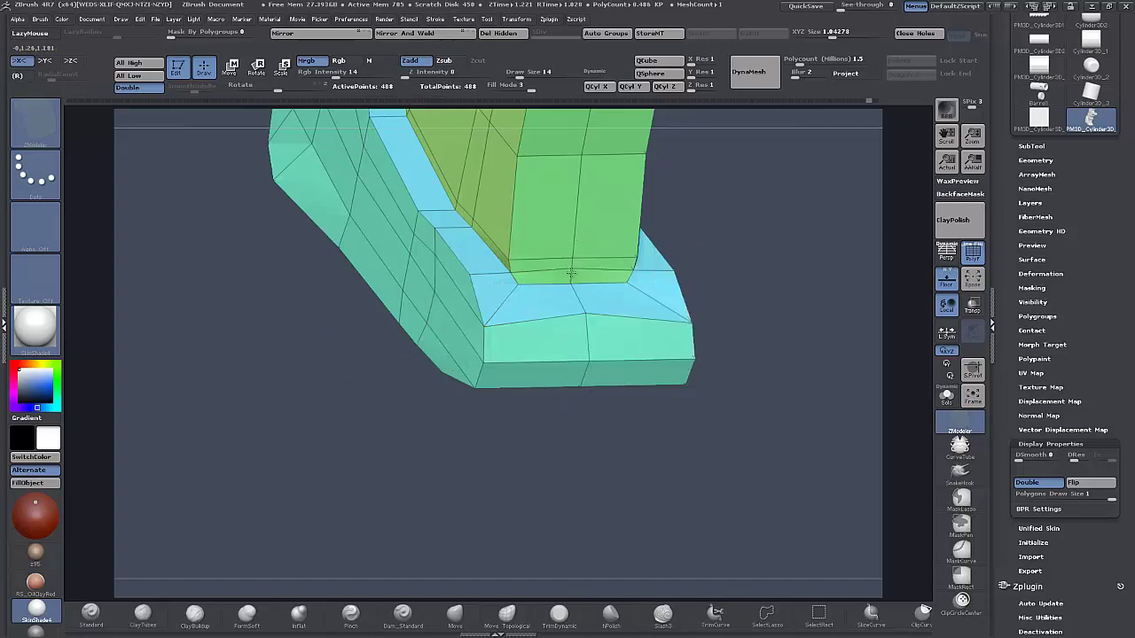
left_click_drag(274, 418, 359, 347)
In side view, isolate the lower front corner point of the grip's lower rib and shift it slightly backward onto the reference.
left_click_drag(652, 402, 664, 595, "alt")
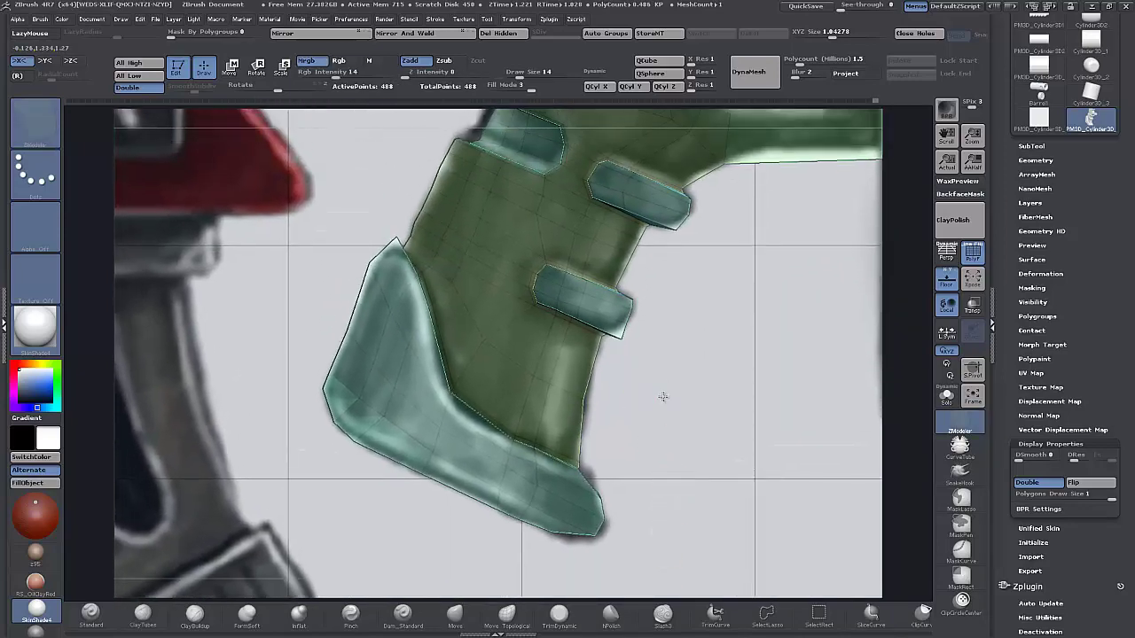
left_click_drag(661, 395, 647, 324, "alt")
key("ctrl")
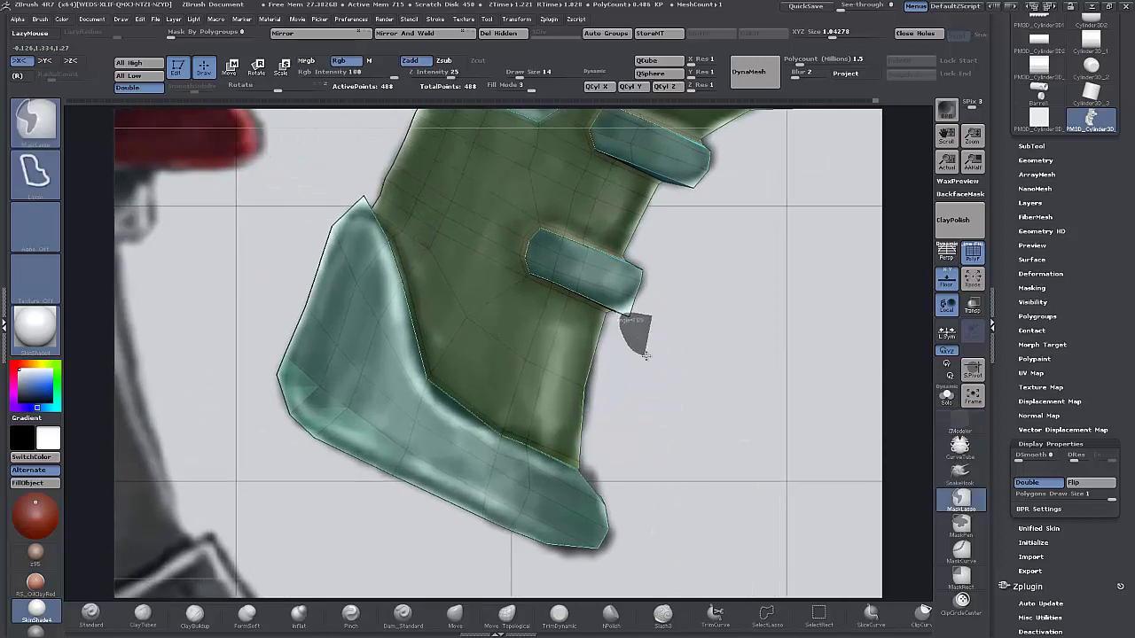
left_click(679, 393, "ctrl")
left_click(229, 70)
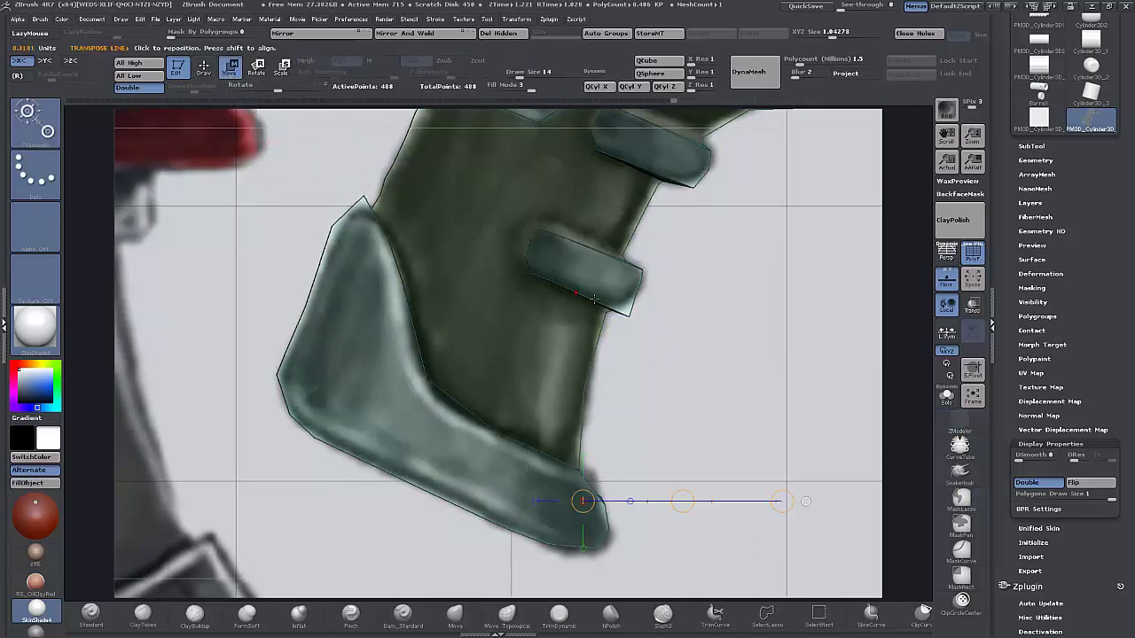
left_click_drag(681, 503, 681, 506)
Isolate the uppermost point of the base pad's rear part, lower it slightly onto the reference outline, and clear the mask.
left_click_drag(198, 224, 201, 328, "alt")
left_click_drag(270, 266, 297, 245, "ctrl")
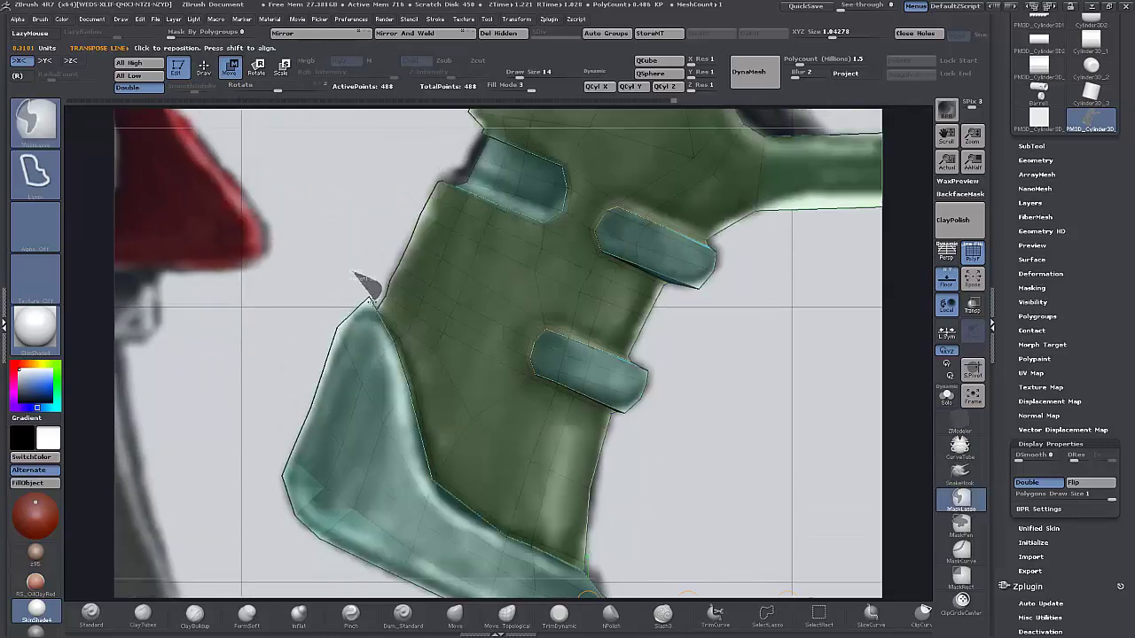
left_click(325, 284, "ctrl")
mouse_move(360, 324)
left_mouse_down()
mouse_move(242, 323)
mouse_move(298, 333)
left_mouse_up()
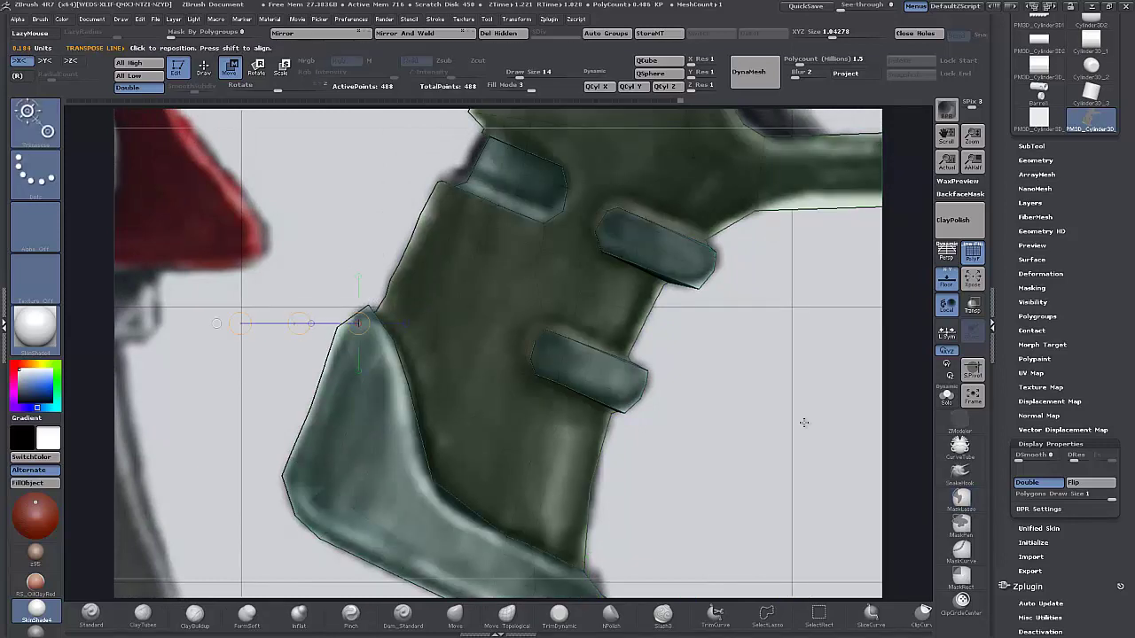
left_click_drag(766, 438, 741, 327, "alt")
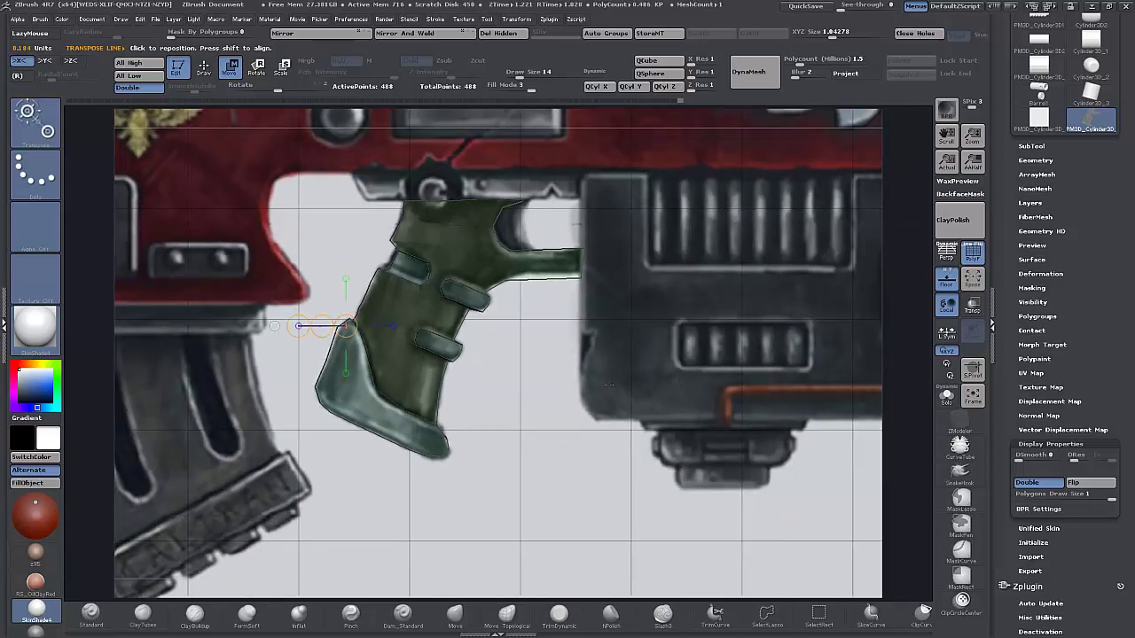
left_click_drag(587, 382, 598, 467, "alt")
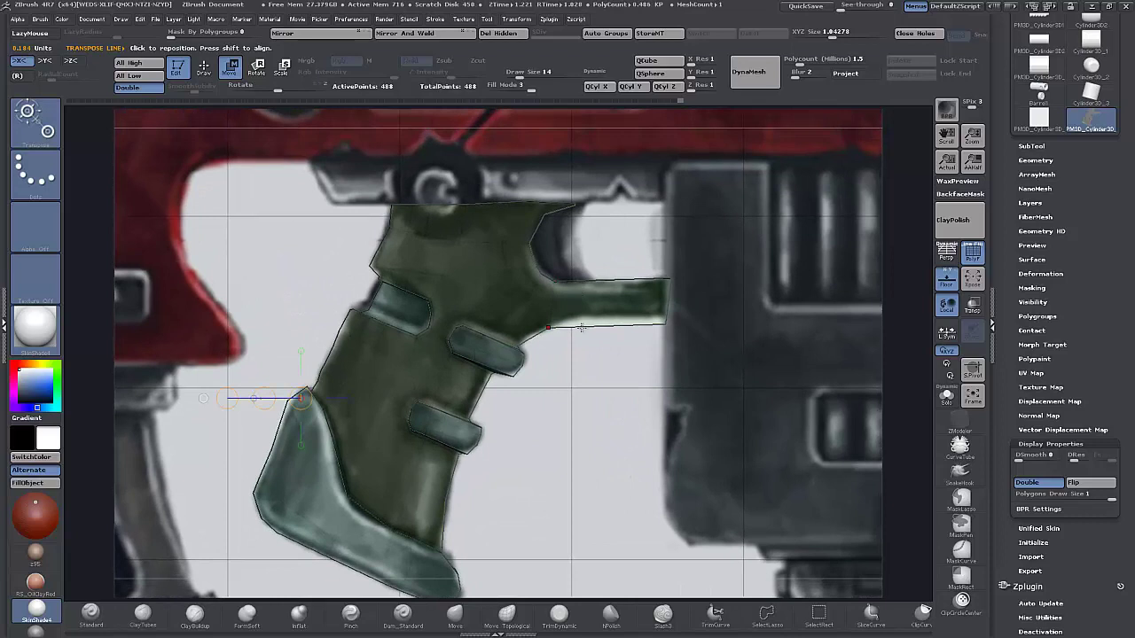
key("shift+f")
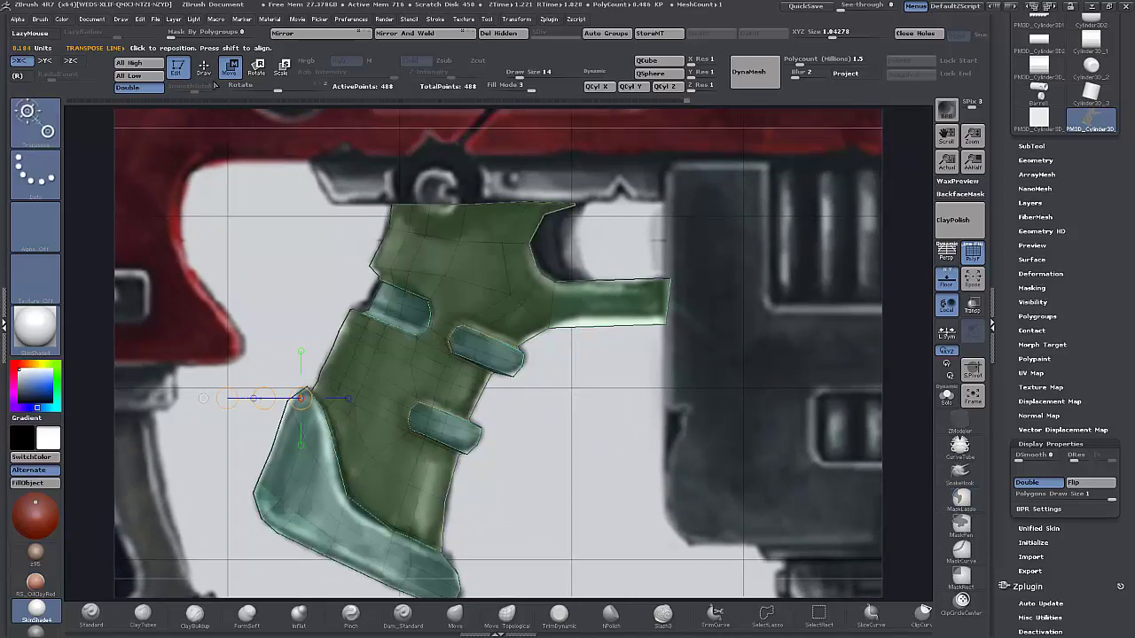
Return to Draw mode and insert an edge loop across the grip's forward arm, close to where it joins the grip.
left_click(204, 68)
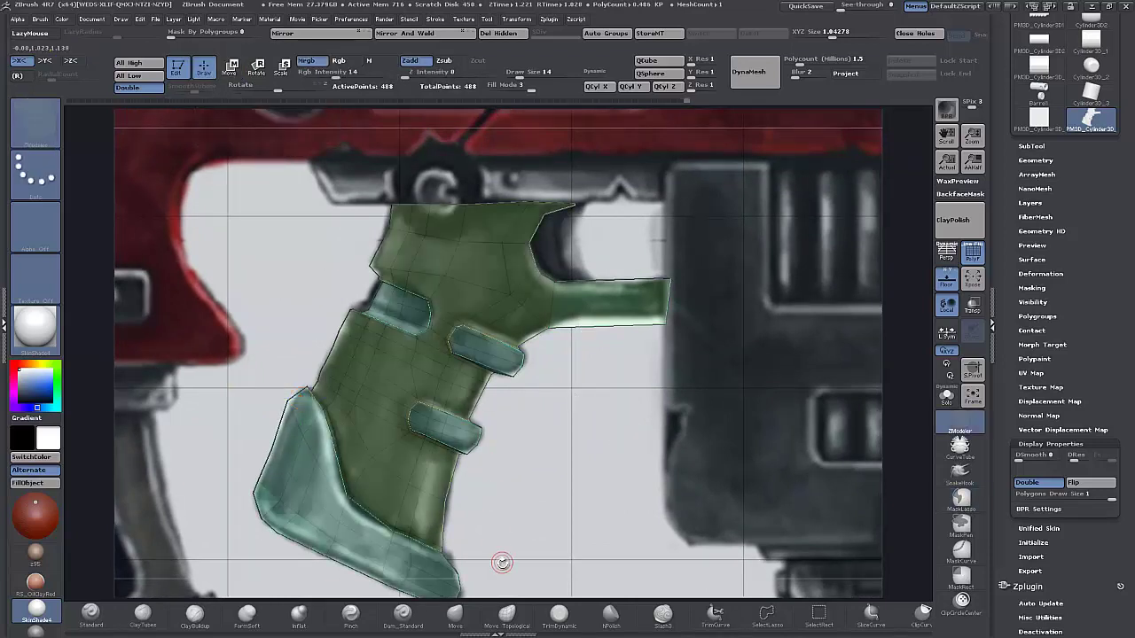
key("space")
left_click(571, 319)
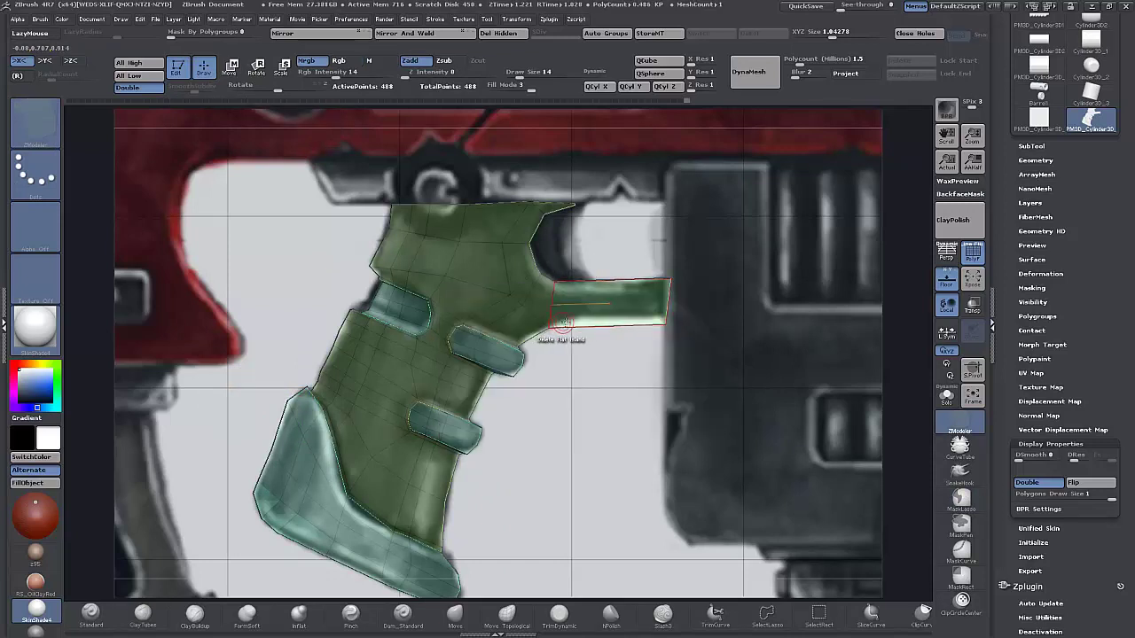
left_click(571, 328)
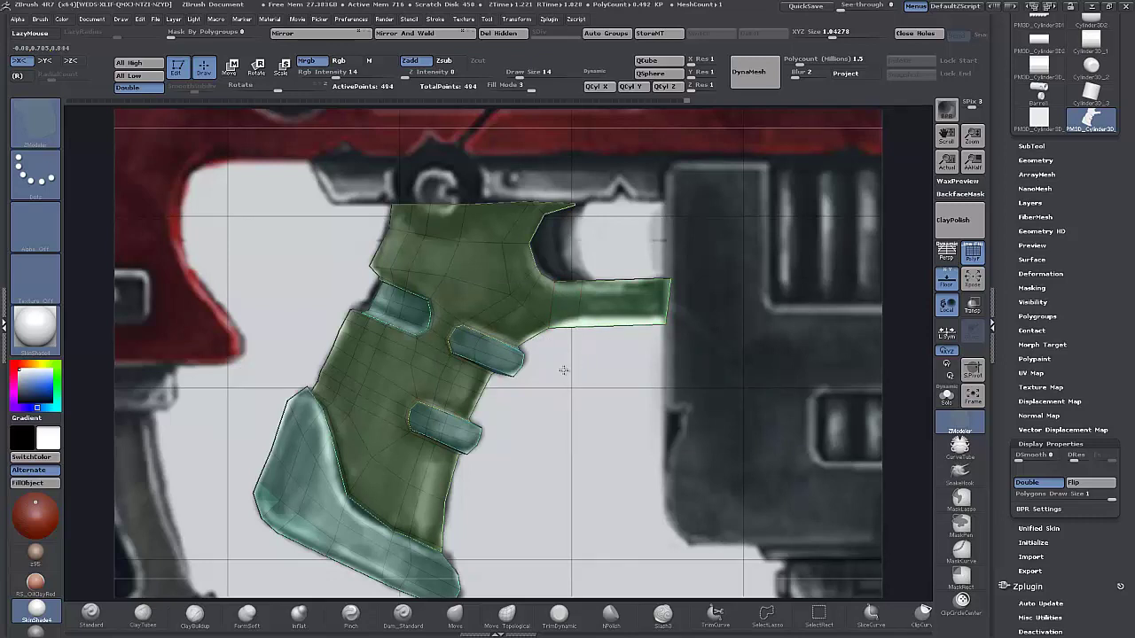
Isolate the lower point of the forward arm's new edge loop and raise it to the reference outline.
left_click_drag(567, 380, 599, 415, "ctrl")
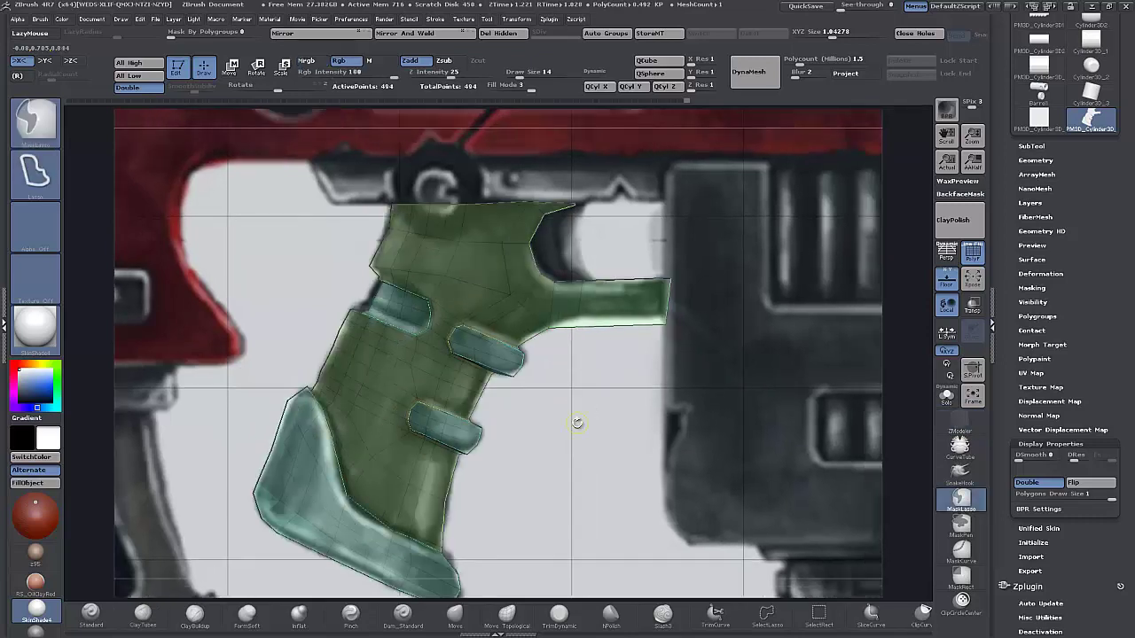
left_click(594, 350, "ctrl")
key("w")
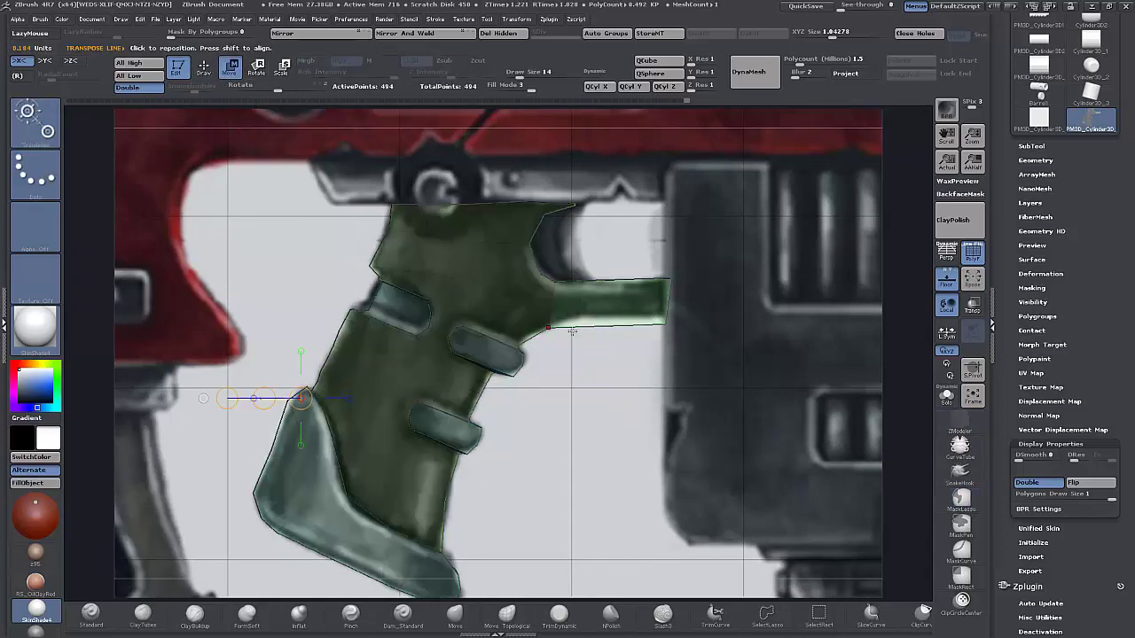
left_click_drag(598, 321, 598, 453)
left_click(598, 380)
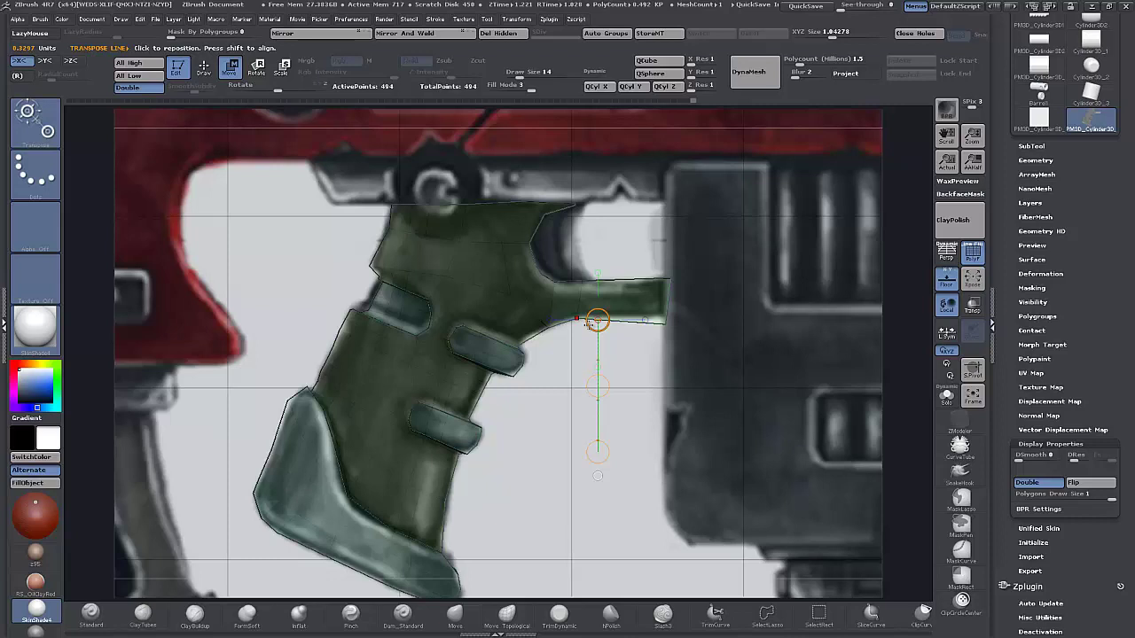
Clear the mask, isolate the lower corner of the forward arm's end and raise it level with the arm's underside.
left_click_drag(686, 408, 654, 321, "ctrl")
left_click_drag(682, 327, 687, 355, "ctrl")
key("ctrl")
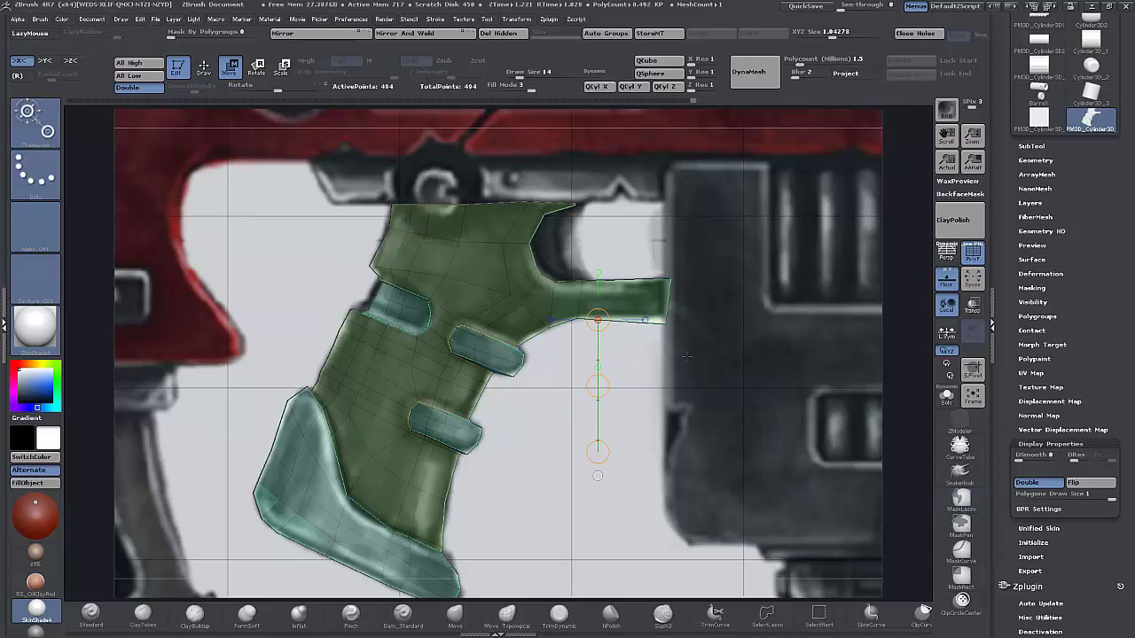
left_click(687, 357, "ctrl")
left_click_drag(598, 389, 597, 381)
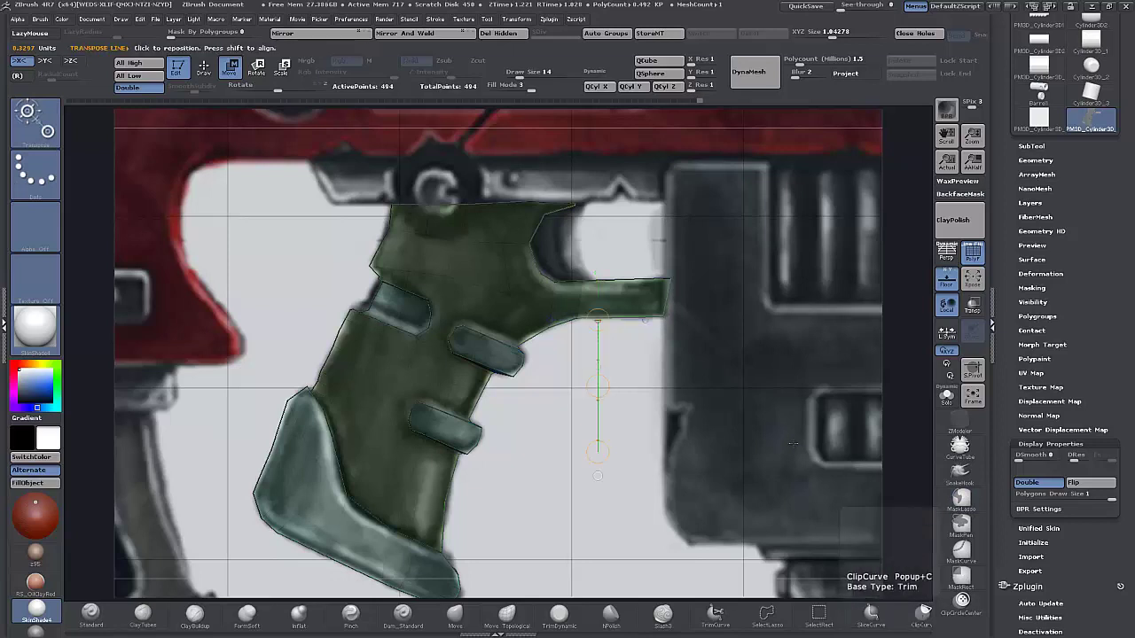
Clip the forward arm's end straight with a vertical ClipCurve, and move the isolated end forward to the gun body's edge.
left_click_drag(720, 383, 728, 391, "ctrl")
left_click_drag(646, 220, 659, 570, "ctrl+shift")
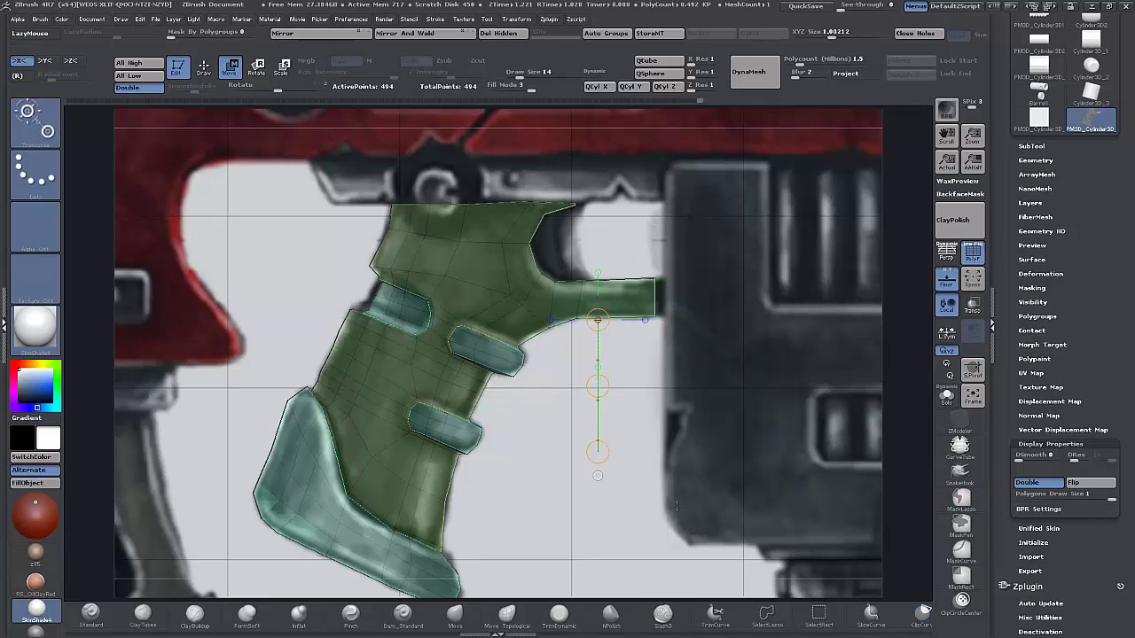
key("ctrl")
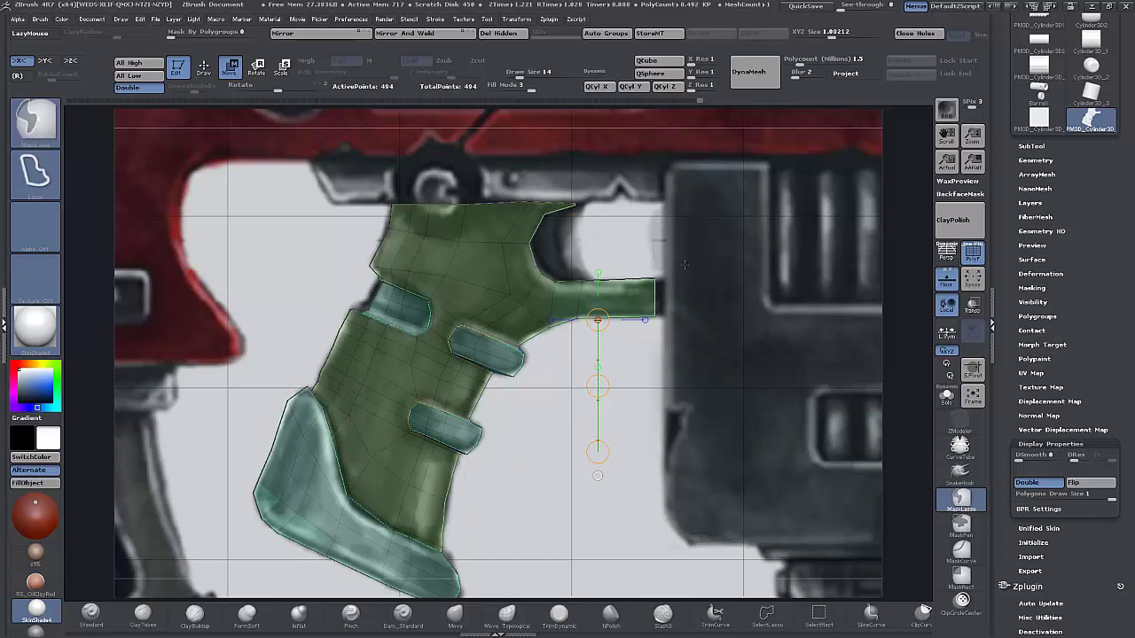
mouse_move(637, 330)
left_mouse_down("ctrl")
mouse_move(689, 275)
mouse_move(677, 259)
left_mouse_up("ctrl")
left_click(615, 393, "ctrl")
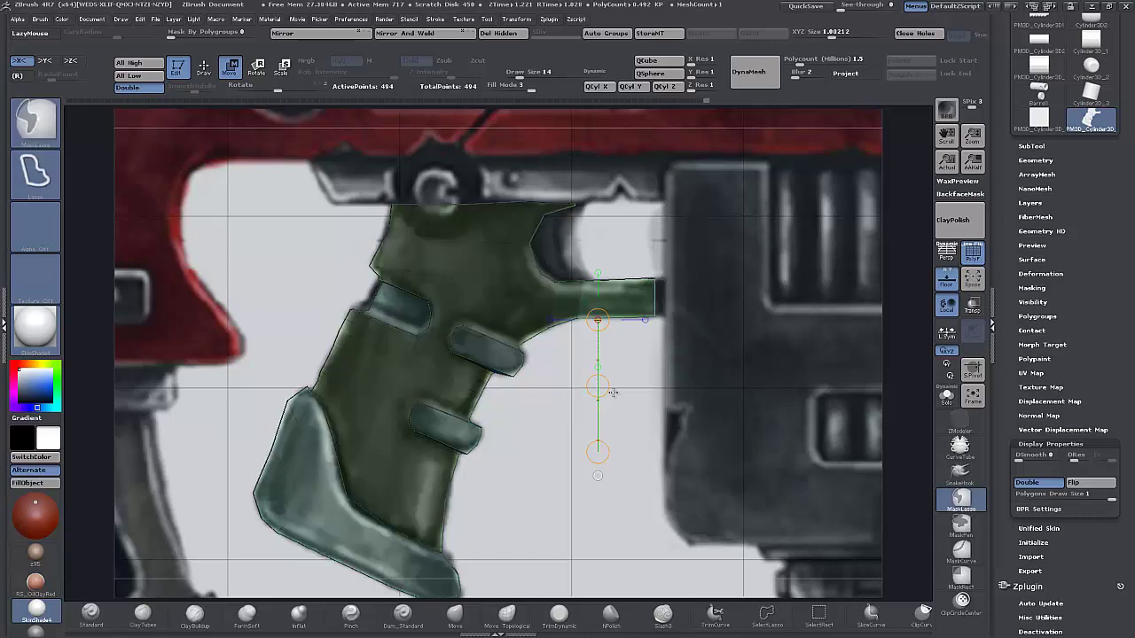
left_click(646, 320)
left_click_drag(662, 320, 664, 321)
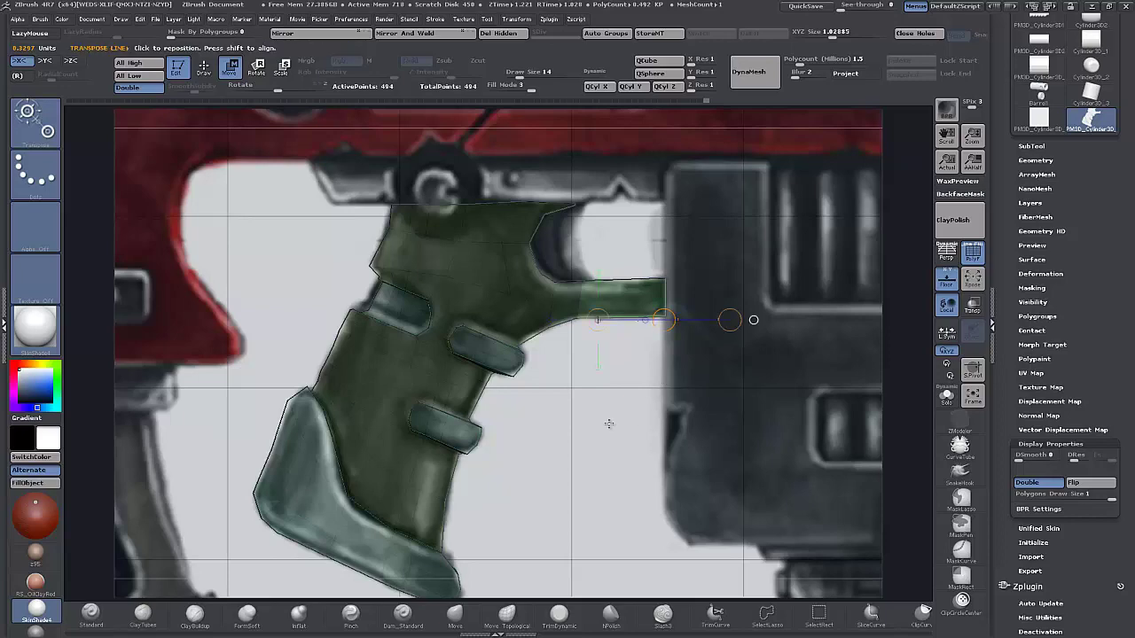
Clear the mask and examine the grip's smoothed subdivision preview from several angles with the polygon frame hidden.
left_click_drag(592, 438, 599, 412, "alt")
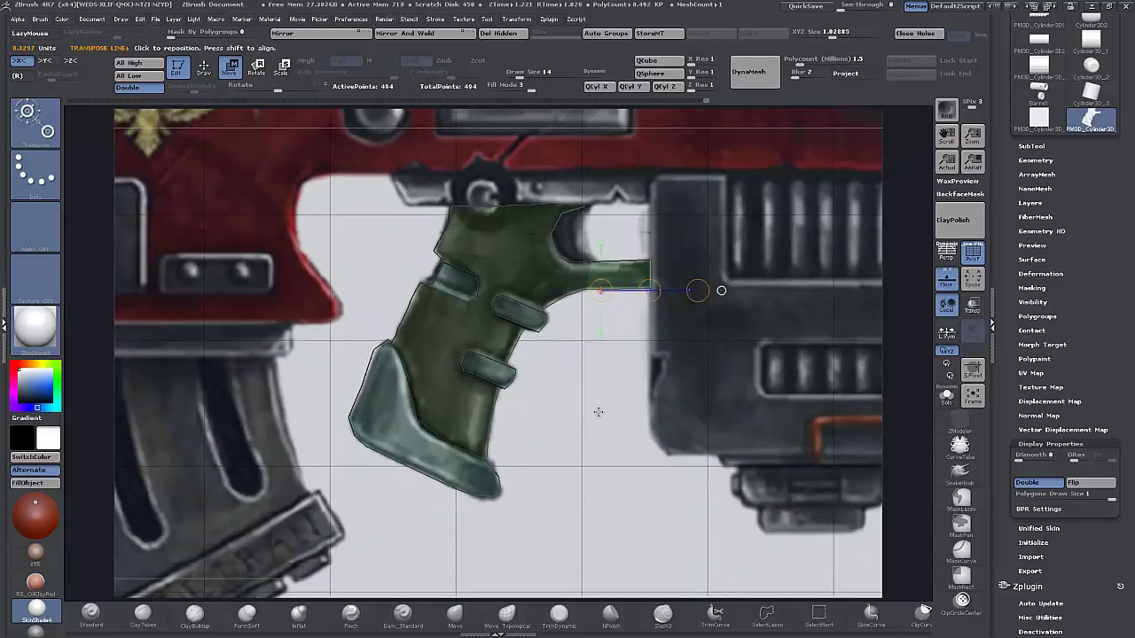
left_click(973, 254)
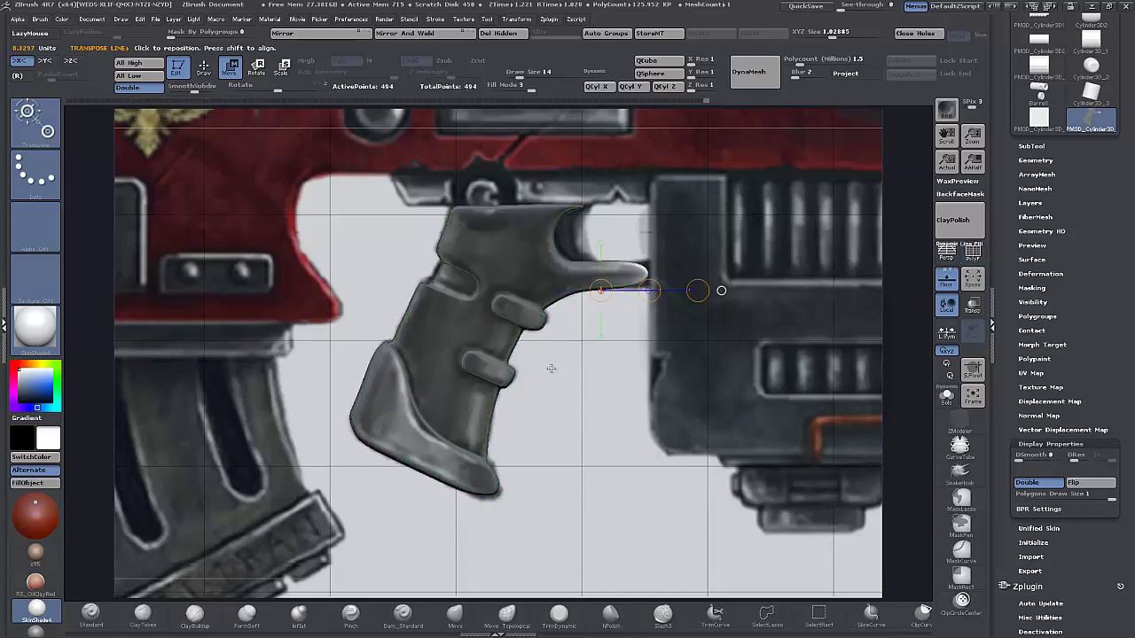
left_click_drag(582, 400, 534, 408)
left_click_drag(638, 410, 674, 450, "ctrl")
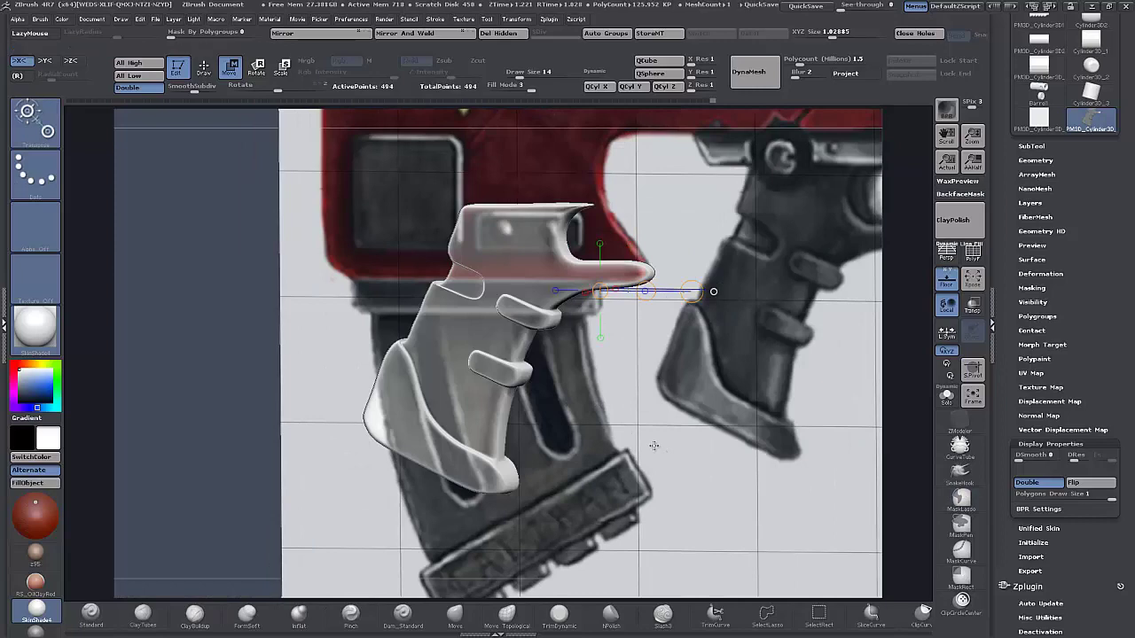
mouse_move(655, 410)
left_mouse_down()
mouse_move(626, 414)
mouse_move(671, 418)
left_mouse_up()
key("shift+d")
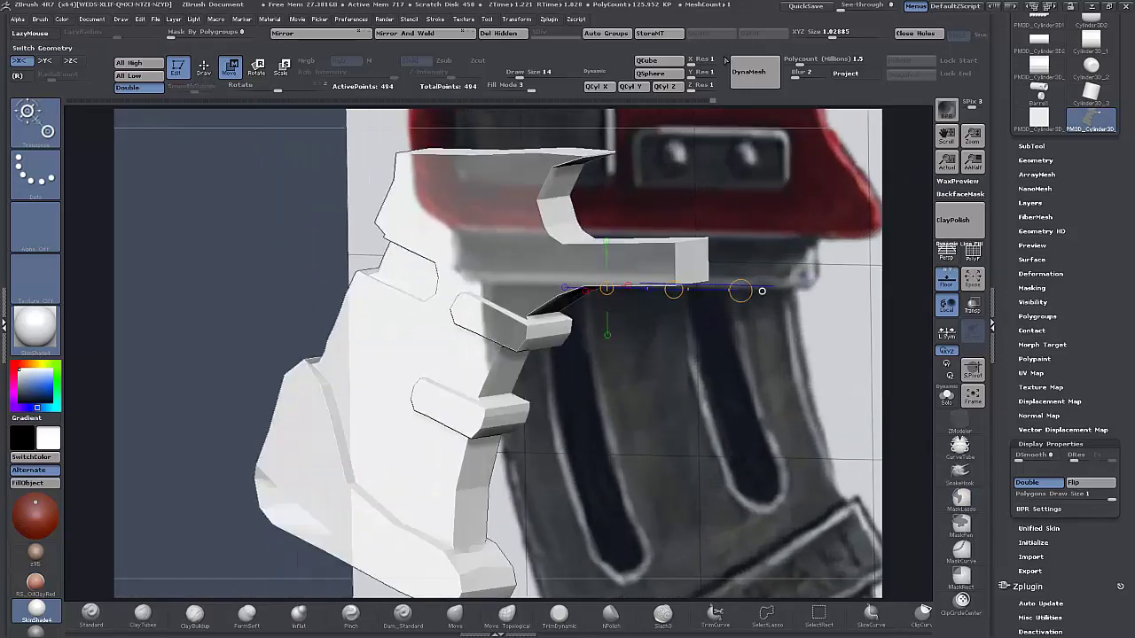
Show the polygon frame again and lower the reference grid's Fill Mode so the grip displays solid in front of the image.
left_click(972, 253)
mouse_move(711, 441)
left_mouse_down()
mouse_move(695, 438)
mouse_move(718, 450)
left_mouse_up()
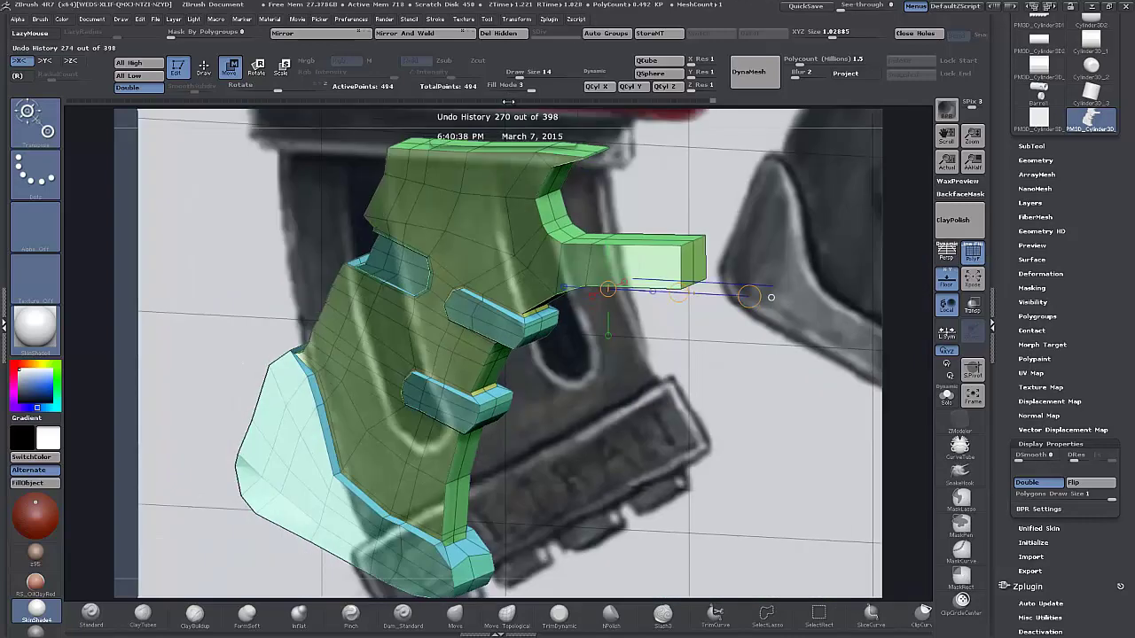
left_click_drag(531, 86, 497, 86)
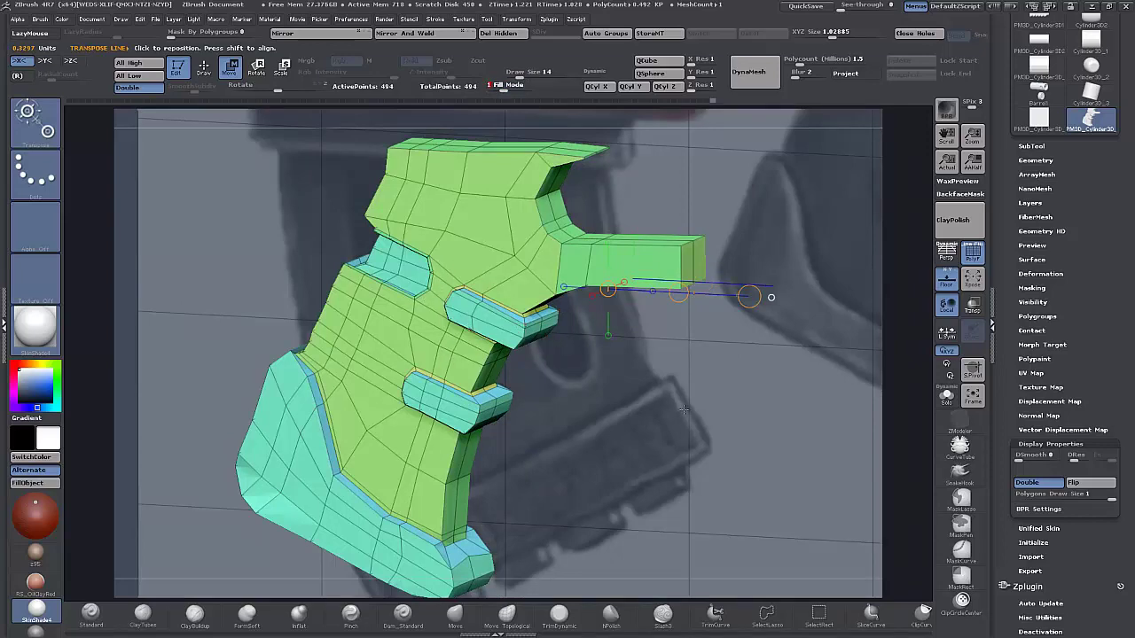
Delete the flat face capping the forward arm's end with ZModeler's Delete action on the Flat Island target.
left_click_drag(703, 415, 702, 431)
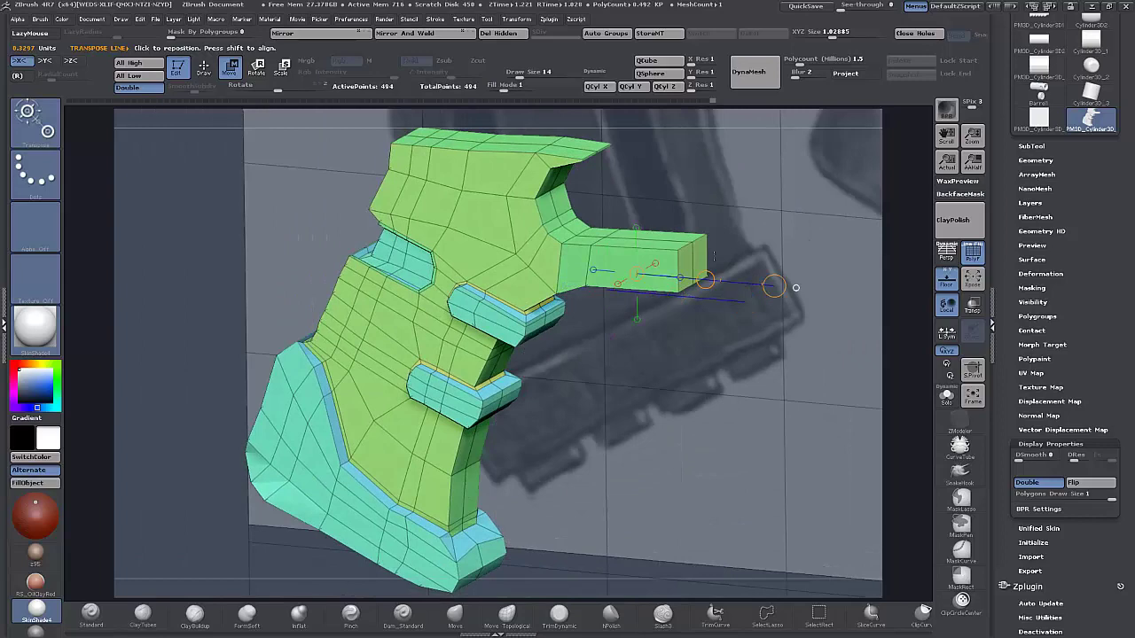
key("q")
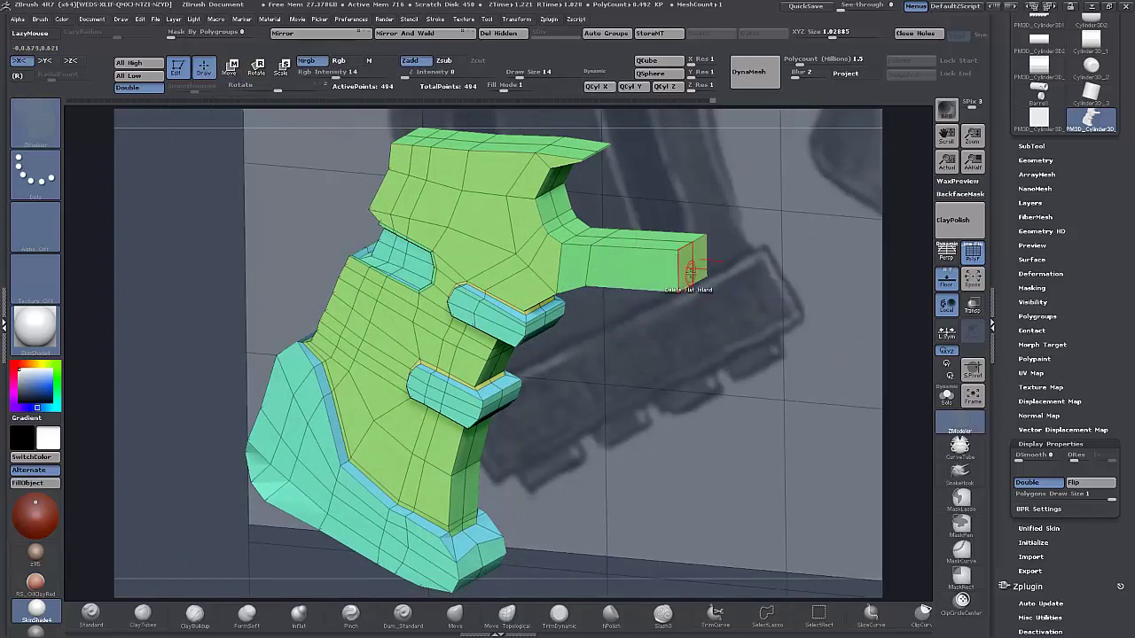
key("space")
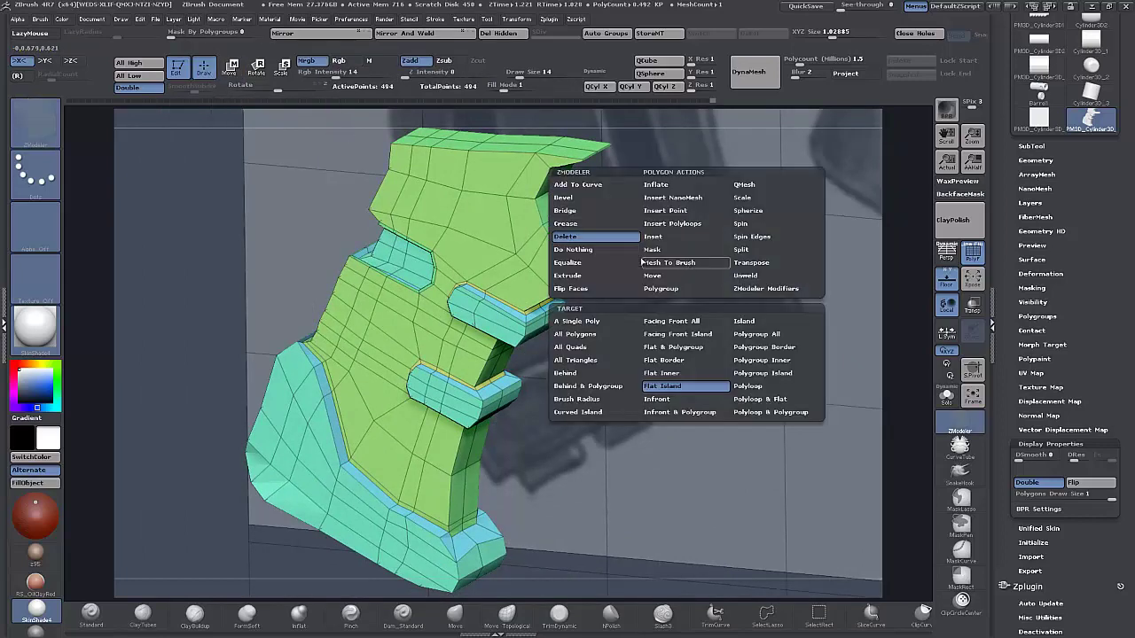
left_click(687, 263)
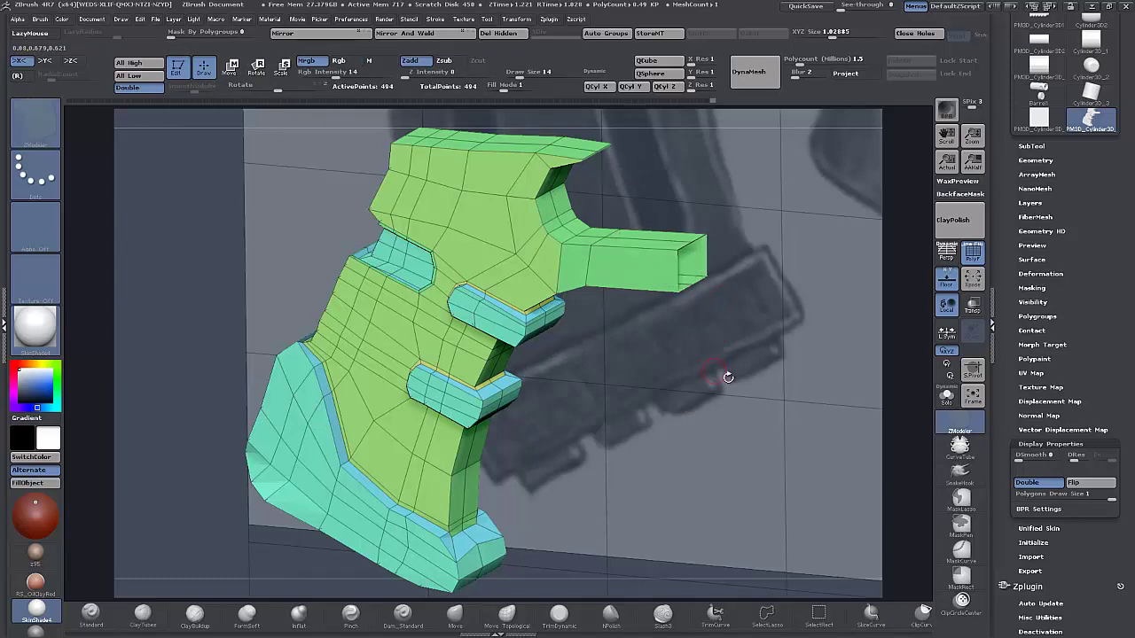
Pull a detached copy of the forward arm's flat top strip well above the grip with QMesh on the Flat Island target.
left_click_drag(722, 375, 722, 440)
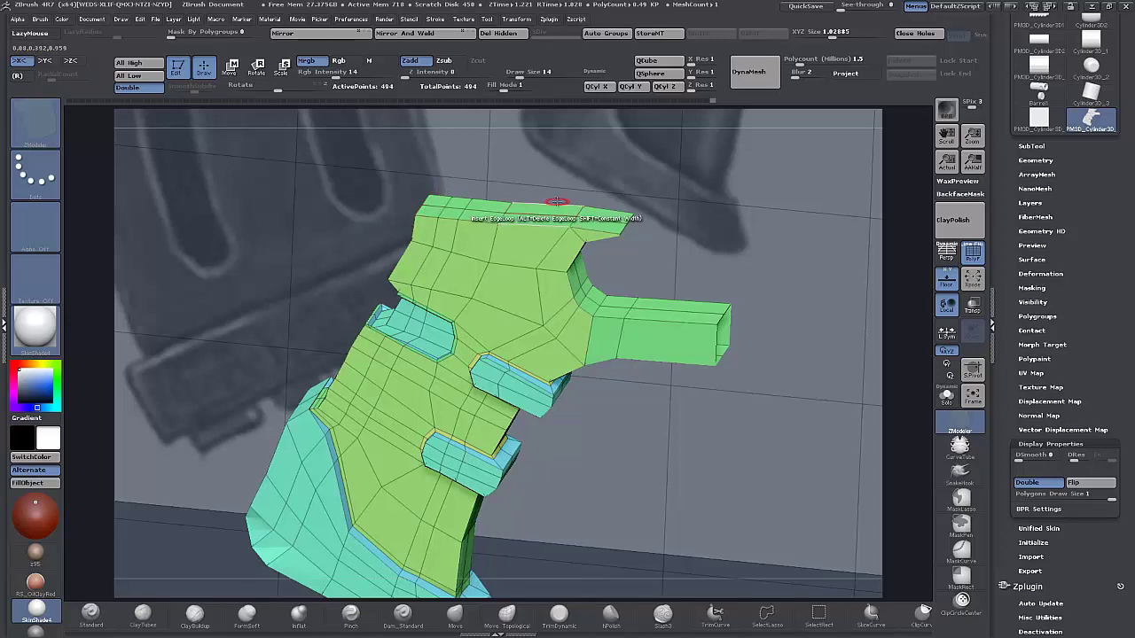
left_click_drag(843, 231, 825, 300, "shift")
left_click_drag(755, 491, 780, 454)
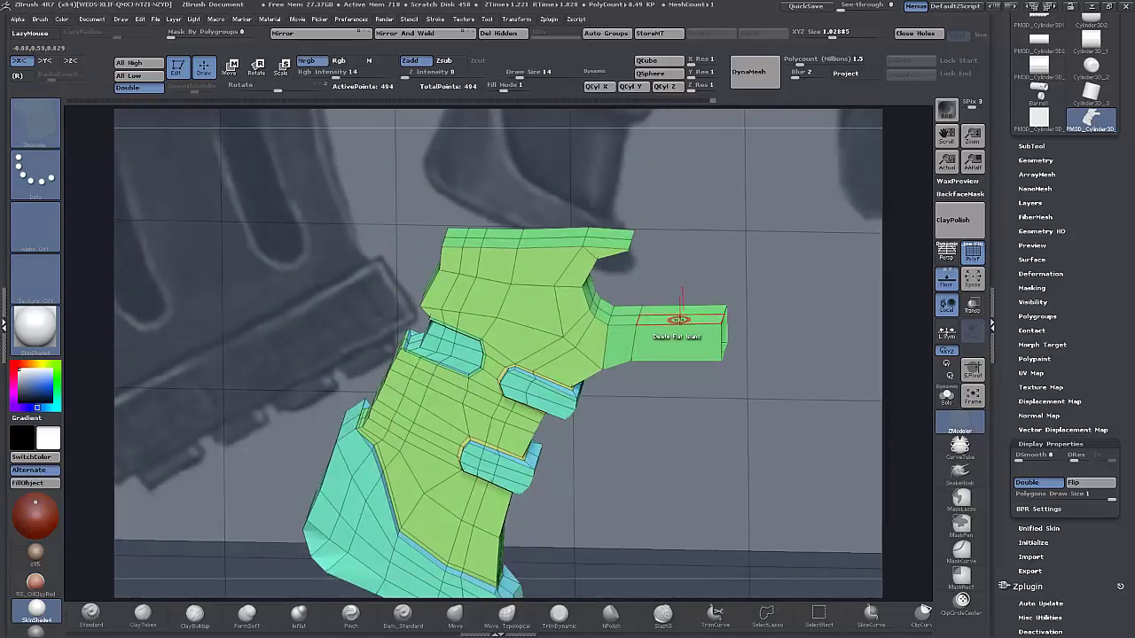
key("space")
left_click(743, 186)
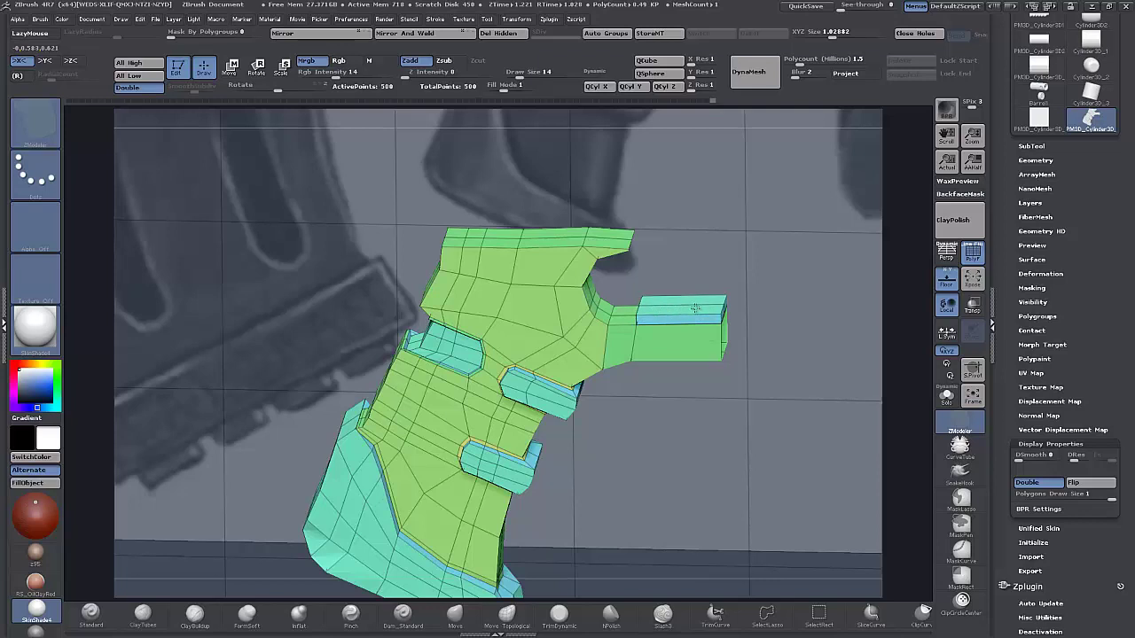
key("ctrl+z")
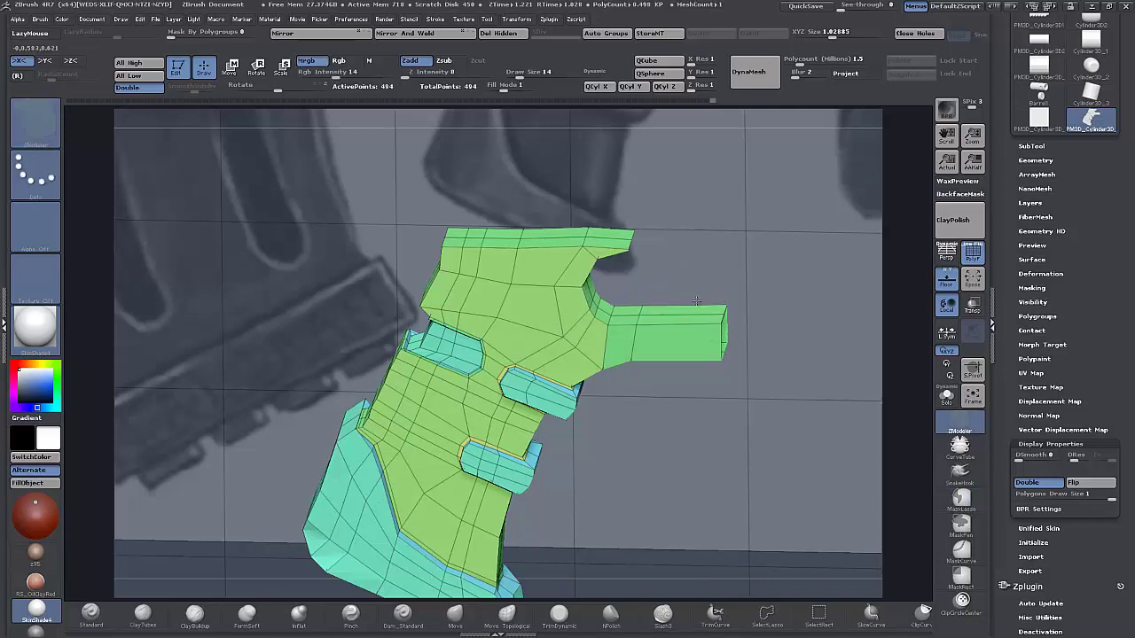
key("ctrl+z")
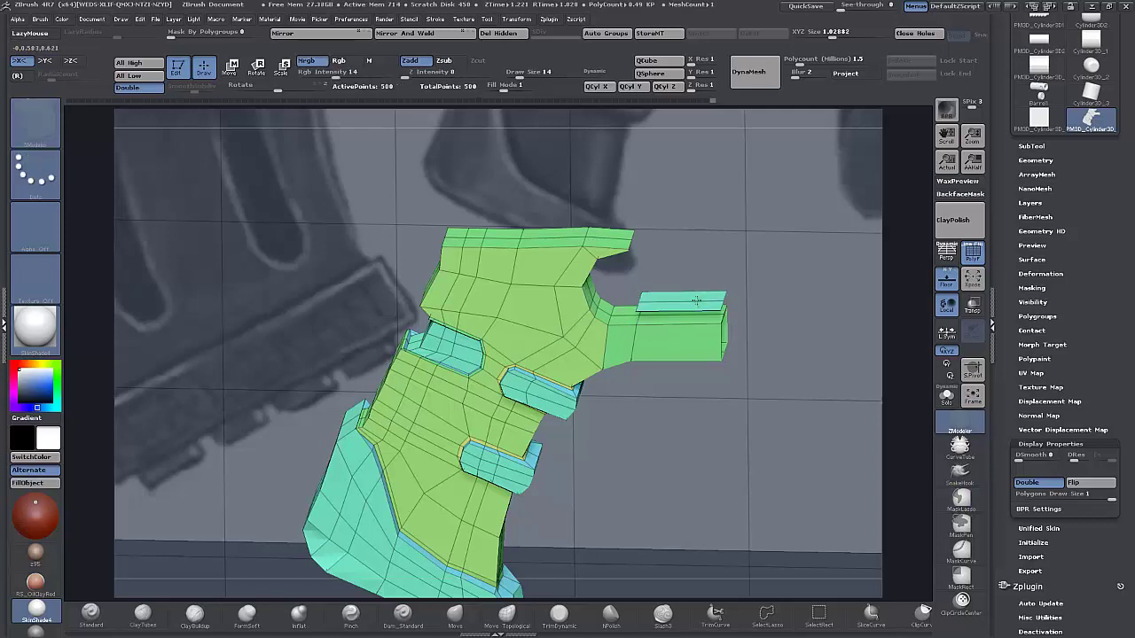
left_click_drag(697, 314, 697, 135)
Thicken the detached strip above the grip into a solid block with QMesh.
left_click_drag(803, 478, 732, 450, "alt")
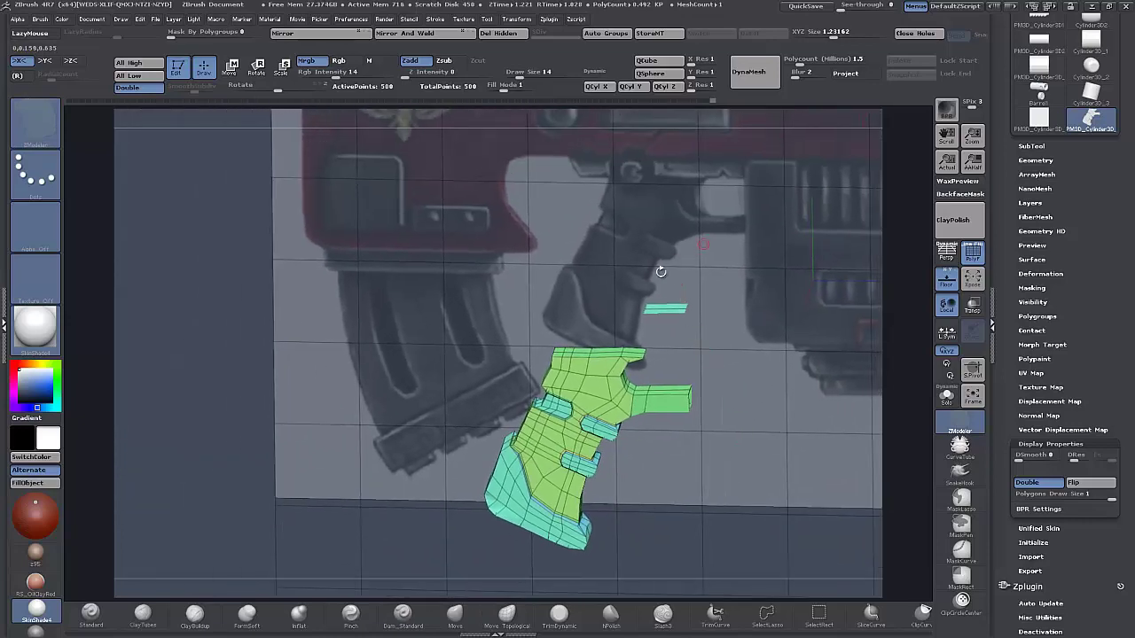
left_click_drag(669, 545, 691, 505)
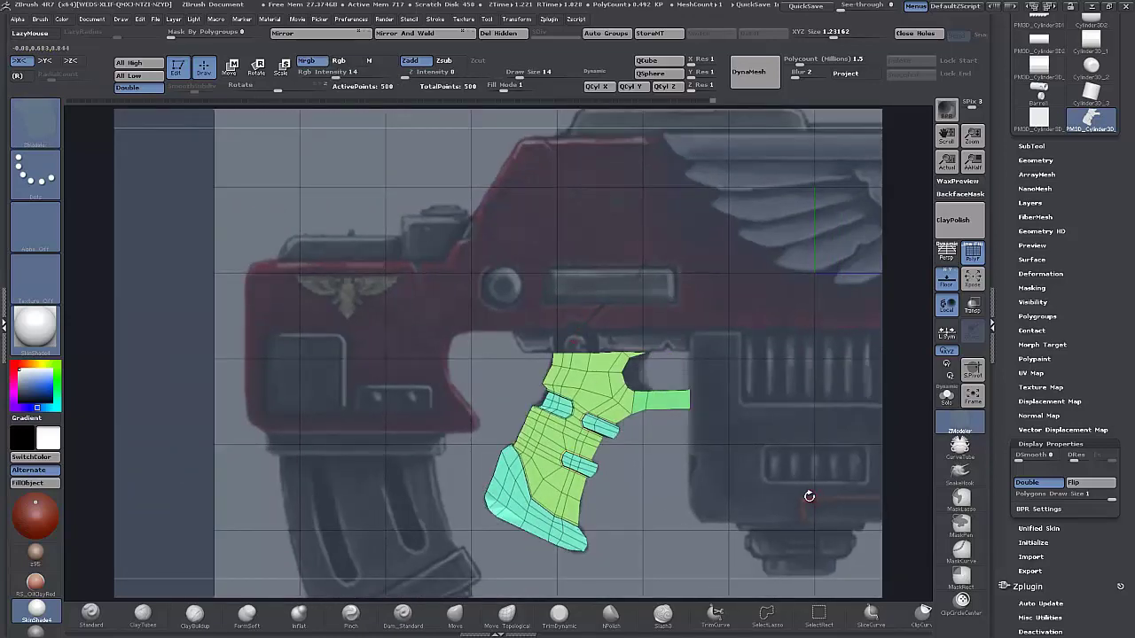
left_click_drag(808, 496, 764, 501)
left_click_drag(665, 308, 663, 289)
Delete the polygons covering the grip's flat top so that its upper end is open.
left_click_drag(785, 494, 665, 466, "shift")
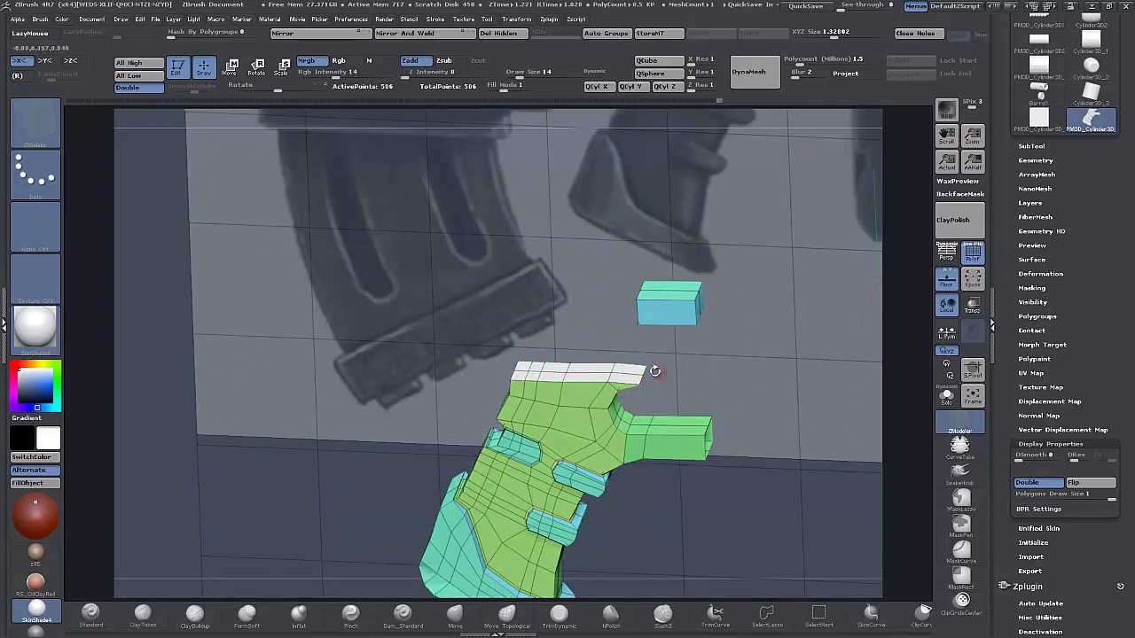
key("space")
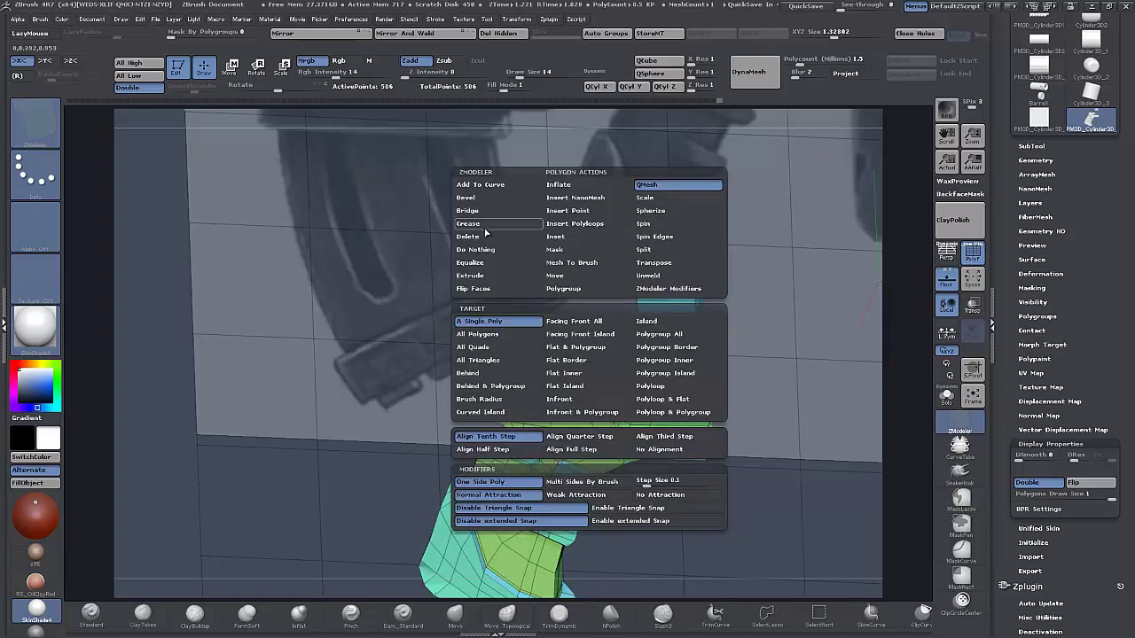
left_click_drag(583, 378, 586, 363)
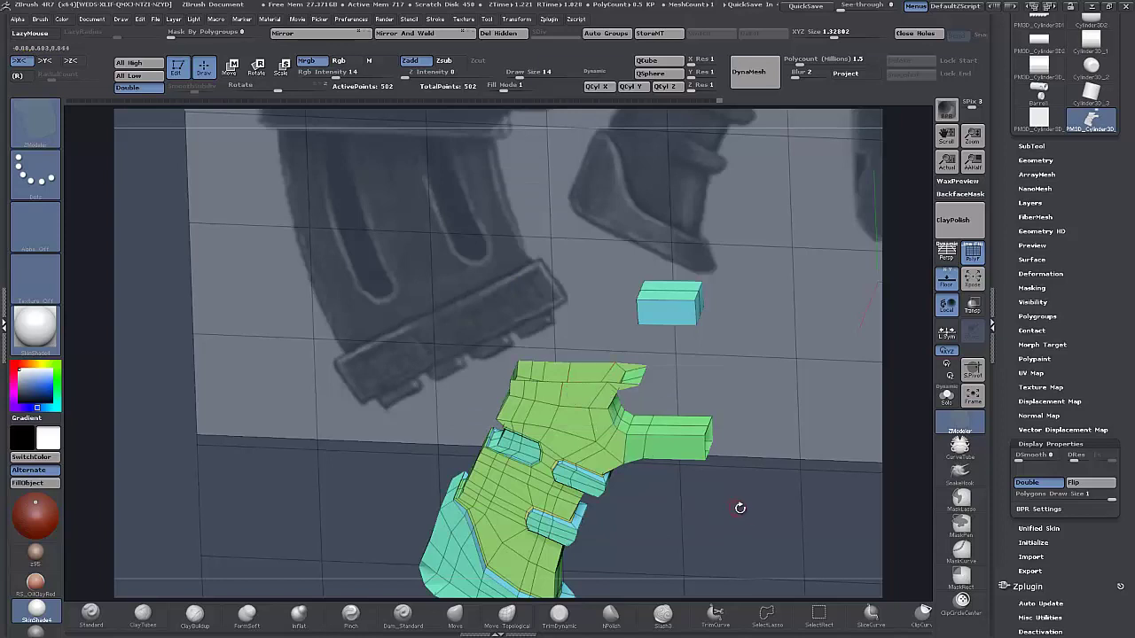
Try a ClipCurve cut near the grip's open top in side view, masking the detached block and clearing the mask.
left_click_drag(740, 508, 750, 498, "shift")
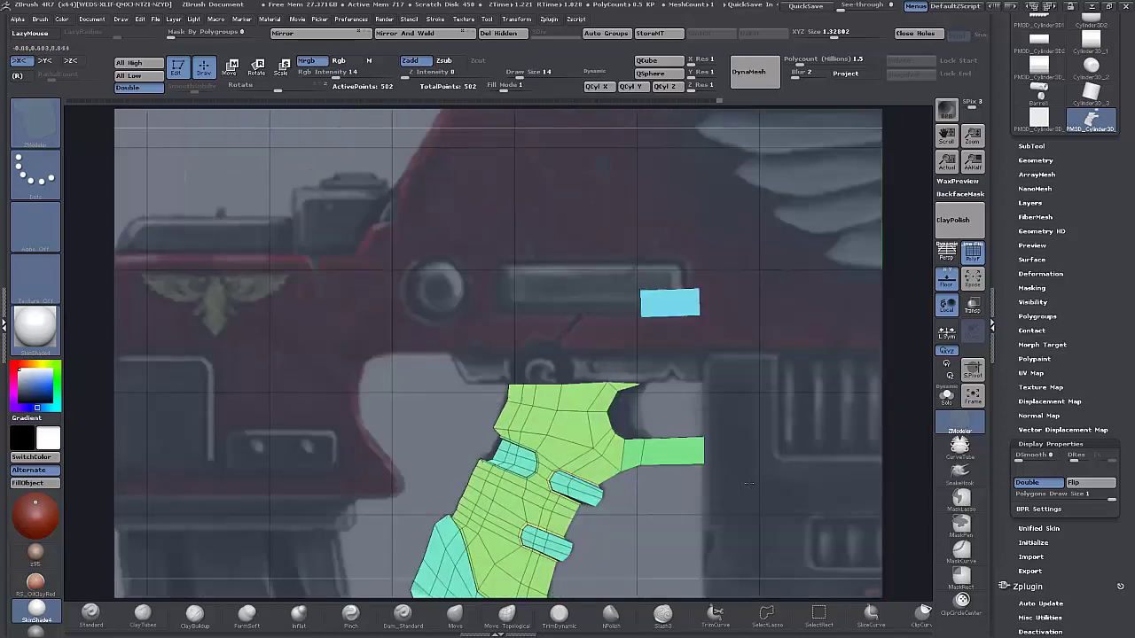
left_click(923, 612)
mouse_move(392, 411)
left_mouse_down("ctrl+shift")
mouse_move(661, 387)
mouse_move(717, 405)
mouse_move(699, 380)
mouse_move(349, 338)
left_mouse_up("ctrl+shift")
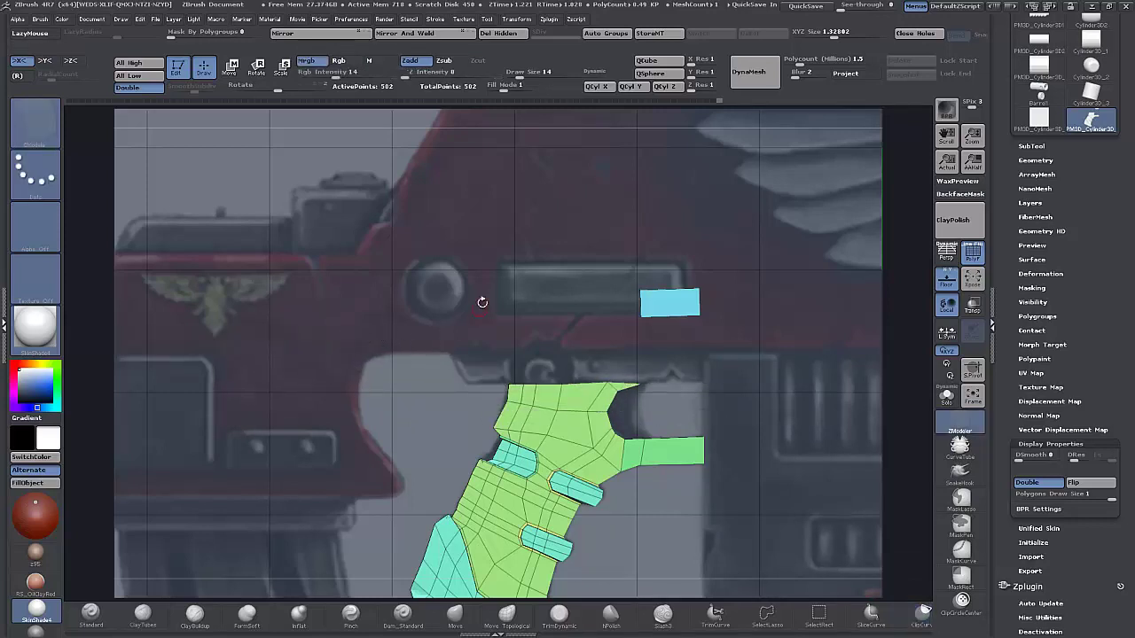
mouse_move(591, 252)
left_mouse_down("ctrl")
mouse_move(750, 289)
mouse_move(556, 266)
mouse_move(586, 250)
left_mouse_up("ctrl")
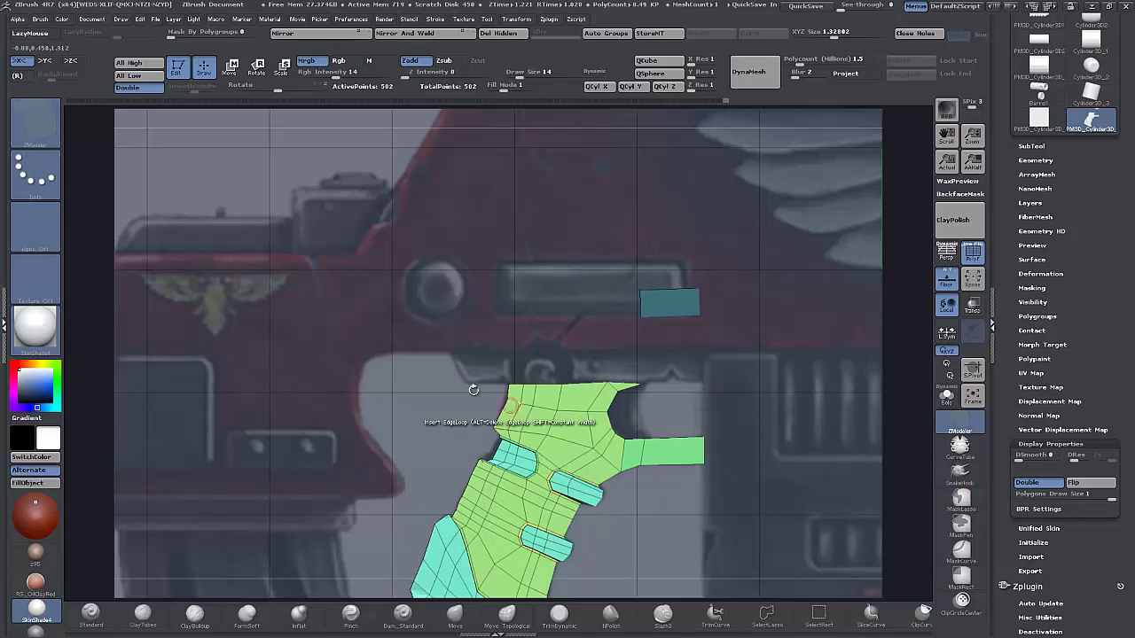
left_click(410, 327, "ctrl")
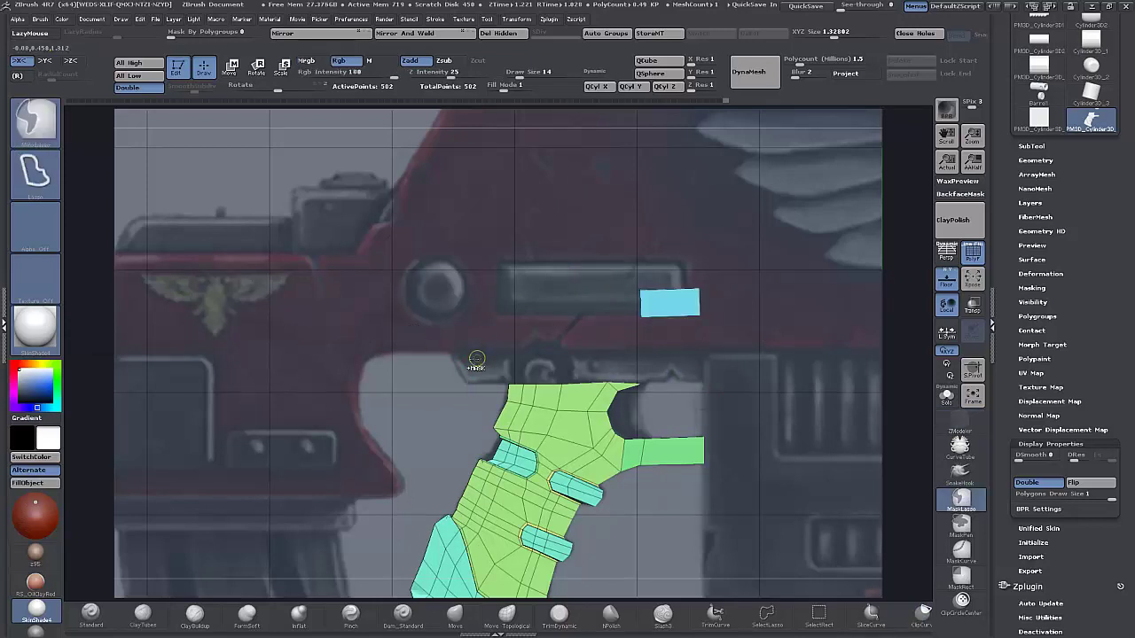
Mask everything except the grip's top edge, raise that edge slightly toward the receiver, and clear the mask.
mouse_move(477, 360)
left_mouse_down("ctrl")
mouse_move(666, 362)
mouse_move(621, 395)
mouse_move(477, 388)
left_mouse_up("ctrl")
left_click(477, 388, "ctrl")
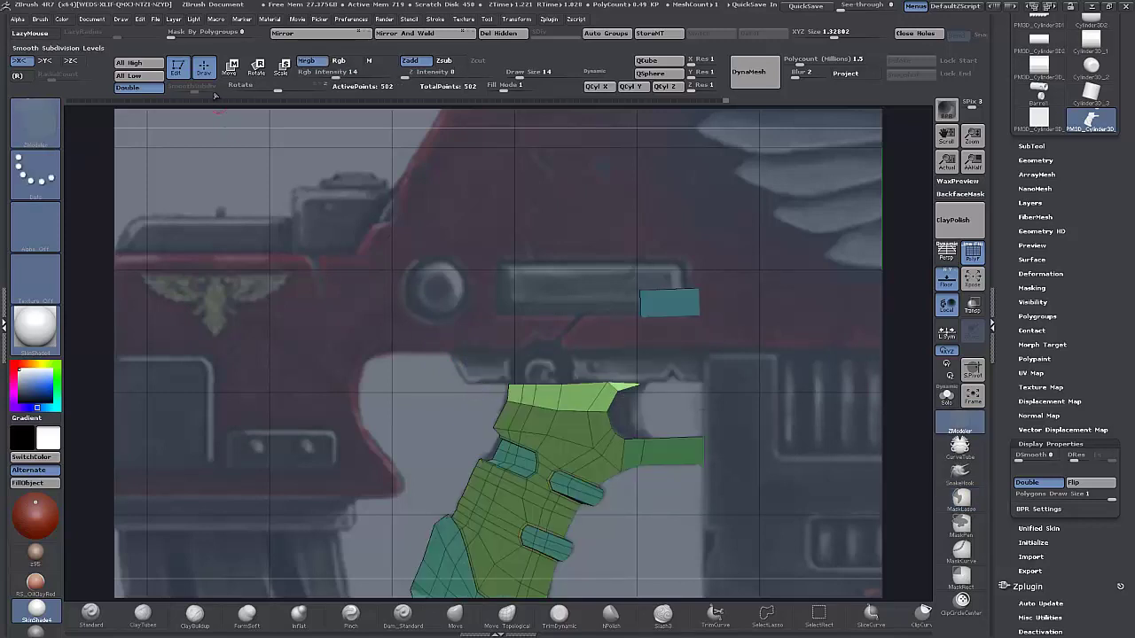
left_click(227, 76)
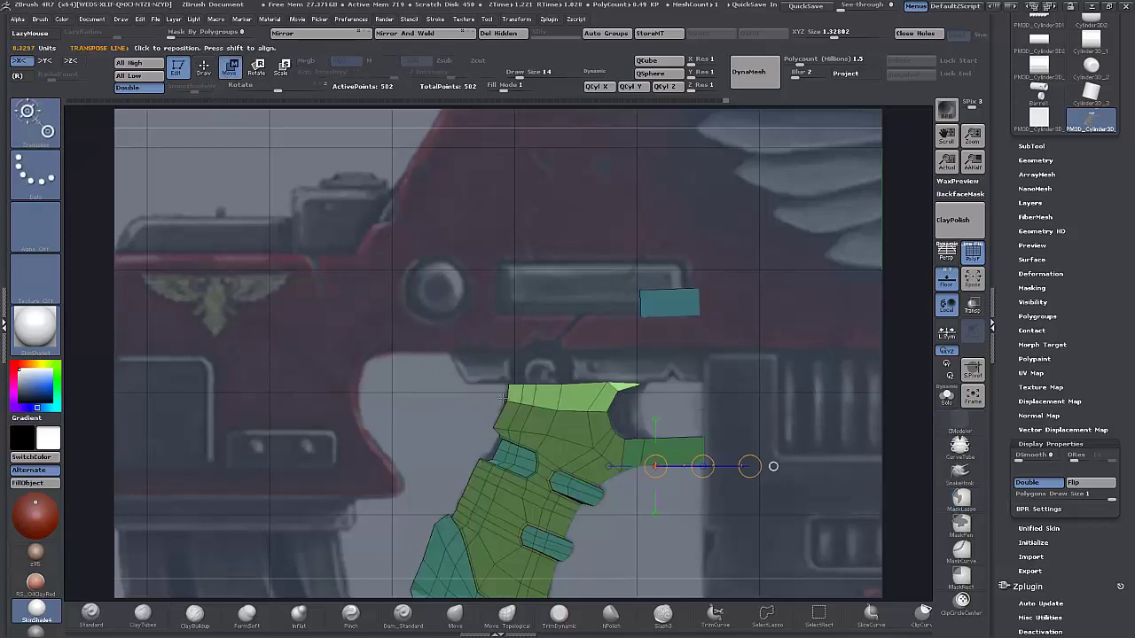
left_click(656, 419)
left_click_drag(657, 419, 659, 413)
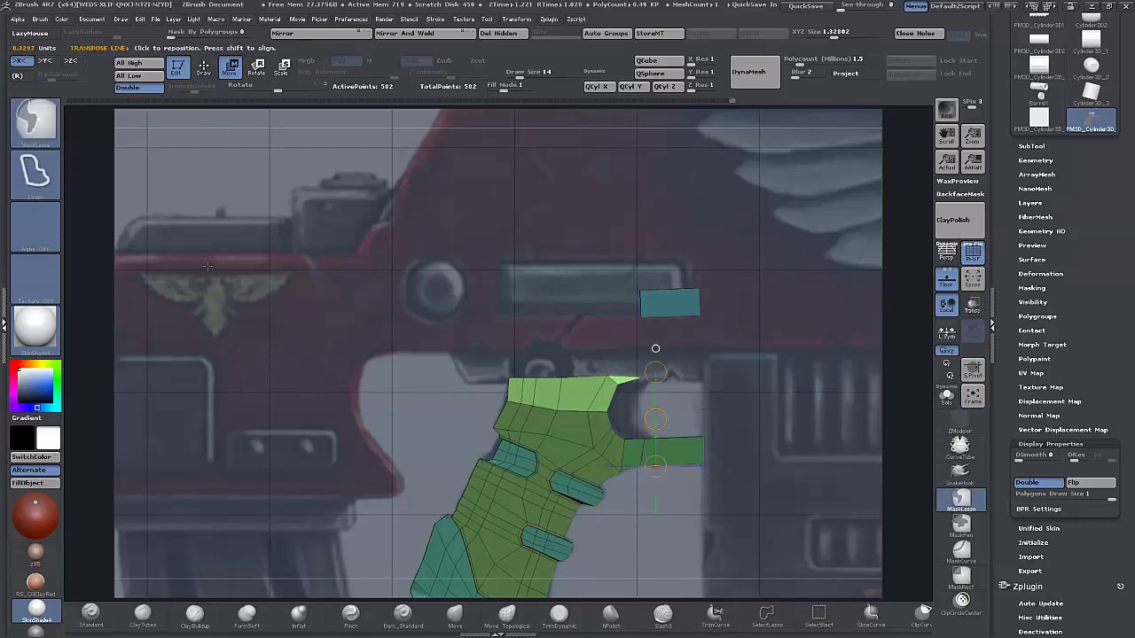
left_click_drag(269, 323, 276, 332, "ctrl")
mouse_move(607, 250)
left_mouse_down("ctrl")
mouse_move(616, 334)
mouse_move(580, 266)
mouse_move(598, 250)
left_mouse_up("ctrl")
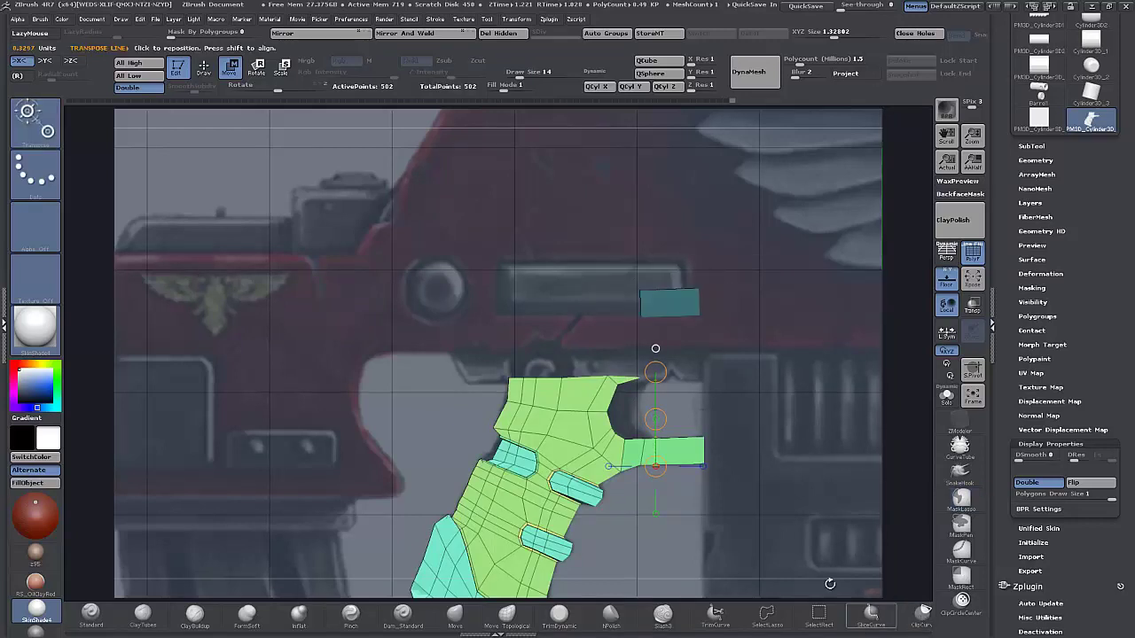
Flatten the grip's top with a straight horizontal ClipCurve, and raise the flattened edge slightly using a mask on the rest.
mouse_move(330, 410)
left_mouse_down("ctrl+shift")
mouse_move(760, 408)
mouse_move(772, 380)
mouse_move(775, 388)
left_mouse_up("ctrl+shift")
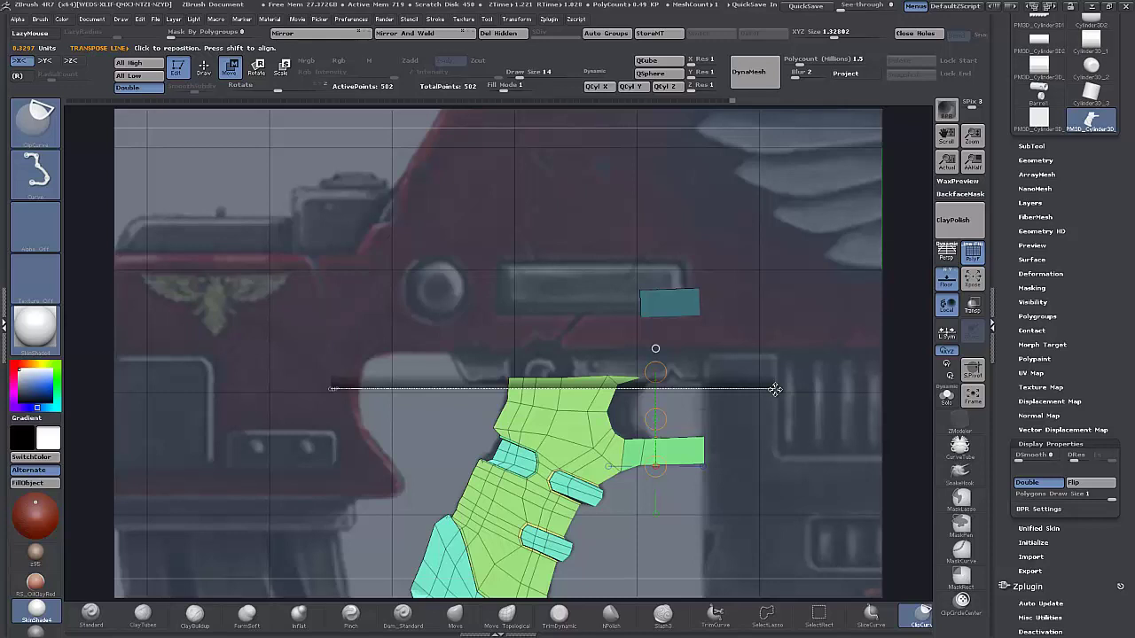
left_click_drag(775, 388, 778, 388, "ctrl+shift")
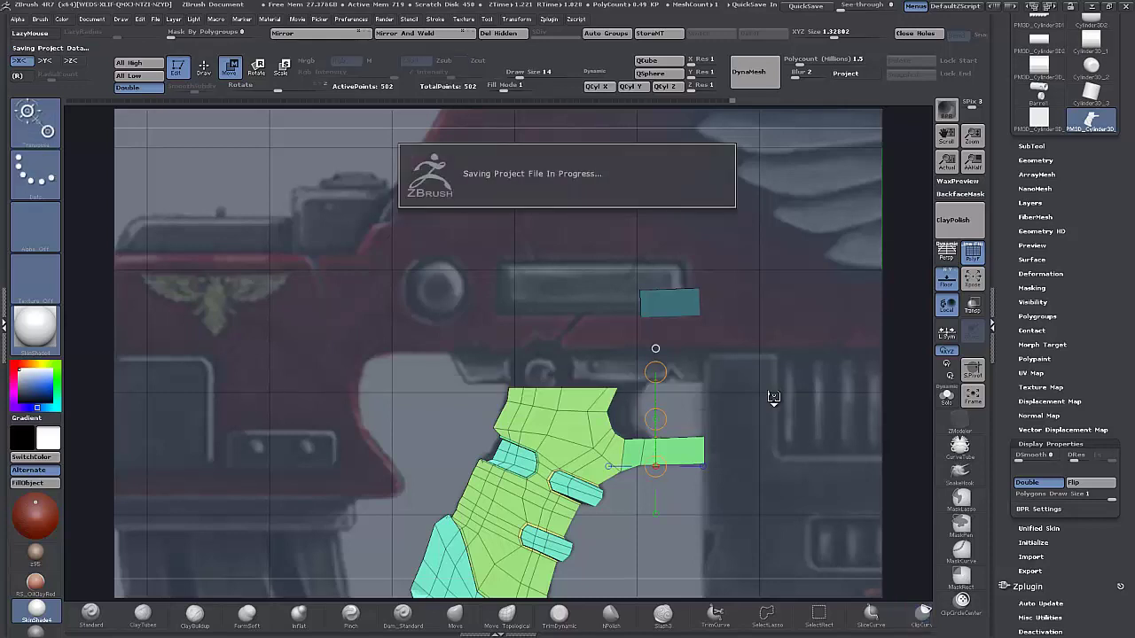
mouse_move(489, 367)
left_mouse_down("ctrl")
mouse_move(647, 377)
mouse_move(576, 398)
mouse_move(506, 389)
left_mouse_up("ctrl")
left_click(654, 414, "ctrl")
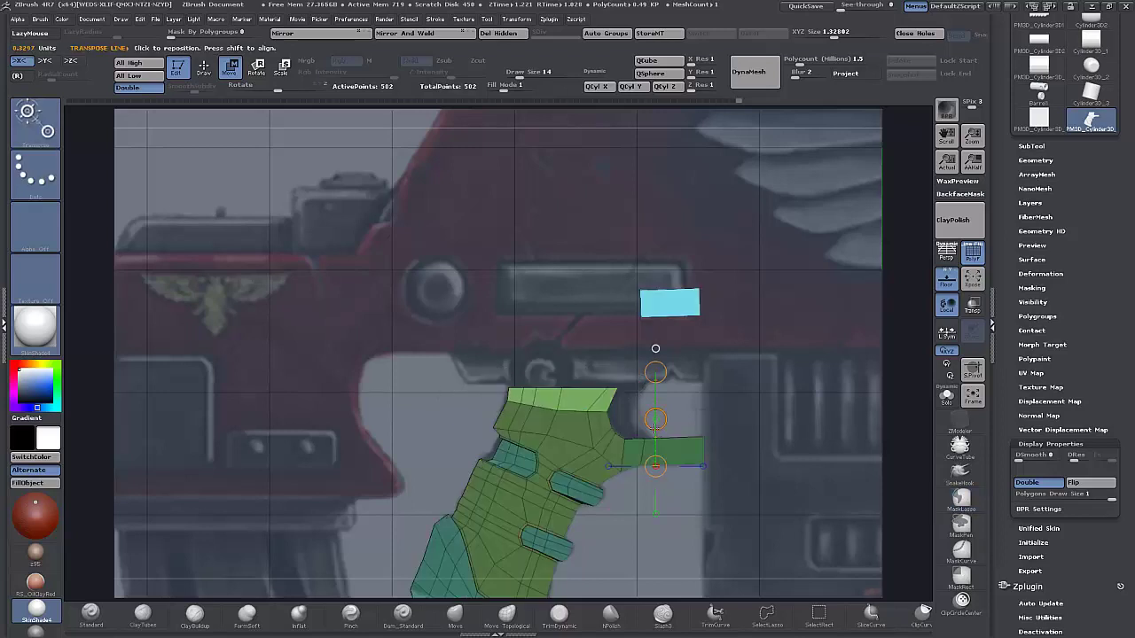
left_click(654, 415)
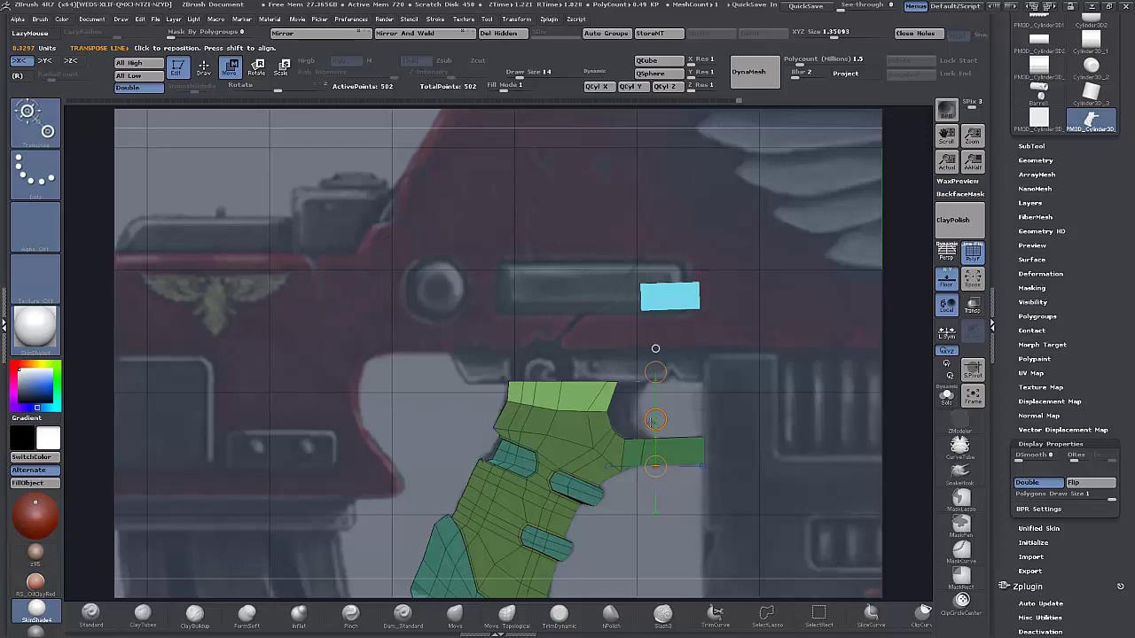
left_click_drag(343, 313, 352, 372, "ctrl")
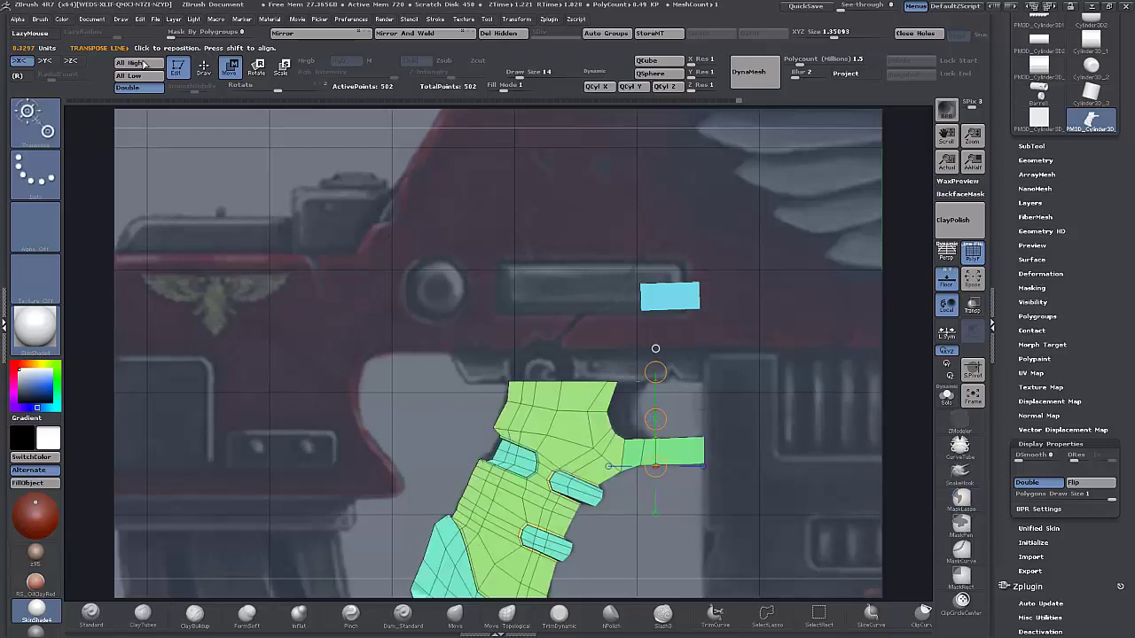
key("q")
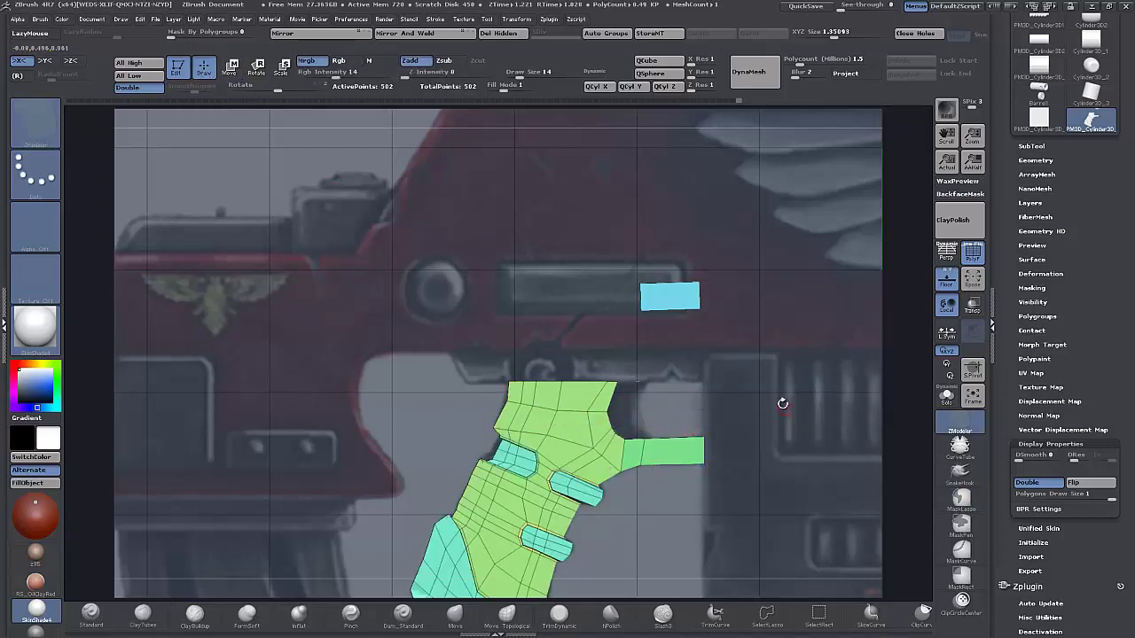
Move the masked-off vertices of the concave corner between grip and trigger guard to follow the reference curve.
left_click_drag(783, 405, 669, 336, "alt")
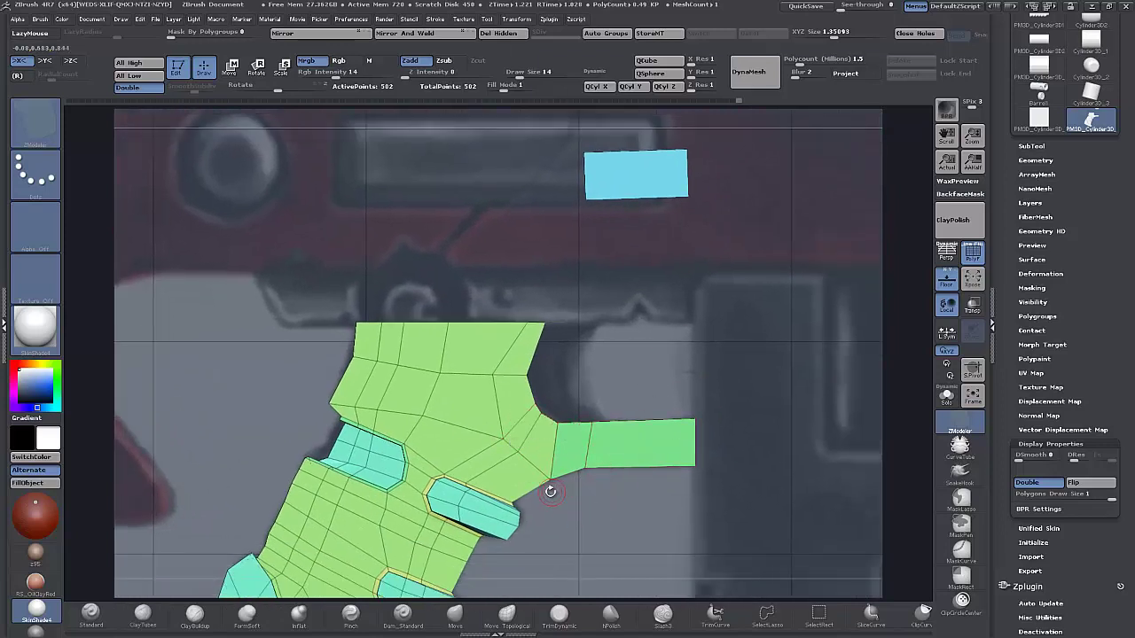
mouse_move(583, 382)
left_mouse_down("ctrl")
mouse_move(581, 369)
mouse_move(518, 435)
mouse_move(534, 401)
left_mouse_up("ctrl")
left_click(645, 307, "ctrl")
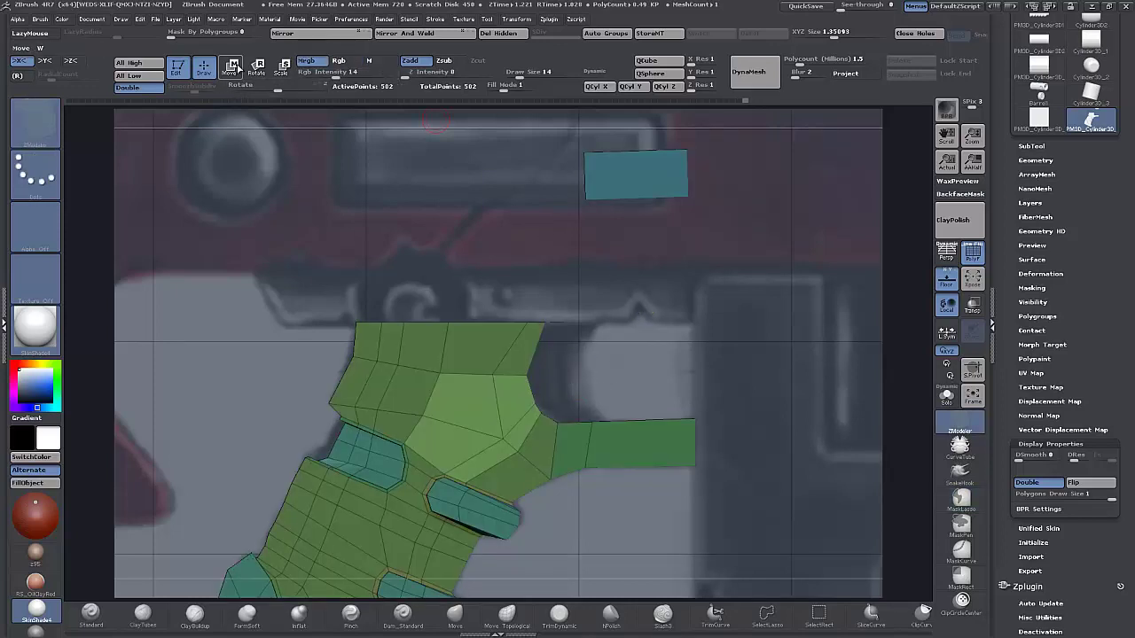
left_click(234, 68)
left_click_drag(612, 388, 603, 360)
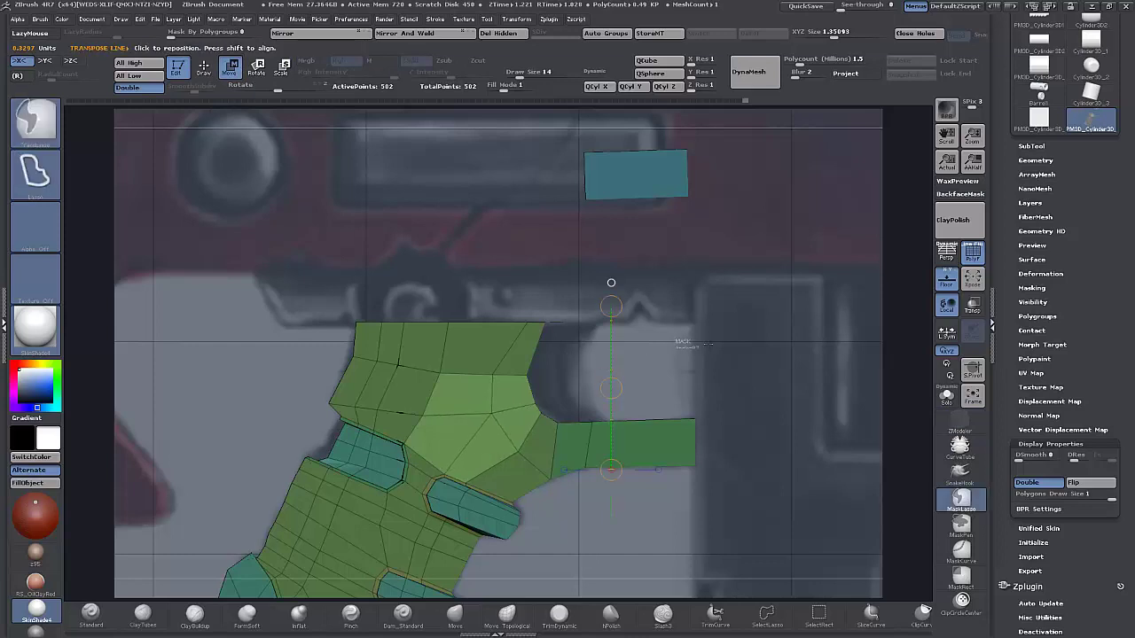
left_click(691, 343, "ctrl")
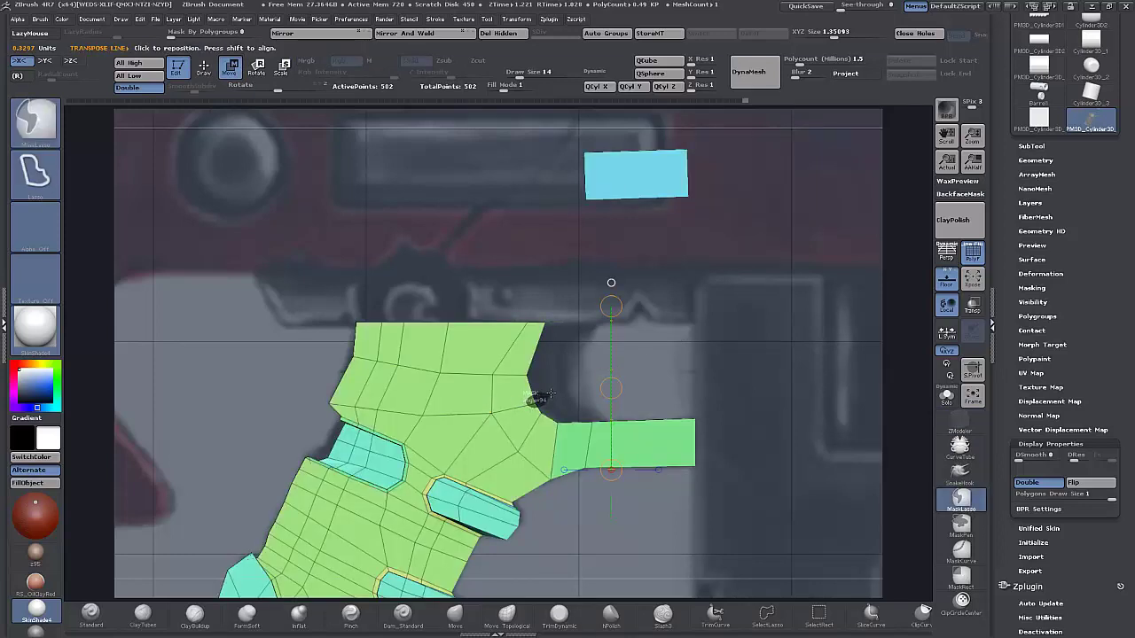
left_click(550, 393, "ctrl")
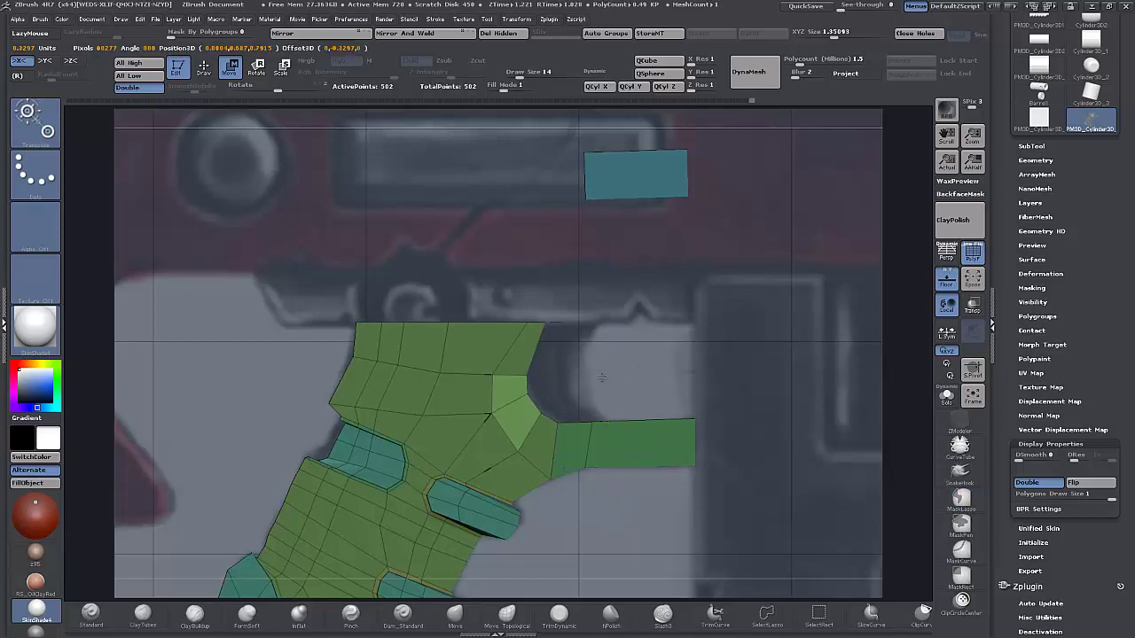
left_click_drag(601, 377, 601, 377)
left_click(530, 224, "ctrl")
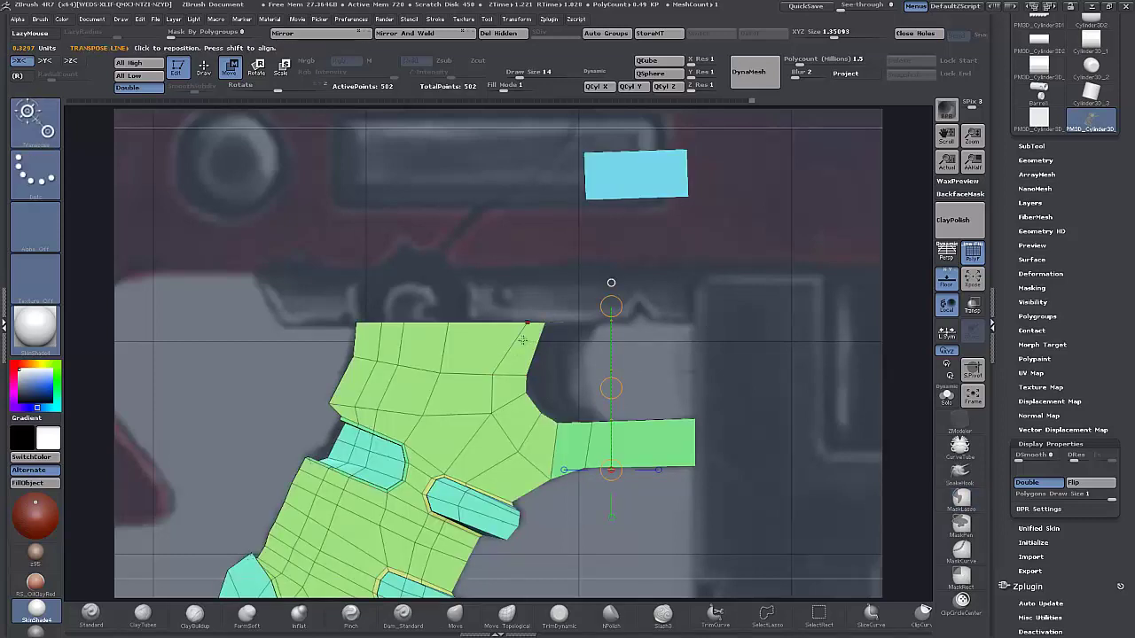
Insert an edge loop across the upper part of the grip and shift its front vertices inward to round the trigger-side edge.
key("q")
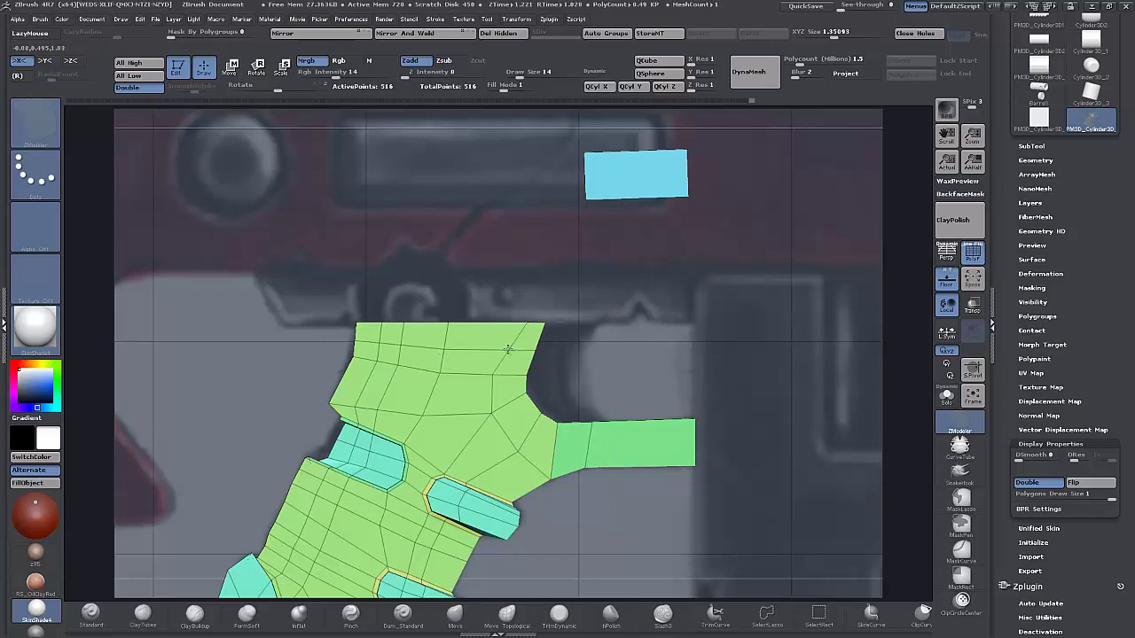
key("ctrl")
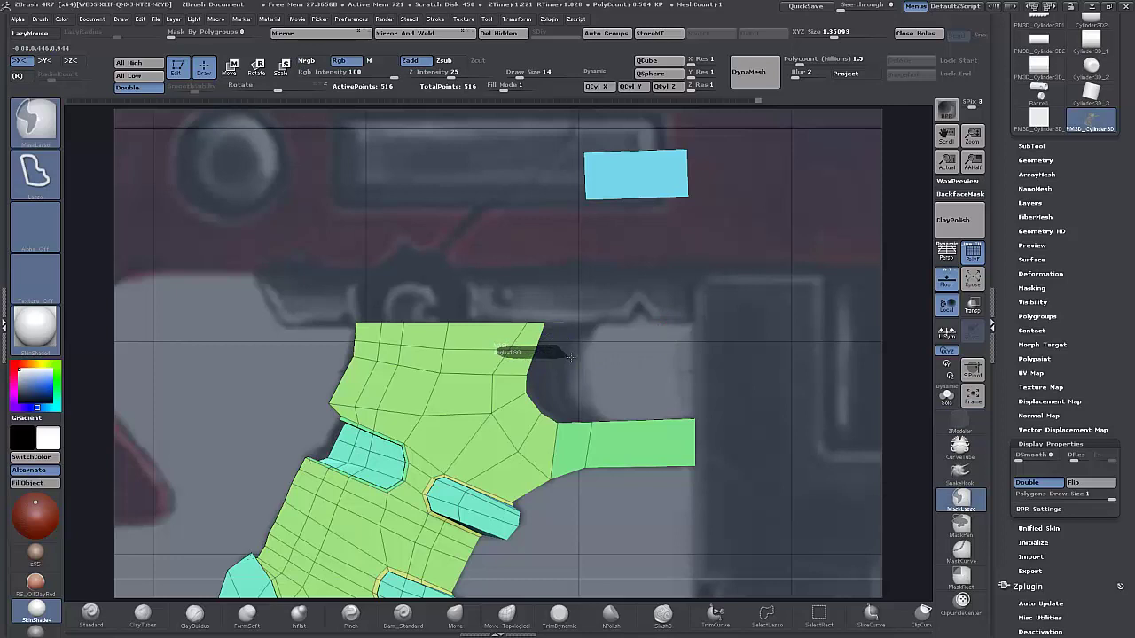
left_click_drag(571, 356, 571, 357, "ctrl")
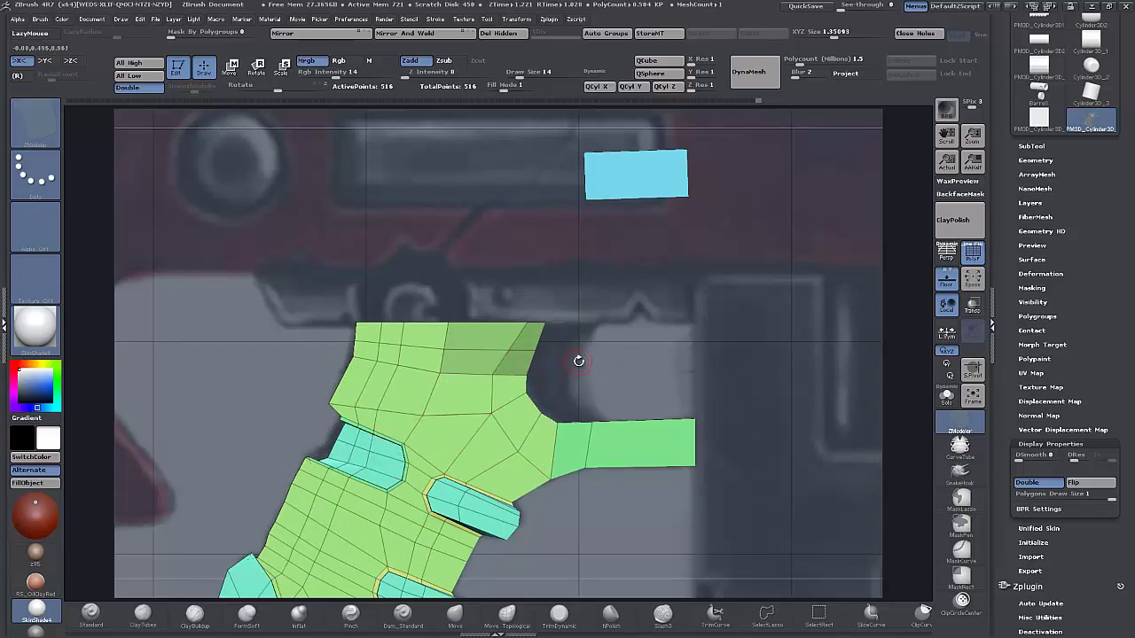
left_click(231, 68)
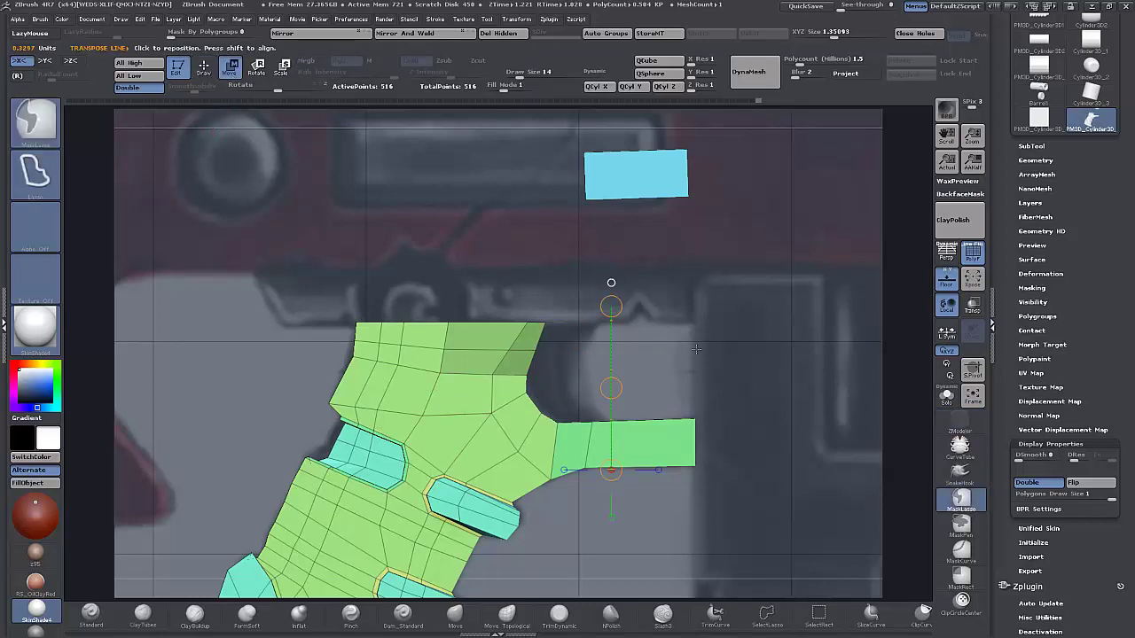
left_click(715, 346, "ctrl")
left_click_drag(611, 388, 610, 390)
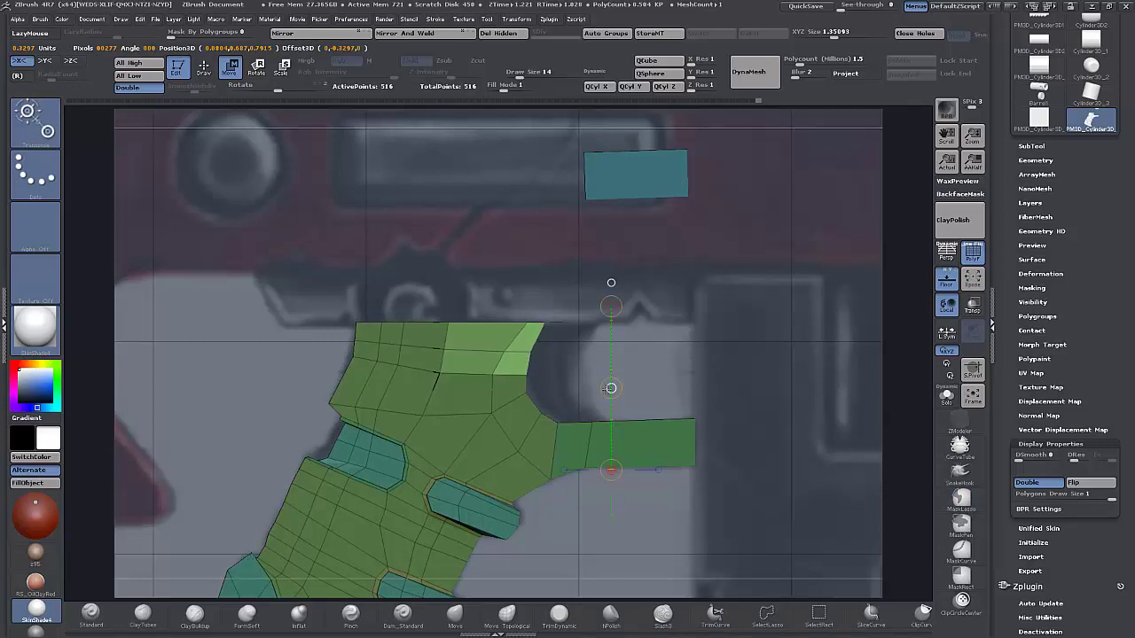
left_click_drag(567, 364, 540, 382, "ctrl")
left_click(540, 382, "ctrl")
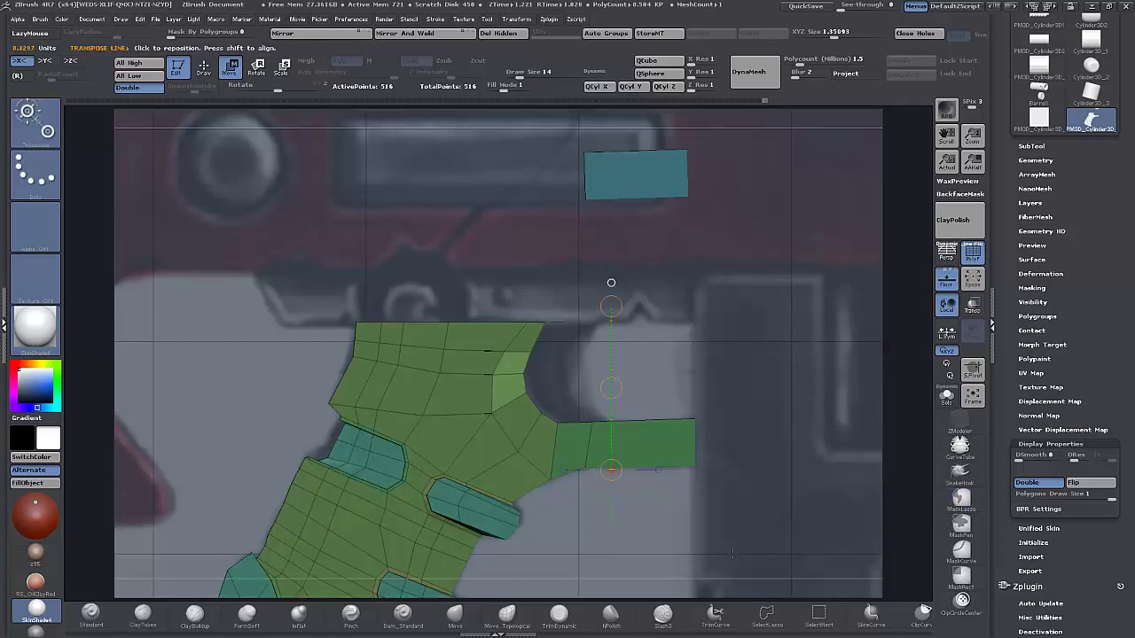
Preview the smoothed grip without the polyframe and compare its silhouette with the reference image in different fill modes.
left_click_drag(730, 532, 733, 493, "alt")
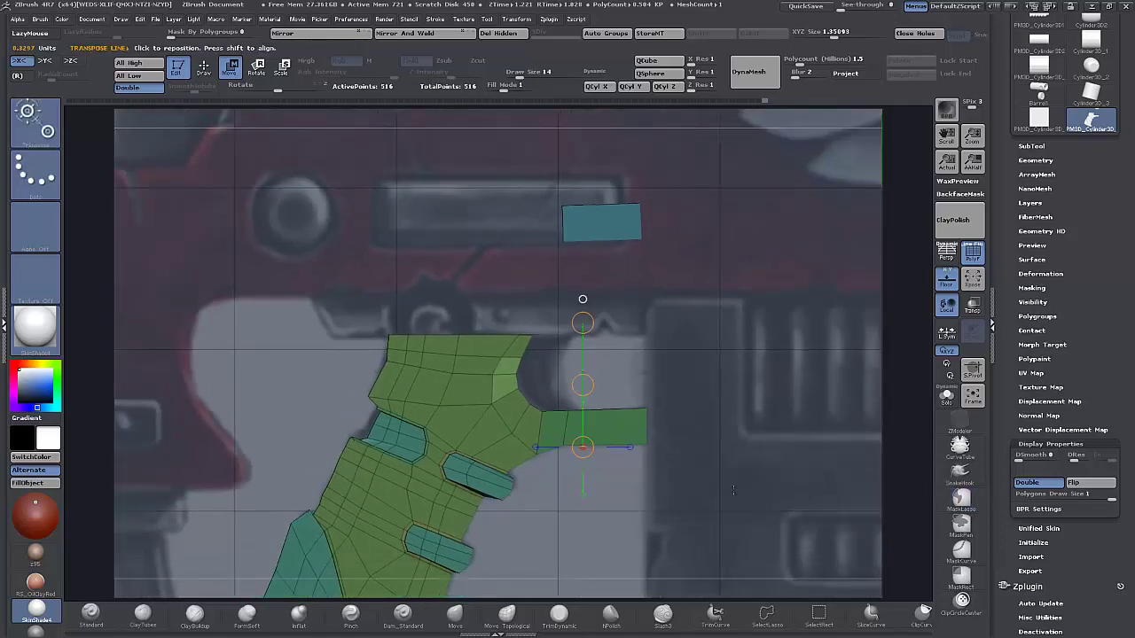
left_click_drag(659, 499, 679, 393, "alt")
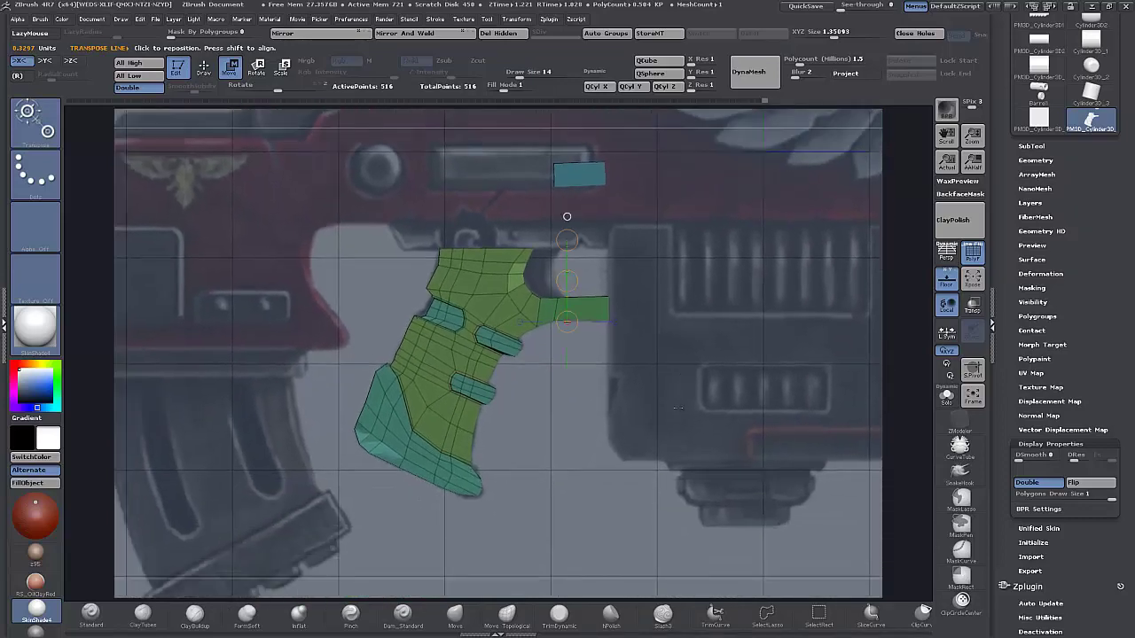
key("d")
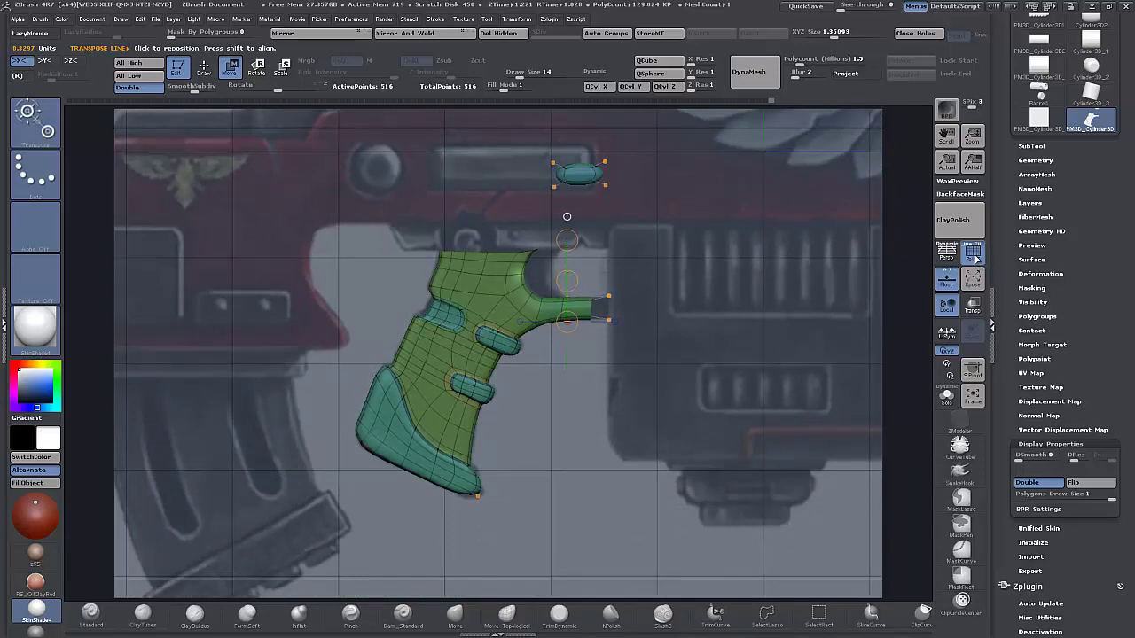
left_click(974, 255)
left_click(532, 88)
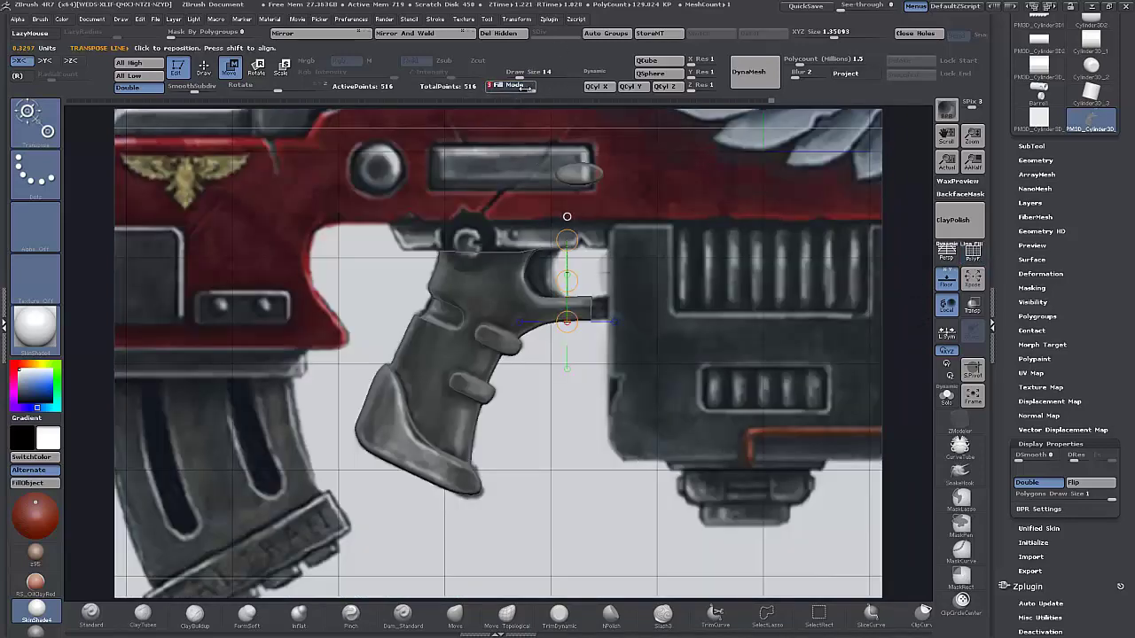
left_click(518, 87)
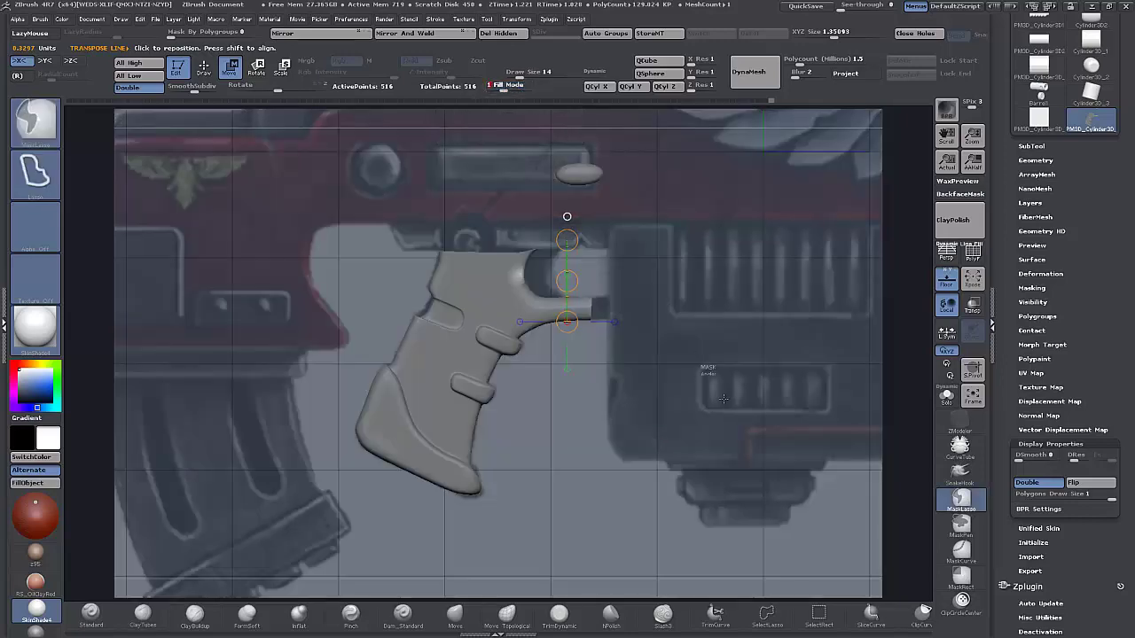
mouse_move(703, 414)
left_mouse_down()
mouse_move(673, 439)
mouse_move(701, 457)
mouse_move(648, 362)
mouse_move(580, 459)
mouse_move(578, 502)
mouse_move(586, 431)
left_mouse_up()
left_click(974, 254)
mouse_move(691, 460)
left_mouse_down()
mouse_move(683, 503)
mouse_move(689, 457)
left_mouse_up()
key("shift+d")
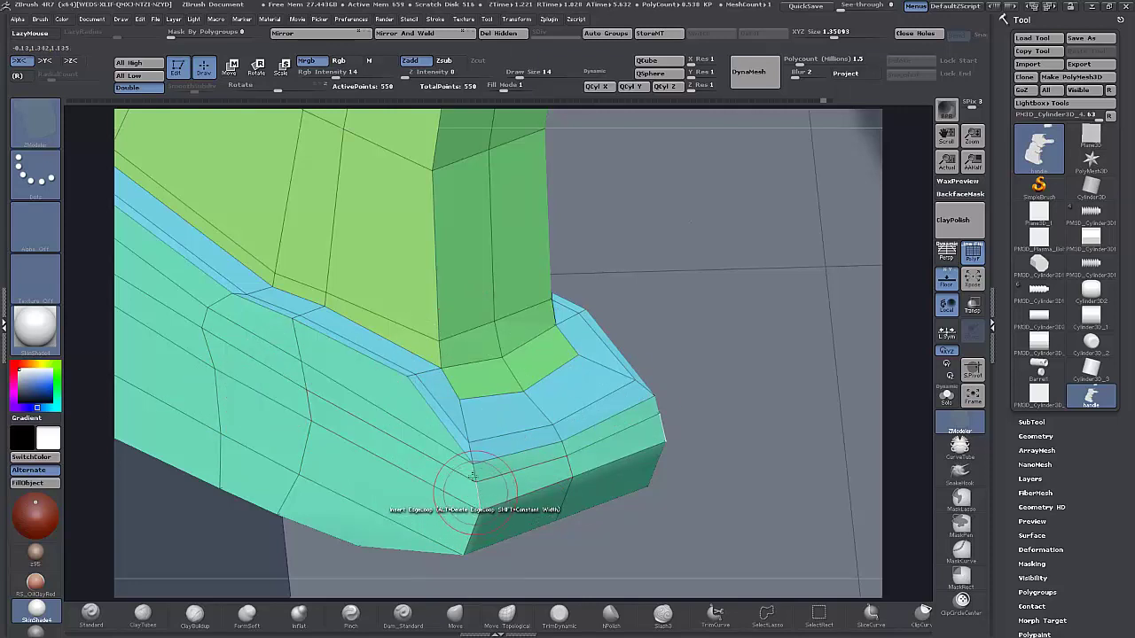
Stitch points near the toe of the handle's base onto the border strip and insert an edge loop beside the corner.
left_click(301, 362)
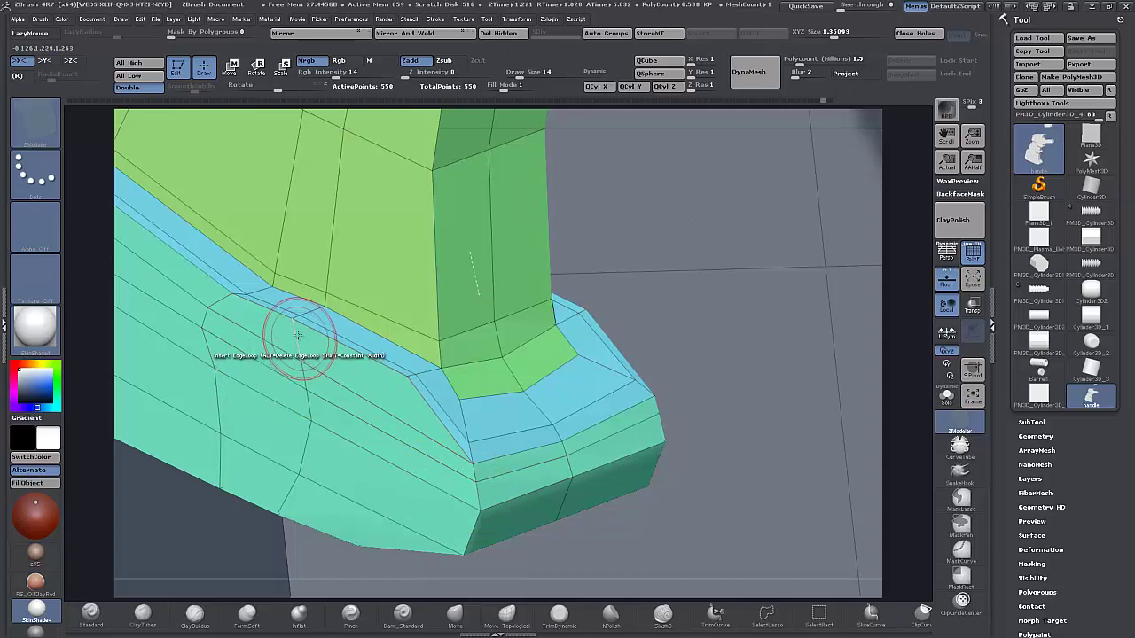
left_click(294, 320)
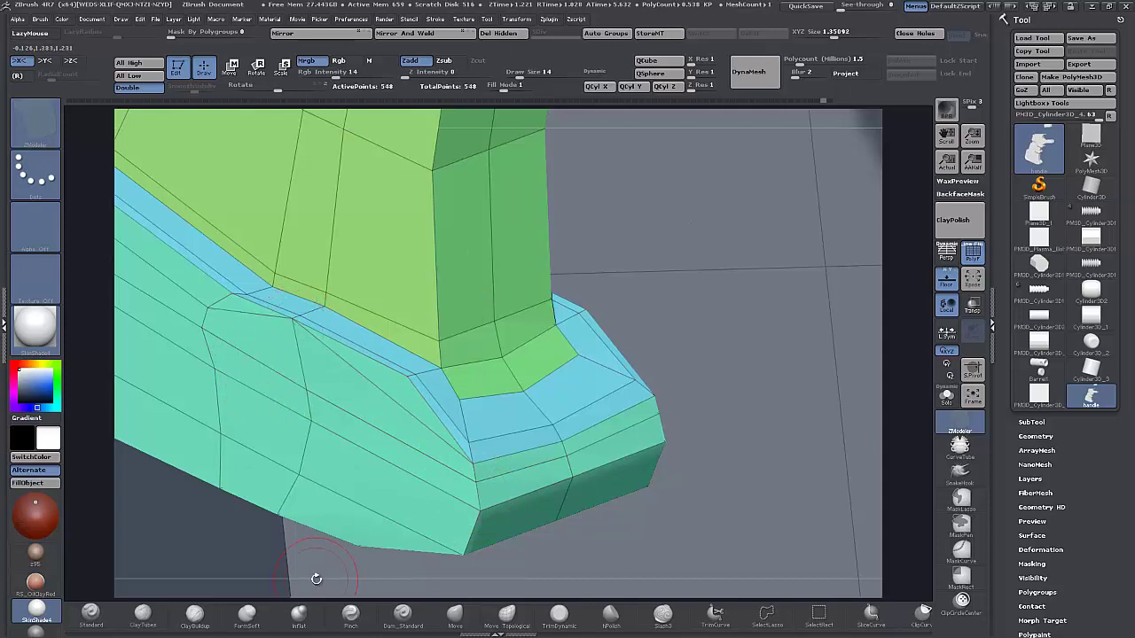
left_click(398, 437)
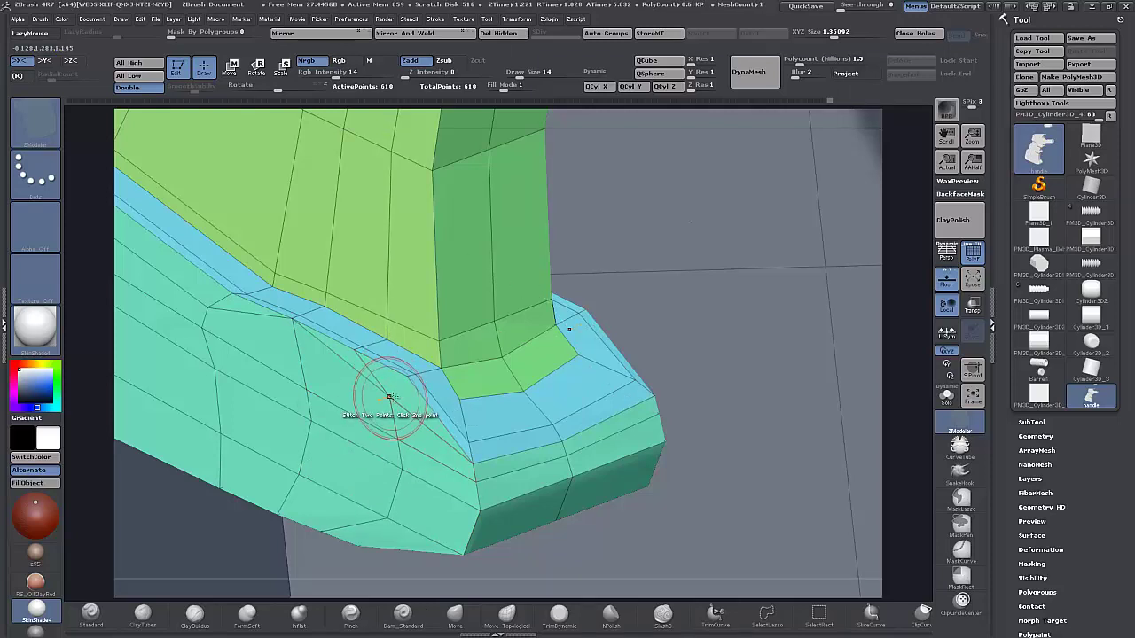
left_click(407, 374)
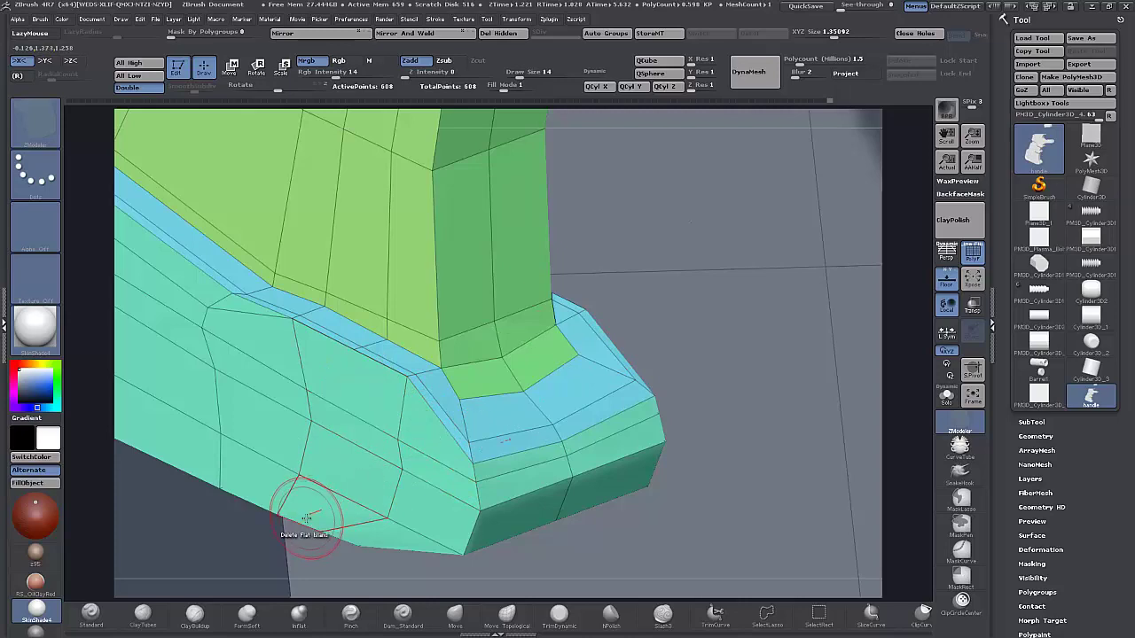
Inspect the toe of the handle's base in smoothed preview with the polyframe hidden.
left_click_drag(686, 332, 714, 373)
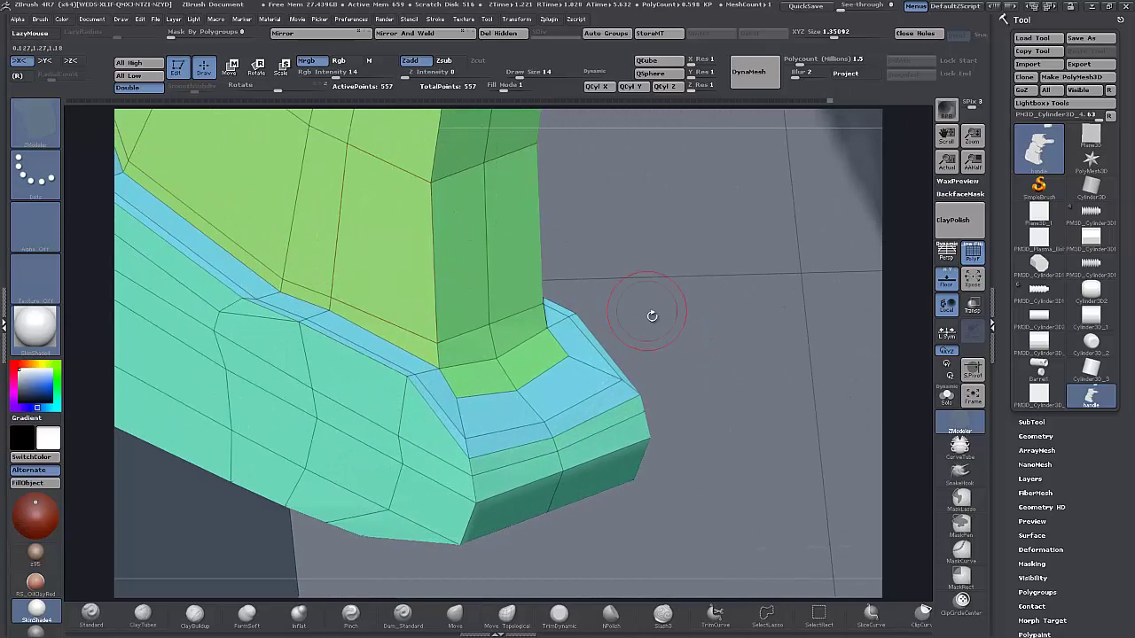
left_click_drag(651, 314, 874, 392)
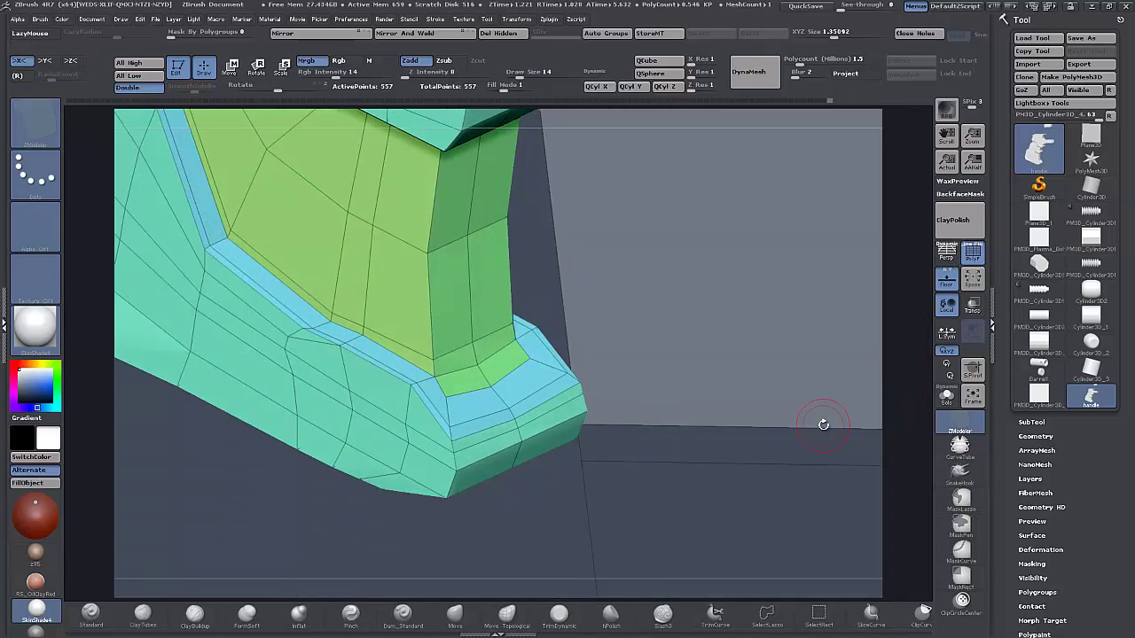
key("d")
left_click(972, 254)
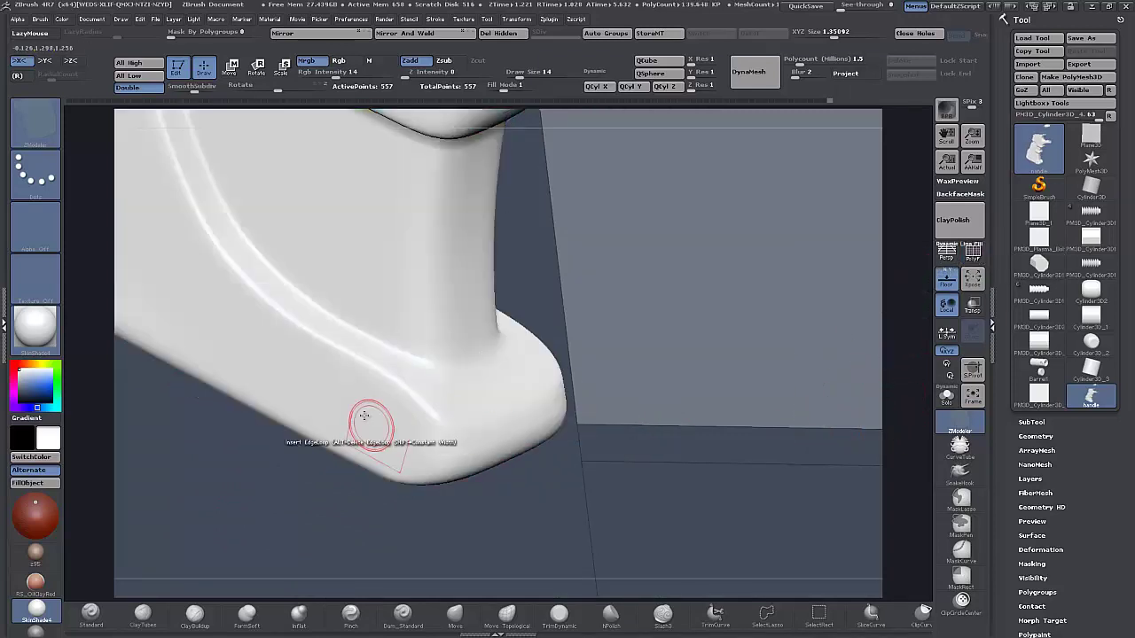
Show the polyframe on the unsmoothed grip and stitch the side-panel points beside the border strip's lower bend onto the strip.
left_click(972, 254)
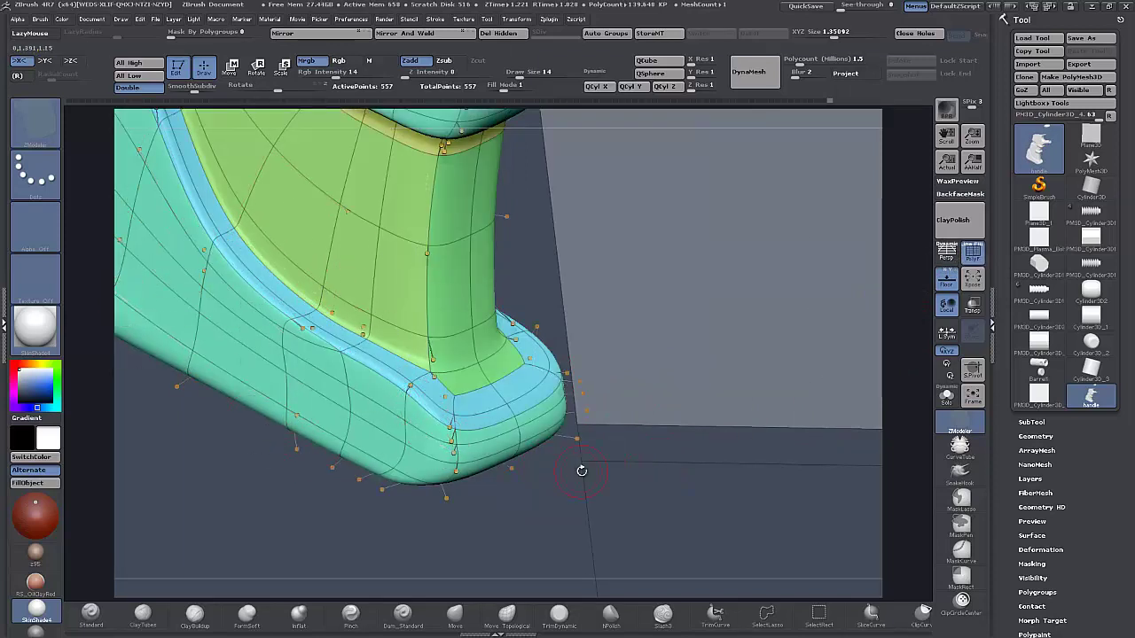
key("shift+d")
left_click_drag(596, 521, 775, 538, "alt")
left_click_drag(203, 427, 225, 529, "alt")
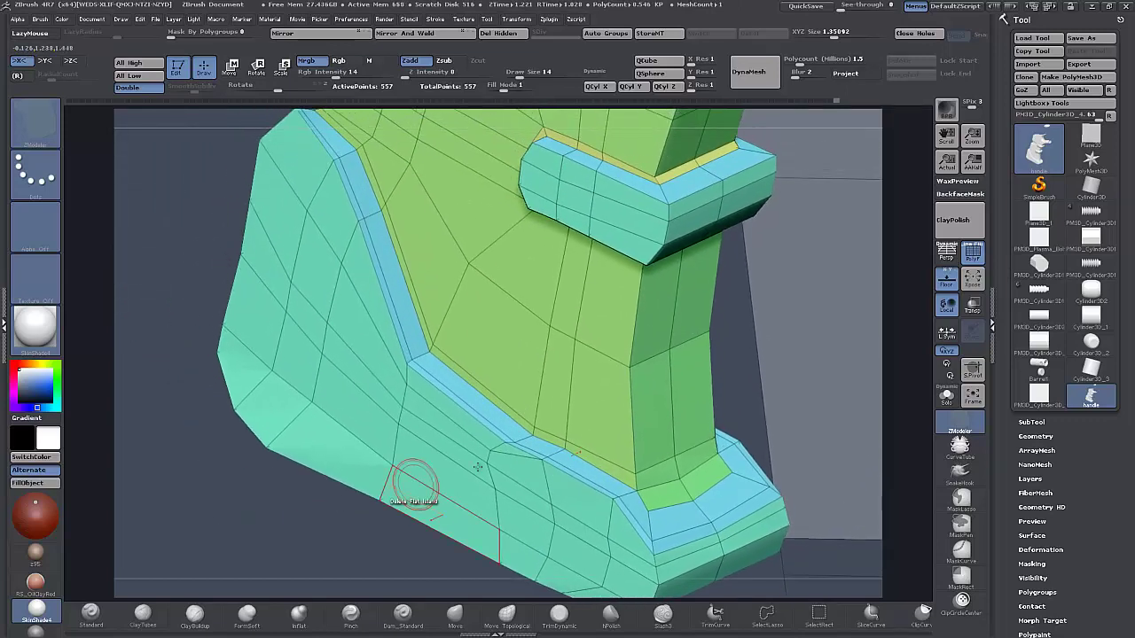
left_click(398, 320)
left_click_drag(201, 473, 206, 499, "alt")
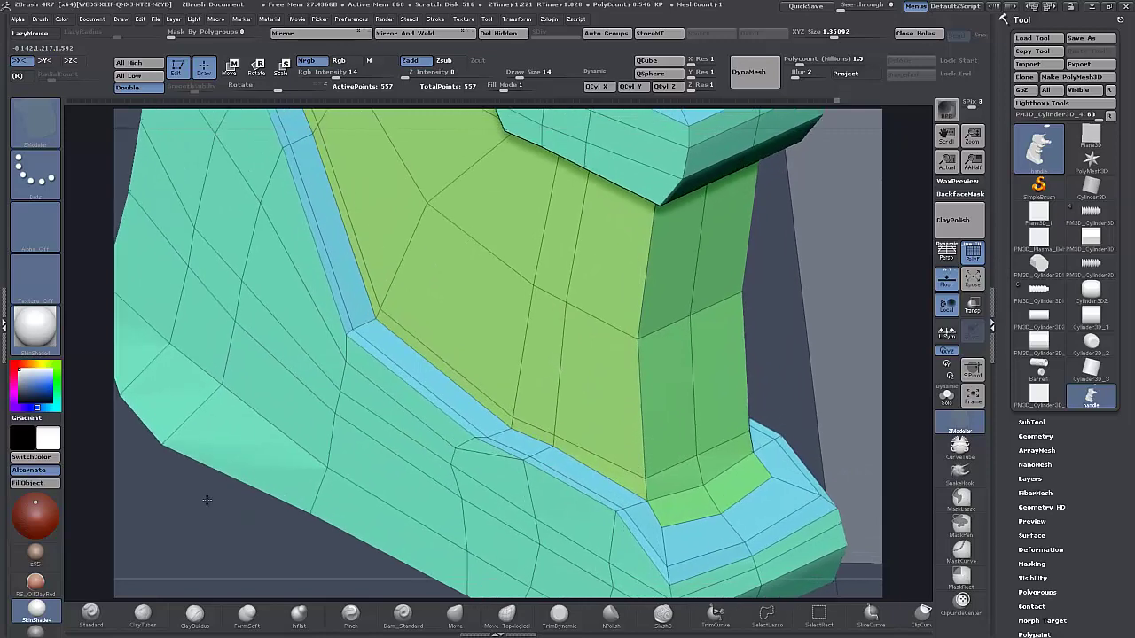
left_click(454, 449)
left_click(474, 439)
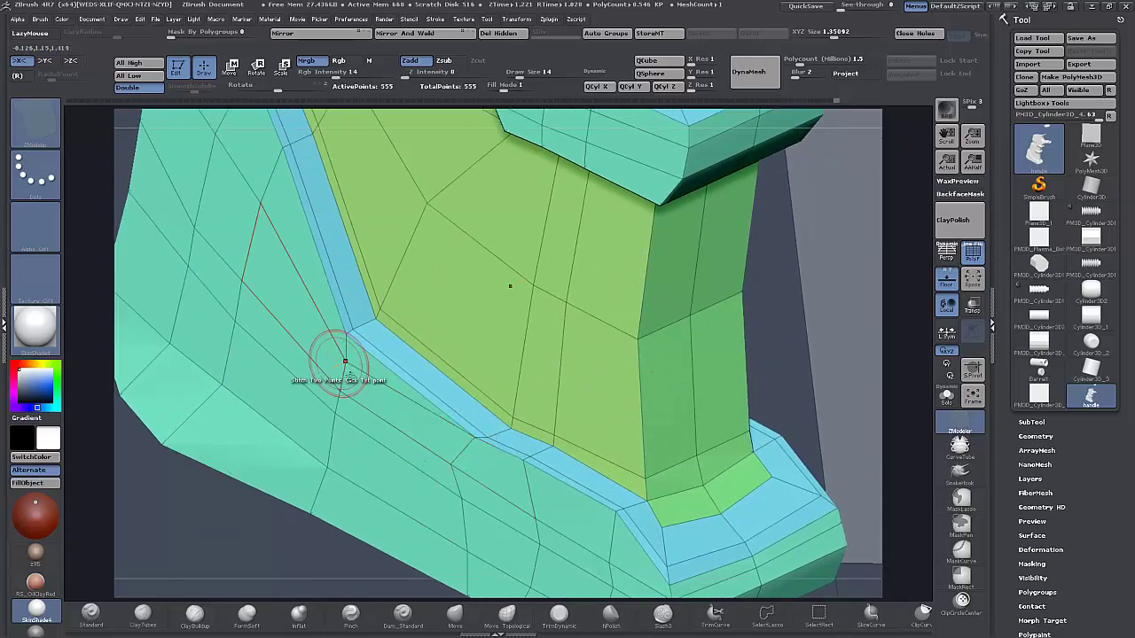
left_click(346, 337)
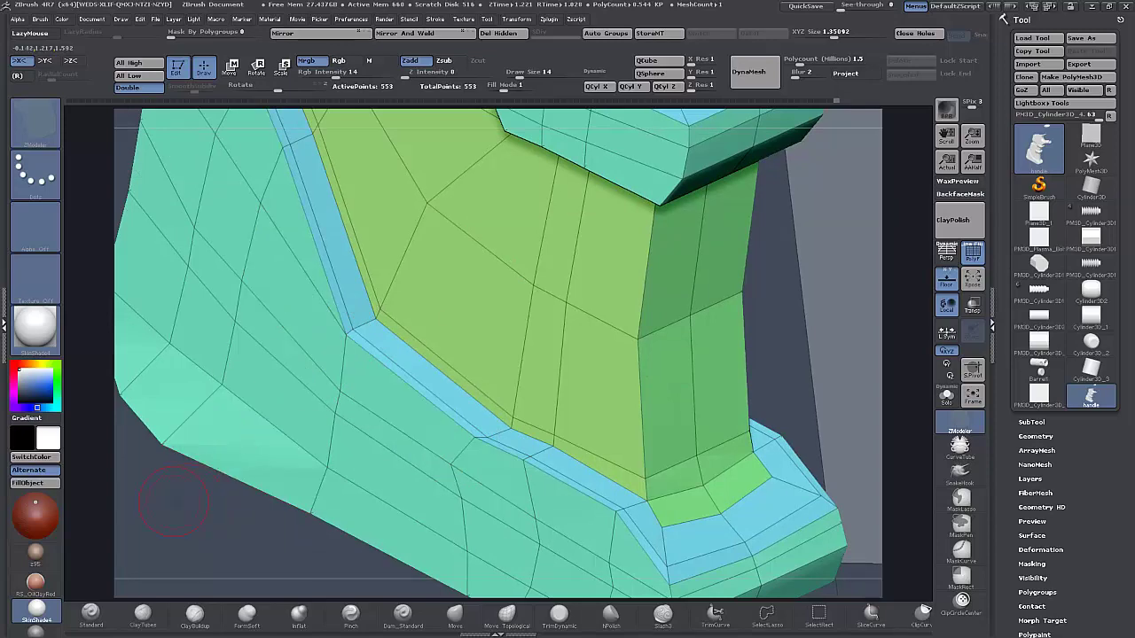
Stitch the side-panel points along the upper half of the handle's base onto the border strip.
left_click_drag(148, 462, 339, 505, "alt")
left_click_drag(284, 355, 284, 416, "alt")
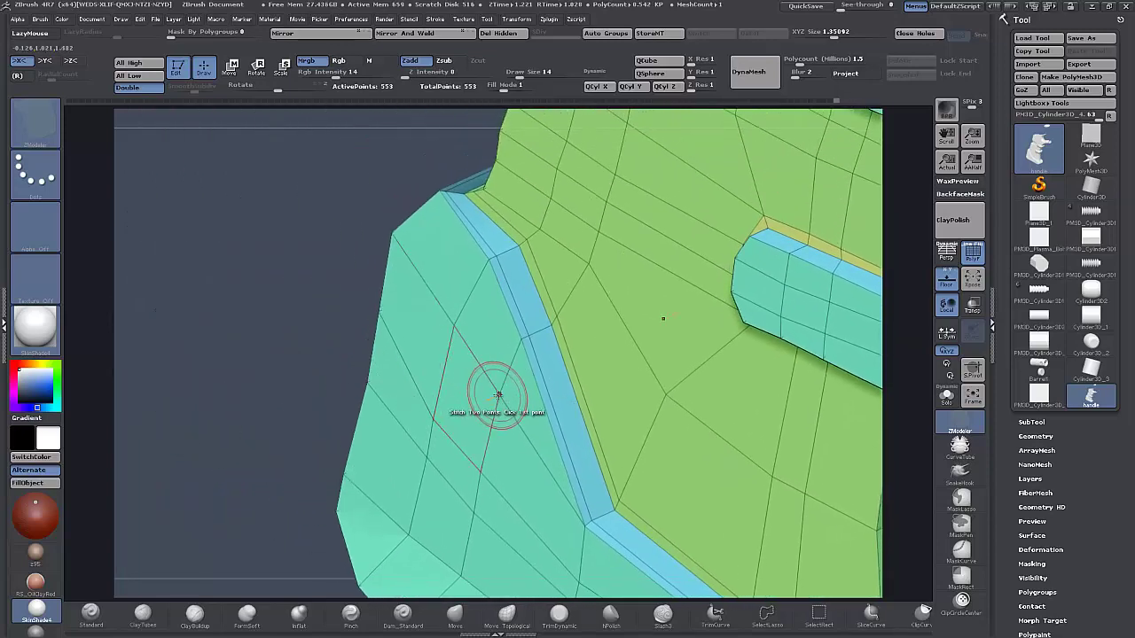
left_click(499, 394)
left_click(521, 339)
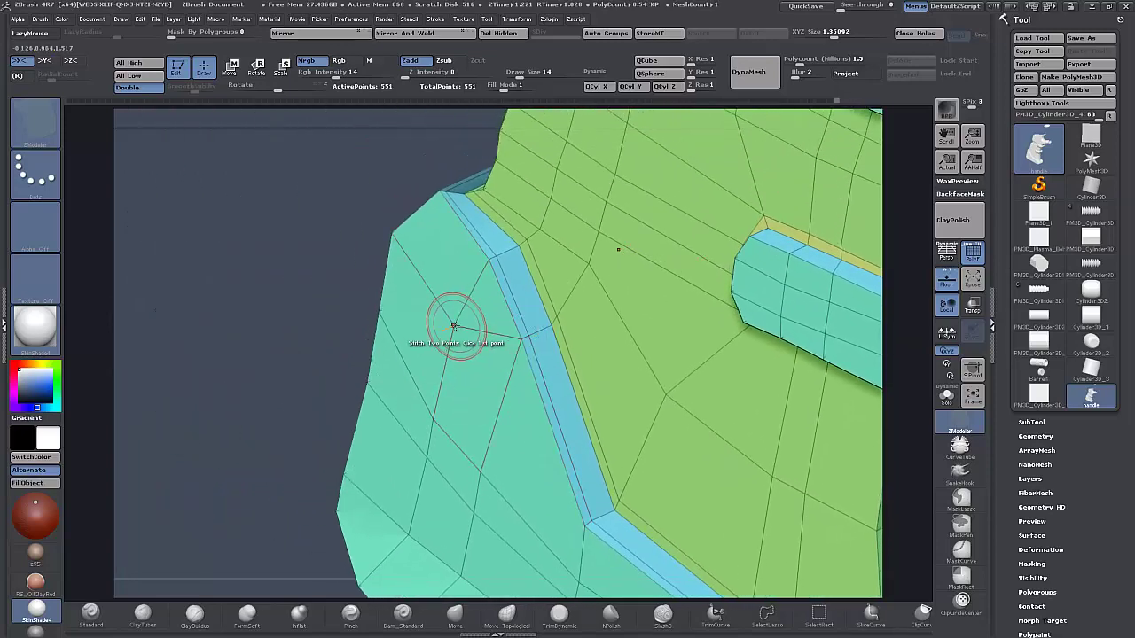
left_click(487, 261)
left_click(519, 247)
Stitch the back corner point at the top of the handle's base onto the border strip's tip.
left_click_drag(289, 281, 227, 467)
left_click(394, 235)
left_click(458, 199)
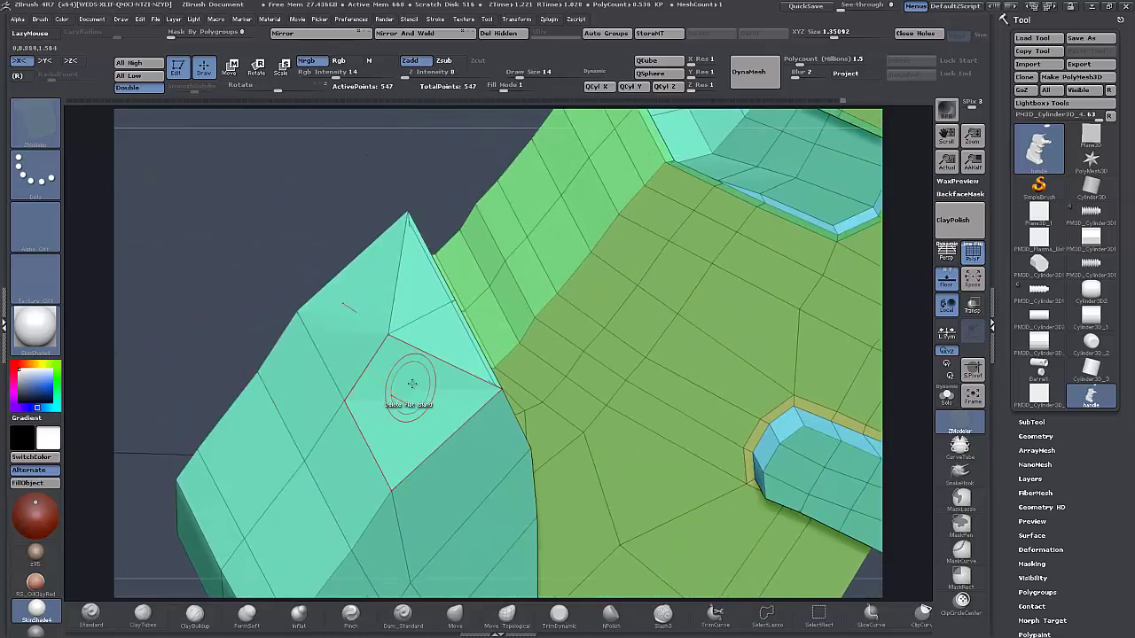
left_click(389, 334)
Undo and redo the last stitch to compare the shape of the base's top back corner.
left_click_drag(255, 280, 304, 274)
key("ctrl+z")
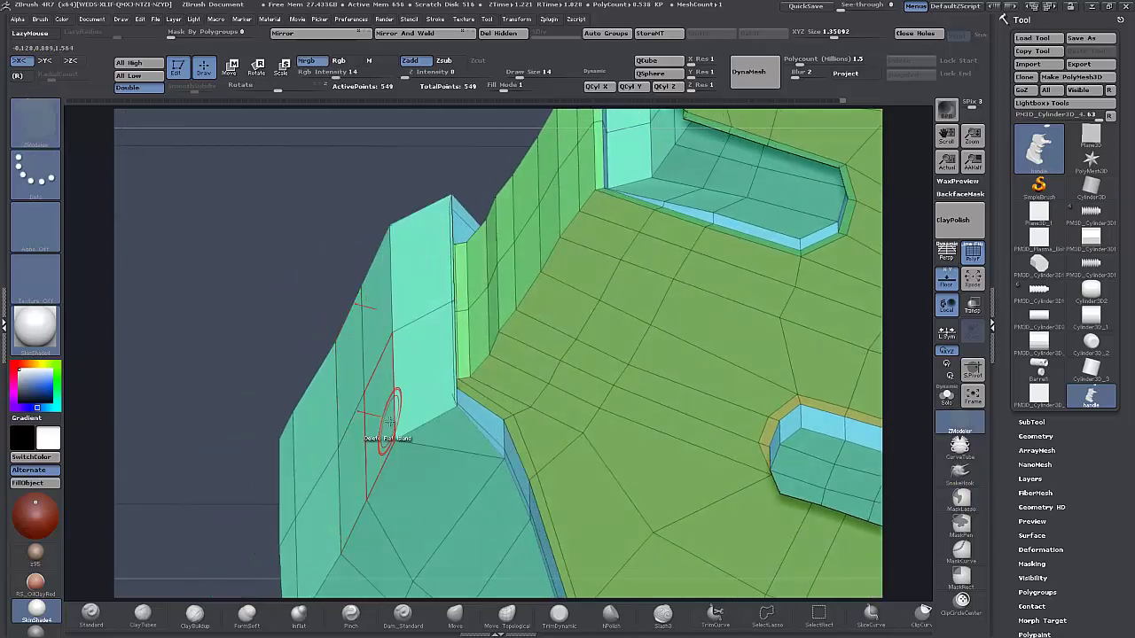
key("ctrl+shift+z")
mouse_move(266, 307)
left_mouse_down()
mouse_move(232, 308)
mouse_move(265, 303)
left_mouse_up()
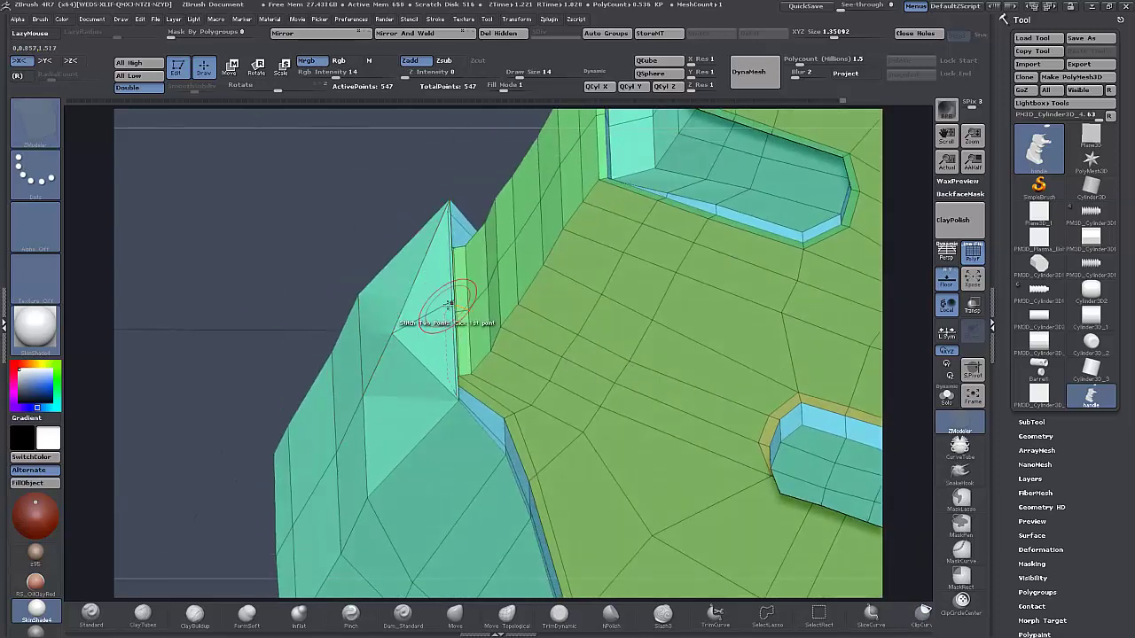
left_click_drag(342, 249, 302, 234)
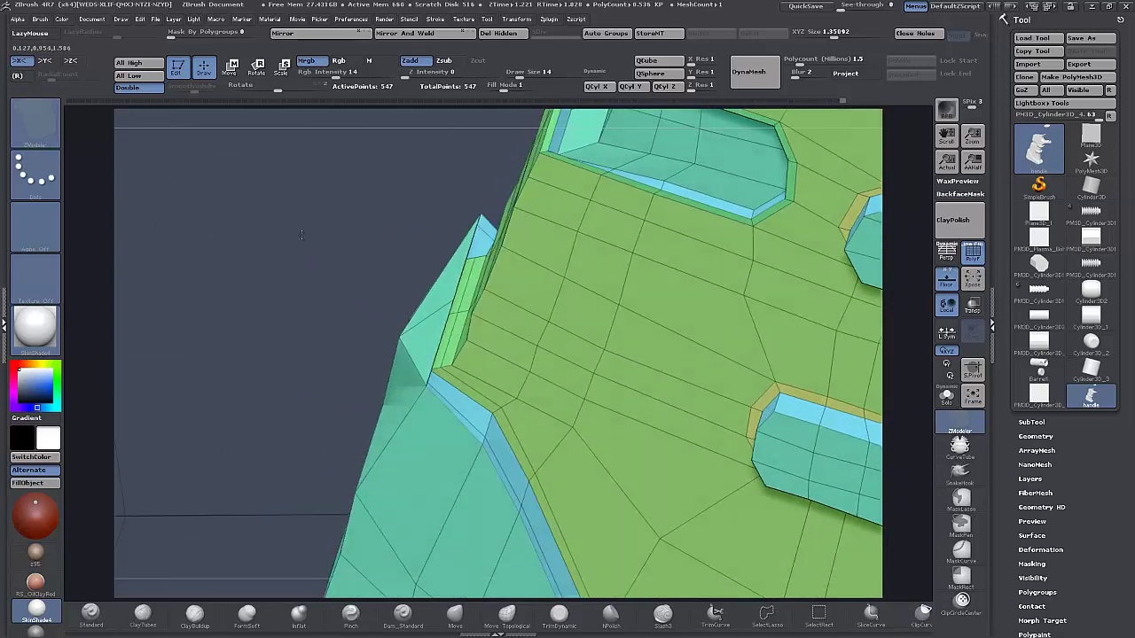
mouse_move(274, 311)
left_mouse_down()
mouse_move(233, 310)
mouse_move(295, 321)
mouse_move(284, 324)
left_mouse_up()
Slide the outer border points at the base's top back corner and mid-back outward to widen the strip.
key("space")
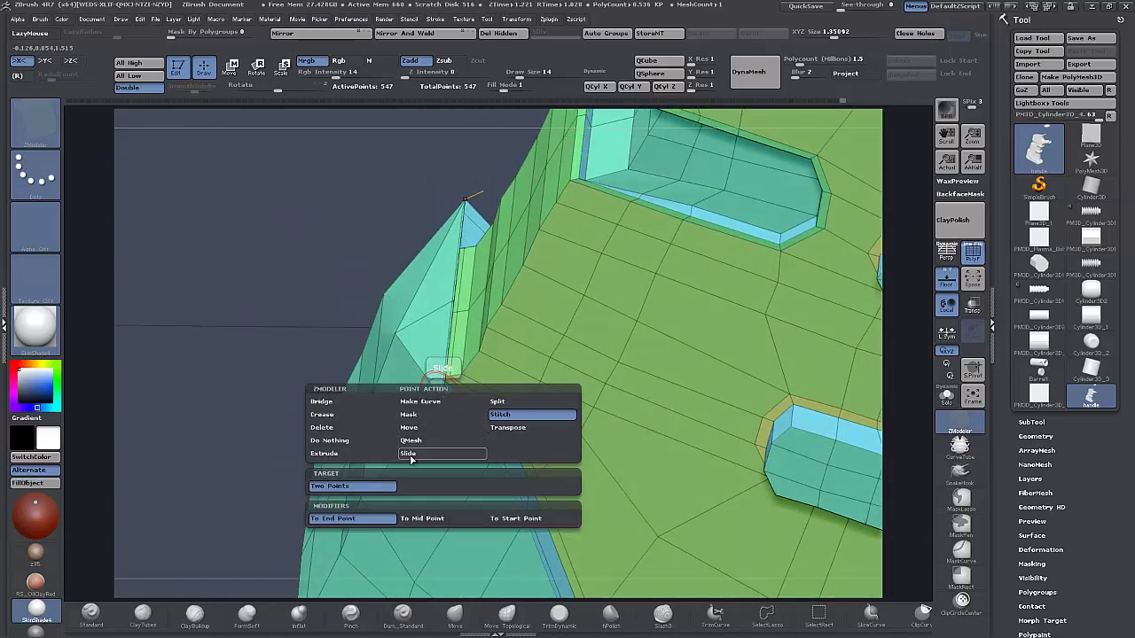
left_click(411, 457)
left_click_drag(438, 398, 401, 426)
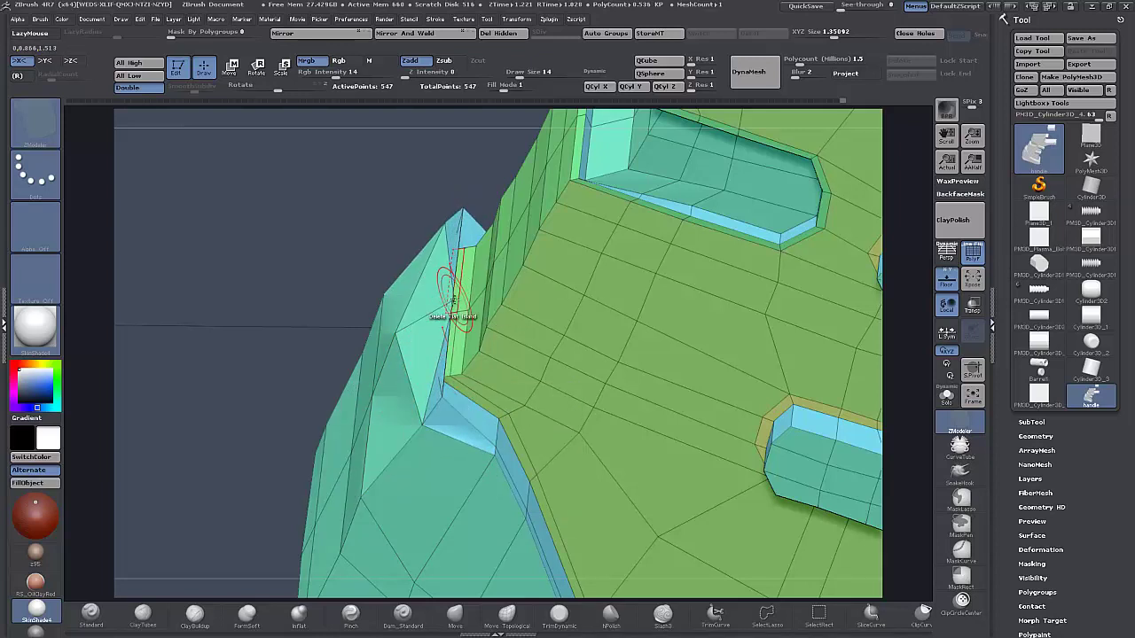
left_click_drag(453, 300, 427, 307)
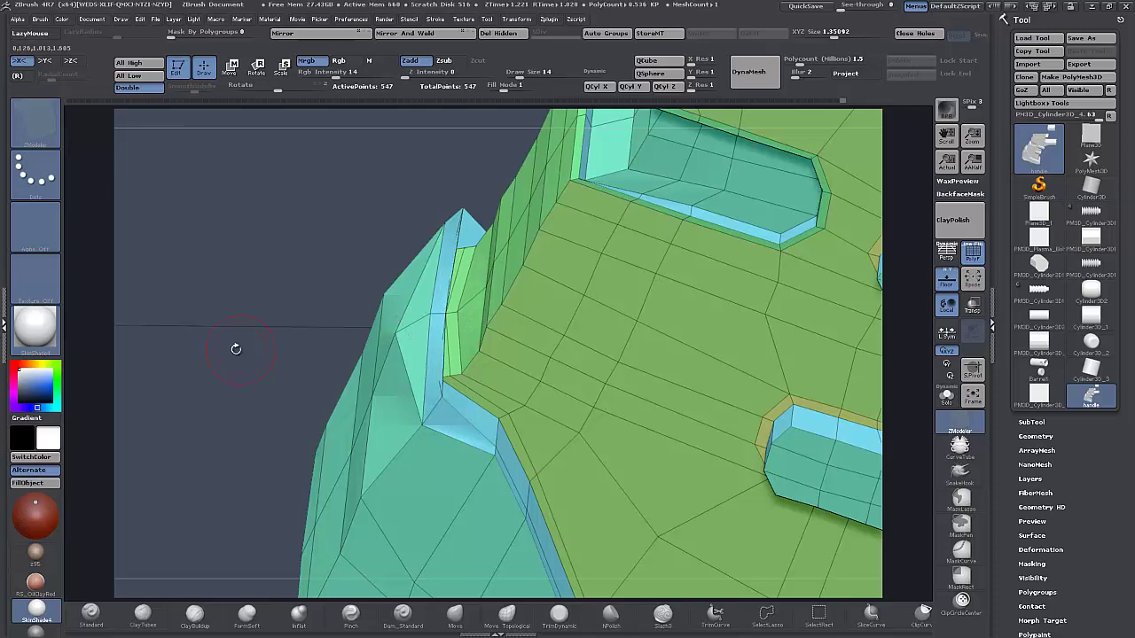
mouse_move(233, 347)
left_mouse_down()
mouse_move(234, 317)
mouse_move(232, 353)
left_mouse_up()
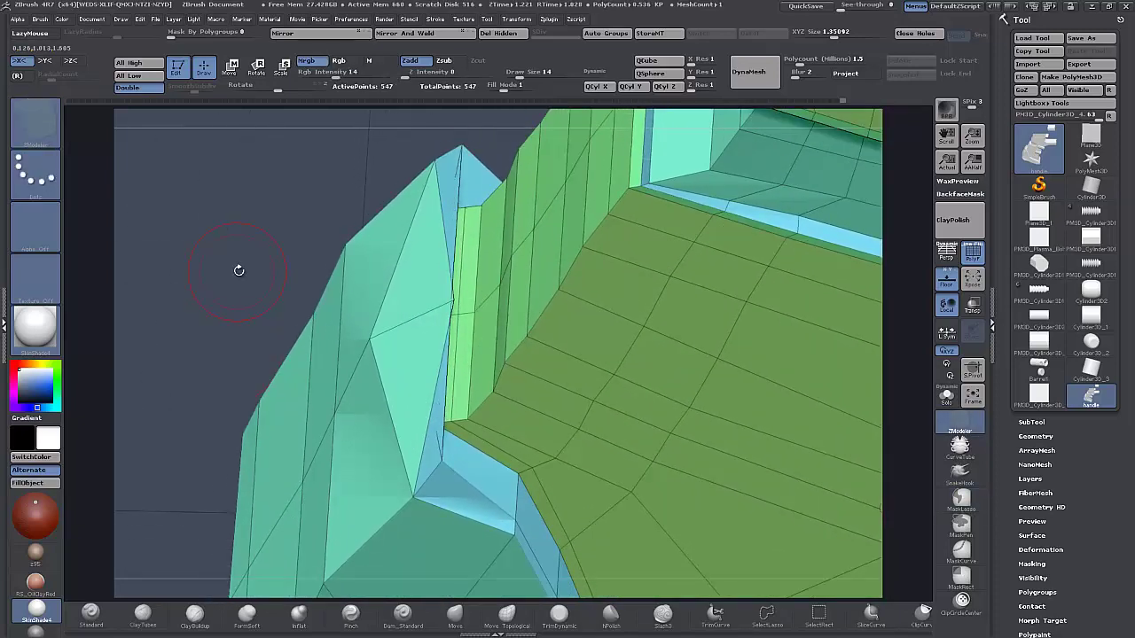
Reduce the draw size to 5 and slide the border strip's inner points at the top back of the base toward the outer edge.
key("space")
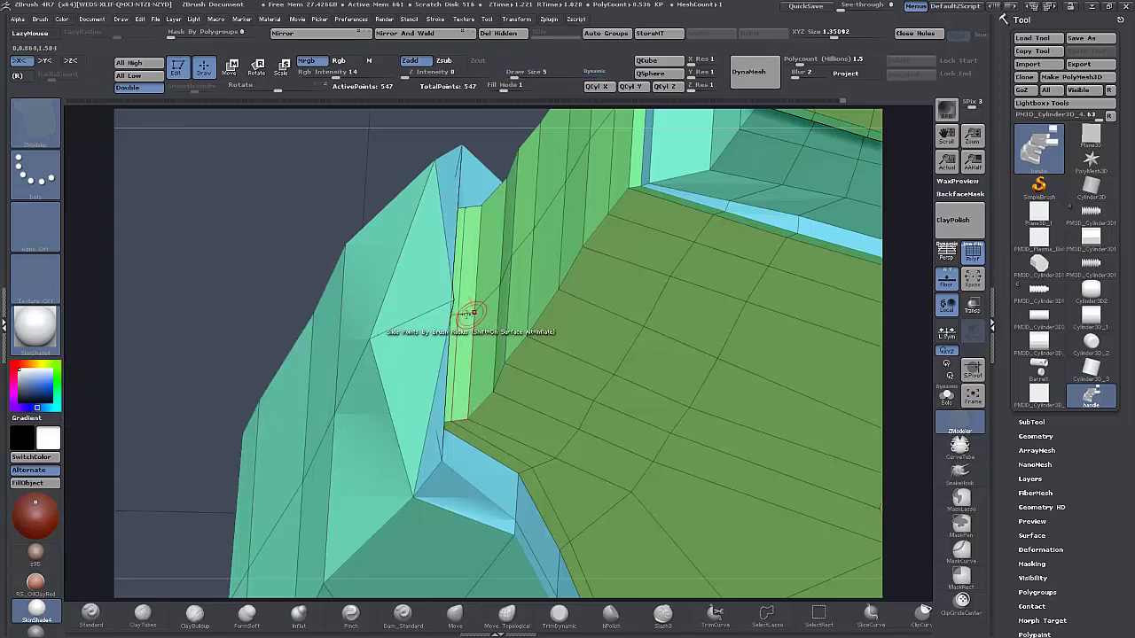
left_click_drag(448, 292, 409, 311)
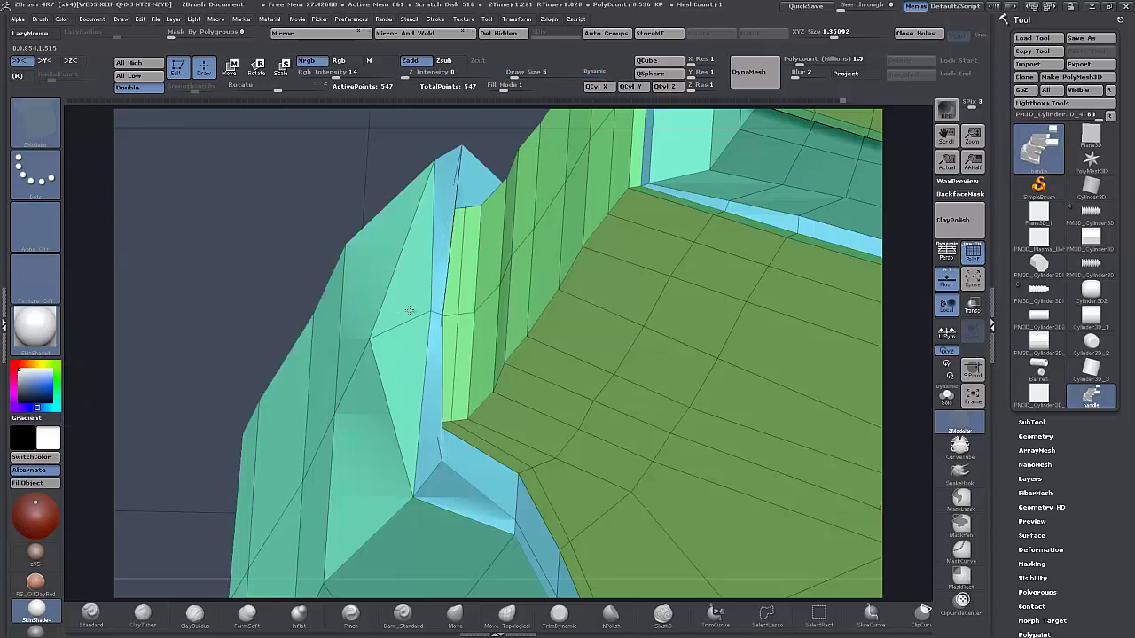
left_click_drag(177, 268, 203, 271)
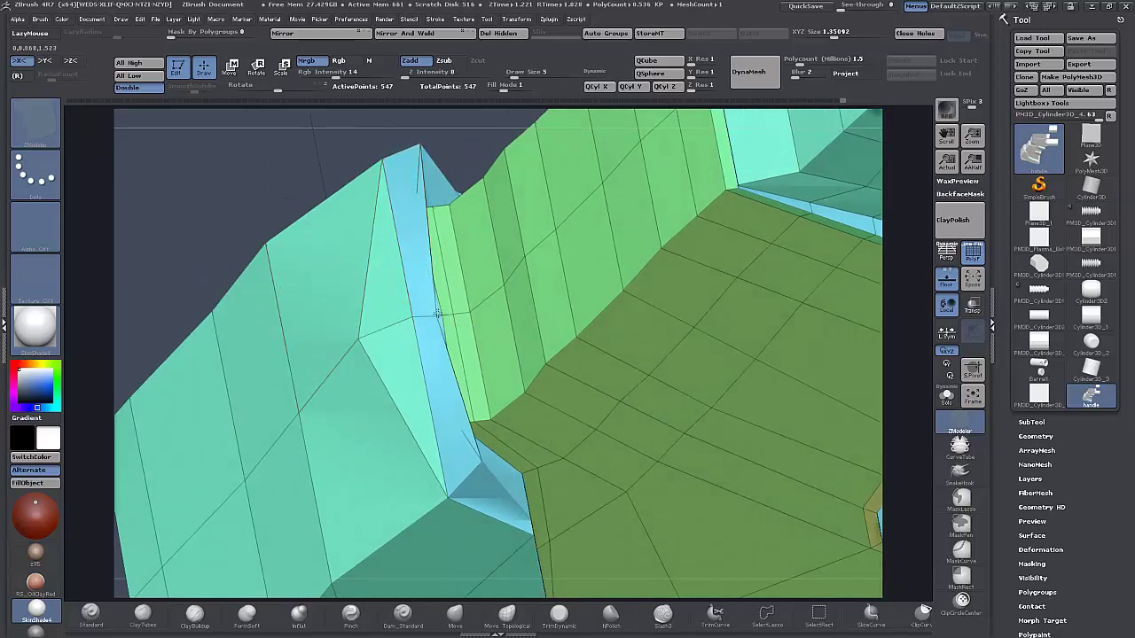
left_click_drag(250, 215, 222, 189)
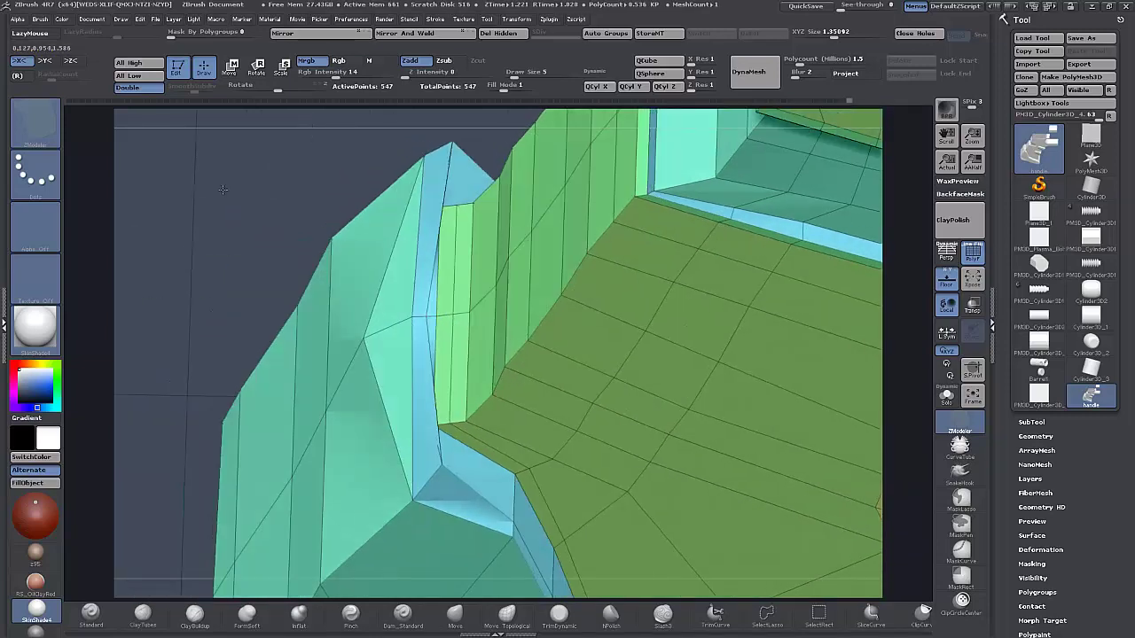
left_click_drag(441, 464, 414, 480)
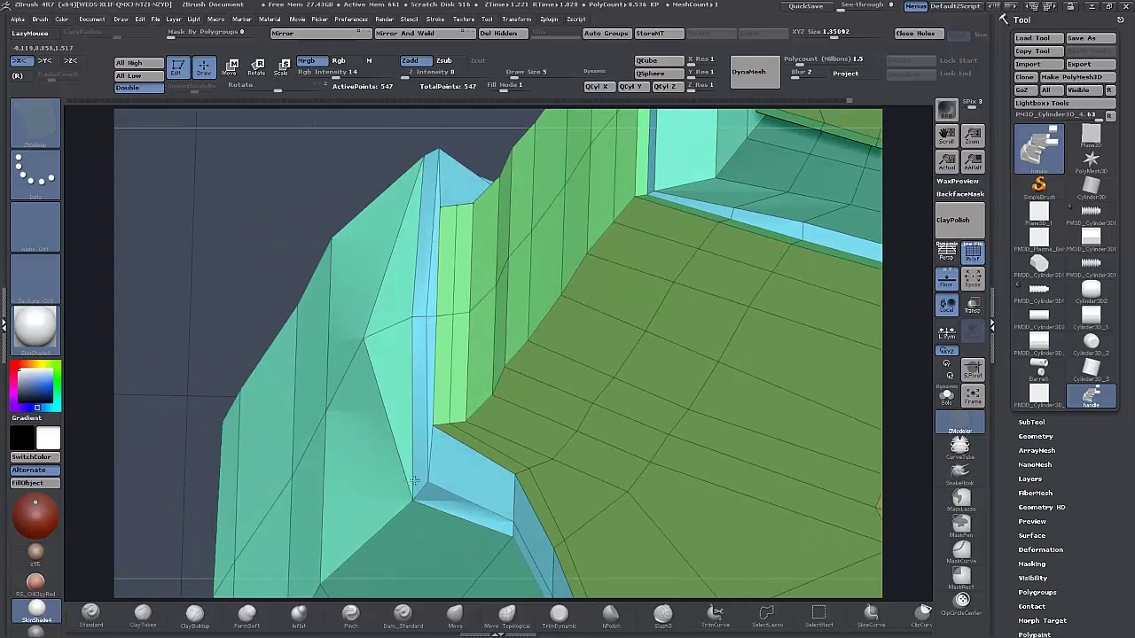
left_click_drag(221, 258, 422, 497)
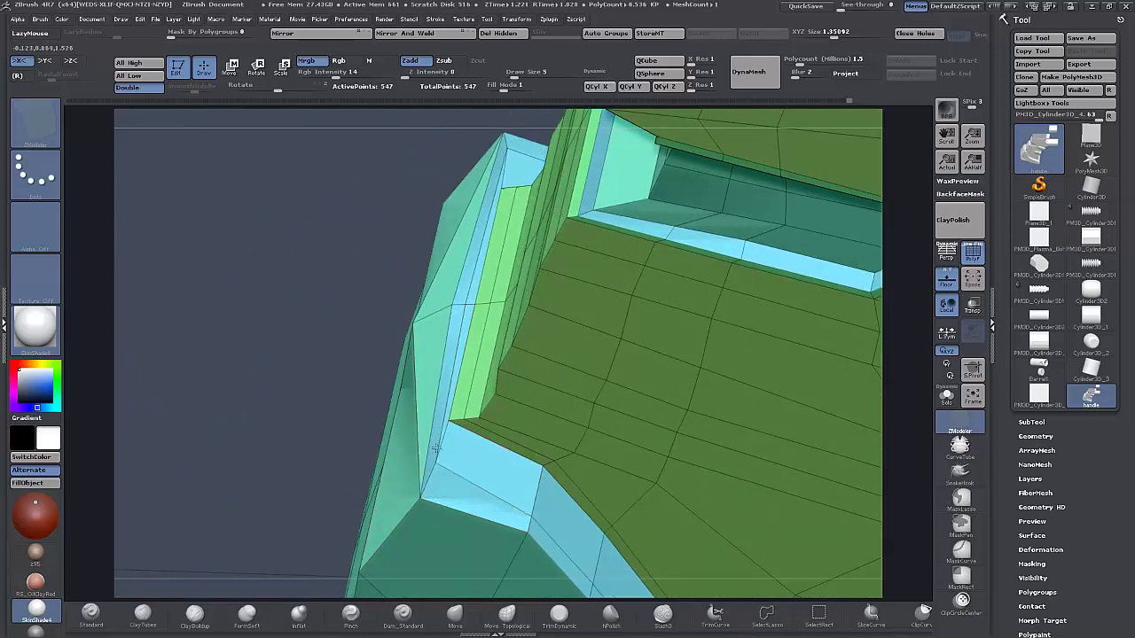
Stitch the center-side point on the back face of the base onto the border strip's outer midpoint.
left_click_drag(235, 298, 239, 303)
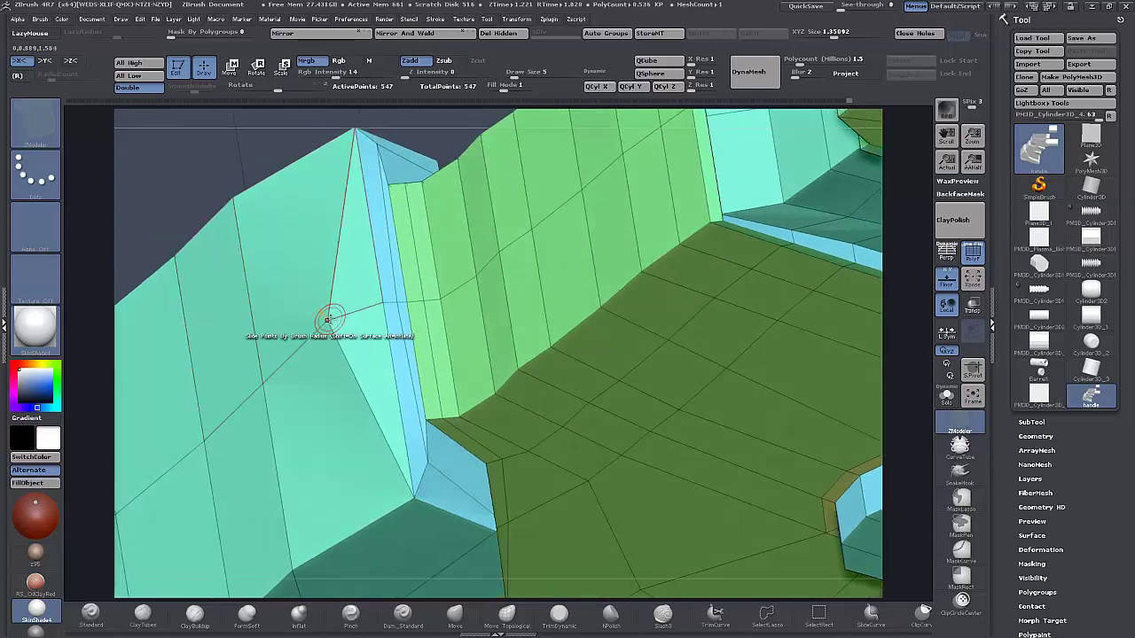
key("space")
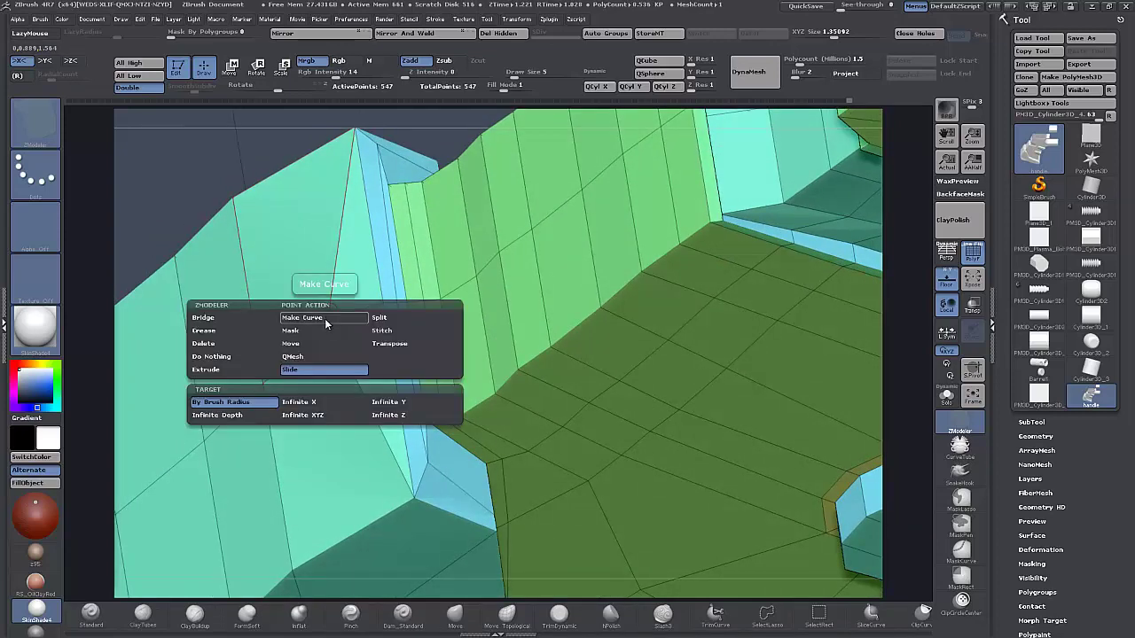
left_click(383, 335)
left_click(325, 323)
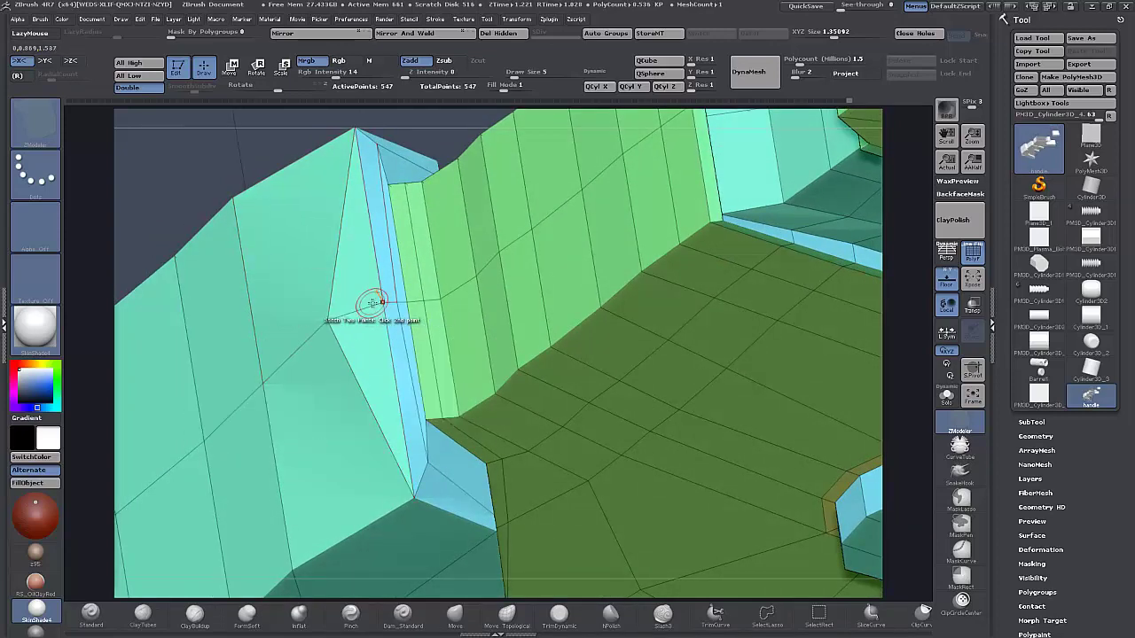
left_click(380, 304)
left_click_drag(243, 167, 217, 195)
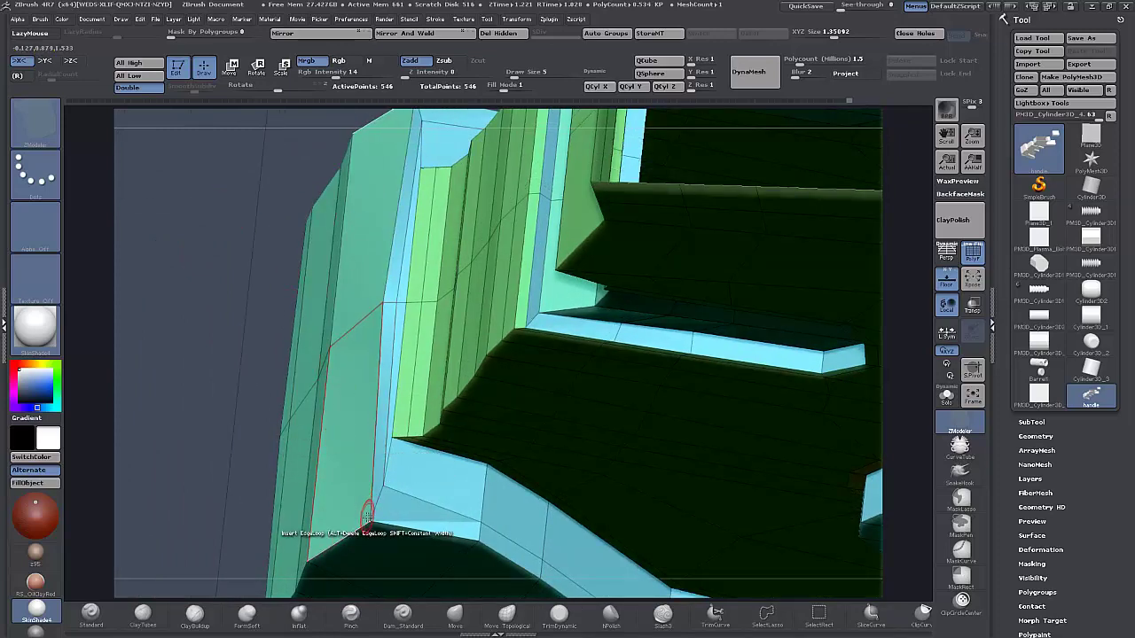
Slide the outer and inner points of the back border strip outward to widen it and even out its inner edge.
key("space")
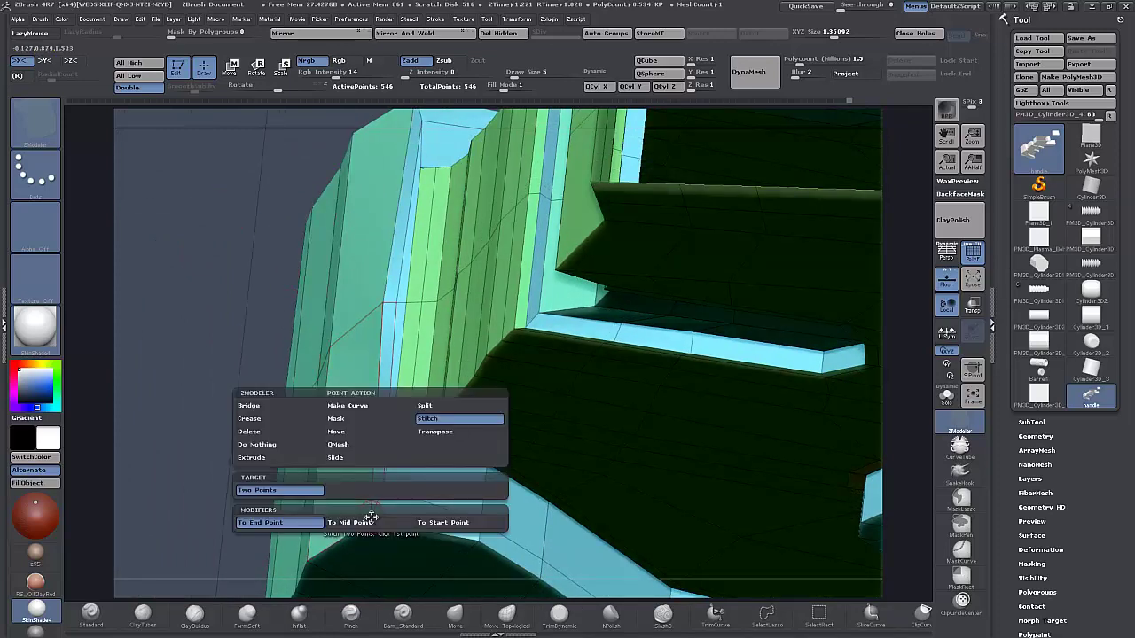
left_click(337, 460)
left_click_drag(363, 515, 342, 513)
left_click_drag(382, 302, 363, 295)
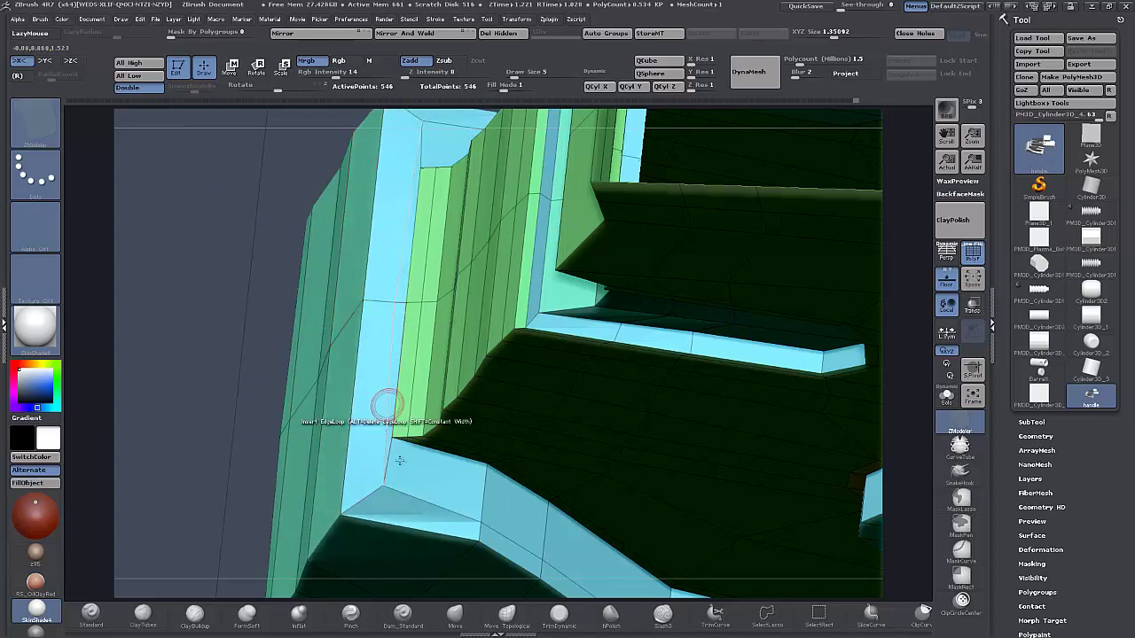
left_click_drag(385, 483, 369, 460)
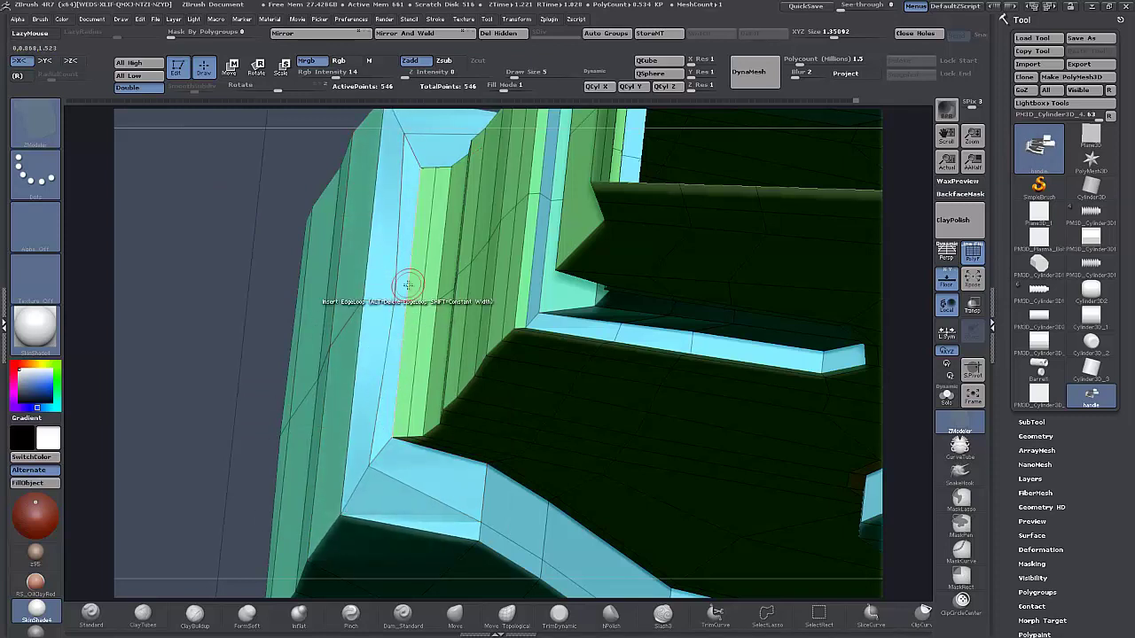
left_click_drag(207, 474, 254, 428, "alt")
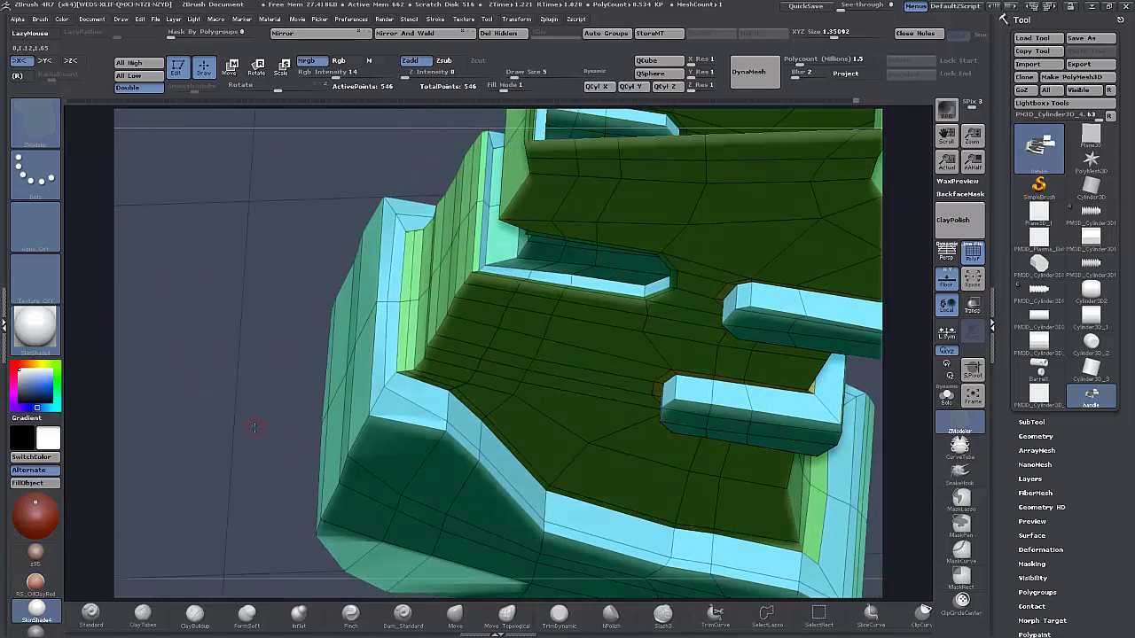
key("space")
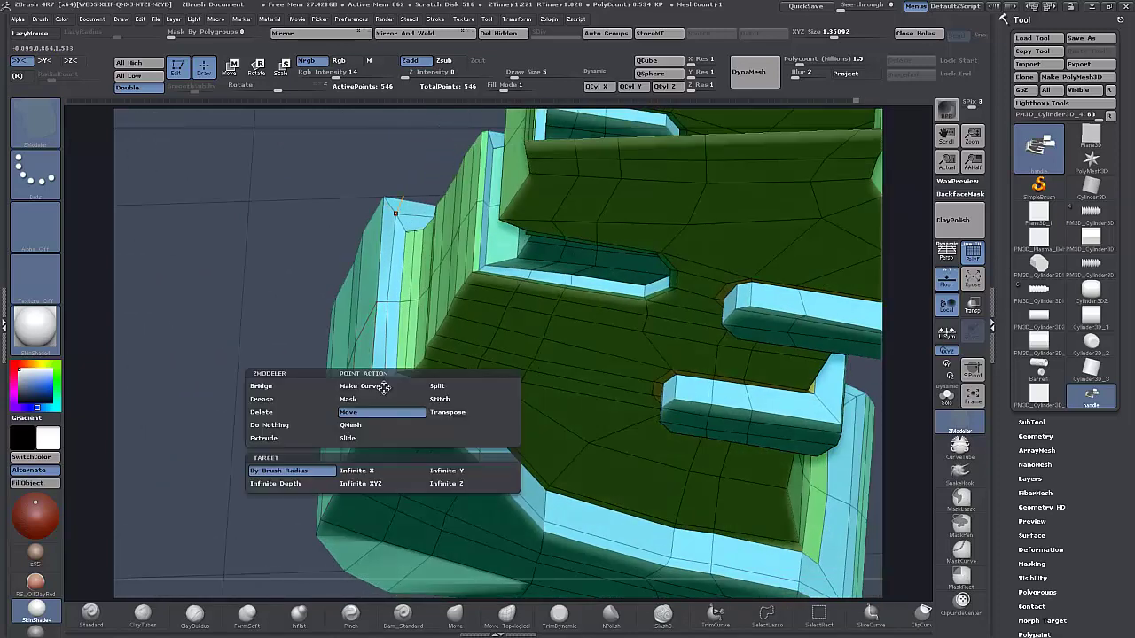
left_click(348, 438)
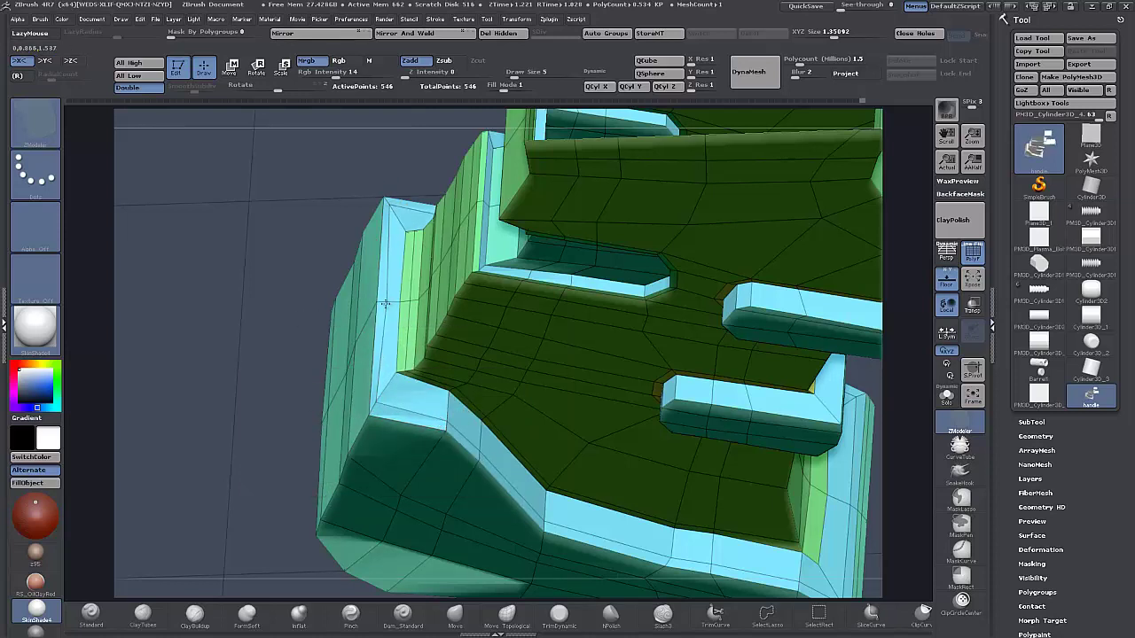
Slide the complete edge loop along the back edge of the grip's base to adjust its spacing.
left_click_drag(193, 448, 238, 359, "alt")
left_click_drag(238, 359, 229, 408)
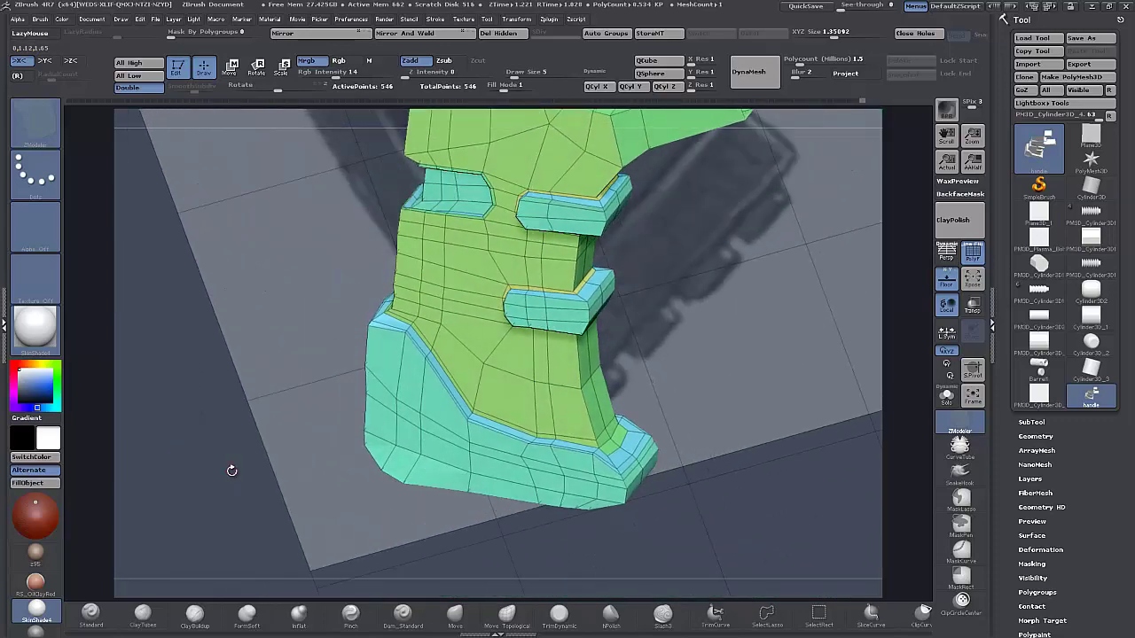
left_click_drag(231, 471, 225, 459)
left_click_drag(231, 488, 241, 466, "alt")
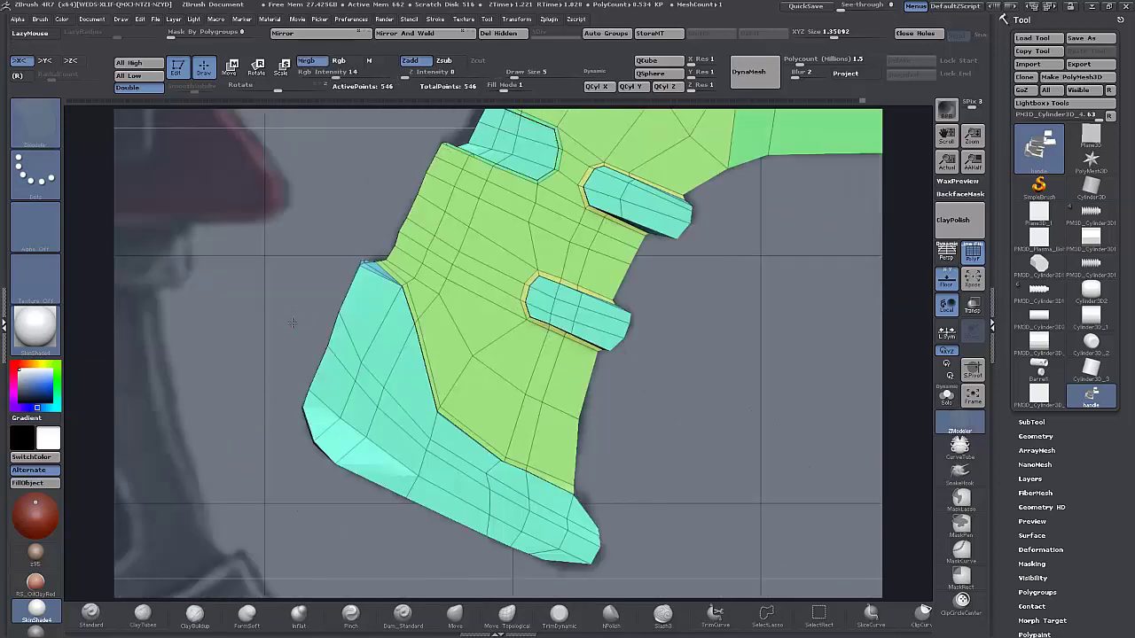
left_click_drag(293, 322, 296, 332)
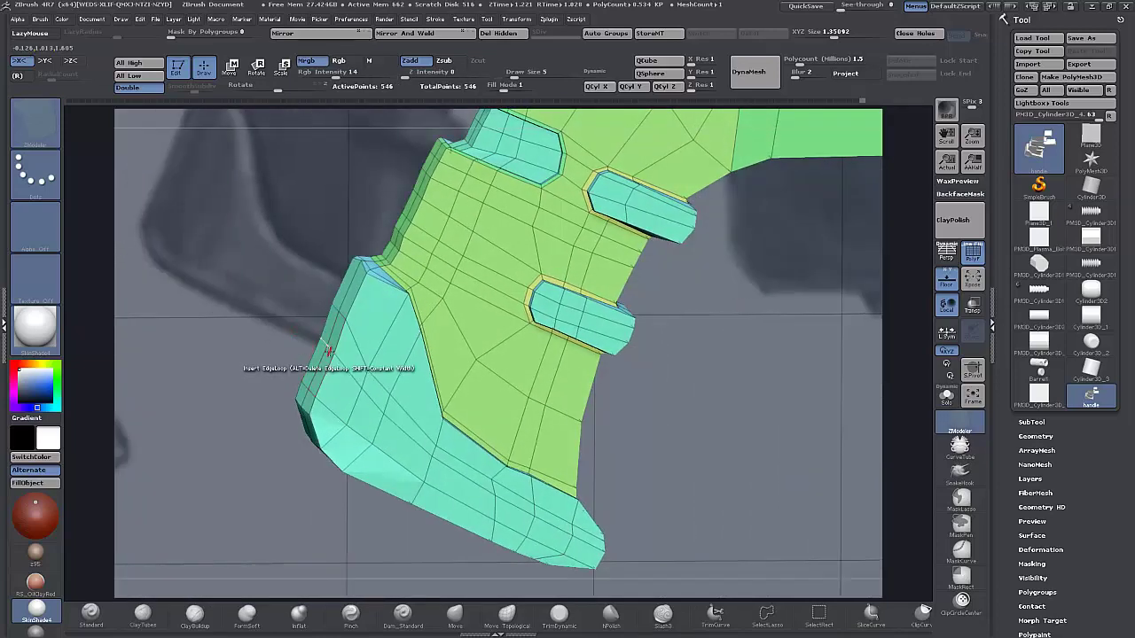
key("space")
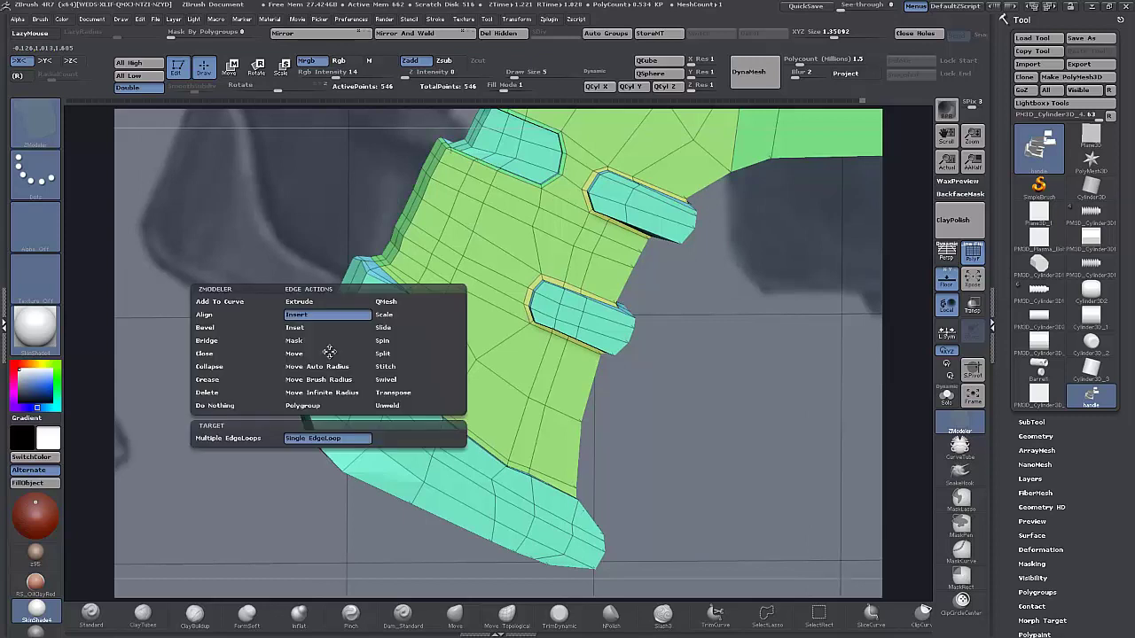
left_click(386, 329)
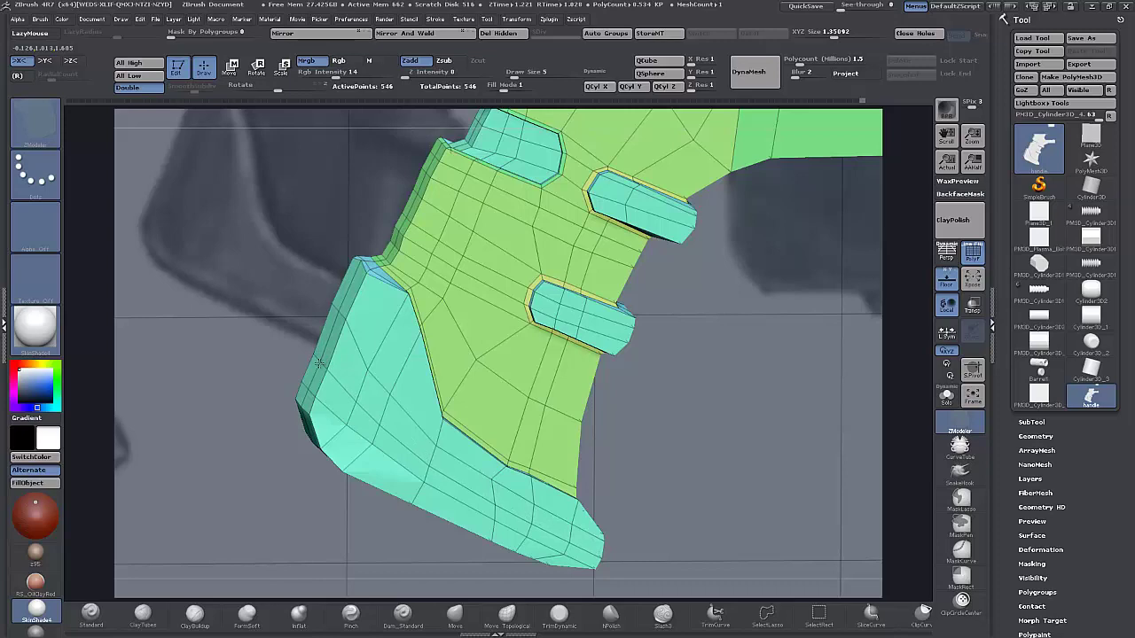
left_click_drag(239, 353, 240, 359)
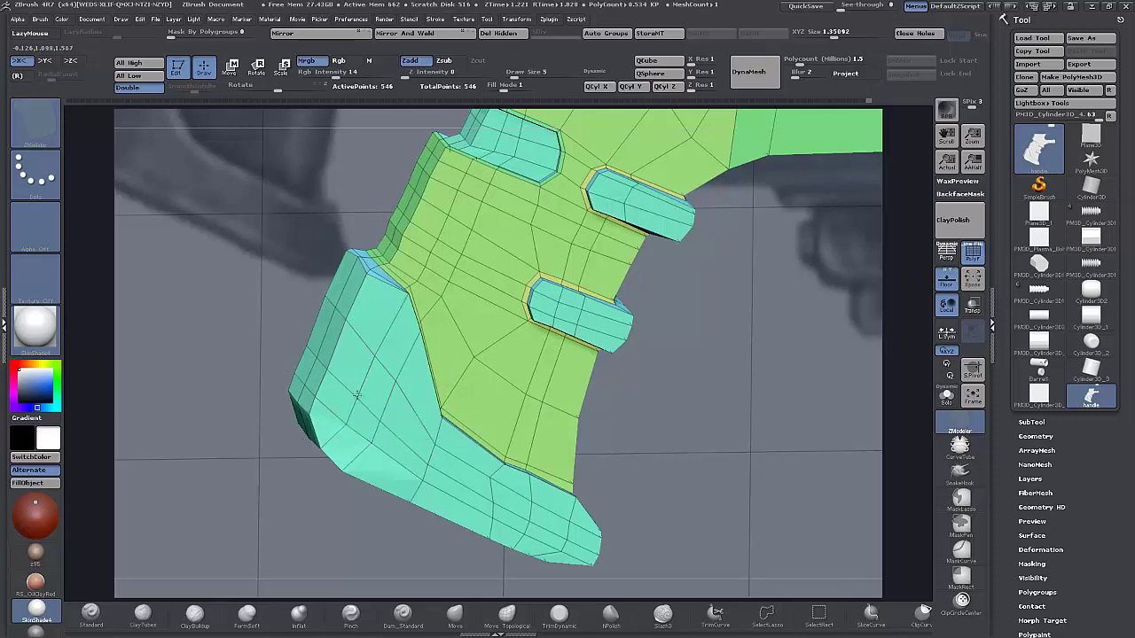
Switch edge sliding to single edges and slide the edges and side point around the base's bottom front corner to even their spacing.
left_click_drag(282, 415, 523, 445)
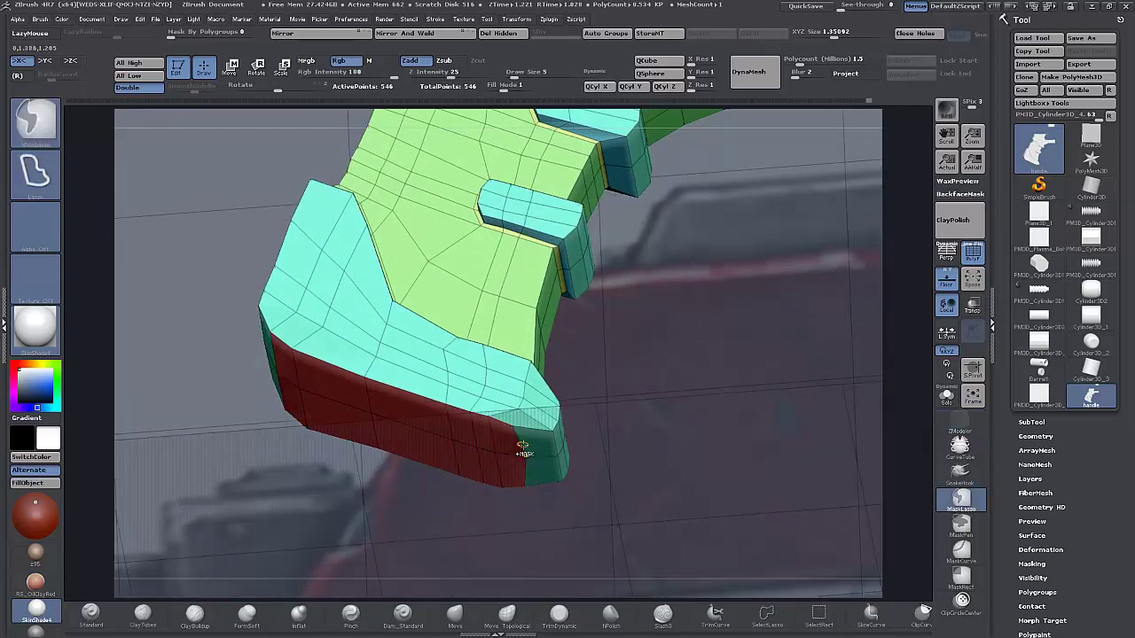
key("space")
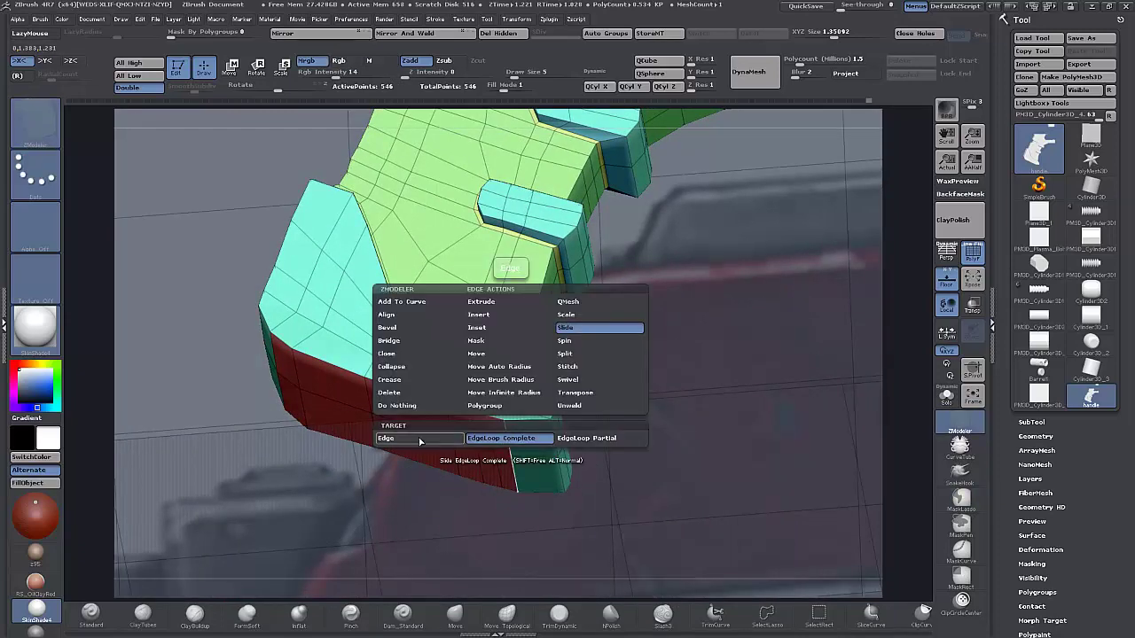
left_click(386, 438)
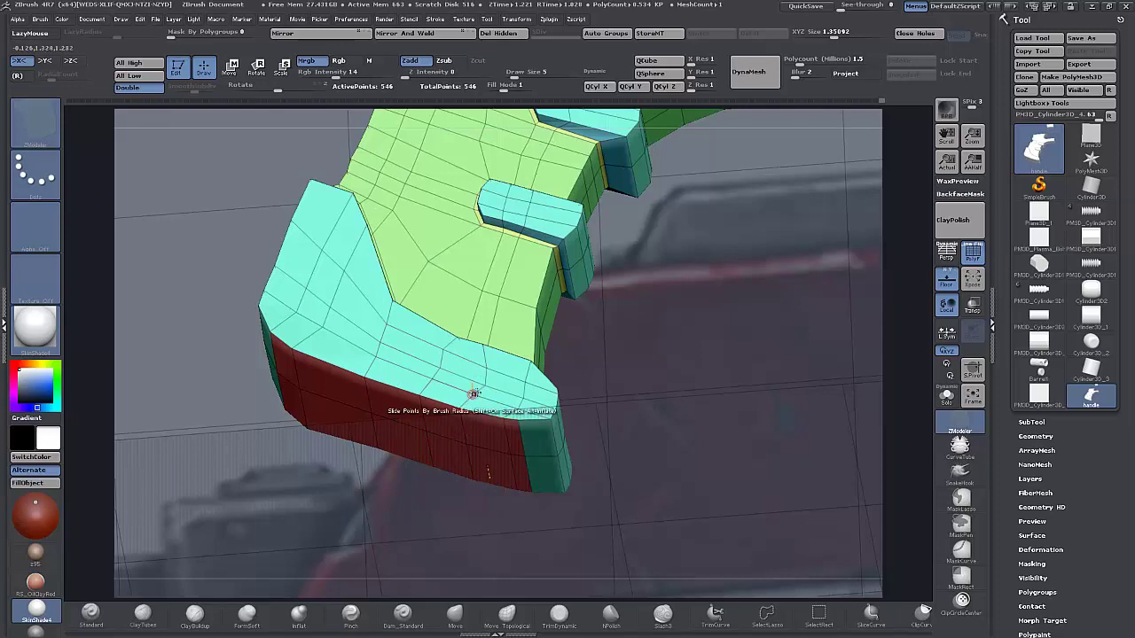
left_click_drag(480, 396, 479, 384)
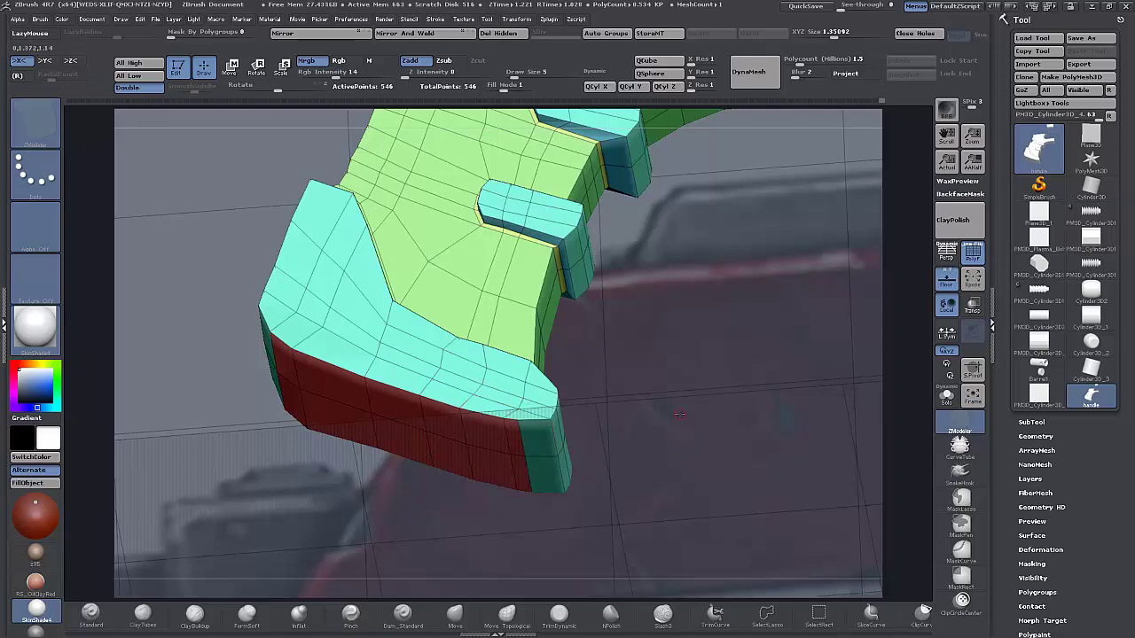
Insert single edge loops around the front end of the base to tighten its rounded corner.
left_click_drag(679, 414, 671, 450)
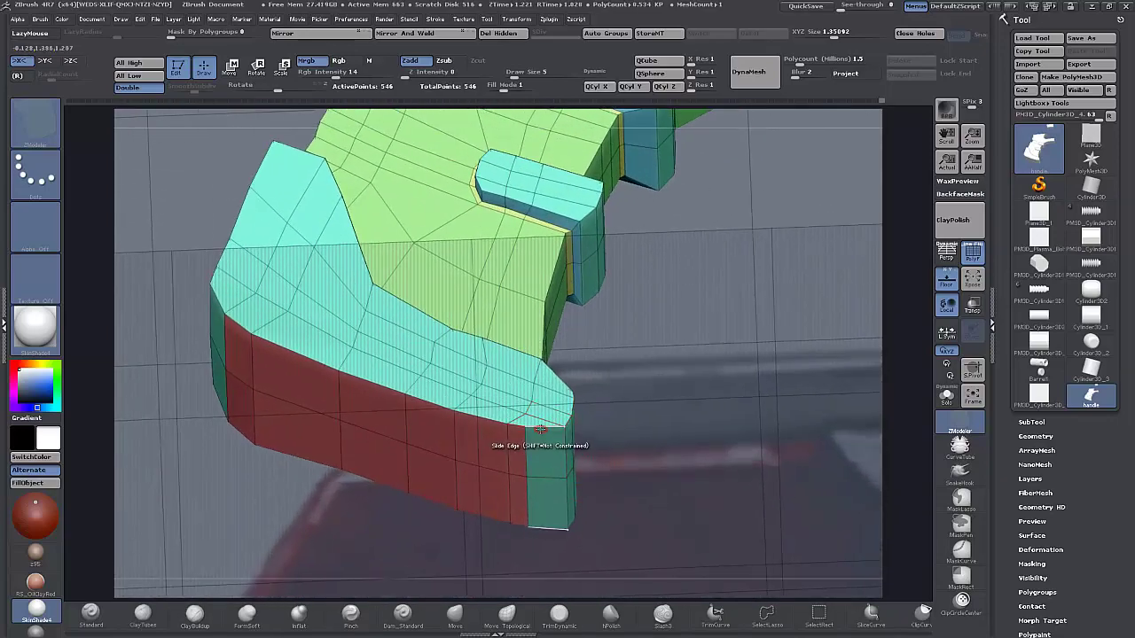
key("space")
left_click(510, 316)
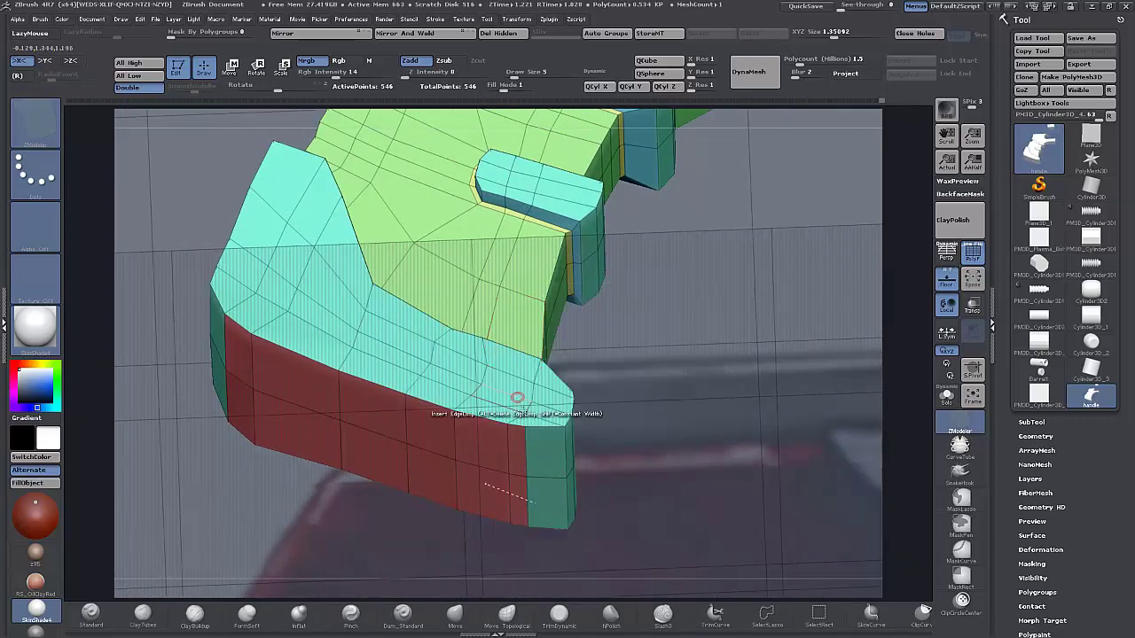
left_click(532, 427)
key("ctrl+z")
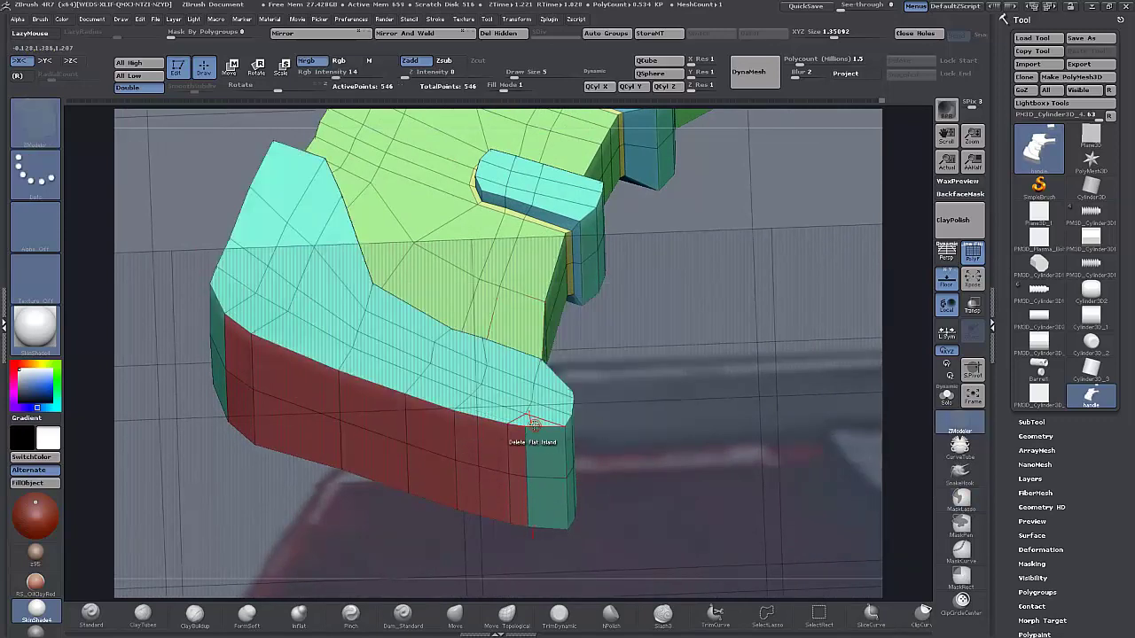
left_click(535, 428)
key("ctrl+z")
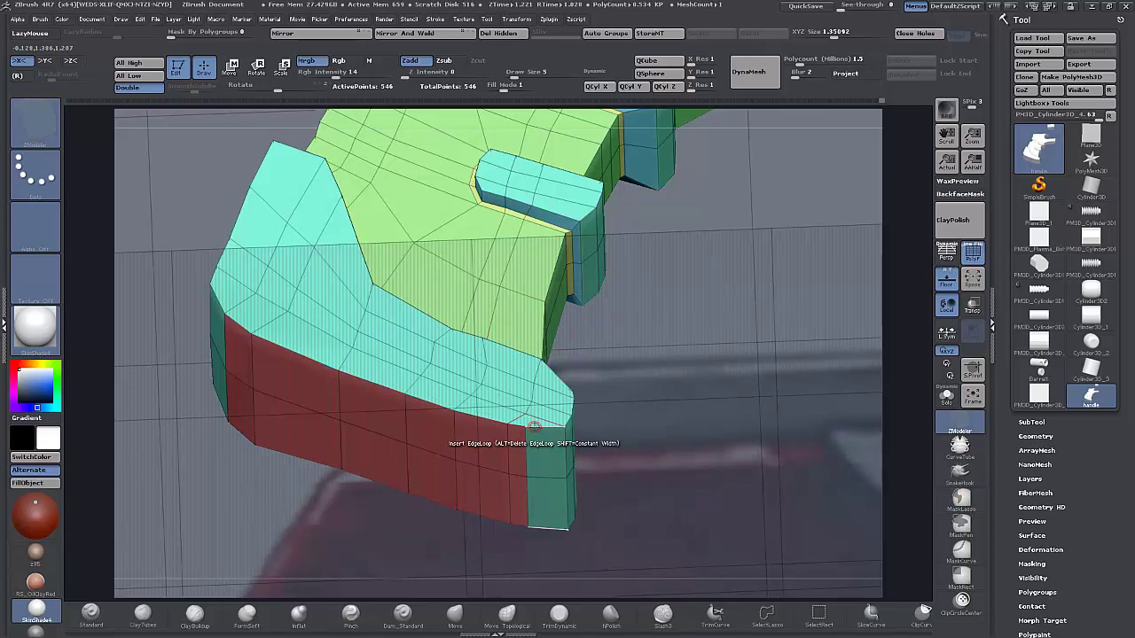
left_click(532, 427)
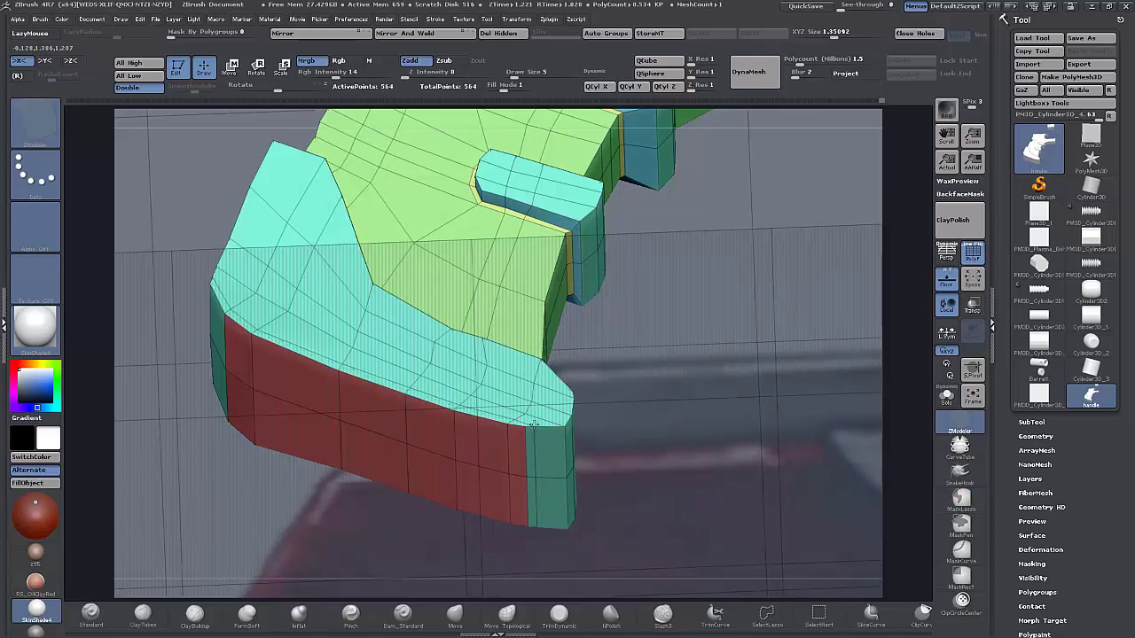
left_click_drag(612, 430, 656, 543)
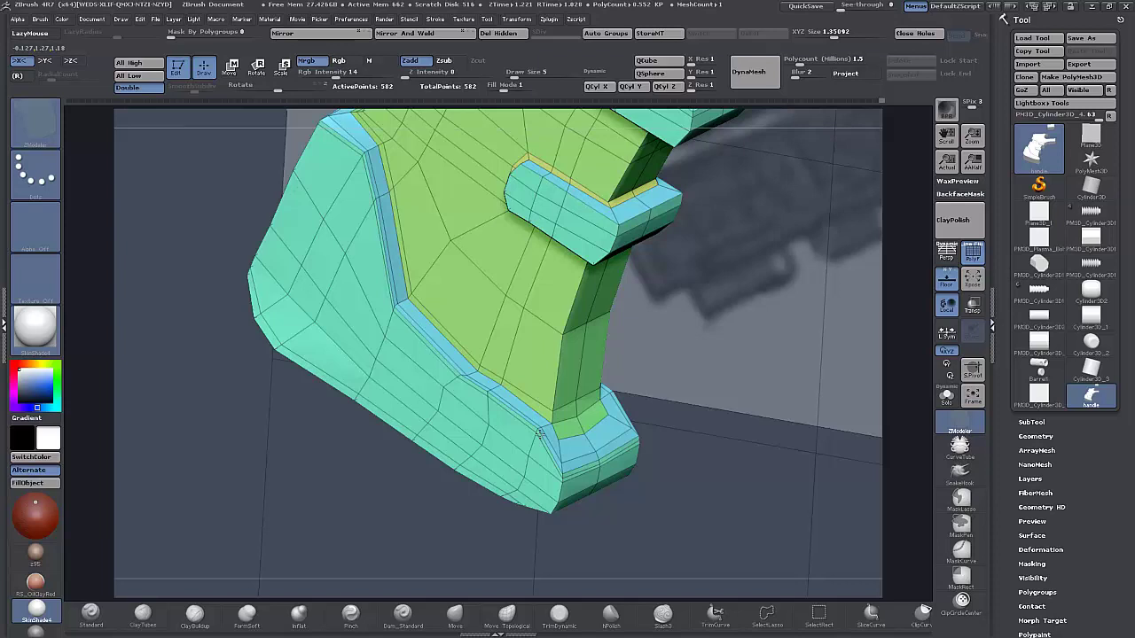
Hide the floor grid and preview the grip smoothed without polyframe to examine the base's corners and border, then restore the low-poly wireframe.
key("d")
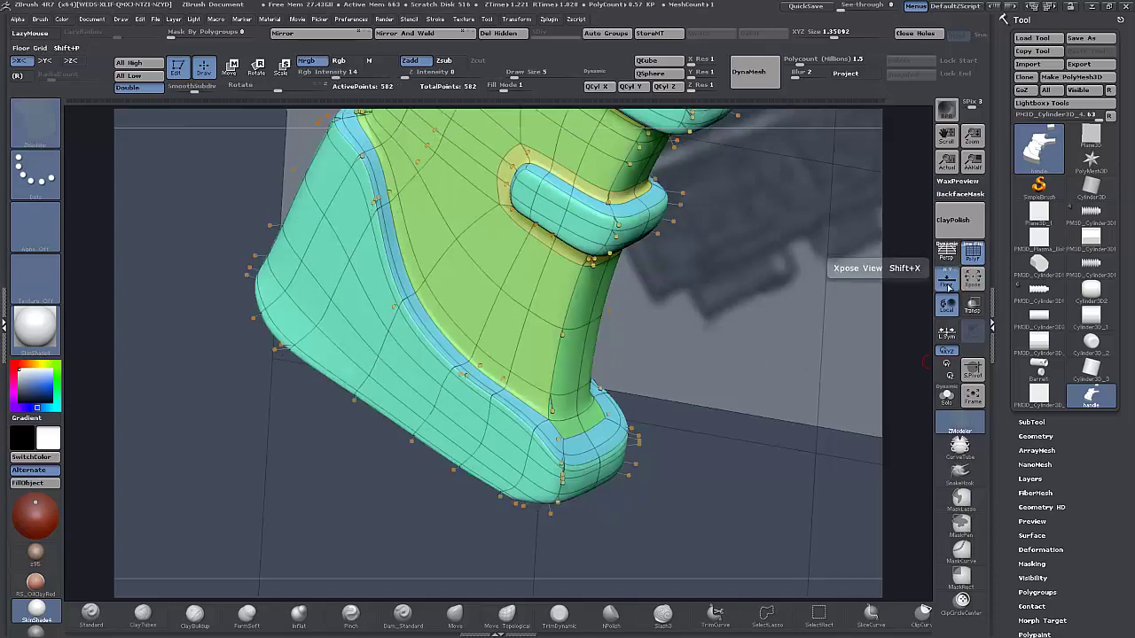
left_click(972, 255)
left_click_drag(738, 491, 733, 340)
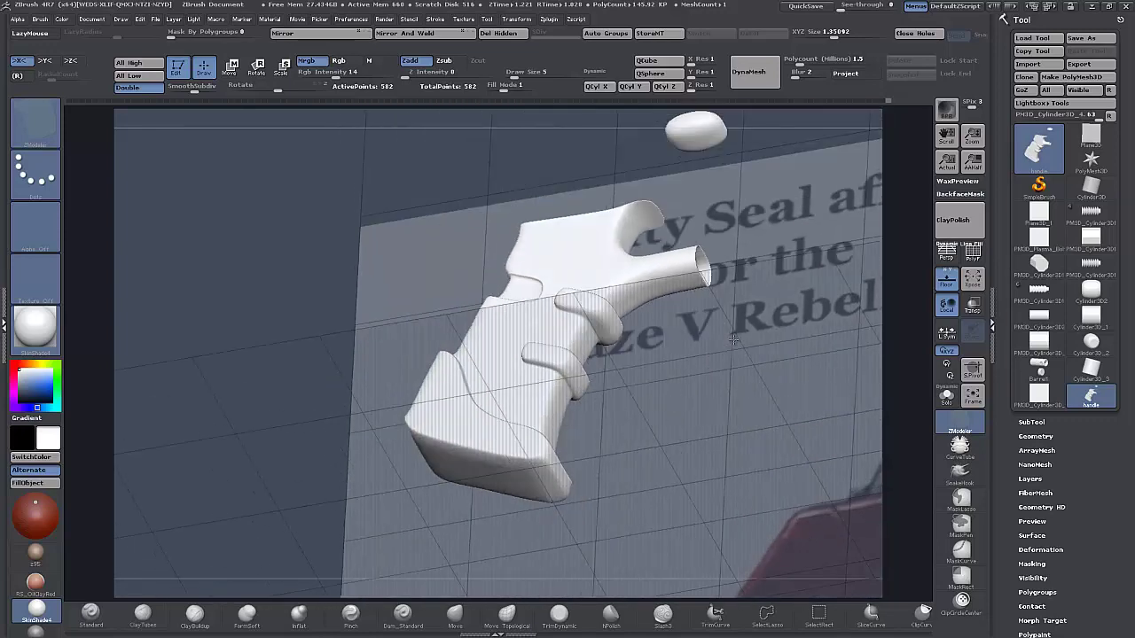
left_click_drag(699, 478, 914, 264)
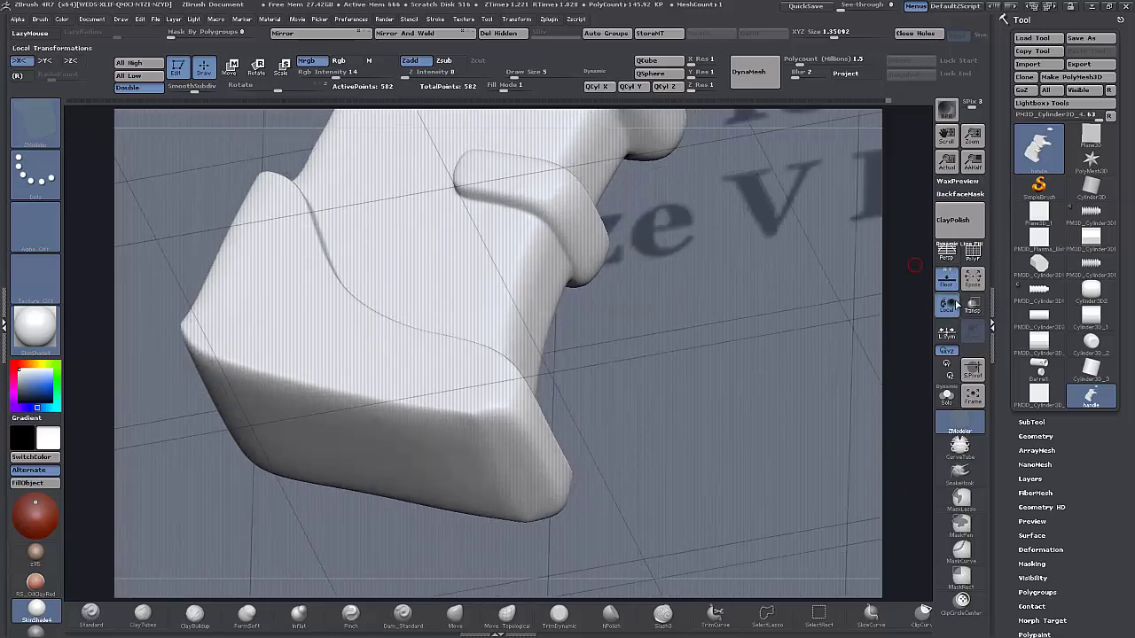
left_click(947, 282)
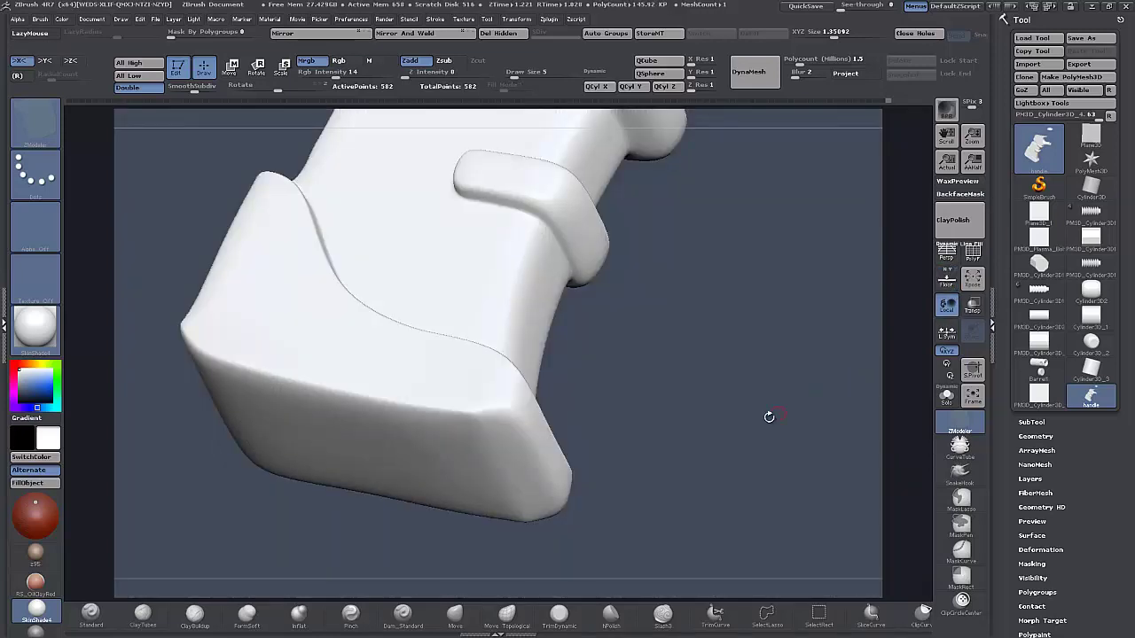
left_click(973, 254)
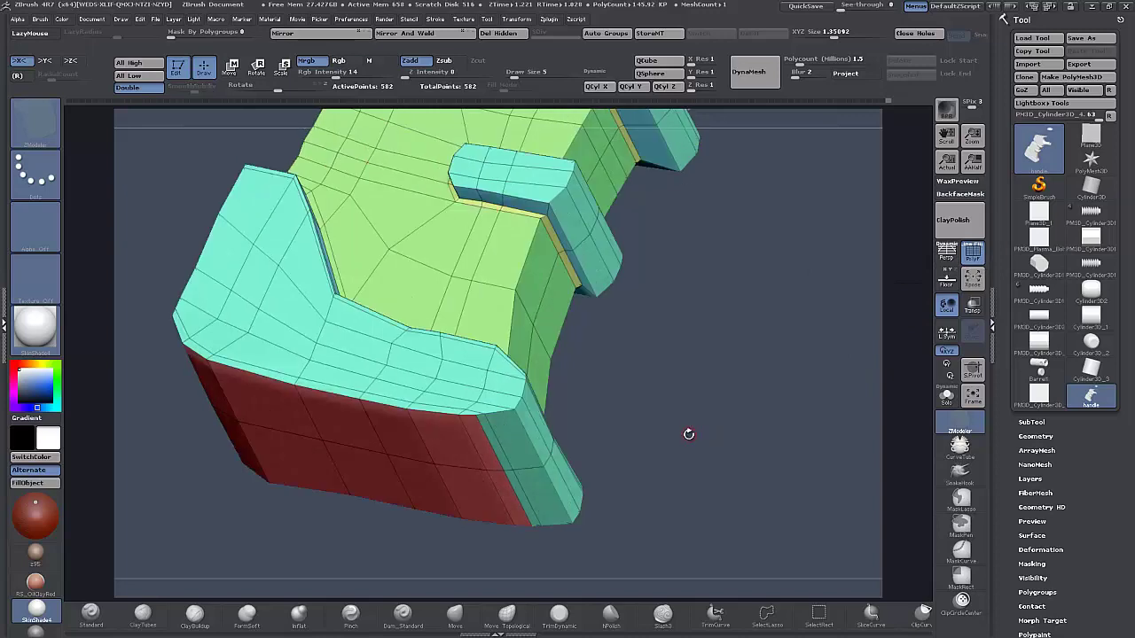
Slide the middle point of the edge loop on the base's narrow front face forward to straighten the loop.
left_click_drag(685, 444, 627, 437)
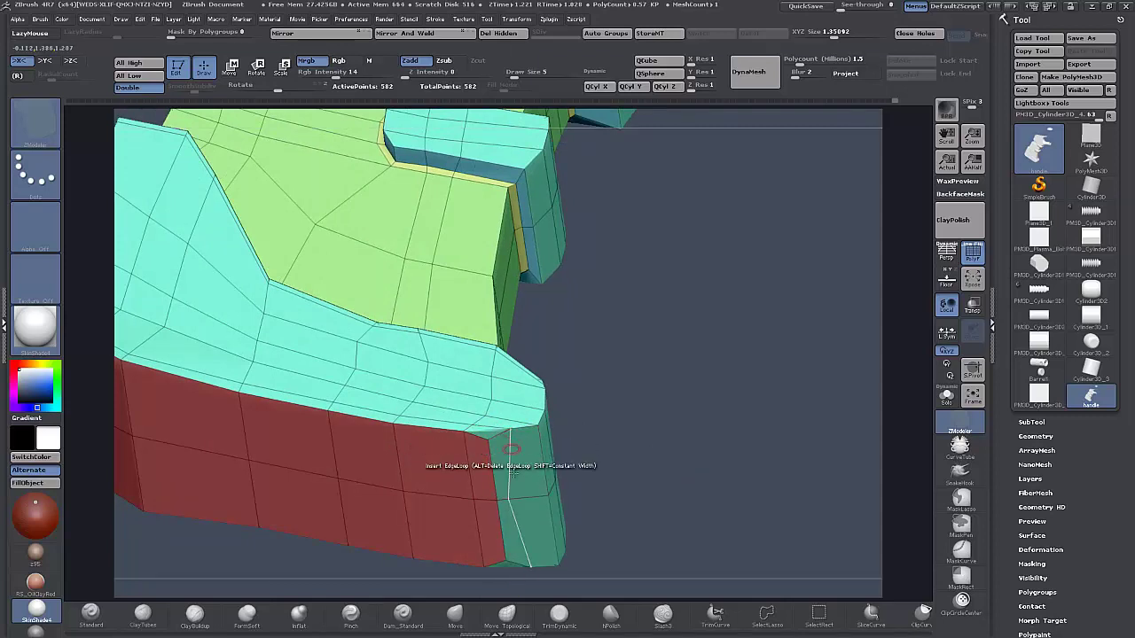
left_click_drag(508, 497, 525, 496)
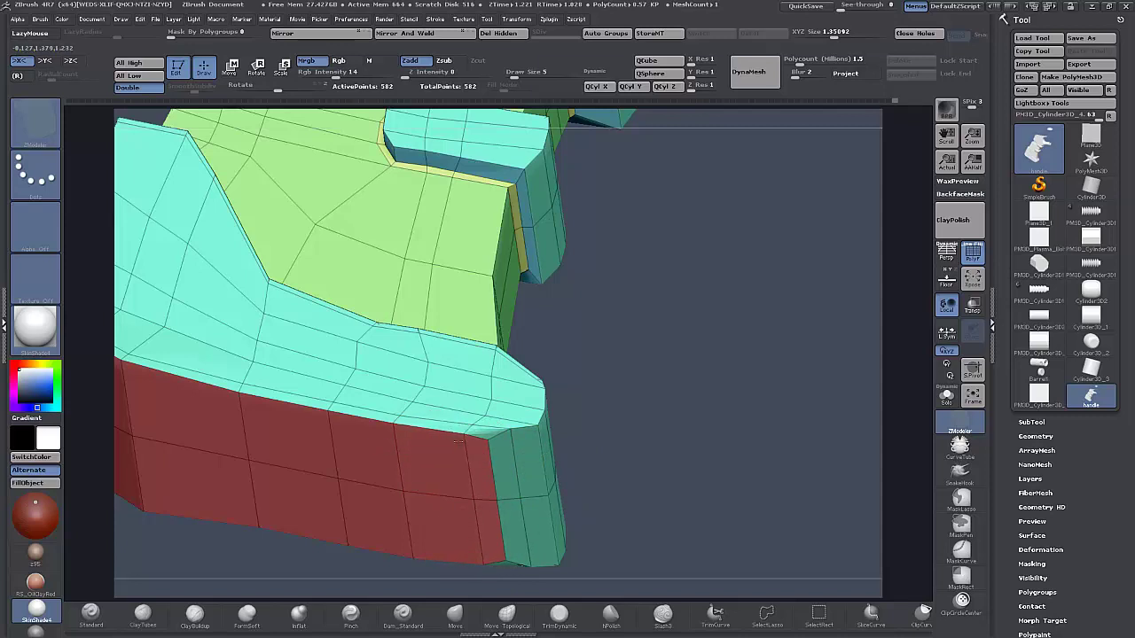
left_click_drag(671, 403, 657, 487)
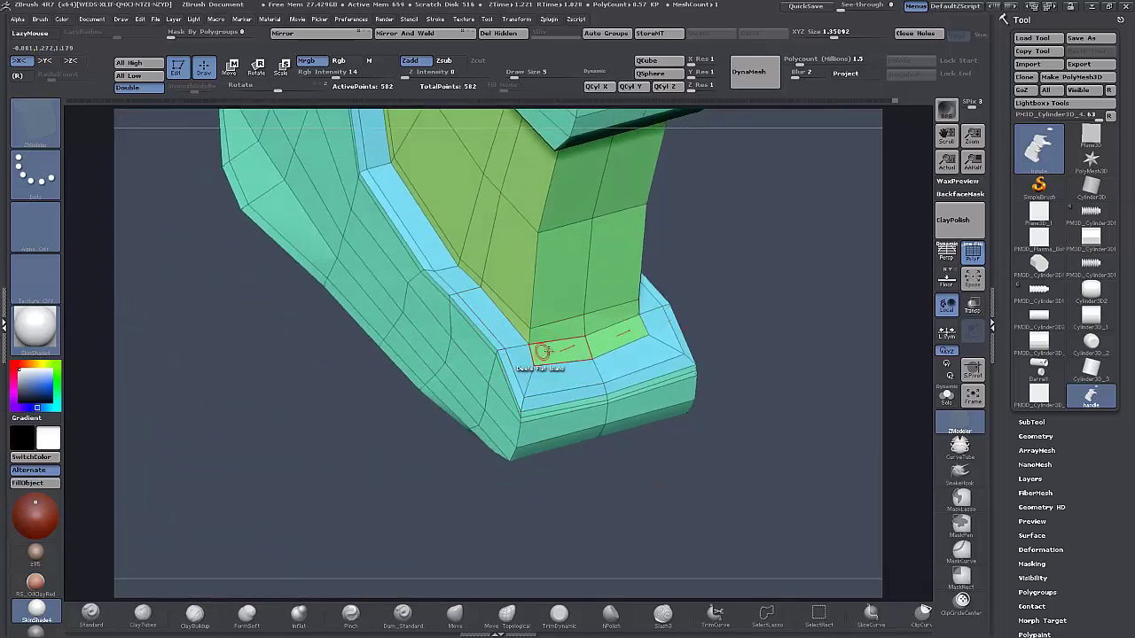
left_click_drag(437, 464, 482, 431)
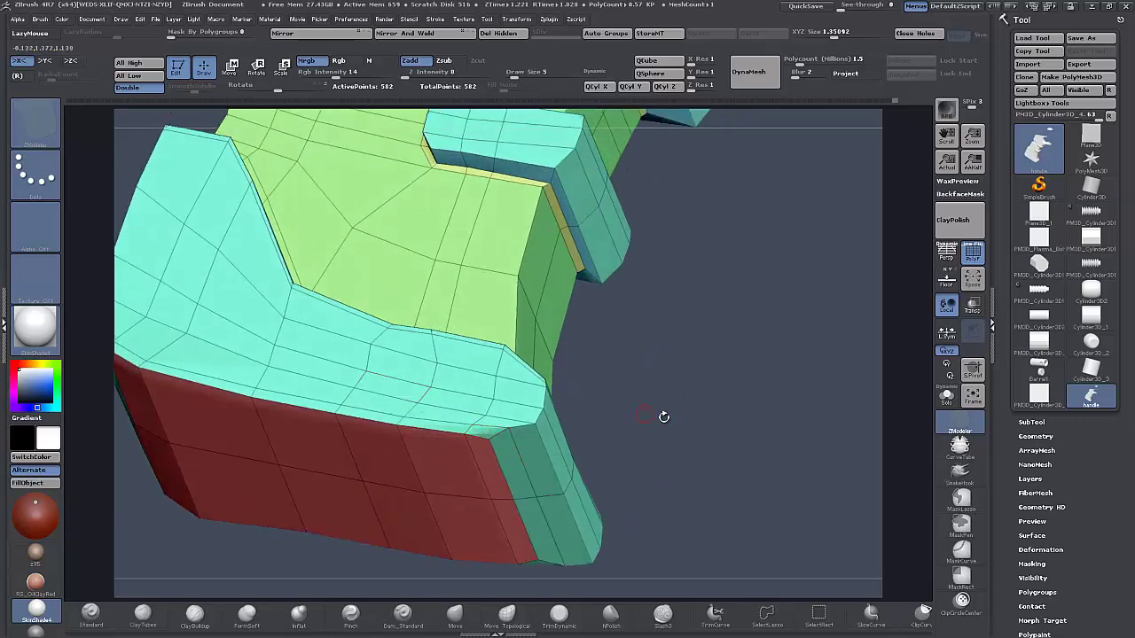
Preview the whole grip smoothed without polyframe to examine its shape, then return to the low-poly wireframe.
left_click_drag(663, 415, 660, 364)
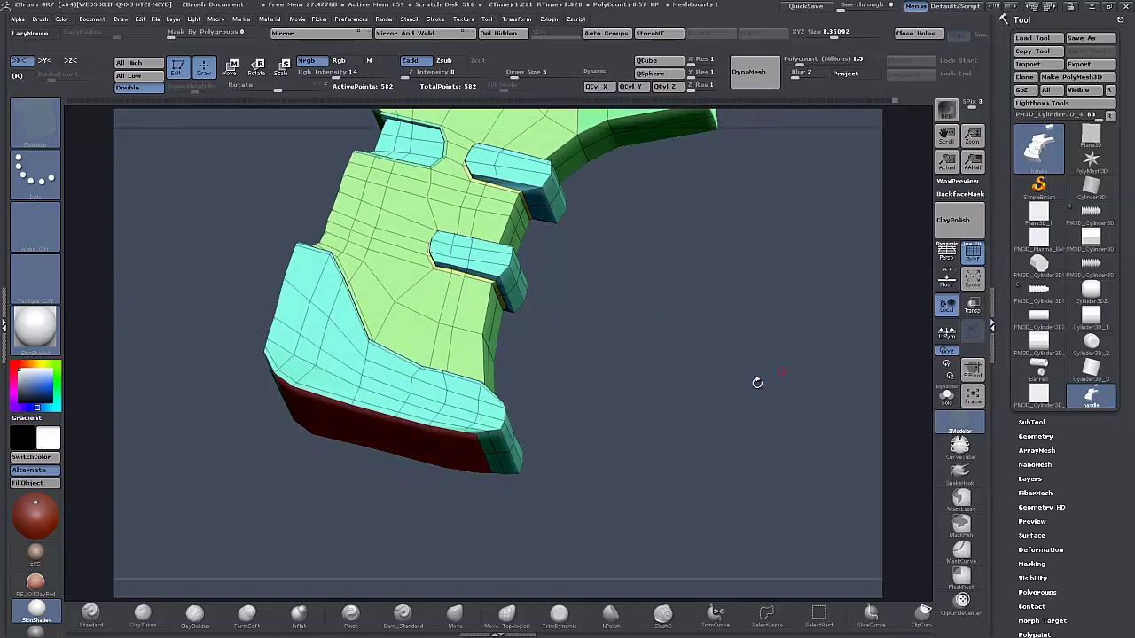
key("d")
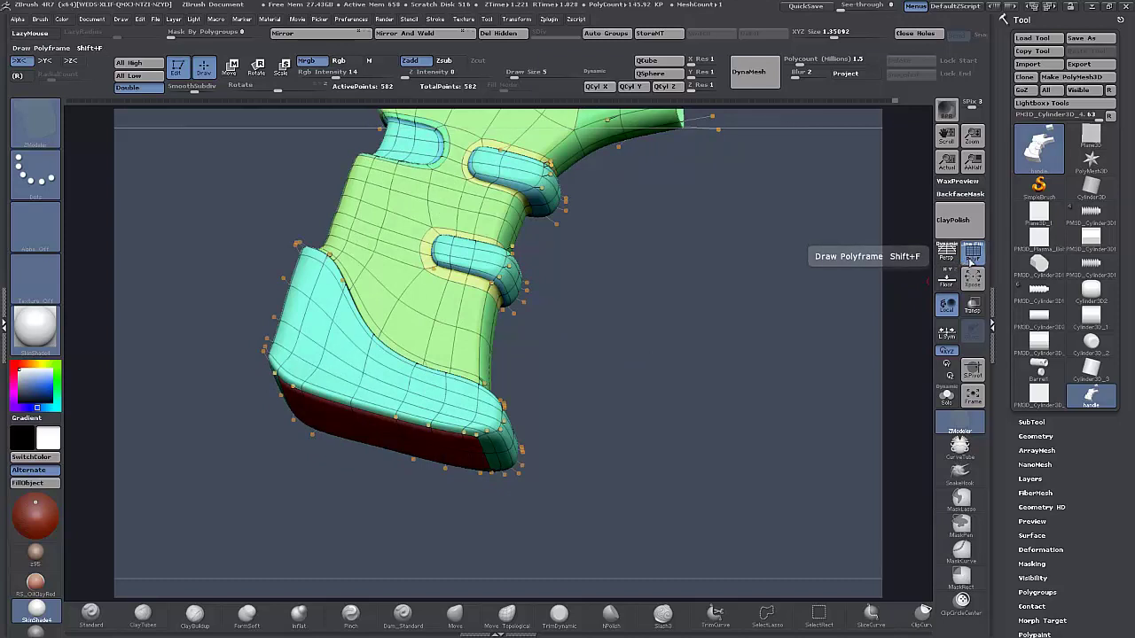
left_click(972, 254)
left_click_drag(706, 366, 684, 419)
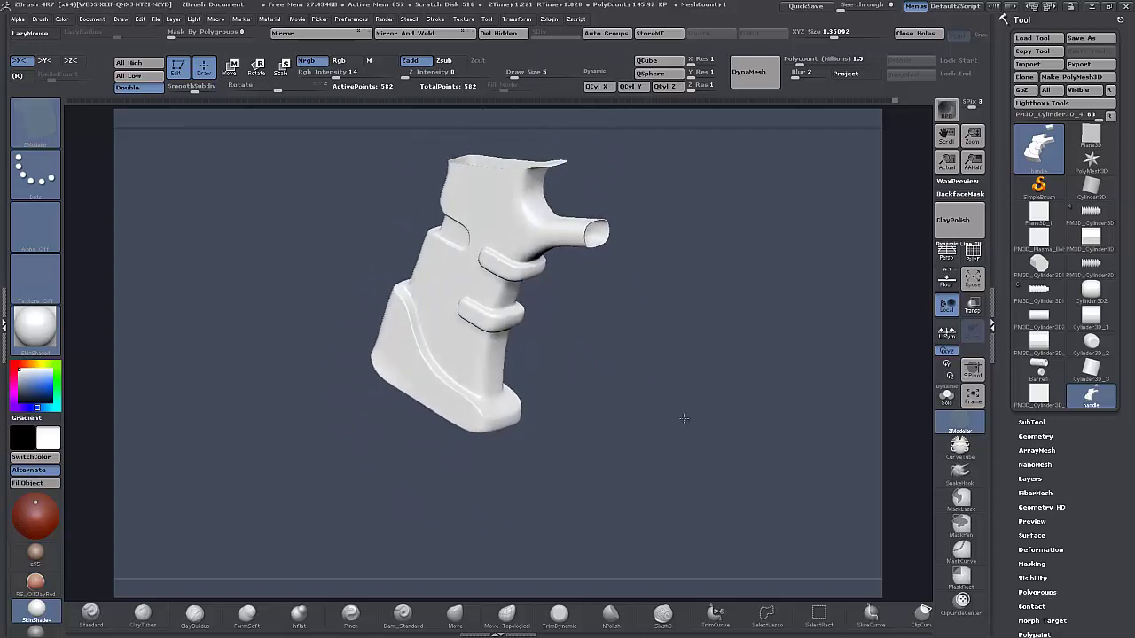
left_click(972, 254)
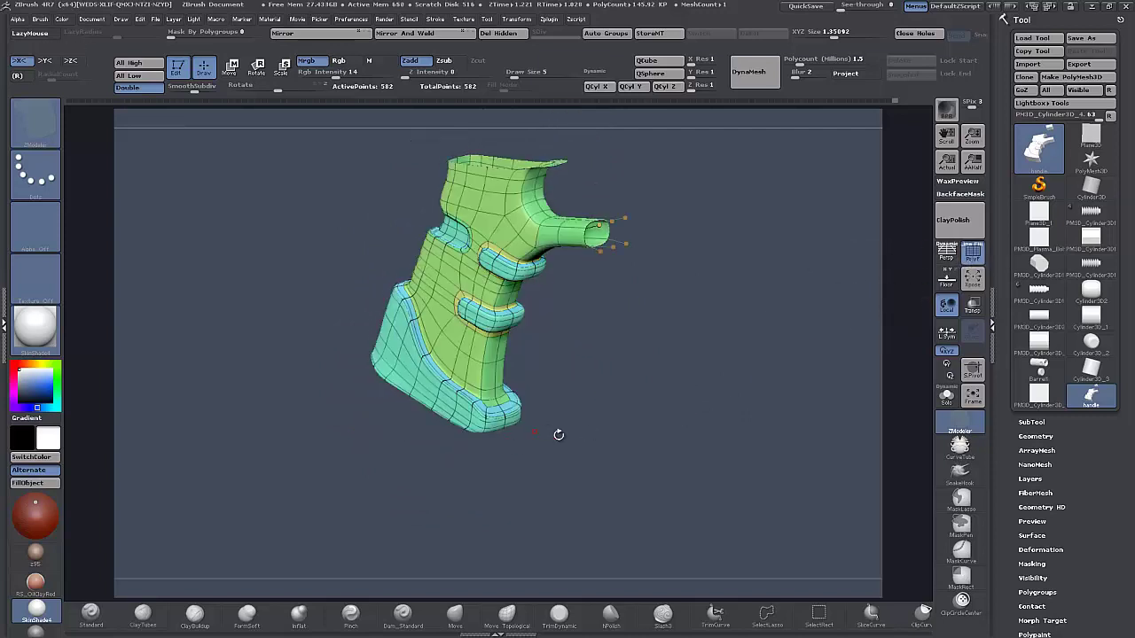
key("shift+d")
Try to scale the complete edge loop on the front face of the grip above the base, and undo it.
left_click_drag(596, 441, 600, 399)
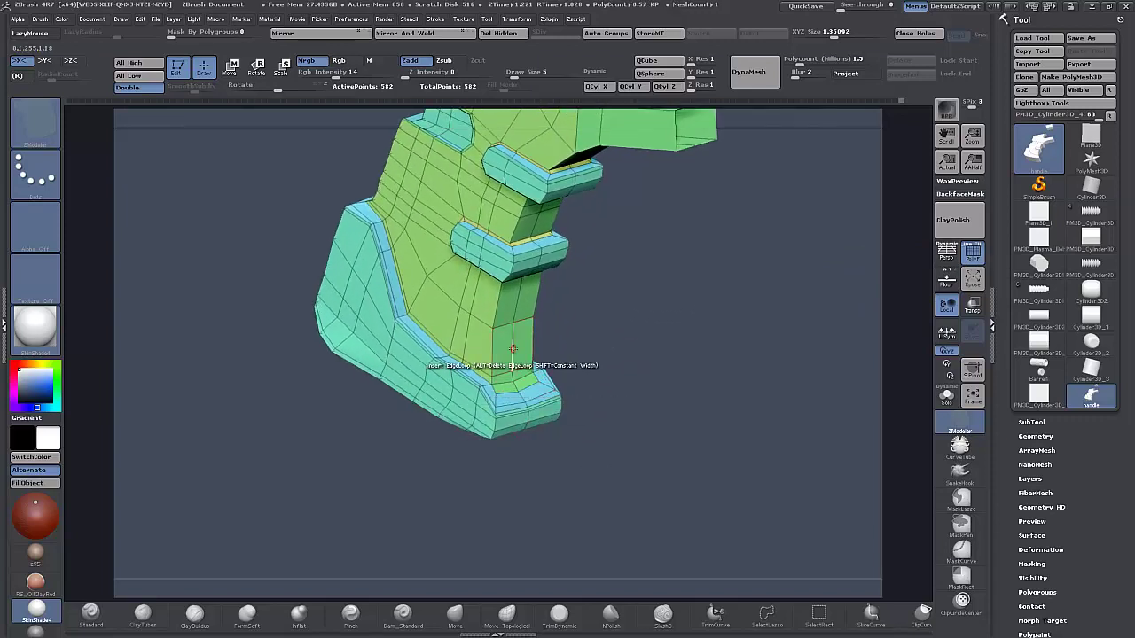
key("space")
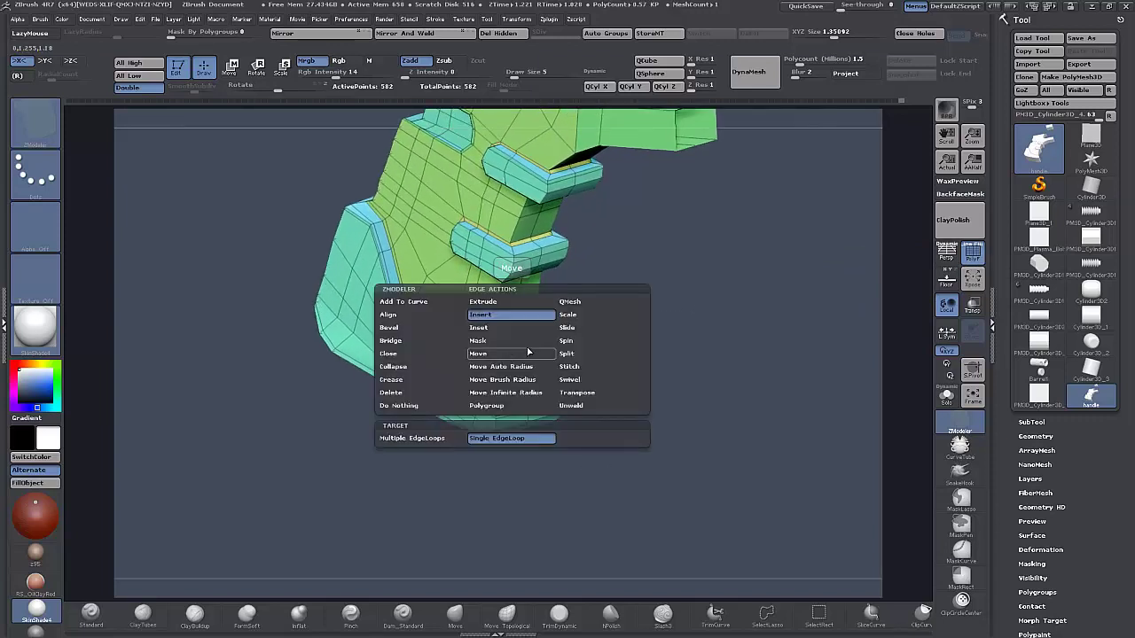
left_click(569, 317)
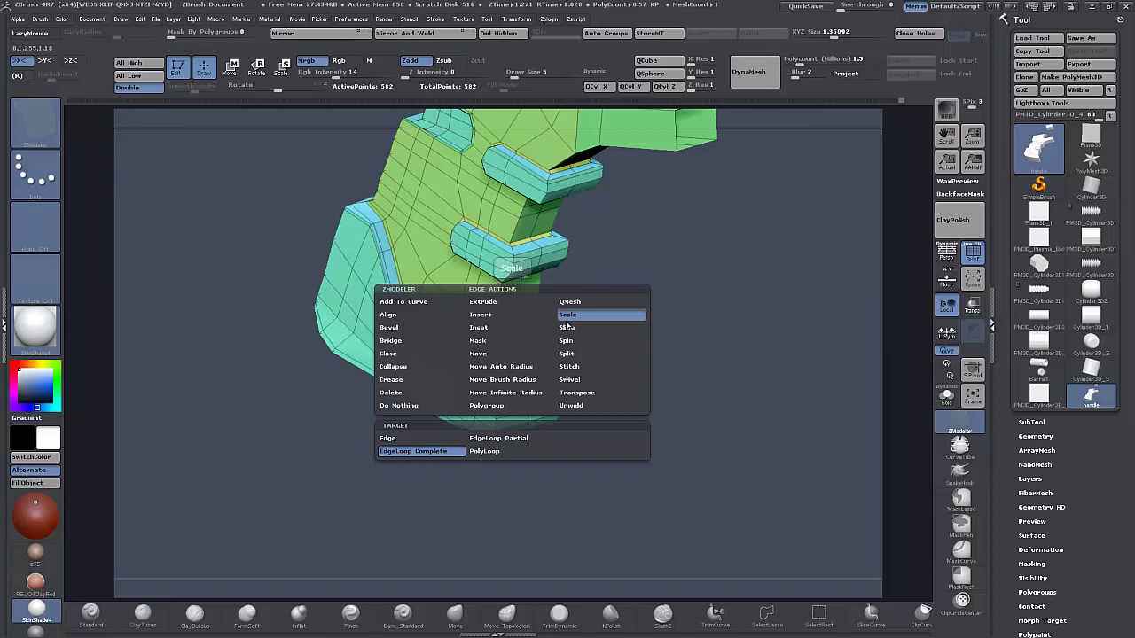
left_click(433, 451)
left_click_drag(512, 348, 521, 363)
left_click_drag(692, 344, 662, 416)
key("ctrl+z")
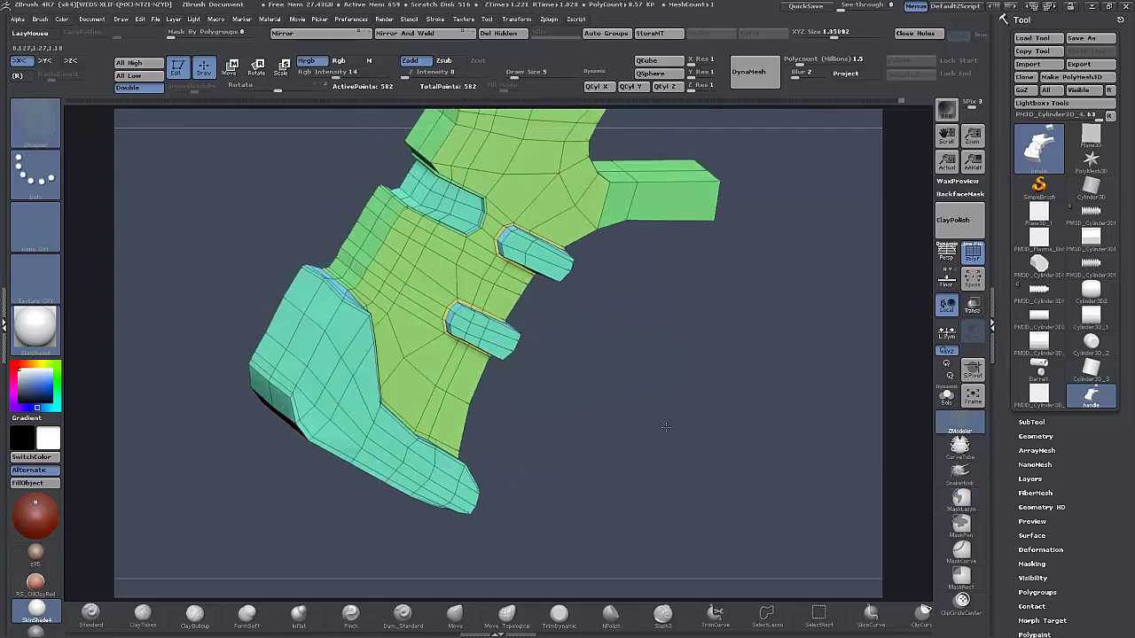
left_click_drag(641, 378, 533, 340, "alt")
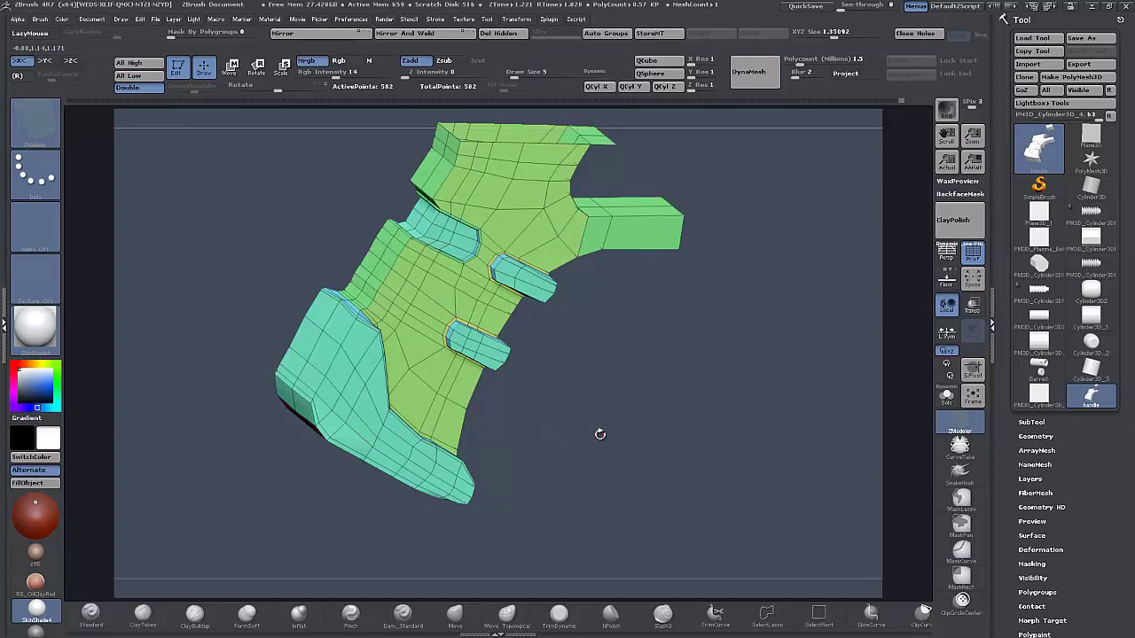
left_click_drag(613, 434, 582, 367)
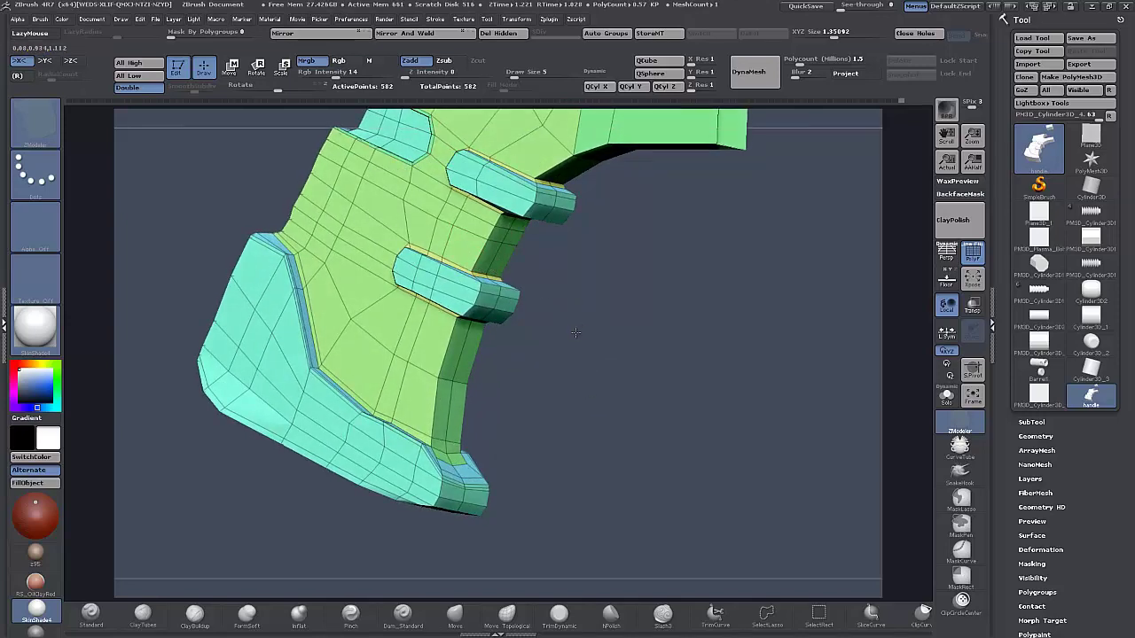
Slide the front corner points of the grip just above the base back toward the side face to widen the front face.
left_click_drag(575, 332, 574, 346)
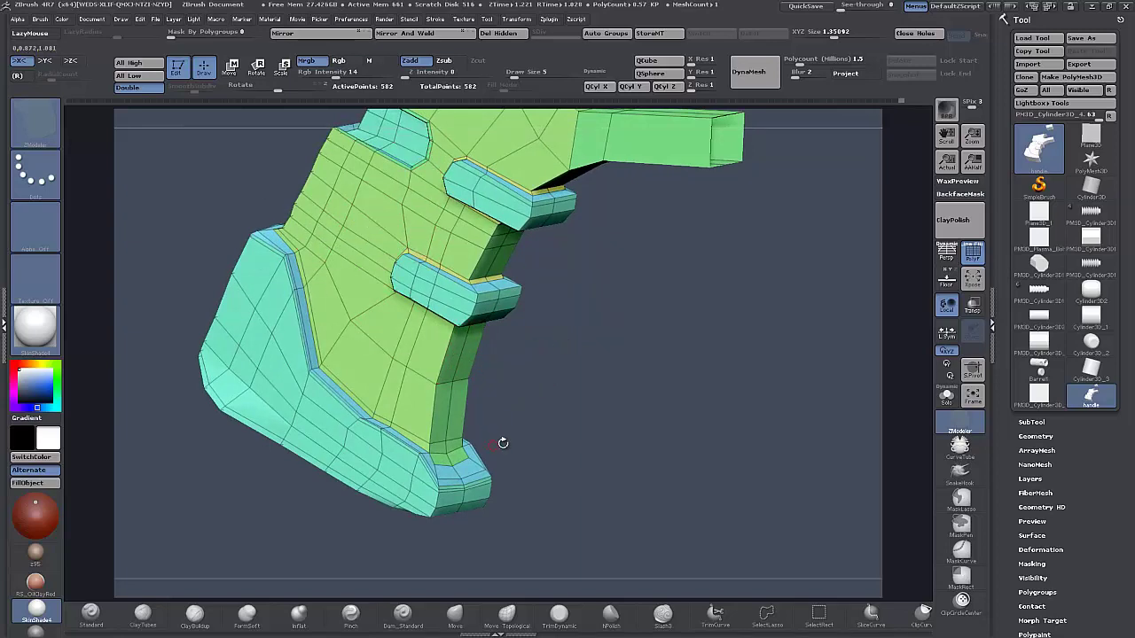
left_click_drag(503, 442, 429, 459)
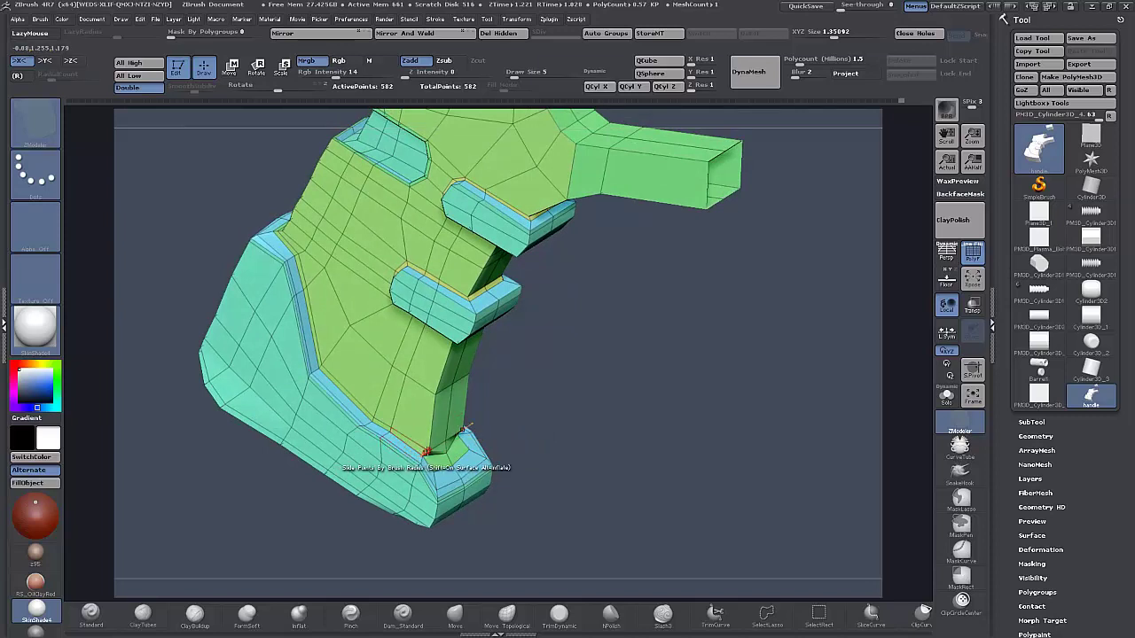
left_click(412, 439)
left_click(414, 387)
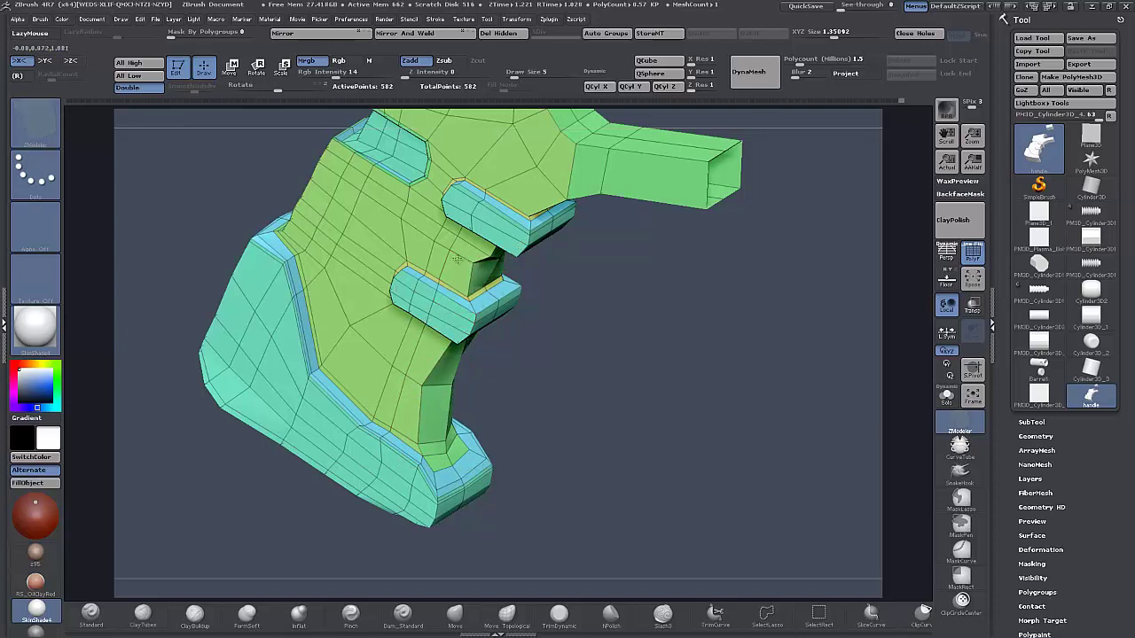
Slide the front corner points of the grip between the two finger ridges back to match the widened front face below.
left_click_drag(631, 383, 601, 350)
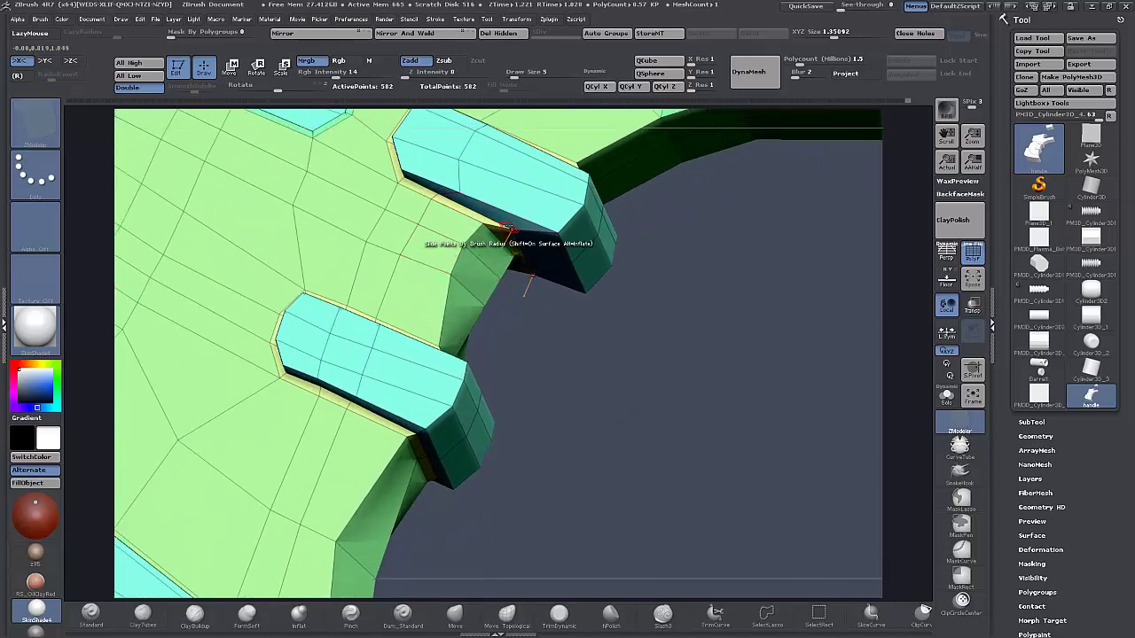
left_click_drag(513, 231, 485, 214)
left_click_drag(602, 423, 589, 465)
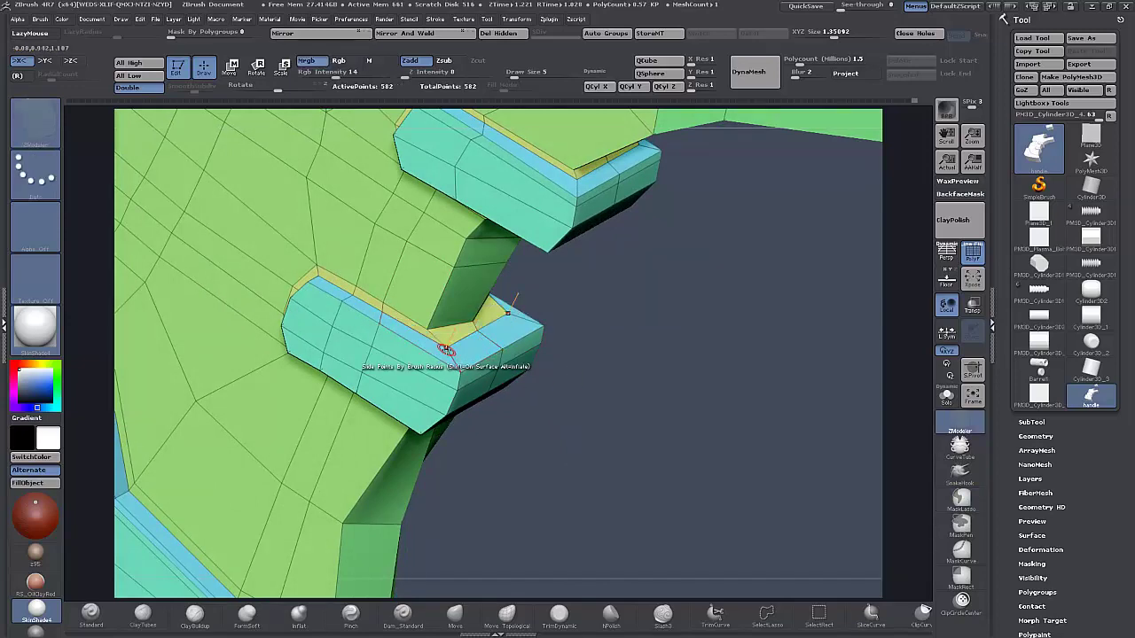
mouse_move(563, 415)
left_mouse_down()
mouse_move(555, 339)
mouse_move(548, 434)
mouse_move(591, 414)
mouse_move(540, 380)
left_mouse_up()
left_click_drag(441, 338, 428, 331)
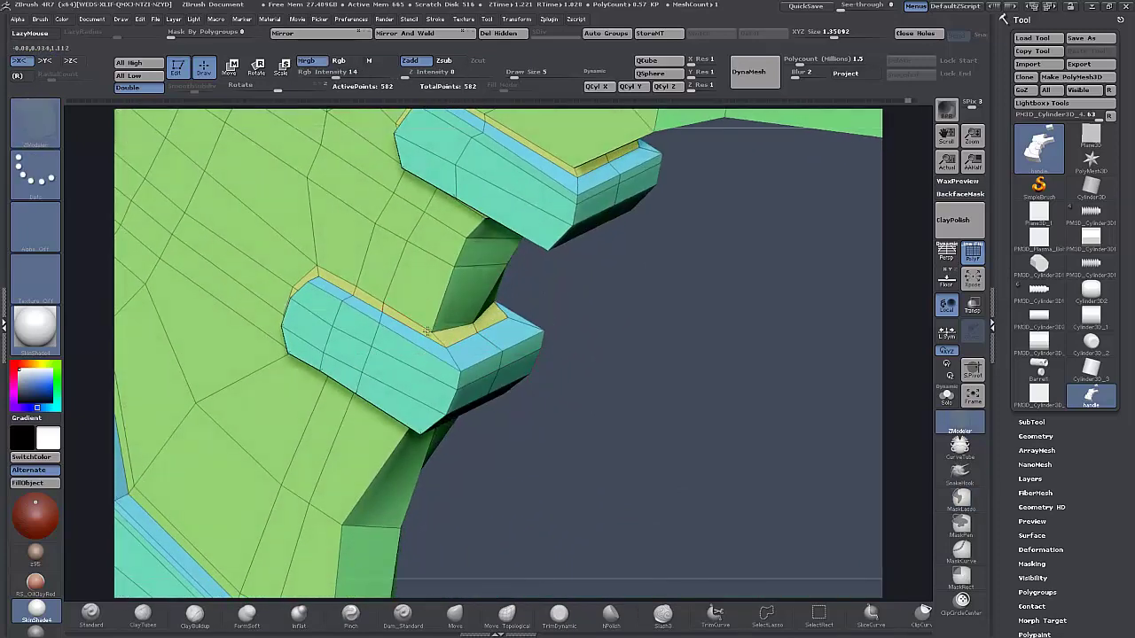
Slide the points on the underside of the trigger guard arm upward to refine its lower outline.
left_click_drag(677, 352, 602, 332)
left_click_drag(592, 254, 575, 216)
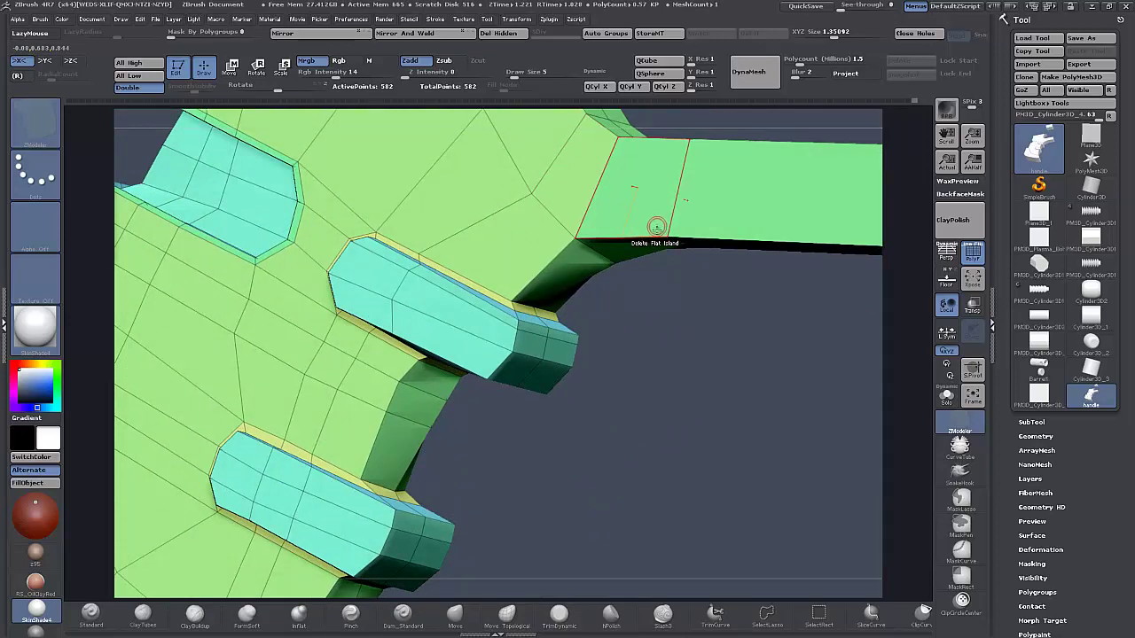
left_click_drag(667, 237, 671, 222)
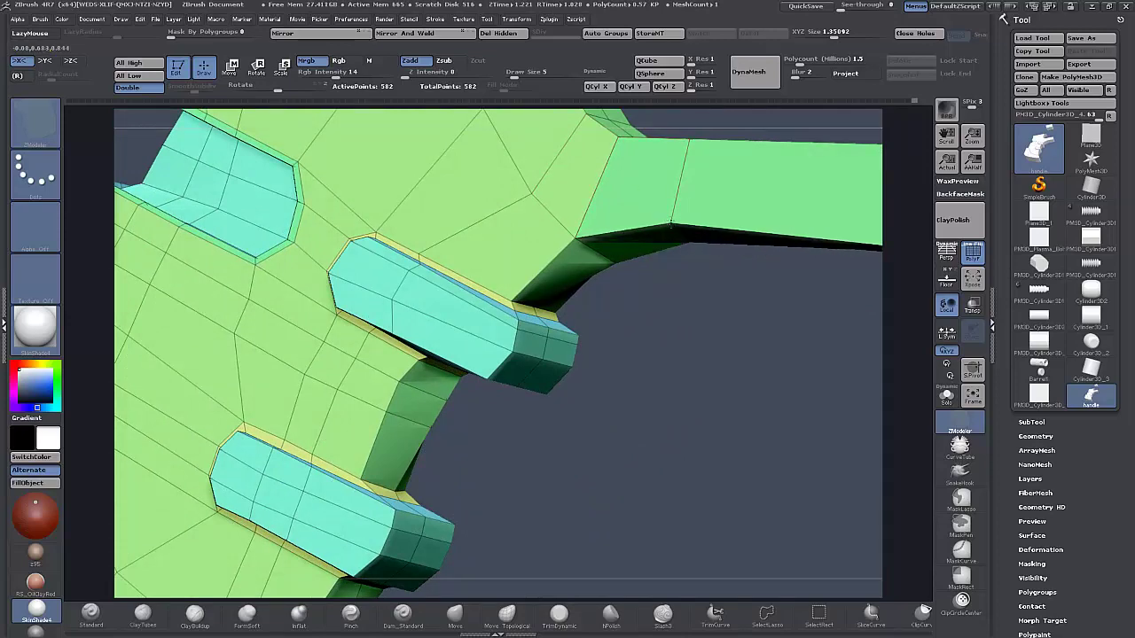
left_click_drag(725, 354, 742, 321, "alt")
left_click_drag(833, 242, 832, 237)
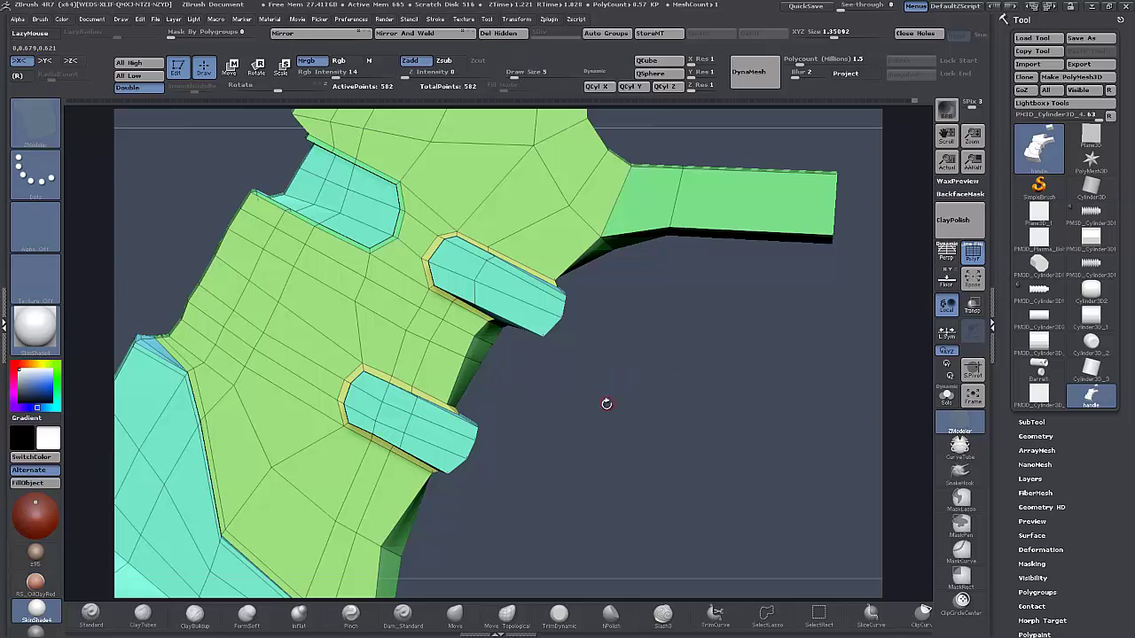
Slide the point above the base's border near the front corner, and preview the base smoothed before restoring the low-poly mesh.
left_click_drag(607, 405, 396, 265)
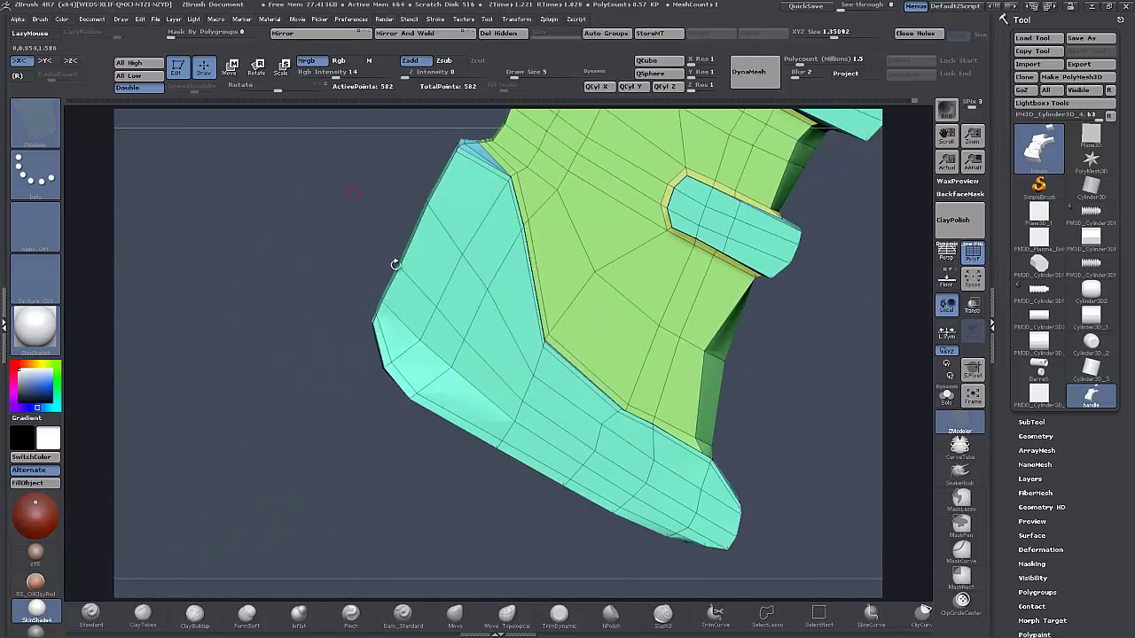
mouse_move(376, 403)
left_mouse_down()
mouse_move(329, 406)
mouse_move(373, 422)
mouse_move(347, 404)
mouse_move(368, 452)
mouse_move(306, 392)
mouse_move(290, 412)
mouse_move(313, 413)
mouse_move(284, 411)
left_mouse_up()
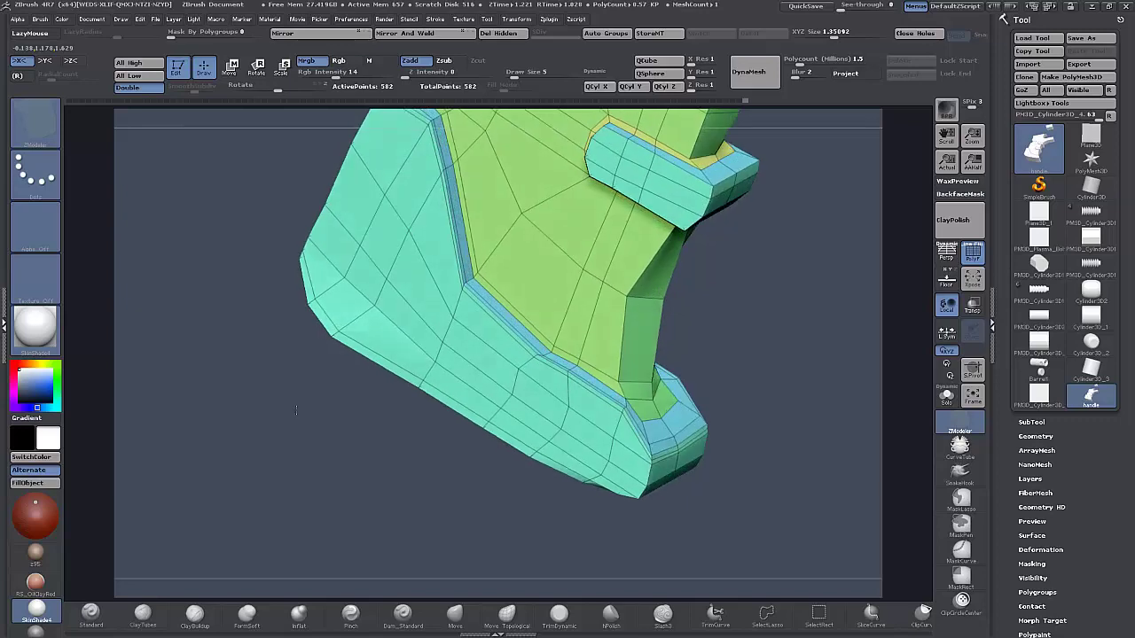
left_click(608, 378)
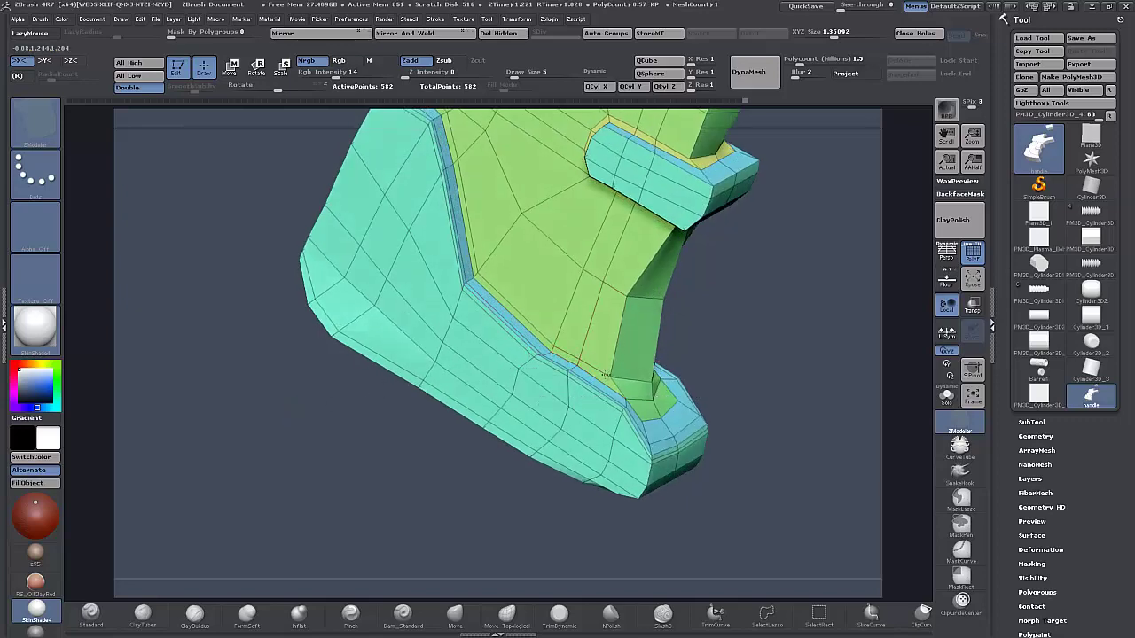
key("d")
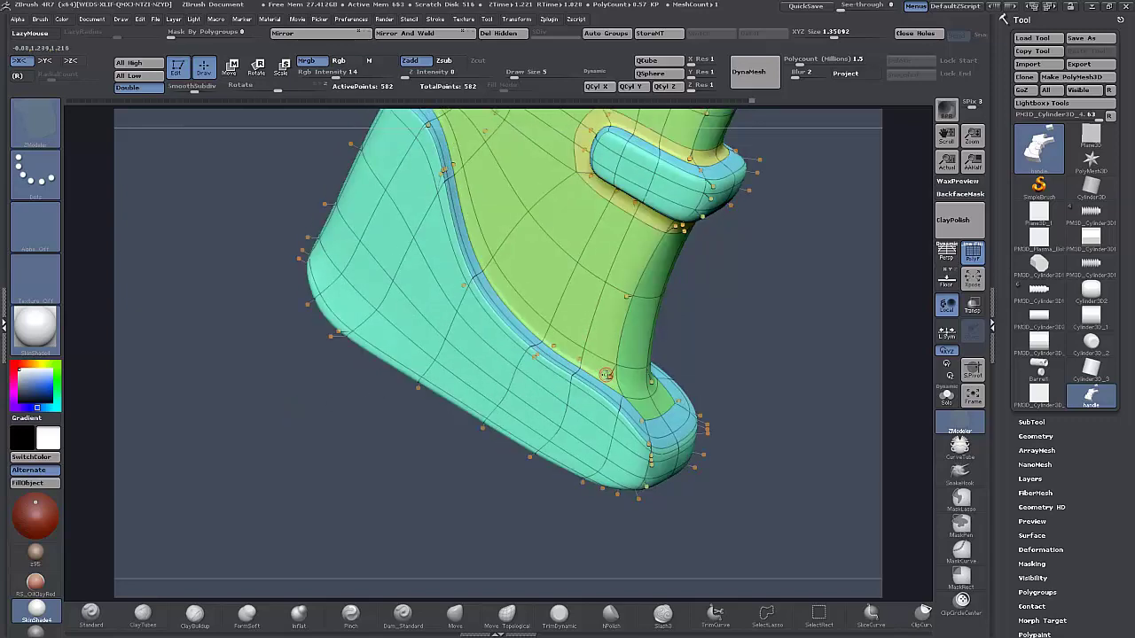
key("shift+d")
Slide the points along the grip's back edge, from the base up to the recess, inward to widen the back face.
left_click_drag(219, 188, 258, 368, "alt")
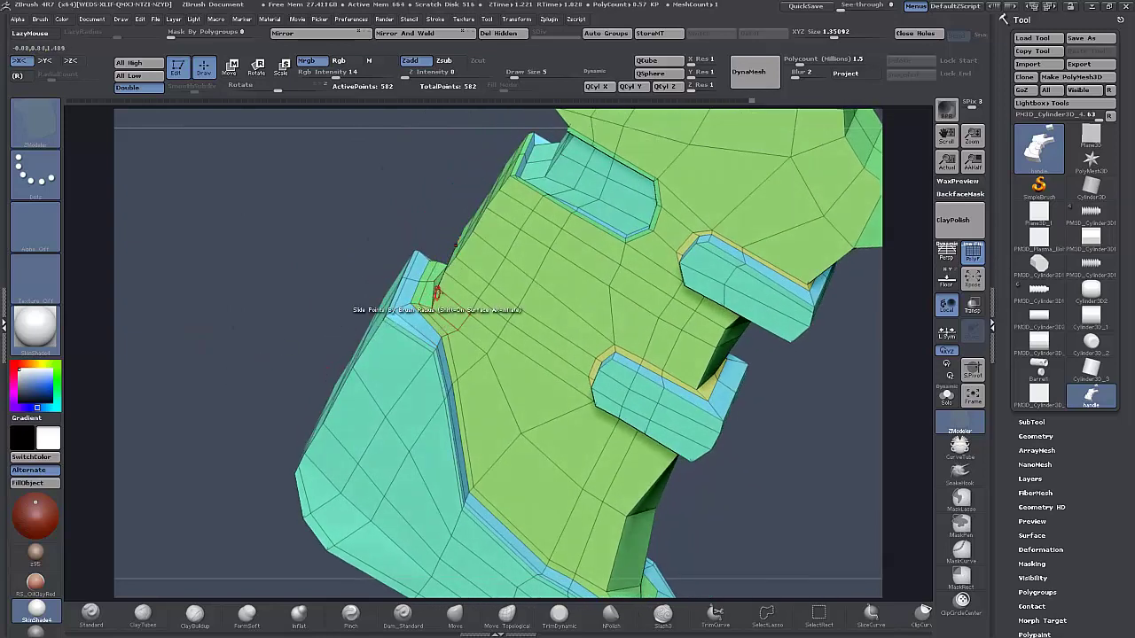
left_click_drag(437, 288, 445, 295)
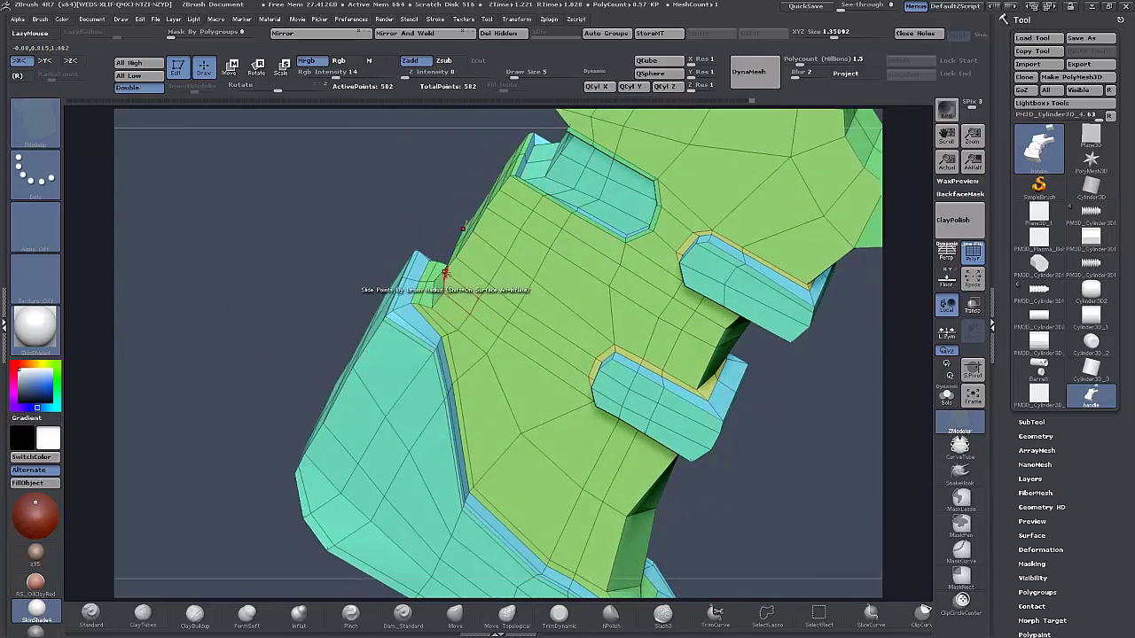
left_click_drag(366, 280, 363, 269)
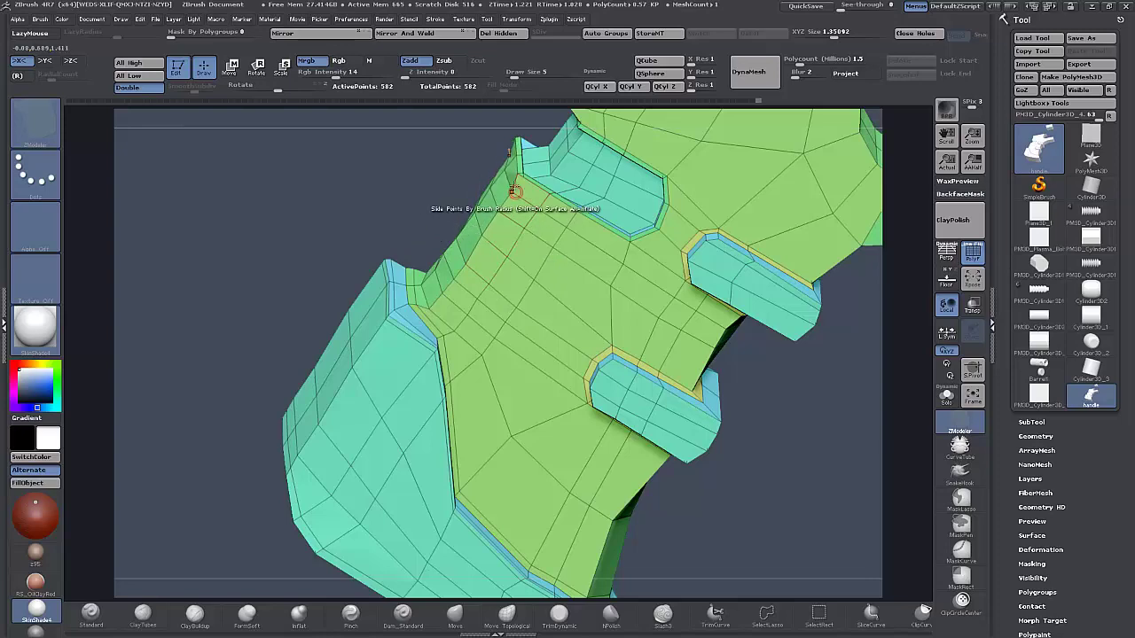
left_click_drag(415, 189, 370, 224)
right_click_drag(363, 238, 365, 217, "ctrl")
mouse_move(365, 216)
left_mouse_down()
mouse_move(365, 243)
mouse_move(355, 222)
mouse_move(371, 179)
mouse_move(364, 210)
mouse_move(392, 175)
mouse_move(333, 309)
mouse_move(405, 250)
left_mouse_up()
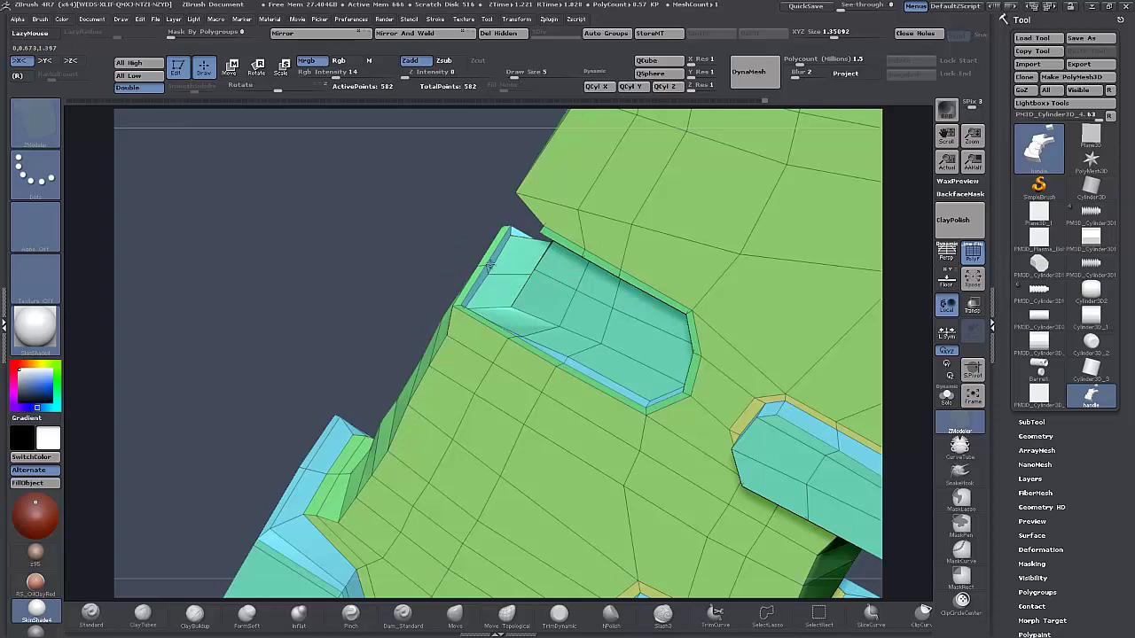
left_click_drag(405, 250, 292, 231)
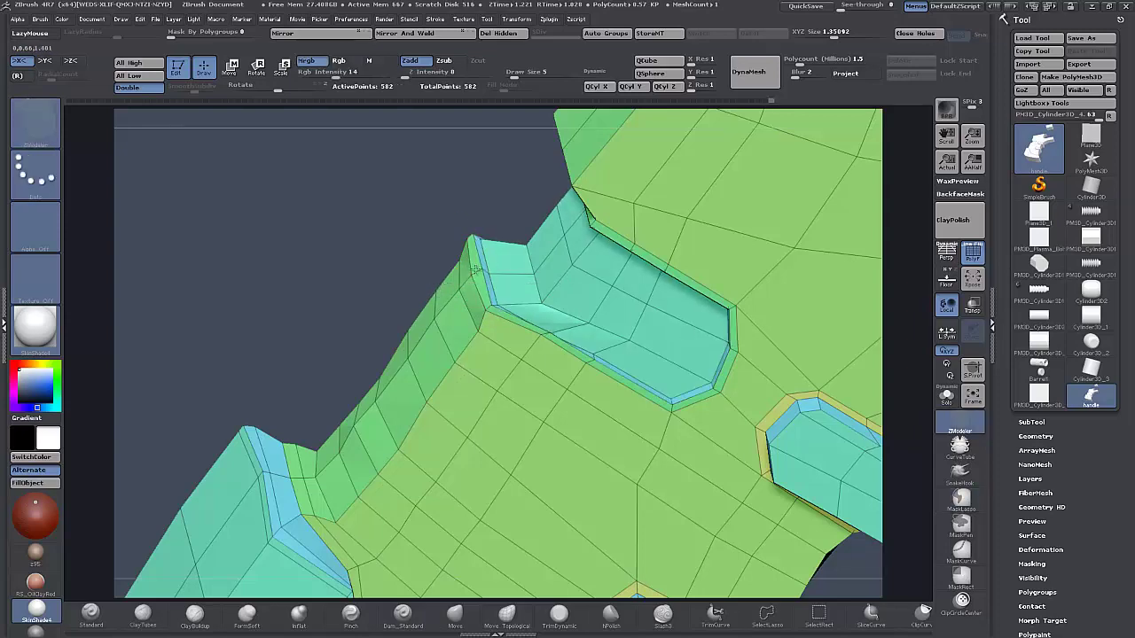
left_click_drag(344, 237, 311, 277)
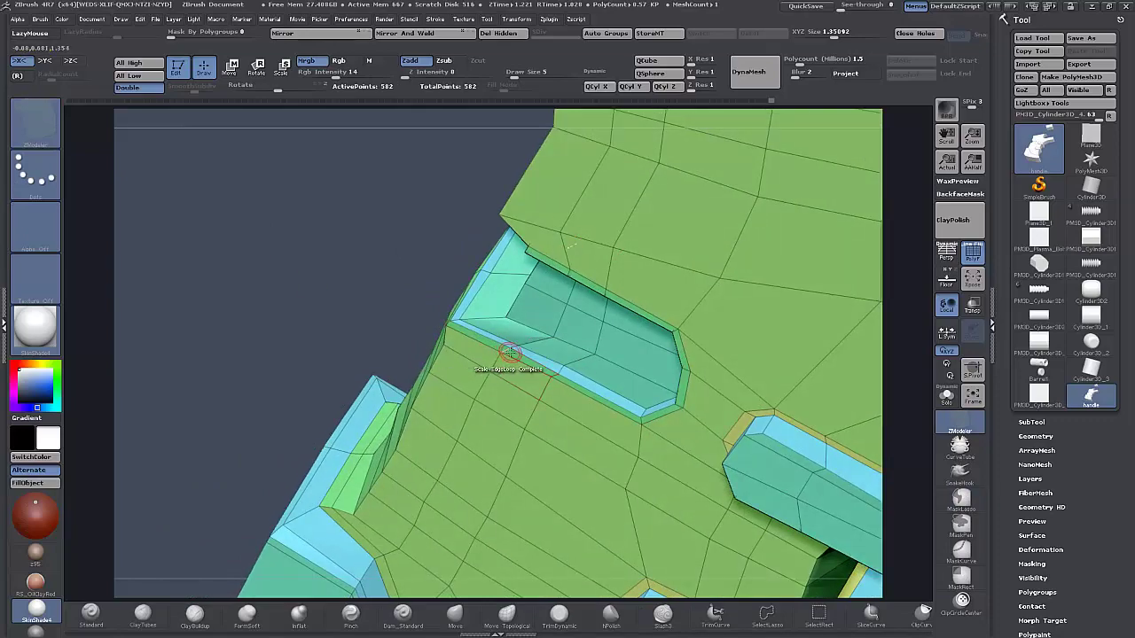
left_click_drag(319, 292, 281, 225)
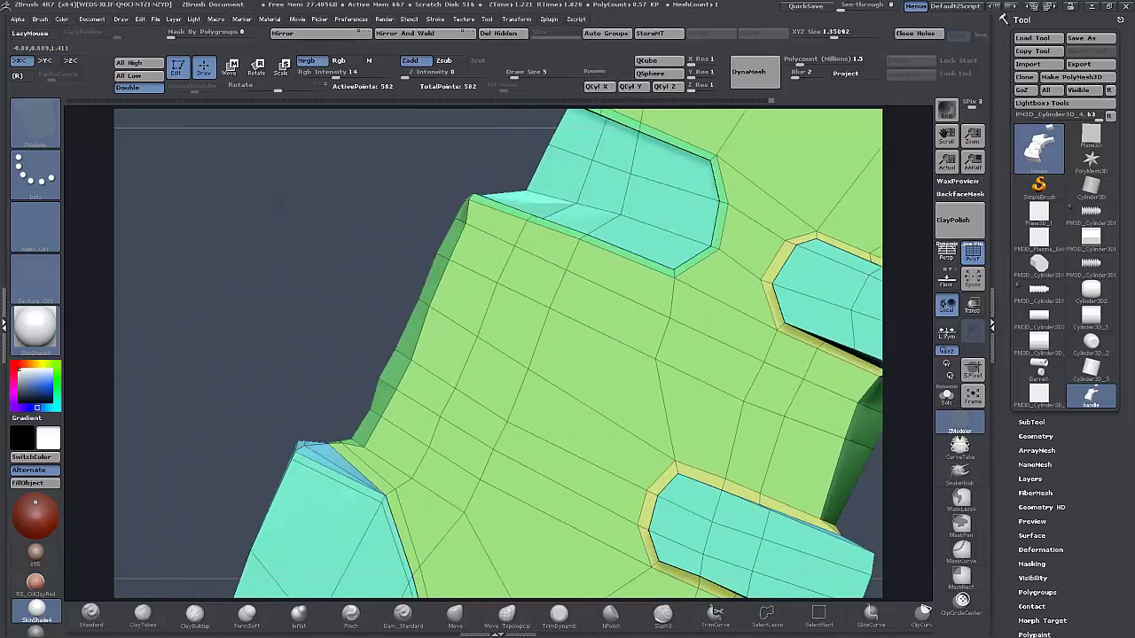
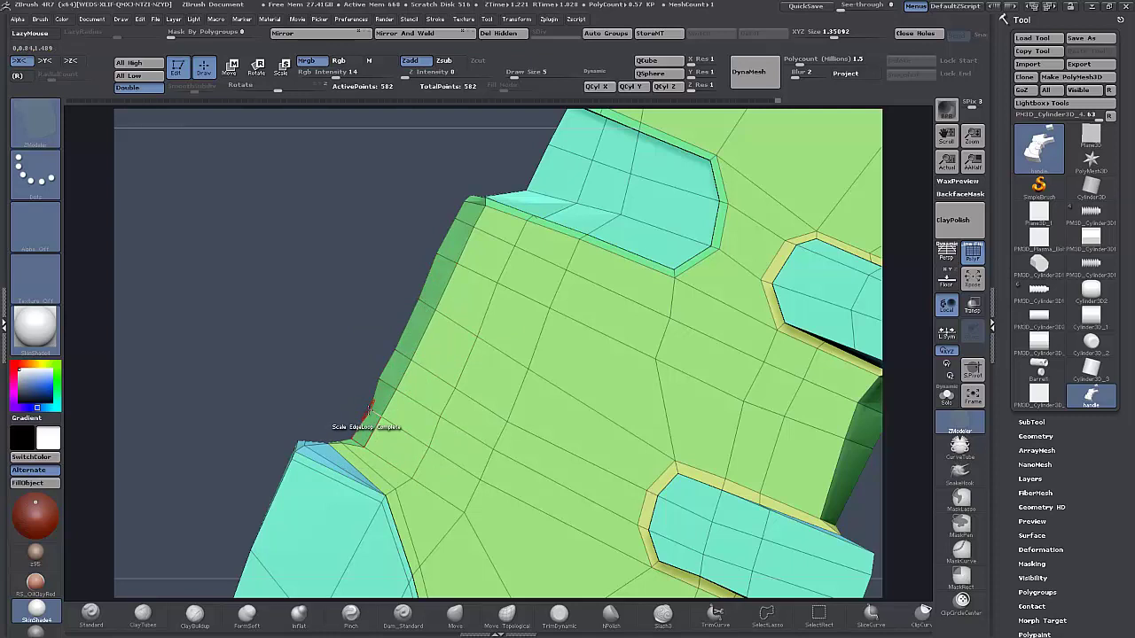
Switch the edge and point actions to Move, set the draw size to 6, and even out the points along the grip's back profile.
key("space")
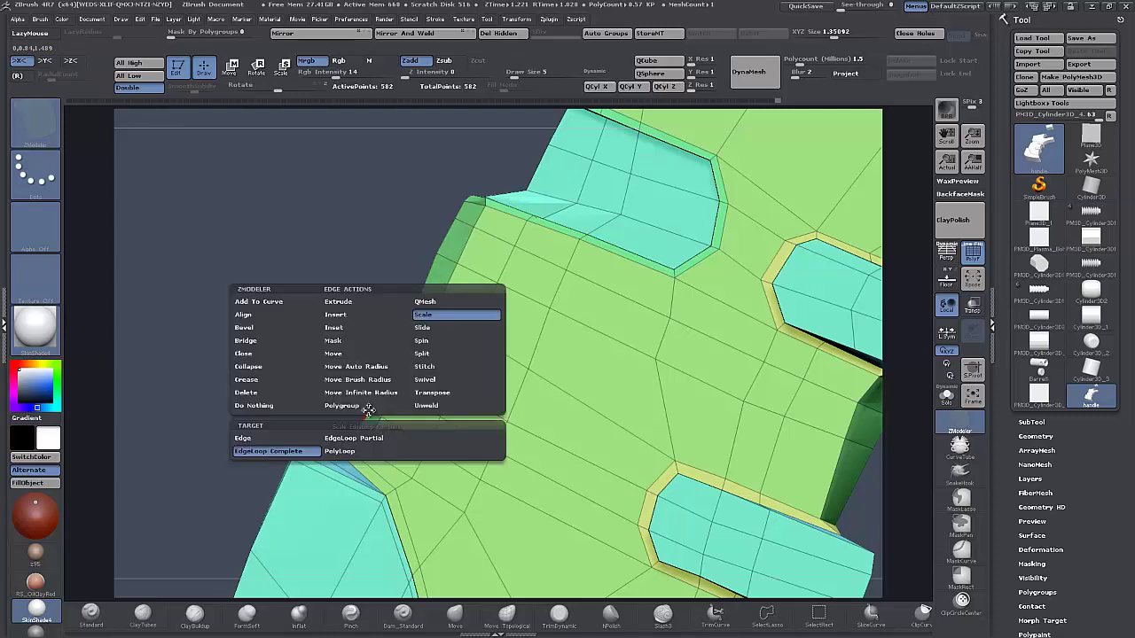
left_click(332, 354)
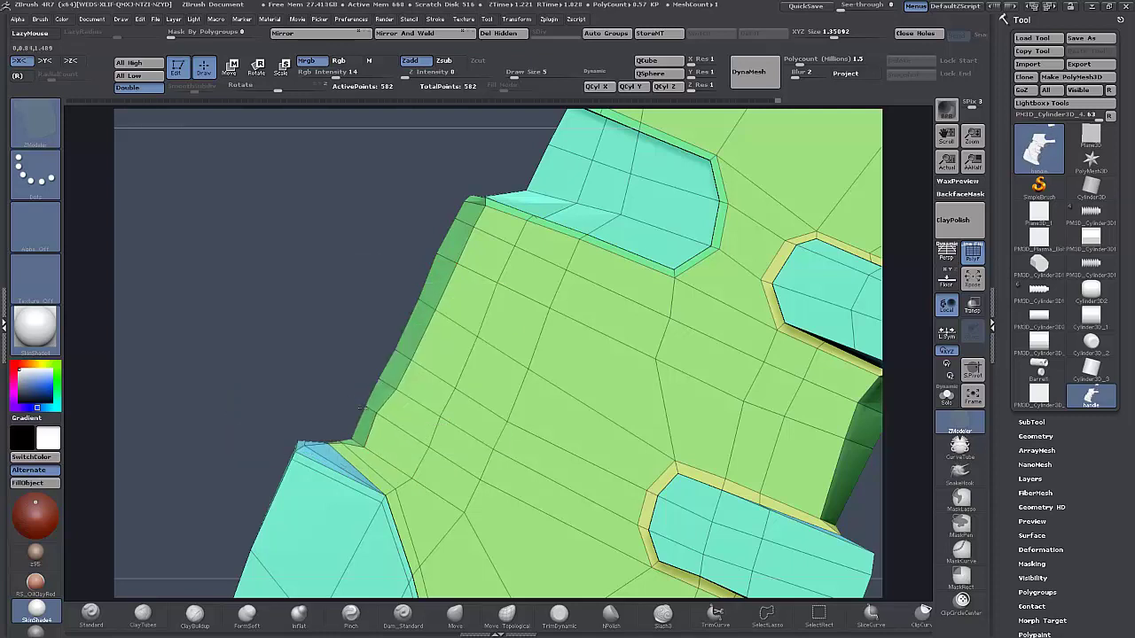
key("space")
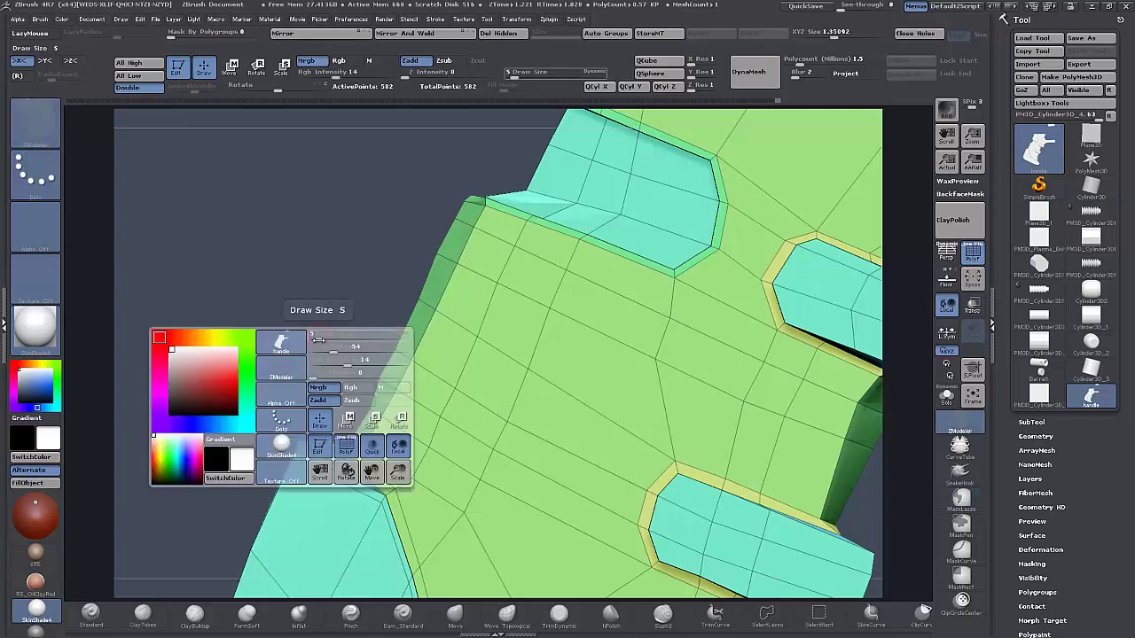
left_click_drag(314, 342, 312, 341)
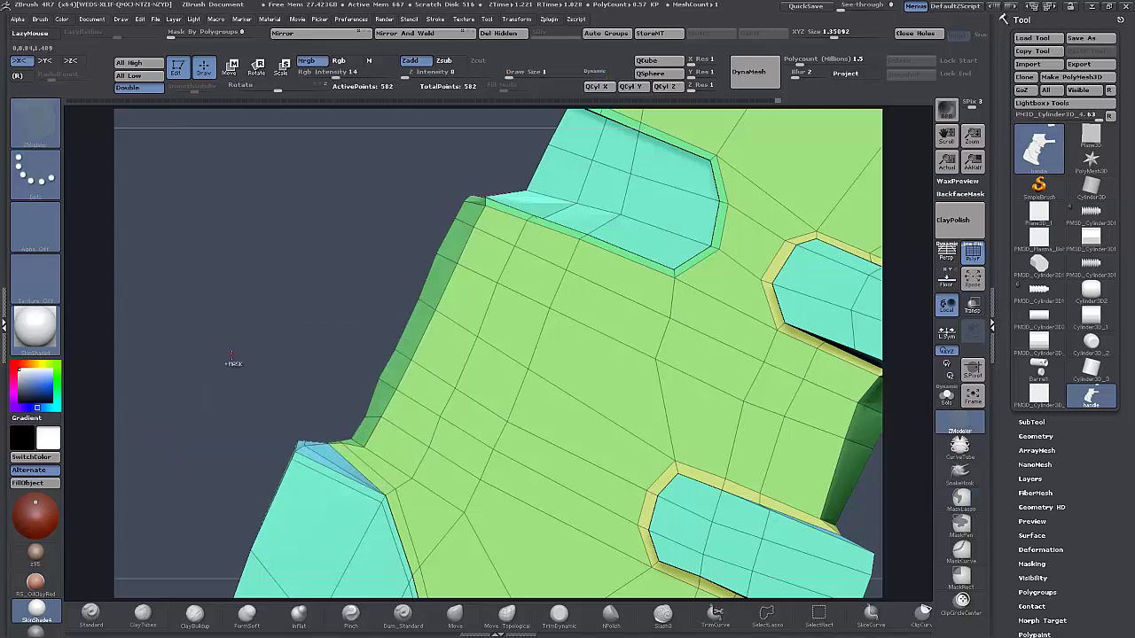
key("space")
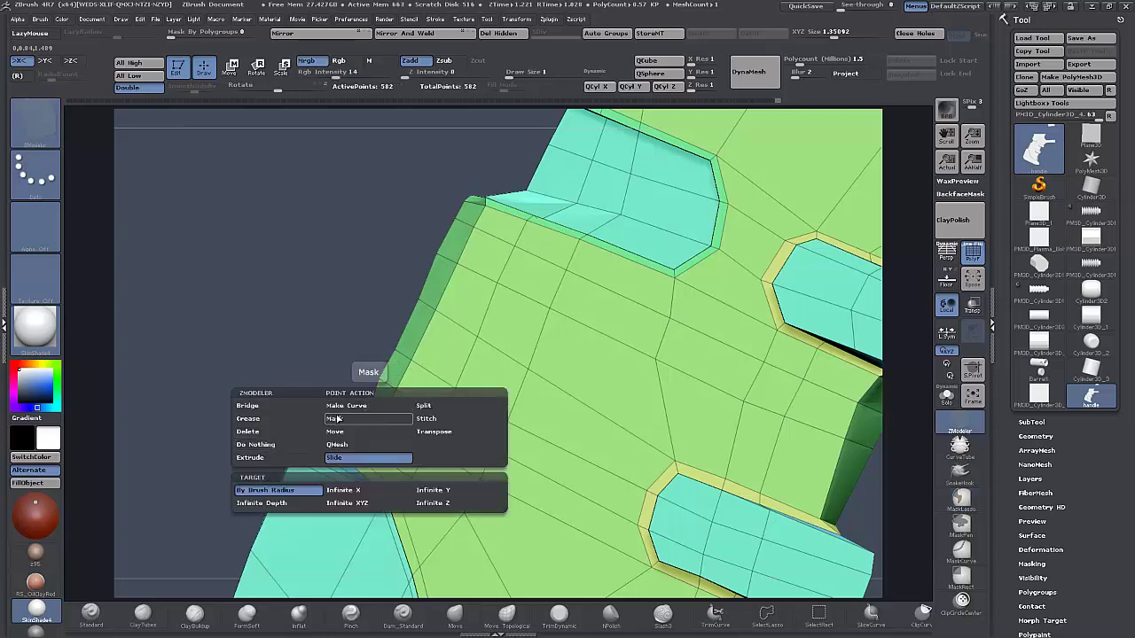
left_click(340, 432)
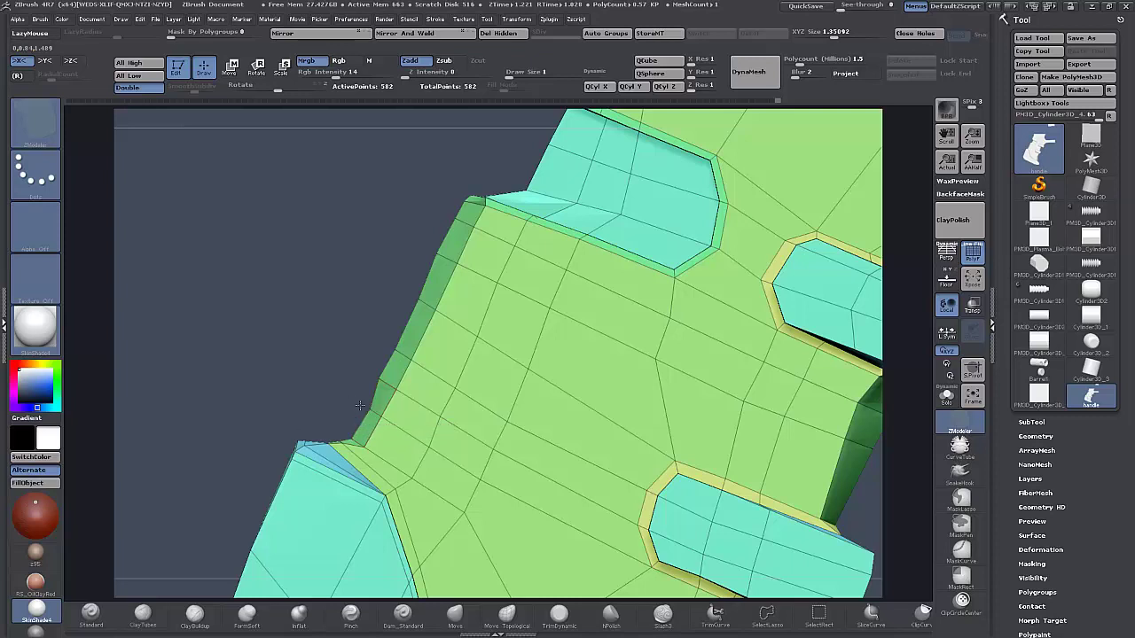
key("space")
left_click_drag(305, 385, 317, 390)
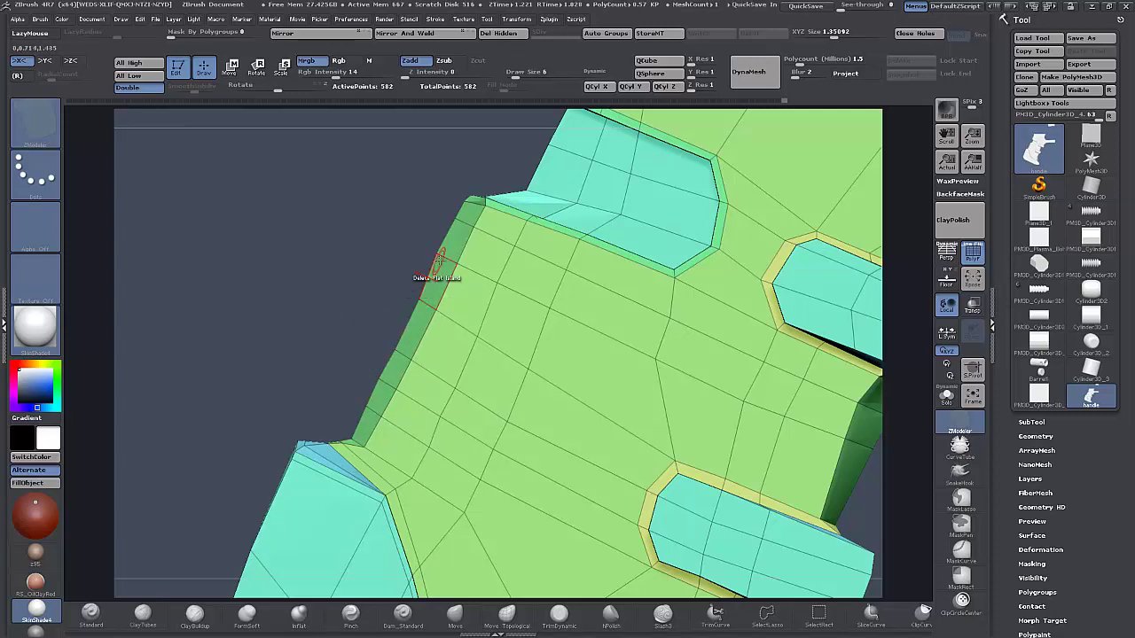
Preview the grip's back and recess smoothed, then return to the low-poly mesh.
left_click_drag(343, 285, 307, 370, "alt")
key("d")
key("shift+d")
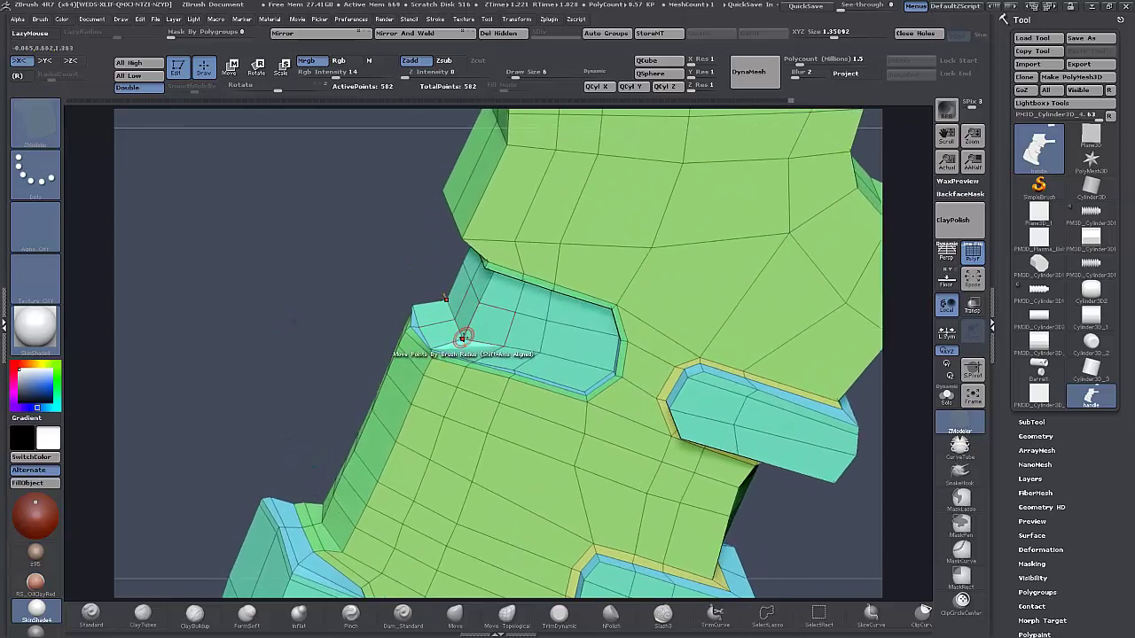
Set the point action back to Slide and reposition the points on the recess's inner corner and floor to even out its edges.
key("space")
left_click(429, 388)
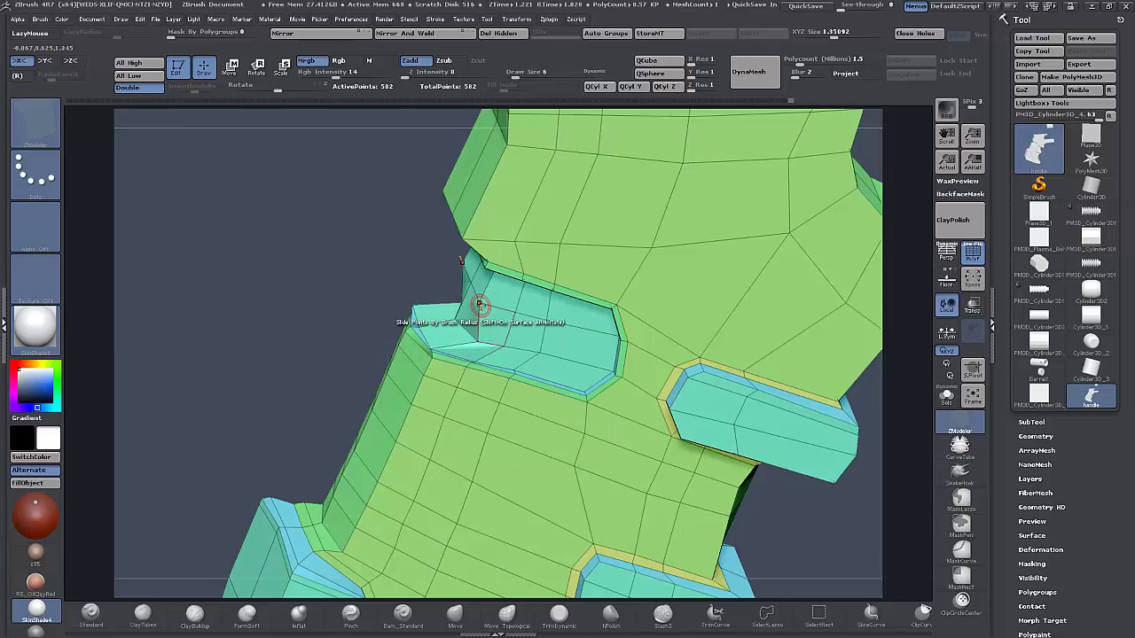
left_click_drag(339, 265, 336, 191)
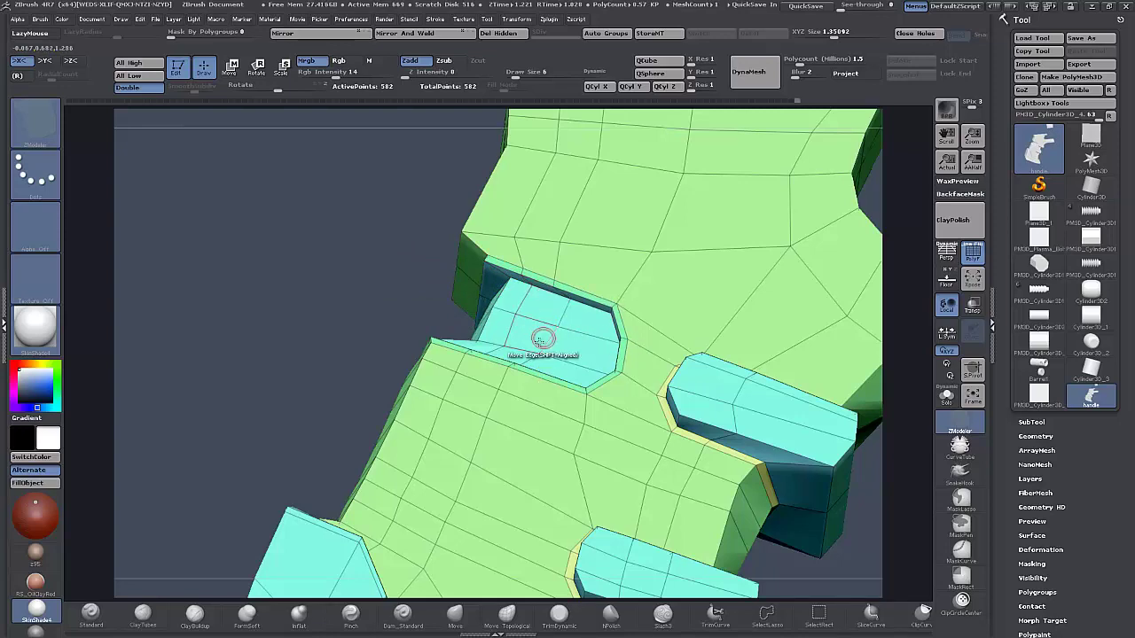
left_click_drag(399, 287, 355, 339)
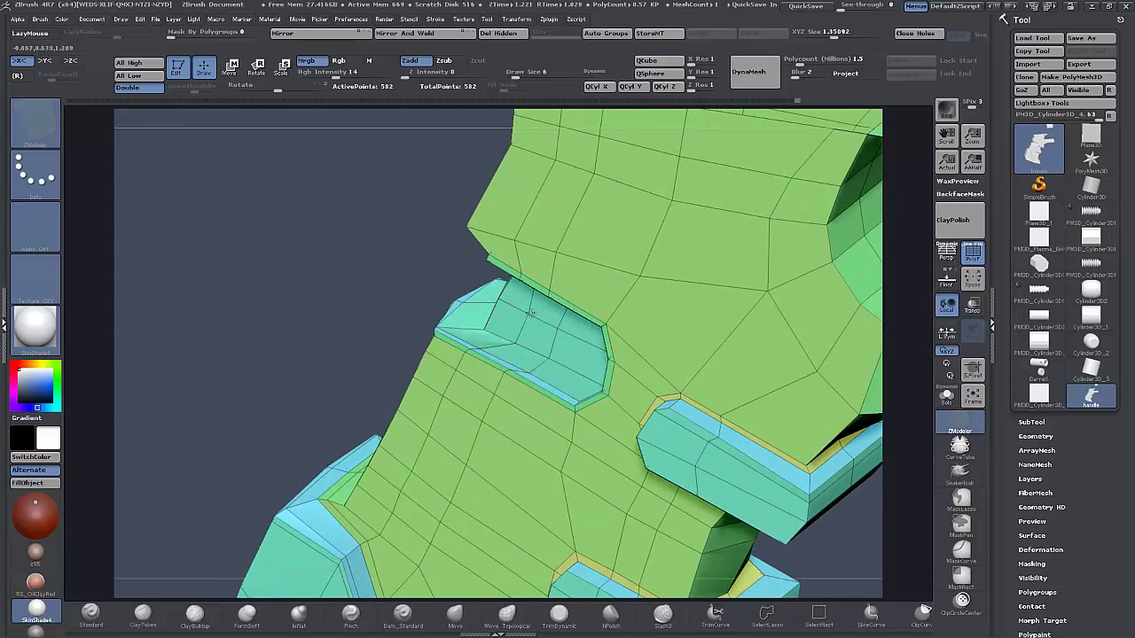
left_click_drag(251, 245, 278, 232)
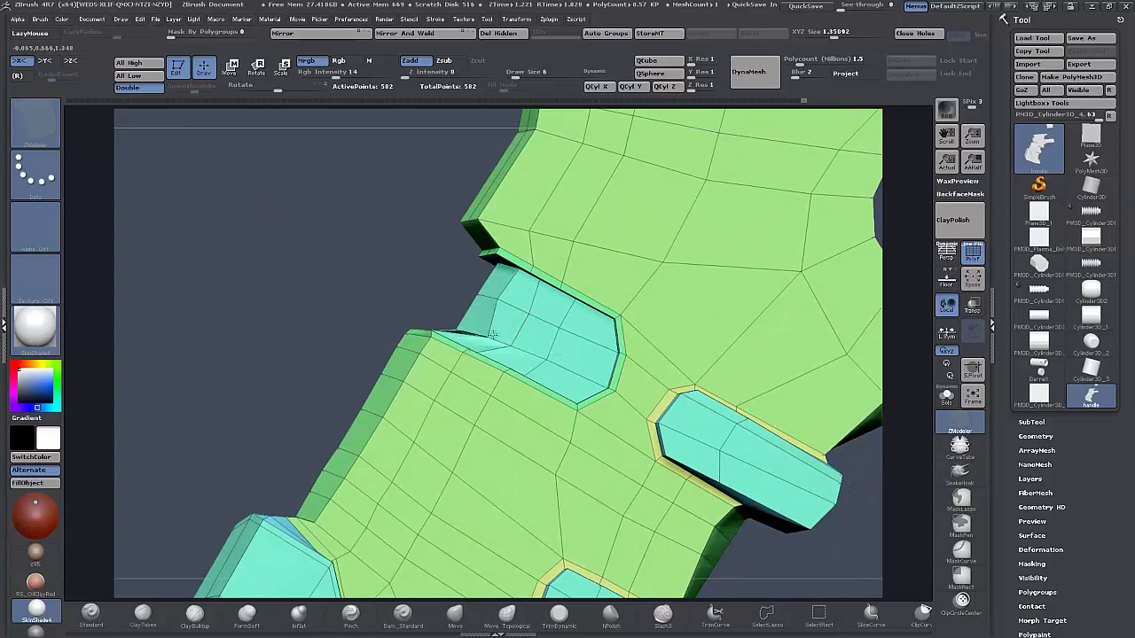
left_click_drag(410, 256, 417, 324)
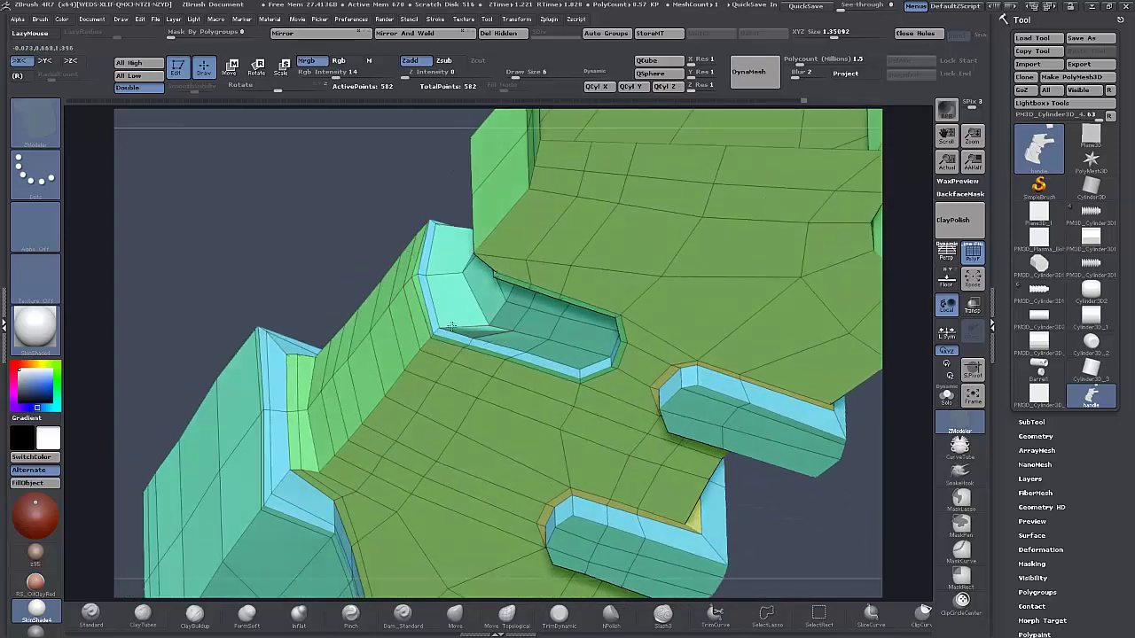
left_click_drag(309, 241, 300, 207)
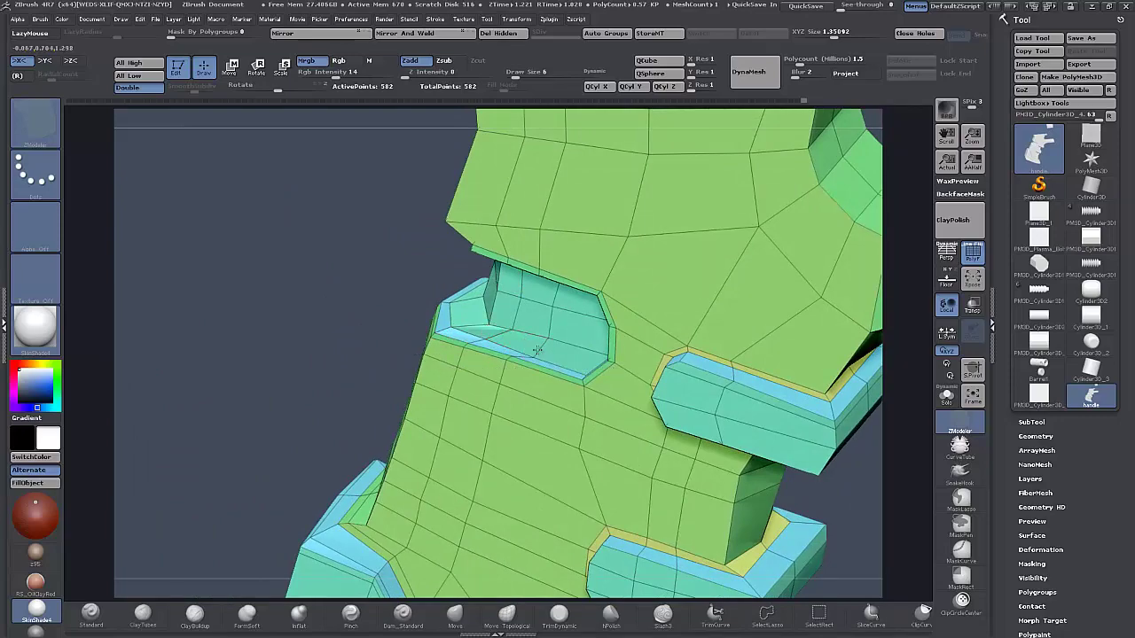
Set the edge action to Slide with the EdgeLoop Partial target and shift the edge loop along the grip's back corner.
left_click_drag(283, 282, 316, 289)
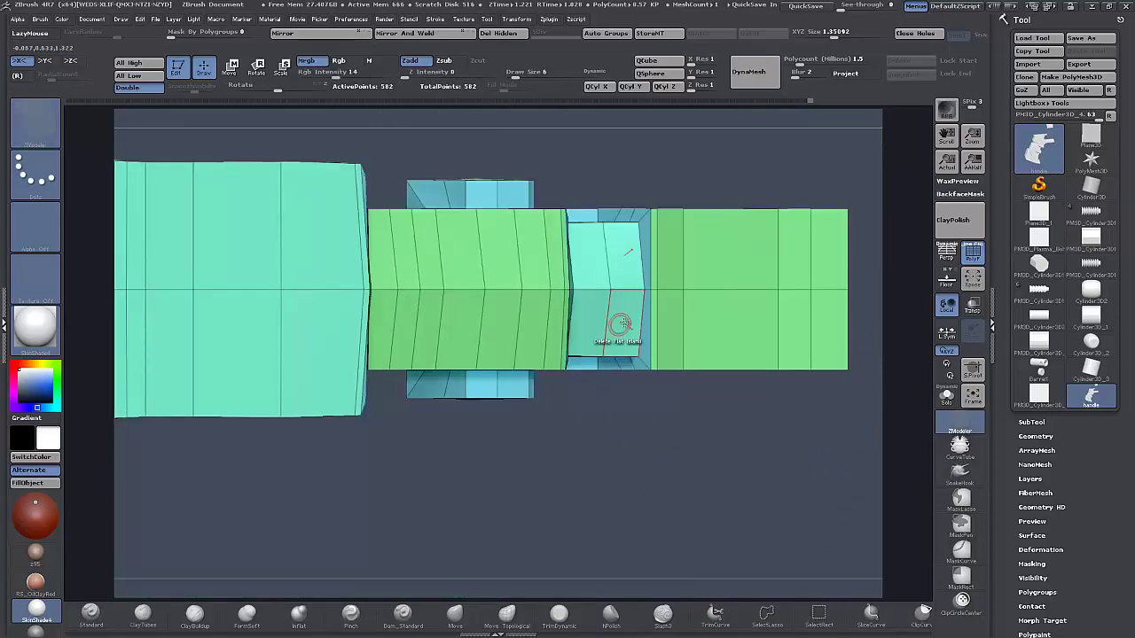
left_click_drag(442, 430, 424, 454)
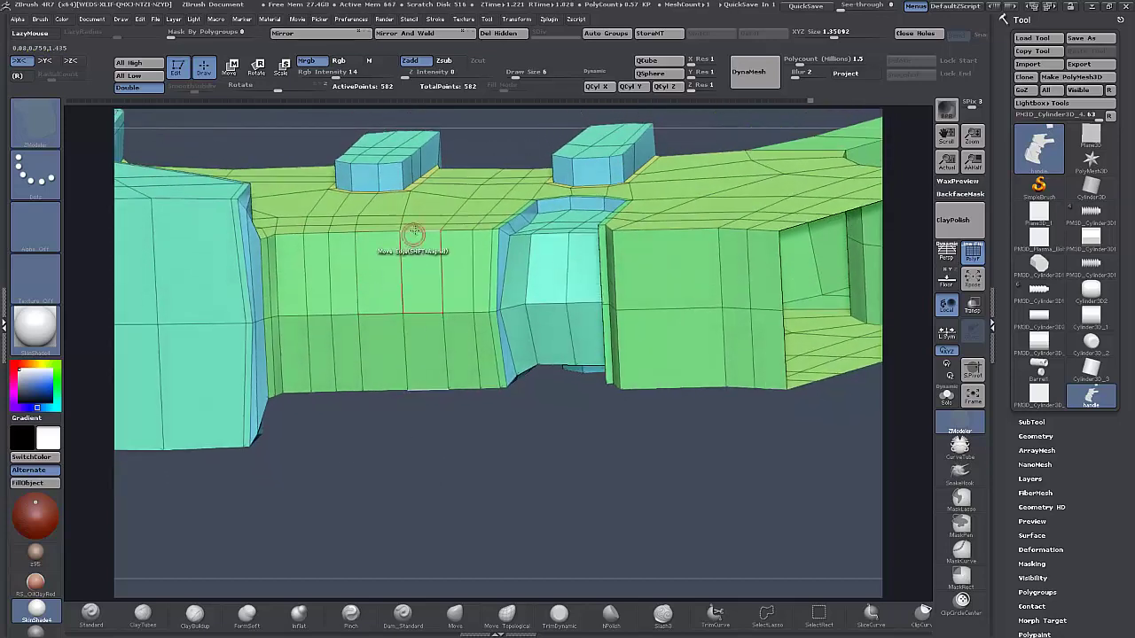
key("space")
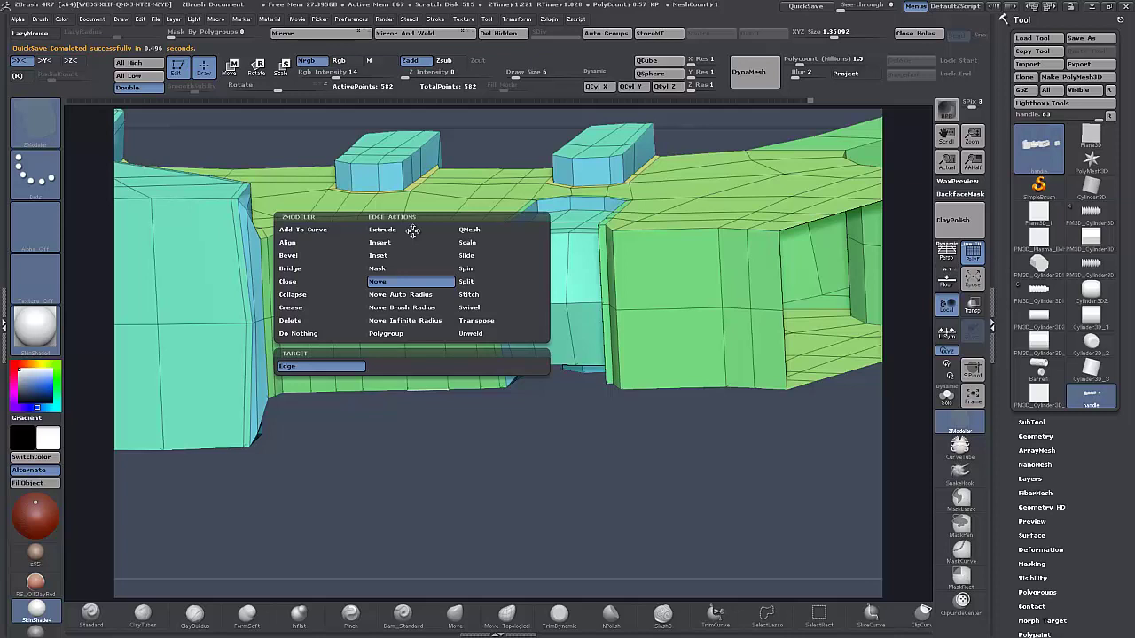
left_click(473, 257)
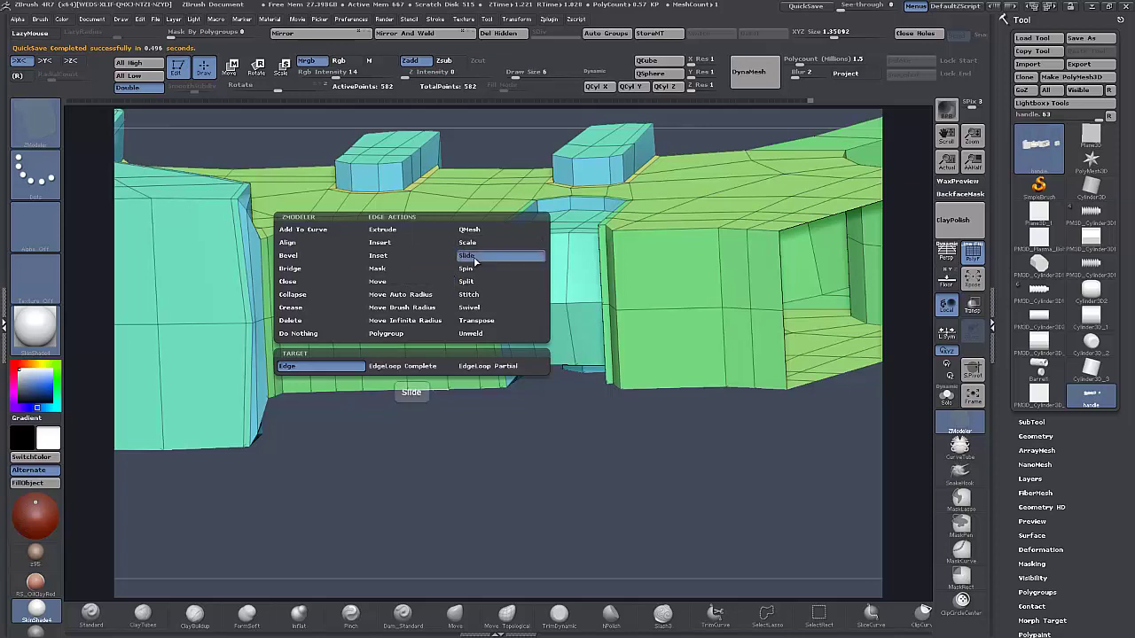
left_click(492, 366)
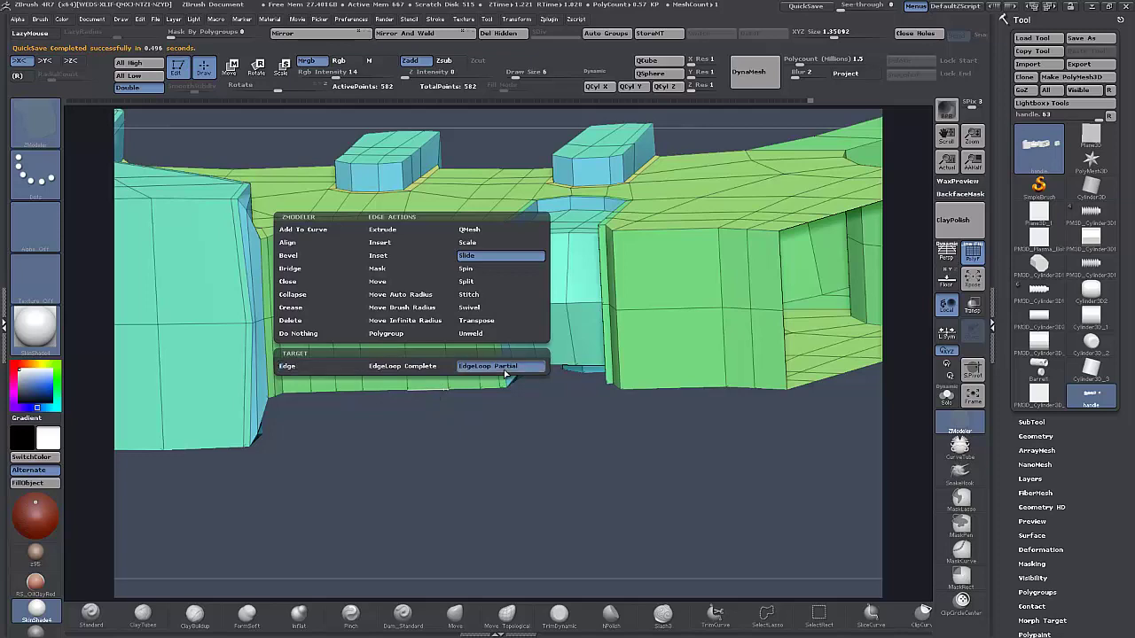
left_click_drag(423, 230, 421, 244)
Preview the whole grip smoothed without wireframe, turn on perspective, and return to the low-poly wireframe mesh.
left_click_drag(434, 443, 339, 294, "alt")
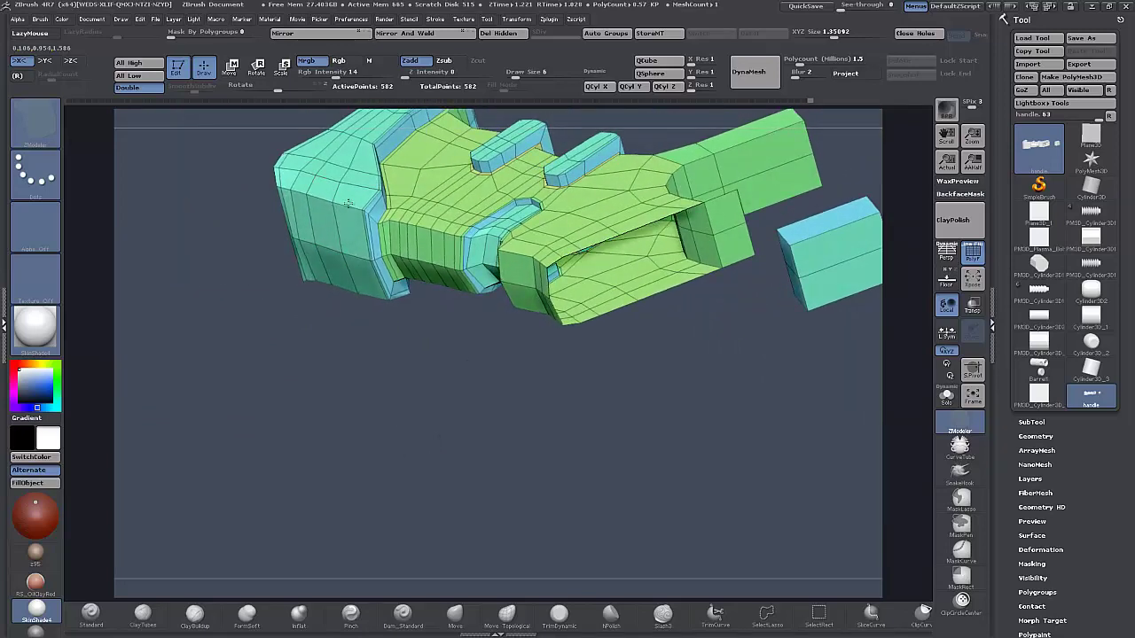
left_click_drag(440, 394, 404, 232)
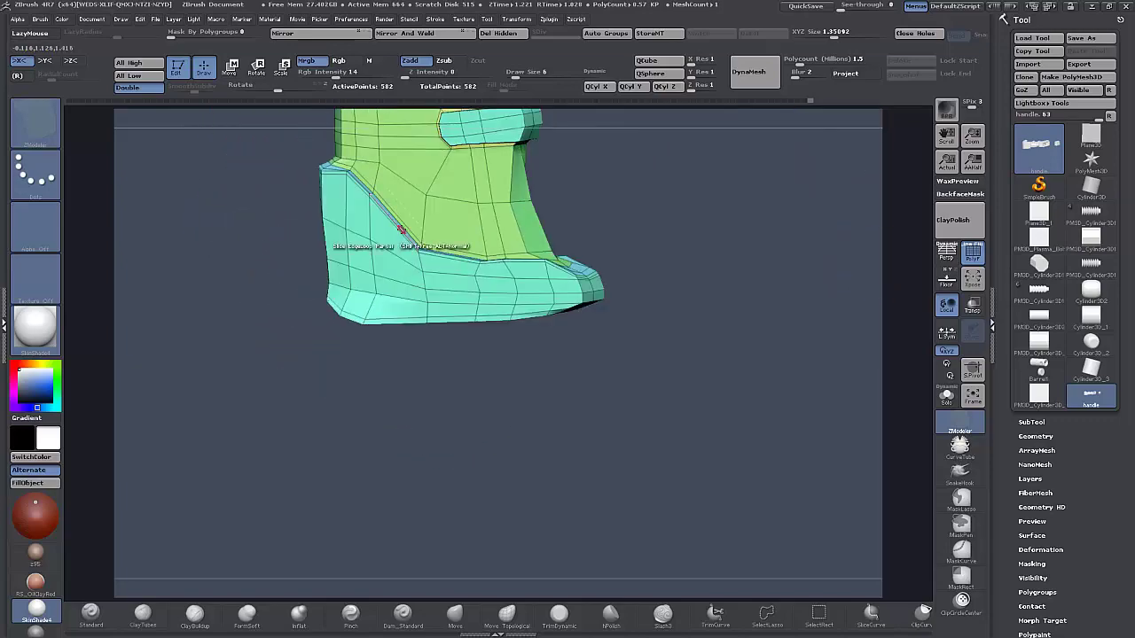
left_click_drag(625, 255, 664, 388, "alt")
key("d")
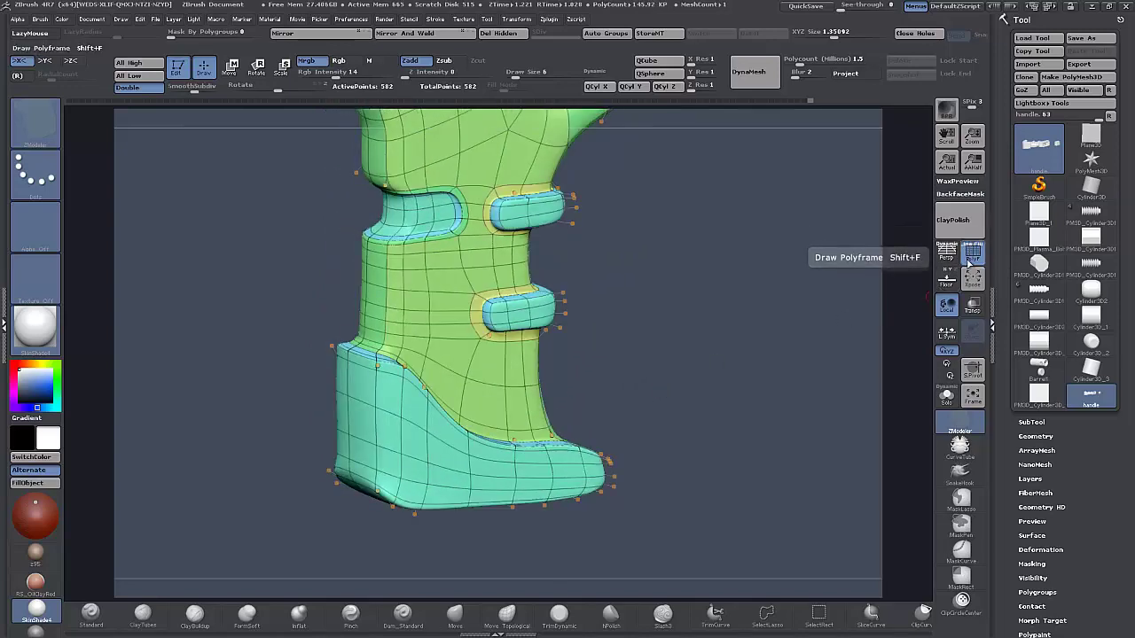
left_click(971, 255)
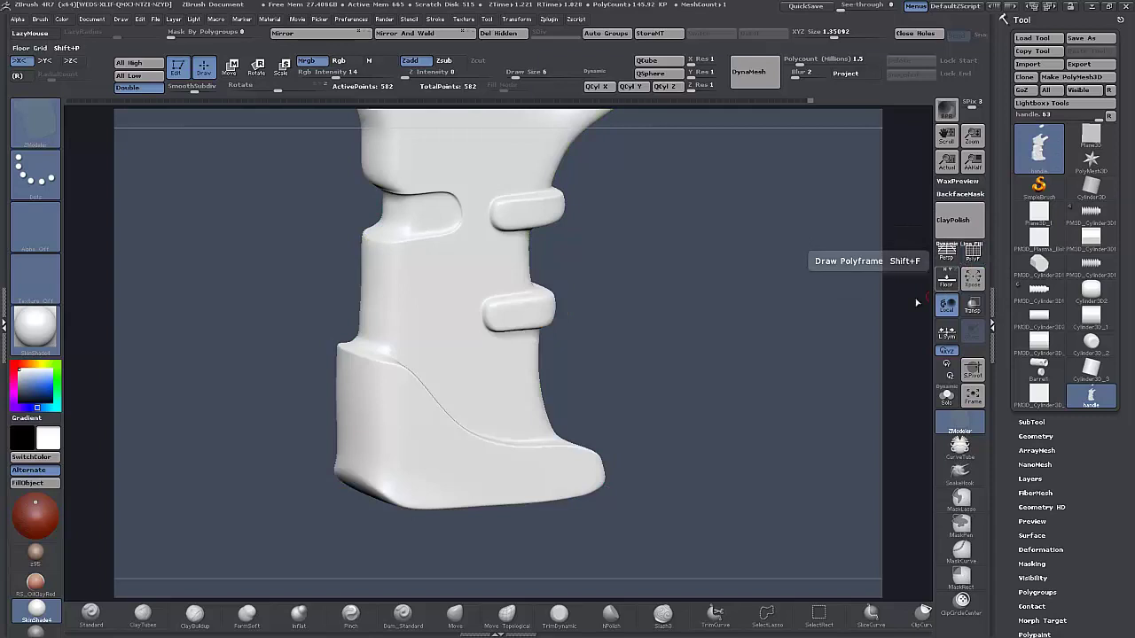
left_click_drag(822, 344, 755, 293)
mouse_move(727, 365)
left_mouse_down()
mouse_move(701, 369)
mouse_move(720, 364)
left_mouse_up()
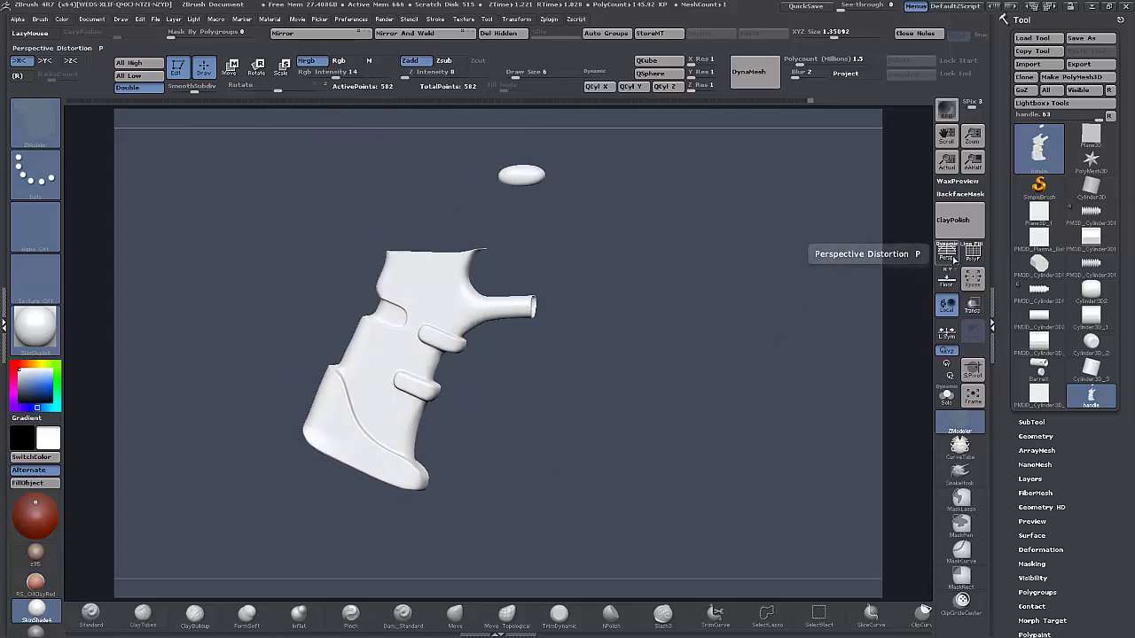
left_click(953, 257)
left_click(973, 254)
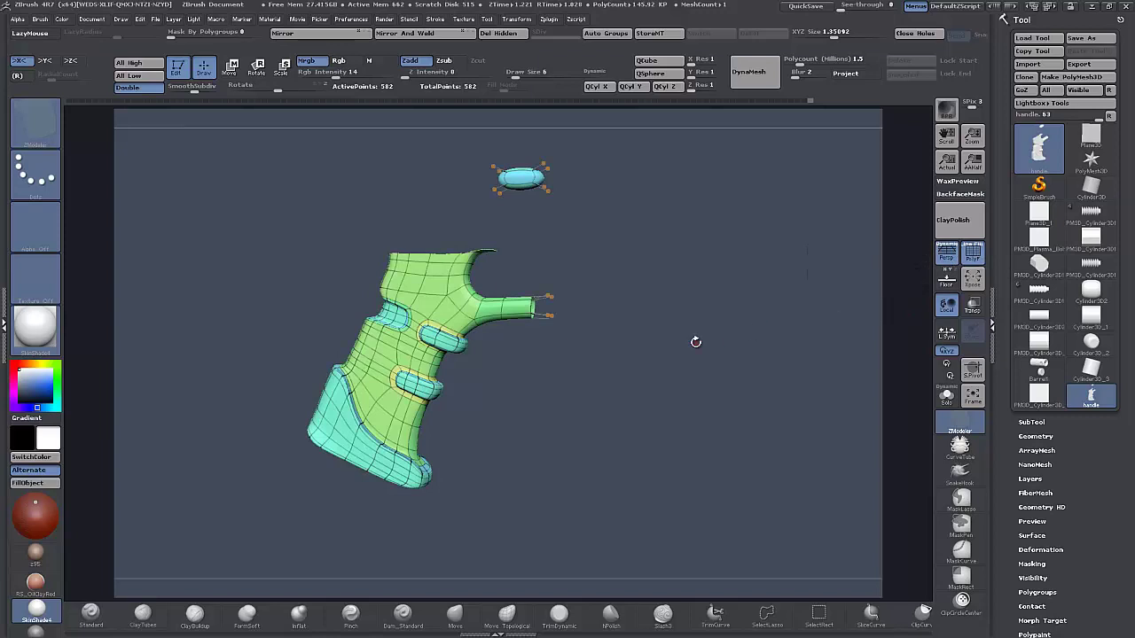
left_click_drag(695, 337, 530, 425)
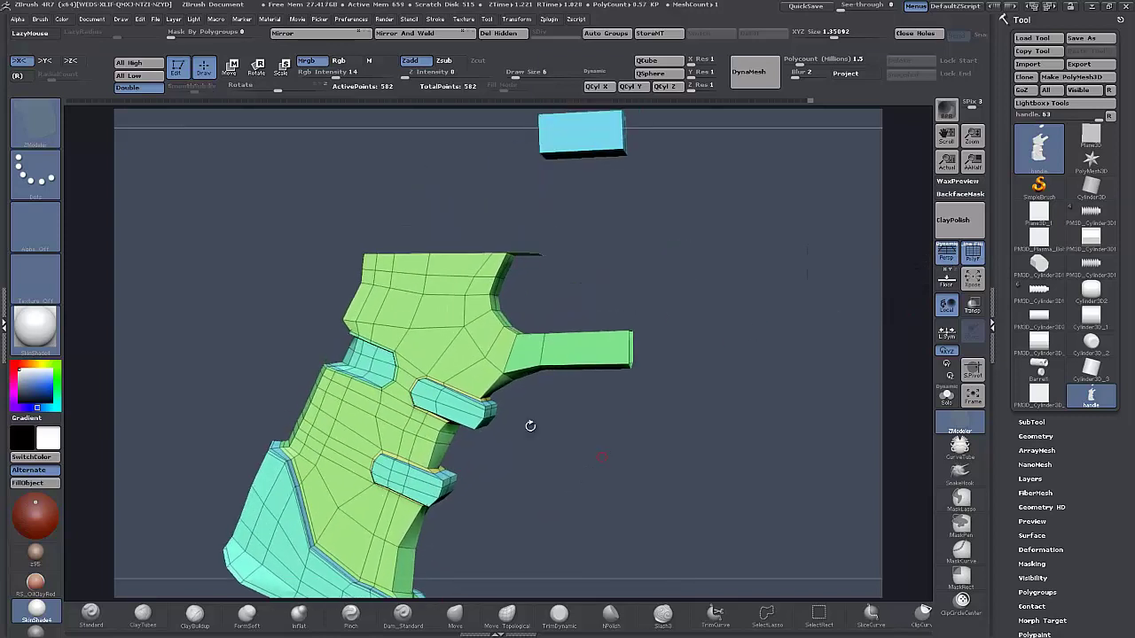
Switch the edge action to Insert and add edge loops around the grip's upper section and along the back recess rim.
key("space")
left_click(465, 317)
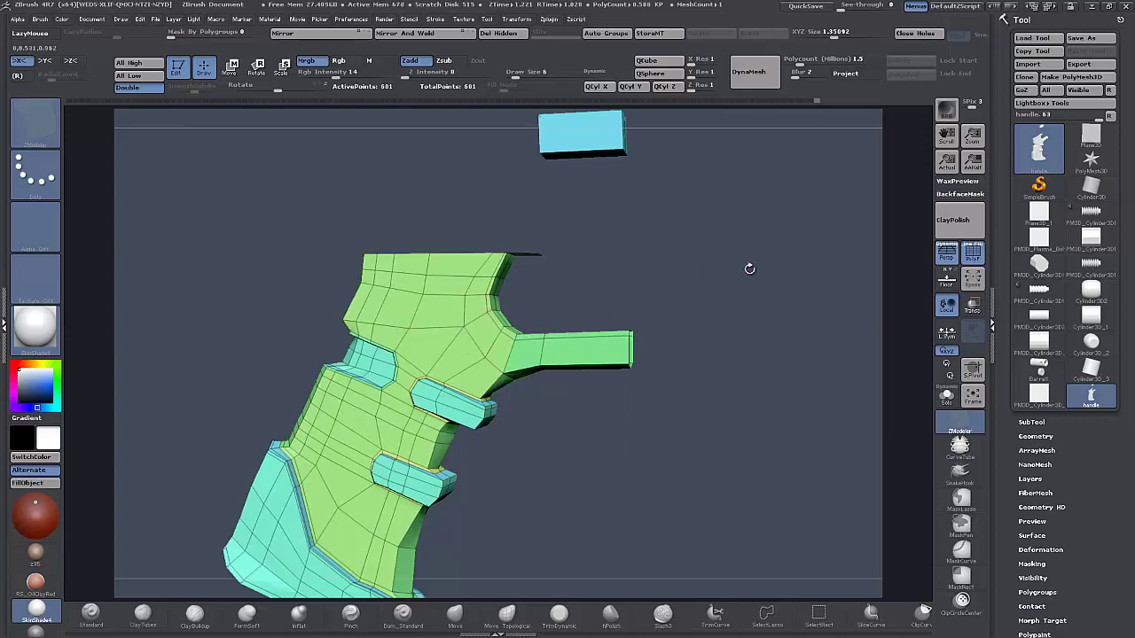
left_click_drag(749, 269, 657, 299)
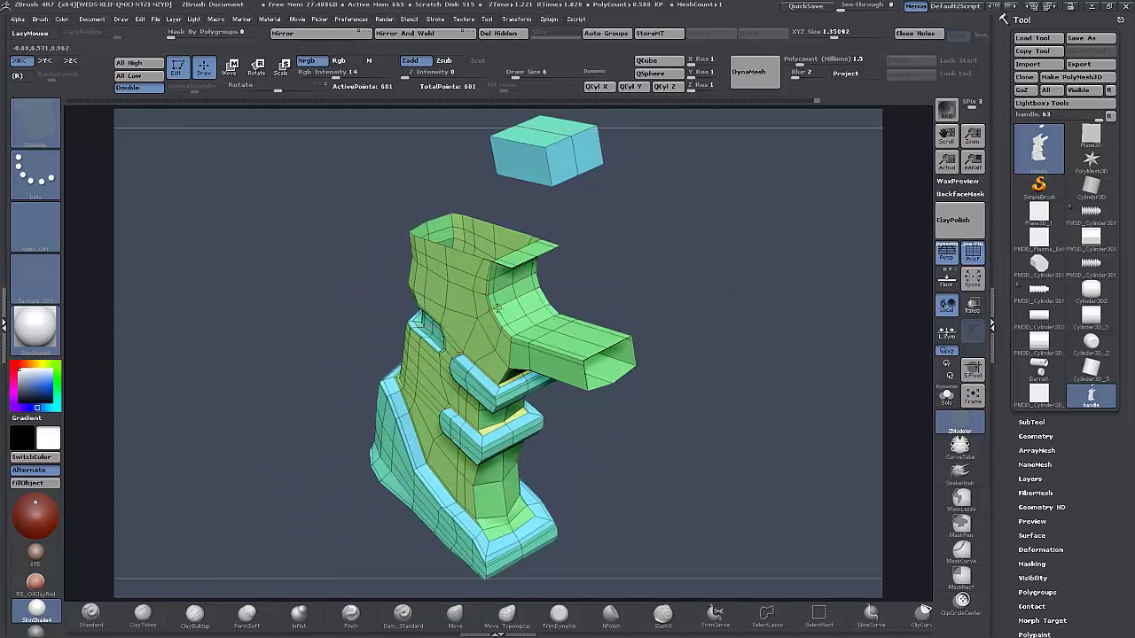
left_click_drag(209, 367, 287, 333)
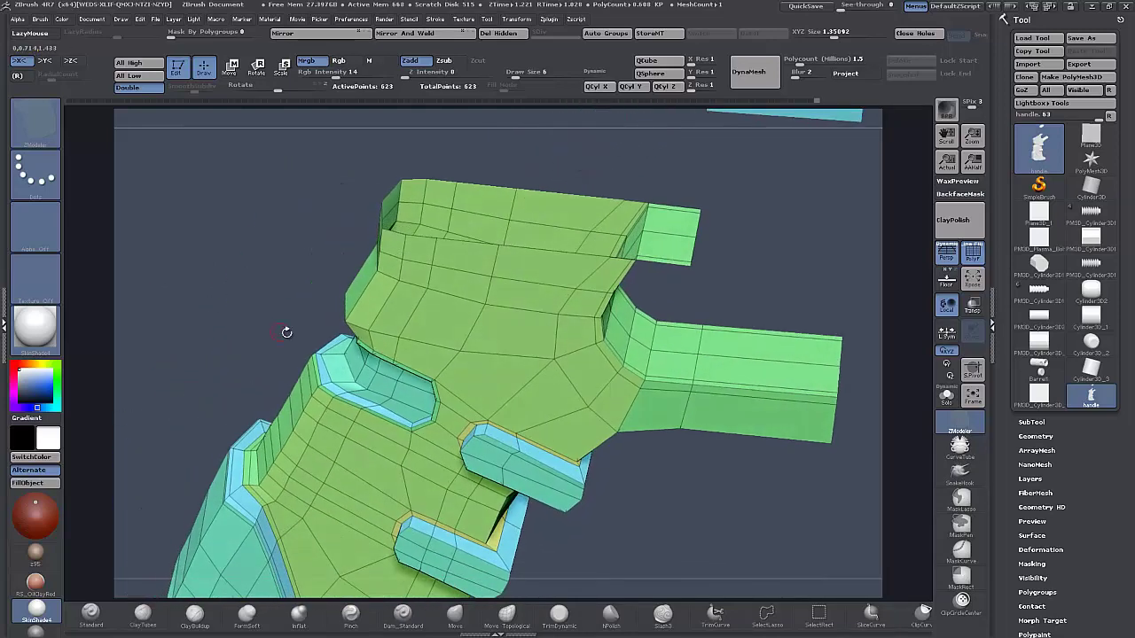
left_click(328, 354)
key("ctrl+z")
Set the polygon action to Inset with the Polygroup Island target and Inset Region, and inset the back recess's floor slightly.
left_click_drag(188, 331, 216, 350)
left_click_drag(206, 302, 203, 351, "alt")
left_click_drag(202, 279, 222, 288)
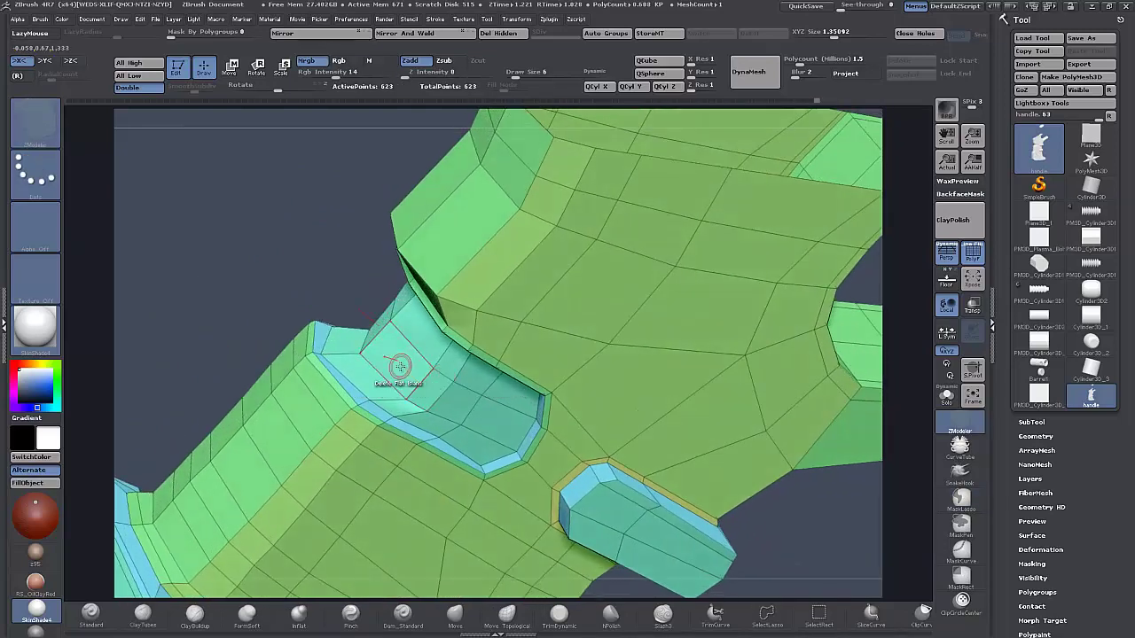
key("space")
left_click(373, 236)
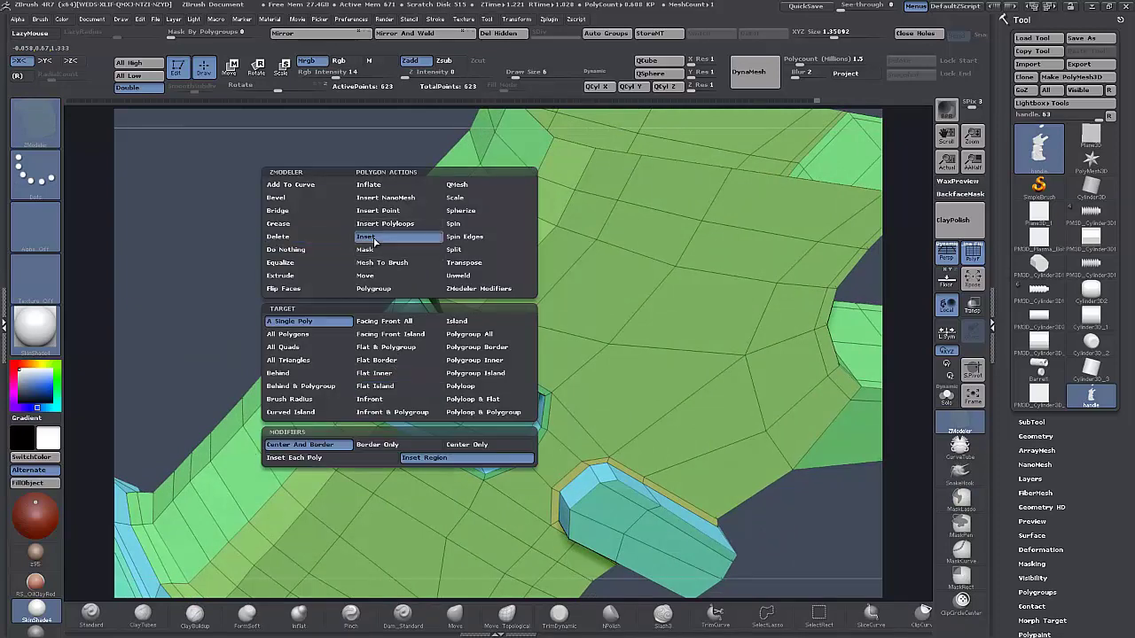
left_click(475, 375)
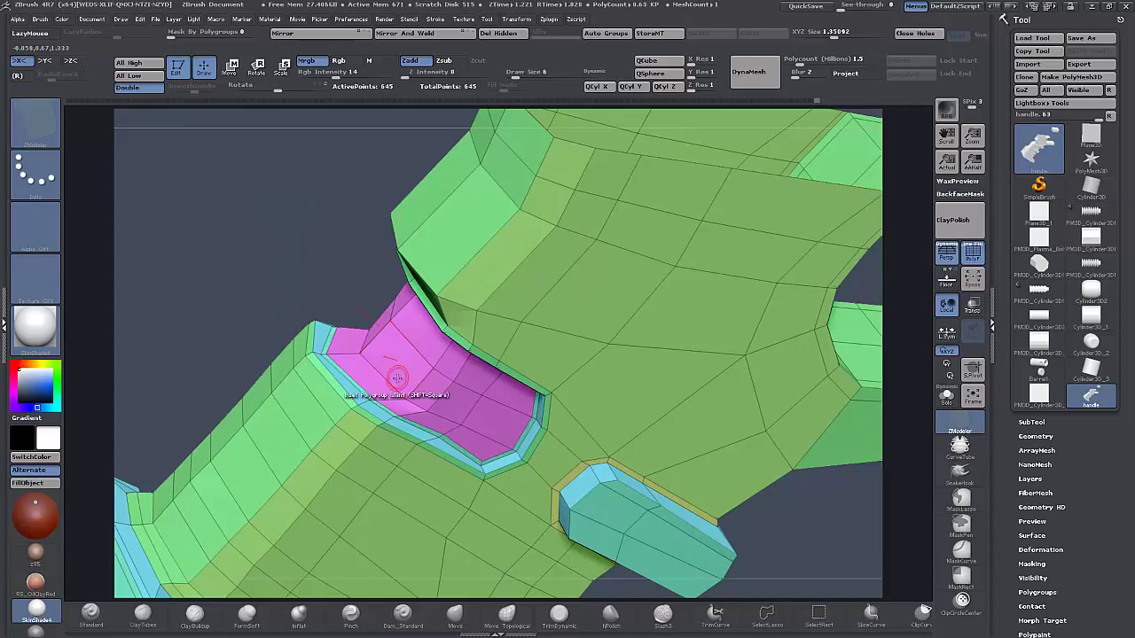
Preview the inset recess smoothed, then insert a tight edge loop around its outer rim on the low-poly mesh.
key("d")
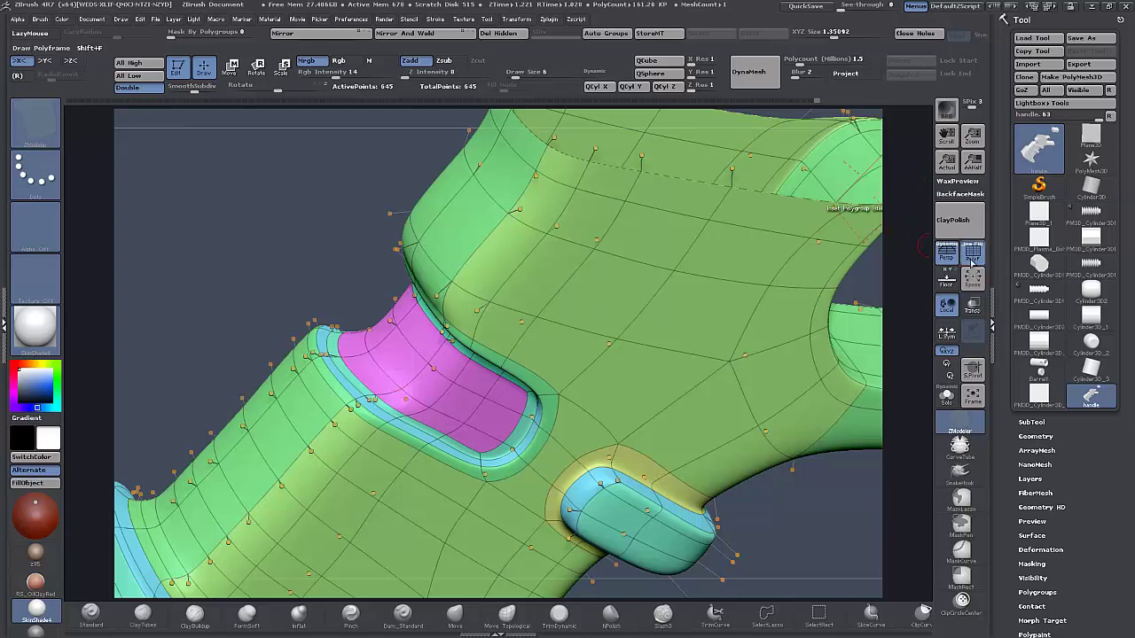
left_click(972, 257)
left_click(973, 257)
key("shift+d")
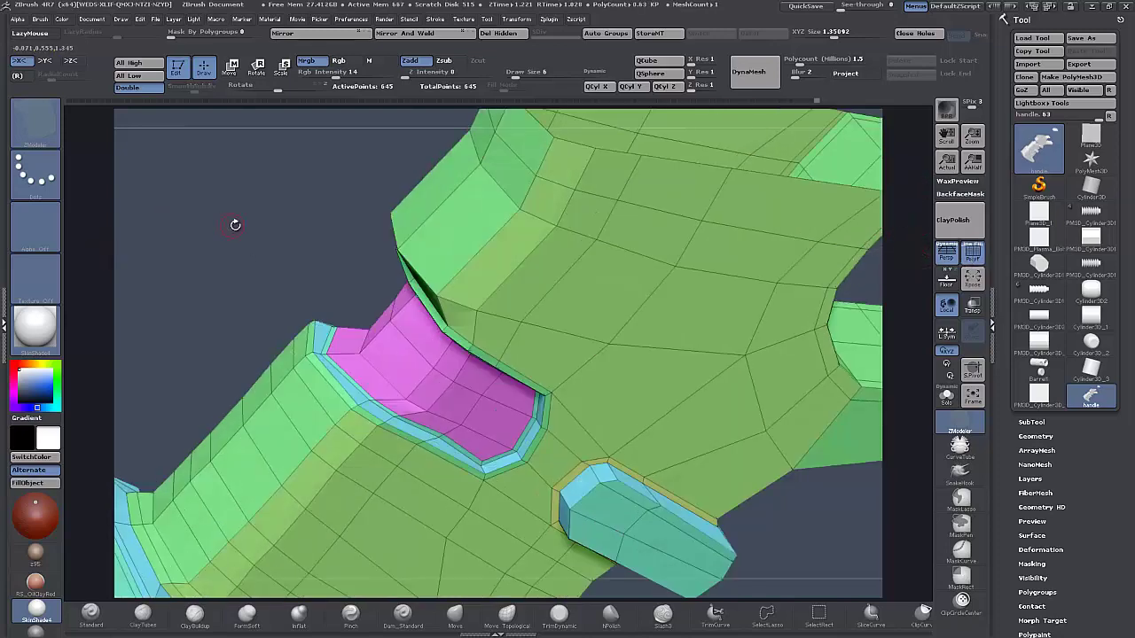
left_click_drag(258, 254, 266, 307)
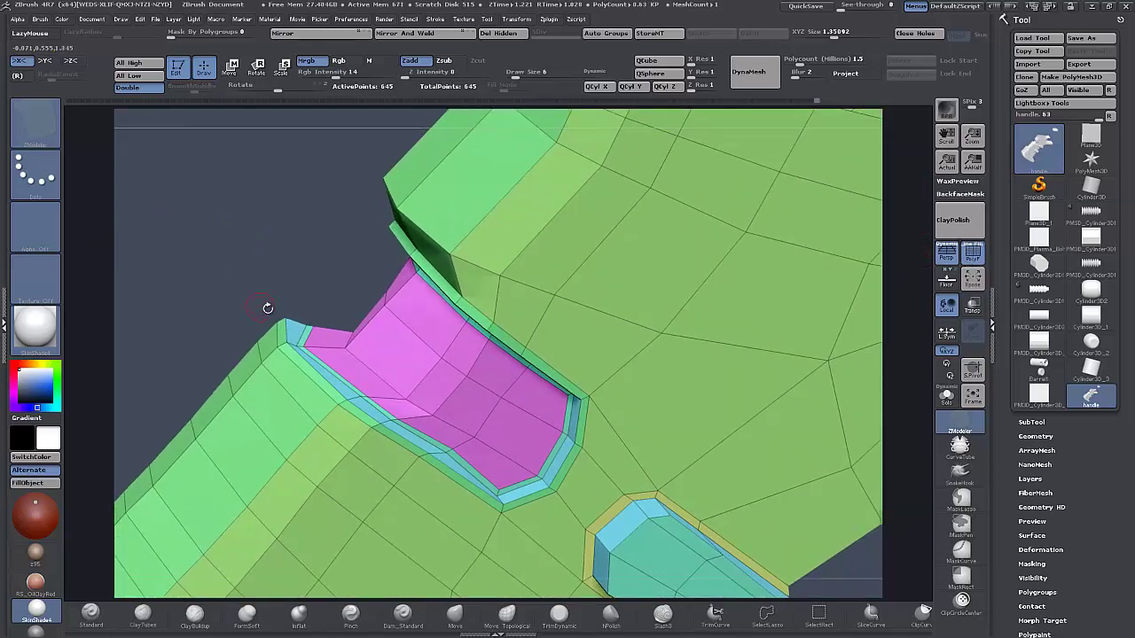
left_click(342, 401)
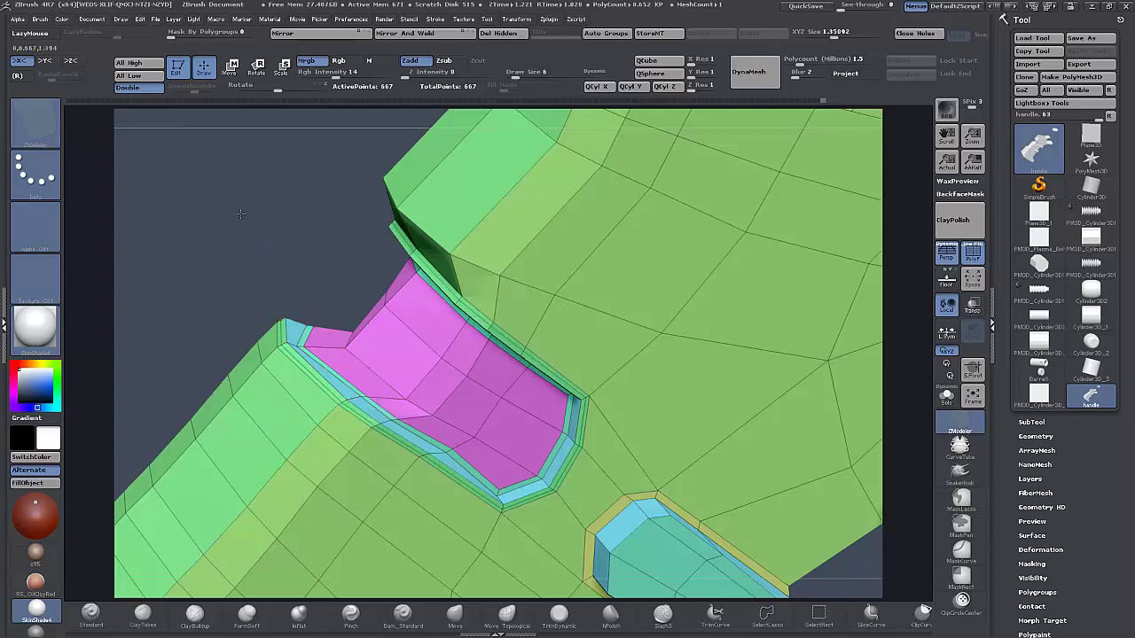
Preview the grip and recess smoothed without wireframe, then return to the low-poly wireframe mesh.
left_click_drag(241, 214, 904, 280)
key("d")
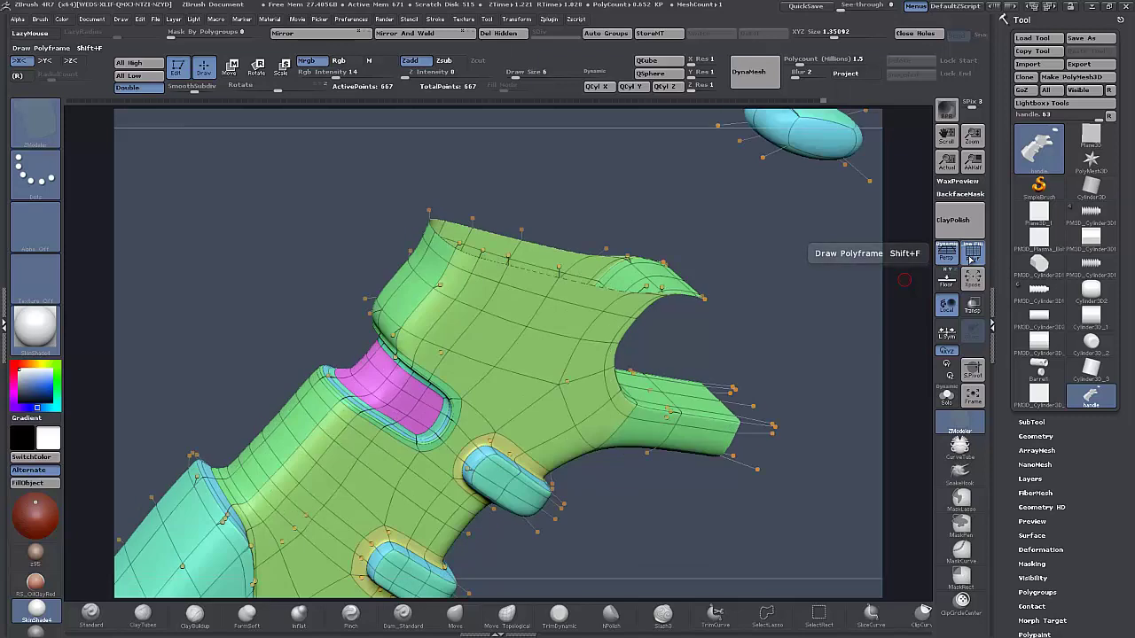
left_click(972, 256)
left_click_drag(715, 541, 716, 401)
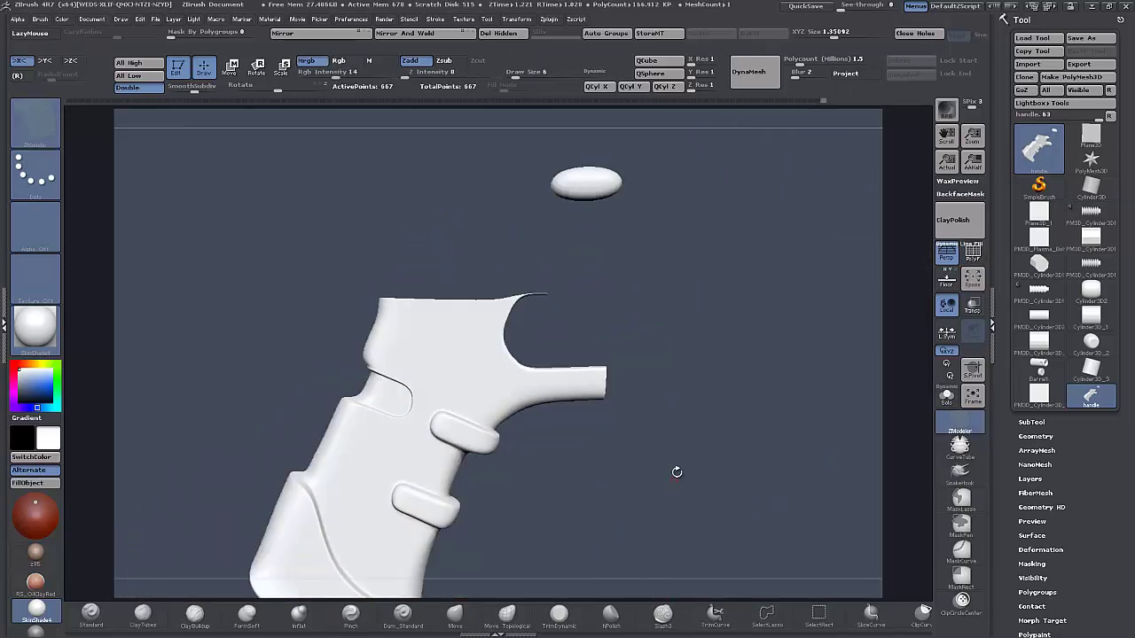
left_click_drag(676, 471, 674, 550, "alt")
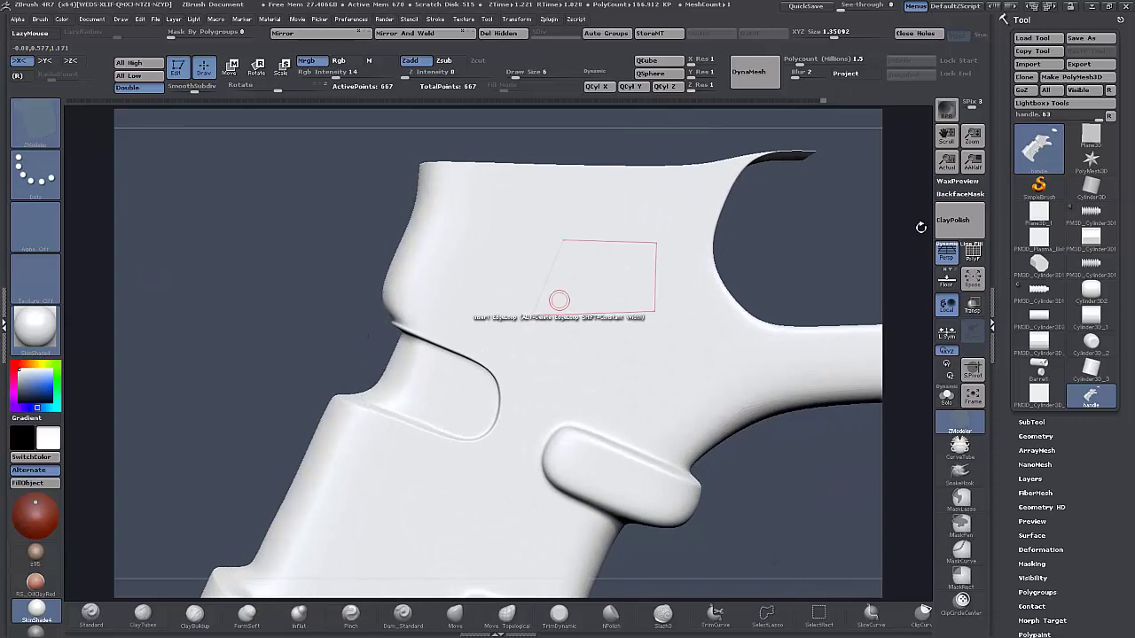
left_click(972, 254)
key("shift+d")
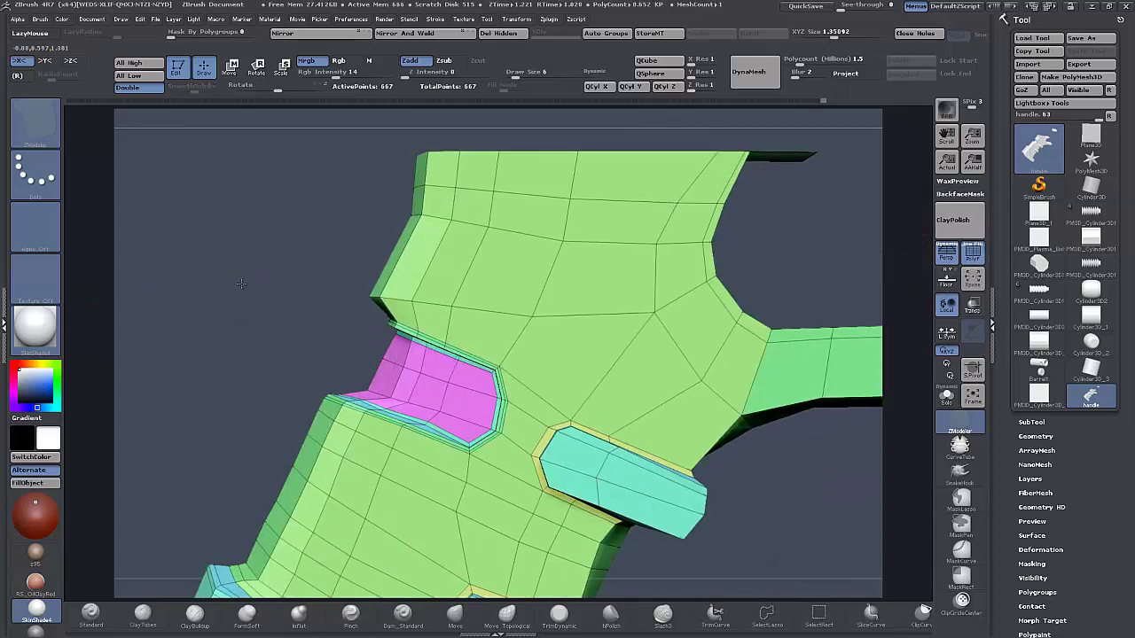
Set the point action to Move and reposition the points along the recess's lower rim and inner corner to even it out.
left_click_drag(242, 284, 232, 332, "alt")
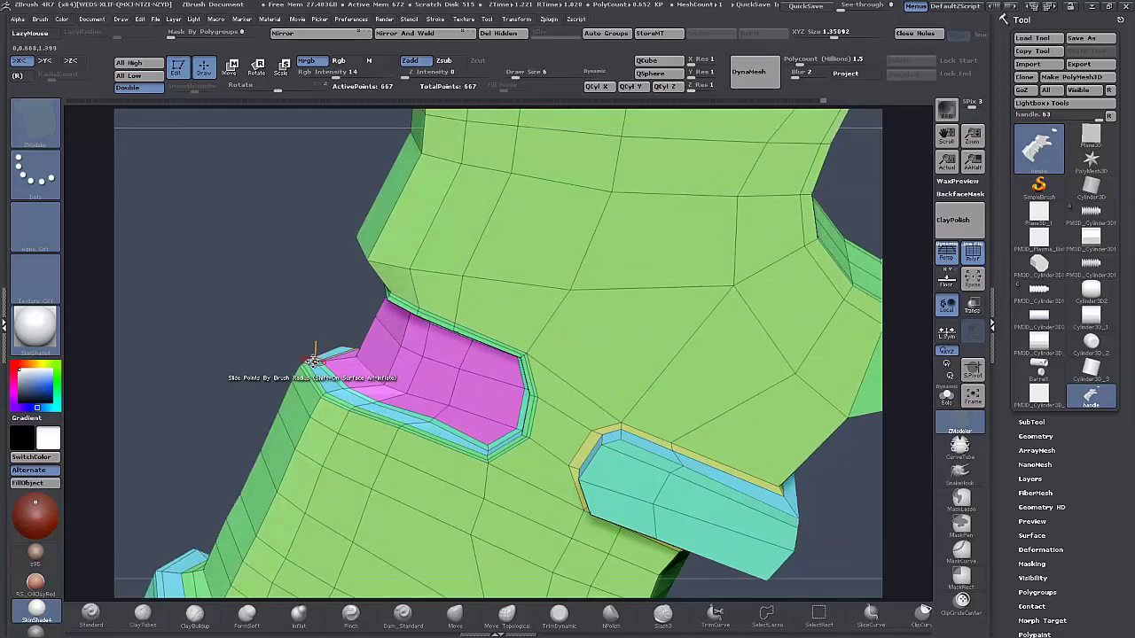
key("space")
right_click(269, 321)
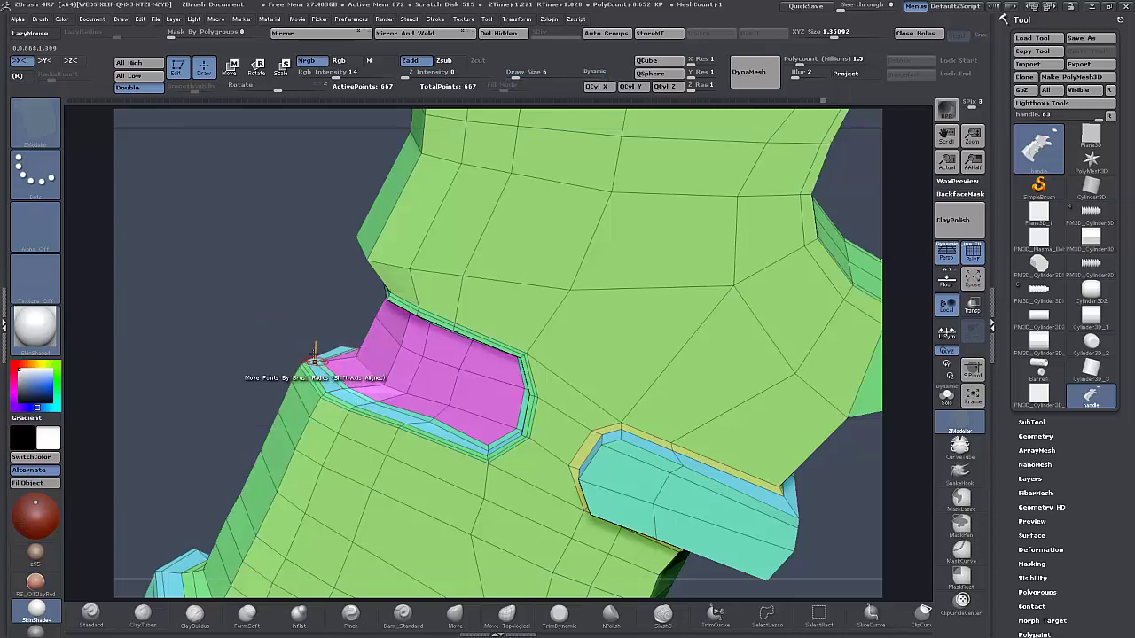
left_click_drag(286, 308, 288, 347, "alt")
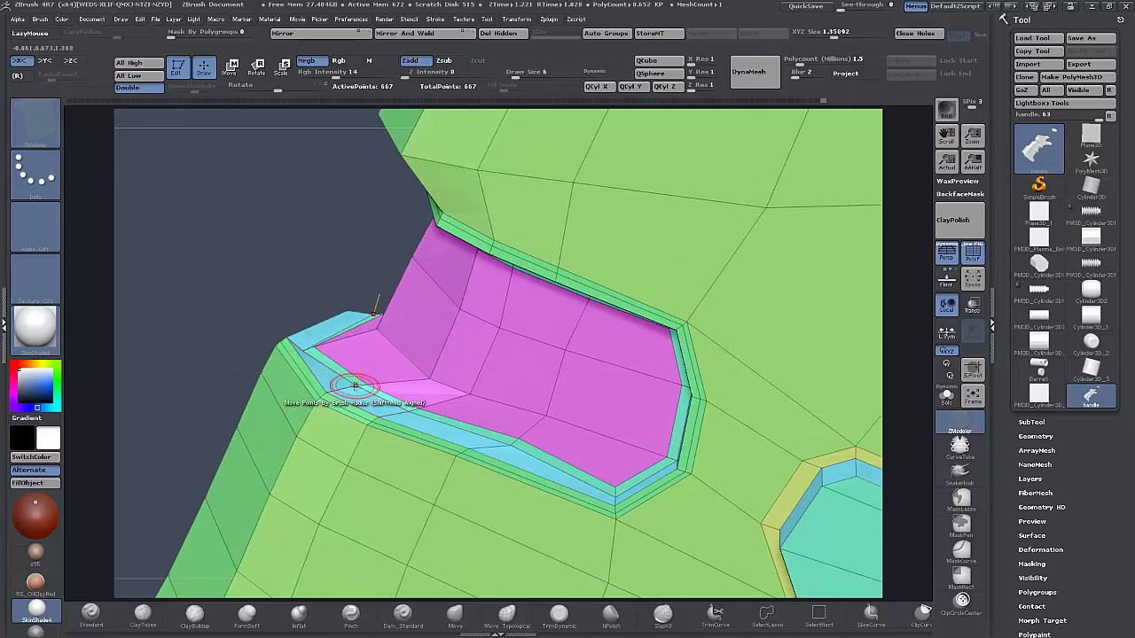
left_click_drag(200, 340, 182, 312)
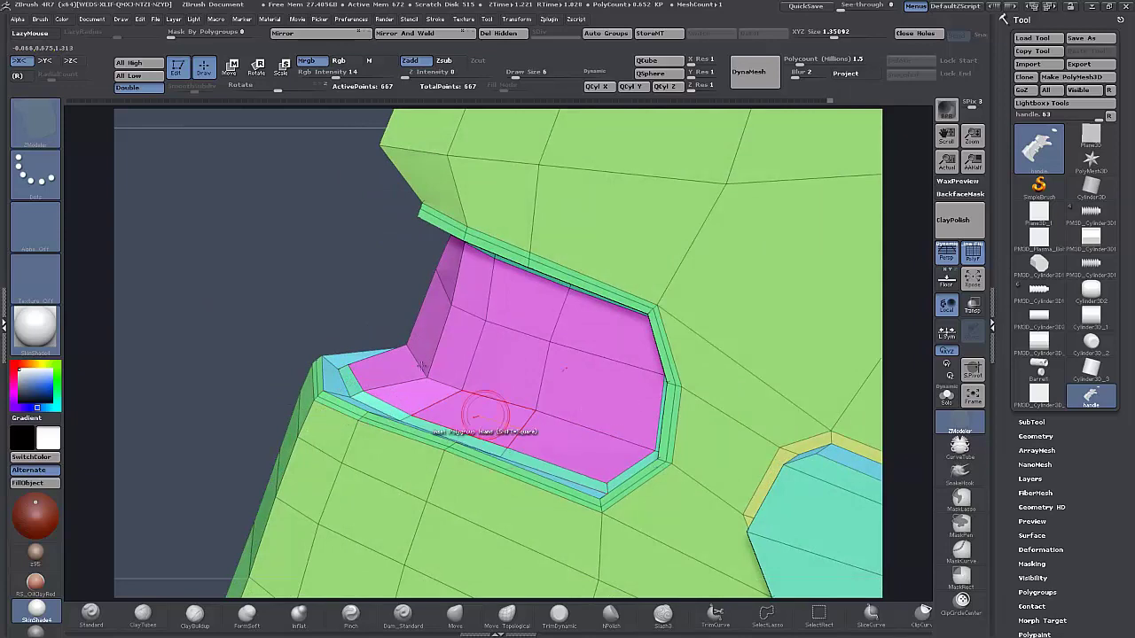
right_click_drag(480, 411, 325, 317)
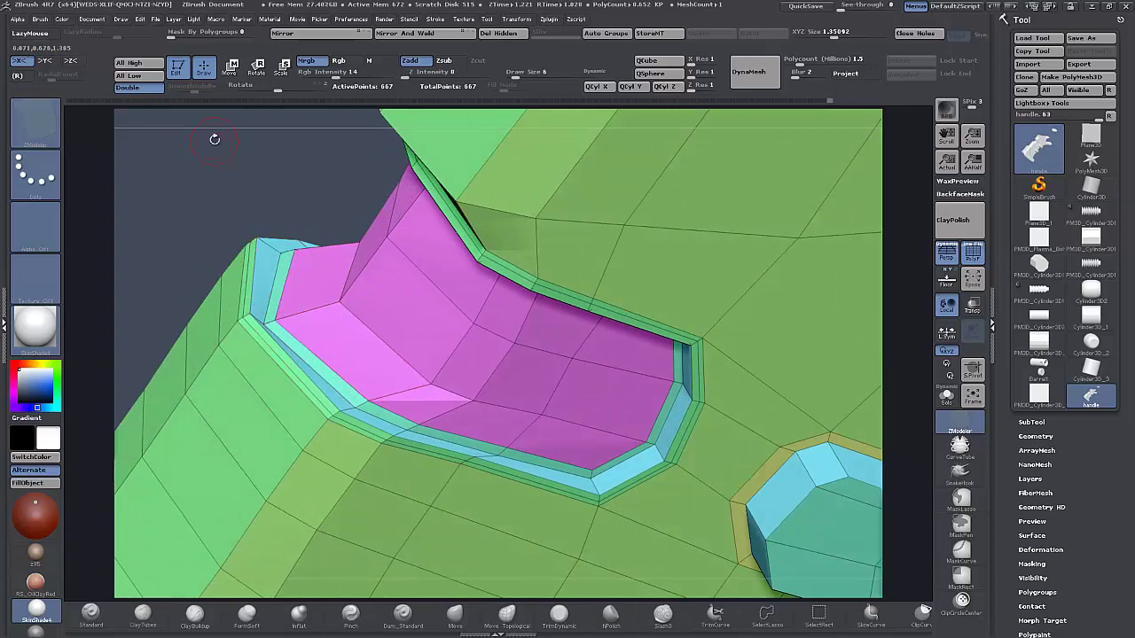
right_click_drag(216, 204, 276, 139)
mouse_move(293, 251)
right_mouse_down()
mouse_move(287, 271)
mouse_move(281, 238)
right_mouse_up()
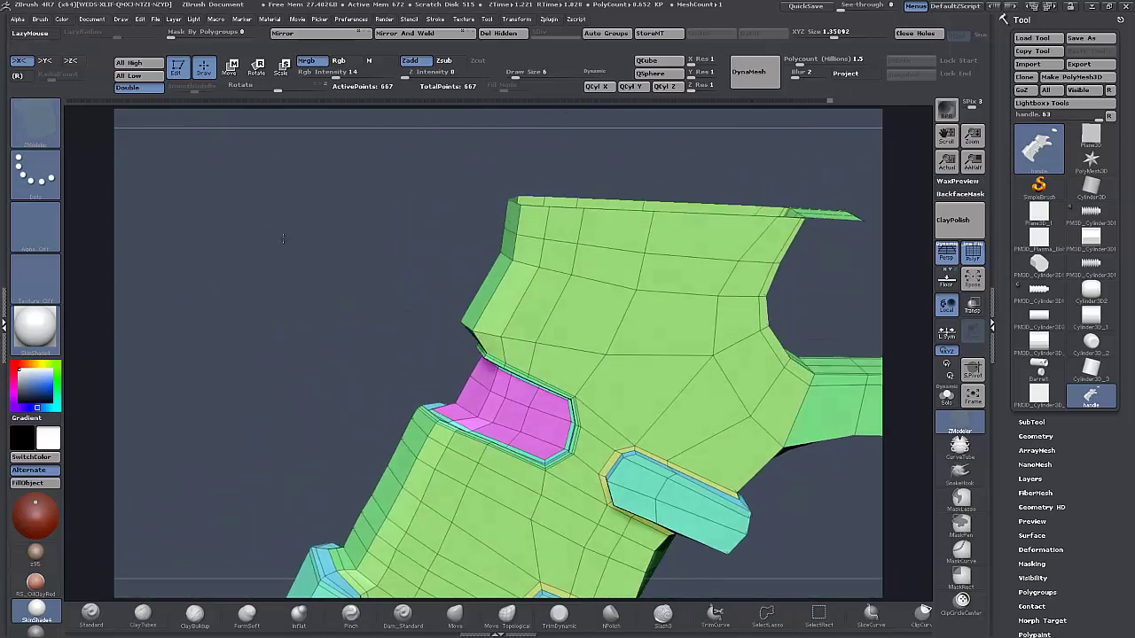
Examine the smoothed grip without wireframe from the side and around the trigger guard opening.
left_click(946, 251)
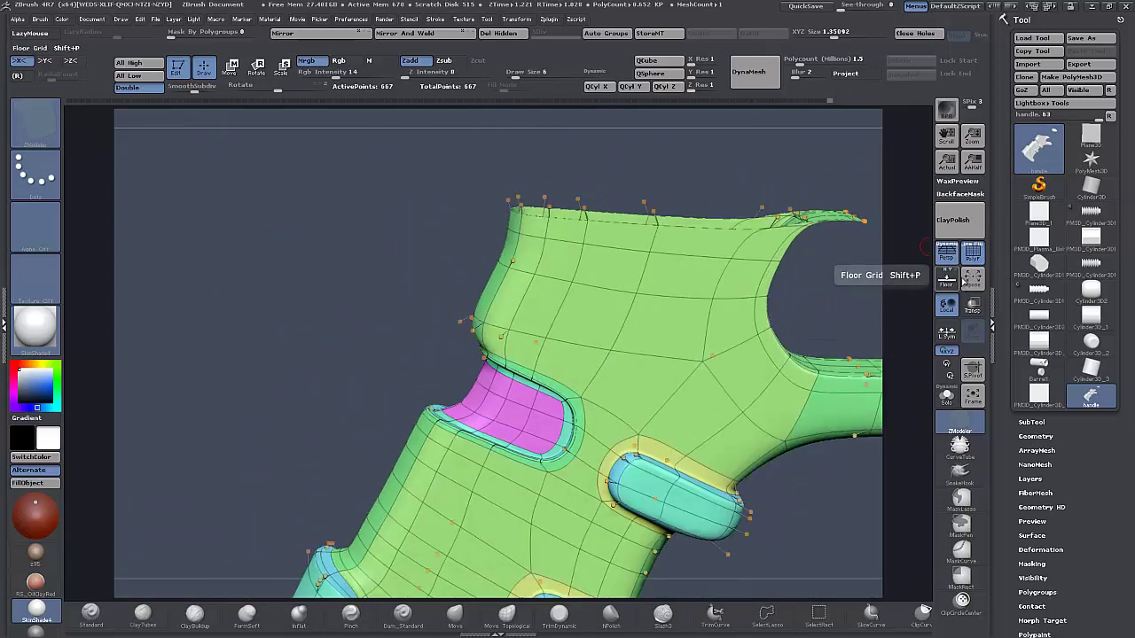
left_click(973, 252)
right_click_drag(285, 302, 258, 177)
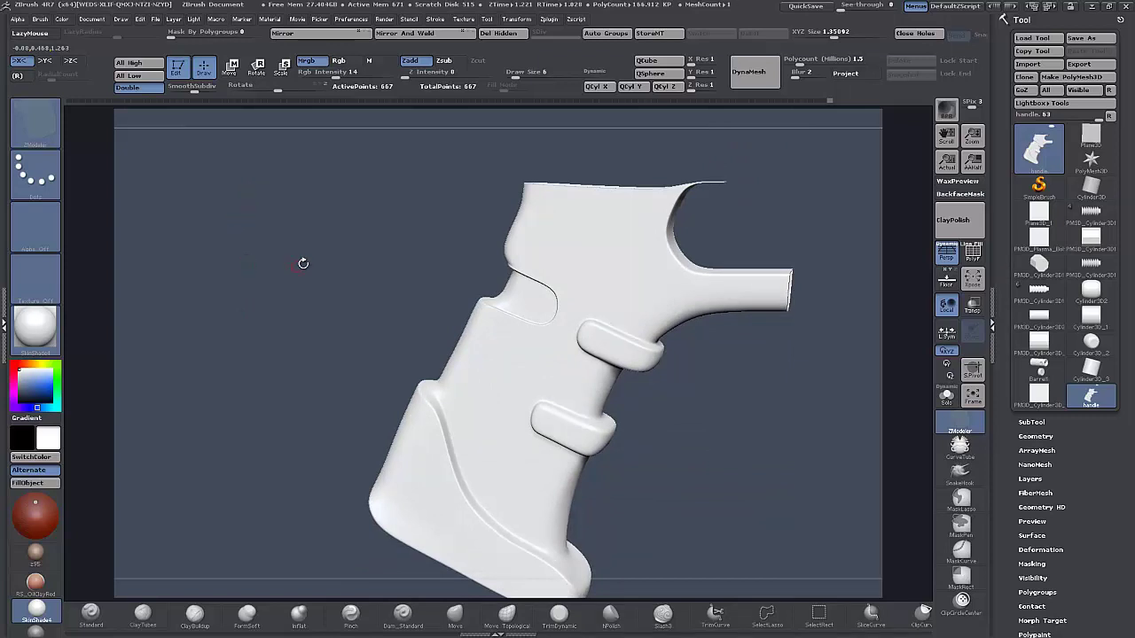
right_click_drag(304, 264, 220, 374)
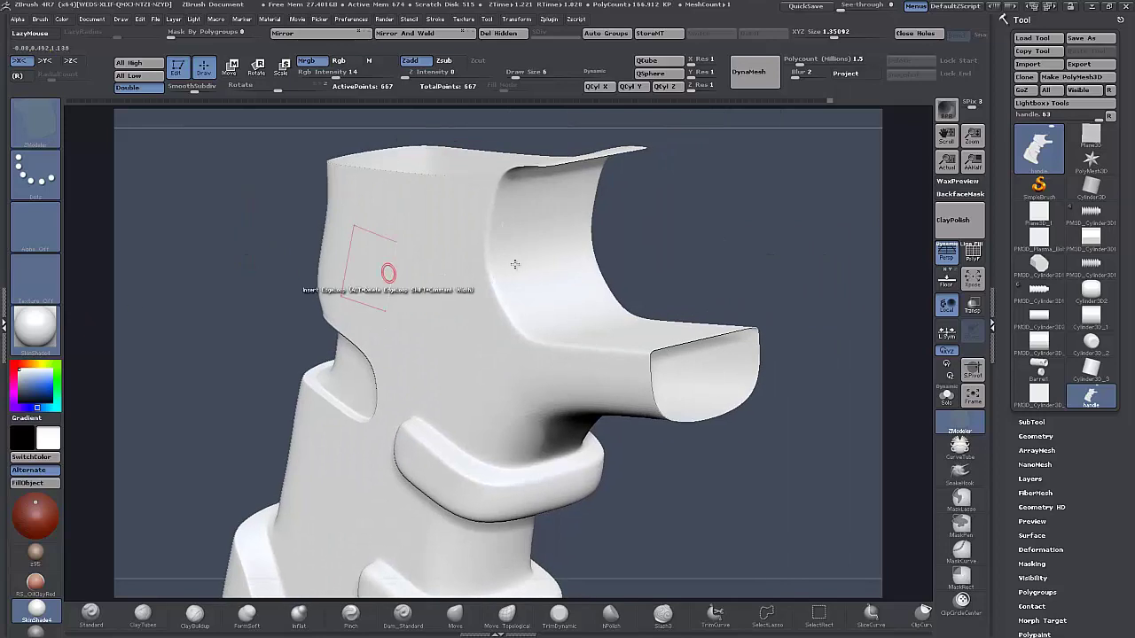
Return to the low-poly wireframe mesh and mark the curved inner faces of the grip's front cutout.
left_click(974, 253)
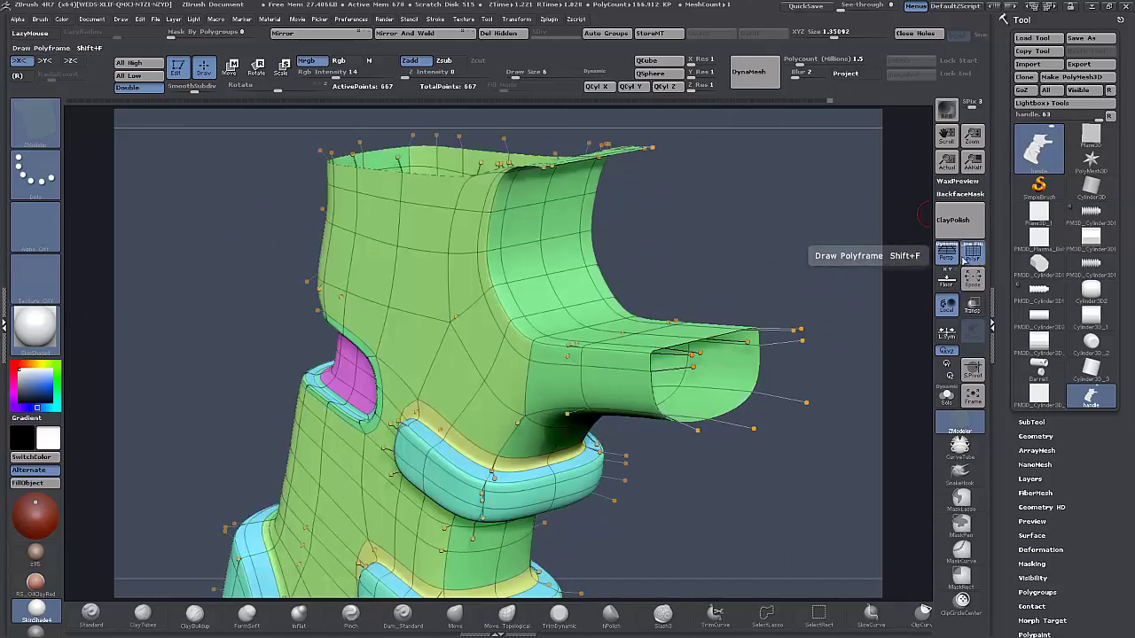
key("shift+d")
right_click_drag(725, 254, 684, 278)
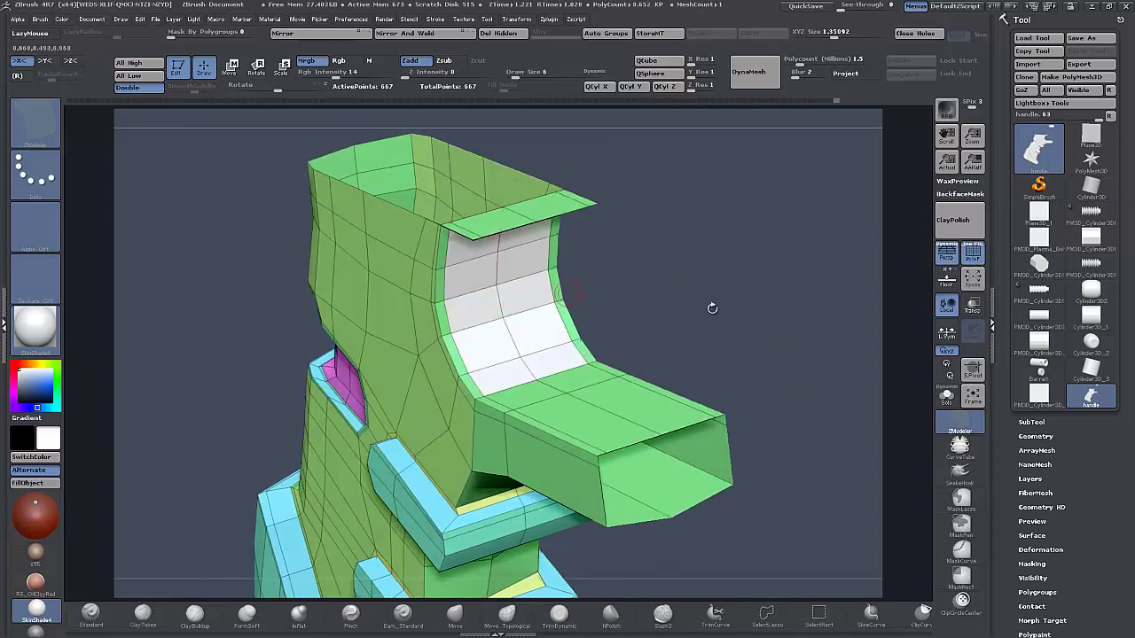
right_click_drag(712, 306, 758, 250)
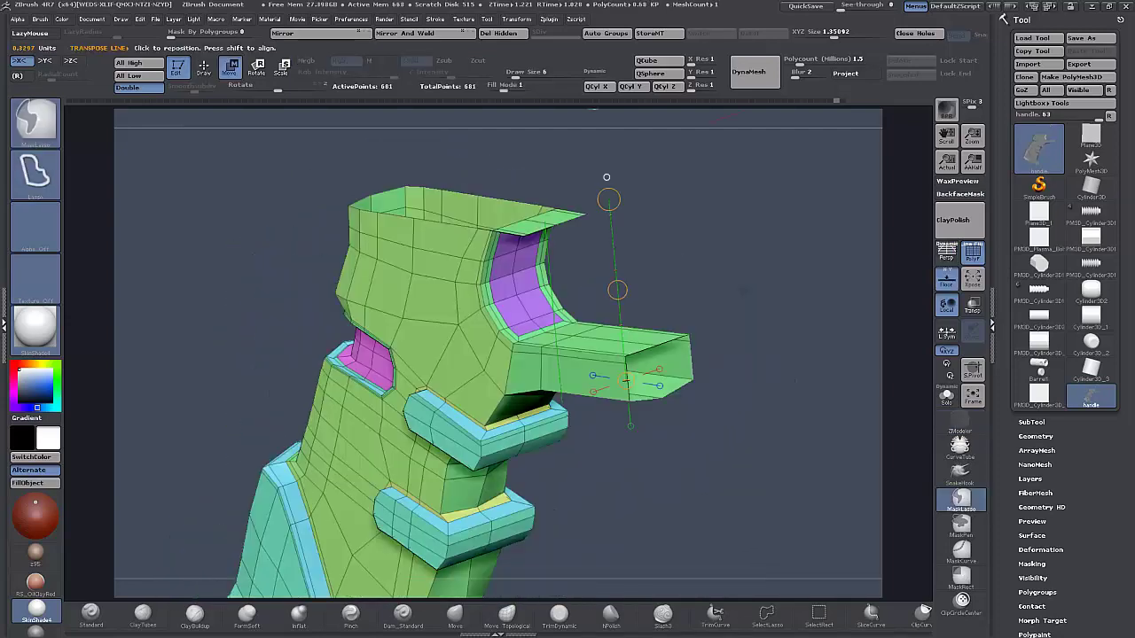
Undo the last inset of the cutout's curved faces and return to draw mode.
key("ctrl+z")
left_click(543, 335)
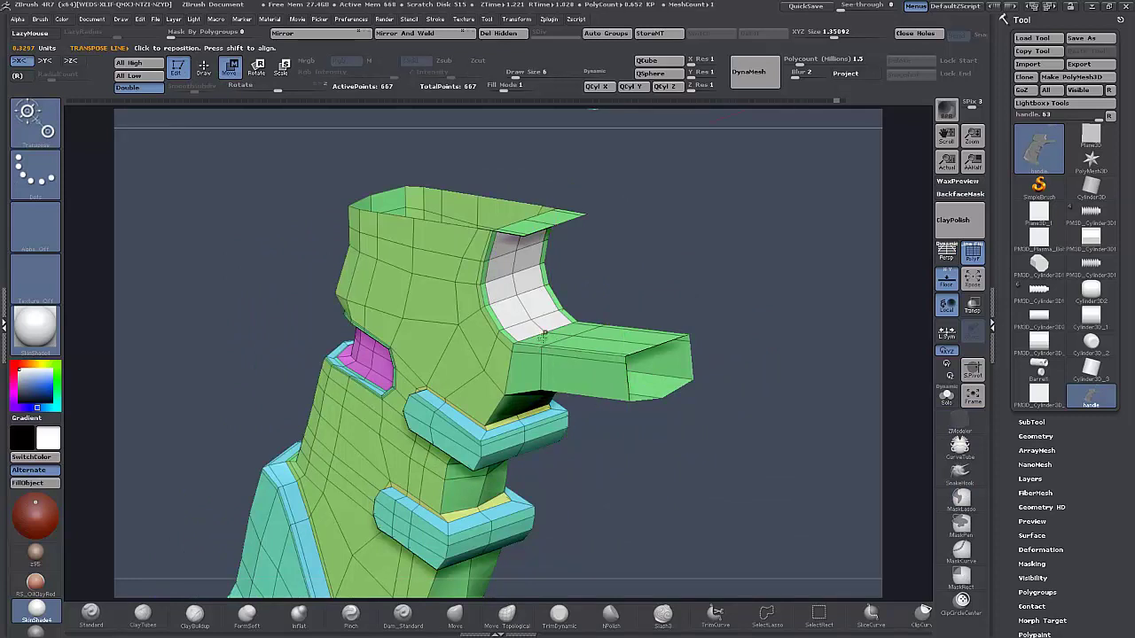
right_click_drag(542, 337, 559, 332, "alt")
key("ctrl+z")
left_click(204, 71)
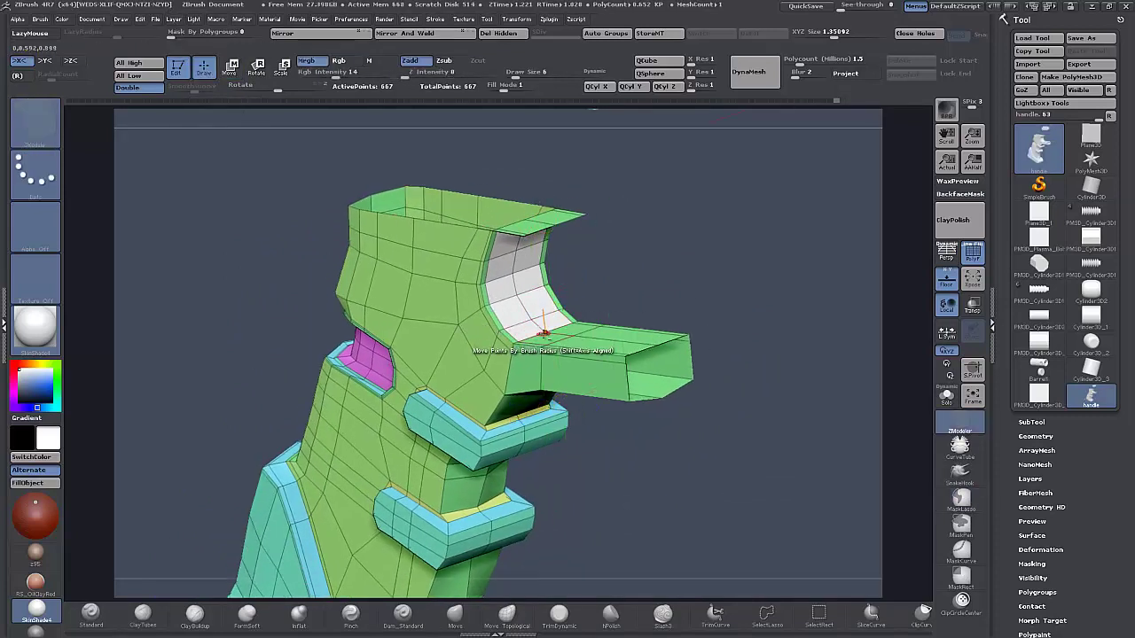
Set the polygon action to Inset with the Polygroup Island target and inset the cutout's curved faces twice.
right_click_drag(562, 329, 497, 292, "ctrl")
key("space")
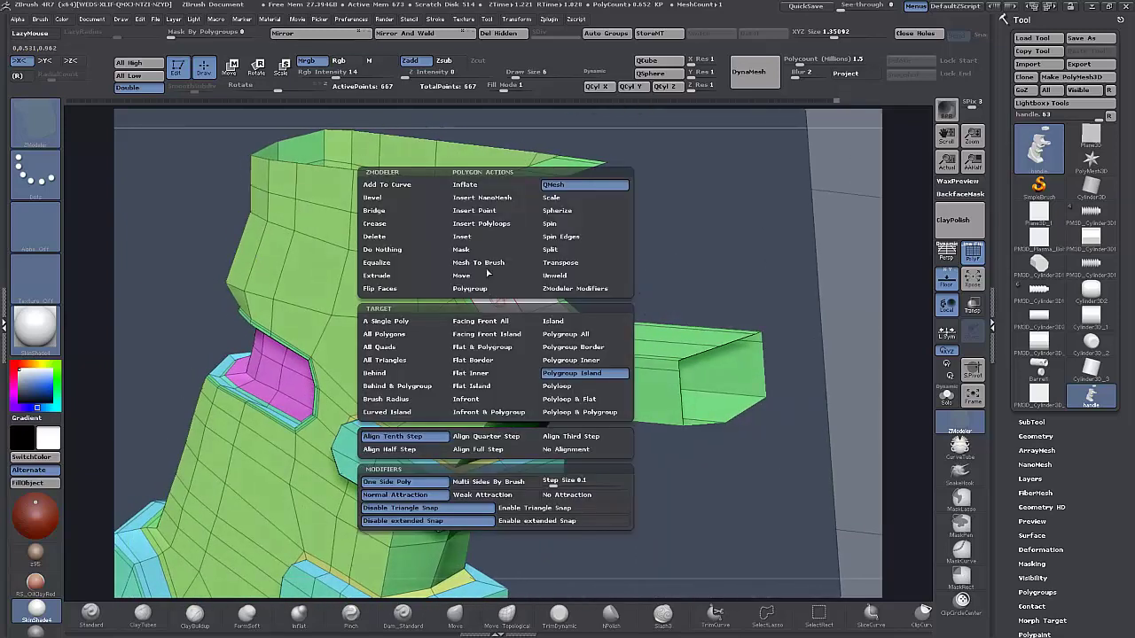
left_click(479, 237)
left_click(501, 305)
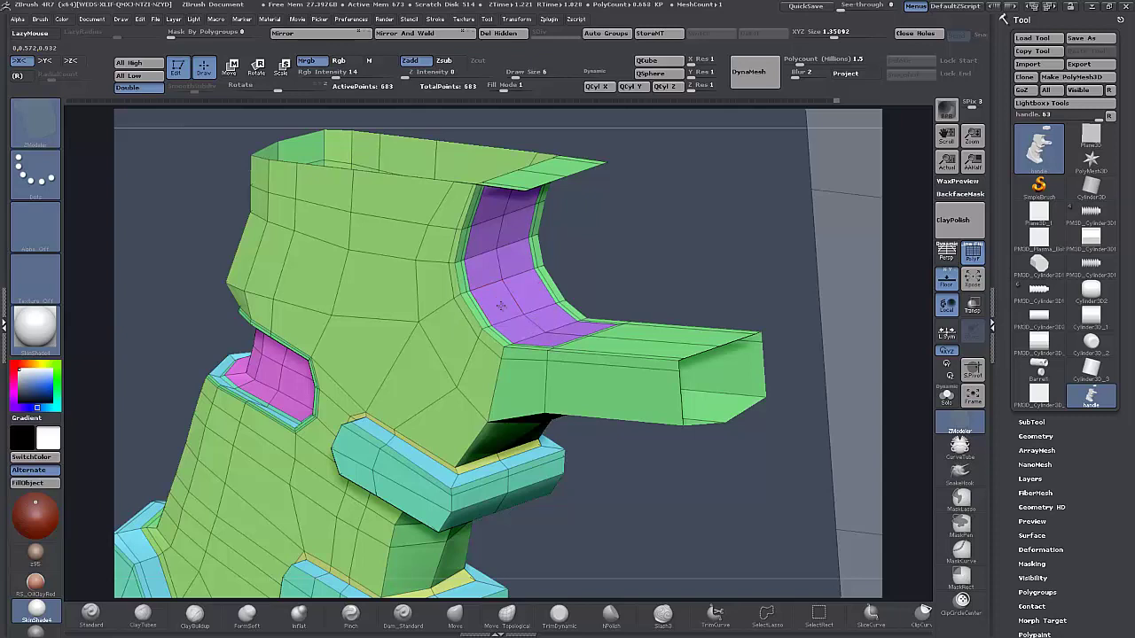
left_click(501, 304)
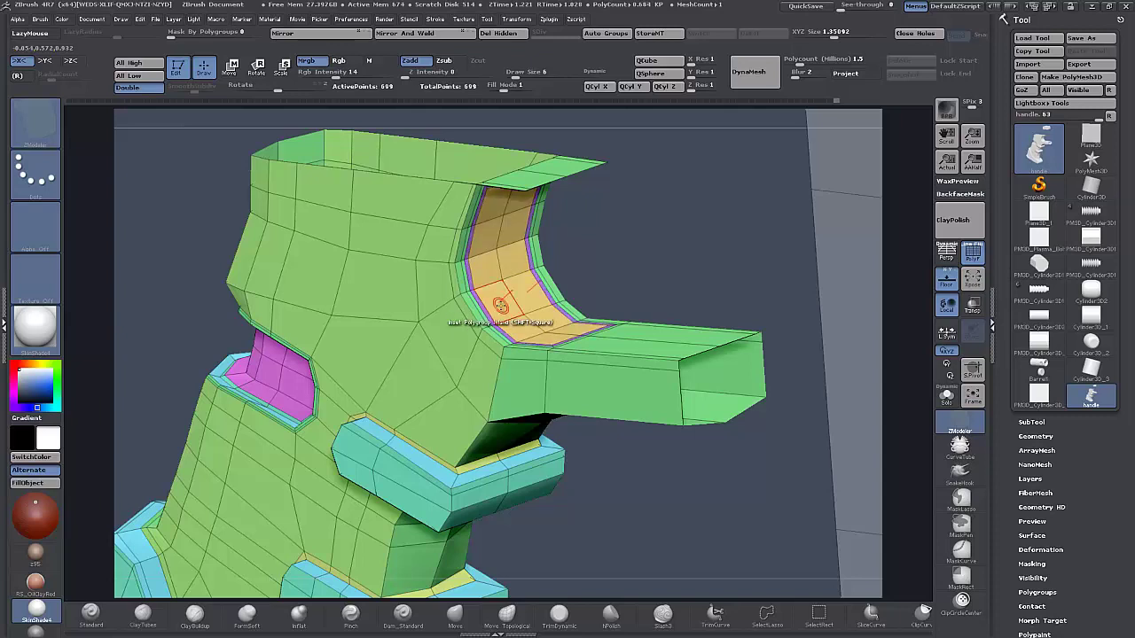
Apply QMesh to the inner curved faces as a Polygroup Island, and inset them once more.
key("space")
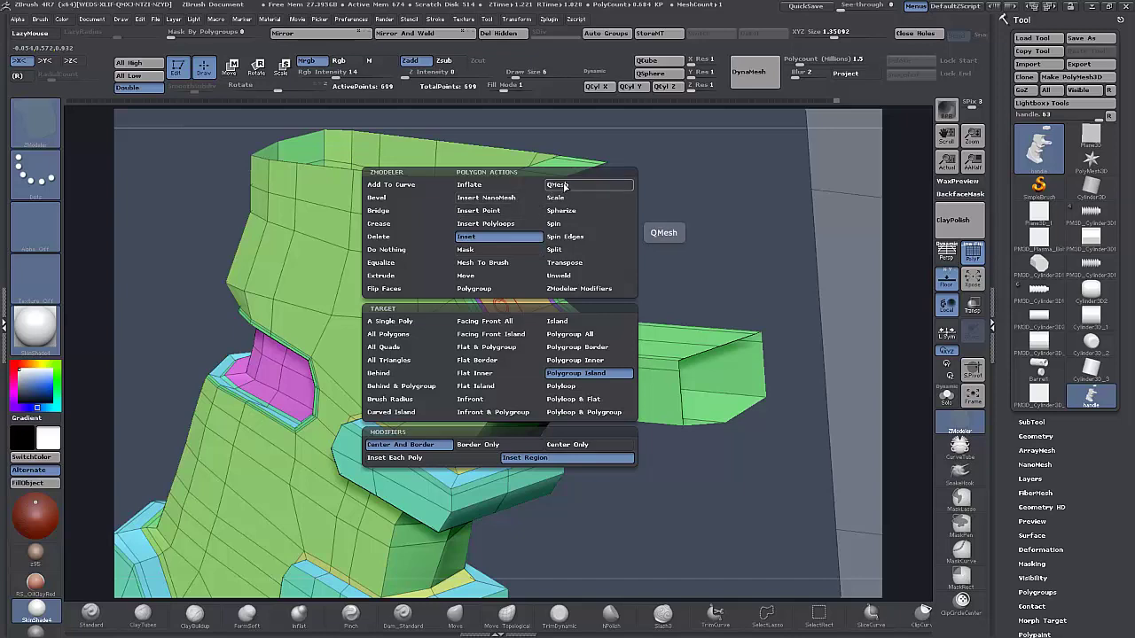
left_click(483, 236)
left_click(502, 301)
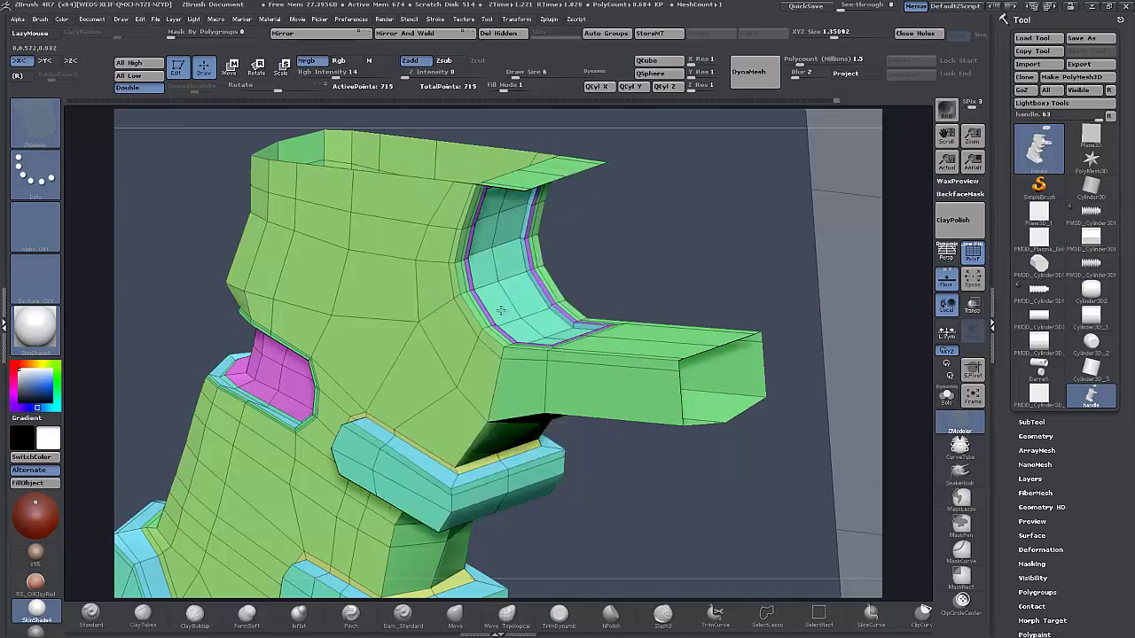
key("space")
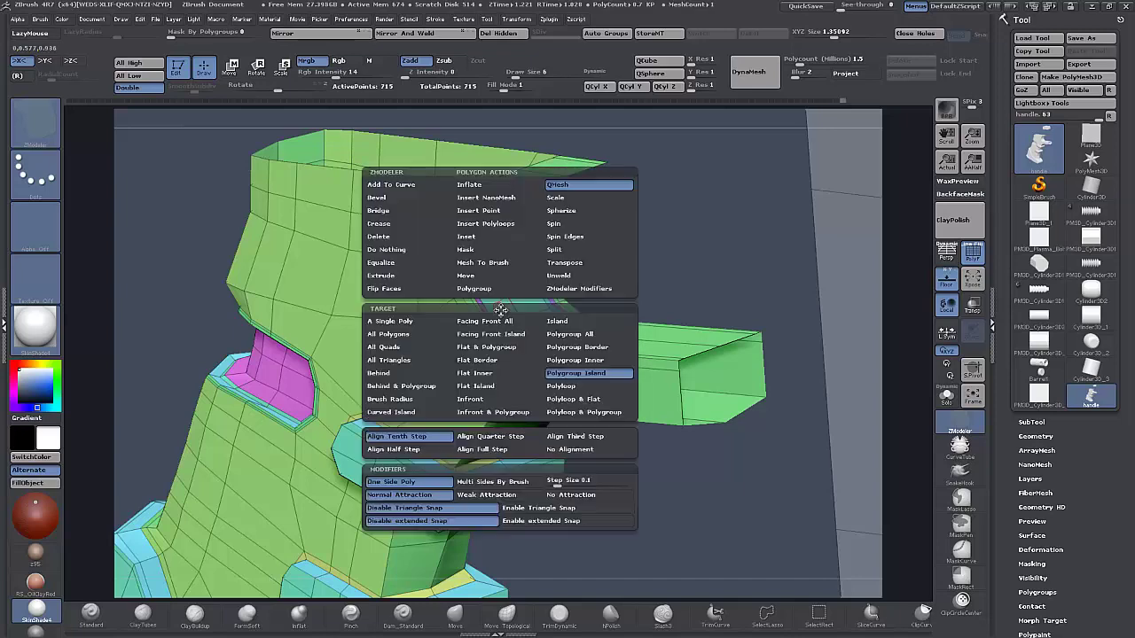
left_click(490, 225)
left_click(500, 299)
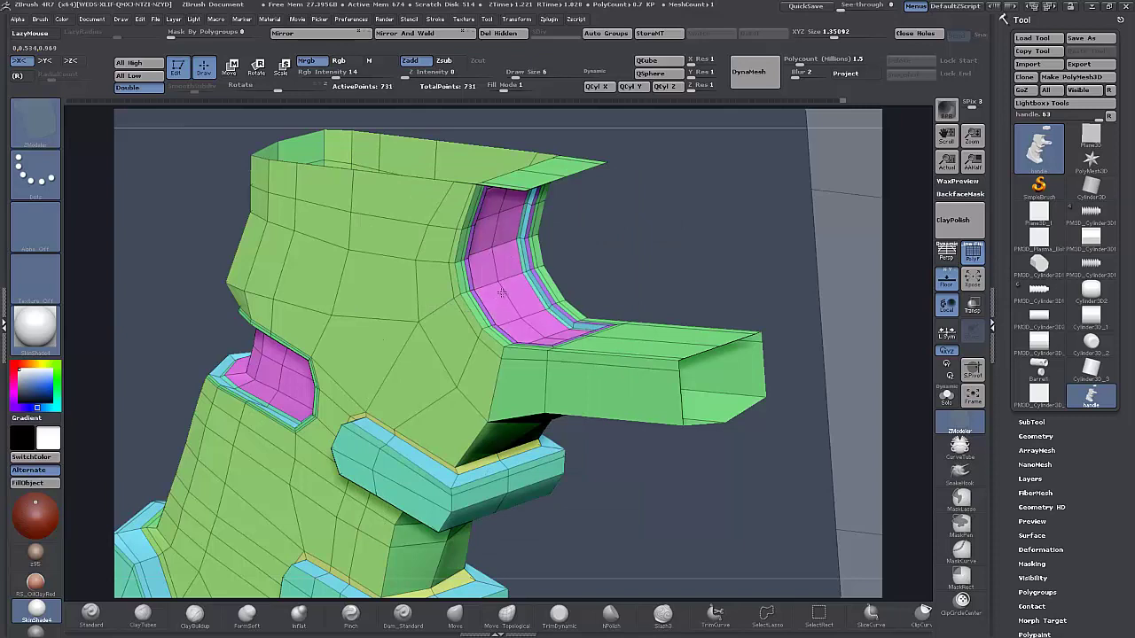
Extrude the inner curved faces outward with QMesh into a thick curved block and align to the side view.
key("space")
left_click(559, 183)
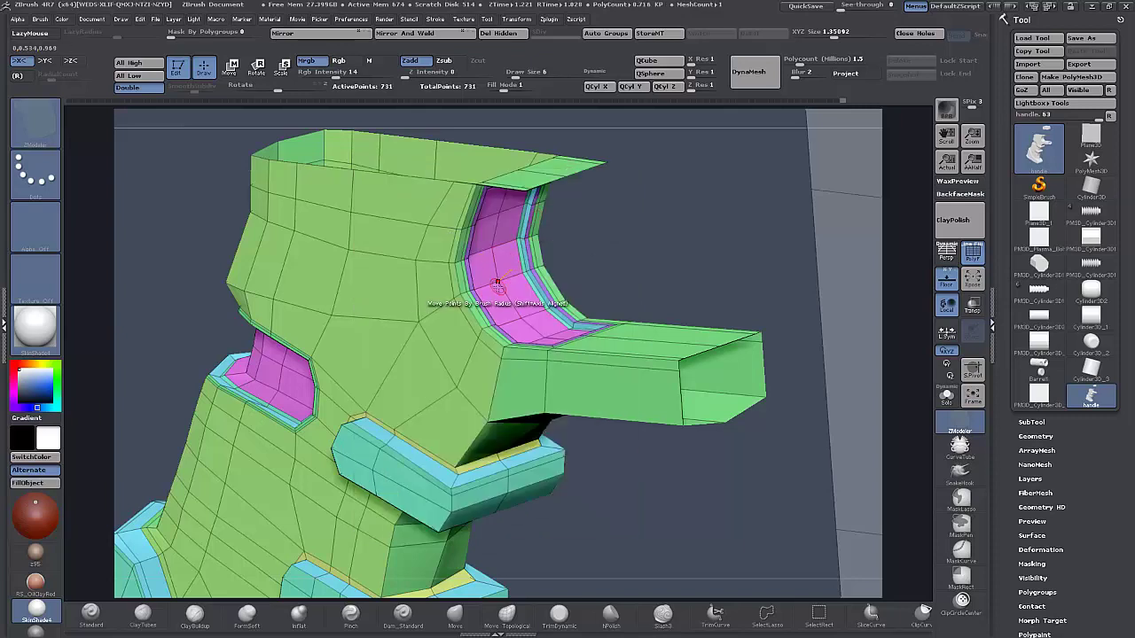
left_click_drag(496, 297, 541, 249)
left_click_drag(639, 232, 658, 220, "shift")
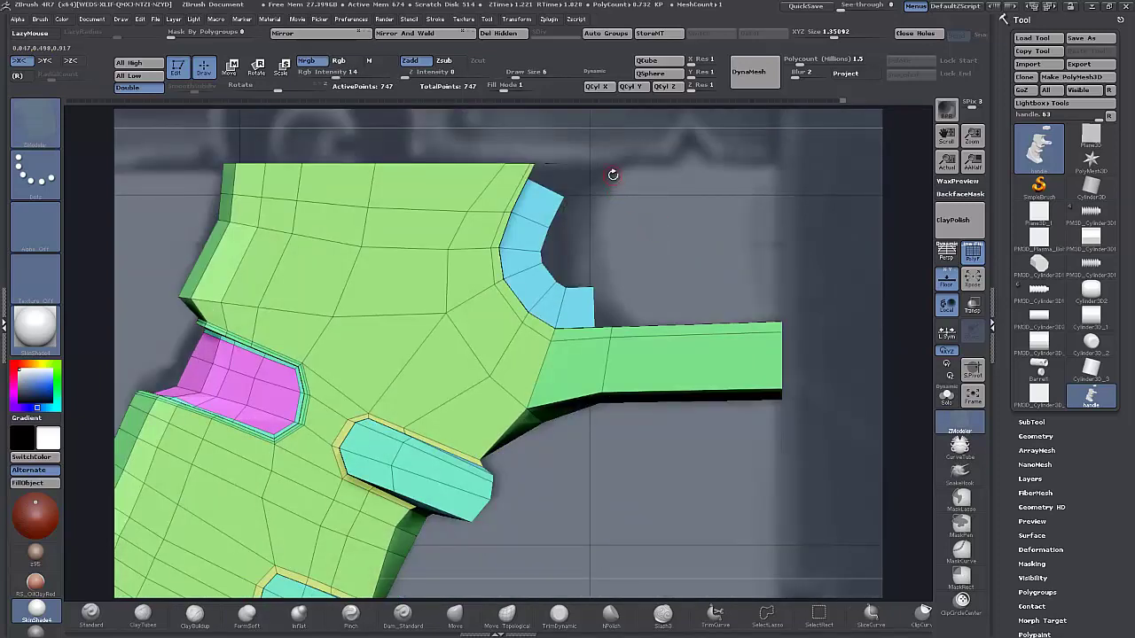
Isolate points on the curved block's outer edge with lasso masks and move them toward the reference outline.
mouse_move(613, 174)
left_mouse_down("ctrl")
mouse_move(567, 170)
mouse_move(541, 239)
mouse_move(594, 310)
mouse_move(689, 251)
mouse_move(650, 269)
mouse_move(669, 271)
mouse_move(679, 249)
mouse_move(689, 268)
mouse_move(618, 273)
mouse_move(640, 296)
mouse_move(640, 321)
left_mouse_up("ctrl")
left_click(689, 250, "ctrl")
left_click(231, 68)
left_click(647, 273, "ctrl")
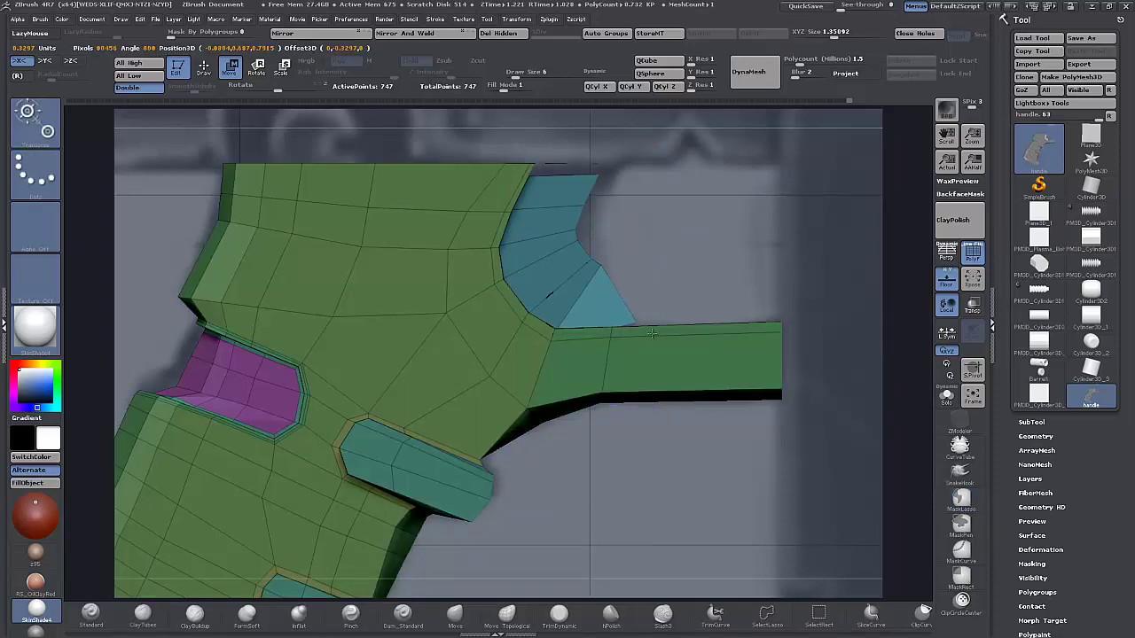
left_click_drag(697, 261, 686, 272, "ctrl")
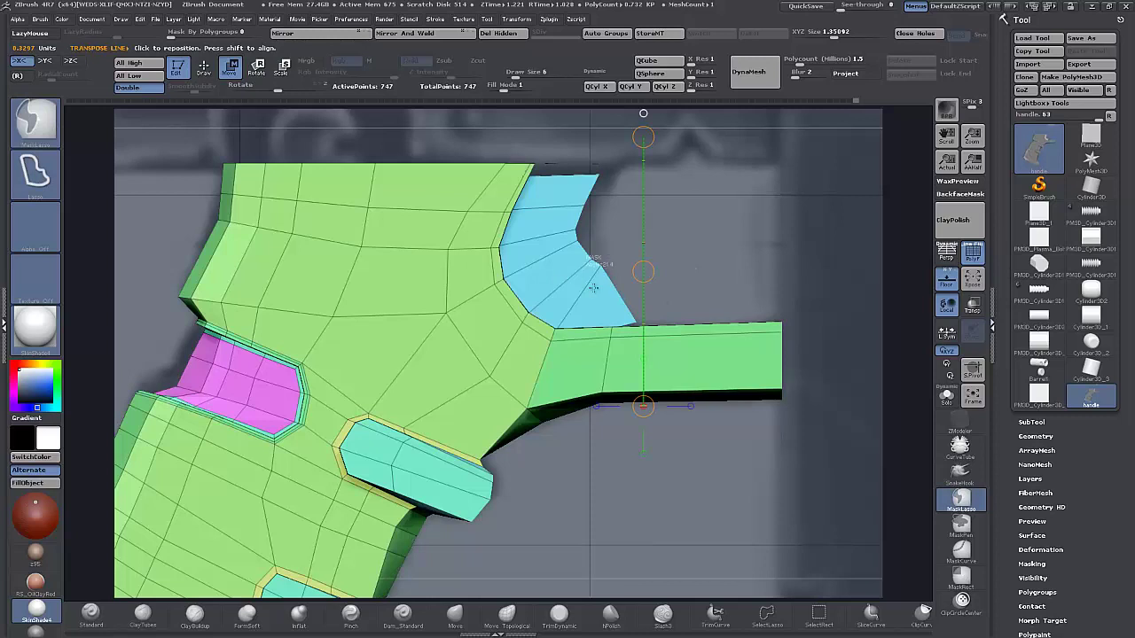
Mask and move the middle points of the block's outer edge to form an even curve, and clear the mask.
mouse_move(592, 282)
left_mouse_down("ctrl")
mouse_move(612, 268)
mouse_move(640, 275)
left_mouse_up("ctrl")
left_click(753, 253, "ctrl")
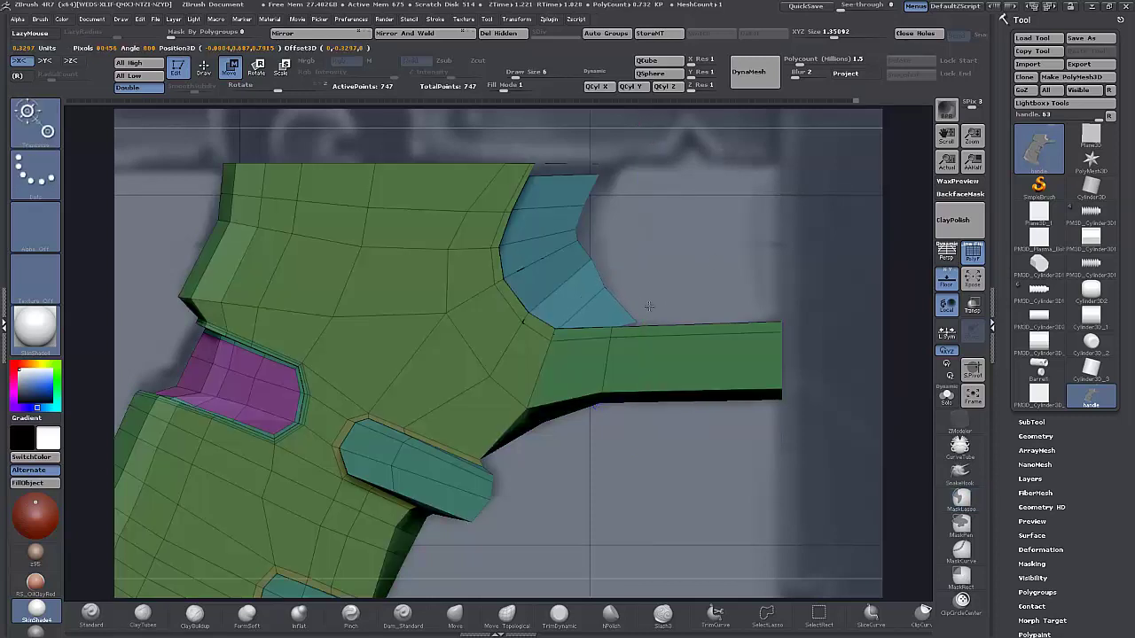
left_click_drag(645, 305, 646, 305)
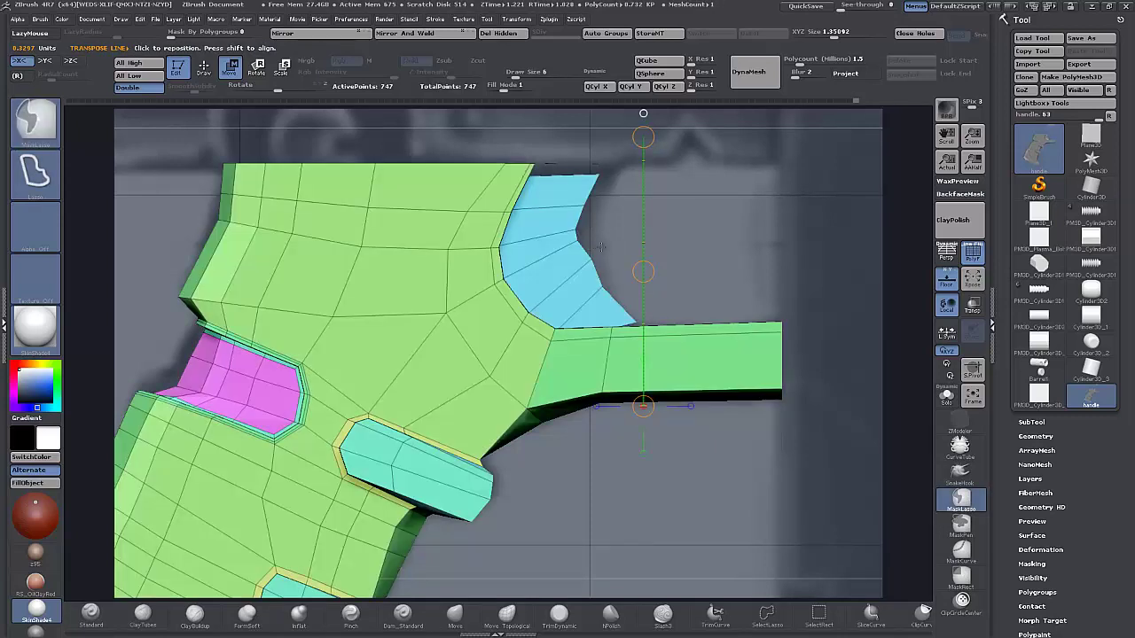
left_click_drag(600, 250, 603, 265, "ctrl")
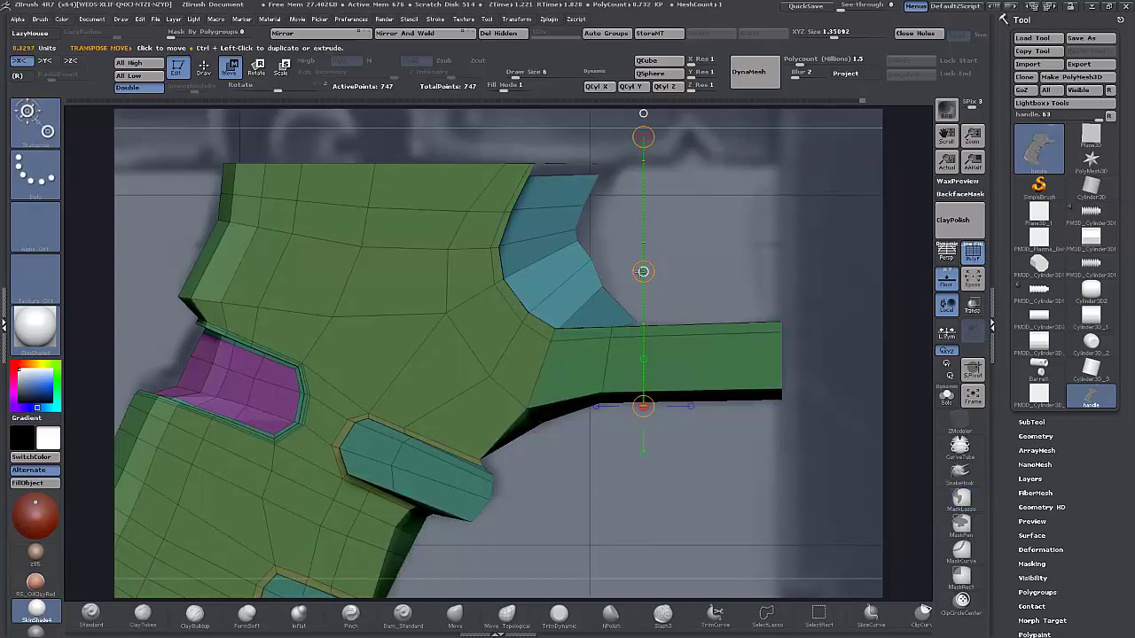
left_click(637, 274)
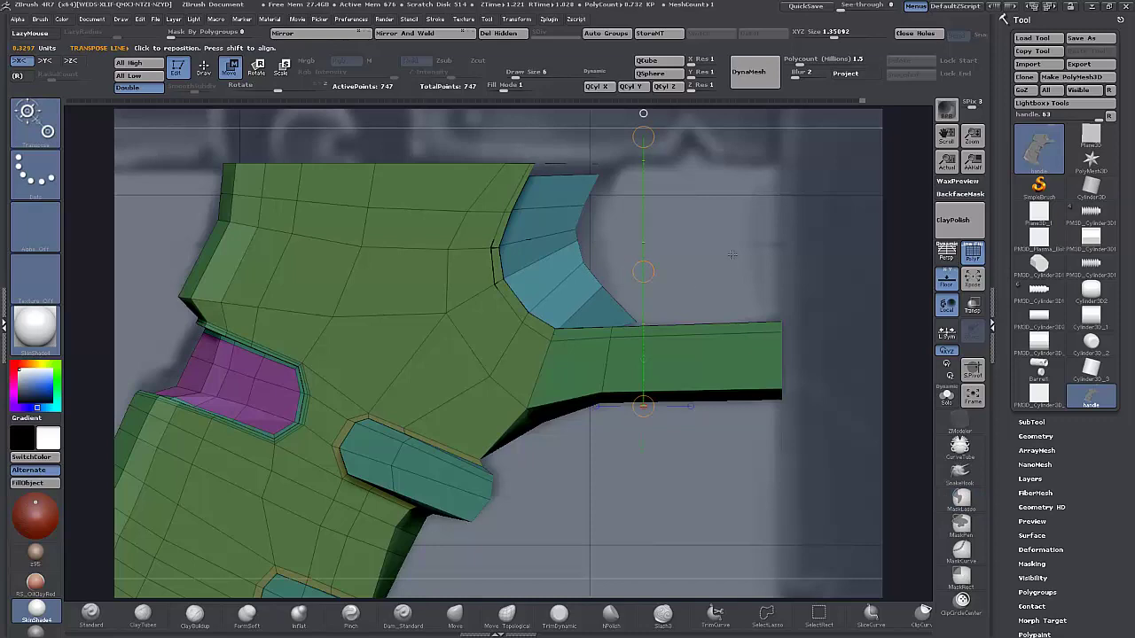
left_click_drag(733, 255, 738, 270, "ctrl")
Preview the curved block smoothed, then insert supporting edge loops along its front edges on the low-poly mesh.
key("d")
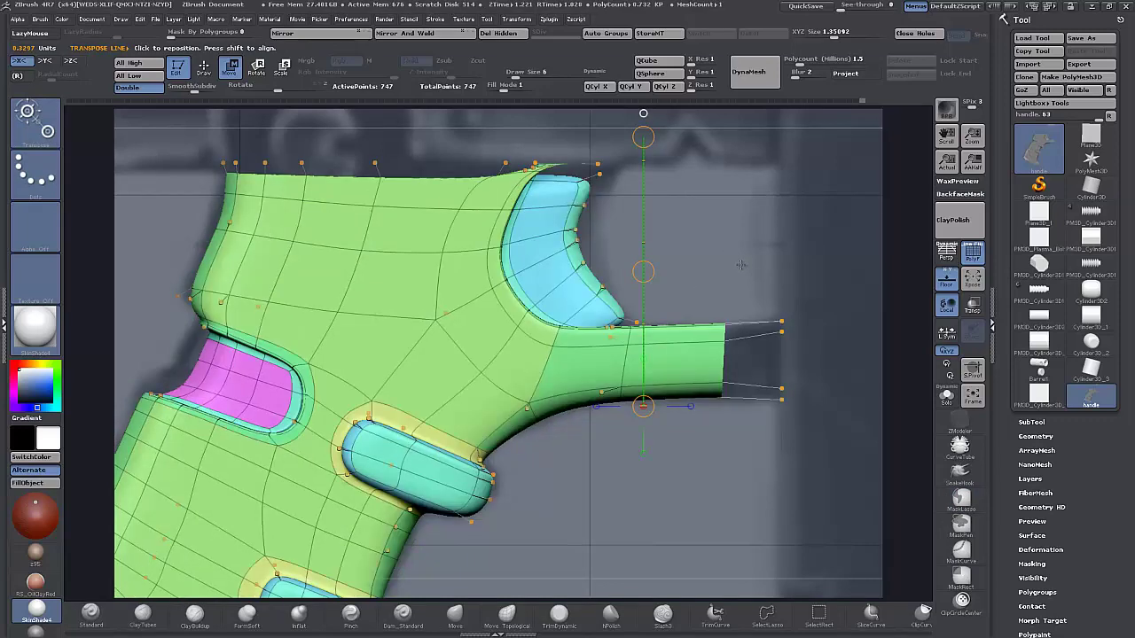
key("shift+d")
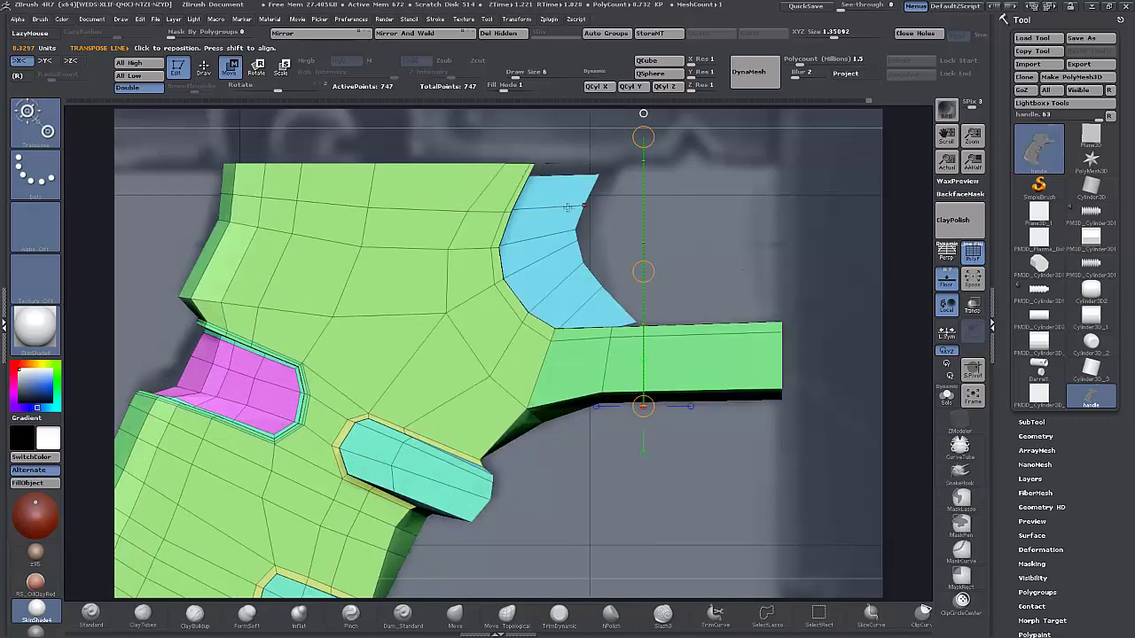
key("q")
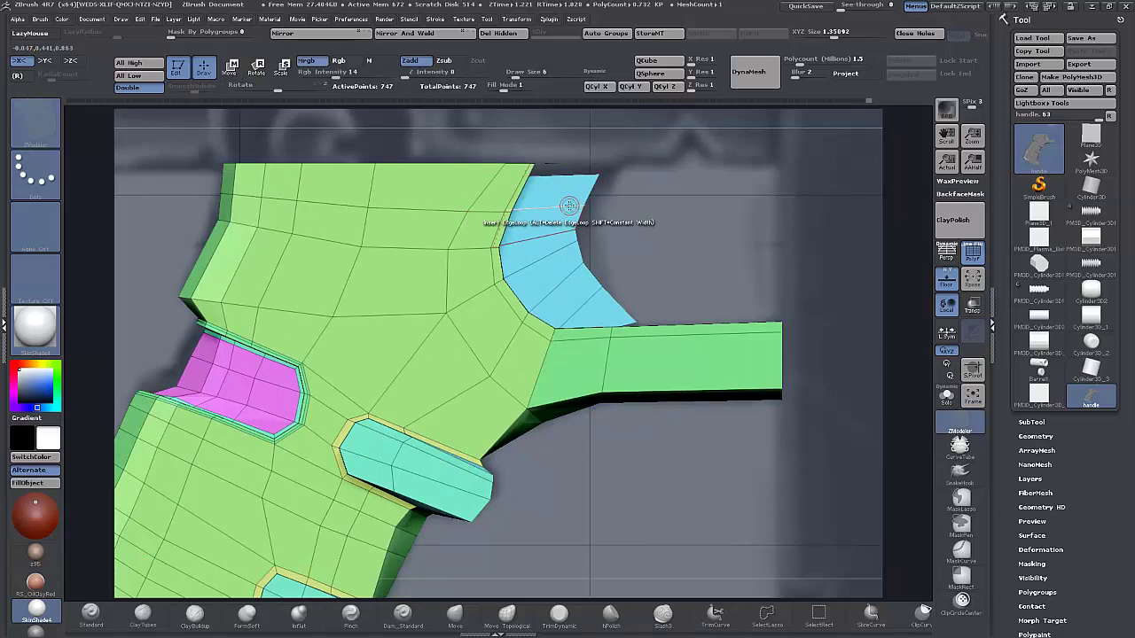
left_click(572, 204)
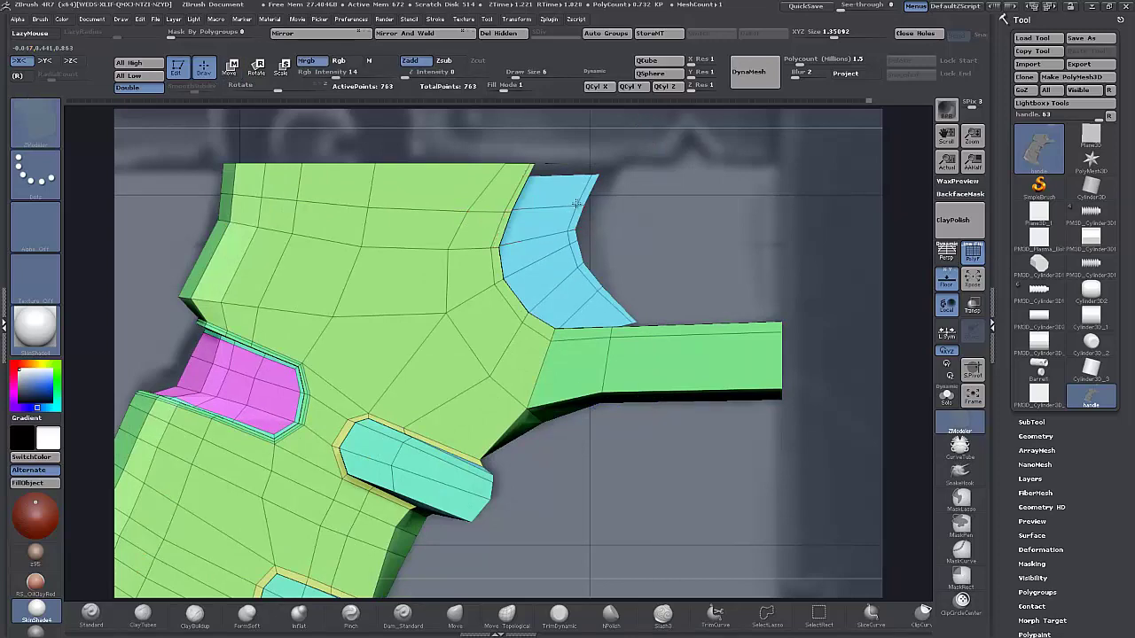
left_click_drag(618, 219, 593, 202)
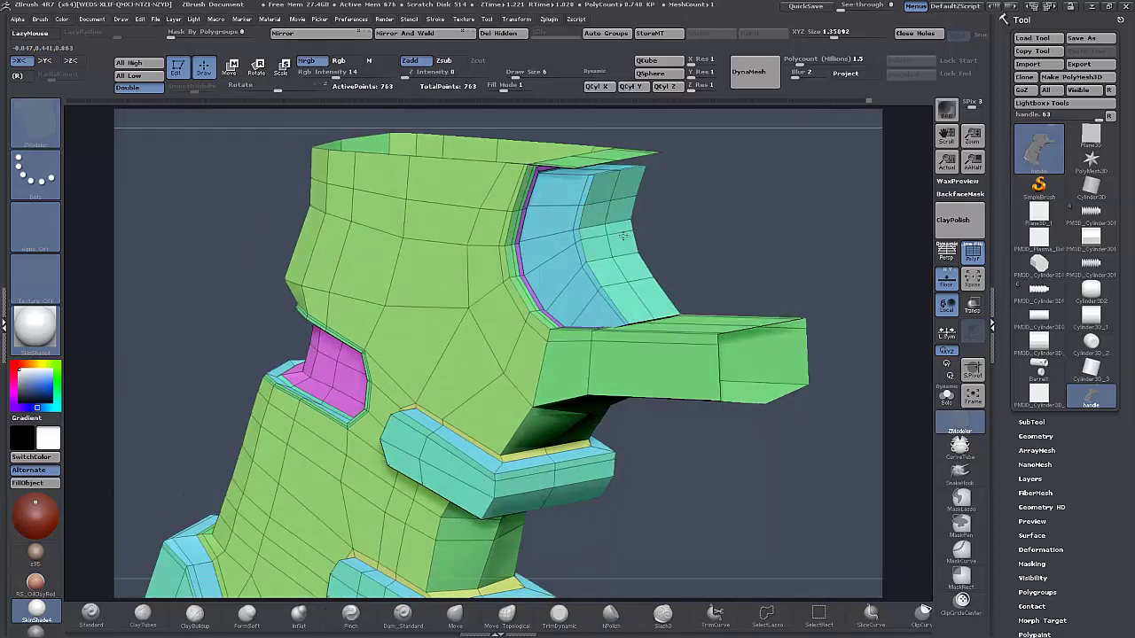
left_click(590, 205)
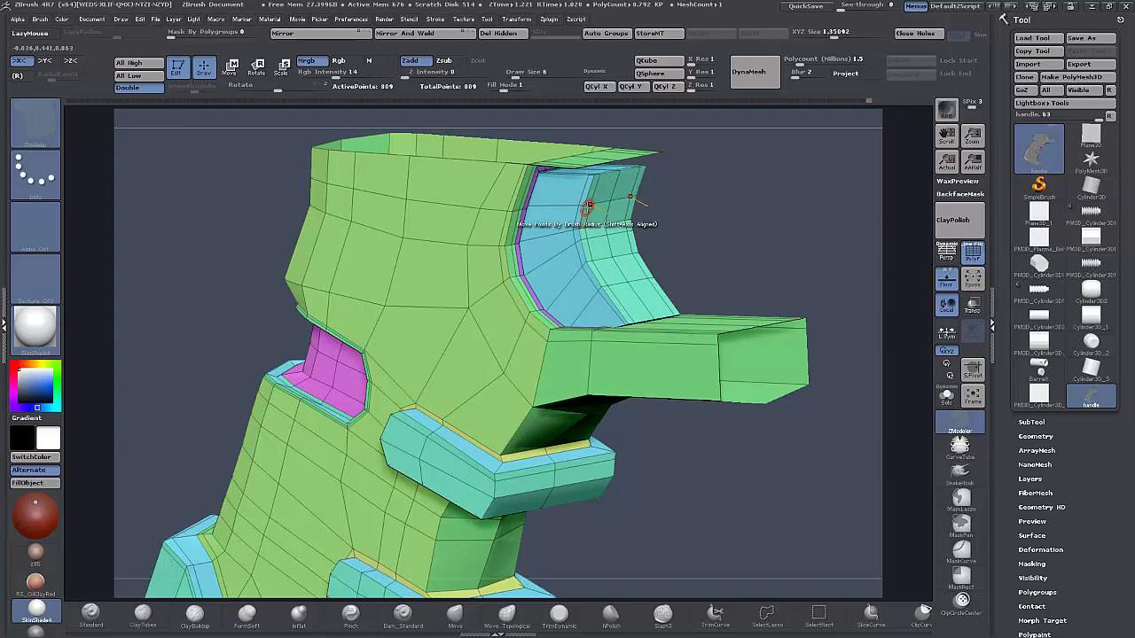
Examine the smoothed curved block with and without wireframe, and compare its side profile with the reference.
key("d")
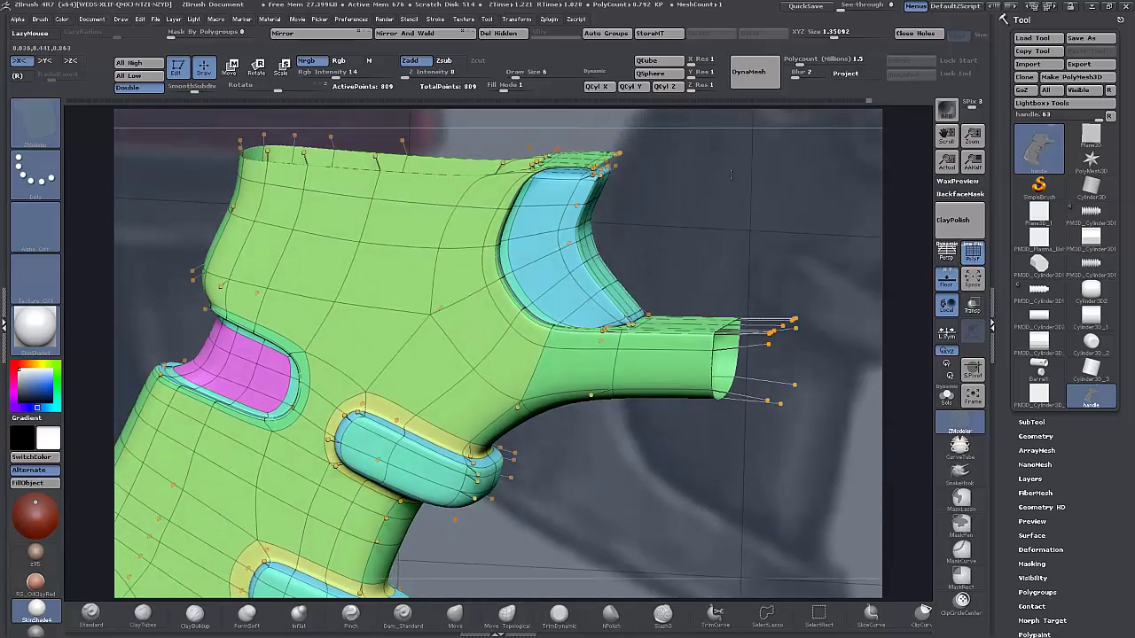
left_click(973, 253)
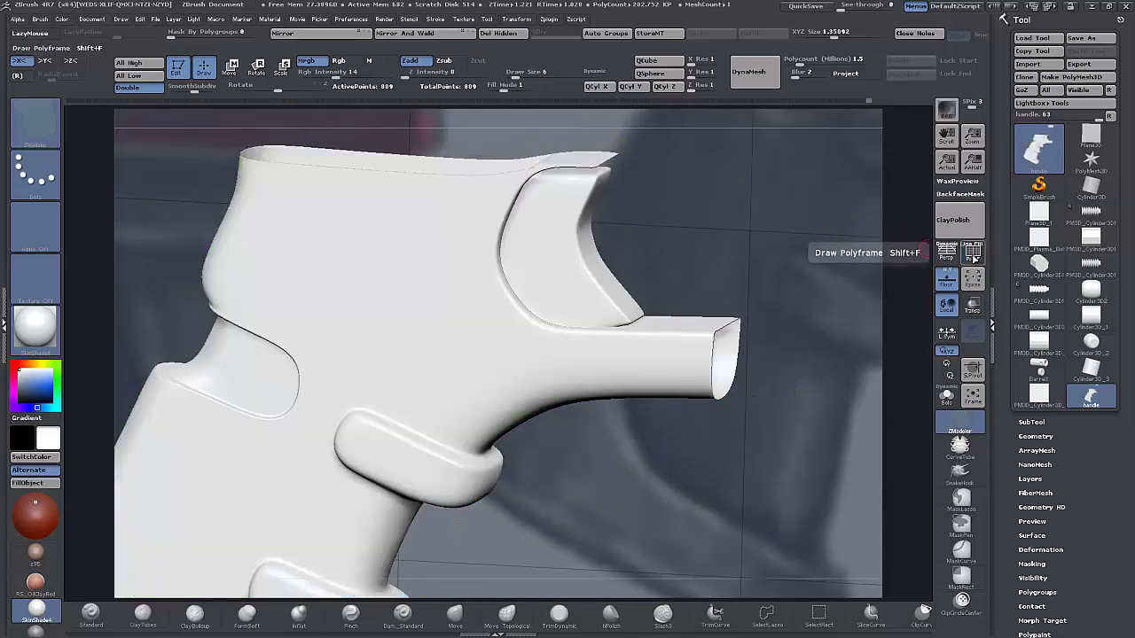
left_click(973, 257)
mouse_move(677, 233)
left_mouse_down()
mouse_move(696, 227)
mouse_move(684, 223)
mouse_move(677, 236)
left_mouse_up()
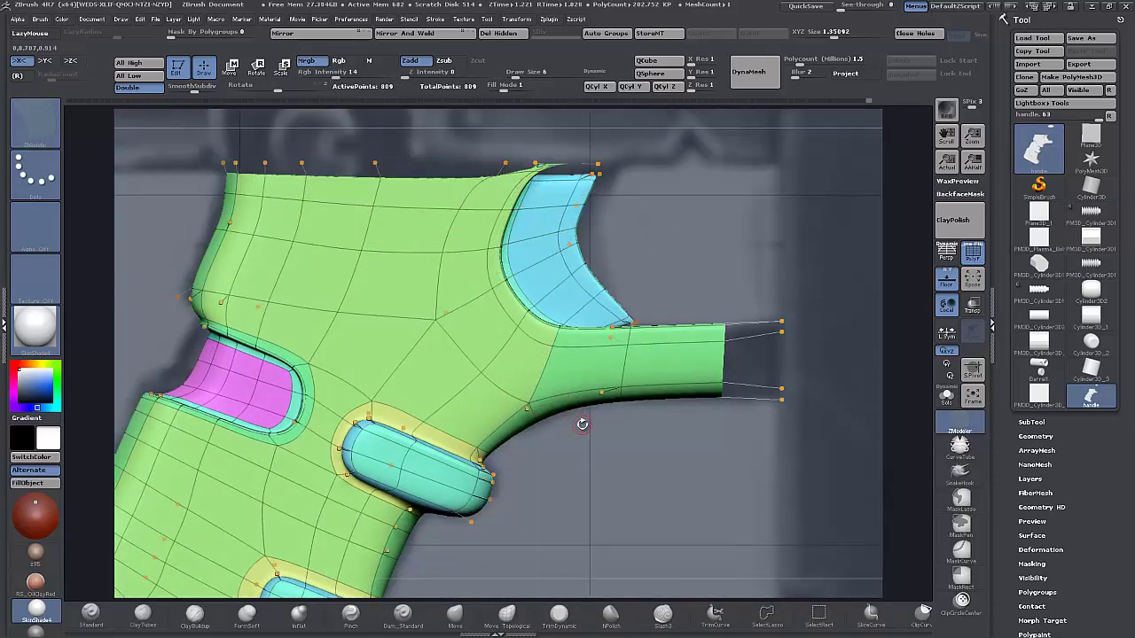
Try to clip the grip's upper edge straight with ClipCurve and undo it.
left_click_drag(710, 506, 719, 464)
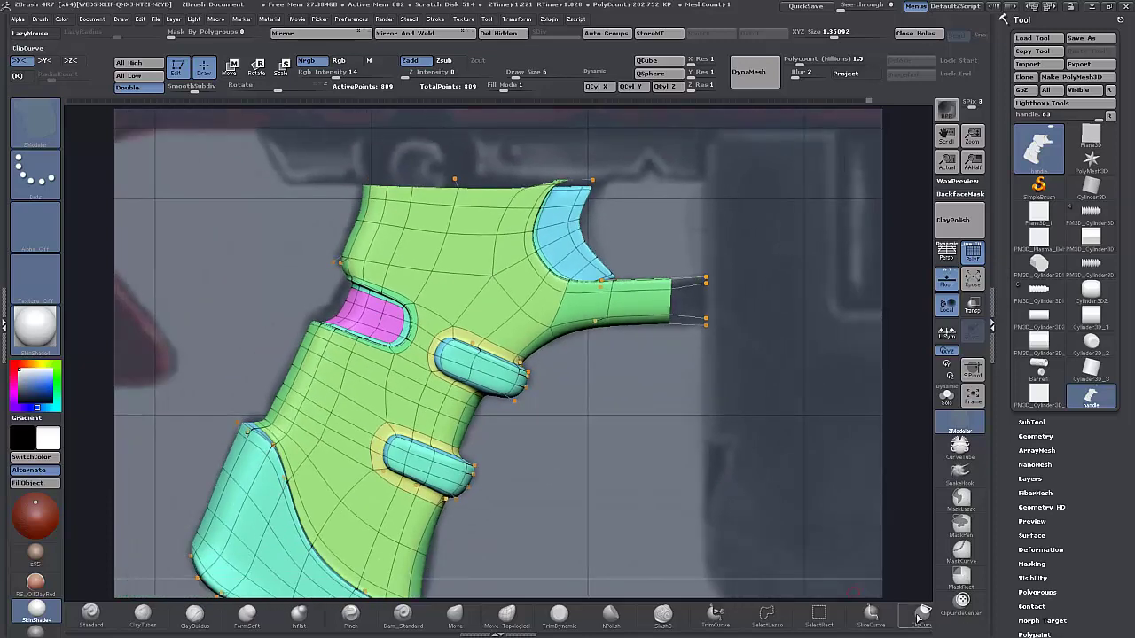
mouse_move(205, 188)
left_mouse_down("ctrl+shift")
mouse_move(809, 179)
mouse_move(800, 277)
left_mouse_up("ctrl+shift")
key("ctrl+z")
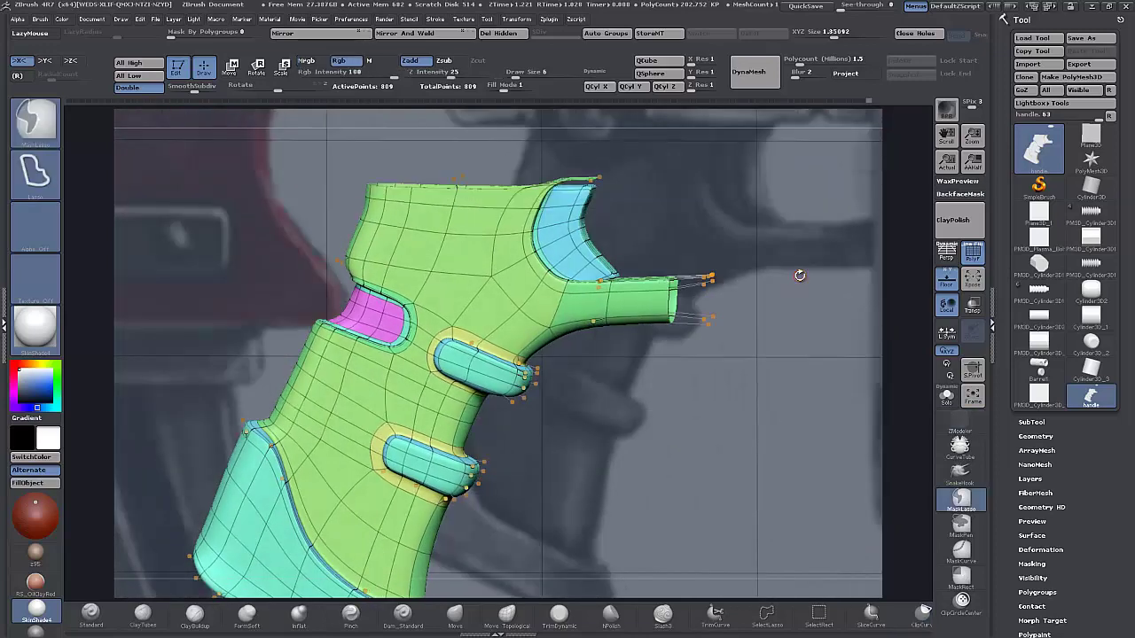
On the low-poly mesh, insert tight edge loops along the upper rims of grip and block, and delete the flap overhanging the block.
key("shift+d")
left_click_drag(775, 235, 762, 302)
left_click_drag(747, 262, 733, 335, "alt")
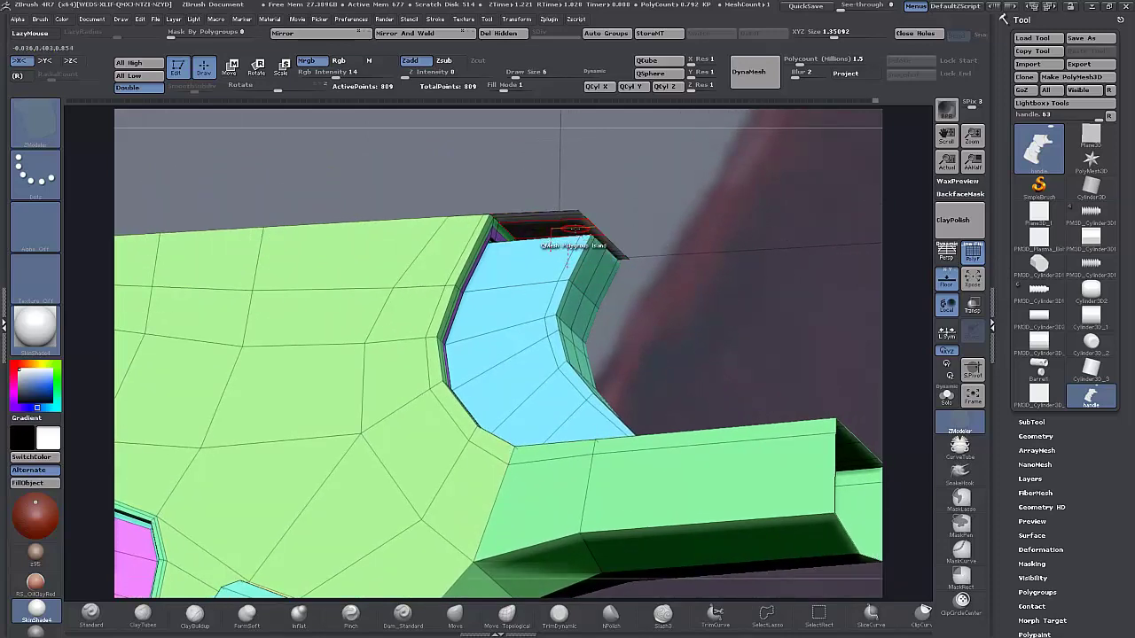
key("space")
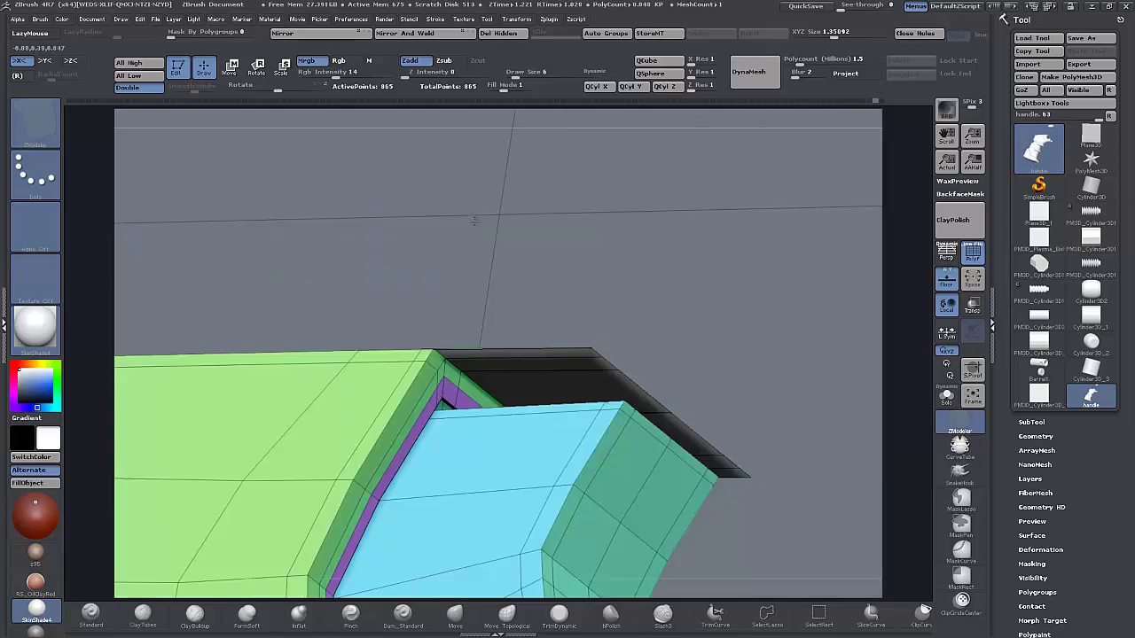
left_click_drag(475, 220, 557, 269)
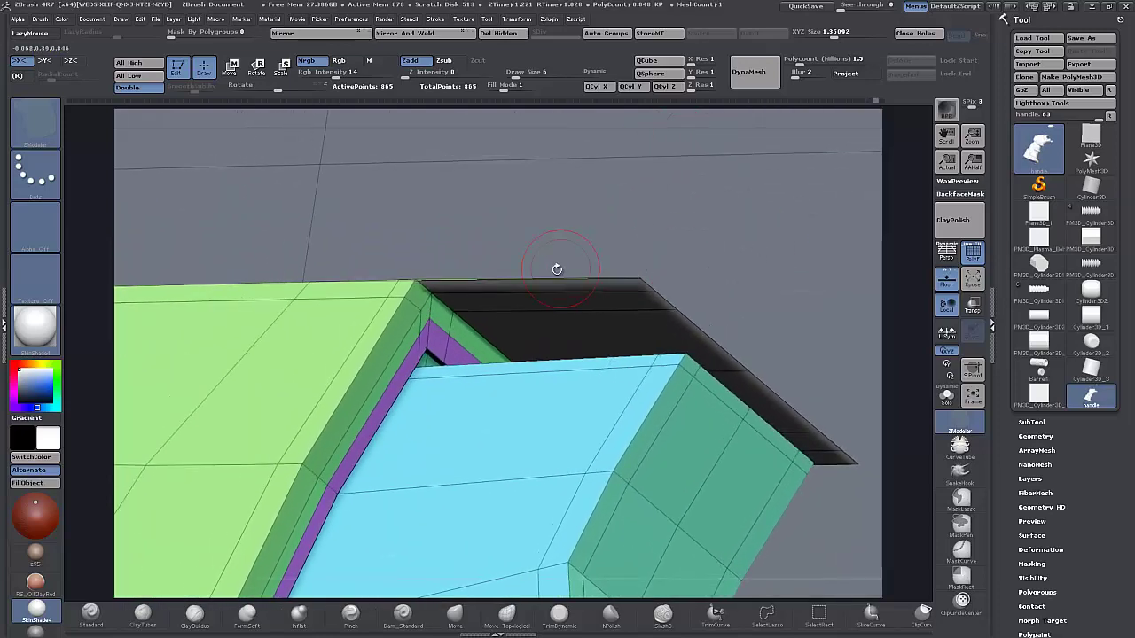
left_click(504, 281)
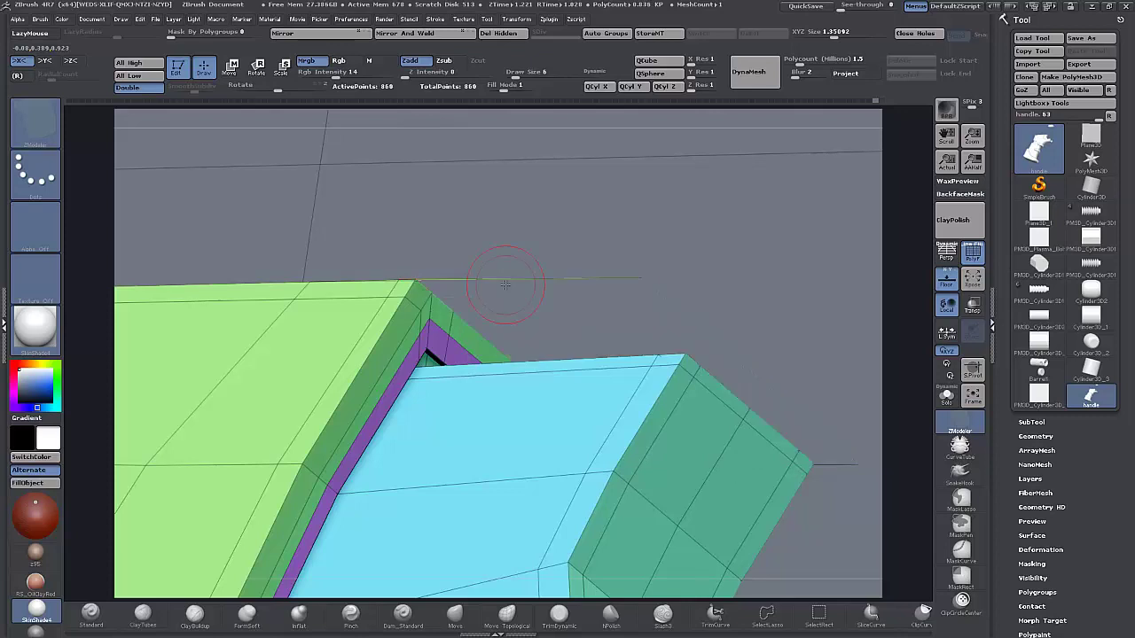
Remove the stray strip projecting from the grip's upper rim and preview the mesh smoothed.
key("ctrl+z")
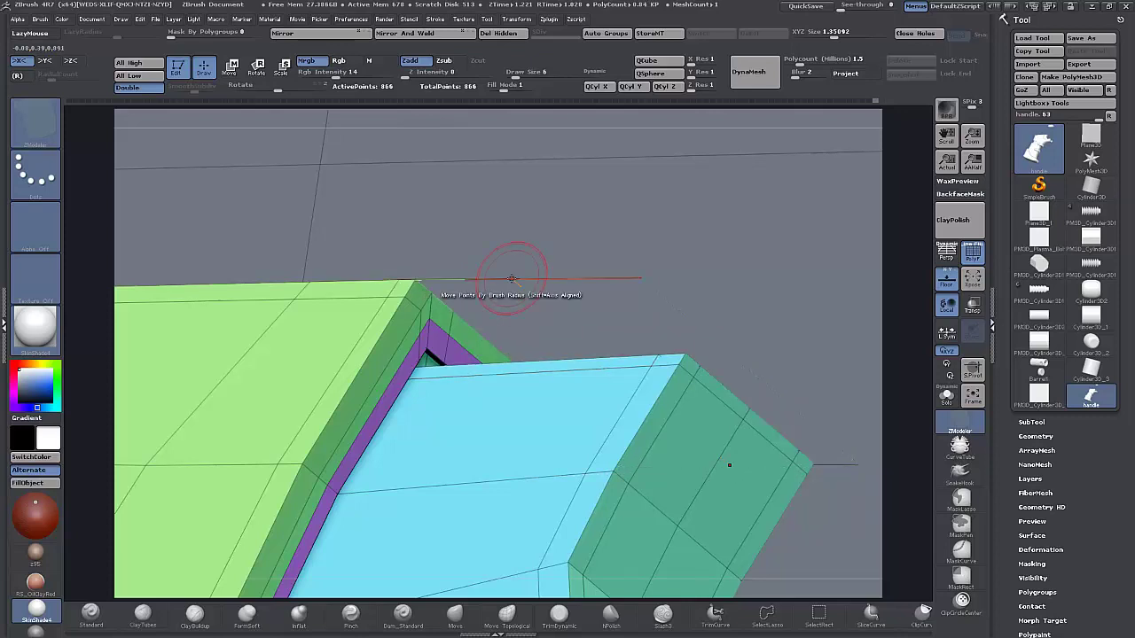
left_click(449, 280)
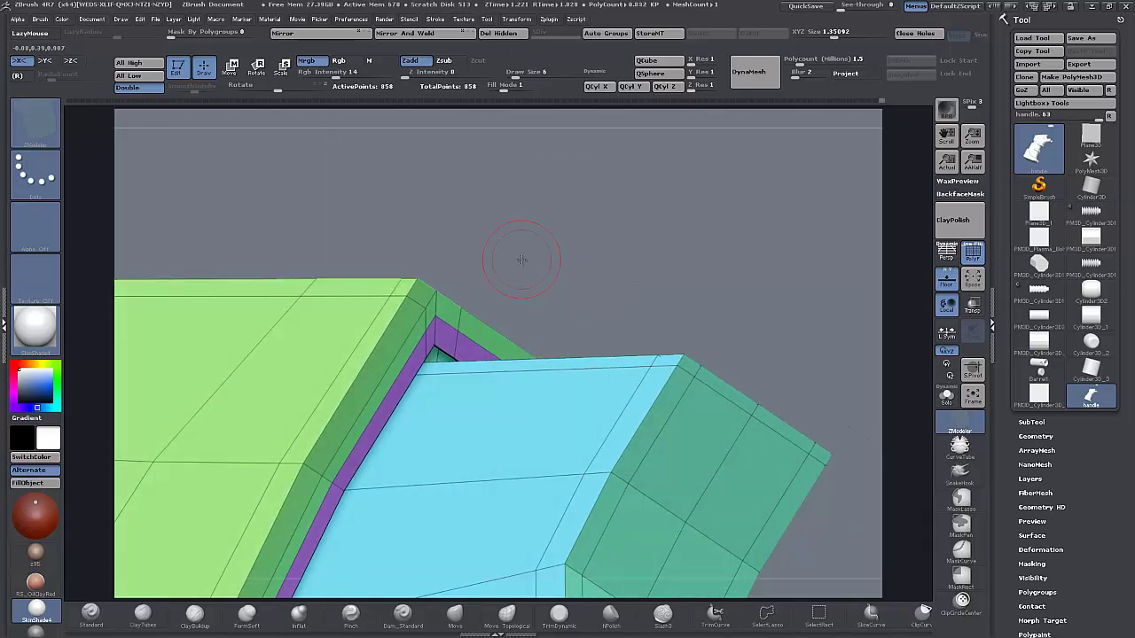
key("d")
left_click_drag(521, 259, 338, 198)
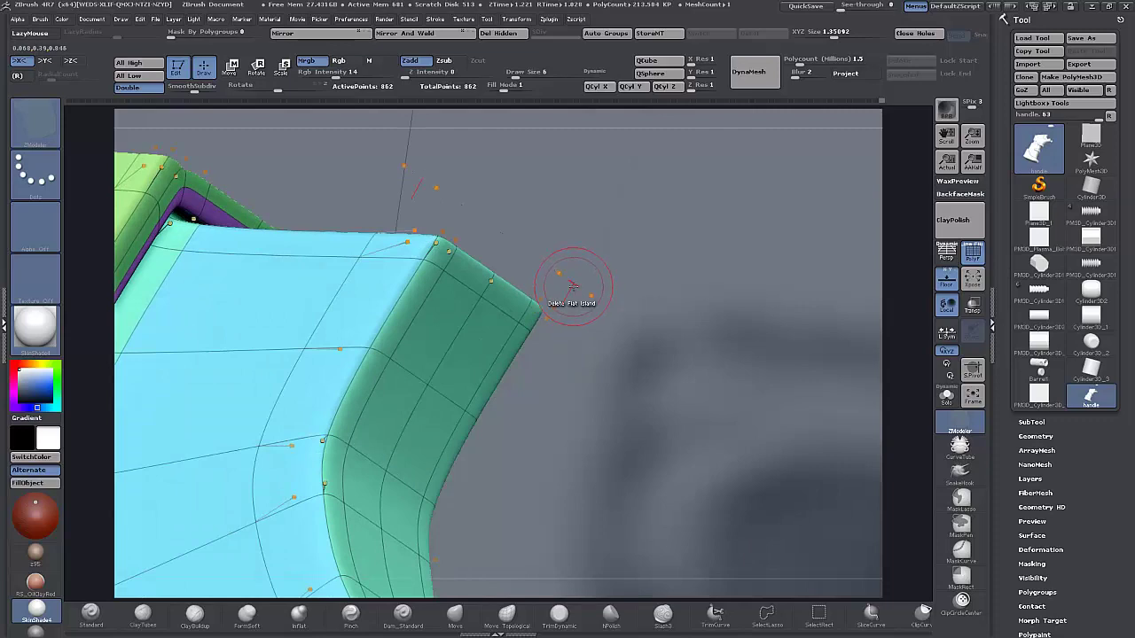
Check the smoothed grip and curved front block against the reference in side view, with the wireframe hidden and shown.
left_click_drag(585, 233, 588, 263)
left_click_drag(629, 342, 752, 399, "shift")
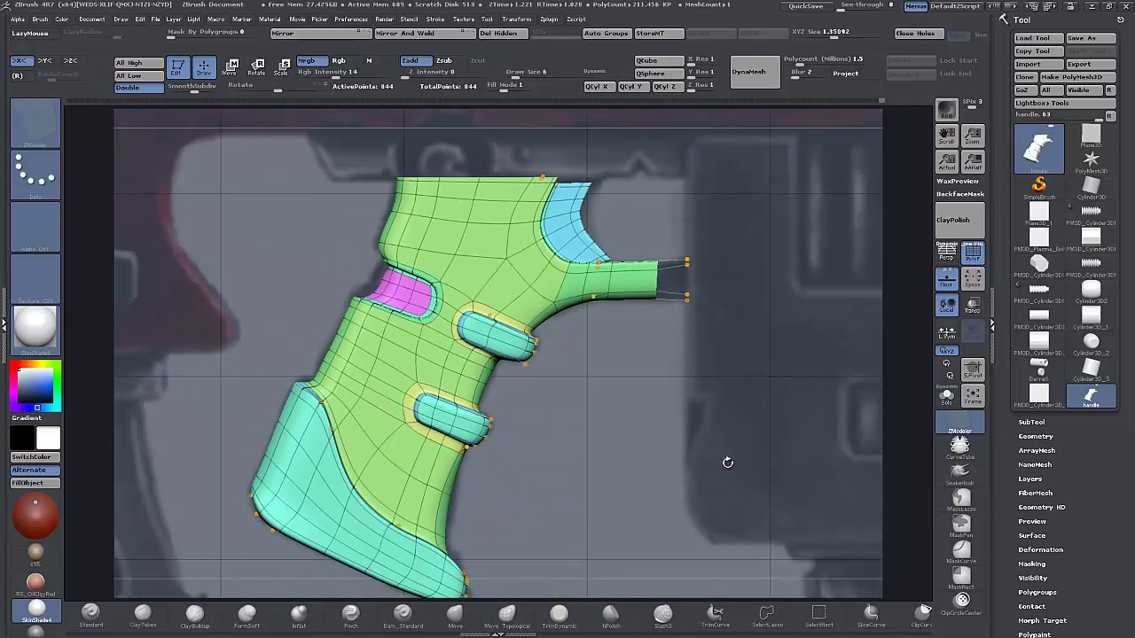
left_click(973, 253)
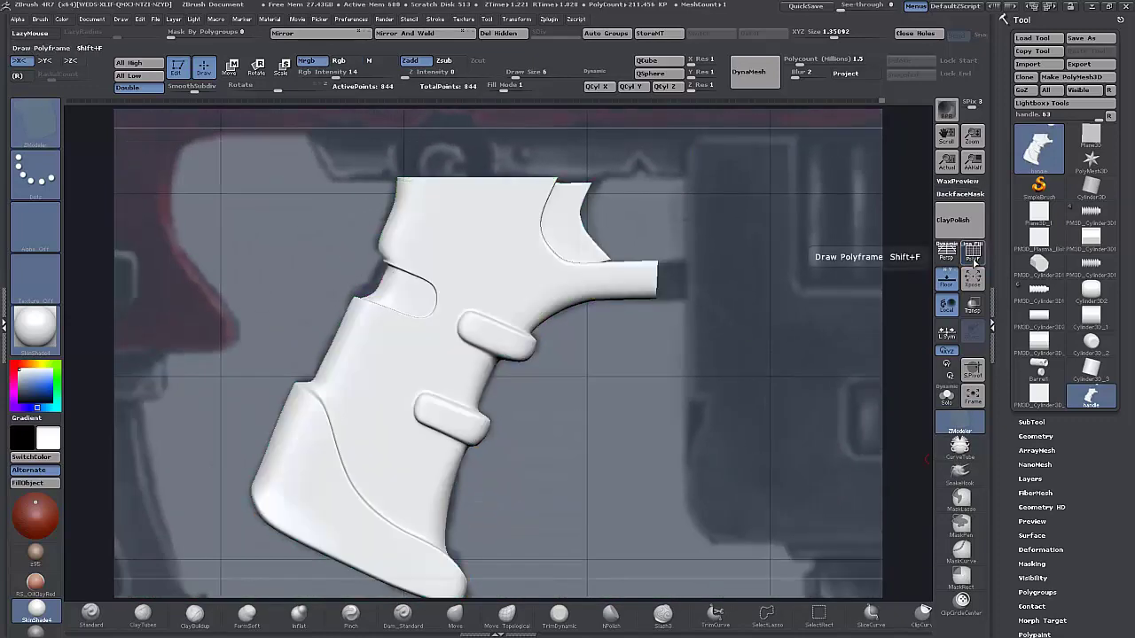
left_click_drag(744, 437, 721, 478)
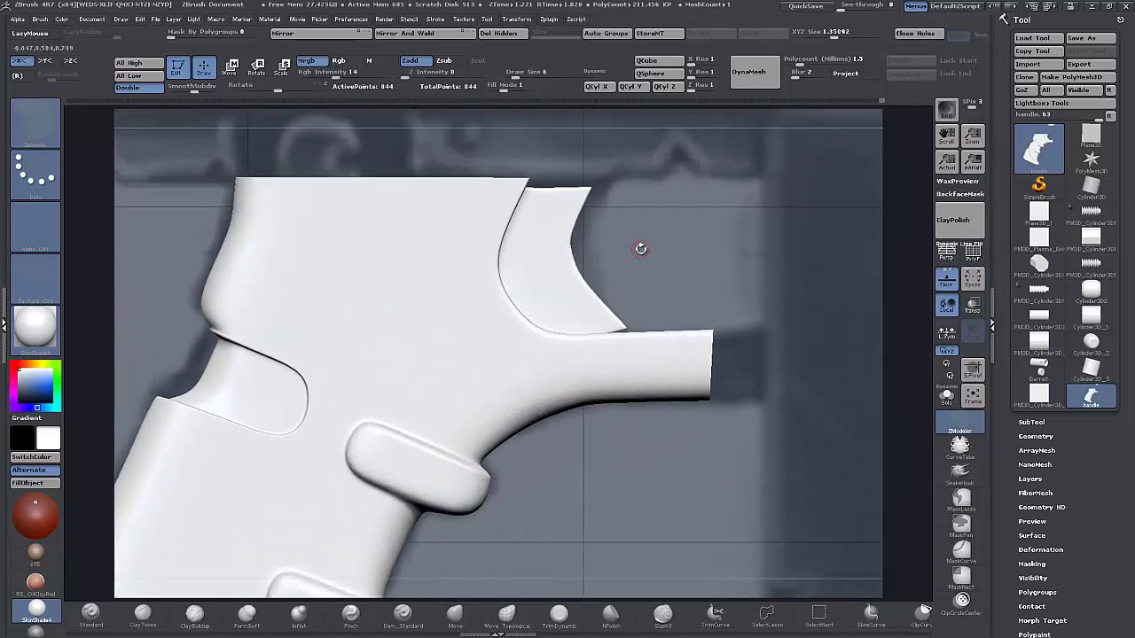
left_click(973, 252)
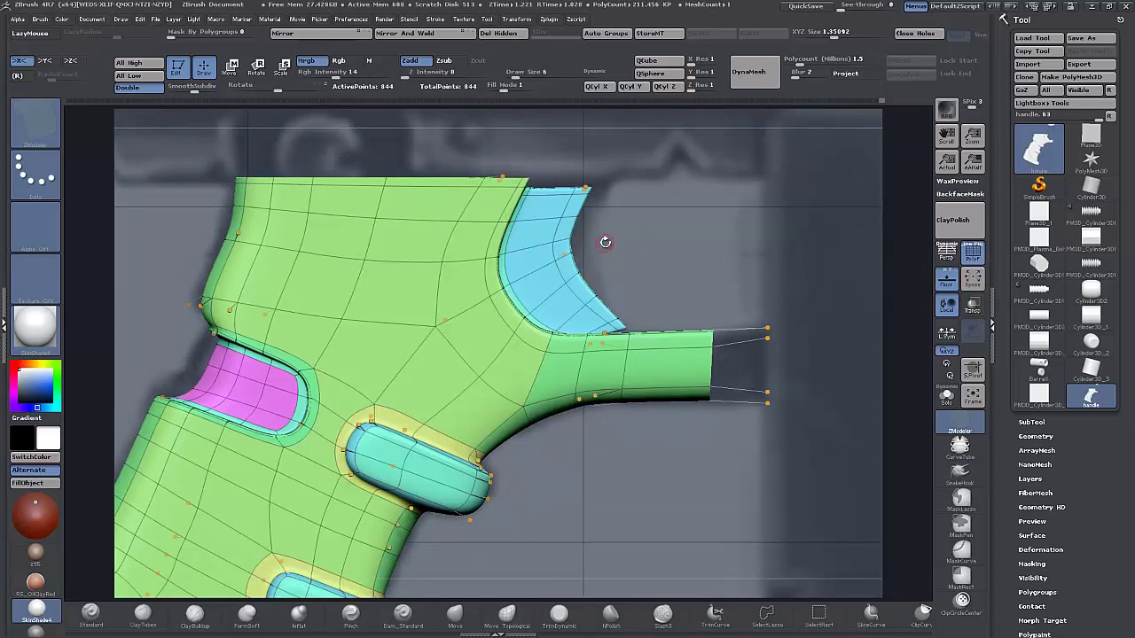
Mask and move the points along the curved front block's concave edge with Transpose to match the reference outline.
mouse_move(608, 234)
left_mouse_down("ctrl")
mouse_move(608, 272)
mouse_move(652, 256)
left_mouse_up("ctrl")
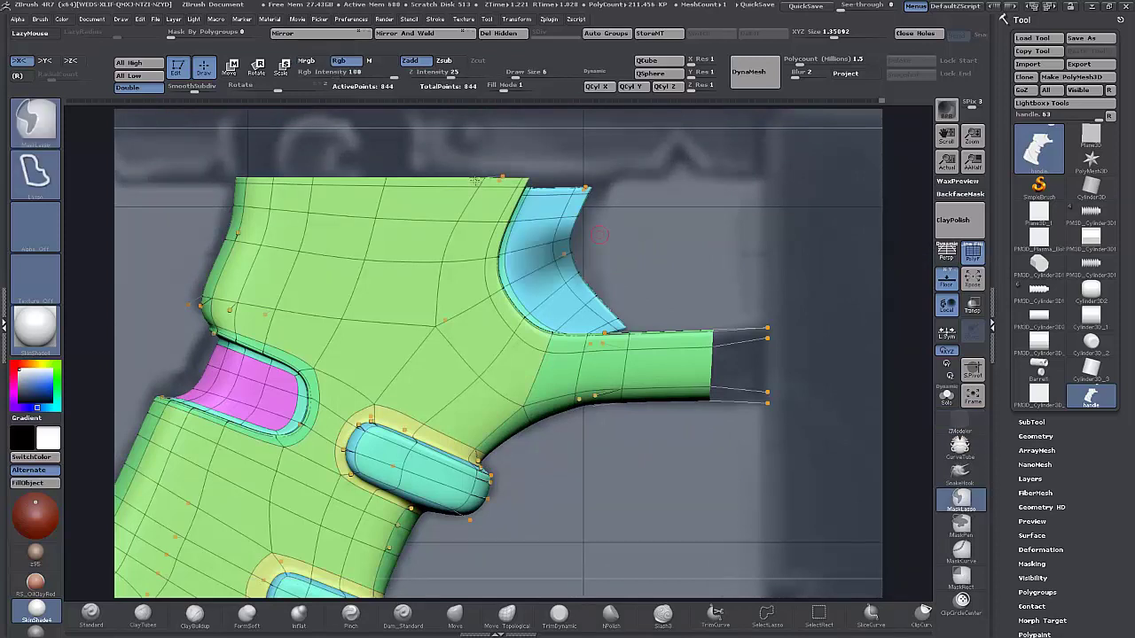
left_click(232, 68)
left_click(615, 288, "ctrl")
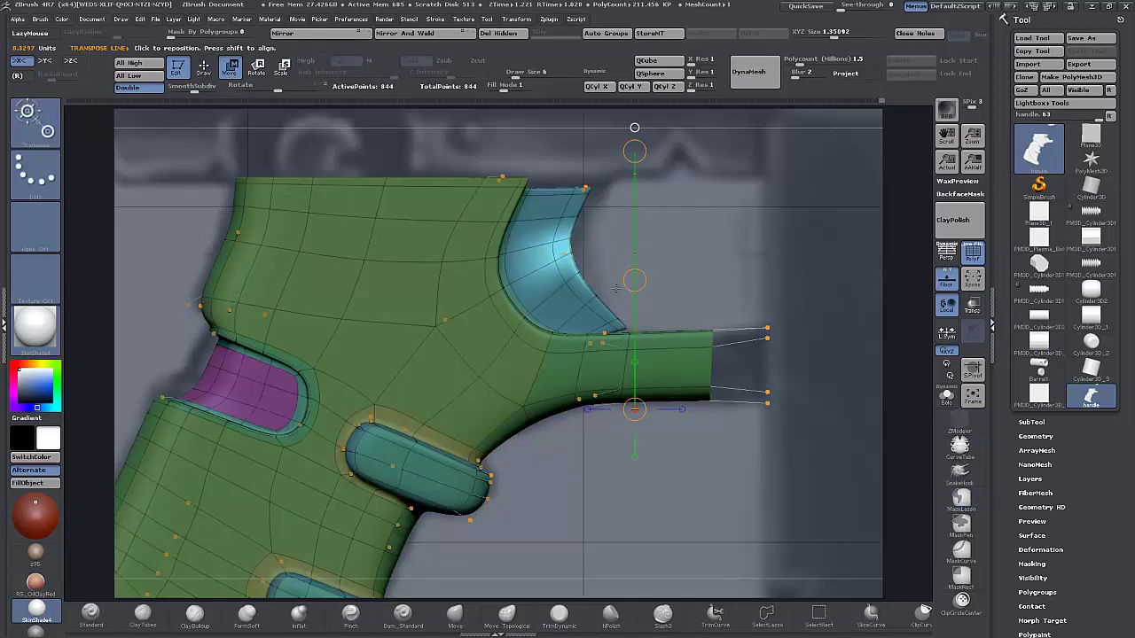
left_click_drag(634, 281, 630, 285)
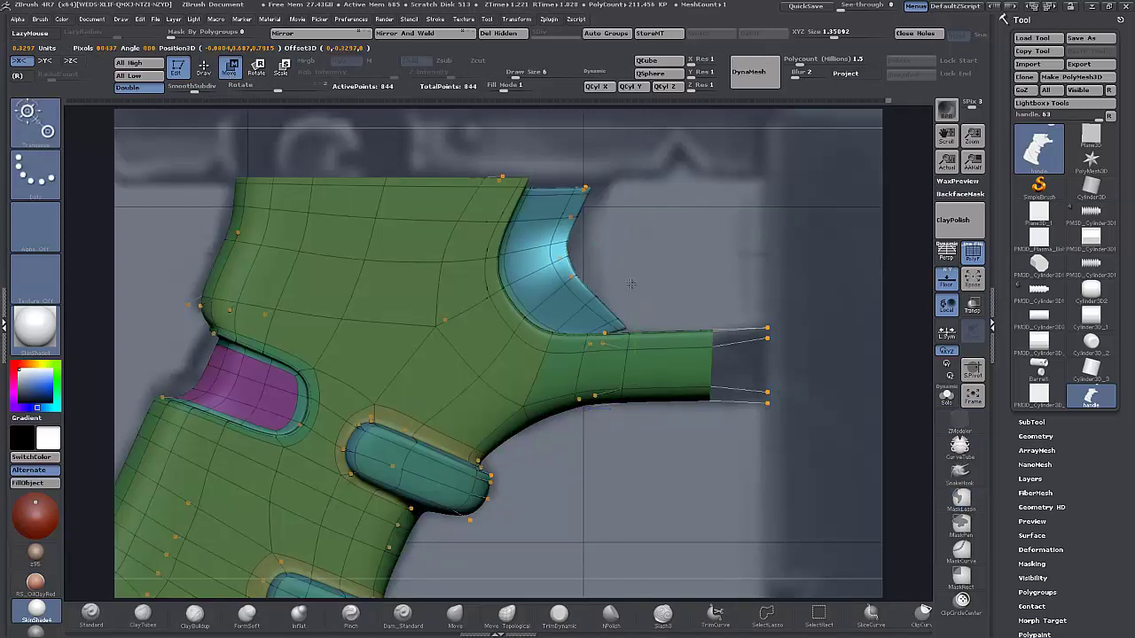
mouse_move(609, 285)
left_mouse_down("ctrl")
mouse_move(618, 301)
mouse_move(628, 284)
left_mouse_up("ctrl")
left_click(618, 300, "ctrl")
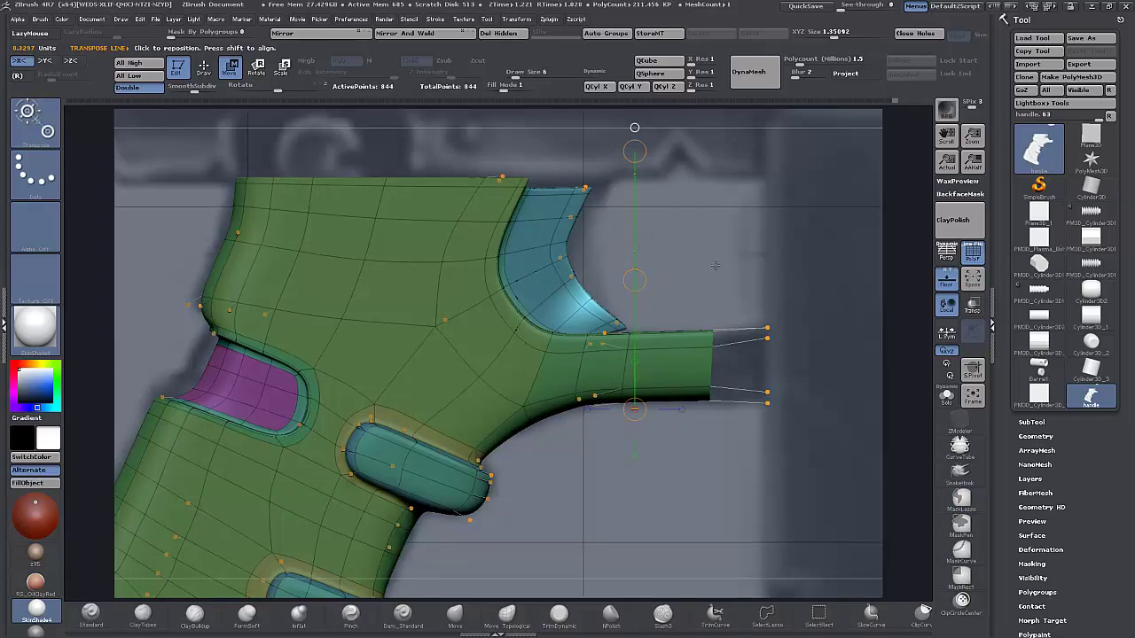
mouse_move(714, 270)
left_mouse_down()
mouse_move(681, 282)
mouse_move(697, 264)
mouse_move(731, 260)
left_mouse_up()
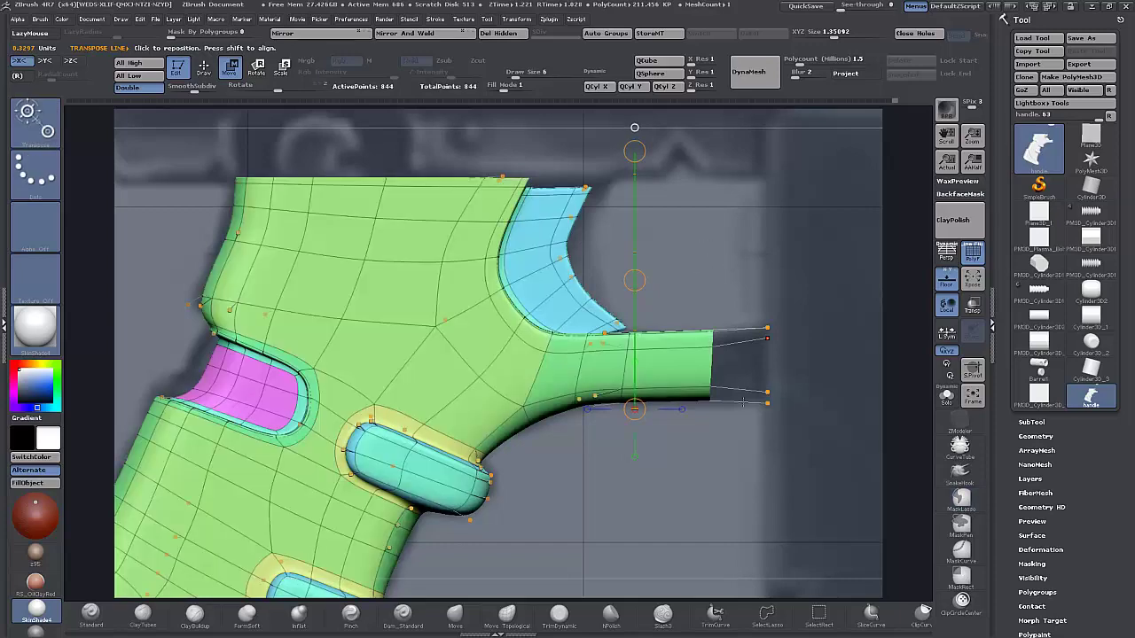
Return to the low-poly mesh, mask the grip and move the separate box down onto the grip's upper rear corner.
left_click_drag(636, 495, 710, 440, "alt")
left_click_drag(722, 234, 722, 434, "alt")
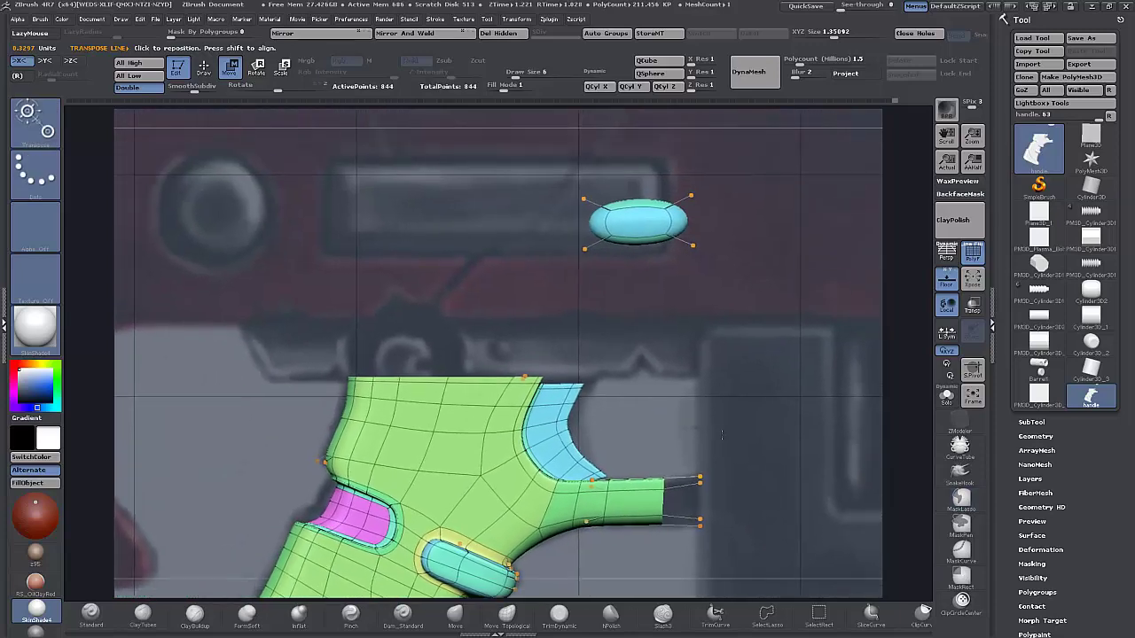
left_click_drag(612, 530, 612, 359, "shift")
key("shift+d")
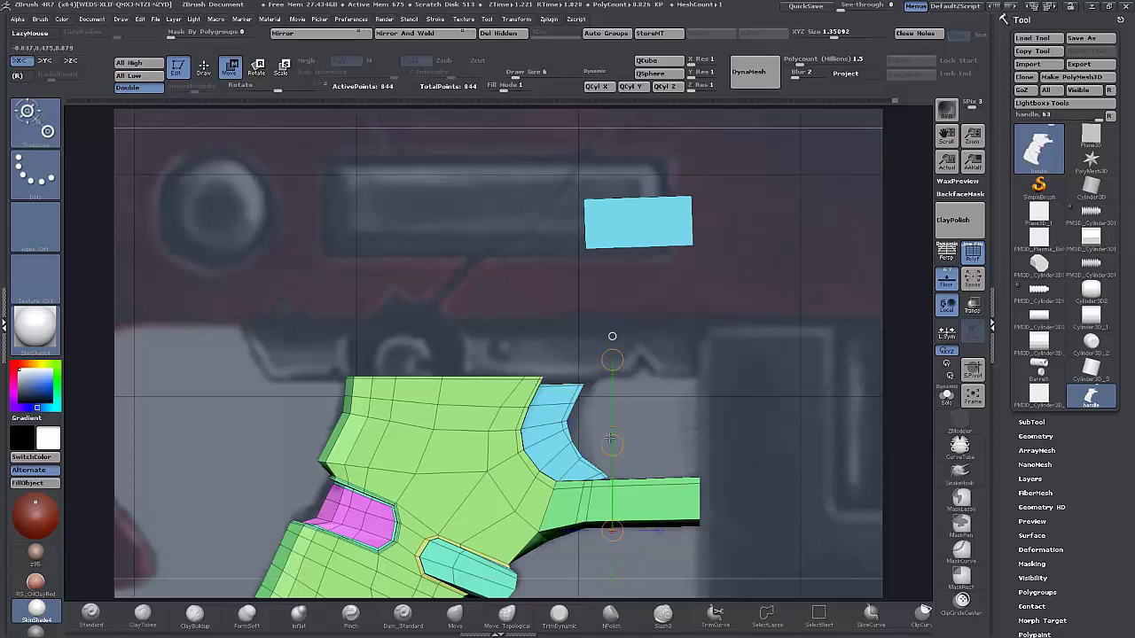
left_click_drag(741, 425, 732, 383, "alt")
mouse_move(428, 338)
left_mouse_down("ctrl")
mouse_move(647, 506)
mouse_move(235, 492)
mouse_move(692, 373)
mouse_move(696, 406)
left_mouse_up("ctrl")
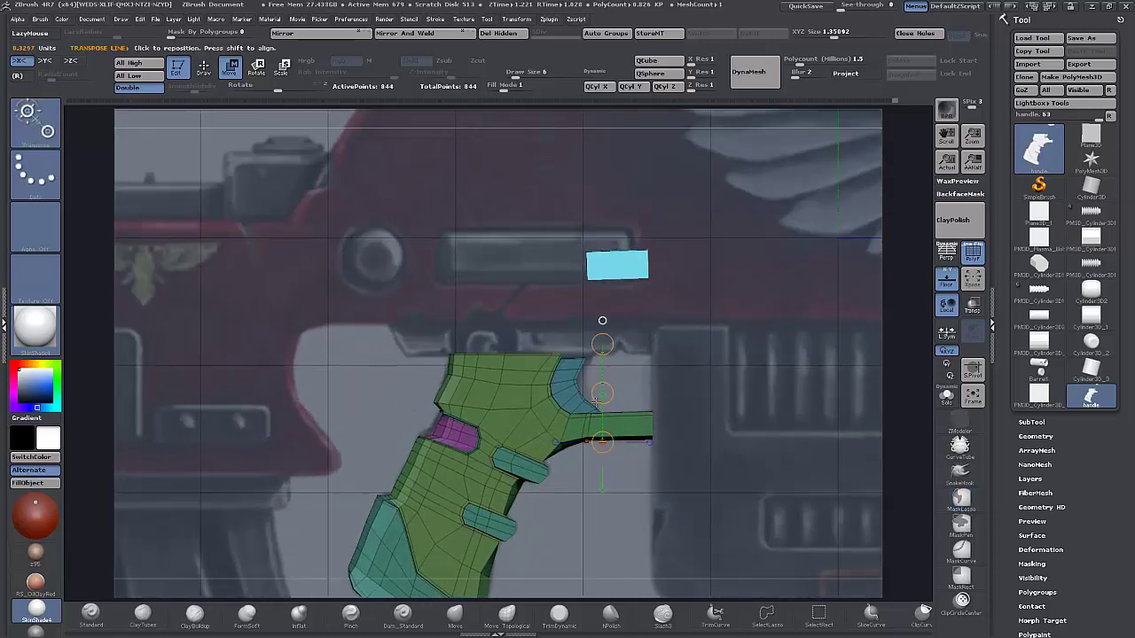
left_click_drag(600, 396, 421, 464)
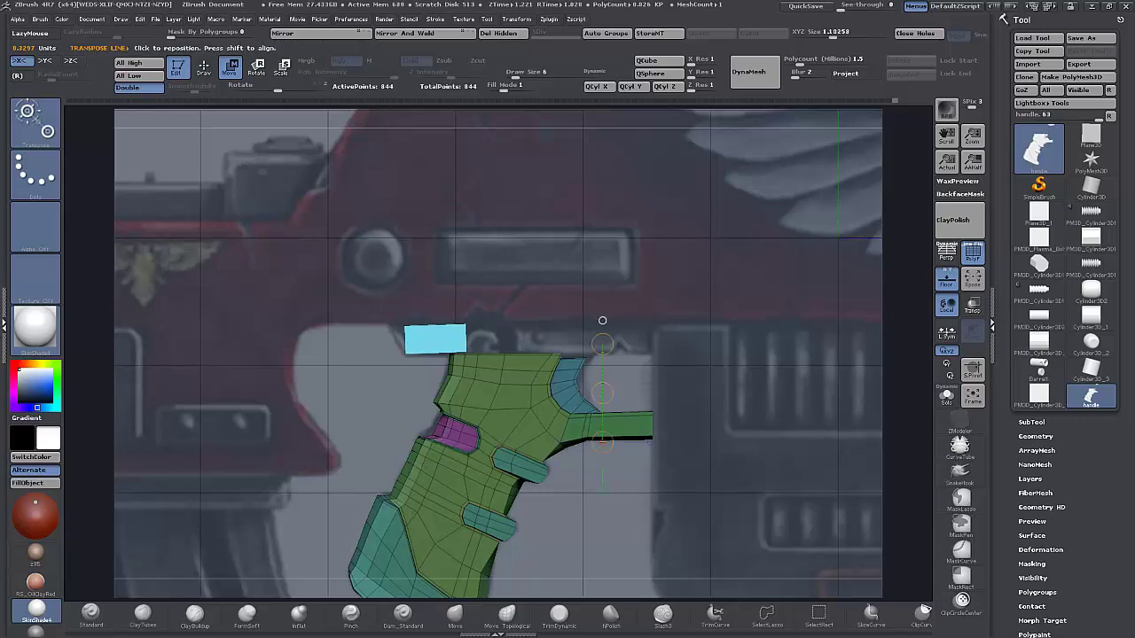
Widen the box by pulling its side faces outward with QMesh targeting Flat Island.
left_click_drag(707, 386, 768, 400)
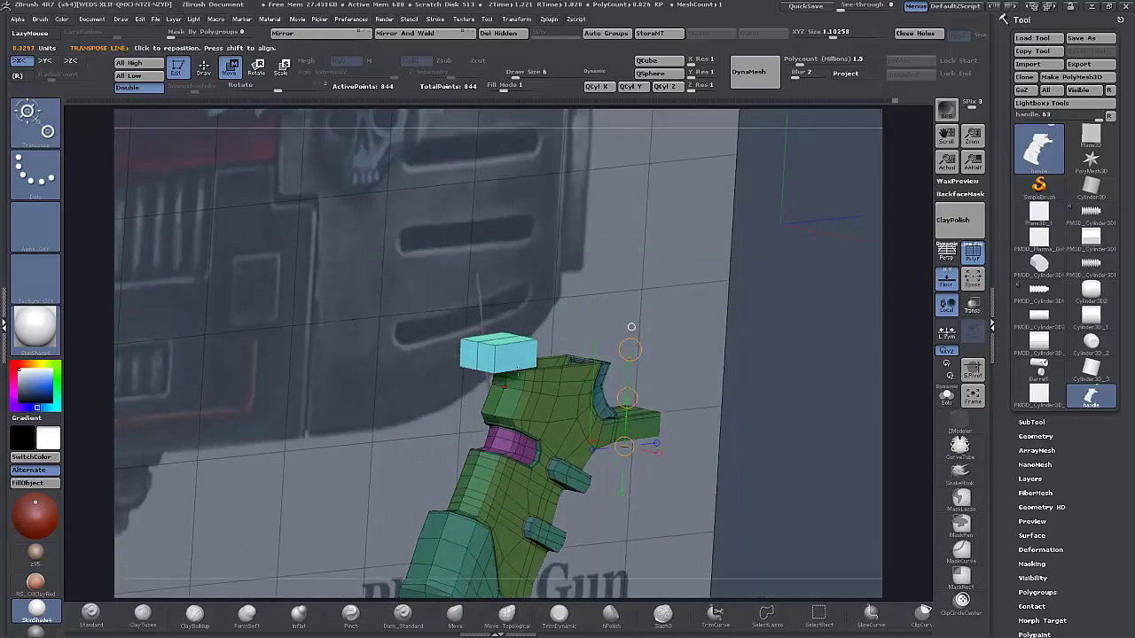
key("q")
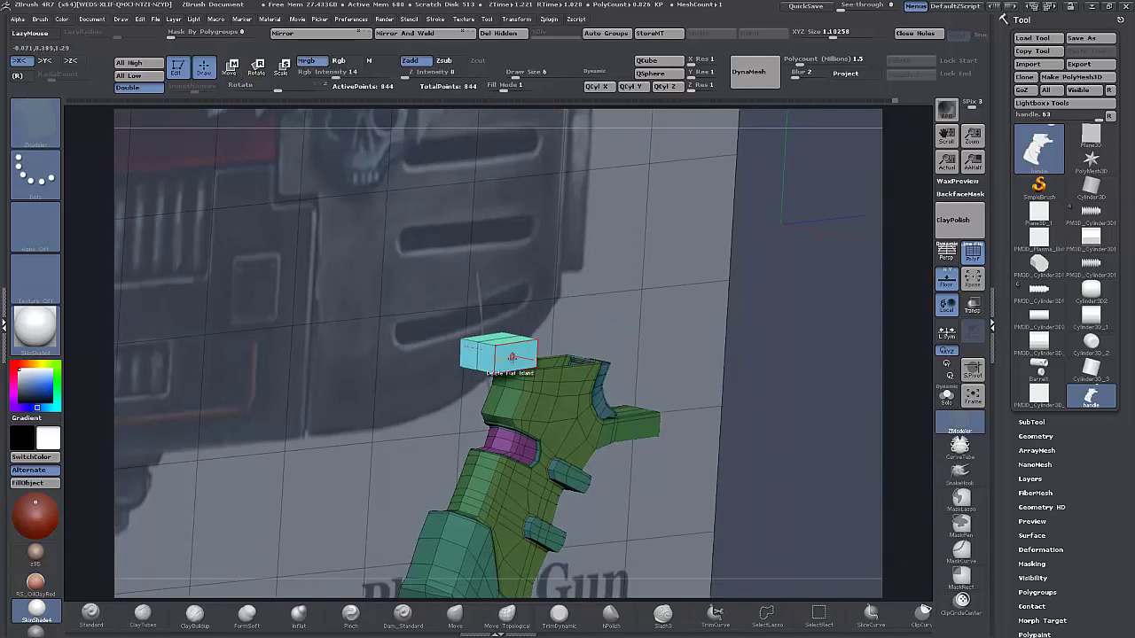
key("space")
left_click(579, 190)
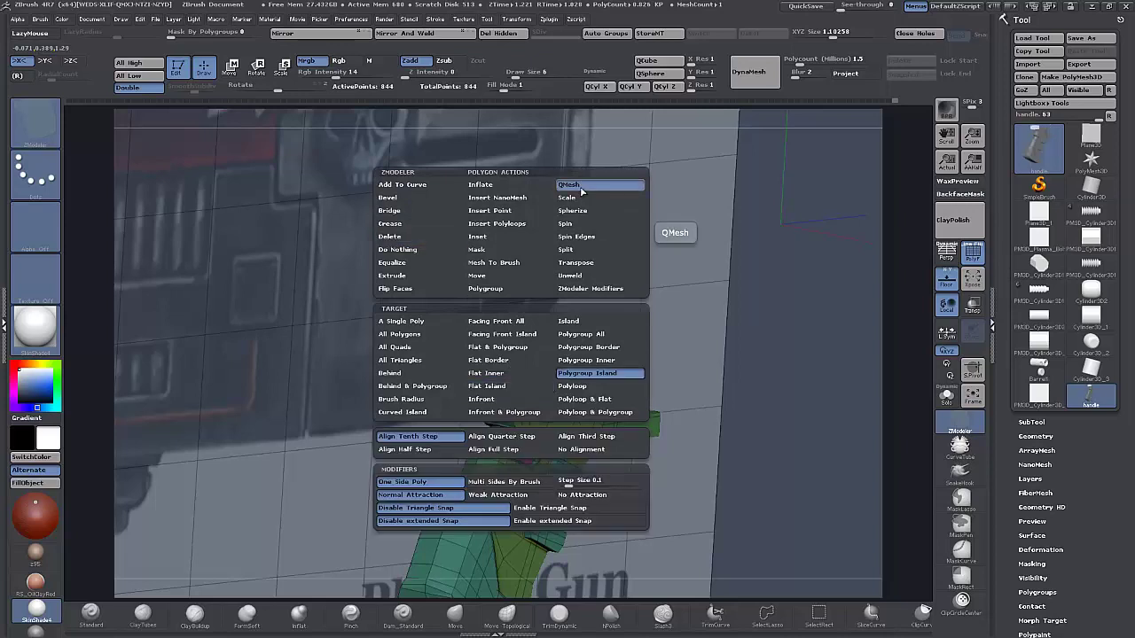
left_click_drag(504, 359, 518, 359)
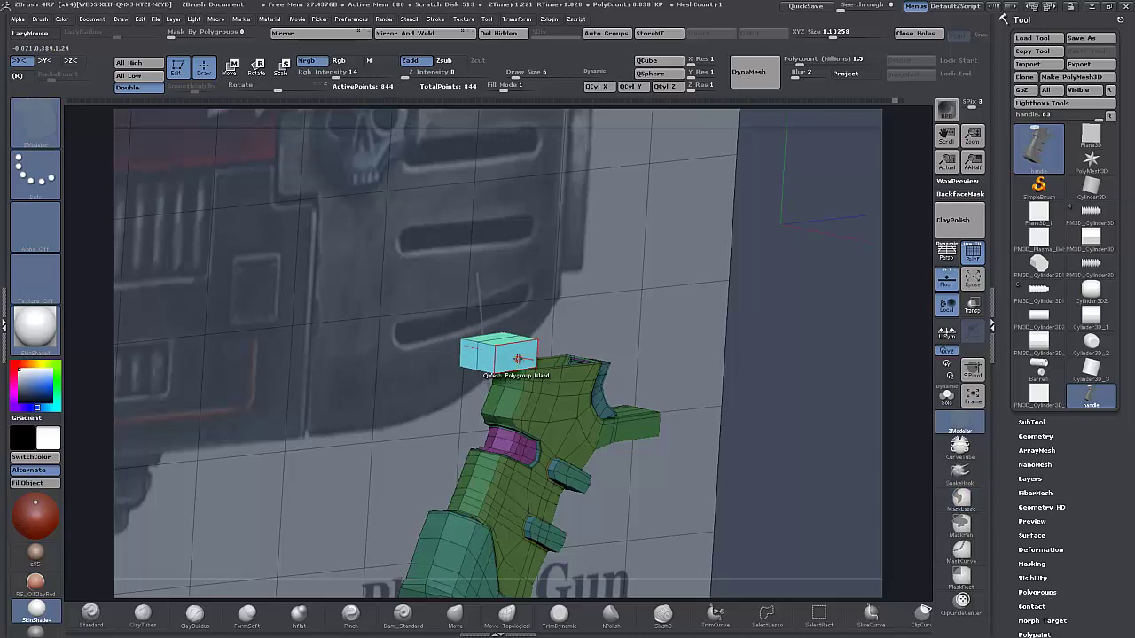
key("space")
left_click(648, 375)
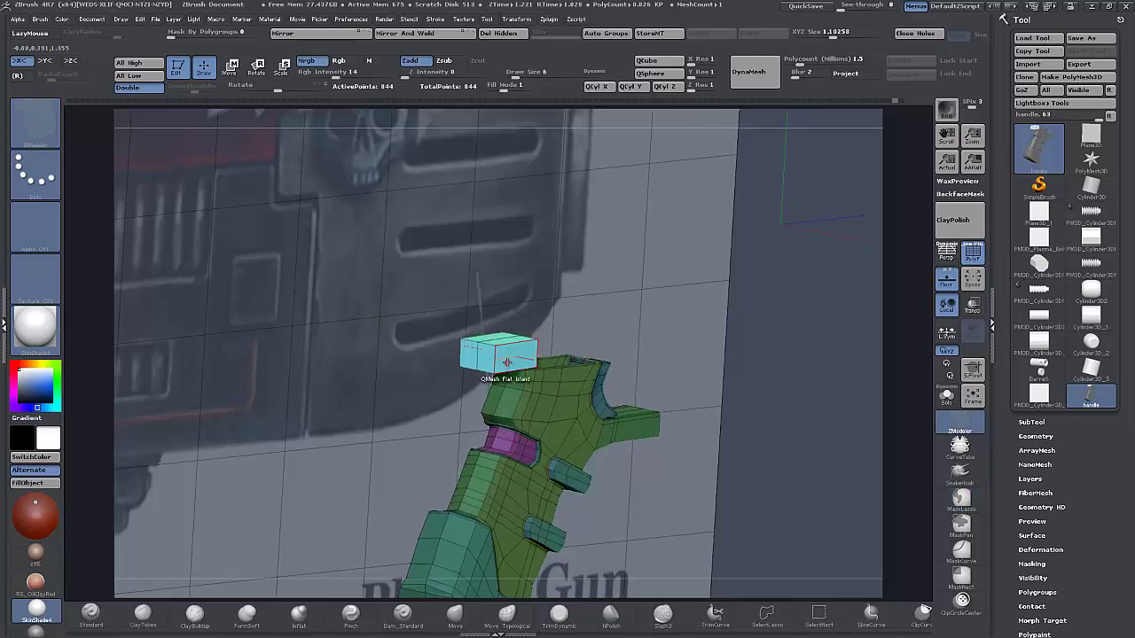
left_click_drag(507, 361, 524, 367)
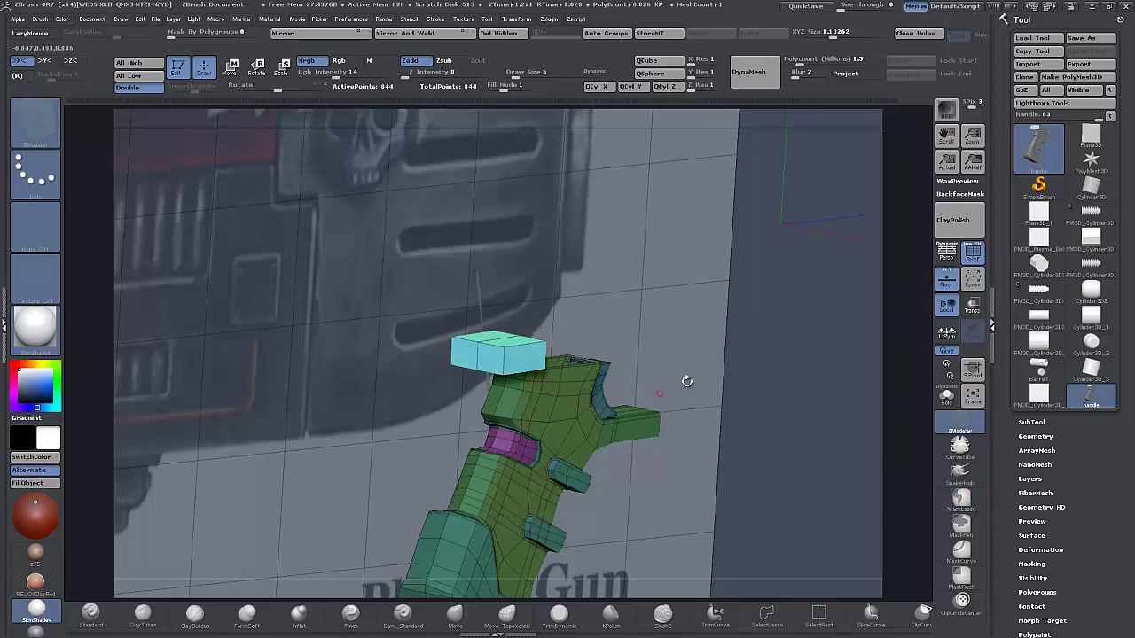
Isolate the box's upper rear corner with a mask and move it backward to slant the rear end like the reference.
left_click_drag(686, 380, 579, 429)
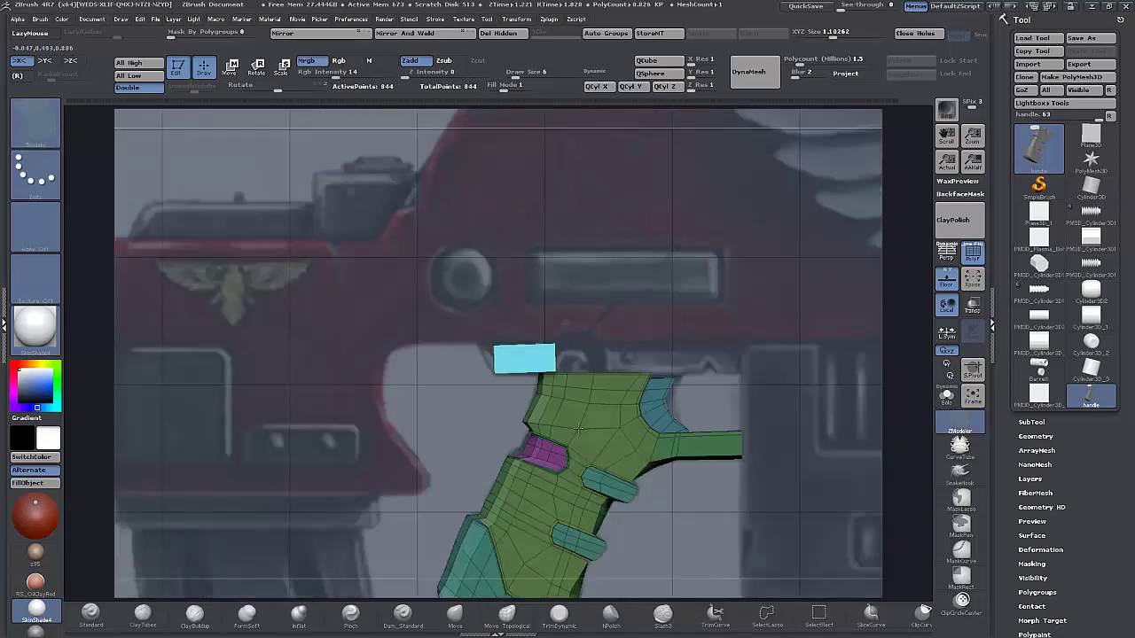
left_click_drag(708, 297, 708, 363, "alt")
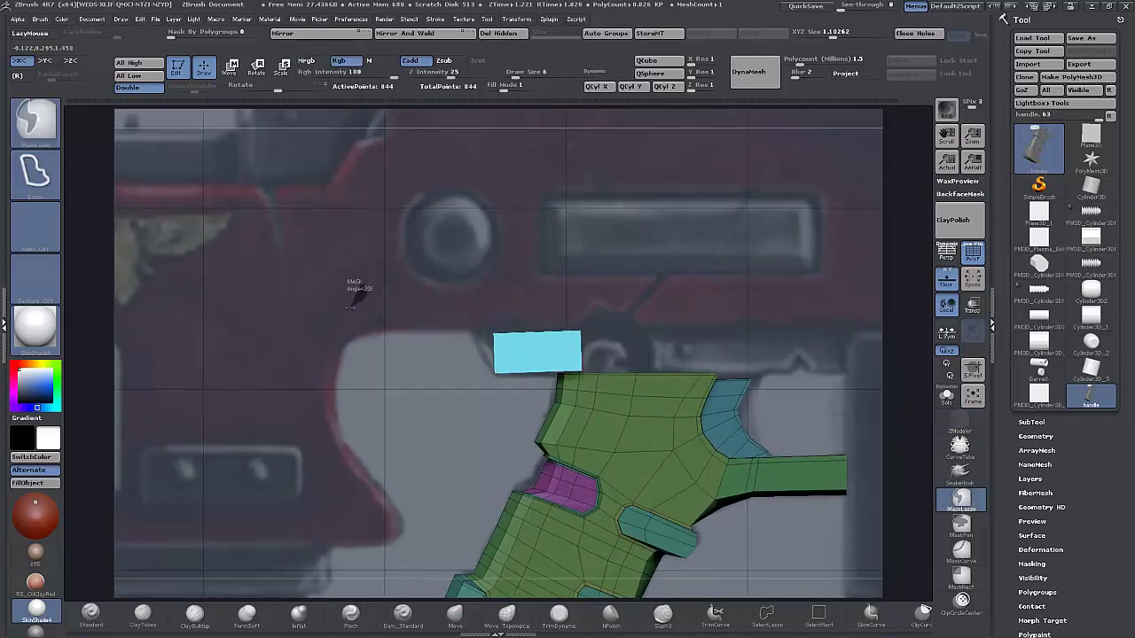
left_click_drag(358, 289, 351, 307, "ctrl")
key("ctrl")
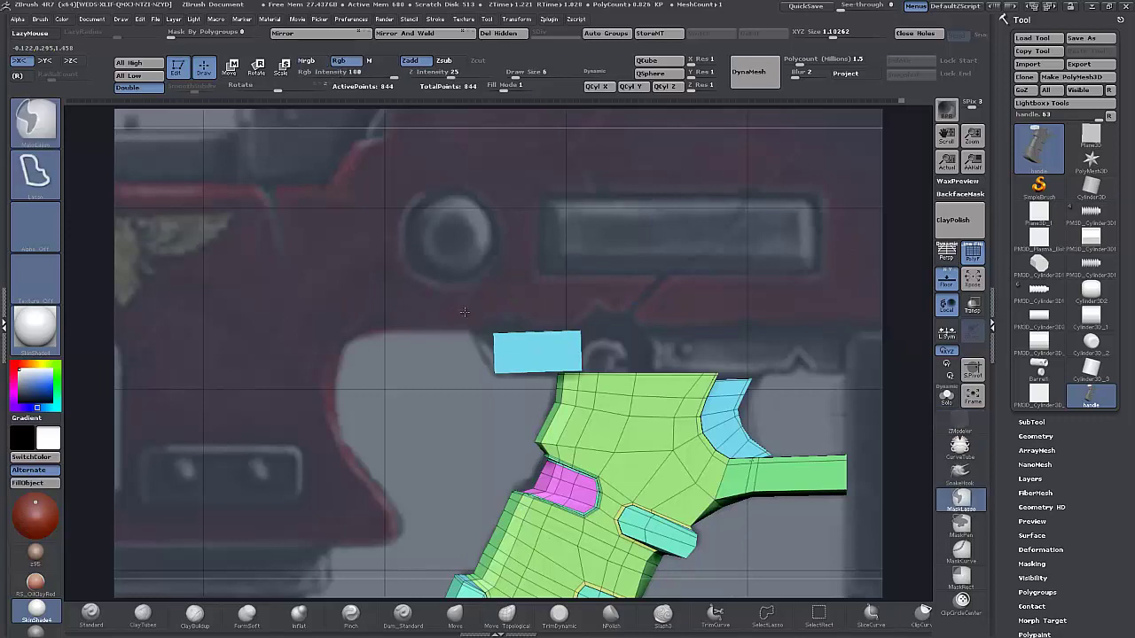
mouse_move(465, 312)
left_mouse_down("ctrl")
mouse_move(473, 353)
mouse_move(460, 333)
left_mouse_up("ctrl")
left_click(276, 322, "ctrl")
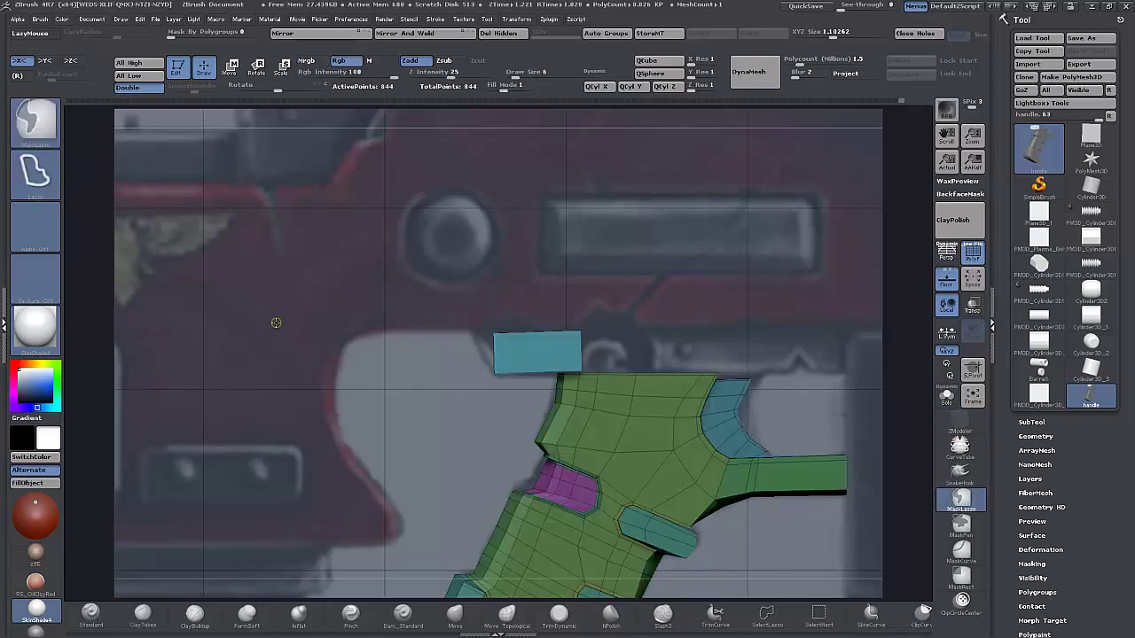
left_click(232, 71)
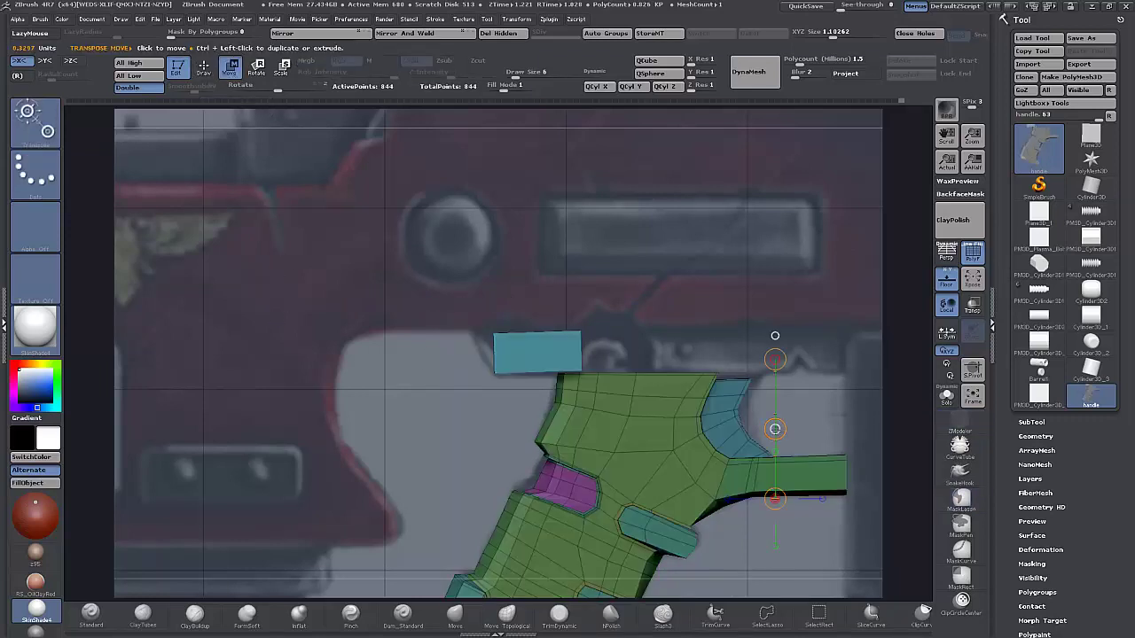
left_click_drag(775, 429, 768, 427)
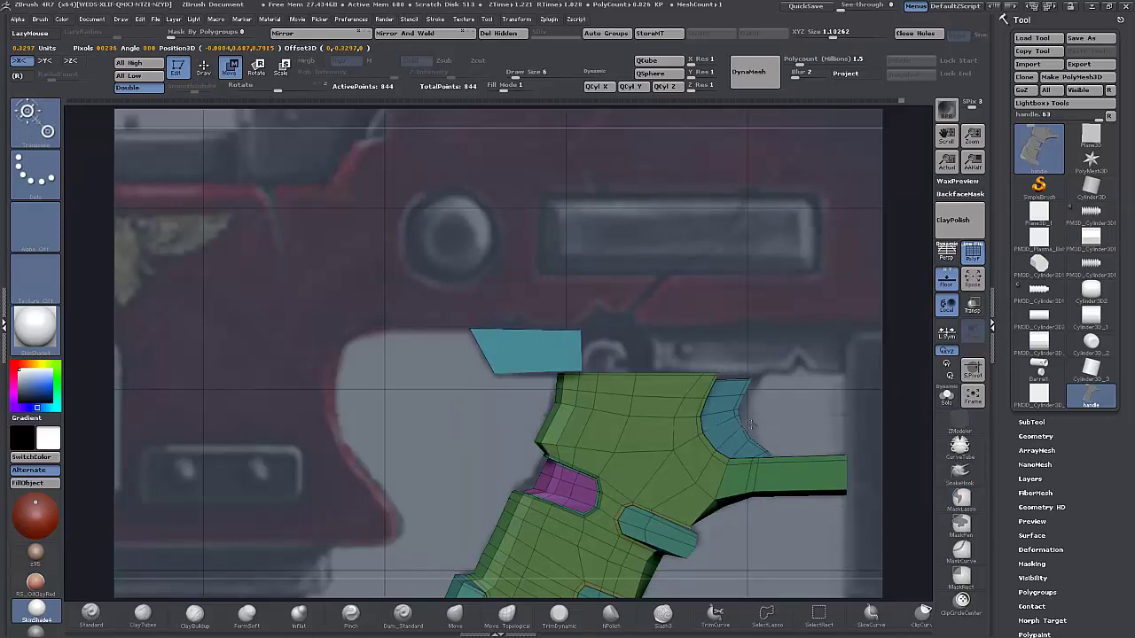
Isolate the box's upper front corner with a mask, adjust its position with Transpose, and clear the mask.
mouse_move(595, 310)
left_mouse_down("ctrl")
mouse_move(629, 375)
mouse_move(633, 365)
left_mouse_up("ctrl")
key("ctrl")
left_click(661, 289, "ctrl")
left_click_drag(887, 451, 887, 451)
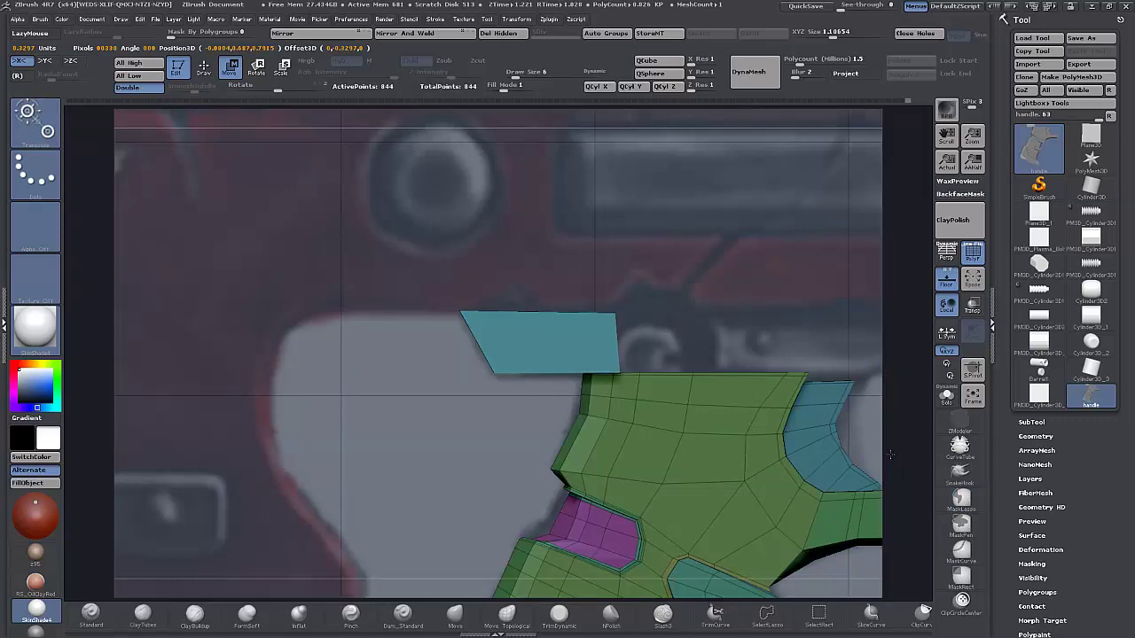
left_click_drag(768, 354, 518, 364, "alt")
left_click_drag(607, 236, 612, 241, "ctrl")
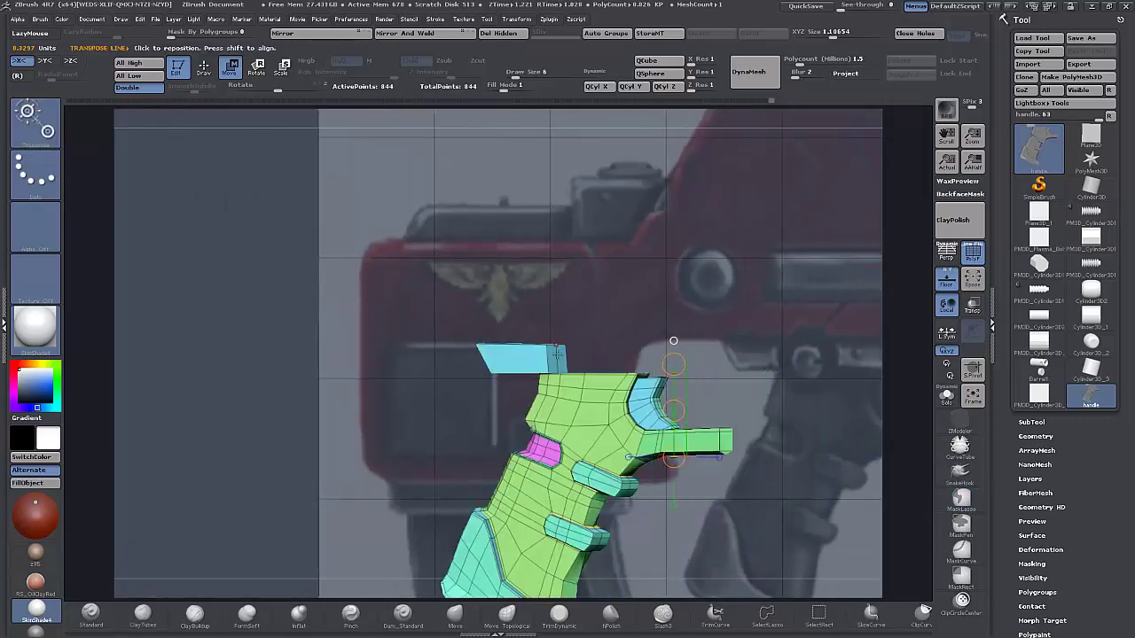
Extrude the box's front face forward over the grip with QMesh Flat Island, and set the polygon action to Move.
key("q")
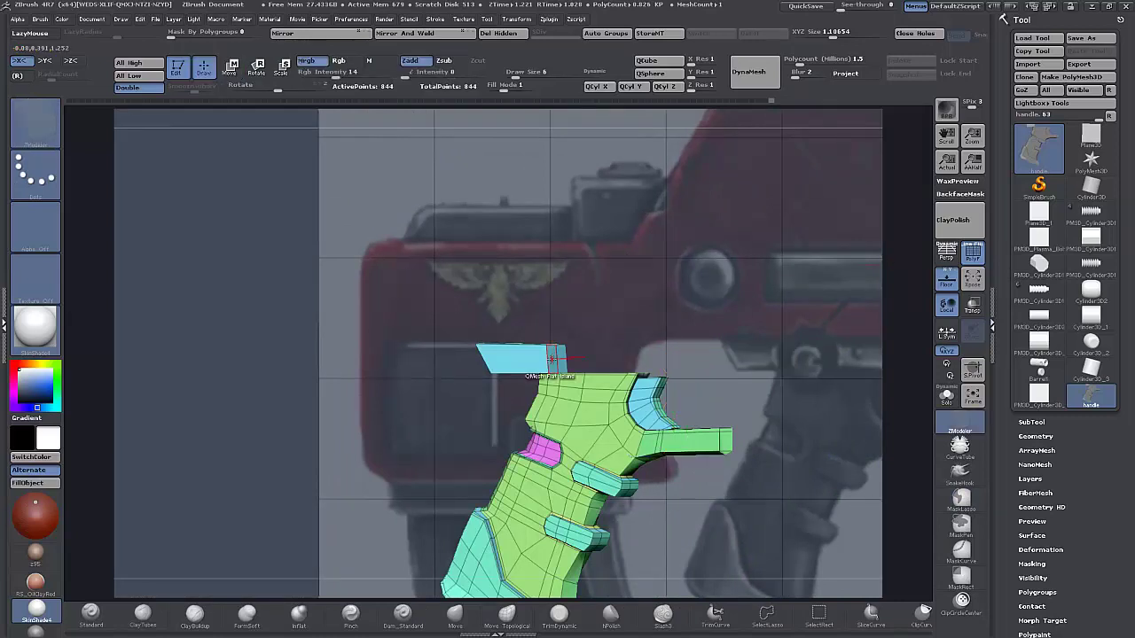
left_click_drag(552, 360, 645, 361)
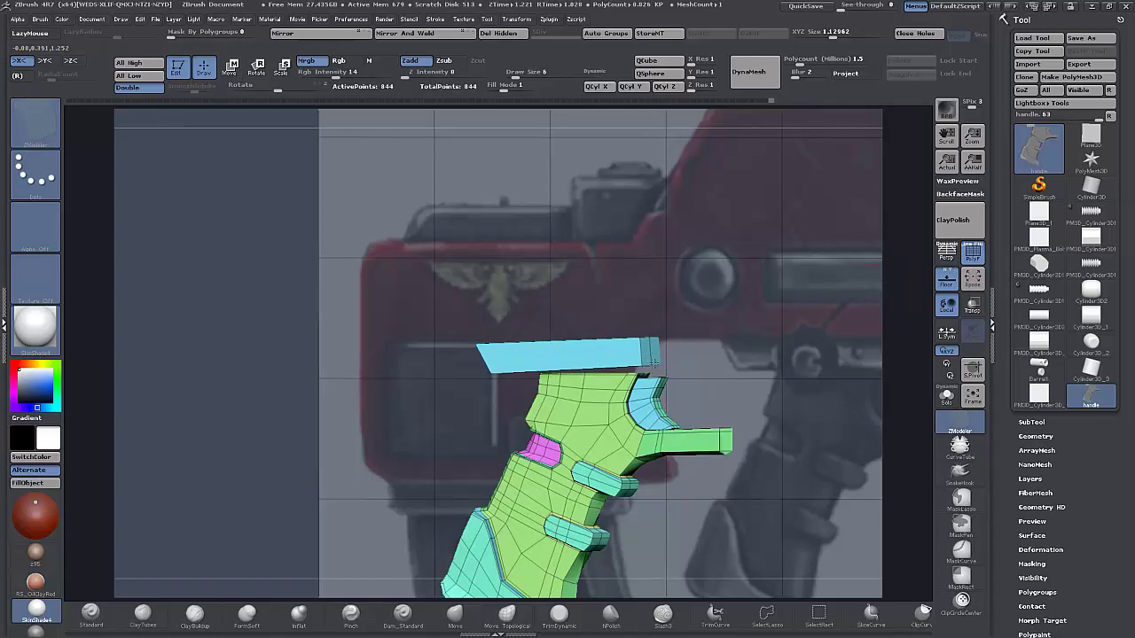
key("ctrl+z")
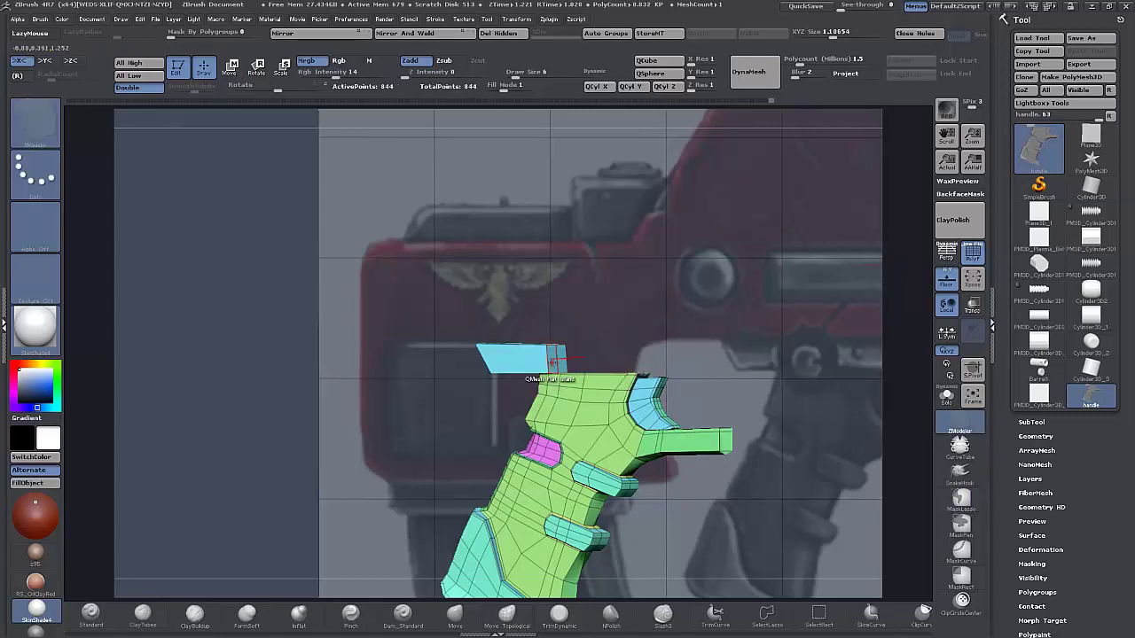
left_click_drag(553, 361, 720, 410)
key("space")
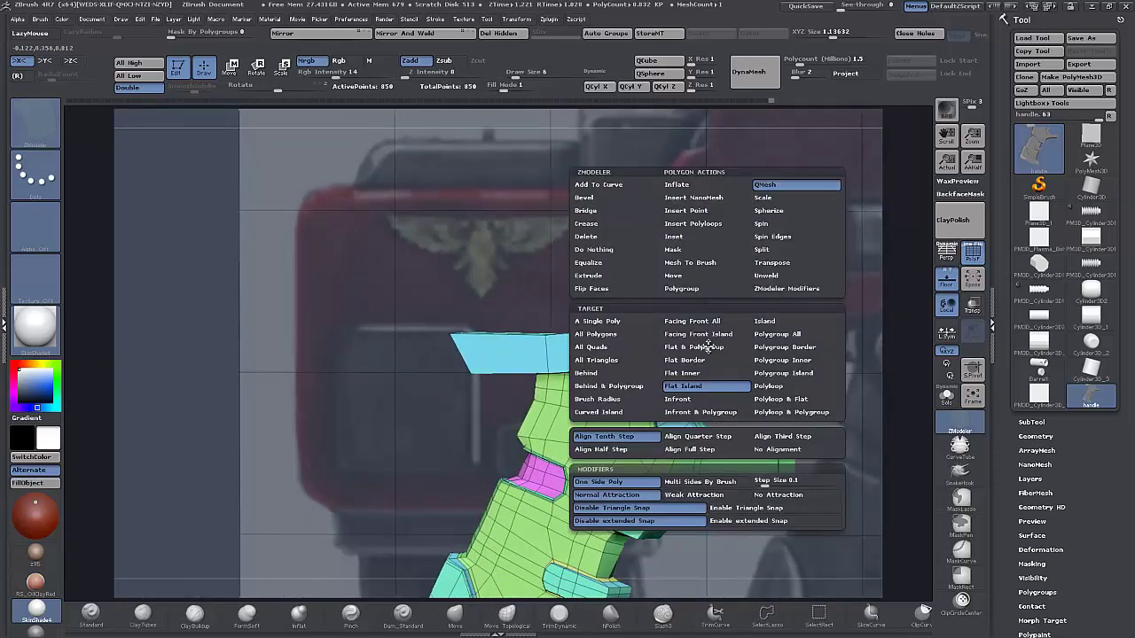
left_click(688, 276)
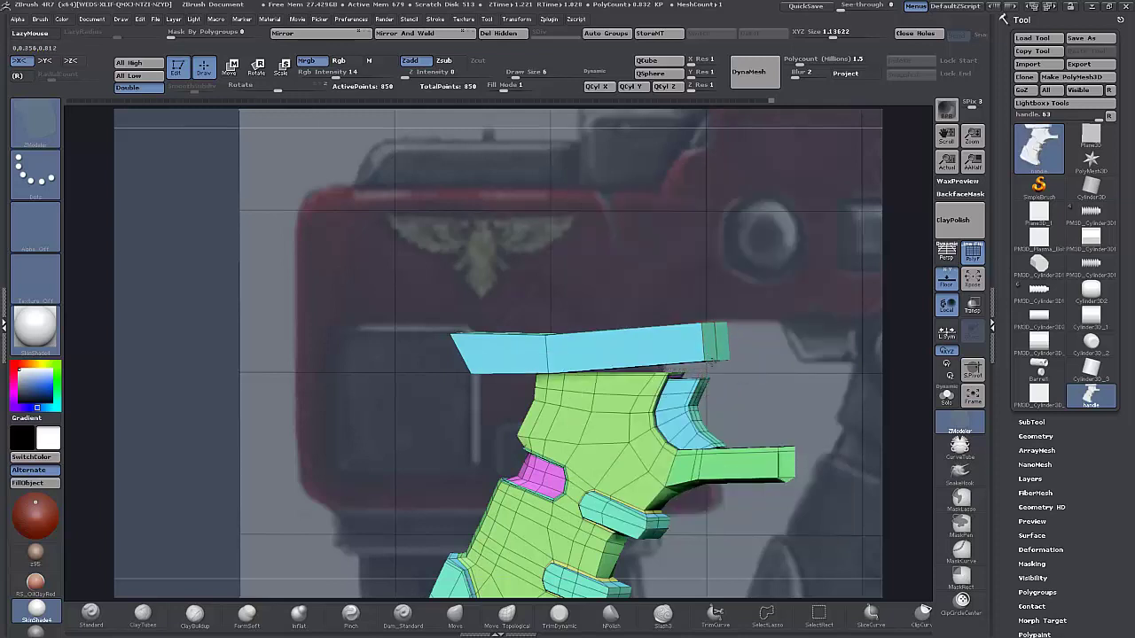
Isolate the bar's front end with a mask and move it down to level the bar above the grip.
left_click_drag(712, 384, 705, 395)
left_click_drag(714, 393, 581, 410)
key("w")
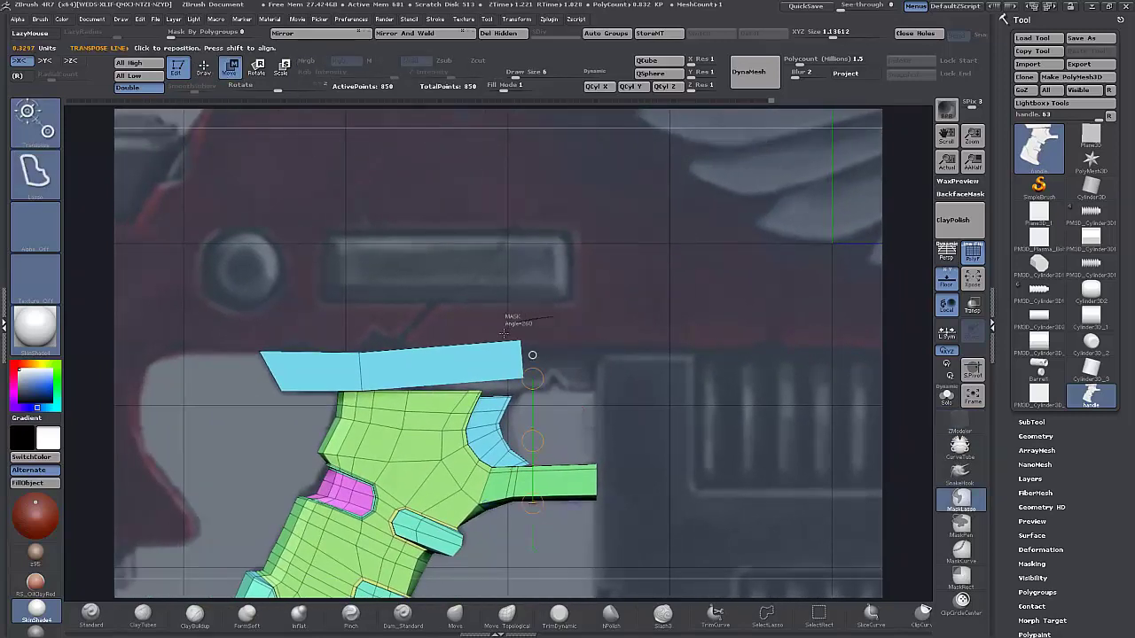
left_click_drag(507, 317, 564, 385, "ctrl")
left_click(649, 335, "ctrl")
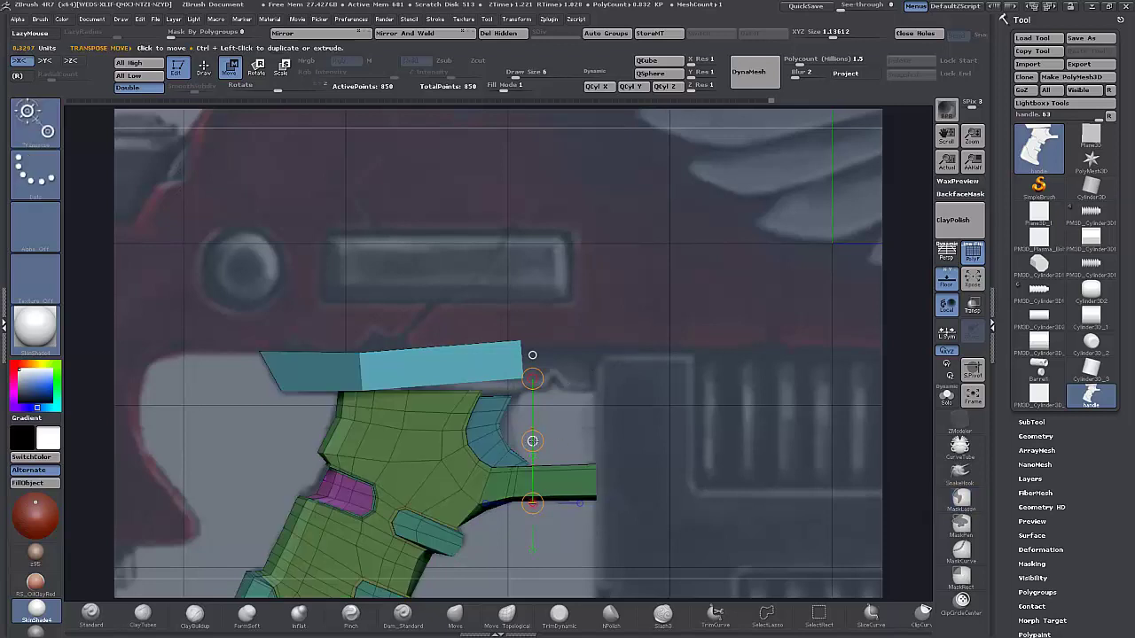
left_click_drag(532, 441, 528, 453)
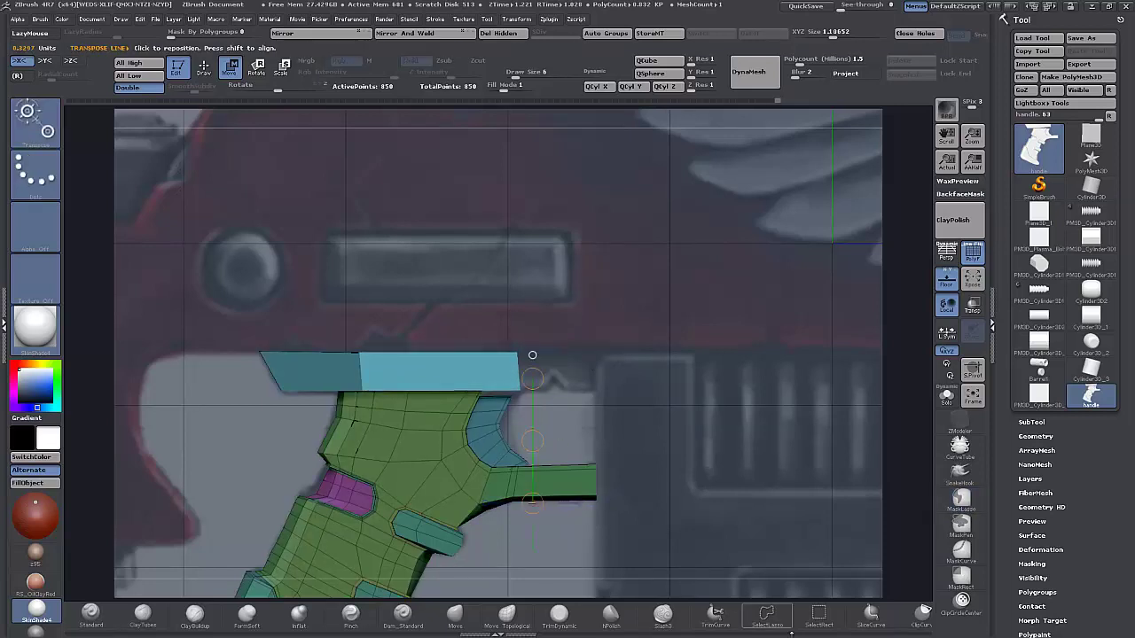
Clip the bar's front end to a straight vertical edge, extend it forward to match the reference, and clear the mask.
mouse_move(487, 309)
left_mouse_down("ctrl+shift")
mouse_move(472, 518)
mouse_move(505, 521)
left_mouse_up("ctrl+shift")
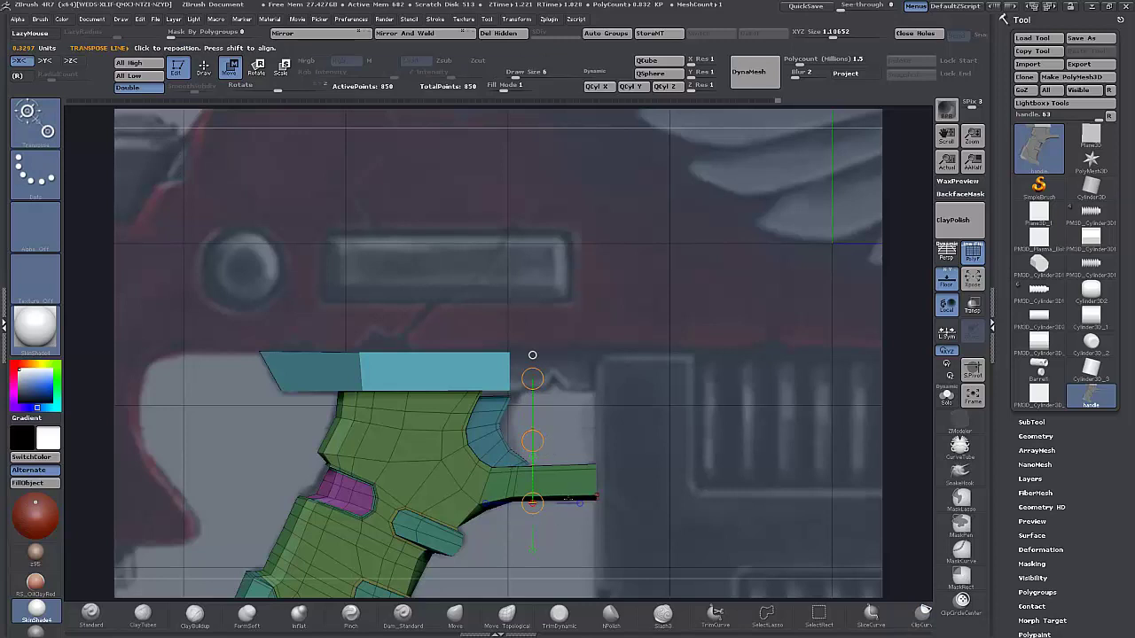
left_click_drag(532, 354, 680, 504)
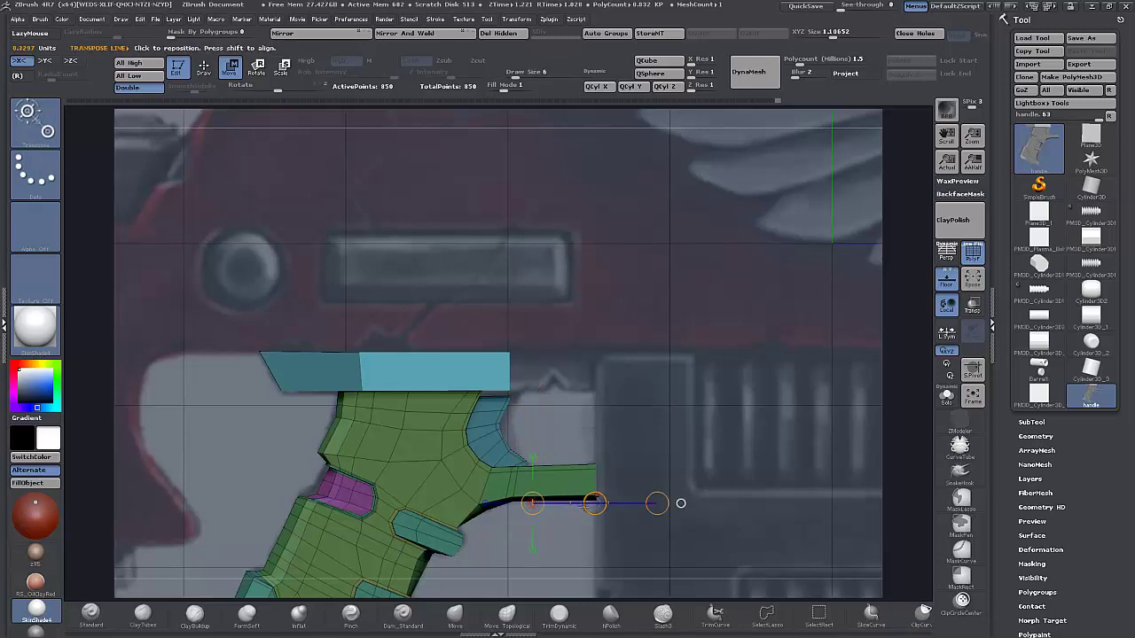
key("ctrl+z")
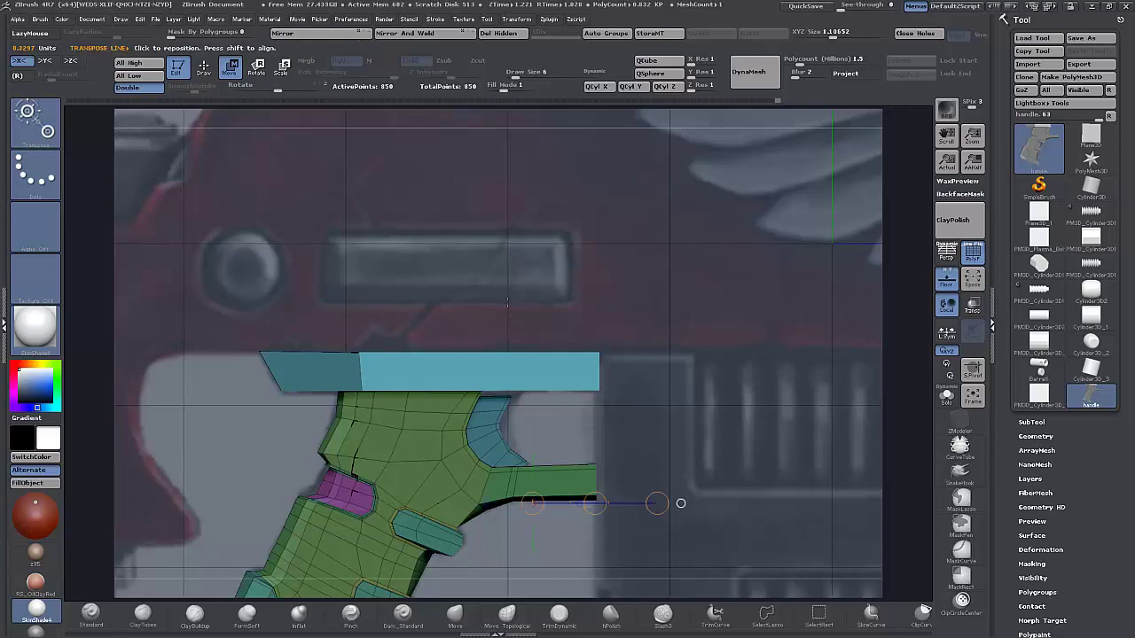
mouse_move(658, 302)
left_mouse_down("ctrl")
mouse_move(692, 331)
mouse_move(675, 332)
left_mouse_up("ctrl")
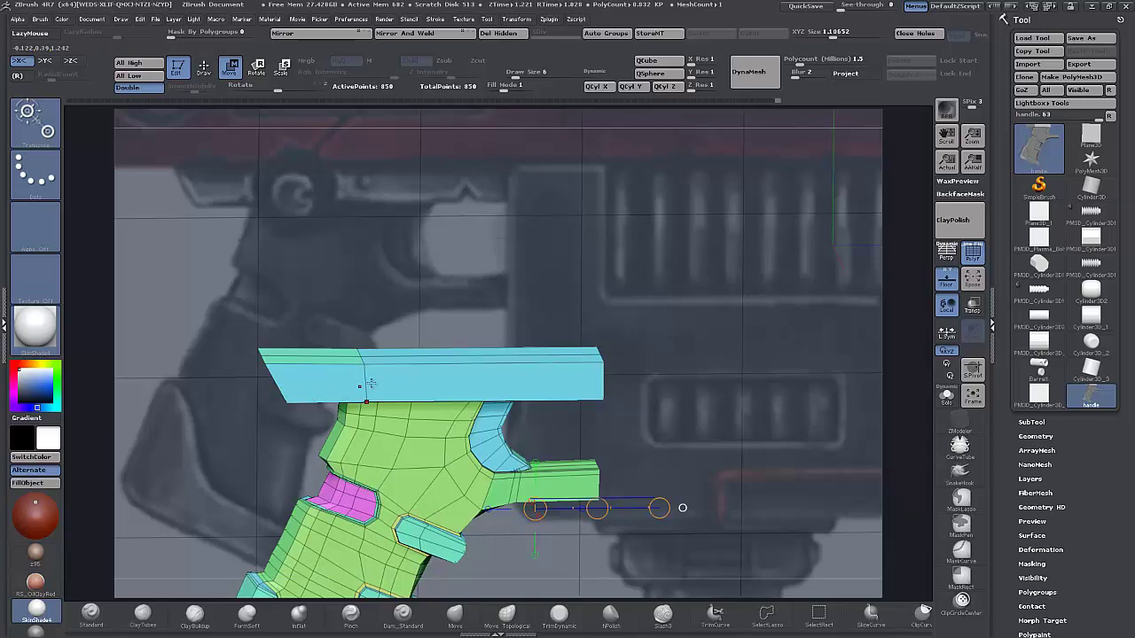
Insert a horizontal edge loop along the middle of the bar's side faces.
left_click_drag(502, 238, 723, 416)
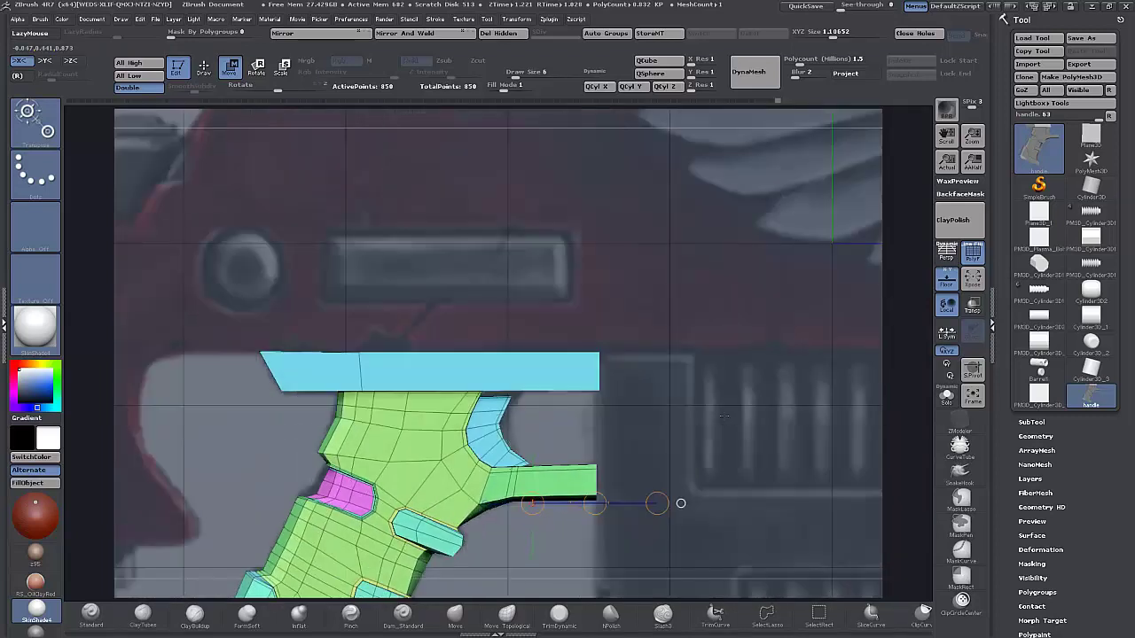
key("q")
left_click(360, 372)
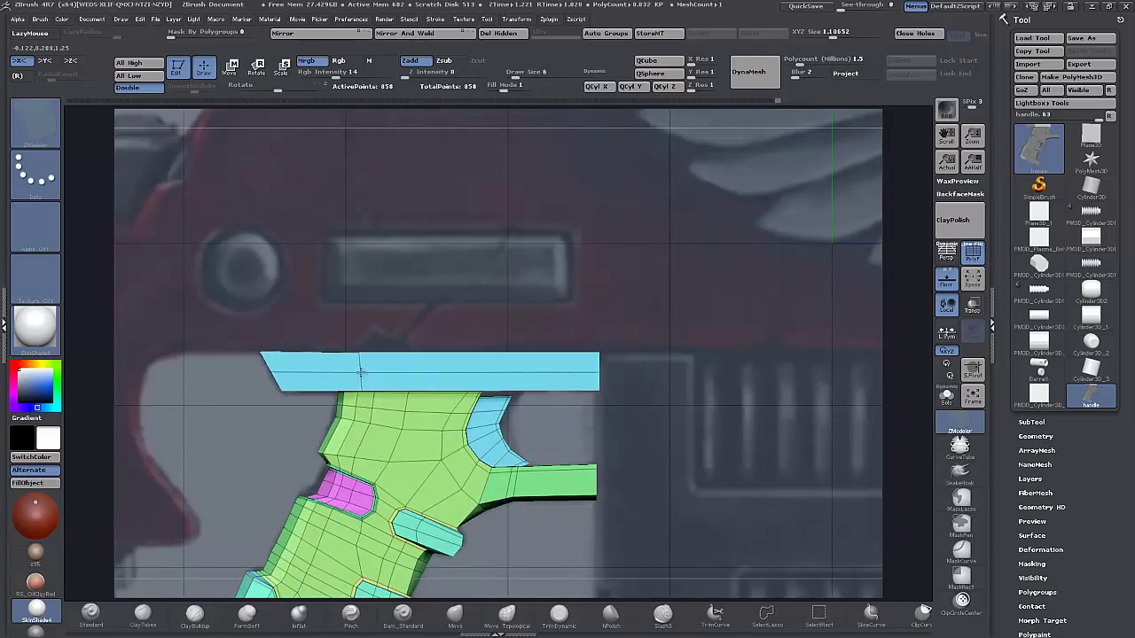
left_click_drag(748, 464, 740, 472)
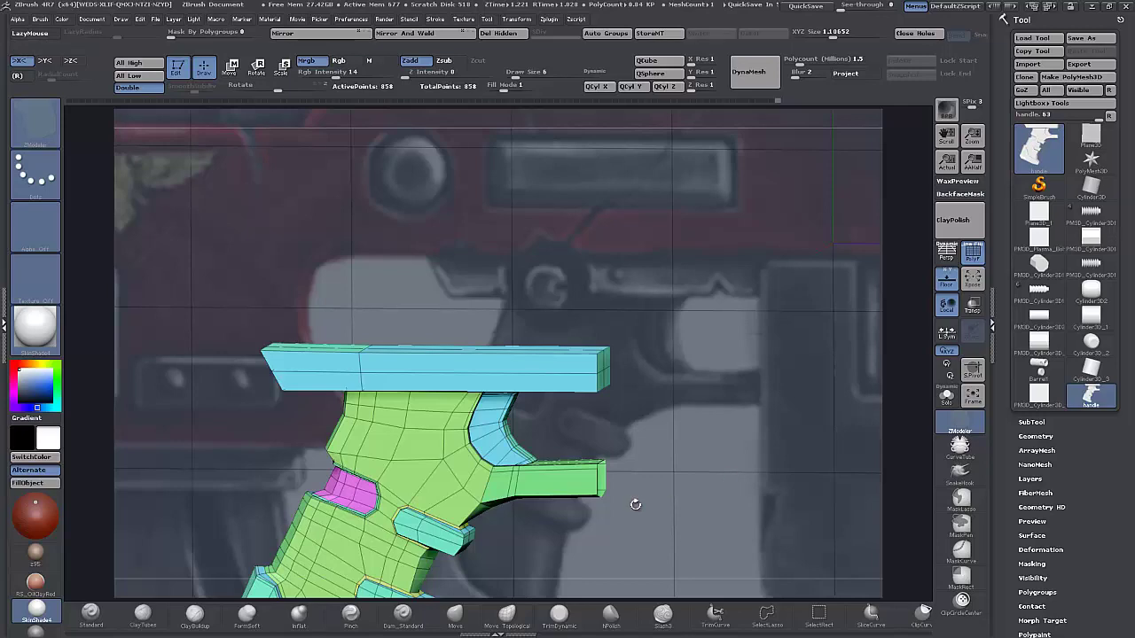
left_click_drag(682, 479, 689, 501)
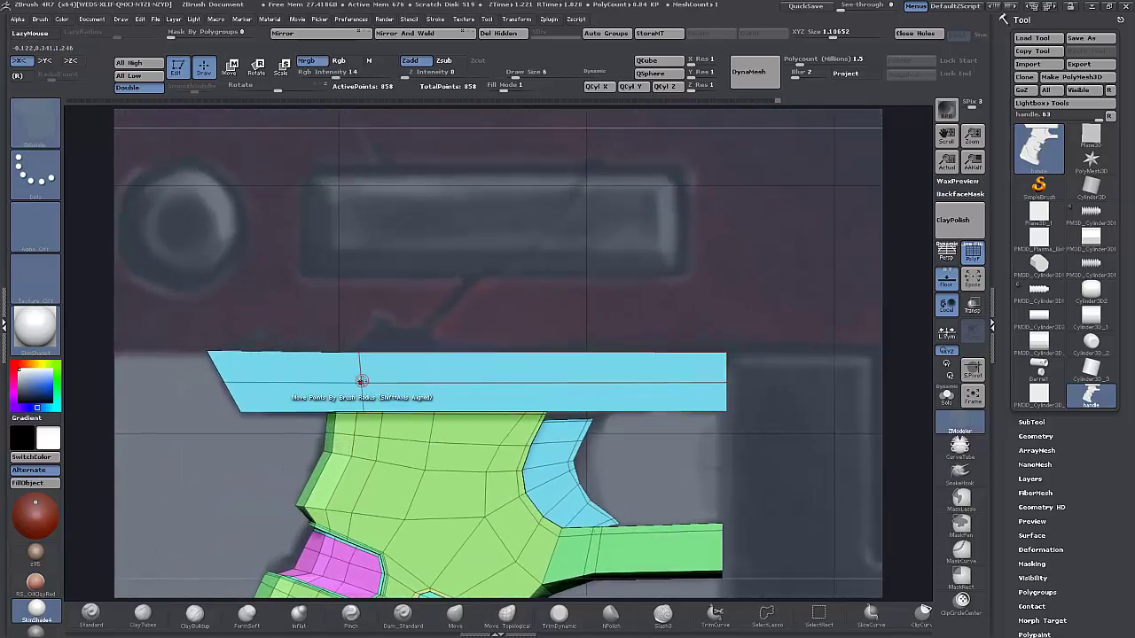
Set the point action to Split and try vertical edge loops on both sides of the bar's existing vertical loop.
key("space")
left_click(414, 382)
left_click_drag(362, 381, 324, 383)
key("ctrl+z")
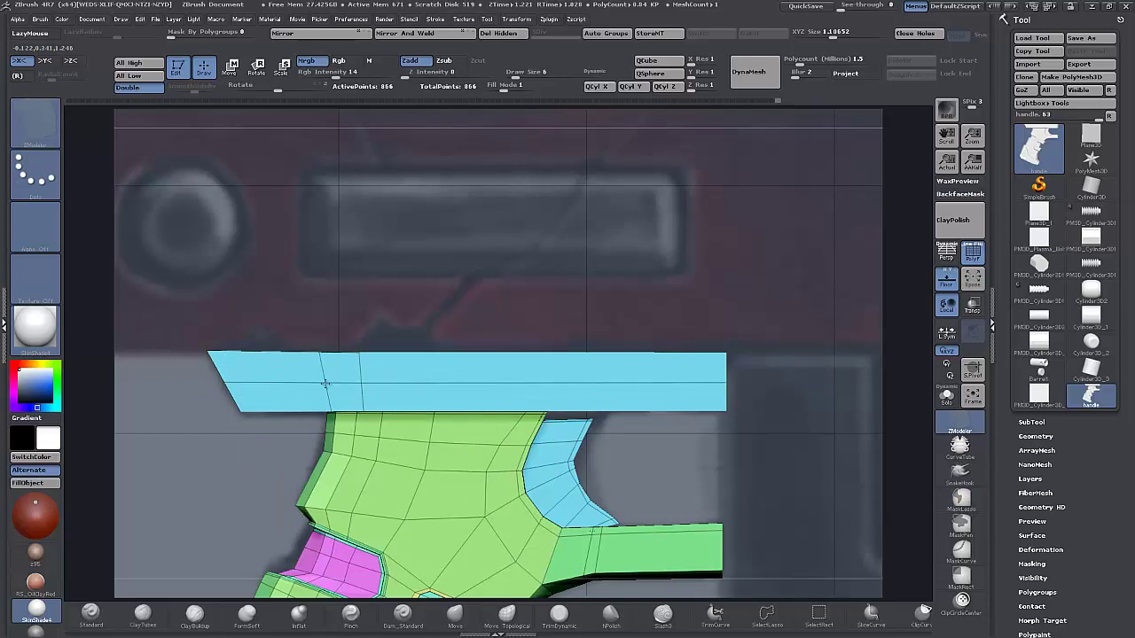
left_click_drag(400, 382, 403, 382)
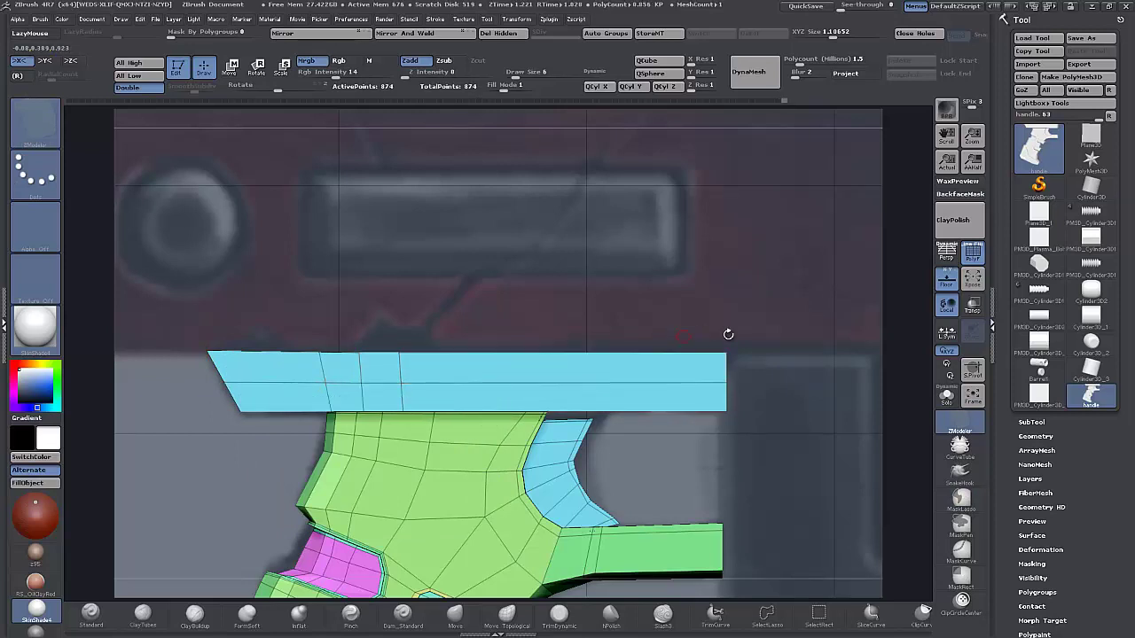
Set Fill Mode to 3 to see the reference, undo the trial loops, and delete the bar's vertical edge loop.
left_click_drag(506, 87, 529, 86)
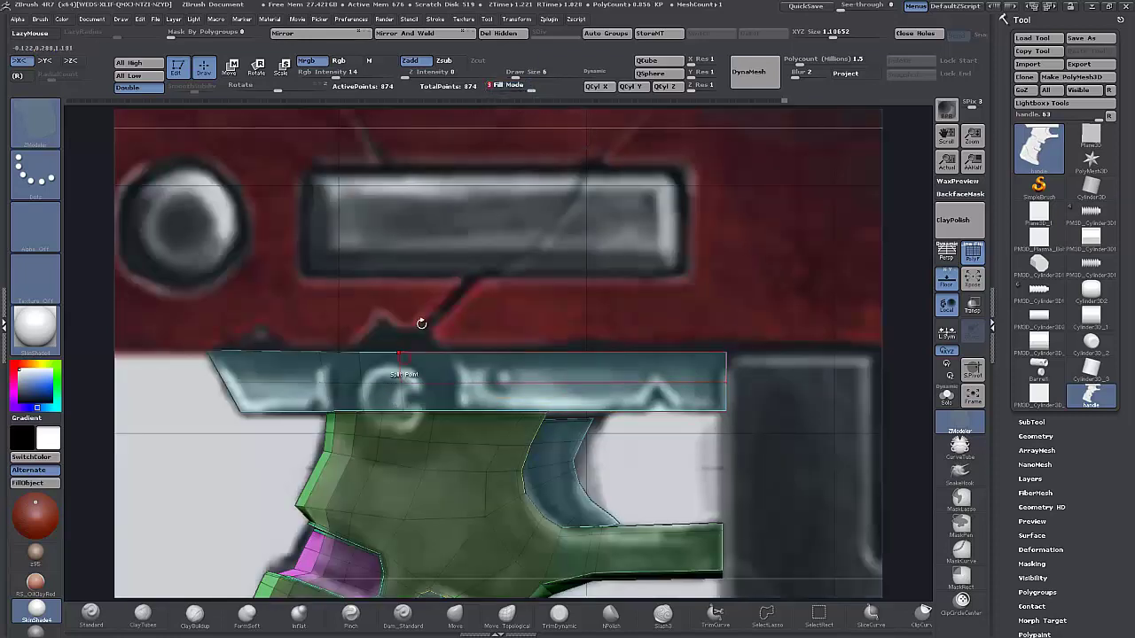
key("ctrl+z")
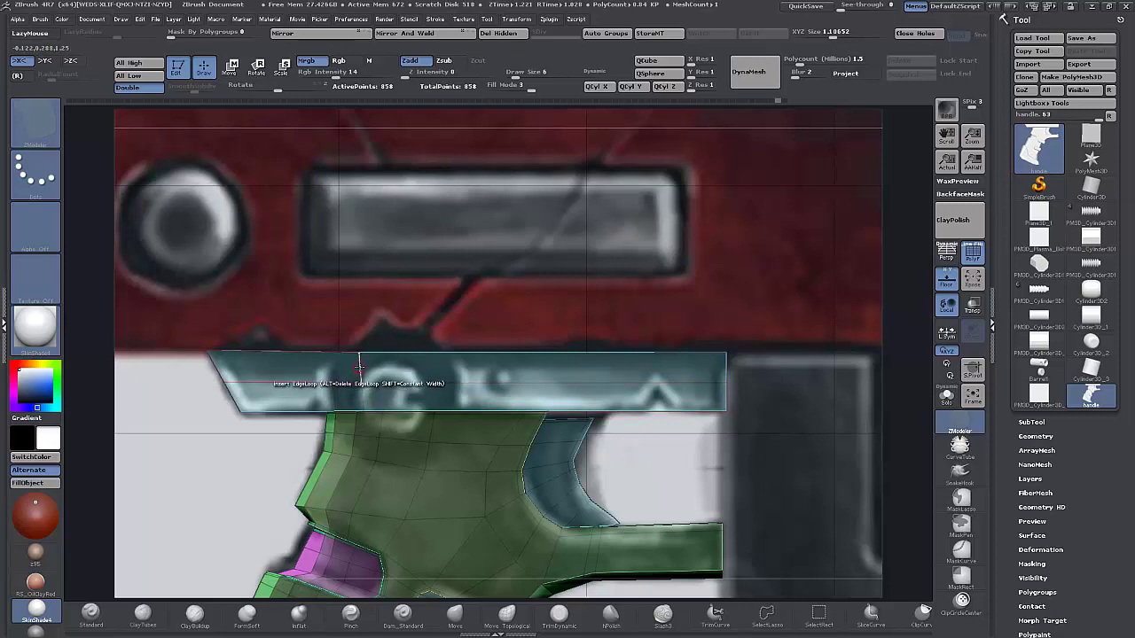
left_click(360, 369, "alt")
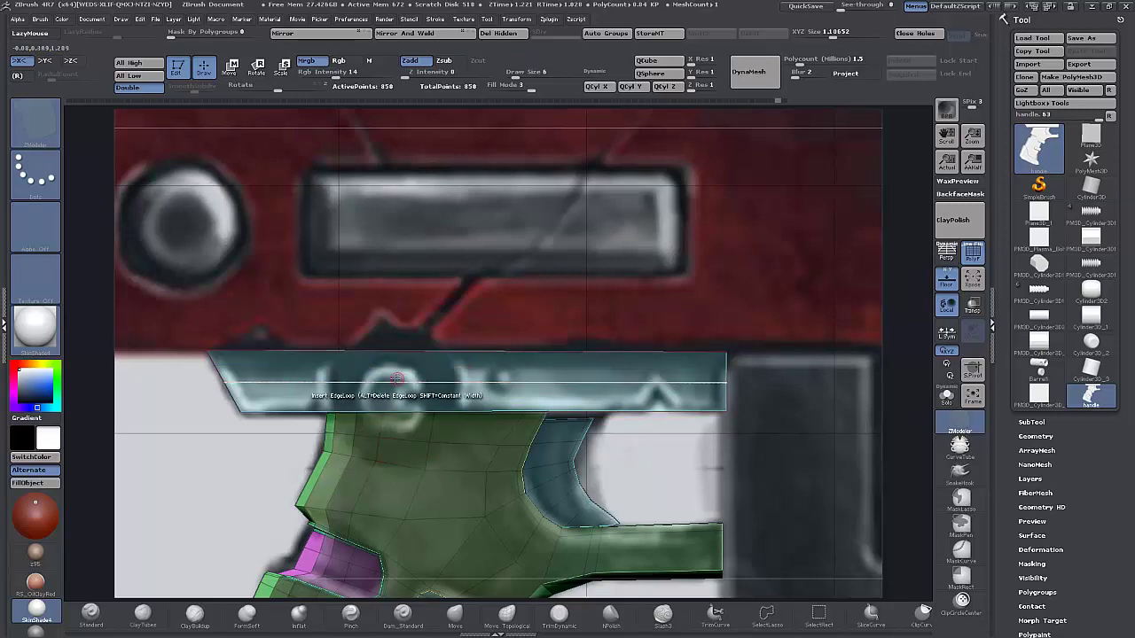
Insert vertical edge loops on the bar through the centre of the reference's round detail and along both of its sides.
left_click(390, 381)
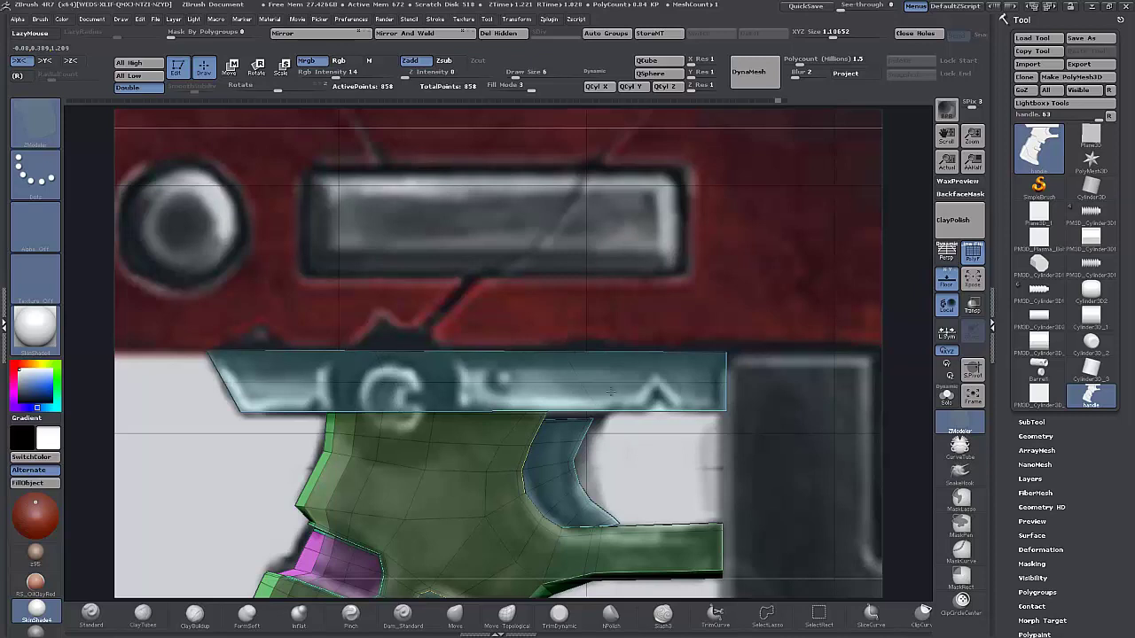
key("ctrl+z")
key("shift")
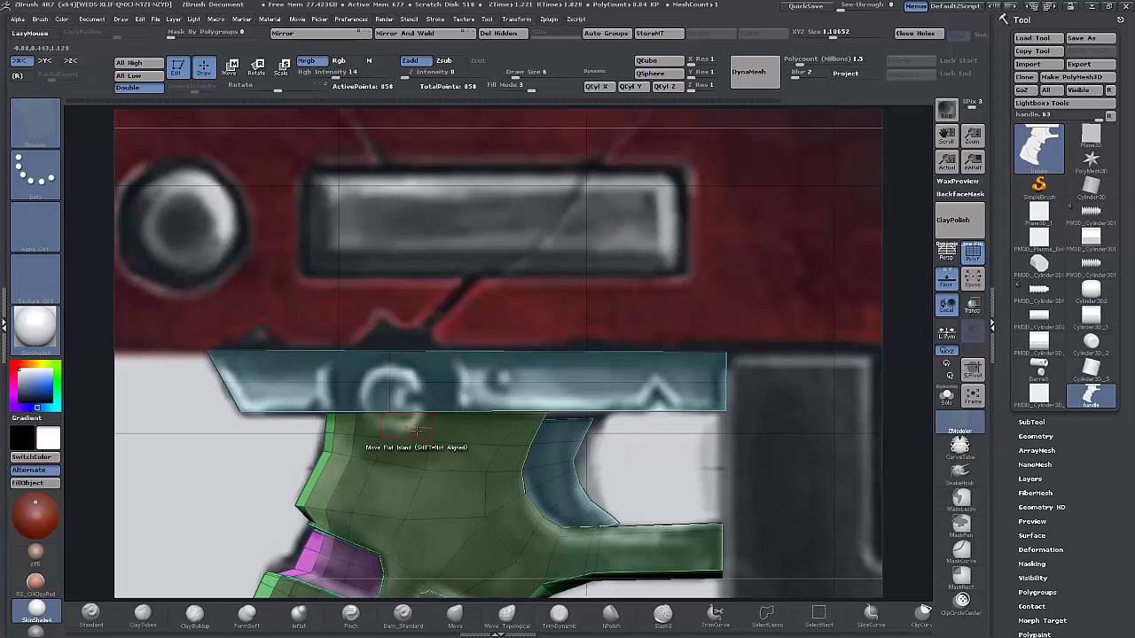
left_click(388, 381)
key("ctrl+z")
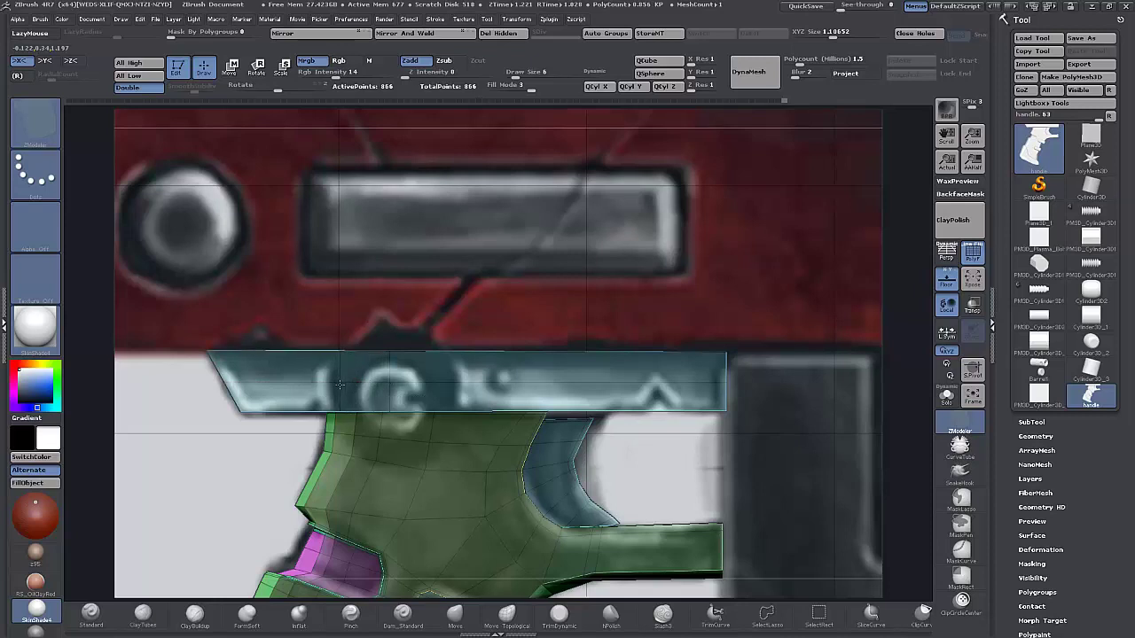
left_click(418, 382)
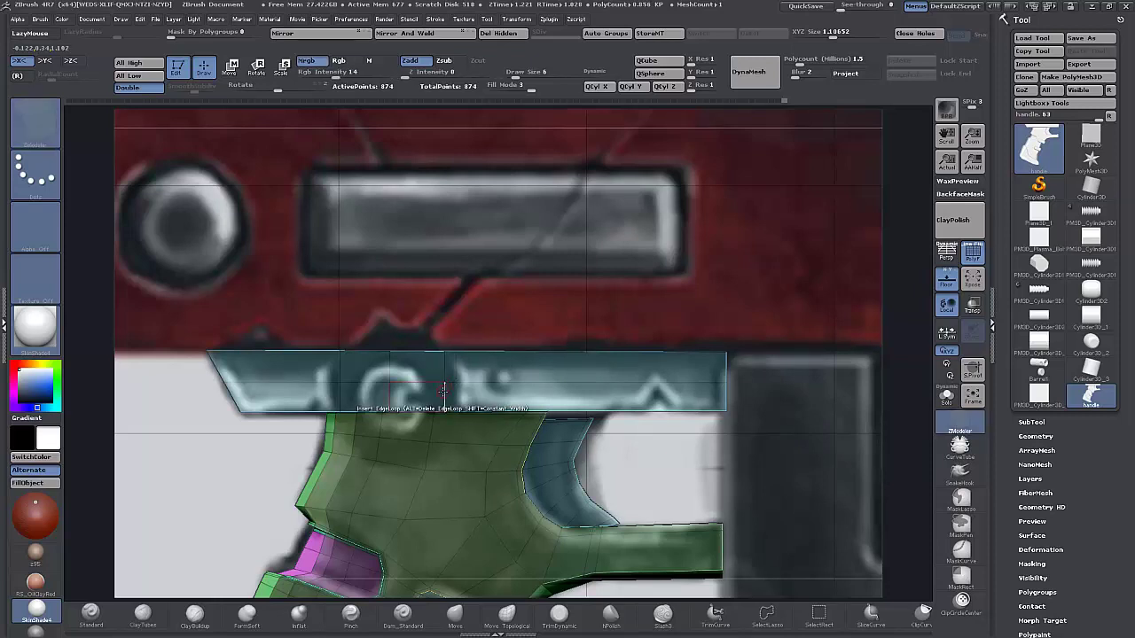
Split the point at the round detail's centre into a polygonal ring and slide the outer side points outward with the Slide action.
left_click(388, 382)
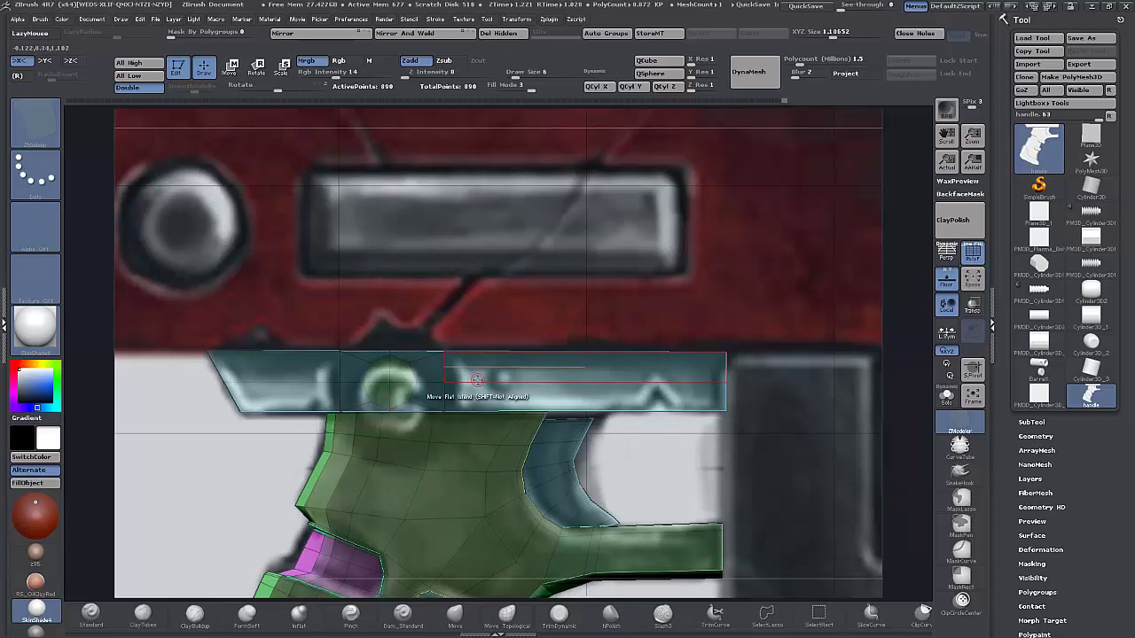
key("space")
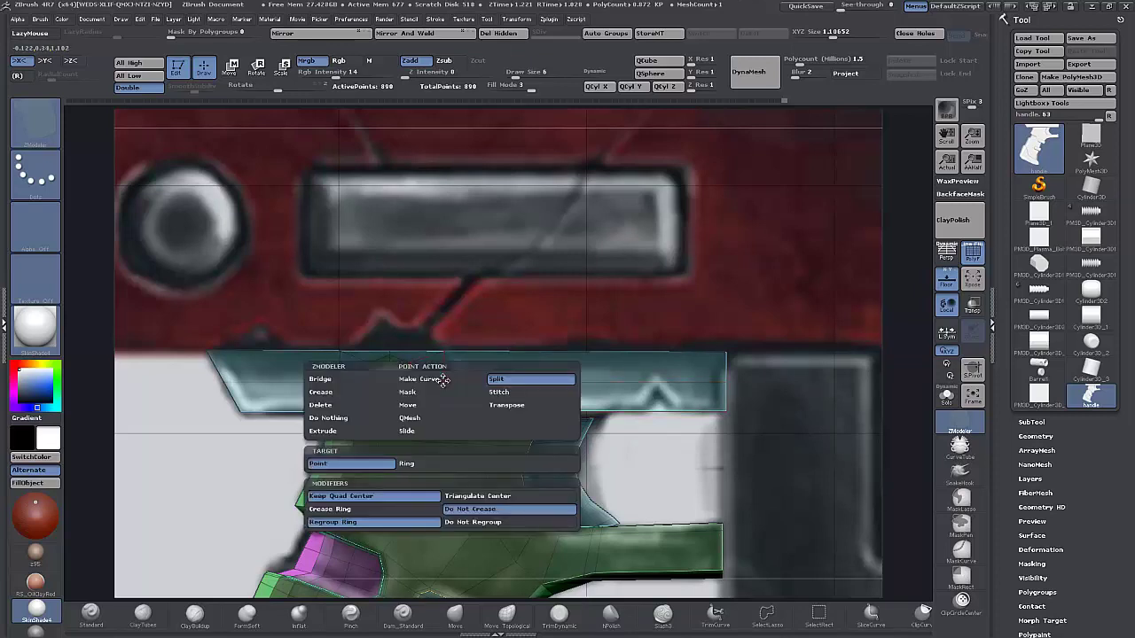
left_click(410, 431)
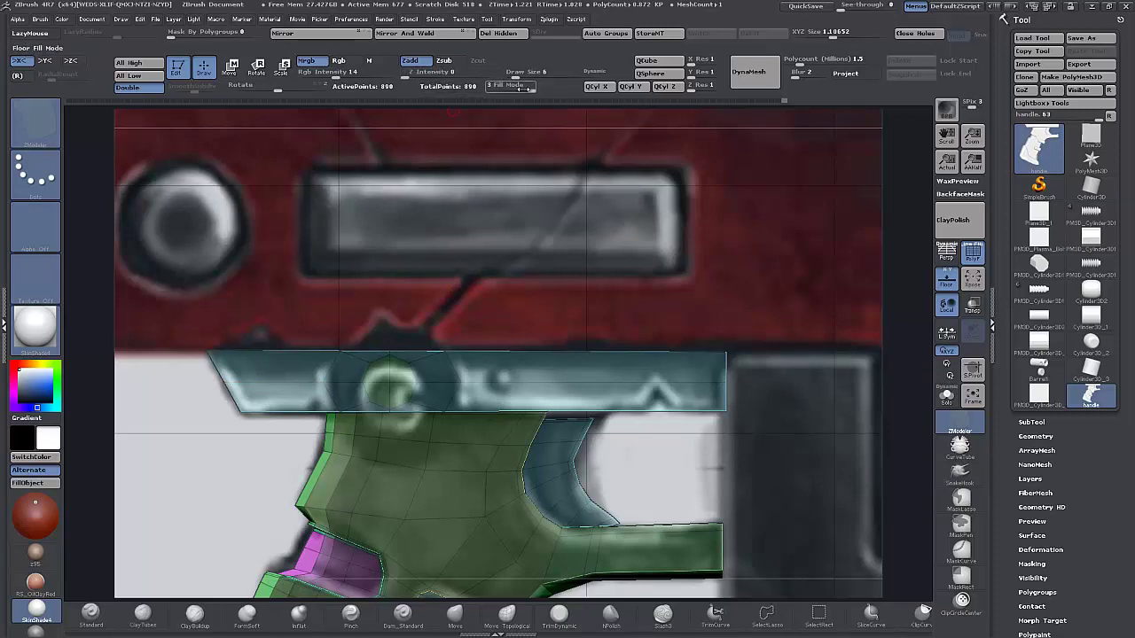
Set Fill Mode to 0, mark the round detail's faces, and set the polygon action to QMesh targeting A Single Poly.
left_click_drag(519, 88, 488, 95)
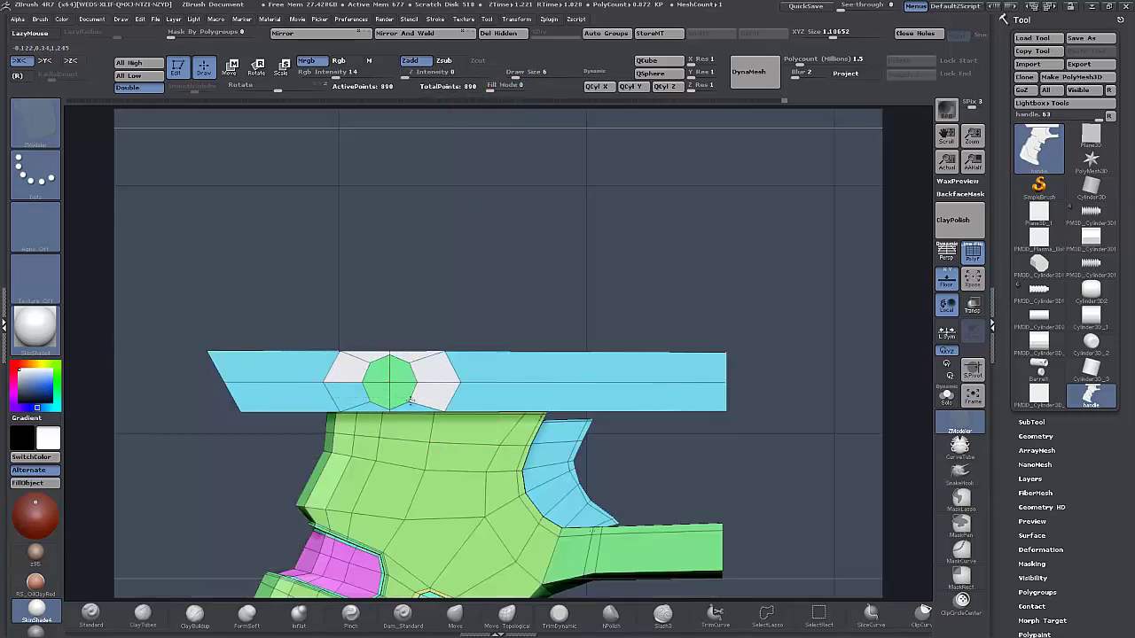
right_click_drag(423, 392, 478, 410)
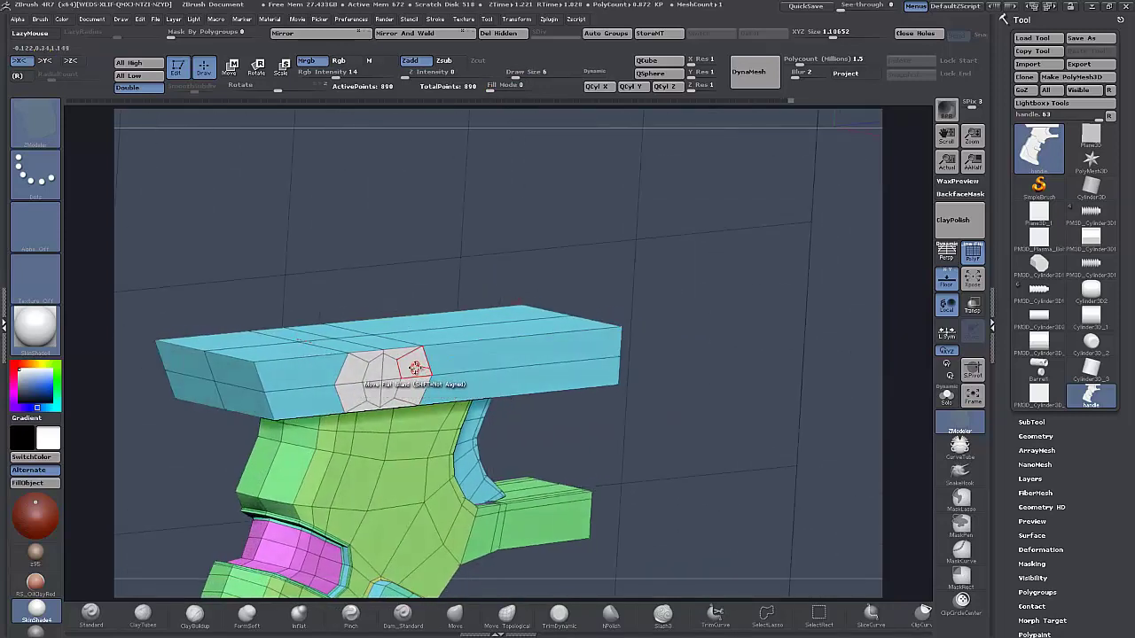
key("space")
left_click(470, 187)
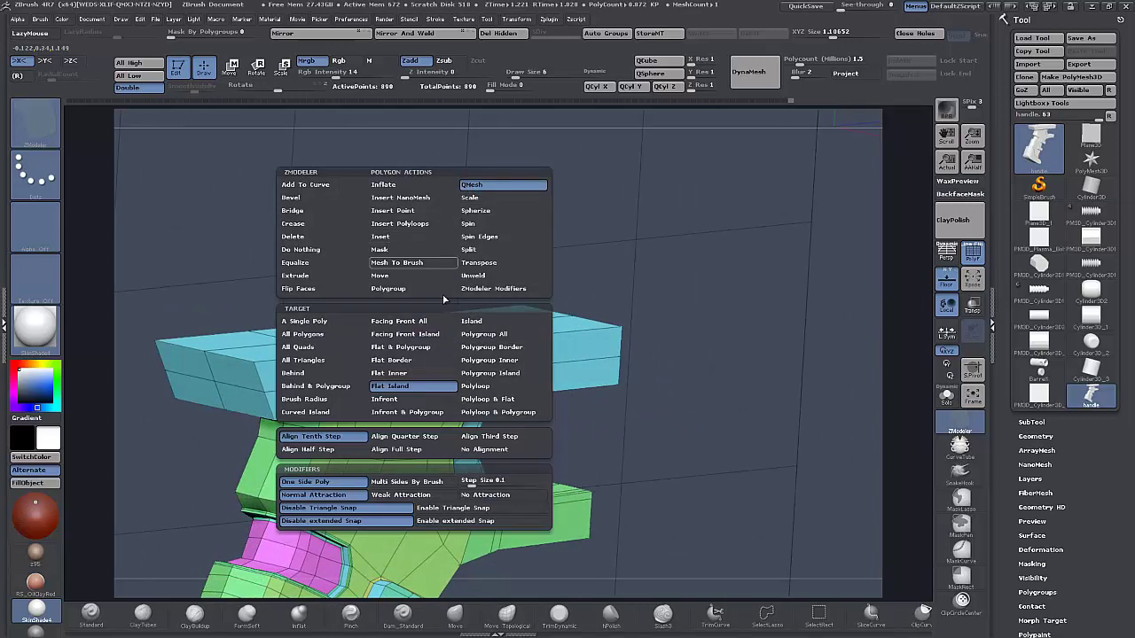
left_click(311, 321)
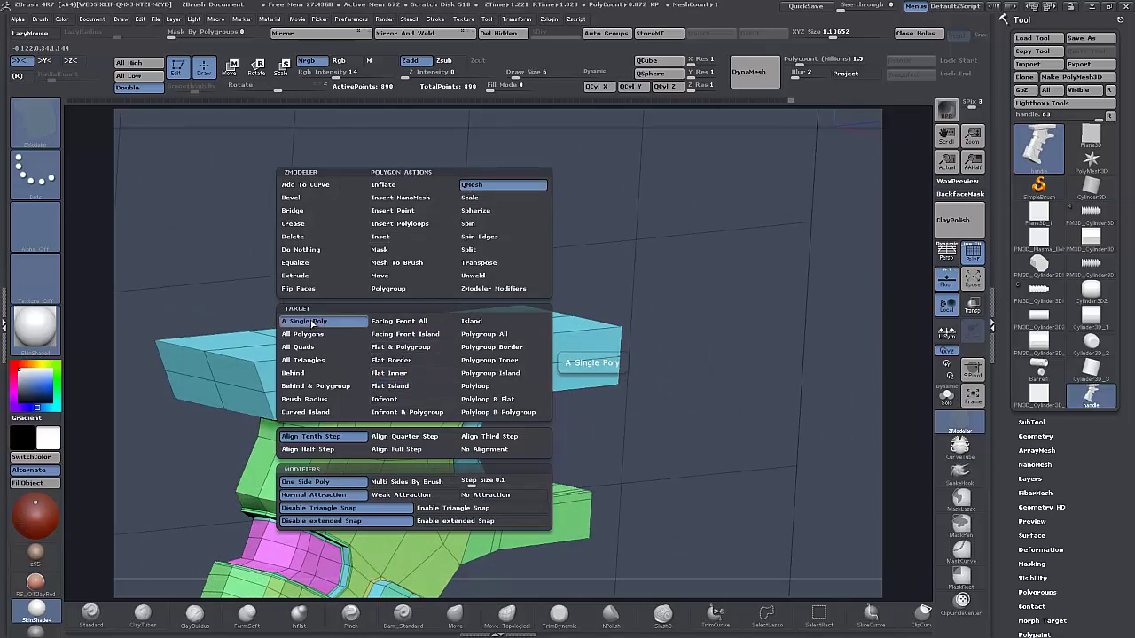
left_click_drag(393, 367, 398, 356)
Set the Draw Size to 131, try pushing the marked round faces inward with QMesh, and undo the recess.
key("space")
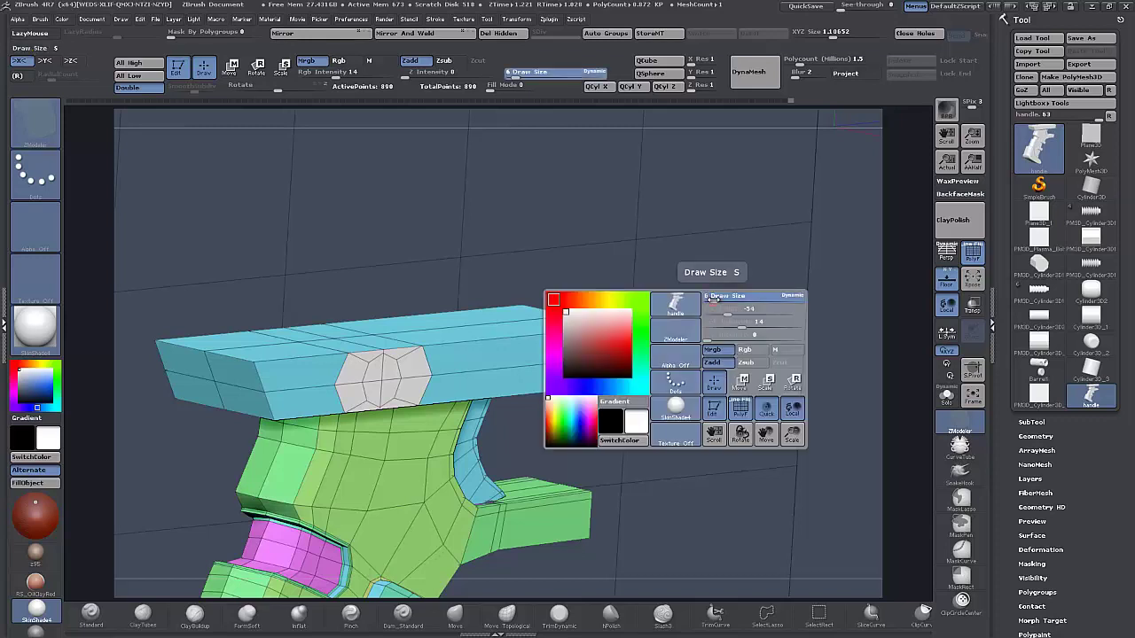
left_click_drag(714, 303, 736, 303)
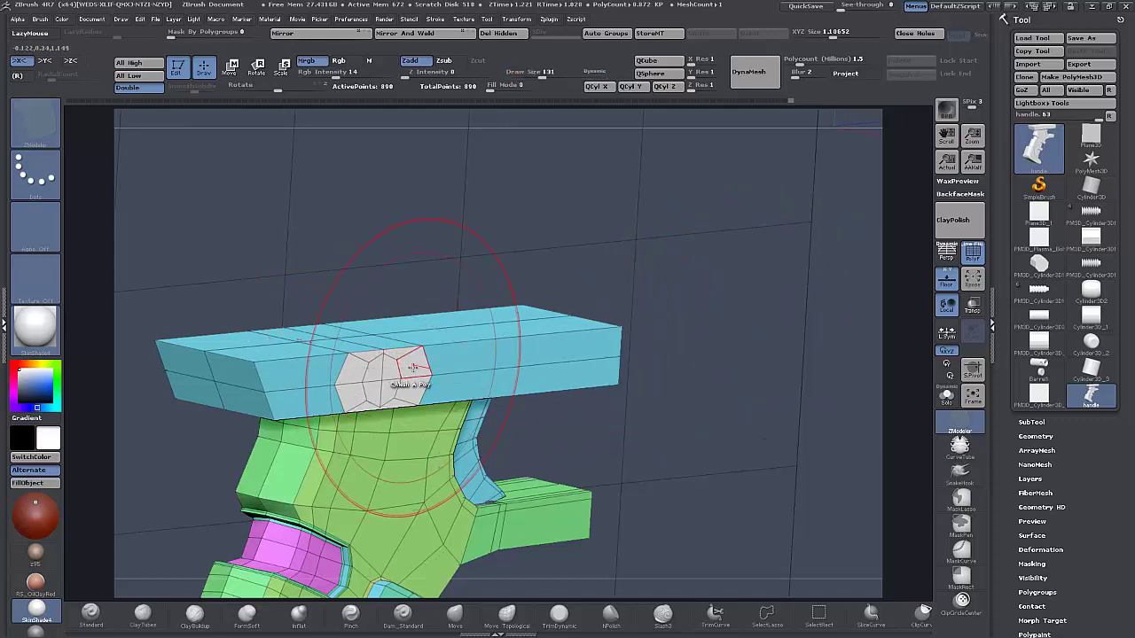
left_click_drag(391, 361, 384, 370)
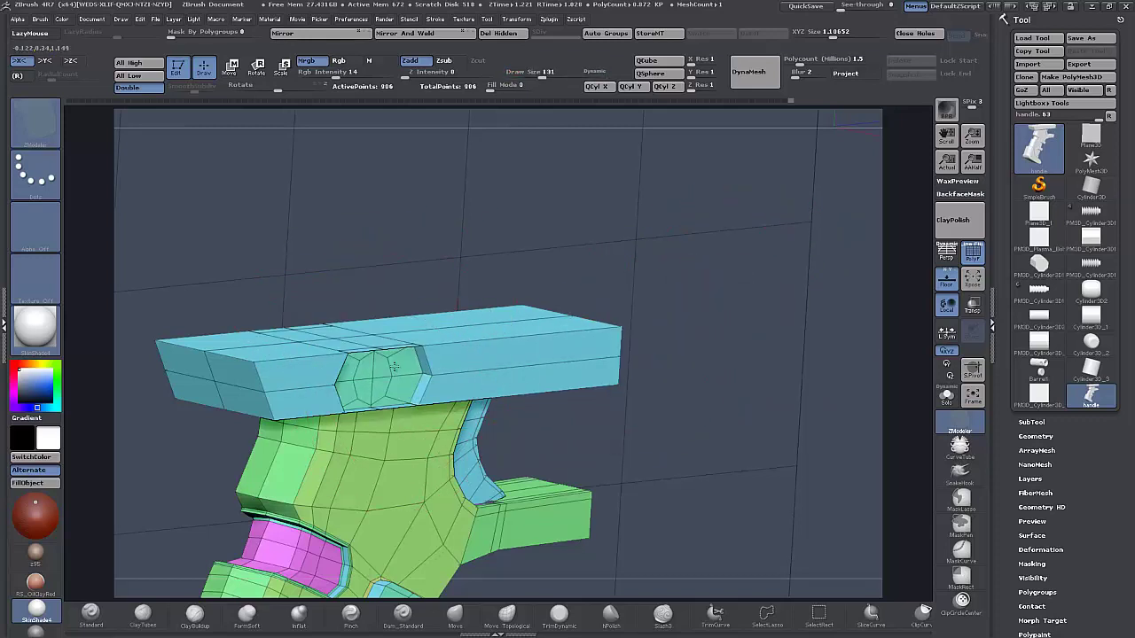
left_click_drag(649, 434, 700, 432)
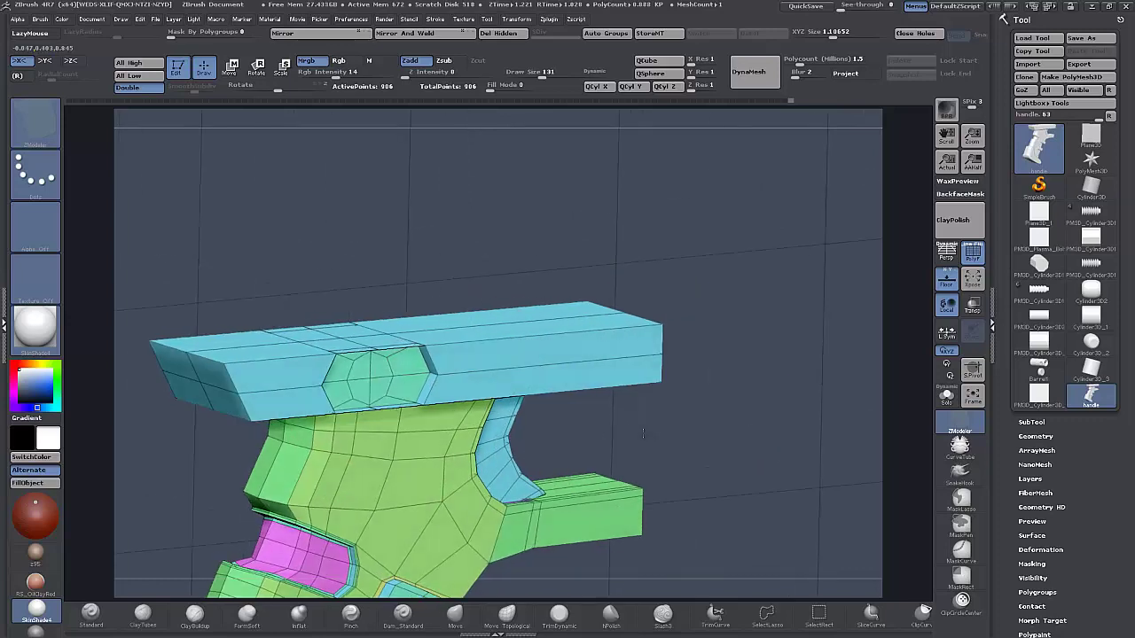
mouse_move(826, 426)
left_mouse_down()
mouse_move(810, 350)
mouse_move(833, 440)
left_mouse_up()
key("ctrl+z")
left_click(417, 362)
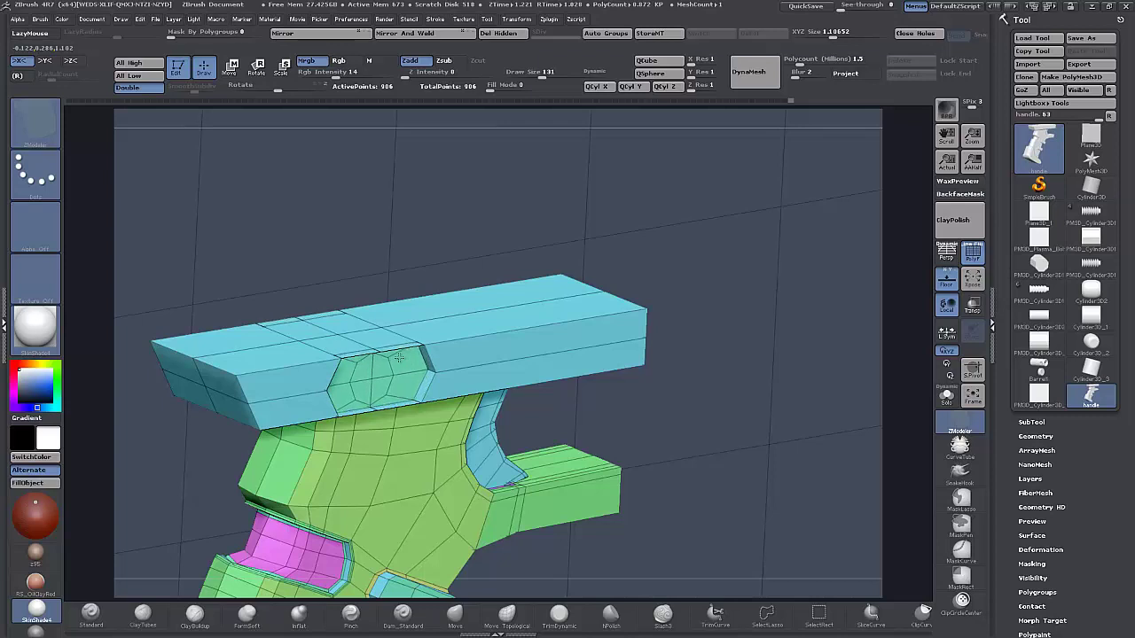
key("ctrl+z")
Insert edge loops along the bar's top and push the marked round faces inward with QMesh to cut a side notch.
left_click_drag(729, 429, 720, 463)
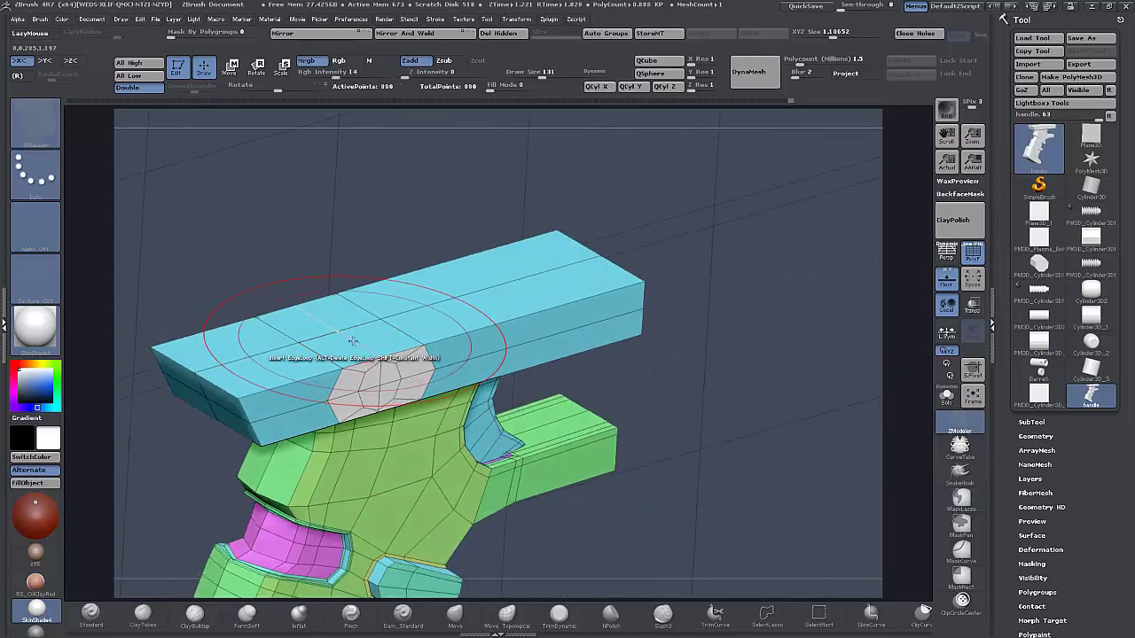
left_click(353, 341)
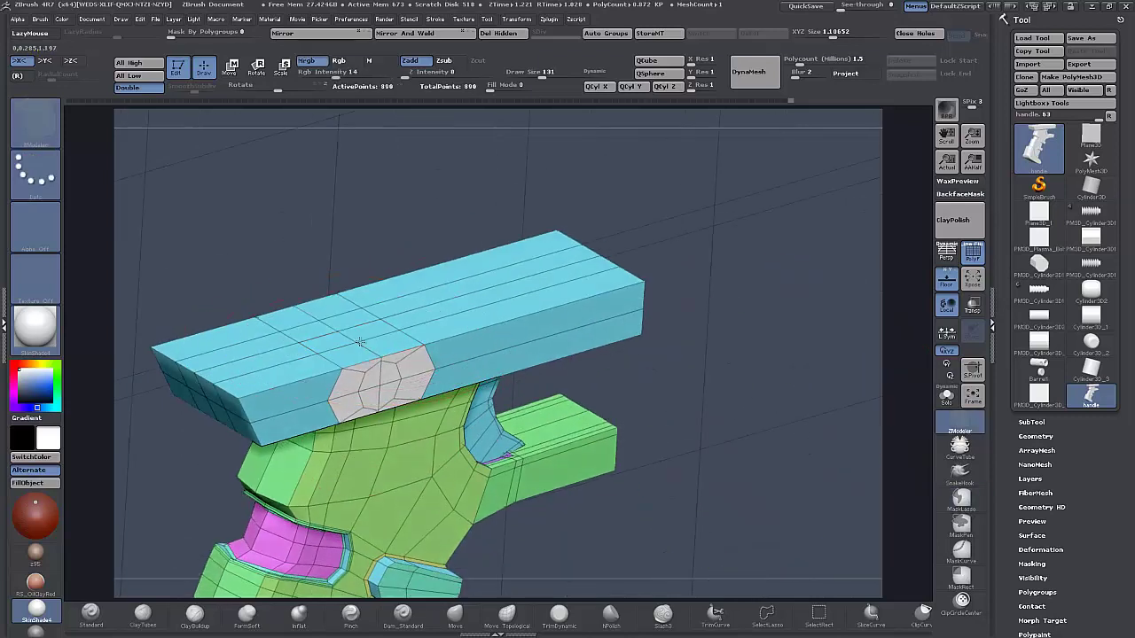
left_click(414, 367)
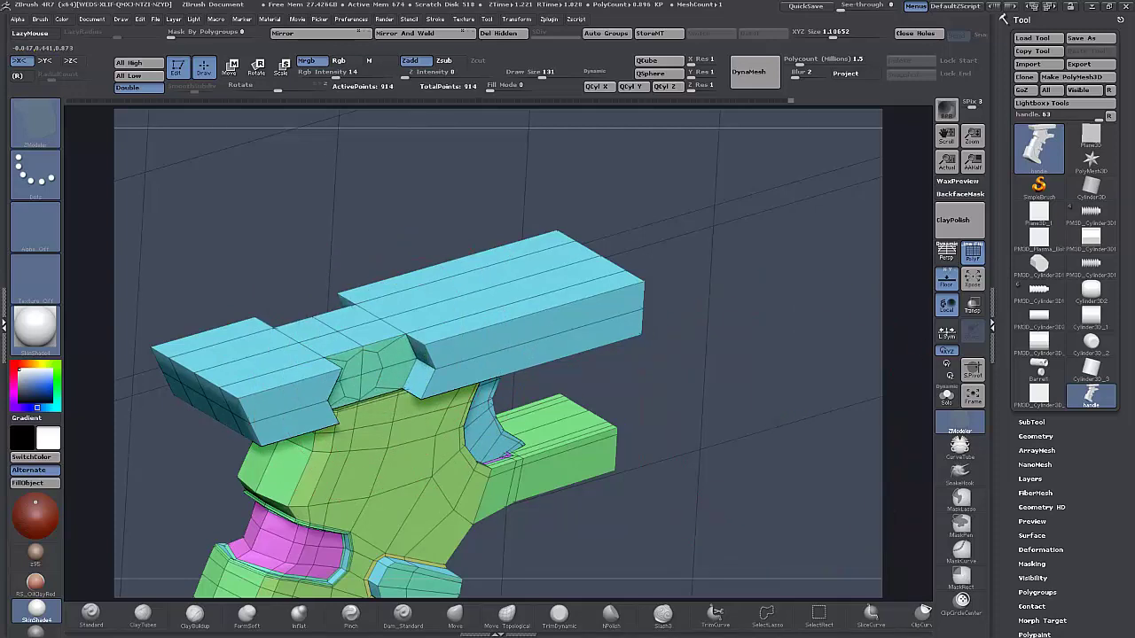
Mark the round detail's central faces and pull them outward with QMesh into a raised boss with a narrow rim band.
mouse_move(797, 422)
left_mouse_down()
mouse_move(765, 411)
mouse_move(765, 398)
mouse_move(783, 417)
left_mouse_up()
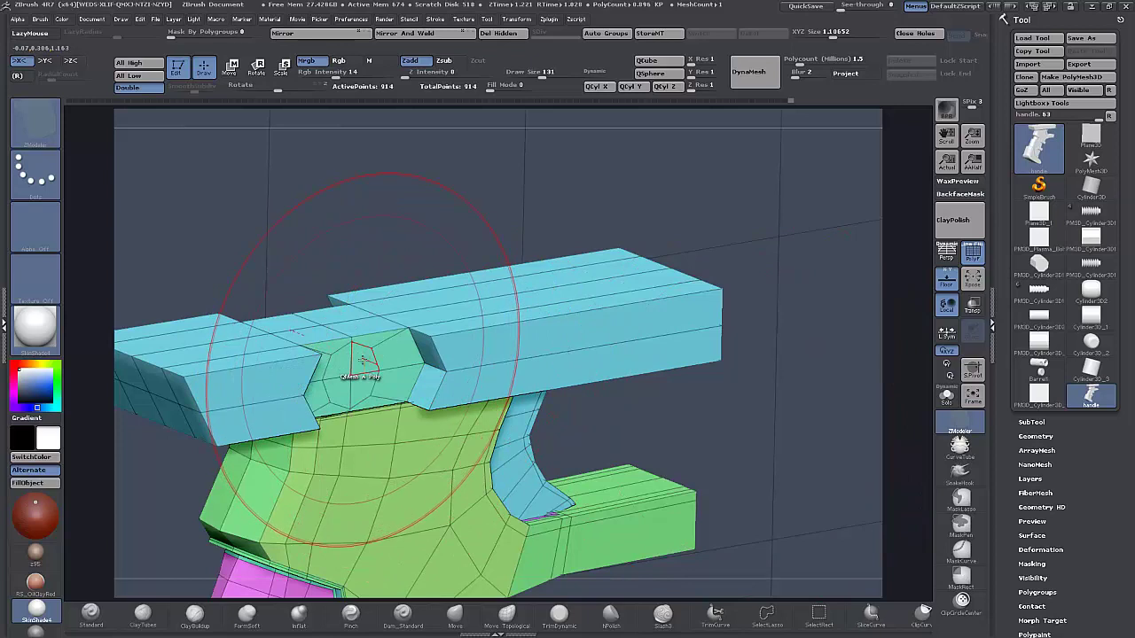
mouse_move(363, 360)
left_mouse_down("alt")
mouse_move(342, 361)
mouse_move(367, 387)
left_mouse_up("alt")
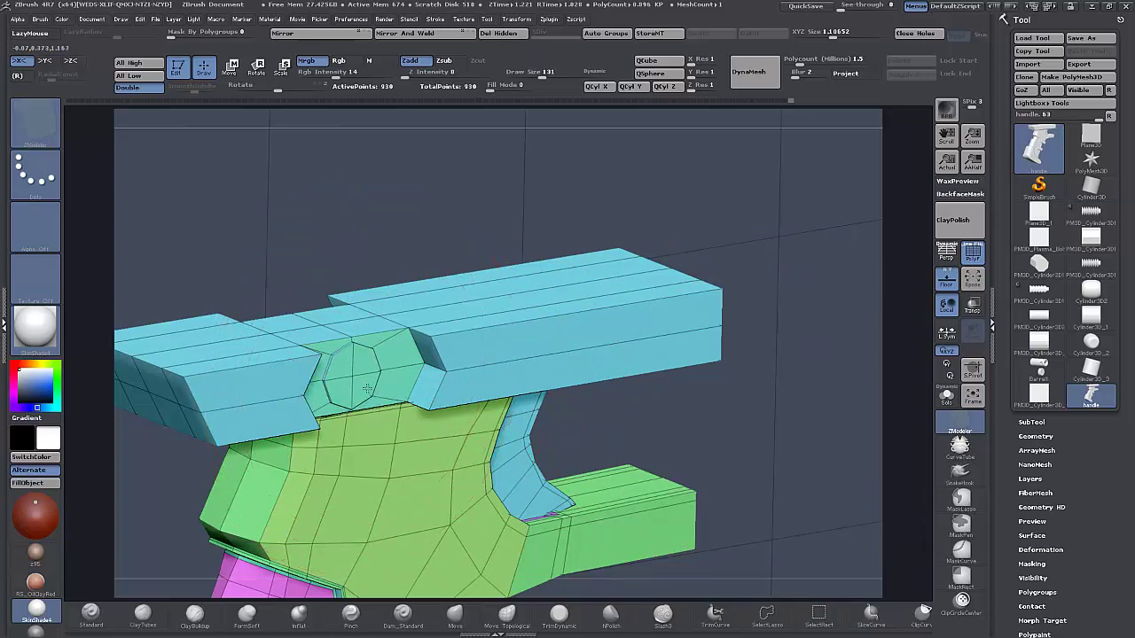
key("ctrl+z")
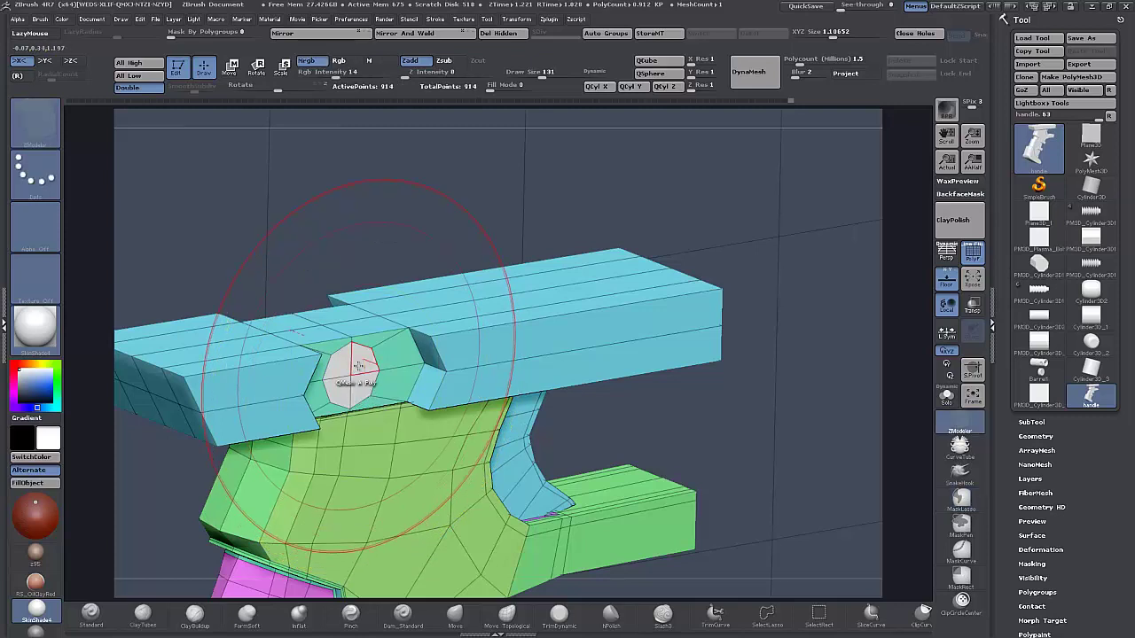
left_click_drag(358, 365, 361, 366)
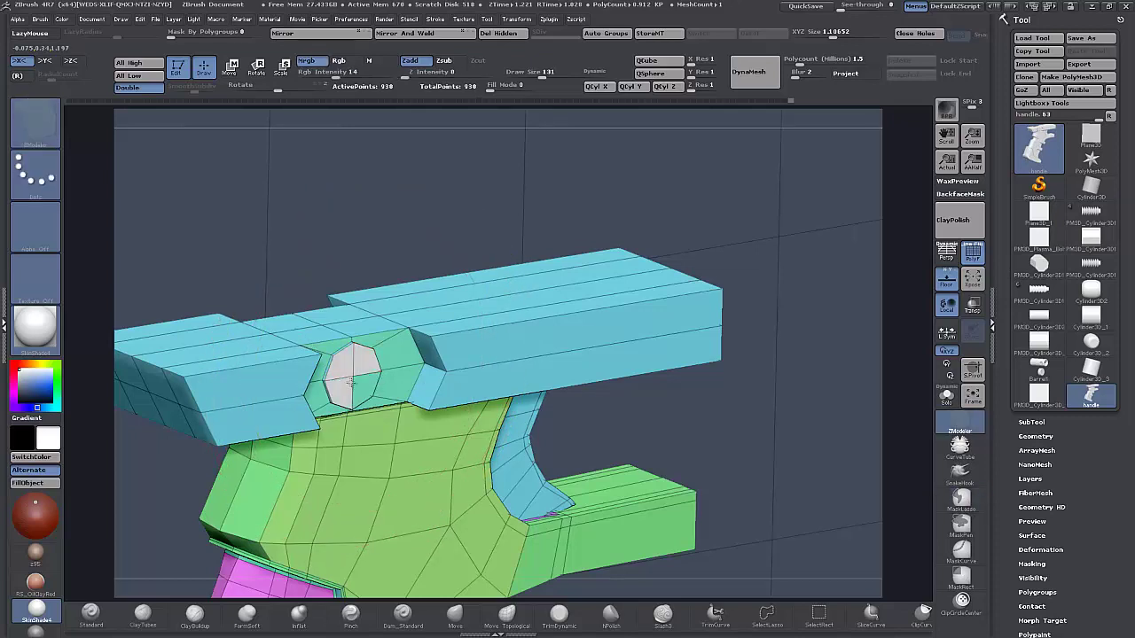
left_click_drag(364, 364, 373, 369)
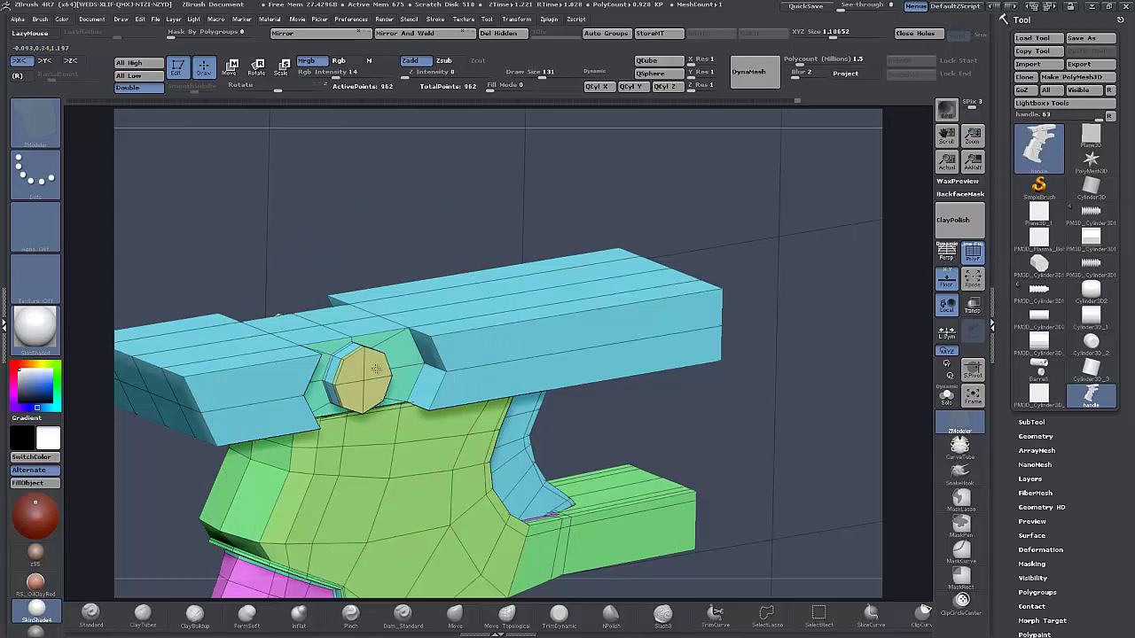
Set the polygon action to Scale targeting Polygroup Island, try scaling the boss's front cap, and undo that scaling.
key("space")
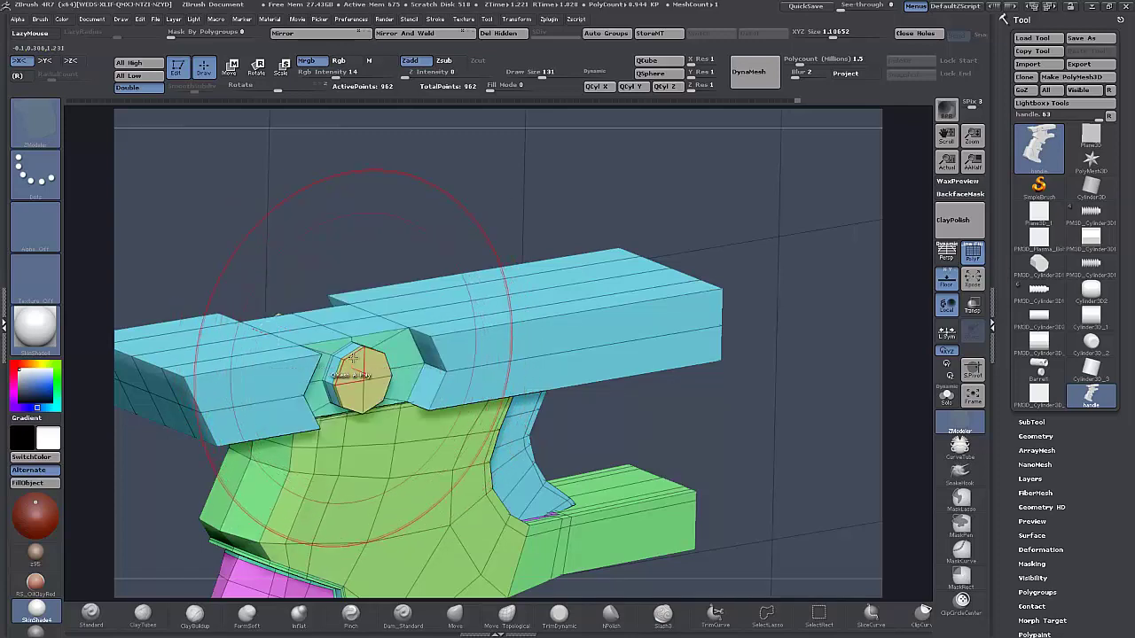
key("space")
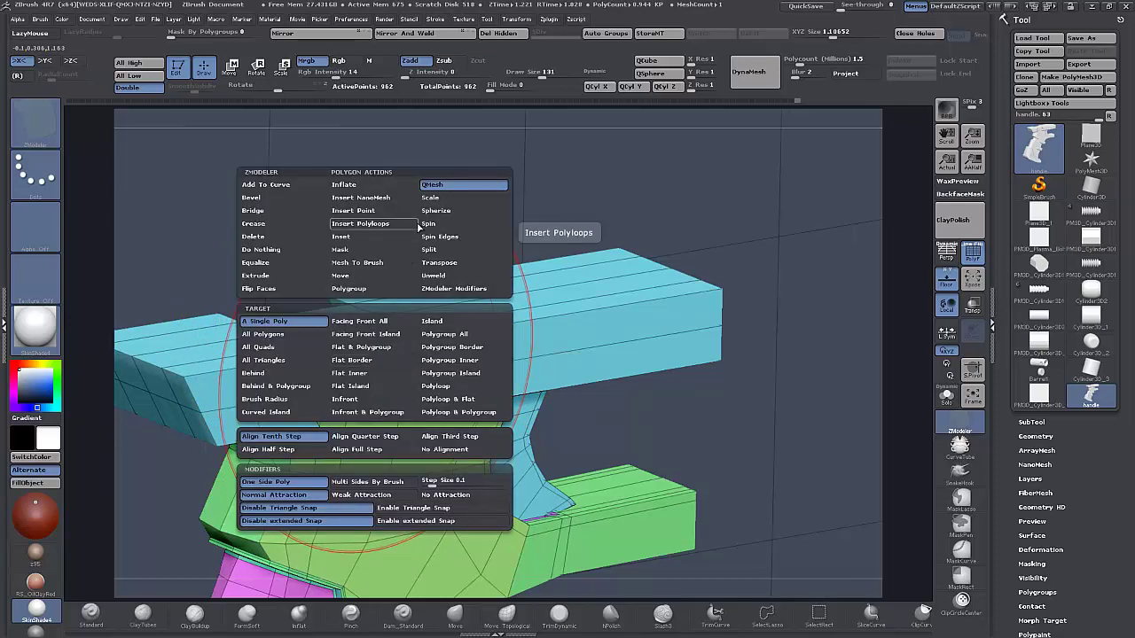
left_click(435, 197)
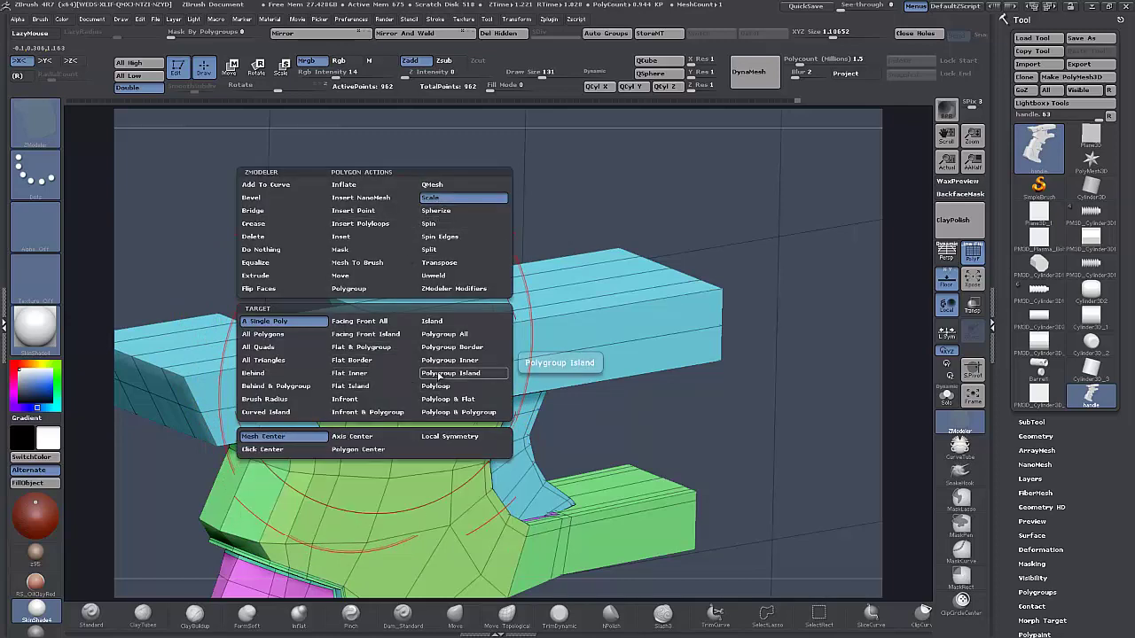
left_click(439, 373)
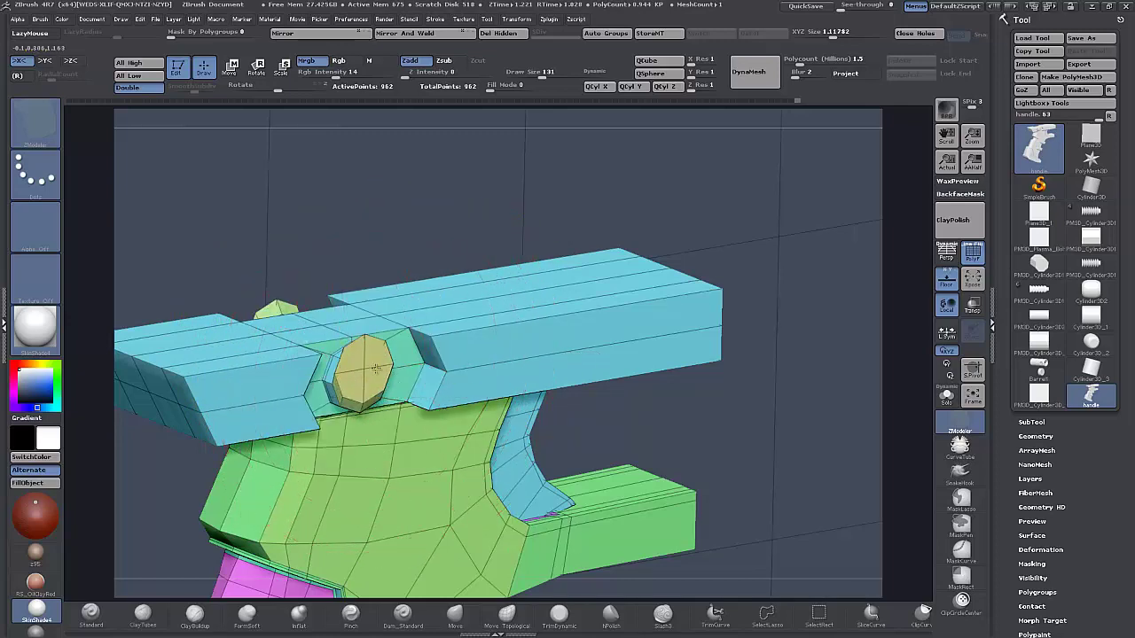
left_click_drag(376, 369, 379, 379)
key("ctrl+z")
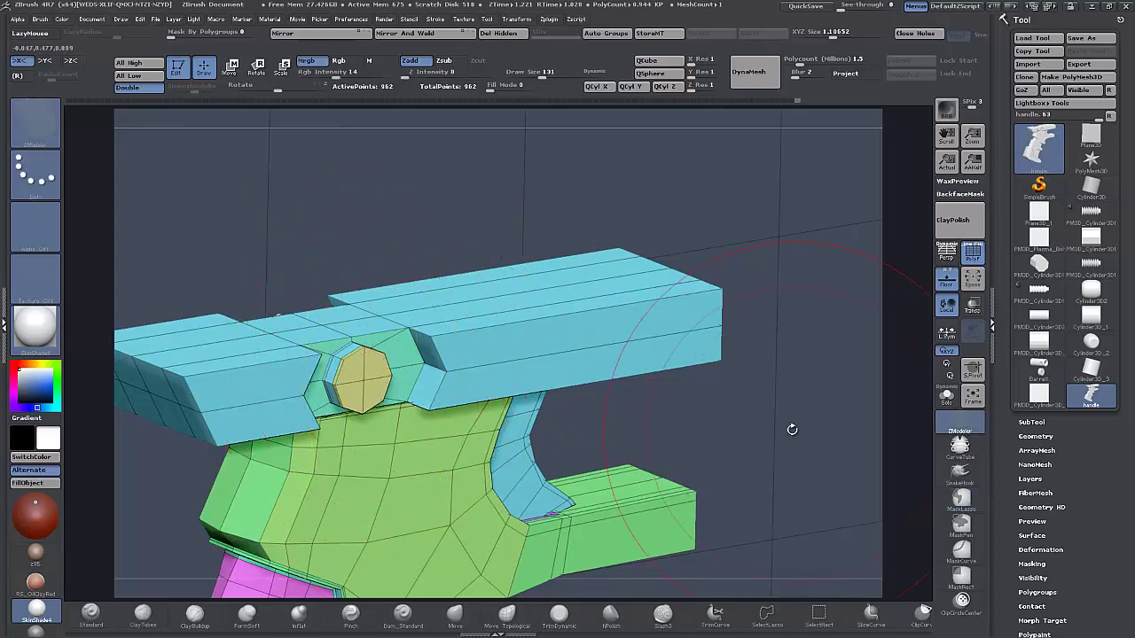
Set the Draw Size to 15 and the edge action to Scale, shrink the boss's front cap to bevel its rim, and check the smoothed preview.
left_click_drag(792, 429, 792, 479, "alt")
left_click_drag(253, 221, 289, 232)
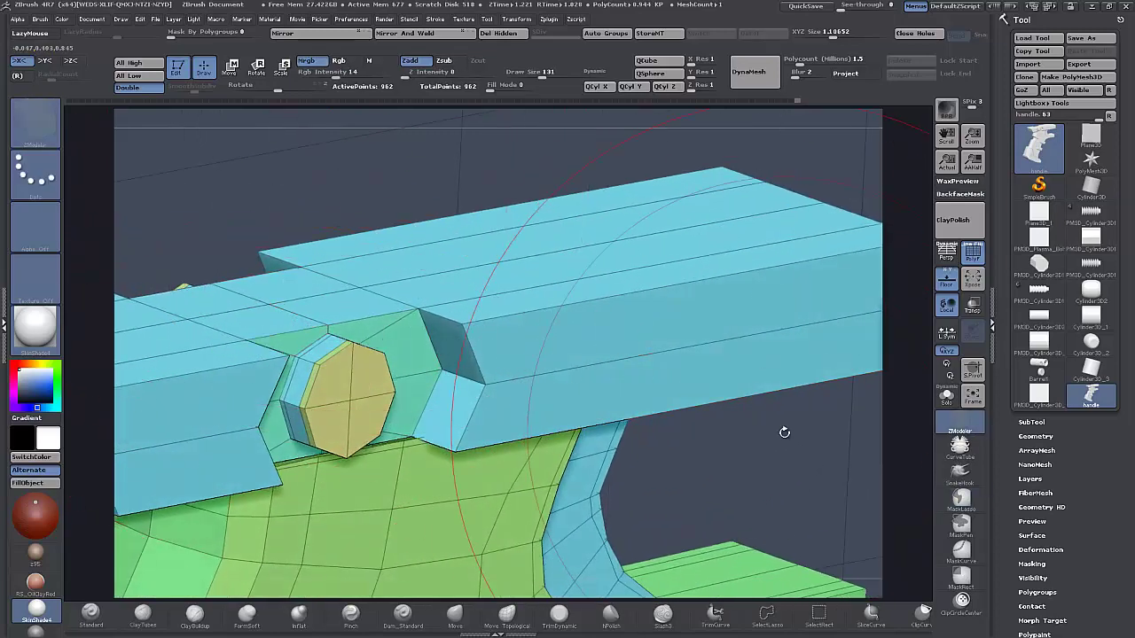
key("space")
left_click_drag(745, 443, 699, 449)
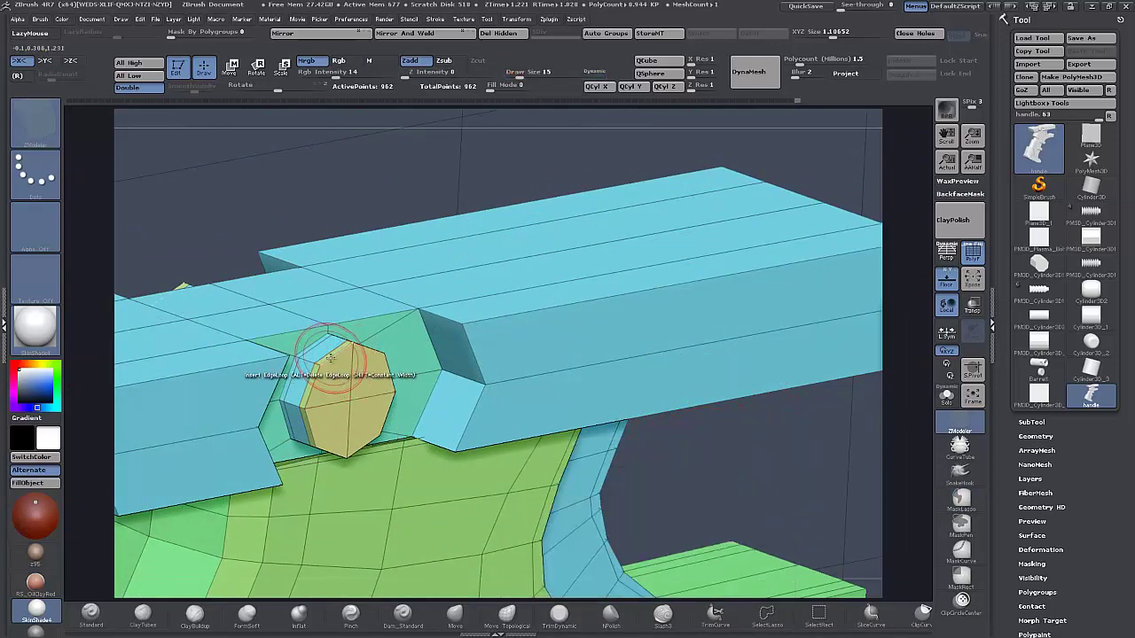
key("space")
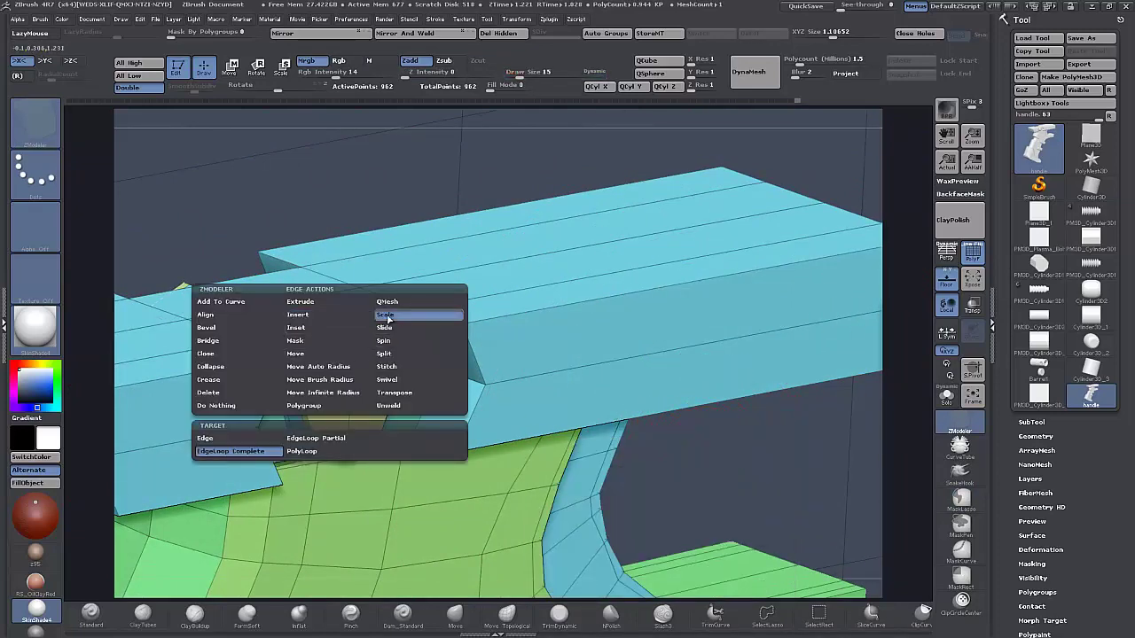
left_click(386, 316)
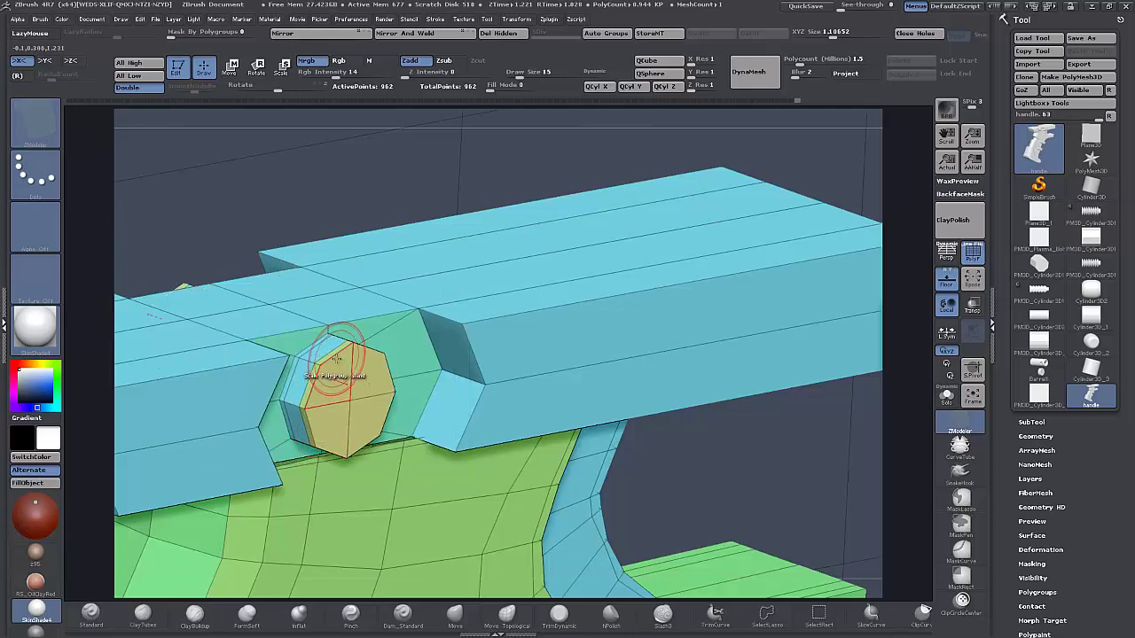
left_click_drag(337, 358, 334, 334)
key("d")
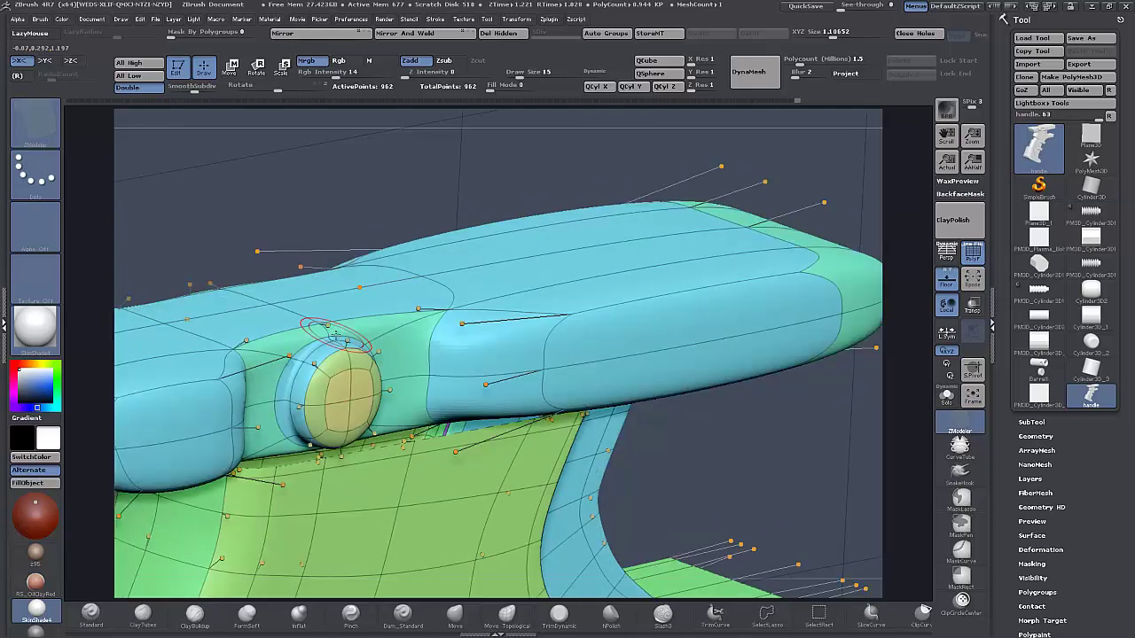
key("shift+d")
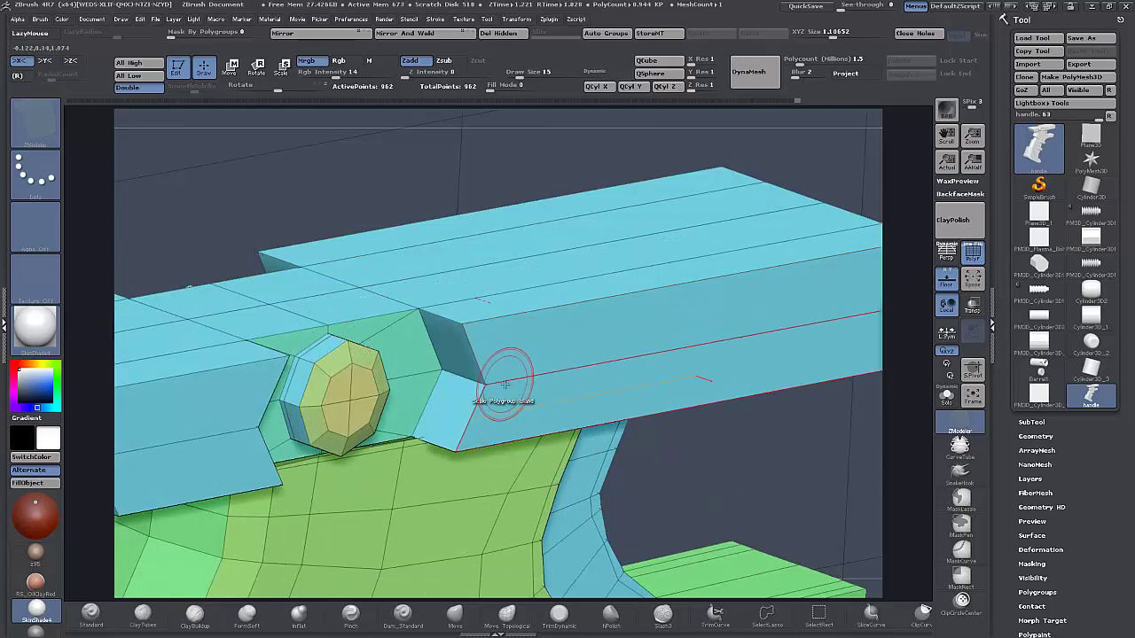
left_click_drag(761, 486, 743, 383, "alt")
left_click_drag(759, 433, 729, 420)
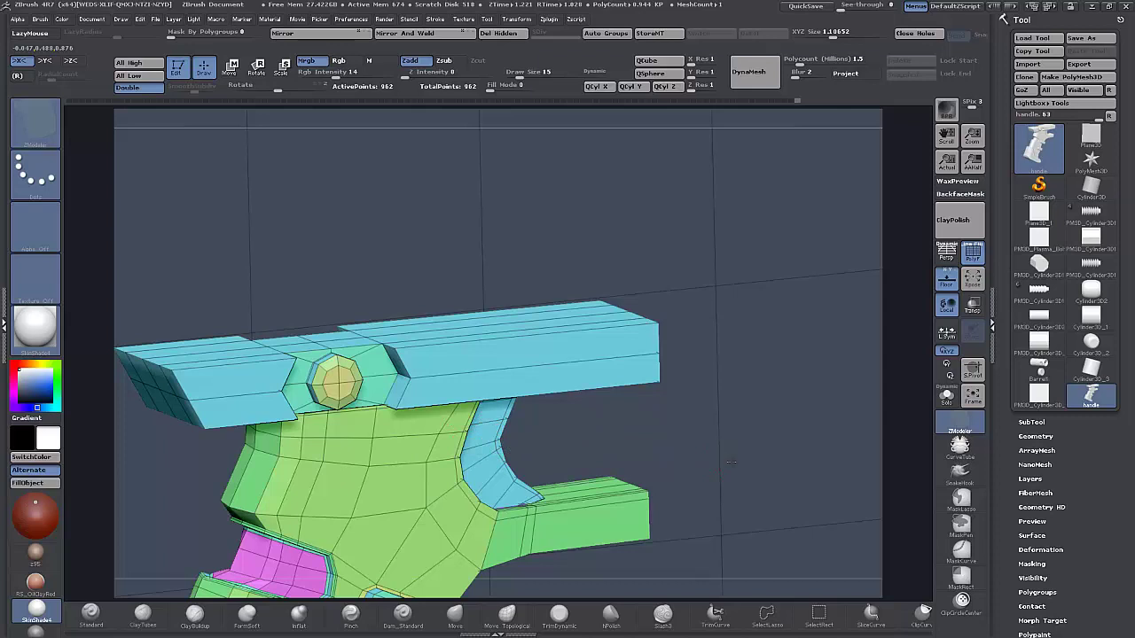
left_click_drag(731, 462, 740, 472)
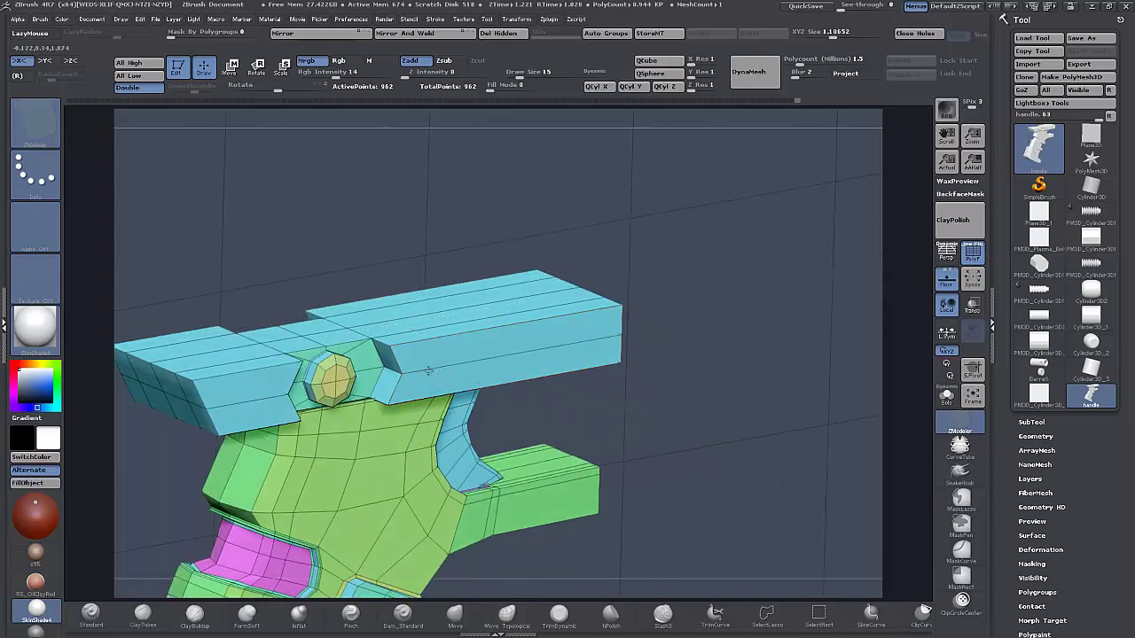
left_click_drag(429, 373, 425, 373)
key("ctrl+z")
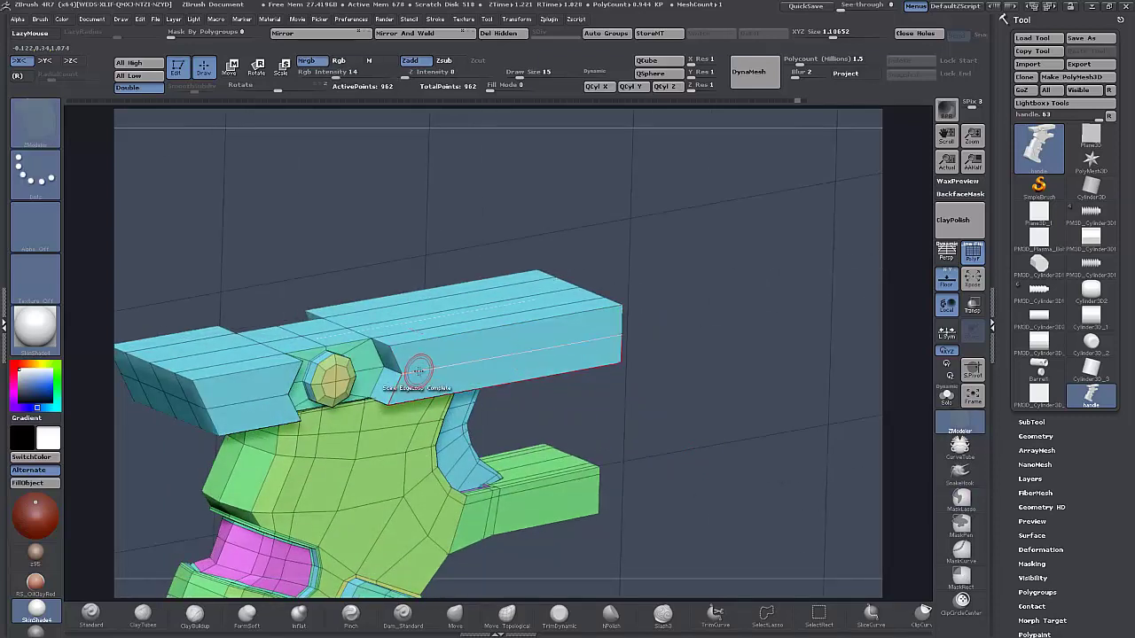
Set the edge action to Insert and add supporting edge loops beside the notch edges, along its wall, and around the round boss.
key("space")
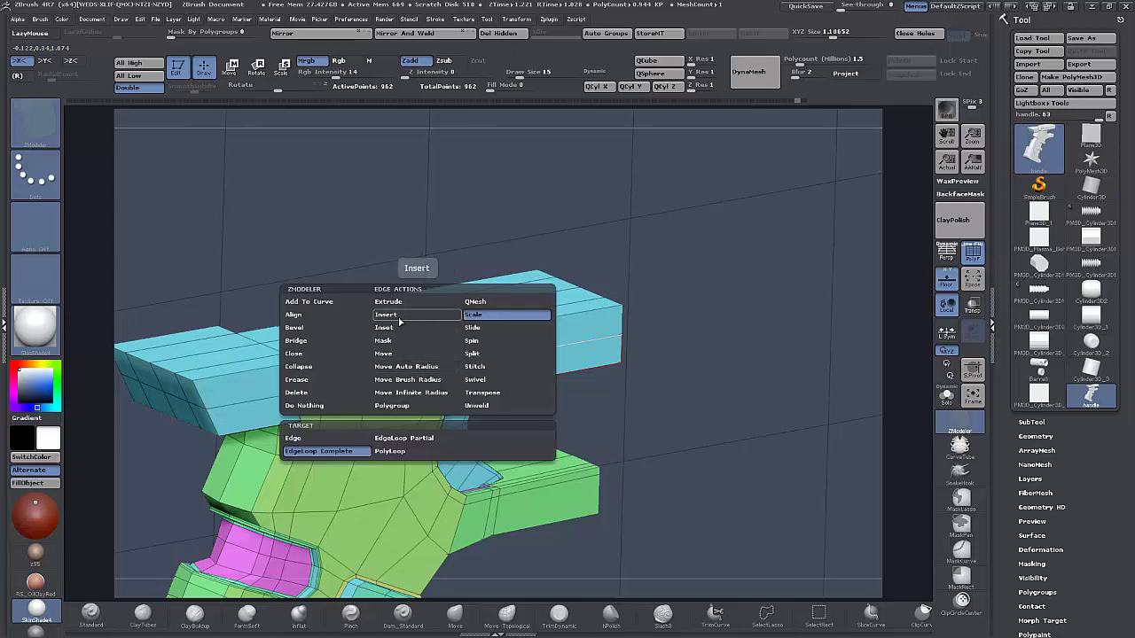
left_click(398, 318)
left_click(416, 370)
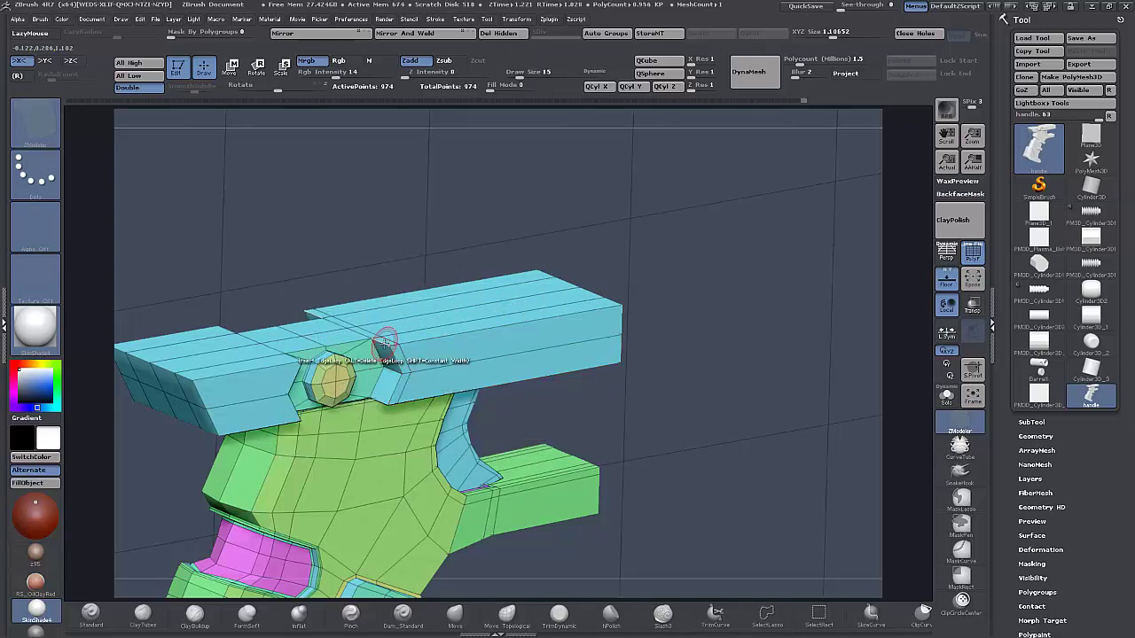
left_click(381, 346)
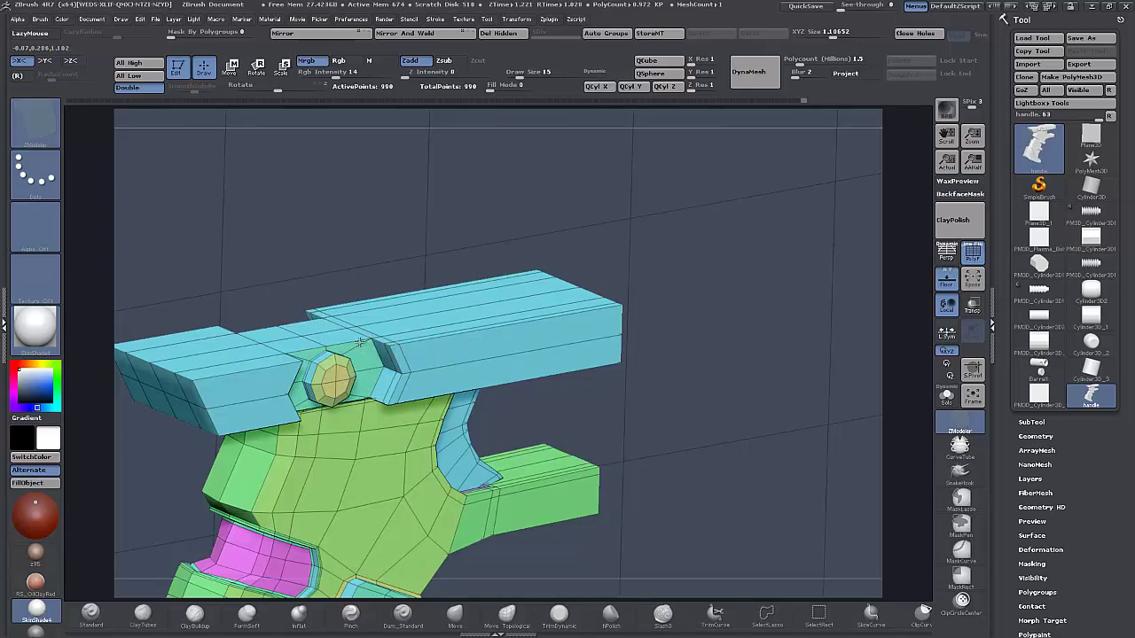
left_click(361, 347)
left_click(286, 365)
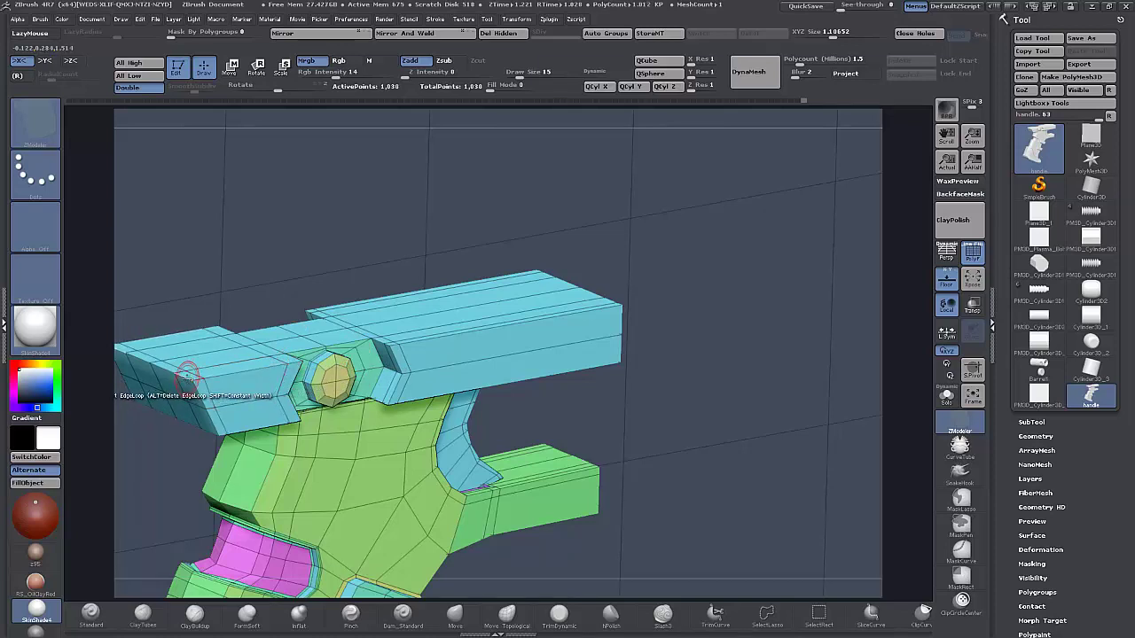
Preview the smoothed grip and mounting bar in side view with the polyframe hidden, and show the polyframe again.
left_click_drag(700, 509, 664, 468, "alt")
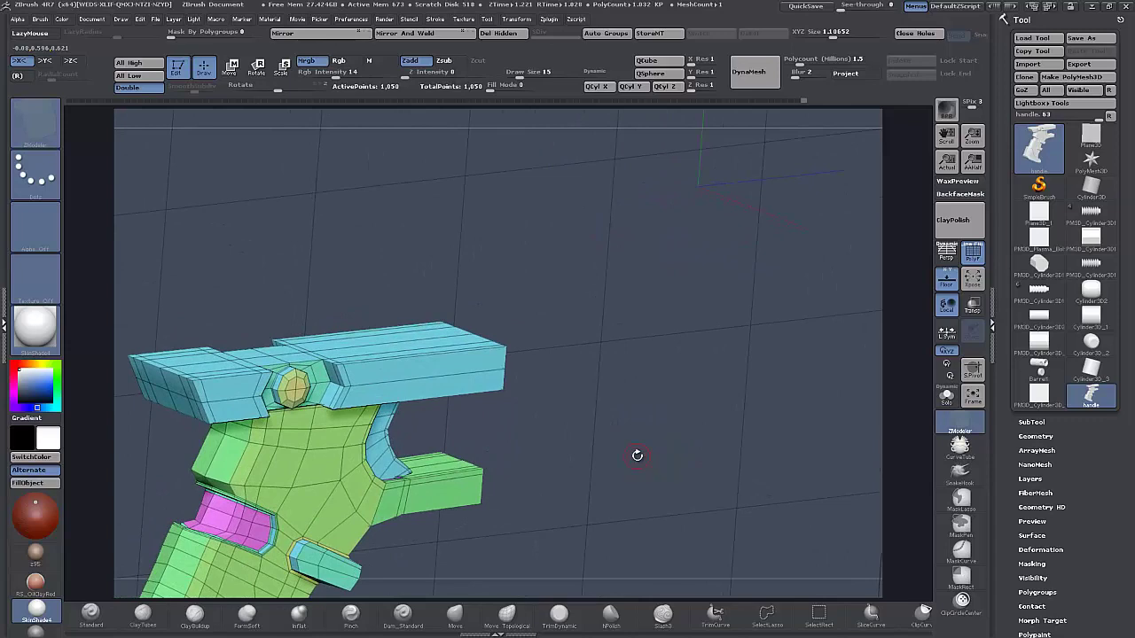
key("d")
left_click(972, 253)
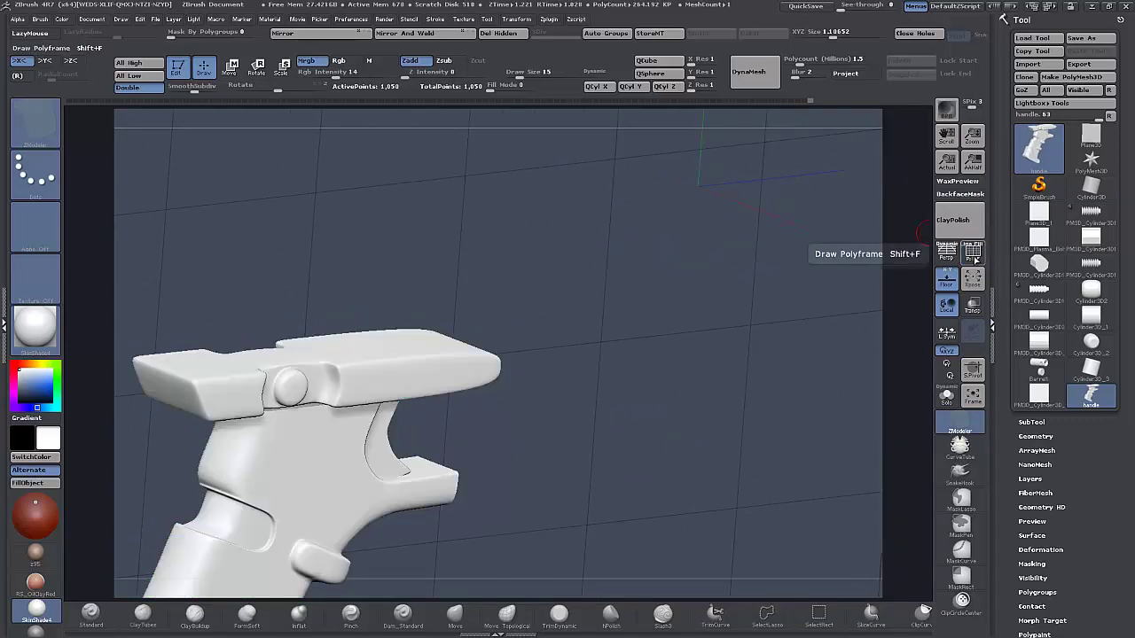
left_click_drag(648, 475, 626, 469, "shift")
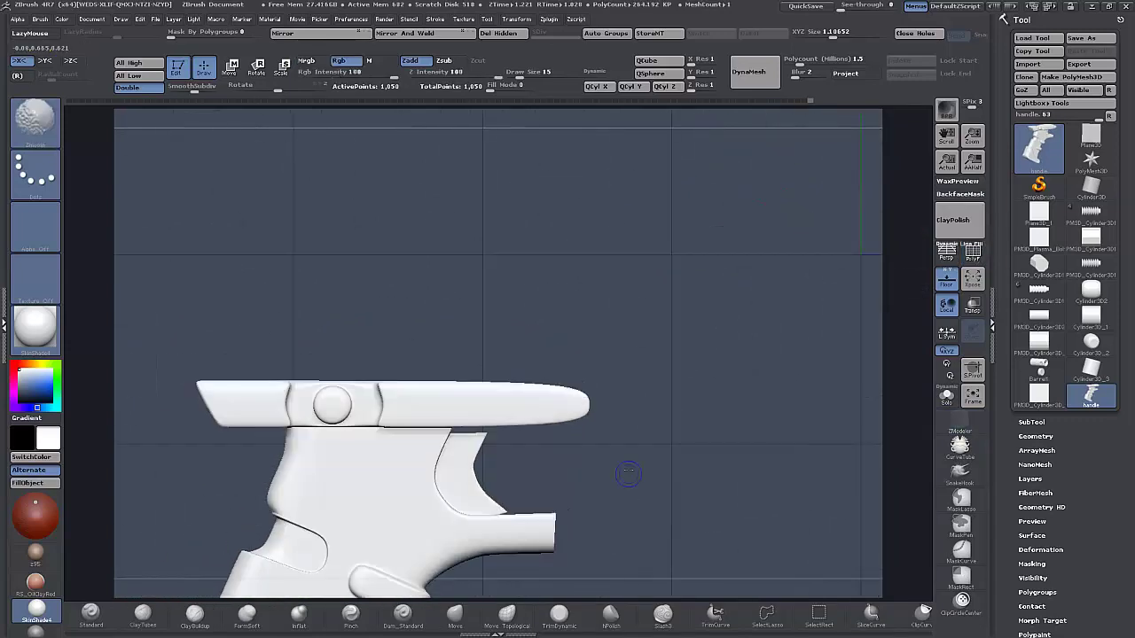
left_click(973, 253)
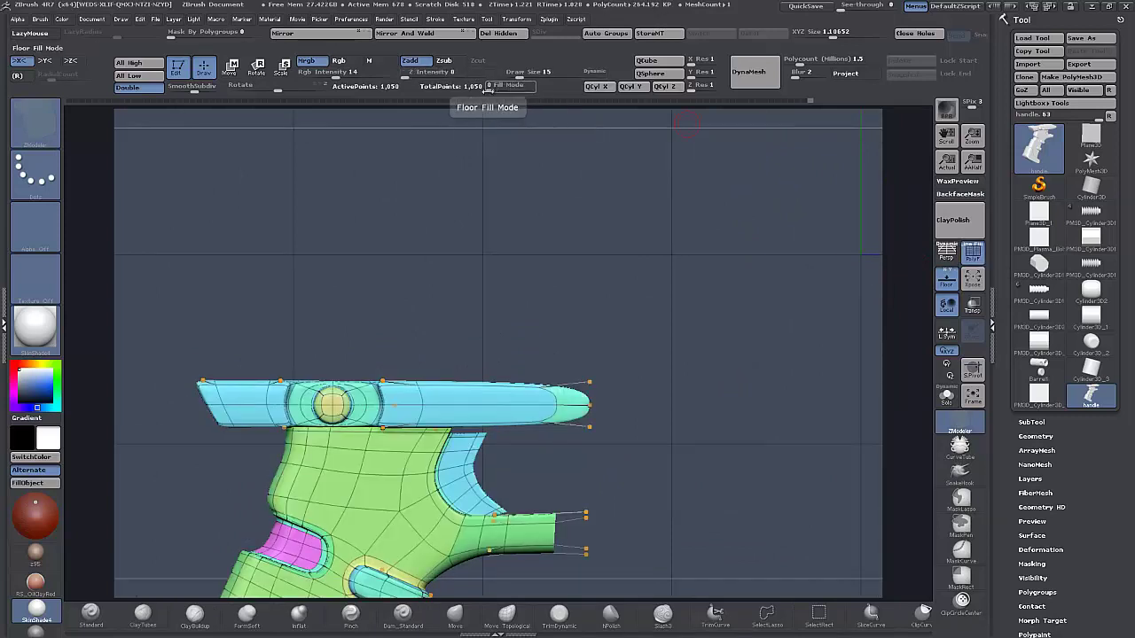
Compare the mounting bar with the reference image using Fill Mode 3, and set Fill Mode to 1.
left_click_drag(488, 87, 493, 86)
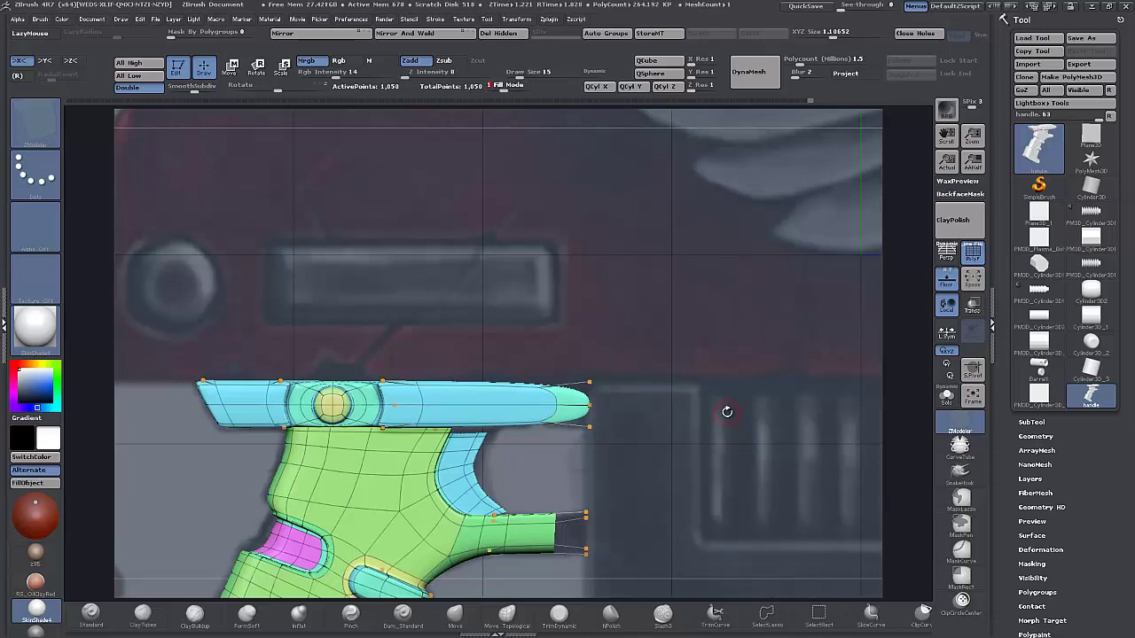
left_click_drag(507, 86, 532, 87)
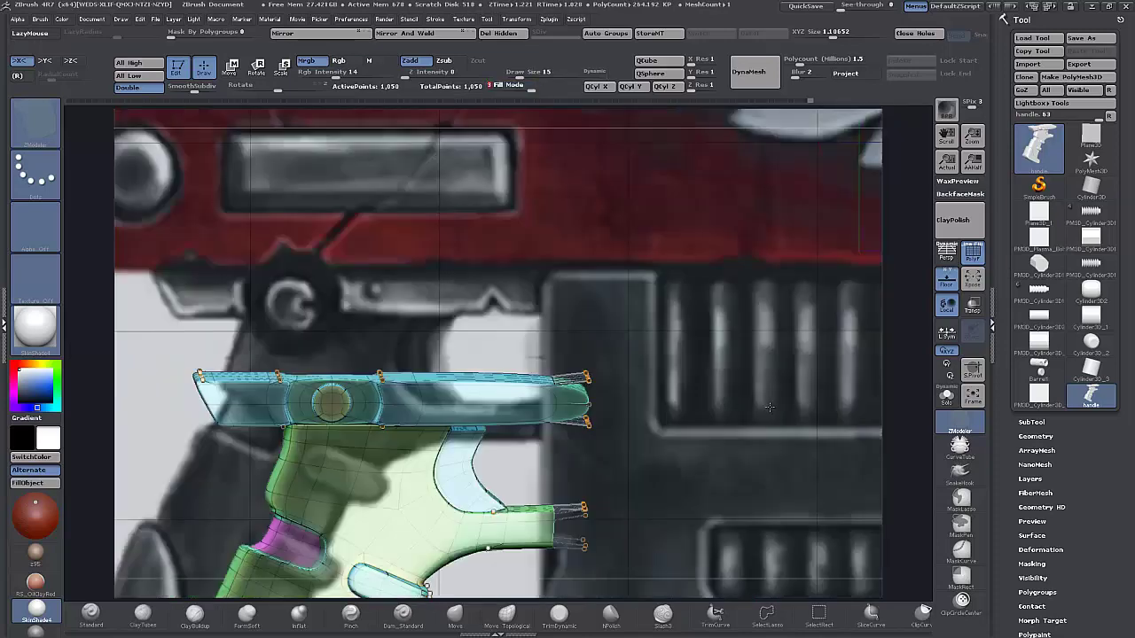
left_click_drag(722, 359, 774, 410)
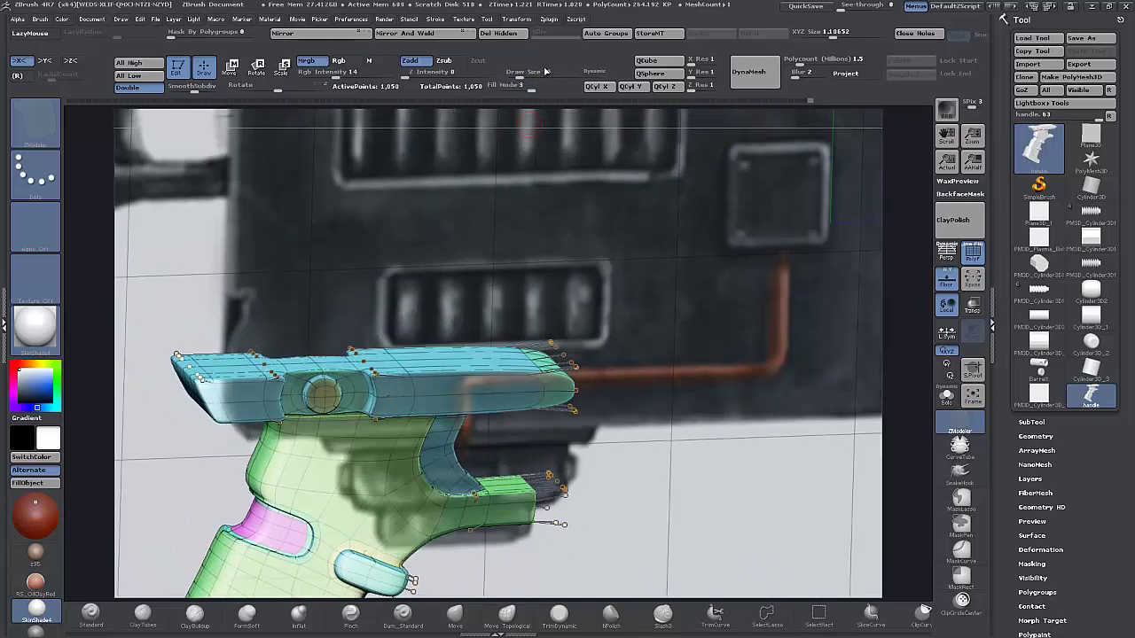
left_click_drag(532, 86, 490, 86)
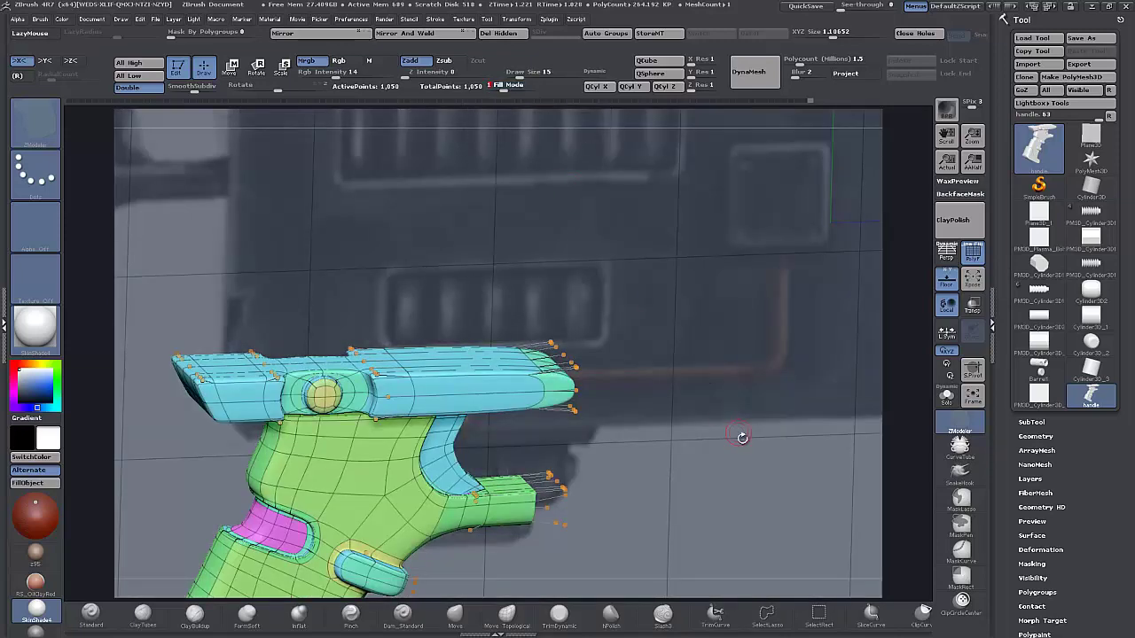
Delete the end faces of the bar's long section using the Flat Island target, and insert a lengthwise edge loop along its upper half.
mouse_move(875, 318)
left_mouse_down()
mouse_move(758, 364)
mouse_move(726, 420)
mouse_move(732, 437)
left_mouse_up()
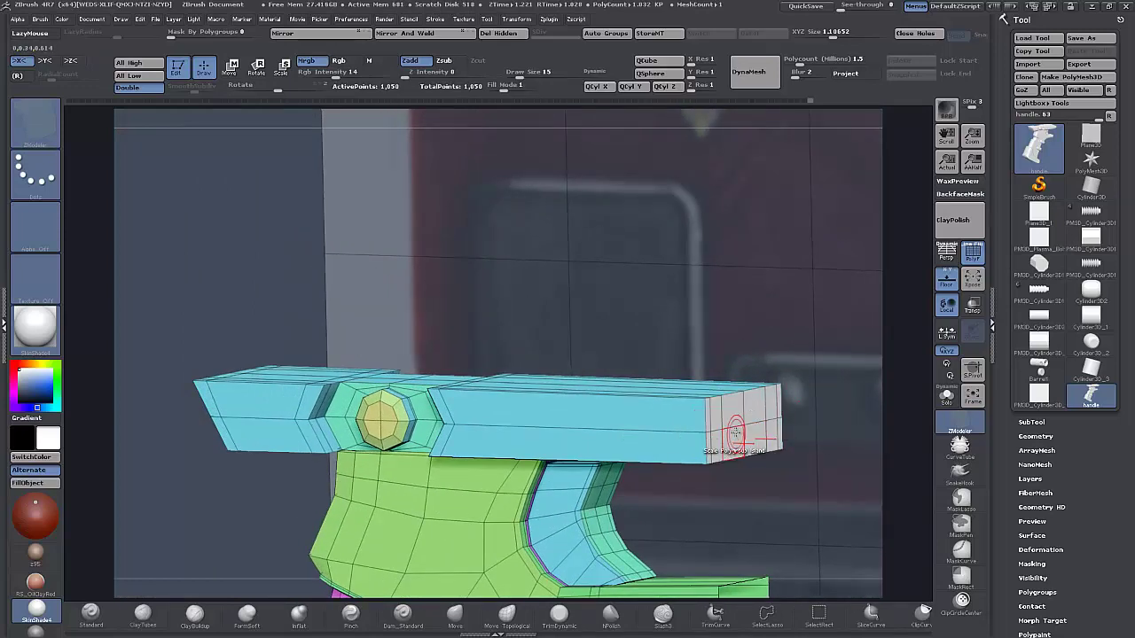
key("space")
left_click(634, 275)
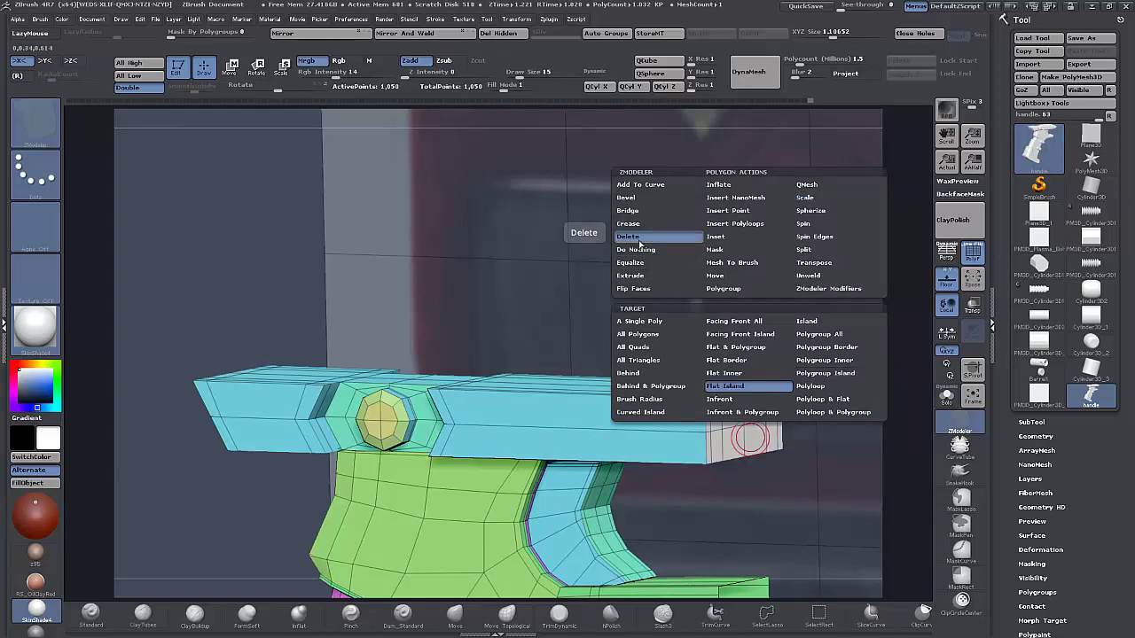
left_click_drag(745, 417, 329, 360)
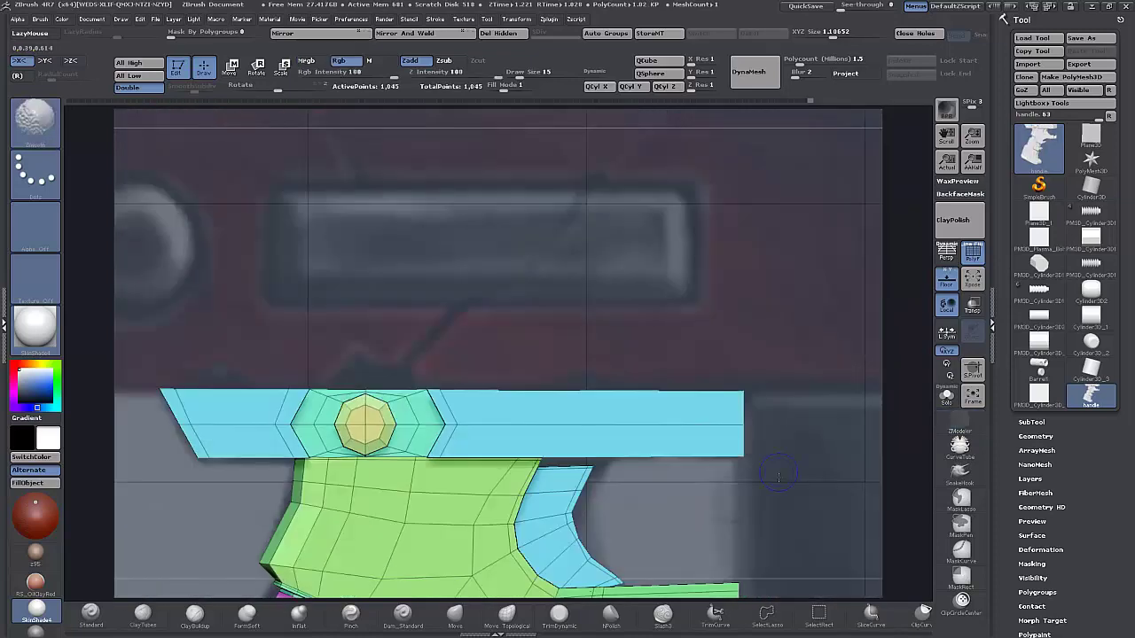
left_click(280, 405)
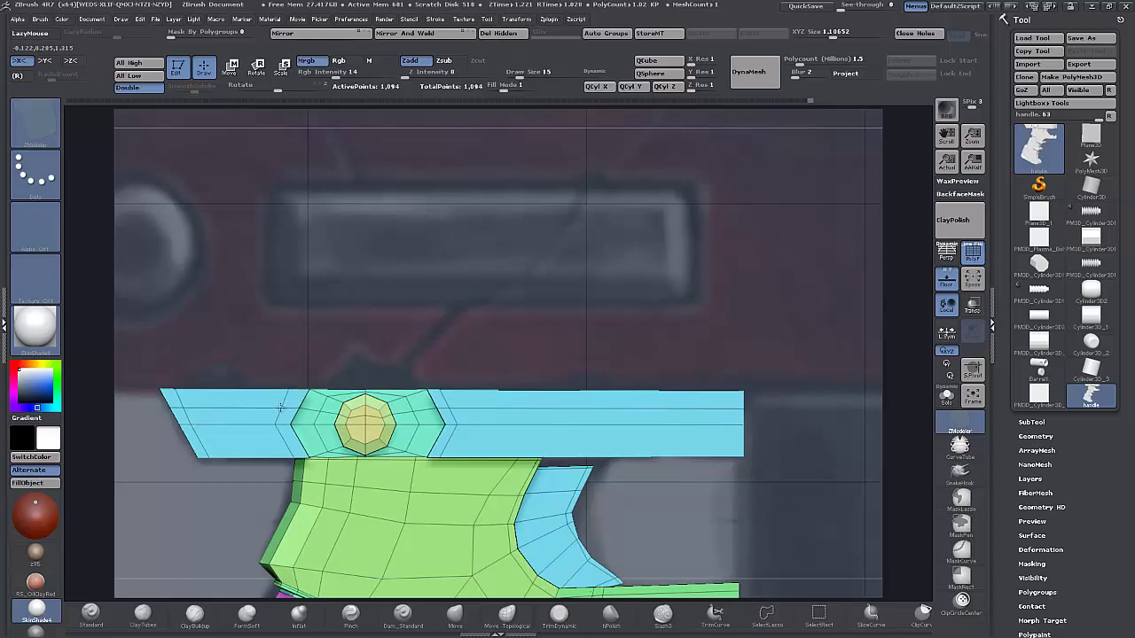
Insert a lengthwise edge loop along the bar's lower half and preview the smoothed bar, then return to the unsmoothed mesh.
left_click(286, 445)
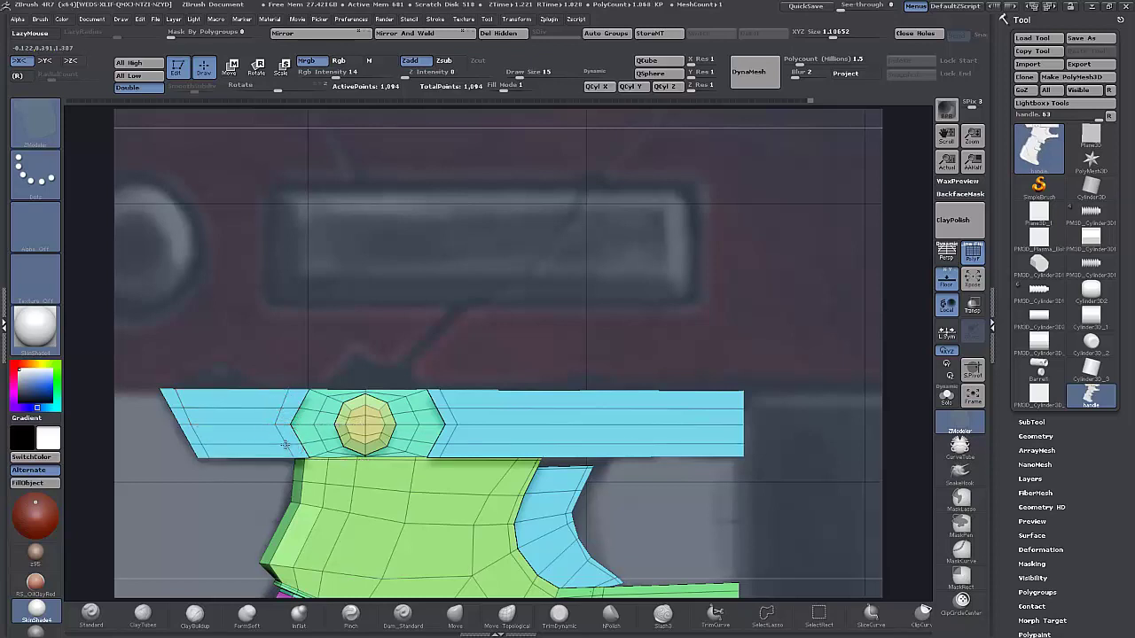
left_click(289, 442)
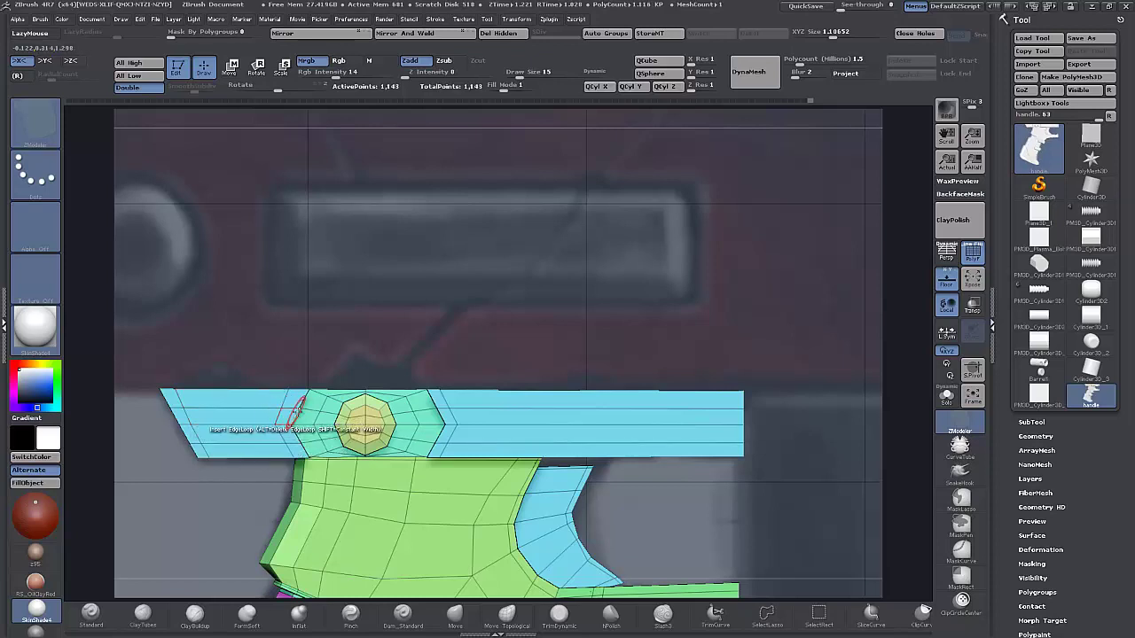
key("d")
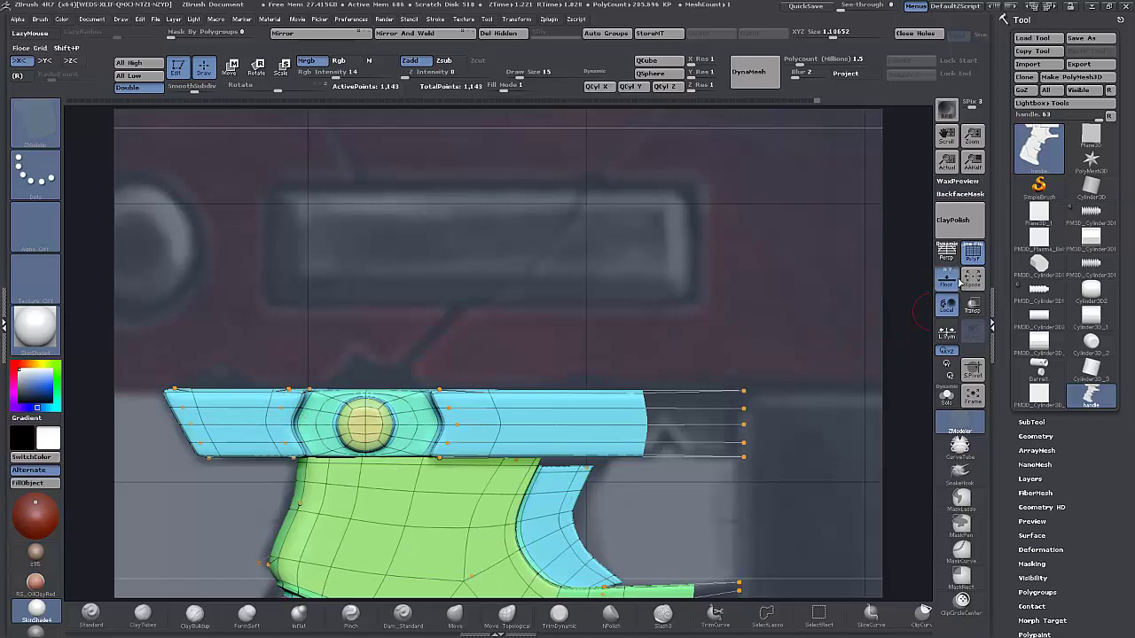
left_click(973, 257)
left_click(972, 255)
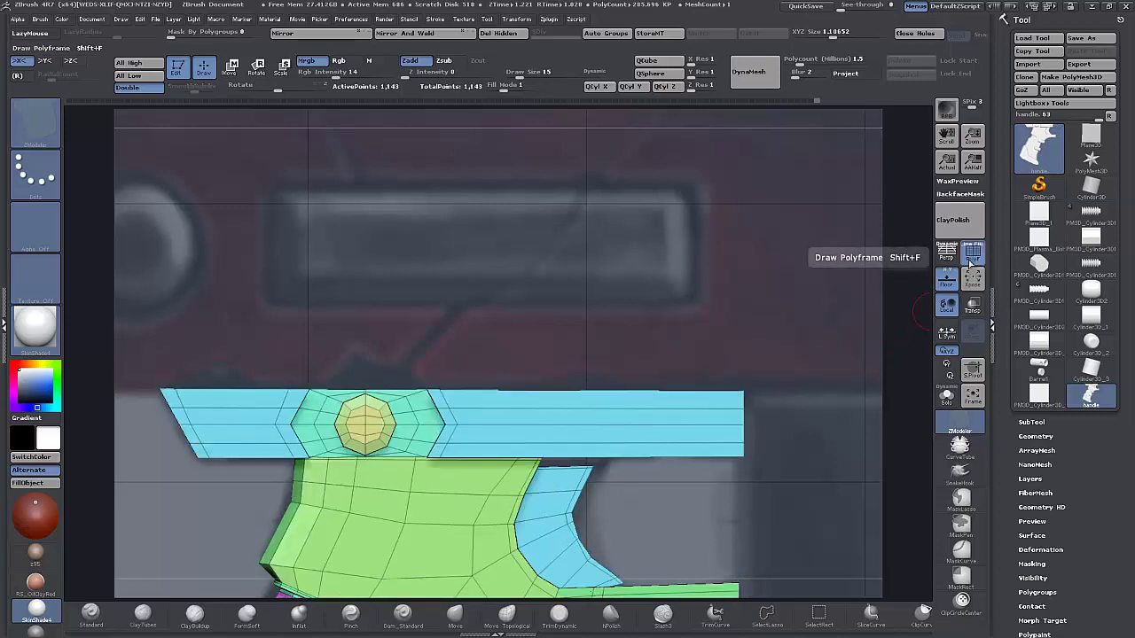
key("shift+d")
left_click_drag(443, 283, 435, 303)
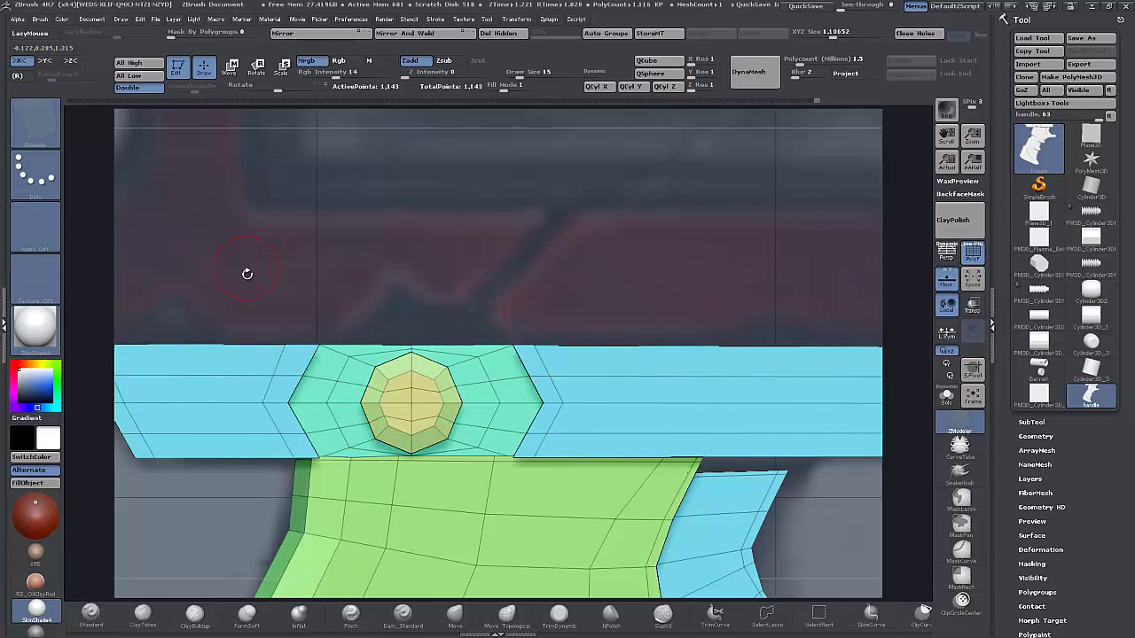
Isolate the middle vertices of the notch's upper-left slanted edge with a lasso mask and move them outward to round the edge.
key("ctrl")
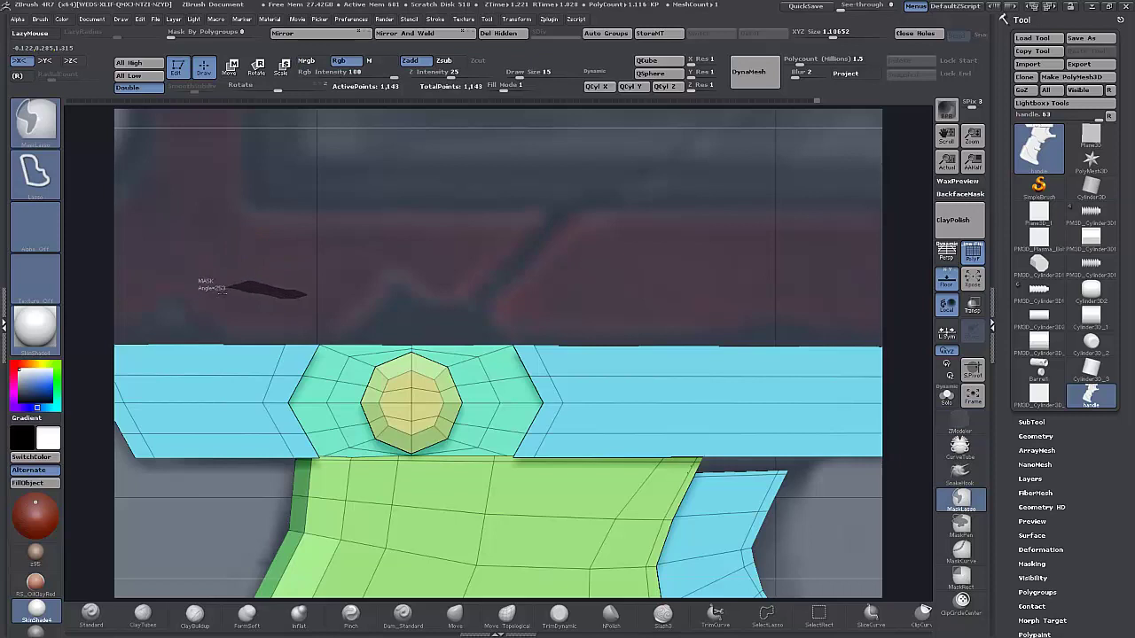
mouse_move(222, 291)
left_mouse_down("ctrl")
mouse_move(160, 270)
mouse_move(330, 286)
mouse_move(416, 372)
mouse_move(385, 337)
mouse_move(338, 229)
left_mouse_up("ctrl")
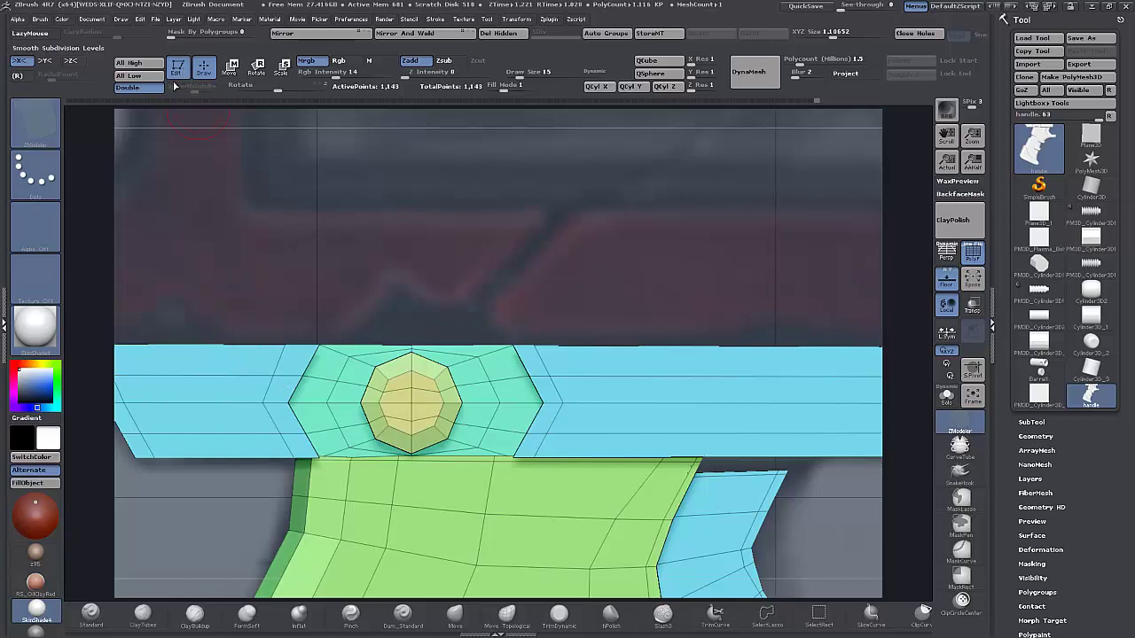
key("ctrl")
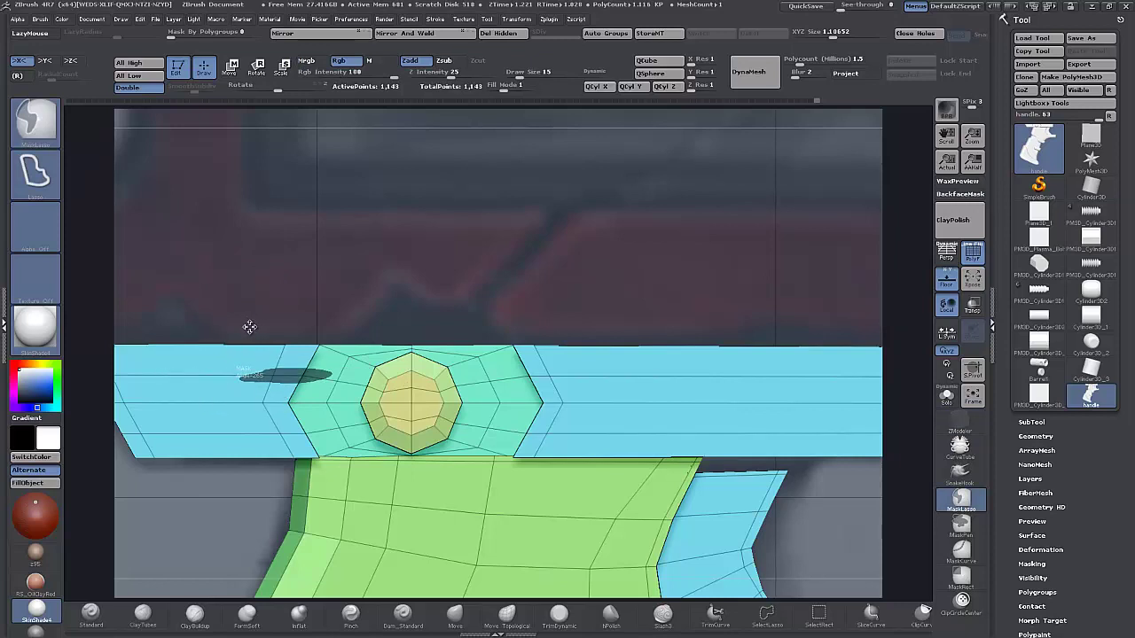
left_click(250, 327, "ctrl")
left_click(250, 280, "ctrl")
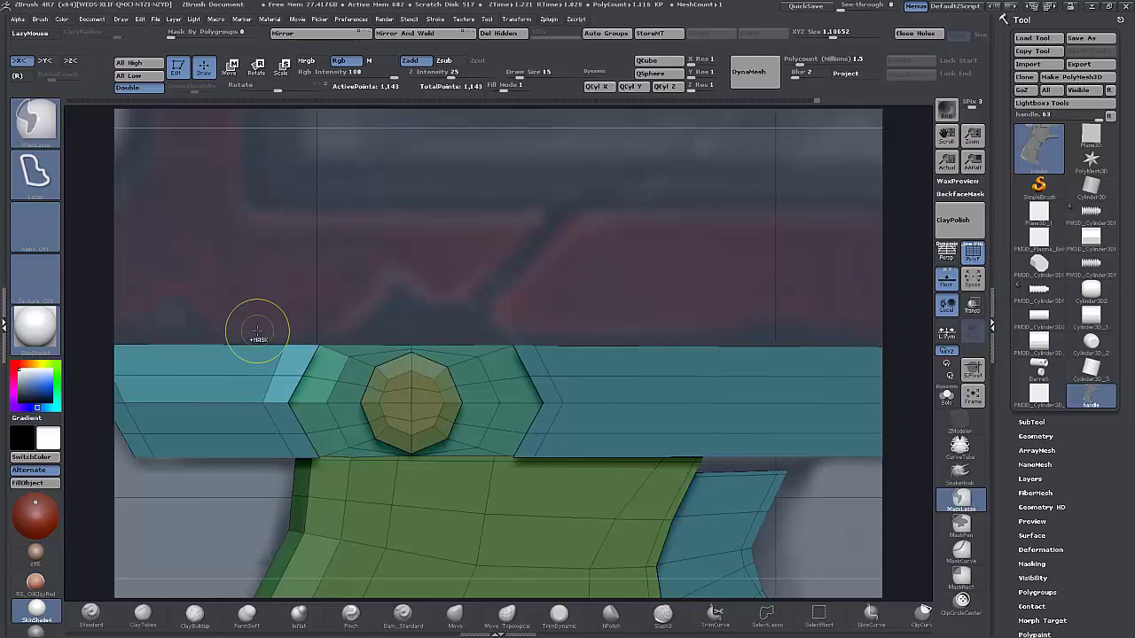
key("w")
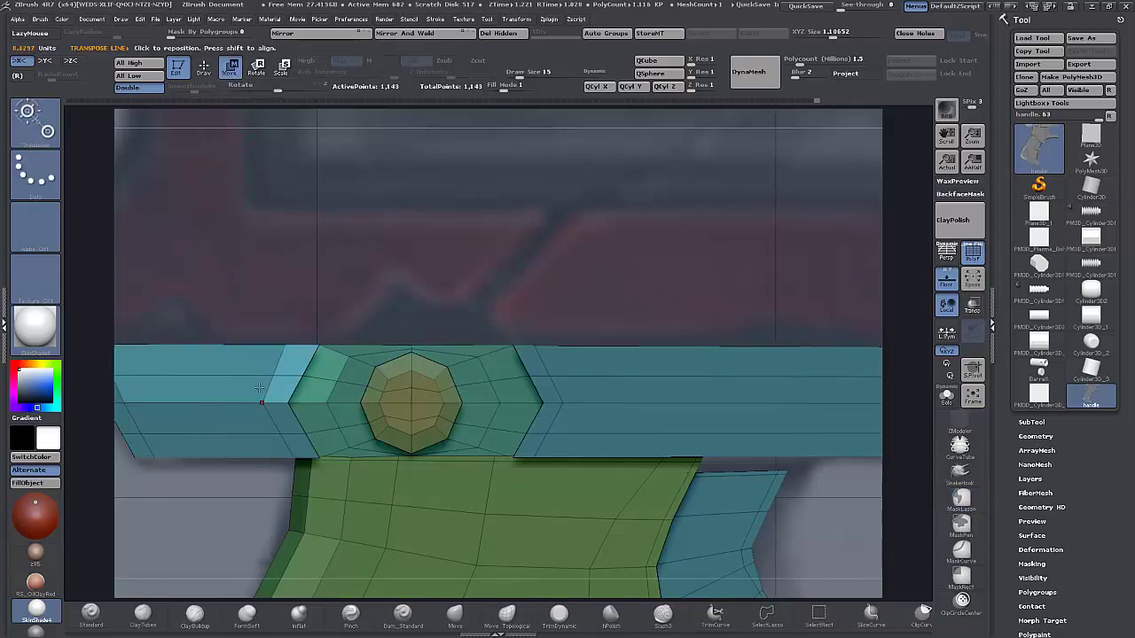
left_click_drag(297, 363, 469, 368)
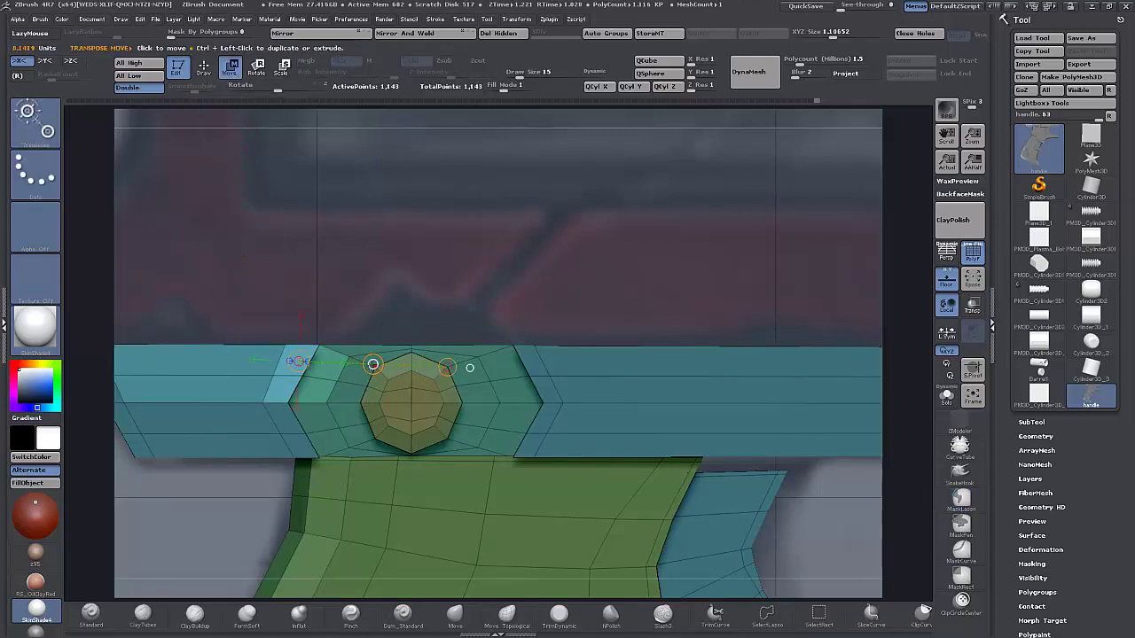
left_click_drag(372, 367, 363, 366)
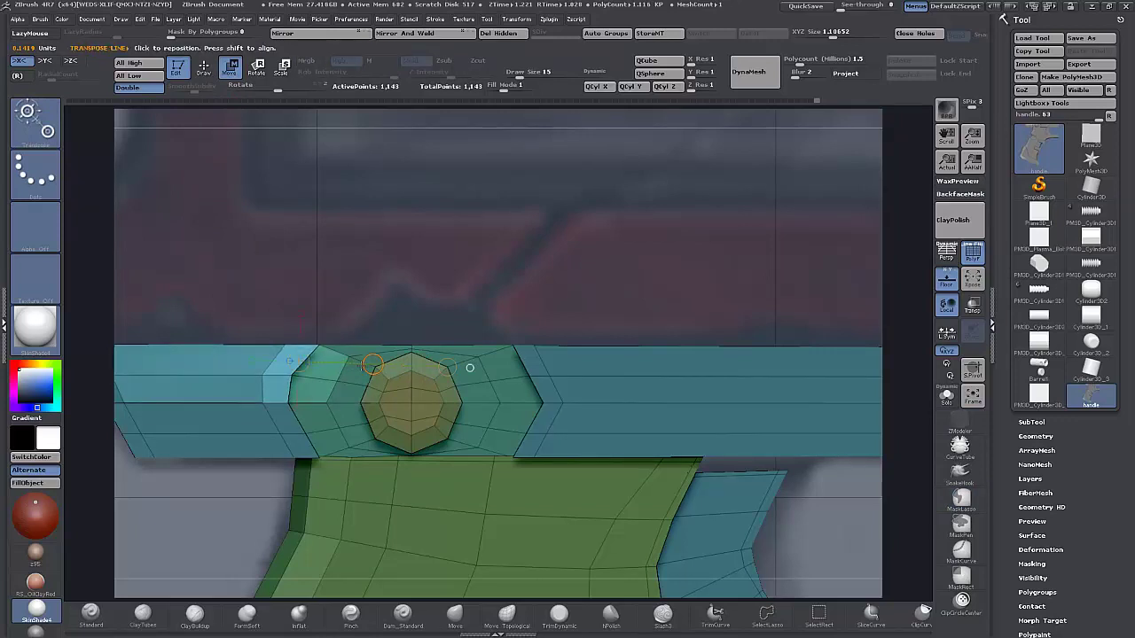
left_click_drag(412, 255, 478, 222, "alt")
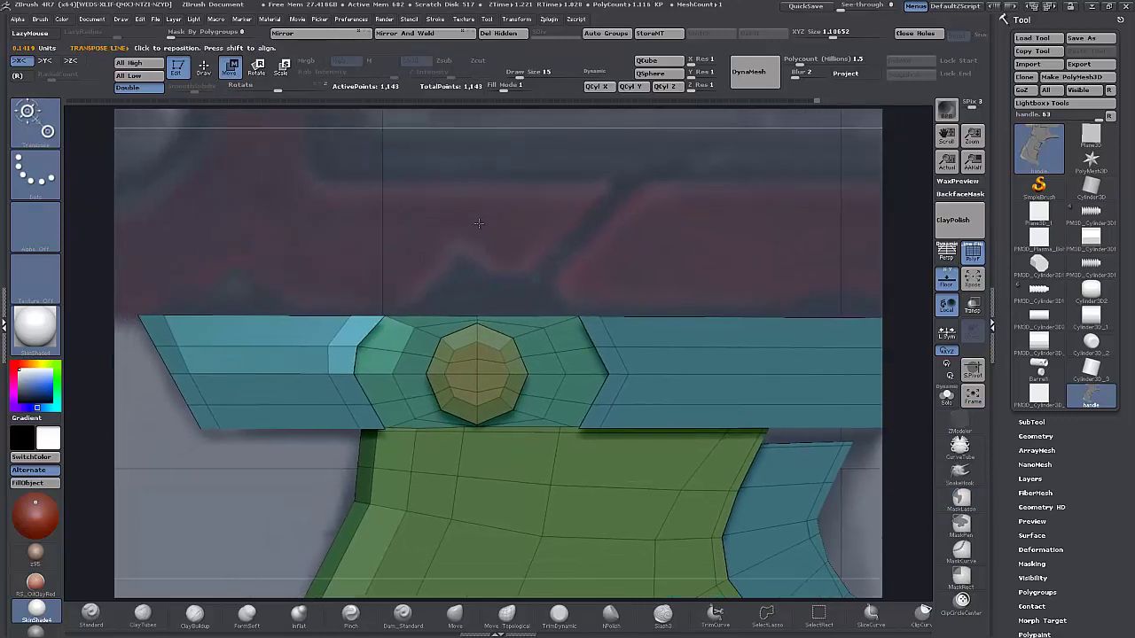
Isolate the middle vertices of the notch's lower-left slanted edge with an inverted lasso mask and move them outward to round it.
mouse_move(296, 486)
left_mouse_down("ctrl")
mouse_move(246, 477)
mouse_move(283, 484)
mouse_move(243, 461)
mouse_move(287, 413)
mouse_move(290, 424)
left_mouse_up("ctrl")
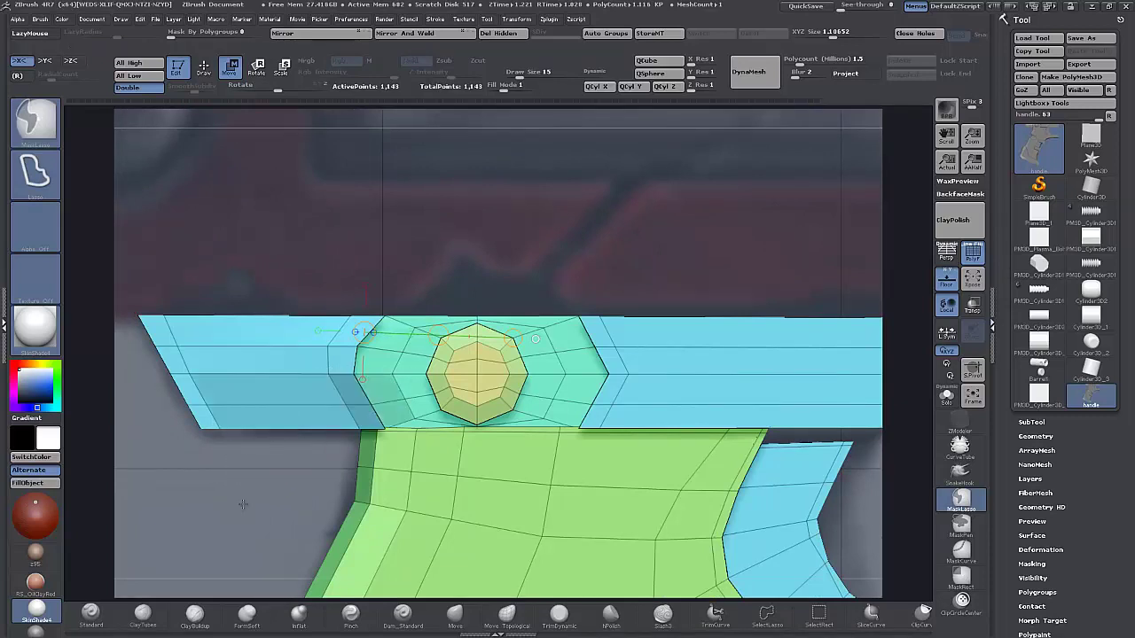
left_click(243, 504, "ctrl")
left_click_drag(437, 334, 432, 334)
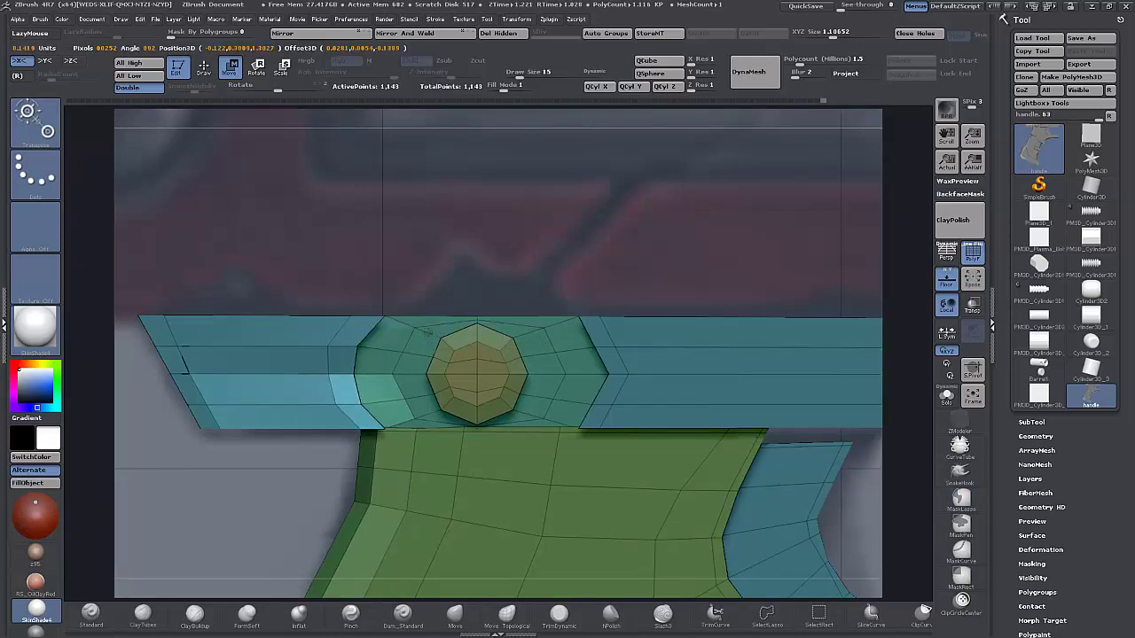
left_click_drag(427, 333, 423, 338)
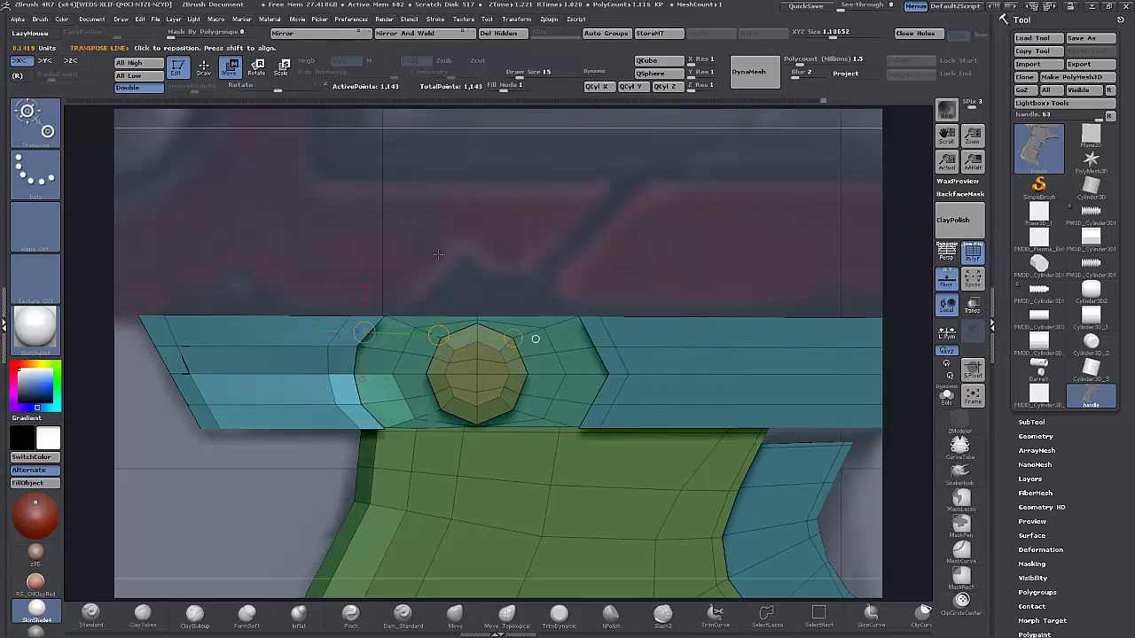
Clear the mask, isolate the middle vertices of the notch's upper-right slanted edge, and move them outward to round it.
left_click_drag(437, 254, 456, 240, "ctrl")
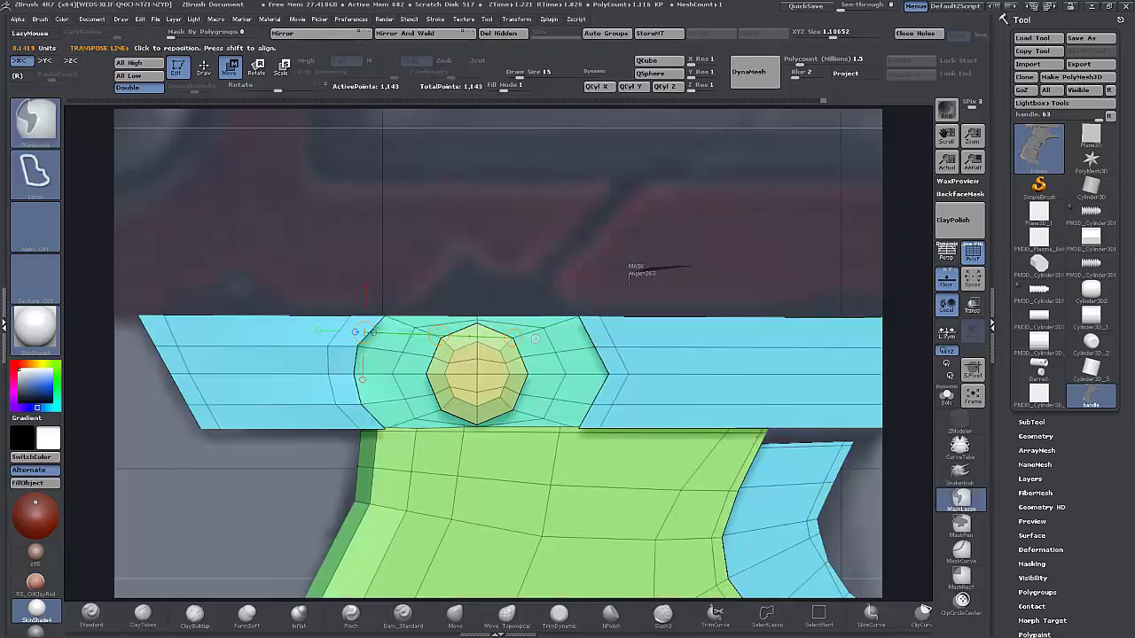
left_click_drag(739, 266, 695, 309, "ctrl")
left_click(706, 228, "ctrl")
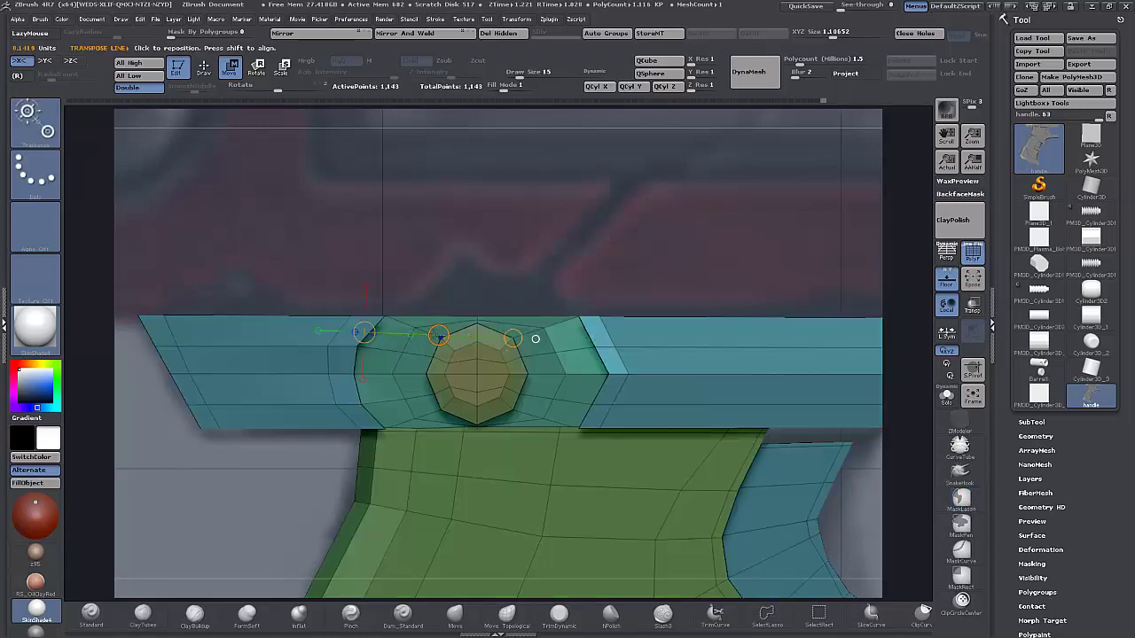
left_click_drag(437, 336, 446, 336)
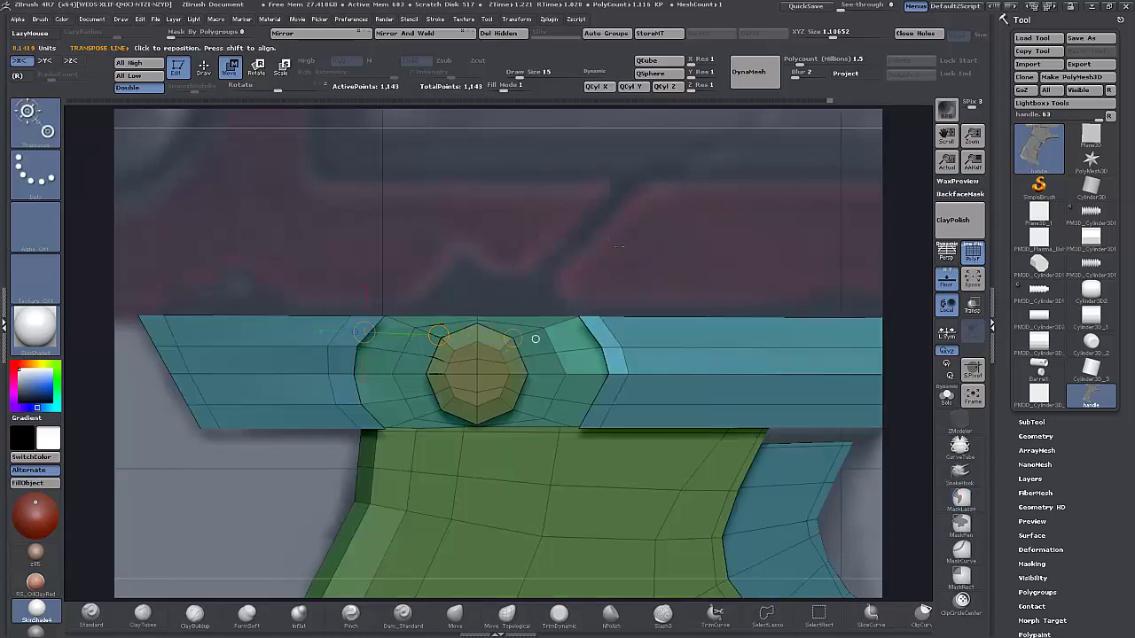
Isolate the middle vertices of the notch's lower-right slanted edge with an inverted mask and move them outward to round it.
mouse_move(620, 259)
left_mouse_down("ctrl")
mouse_move(637, 252)
mouse_move(662, 277)
mouse_move(604, 362)
mouse_move(615, 333)
left_mouse_up("ctrl")
left_click(612, 257, "ctrl")
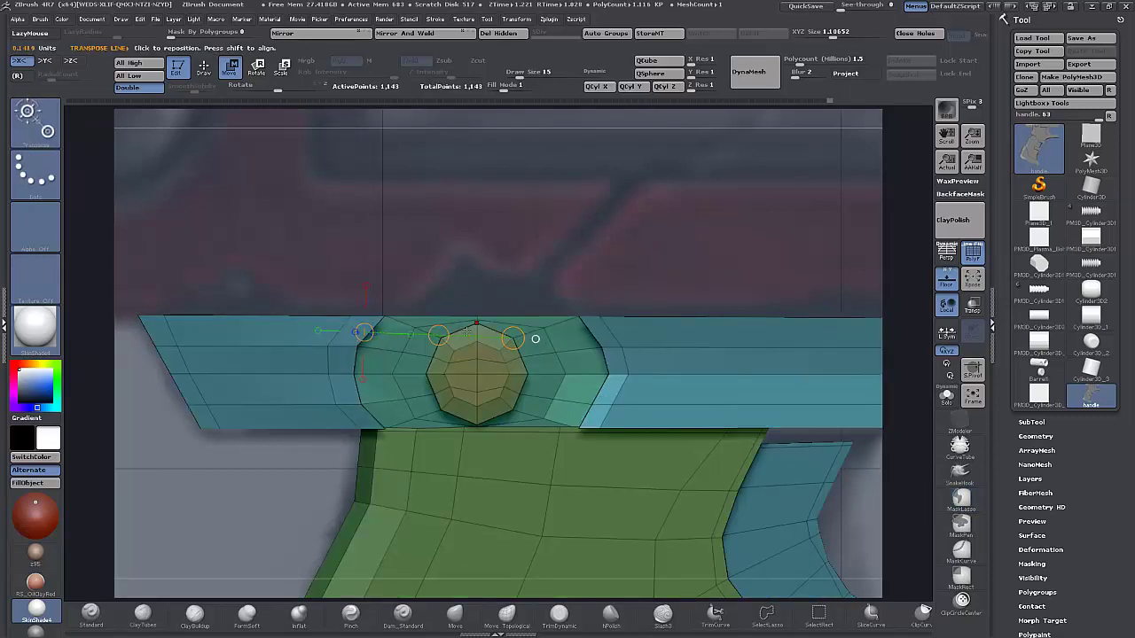
left_click_drag(438, 336, 438, 335)
left_click_drag(558, 275, 551, 223, "alt")
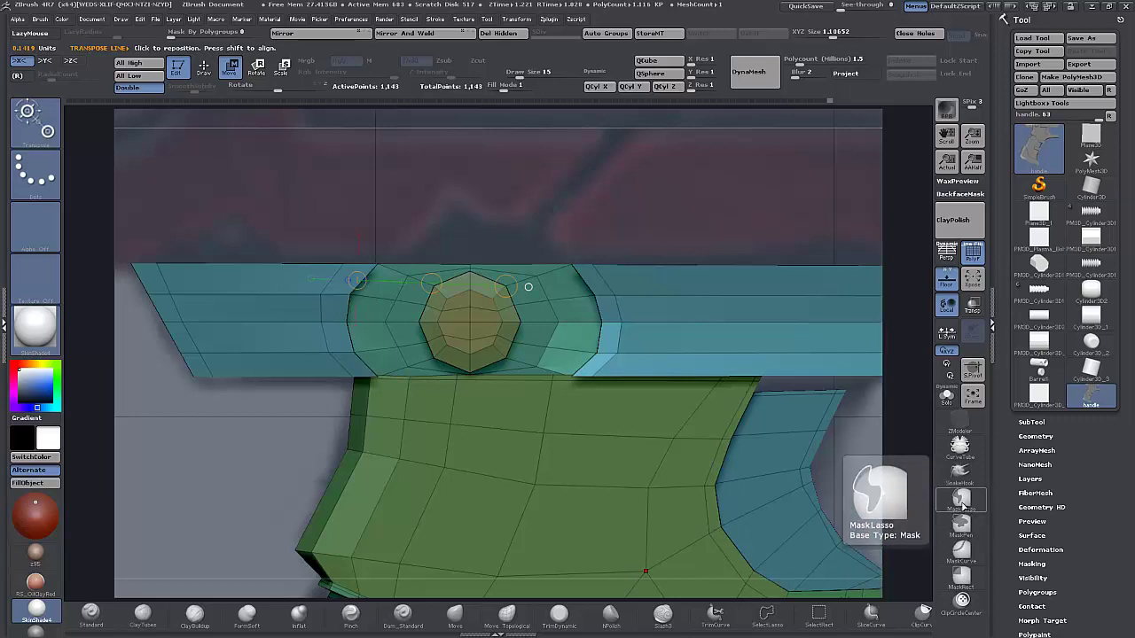
Using the MaskRect brush, isolate the added vertices on the round boss's upper-left edge and move them slightly outward.
left_click(961, 577)
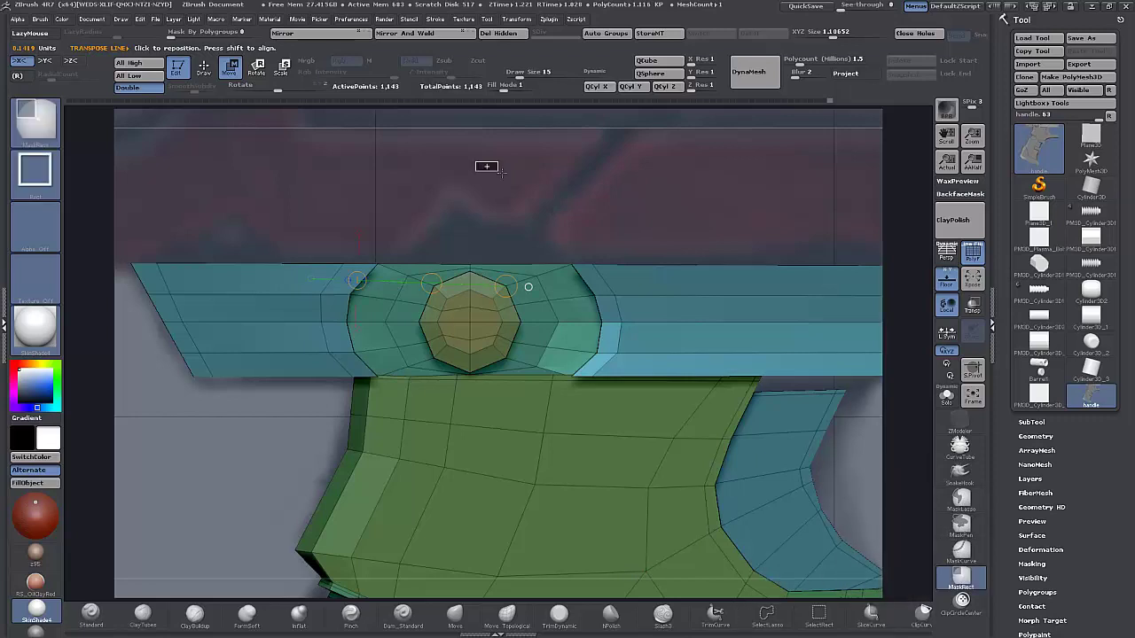
left_click(486, 167, "ctrl")
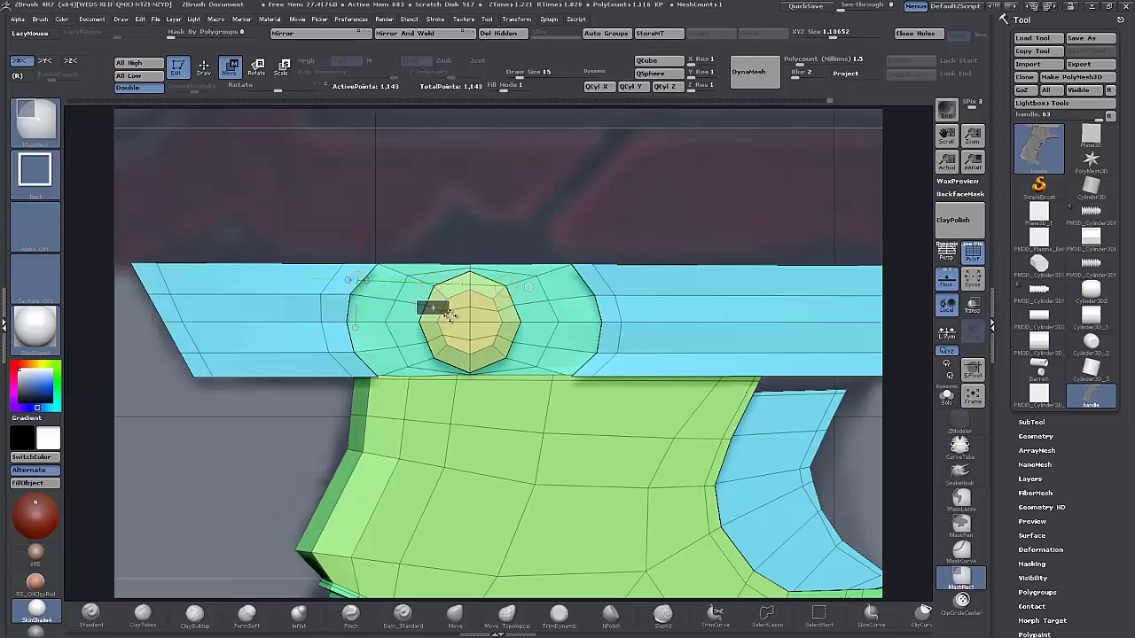
left_click_drag(450, 315, 447, 315, "ctrl")
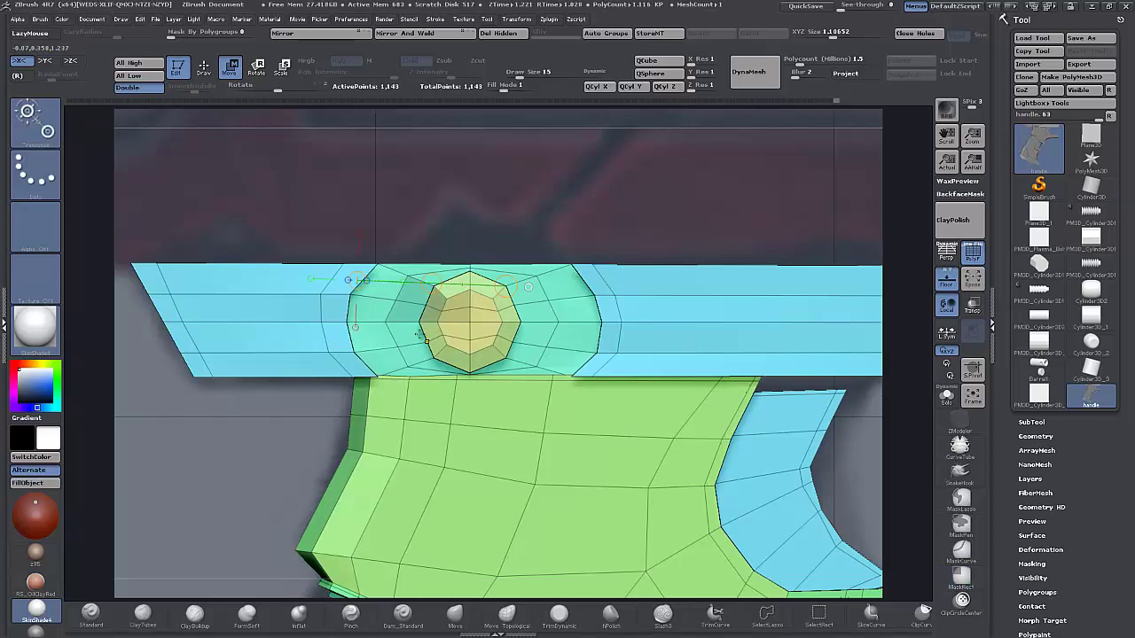
left_click_drag(414, 331, 456, 328, "ctrl")
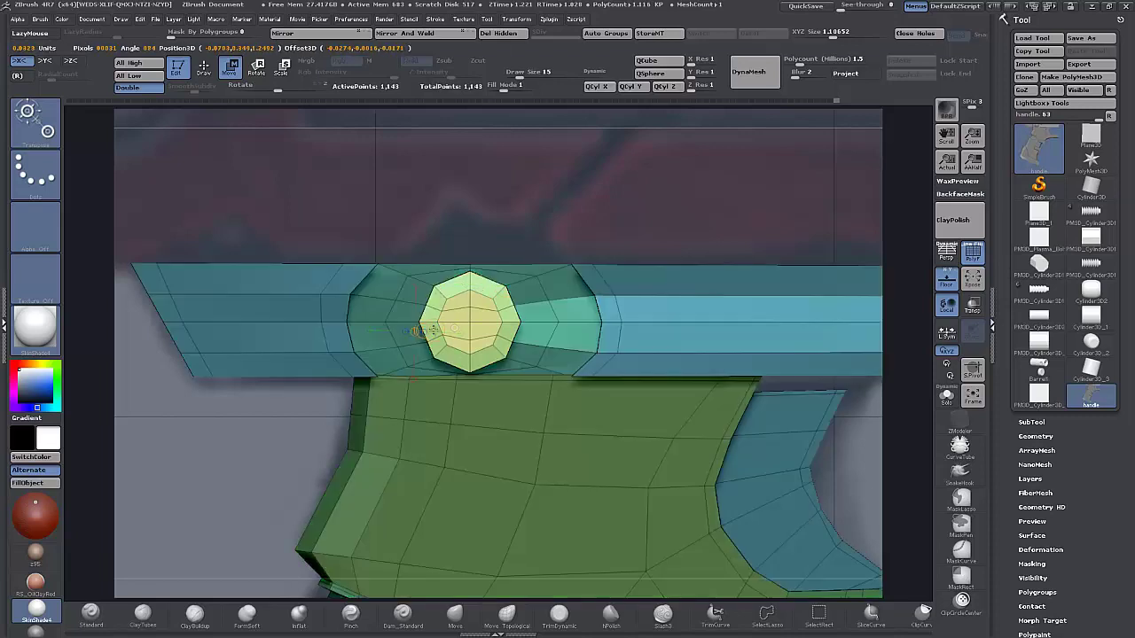
key("ctrl+z")
key("ctrl+i")
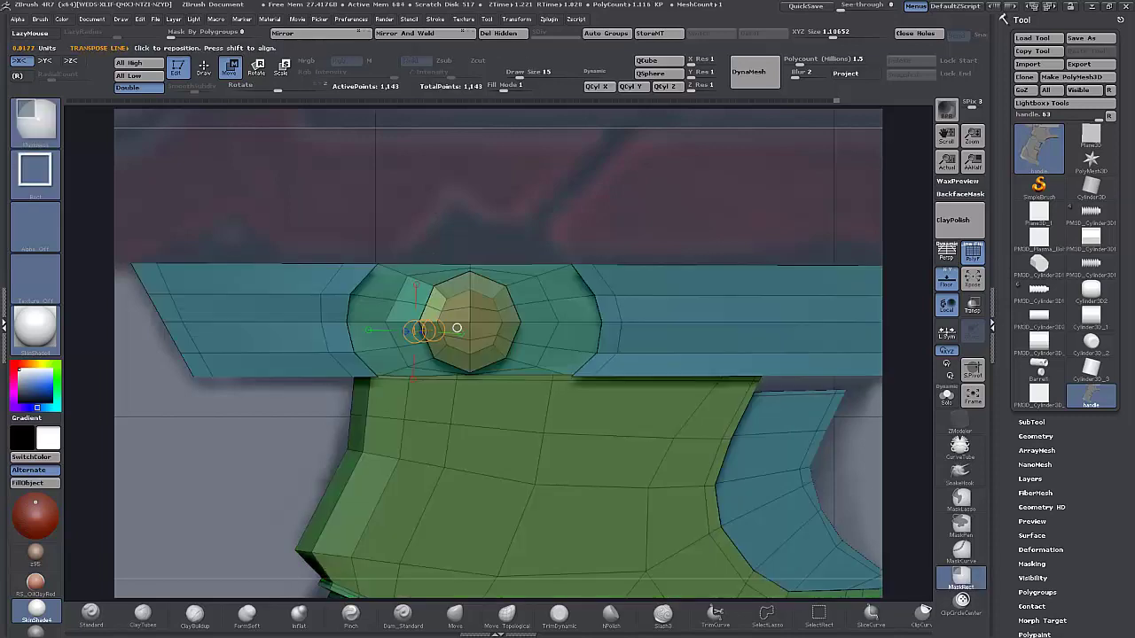
left_click_drag(395, 300, 170, 300, "shift")
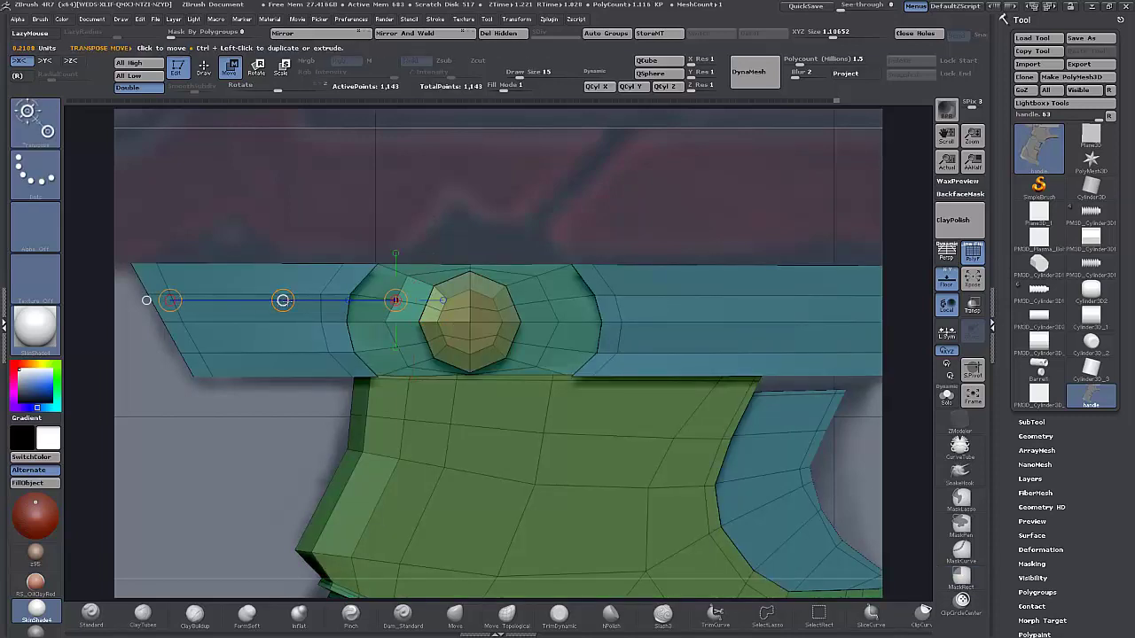
left_click_drag(283, 301, 280, 300)
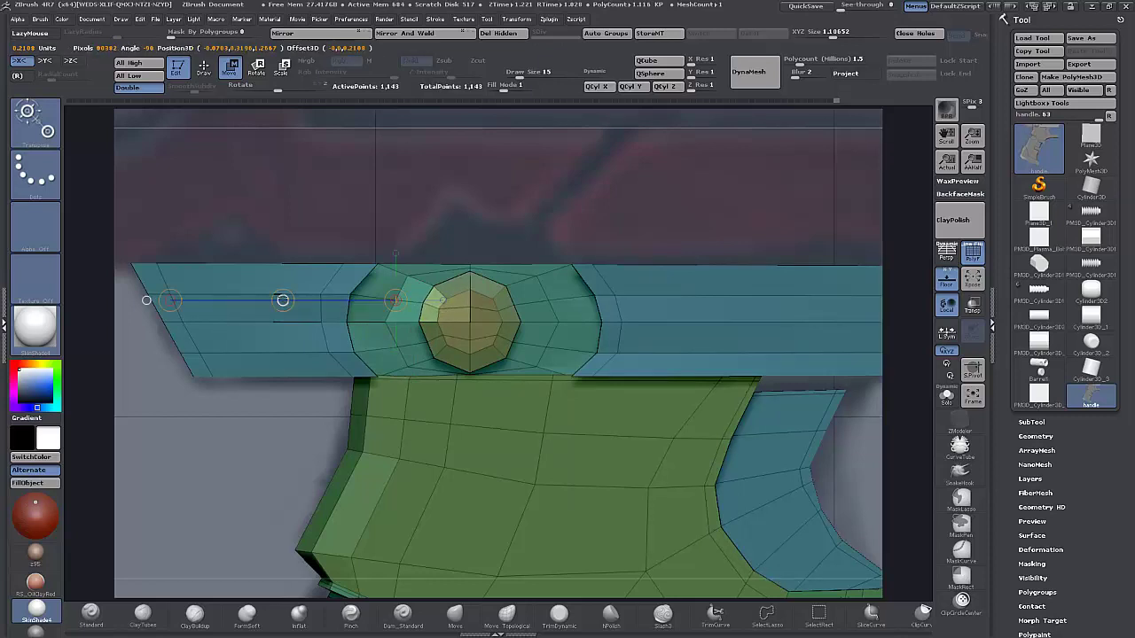
Clear the mask, isolate the added vertices on the boss's lower-left edge, and move them slightly outward.
left_click_drag(520, 197, 522, 199, "ctrl")
left_click_drag(419, 174, 448, 330, "ctrl")
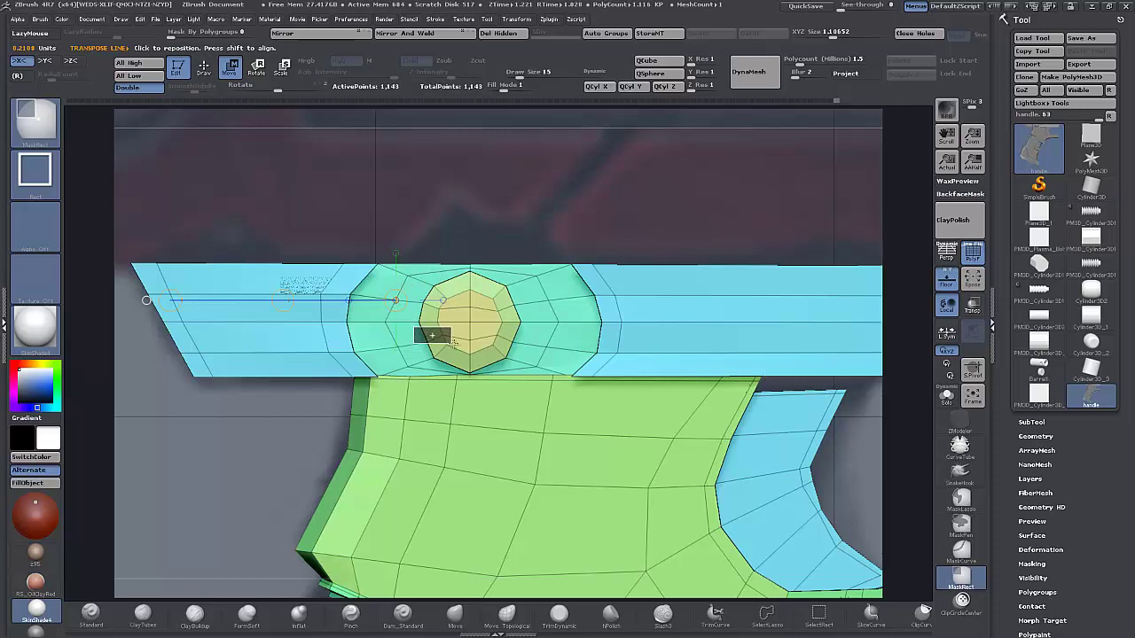
left_click_drag(453, 343, 454, 356, "ctrl")
left_click(516, 143, "ctrl")
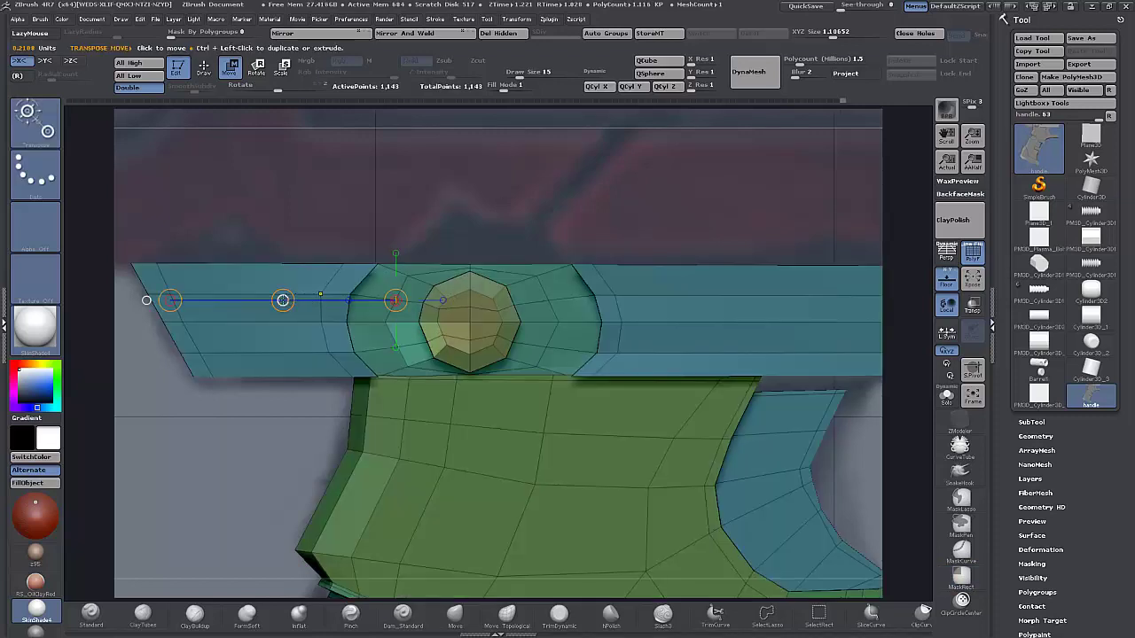
left_click_drag(283, 300, 280, 301)
Clear the mask, isolate the added vertices on the boss's upper-right edge, and move them slightly outward.
left_click_drag(454, 203, 429, 207, "ctrl")
mouse_move(537, 202)
left_mouse_down("ctrl")
mouse_move(497, 219)
mouse_move(494, 316)
left_mouse_up("ctrl")
left_click(479, 232, "ctrl")
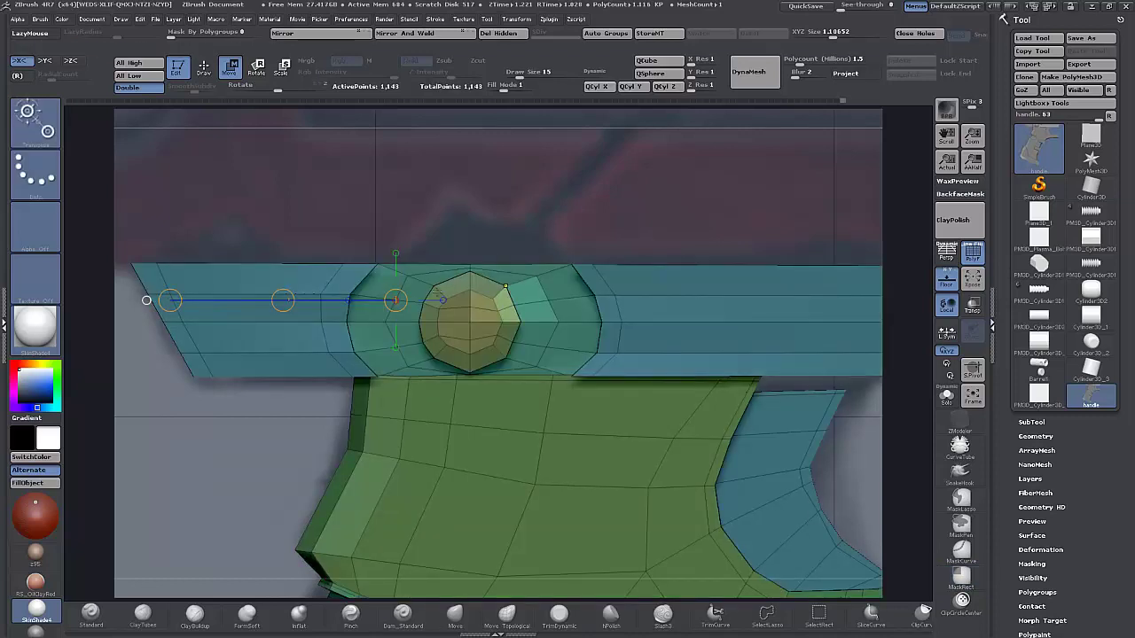
left_click_drag(285, 300, 287, 300)
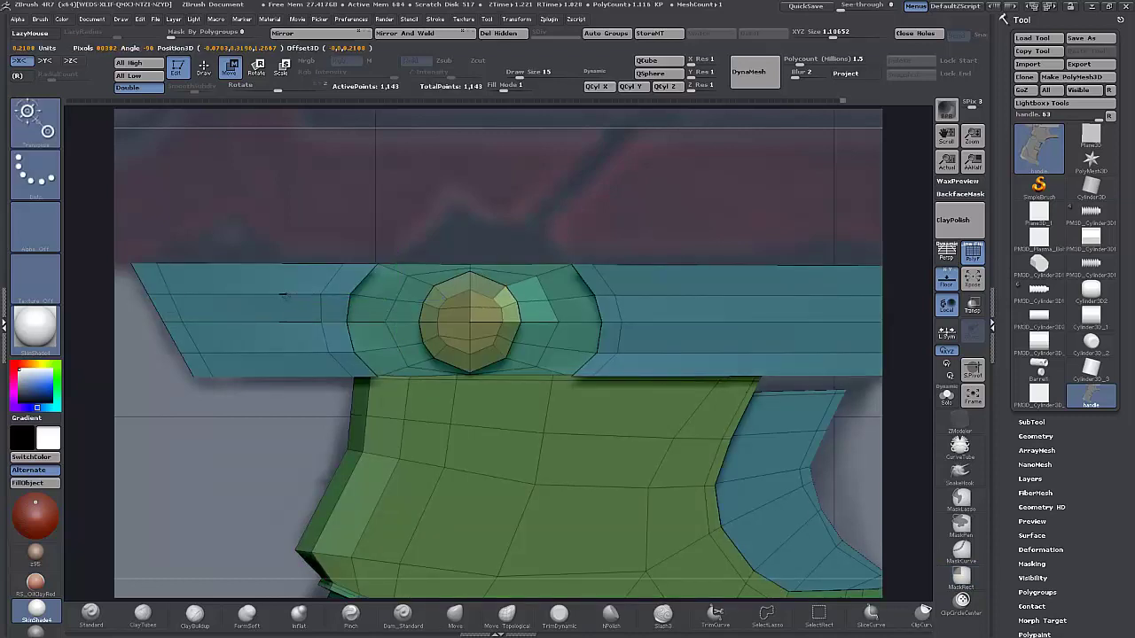
Isolate the added vertices on the boss's lower-right edge with an inverted rectangular mask and move them slightly outward.
mouse_move(479, 178)
left_mouse_down("ctrl")
mouse_move(501, 192)
mouse_move(529, 338)
left_mouse_up("ctrl")
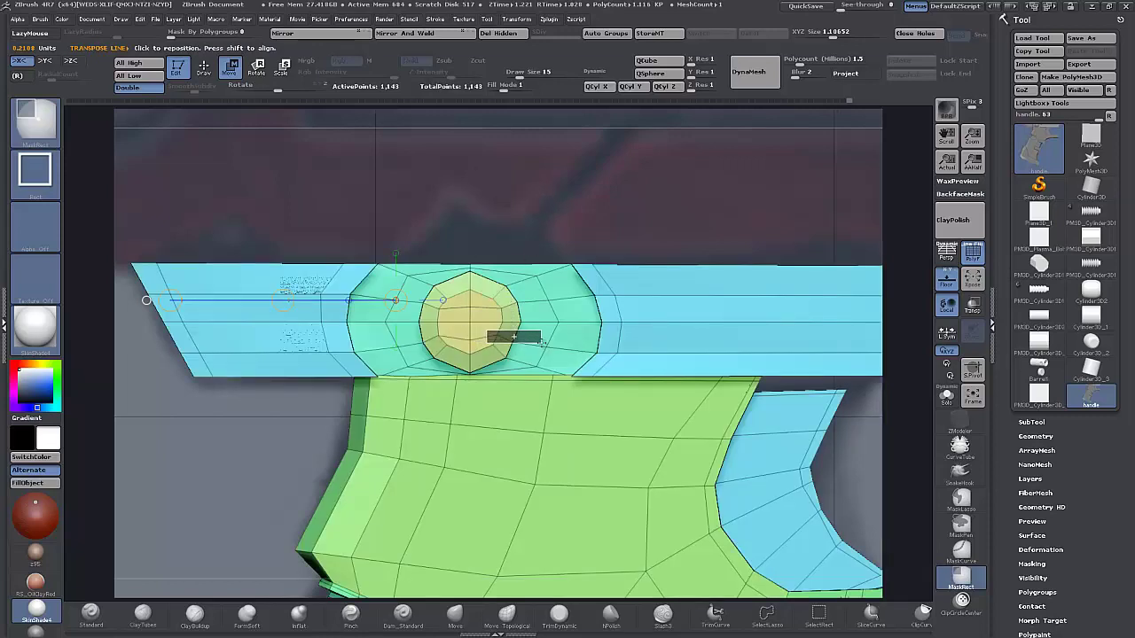
left_click_drag(541, 344, 543, 345, "ctrl")
left_click(486, 233, "ctrl")
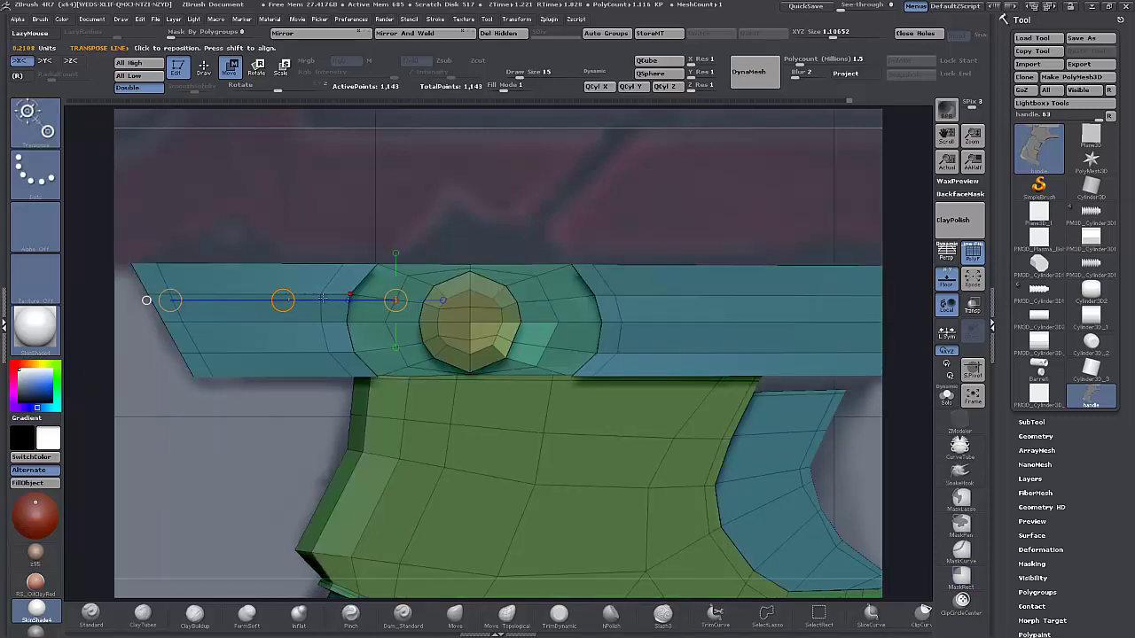
left_click_drag(283, 300, 284, 297)
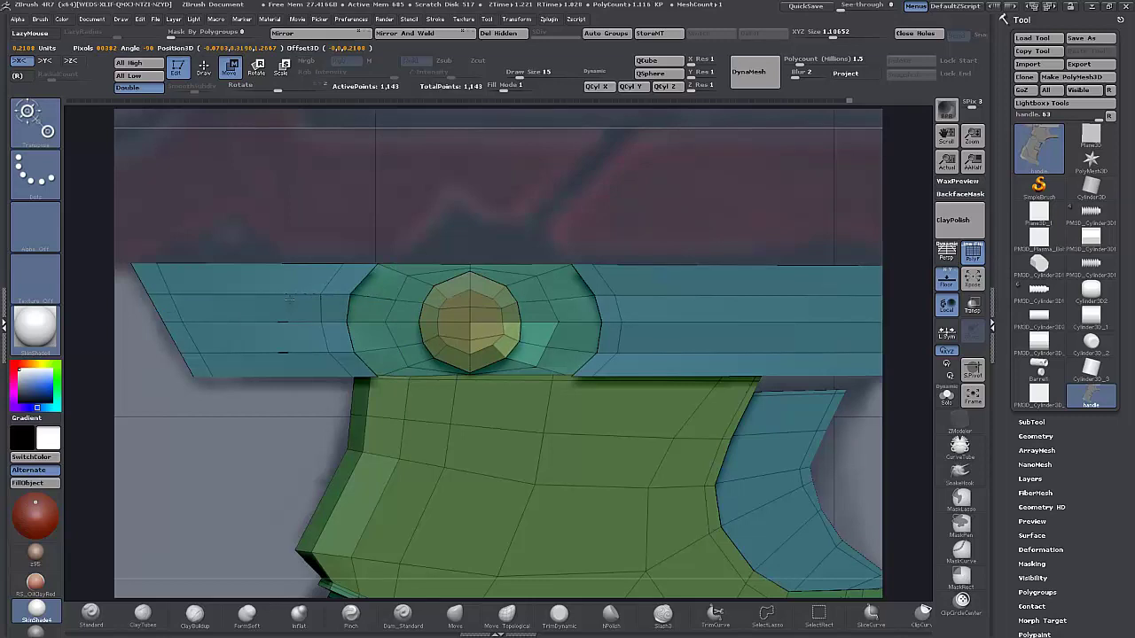
Finish adjusting the boss's edge vertices by clearing the mask, and preview the smoothed bar and boss with the wireframe hidden.
left_click_drag(288, 300, 289, 298)
left_click_drag(464, 124, 471, 157, "ctrl")
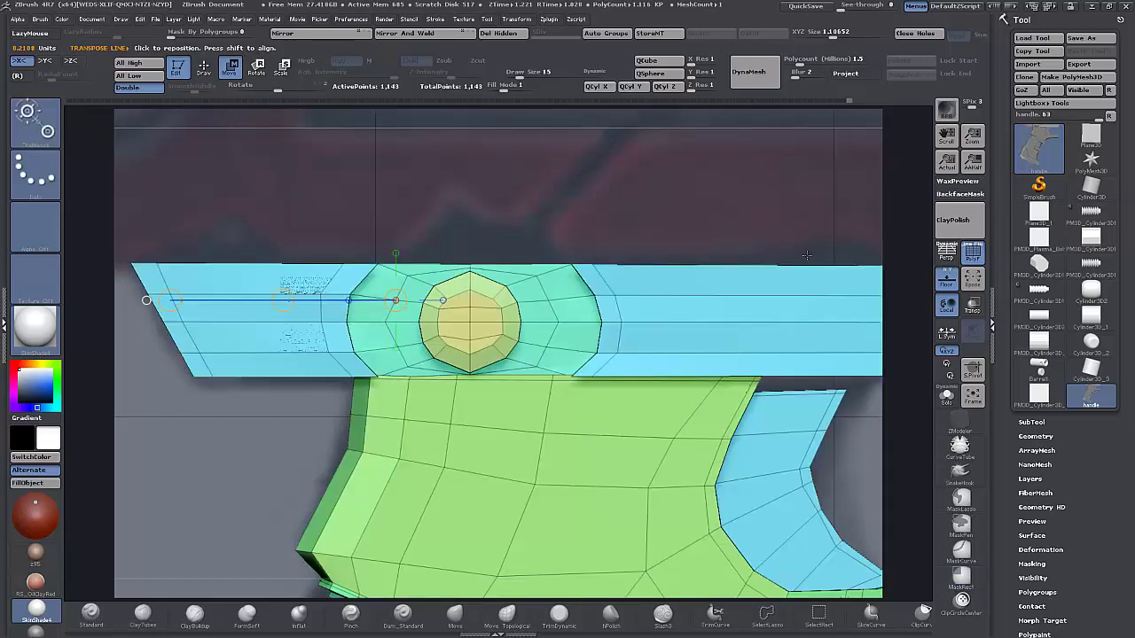
left_click(974, 255)
left_click_drag(646, 172, 646, 137)
key("d")
left_click_drag(607, 170, 602, 159)
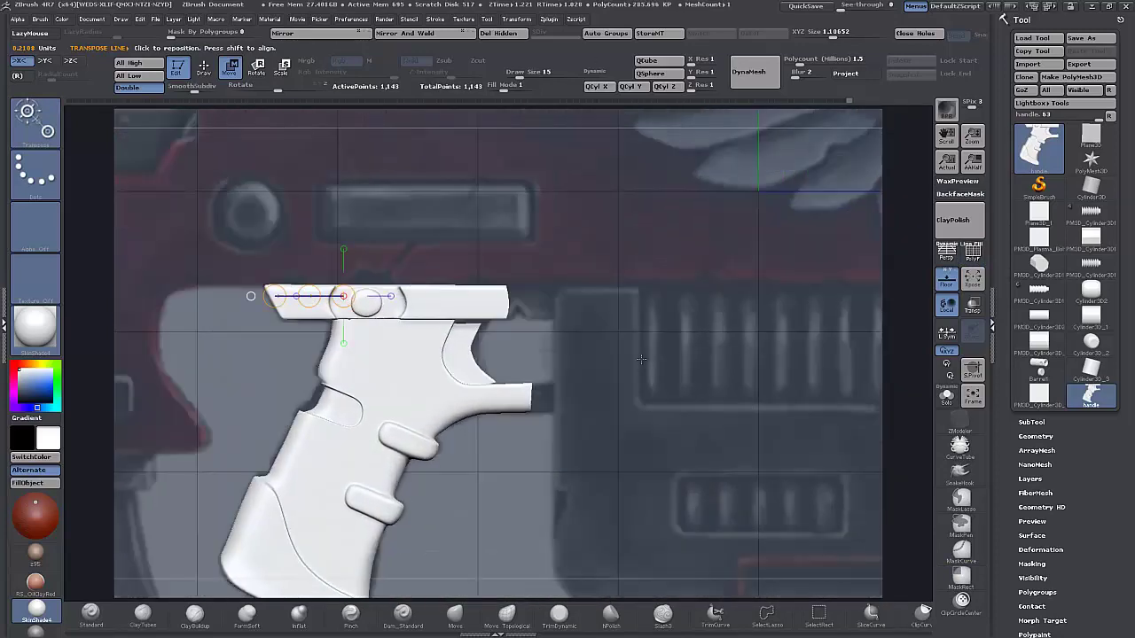
left_click_drag(641, 359, 692, 454, "alt")
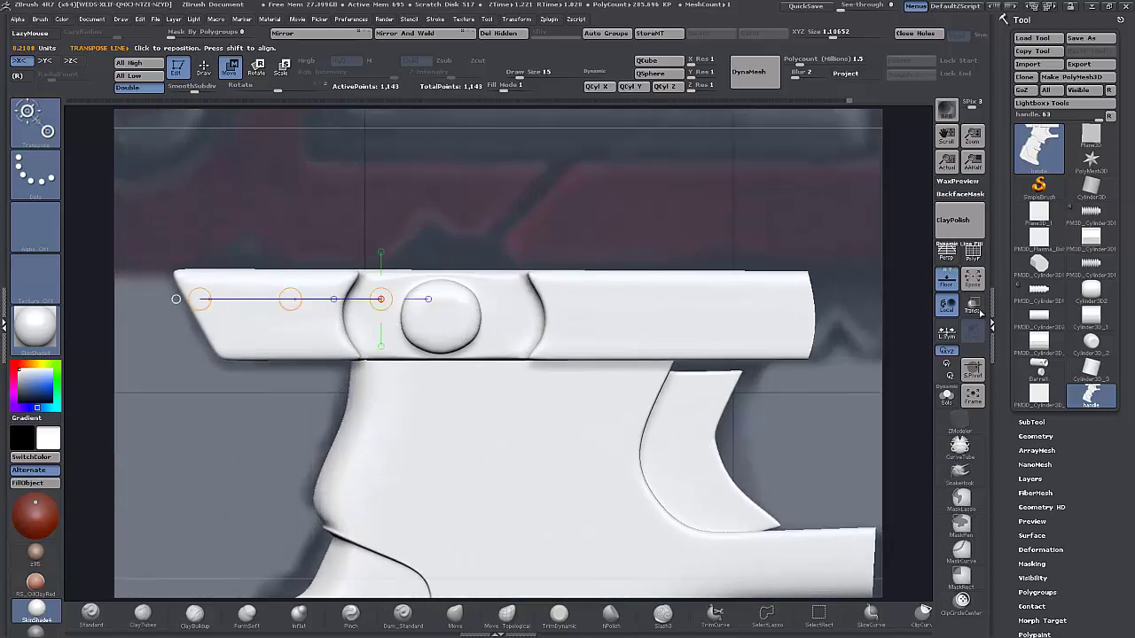
left_click(972, 255)
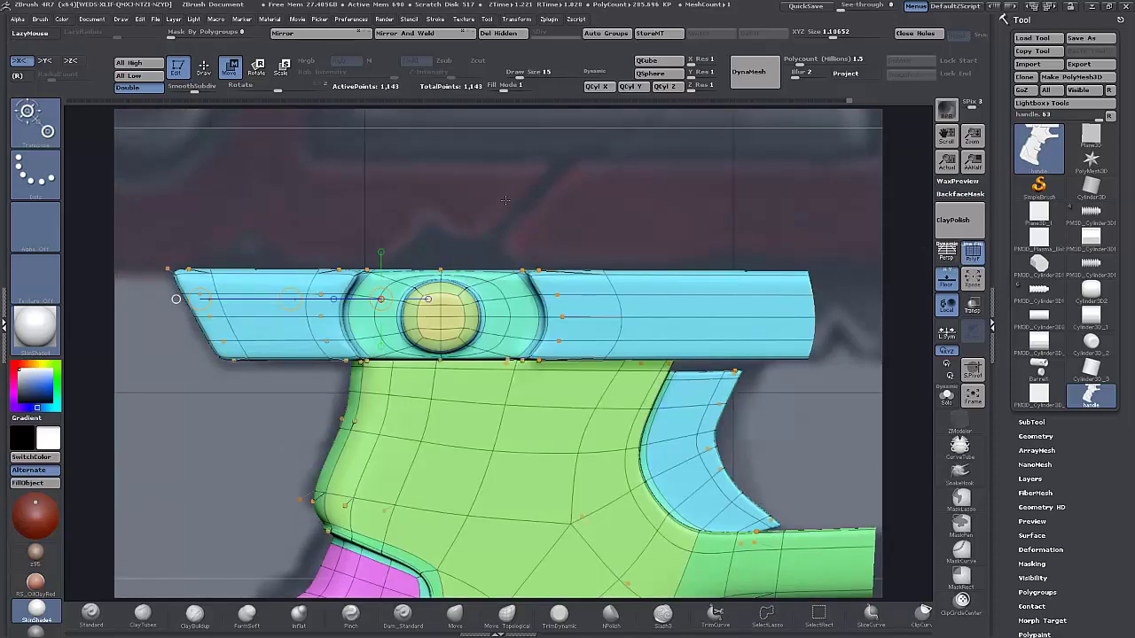
Try inserting supporting edge loops on the recessed face around the boss's base, and undo them.
left_click_drag(505, 200, 485, 160, "alt")
key("q")
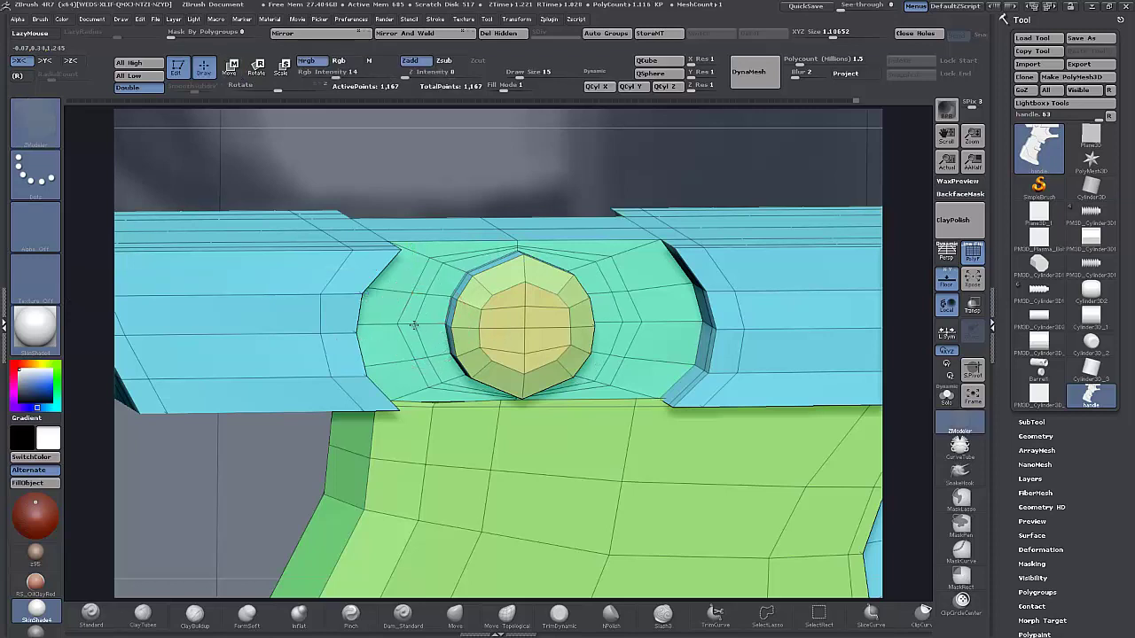
left_click(428, 324)
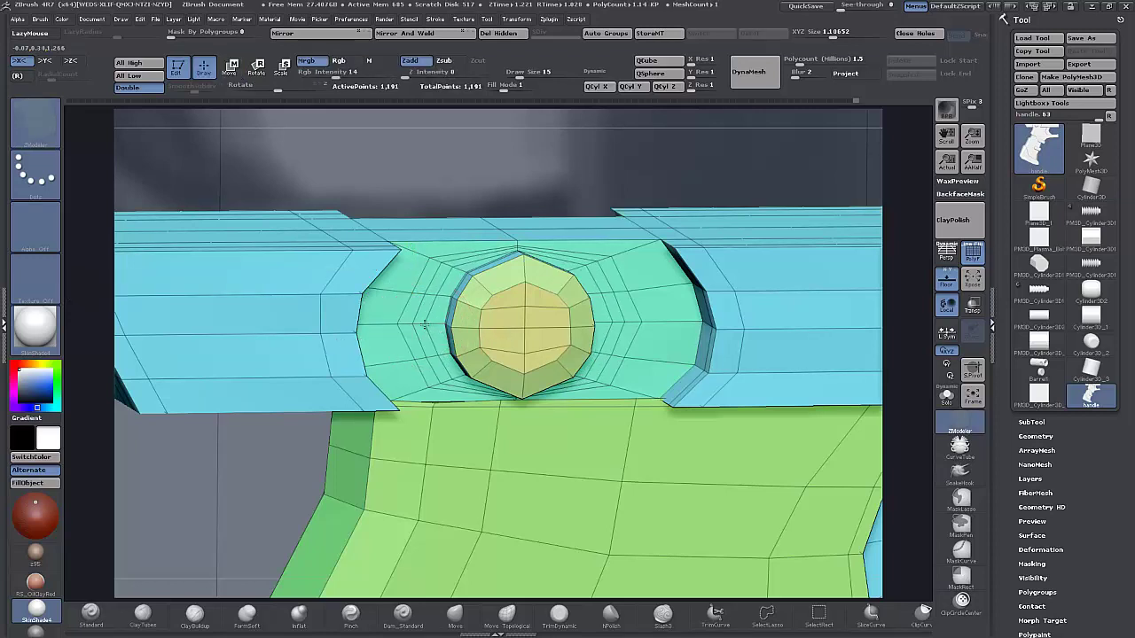
key("ctrl+z")
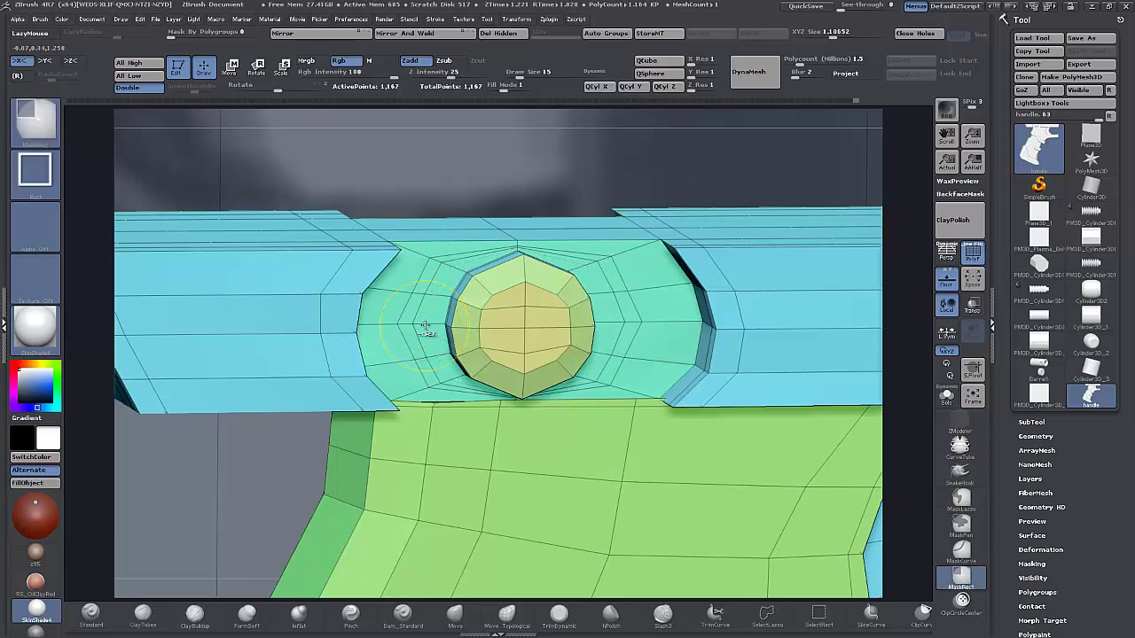
key("ctrl+z")
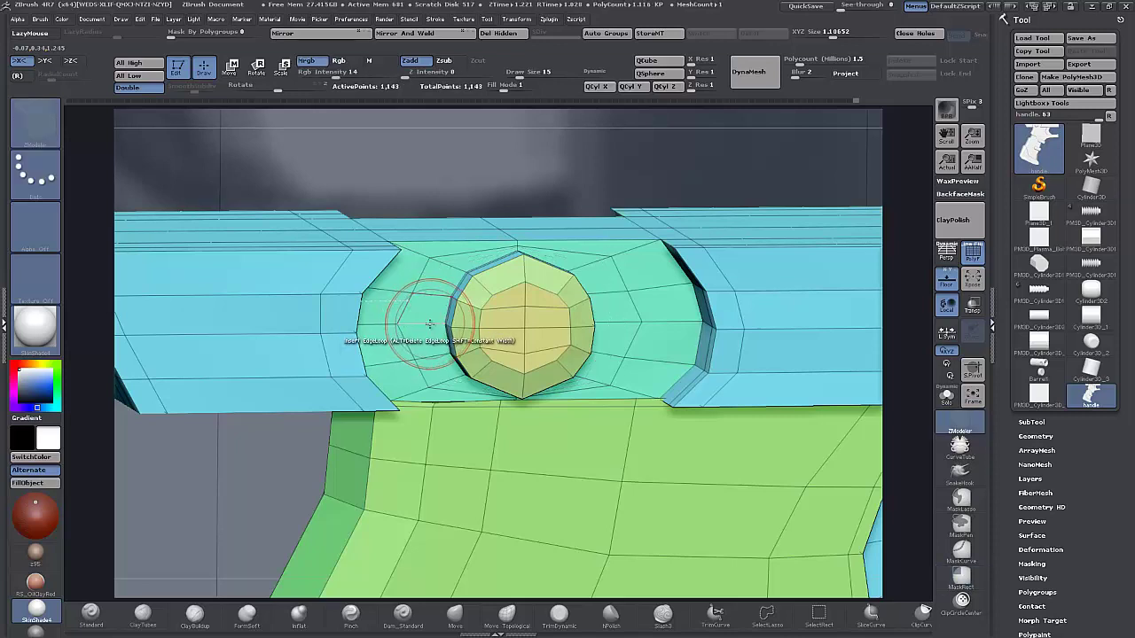
left_click(428, 324)
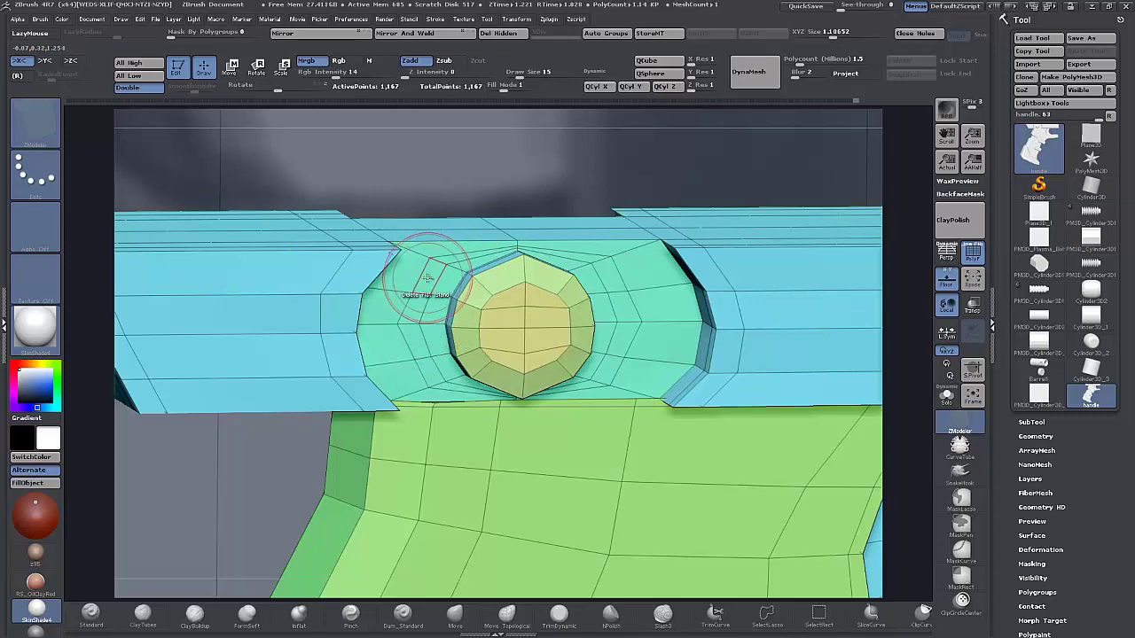
mouse_move(434, 213)
left_mouse_down()
mouse_move(451, 192)
mouse_move(464, 200)
mouse_move(445, 179)
mouse_move(511, 201)
left_mouse_up()
key("ctrl+z")
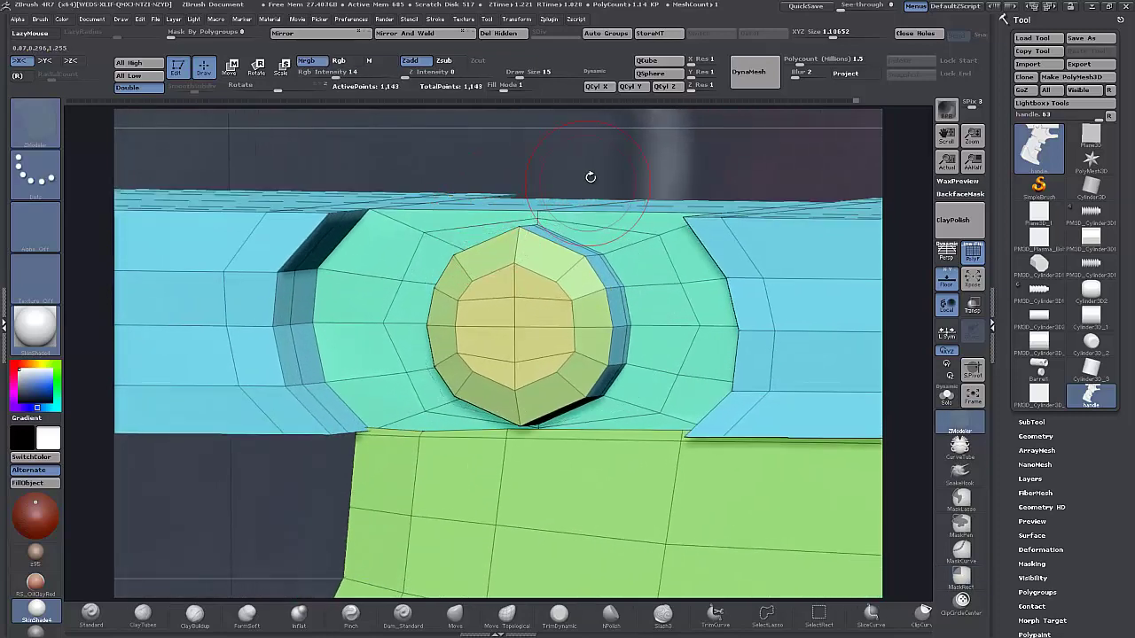
Insert an edge loop around the boss's side wall and QMesh two adjacent chamfer polygons on its rim outward, checking the smoothed shape.
left_click_drag(588, 178, 557, 193)
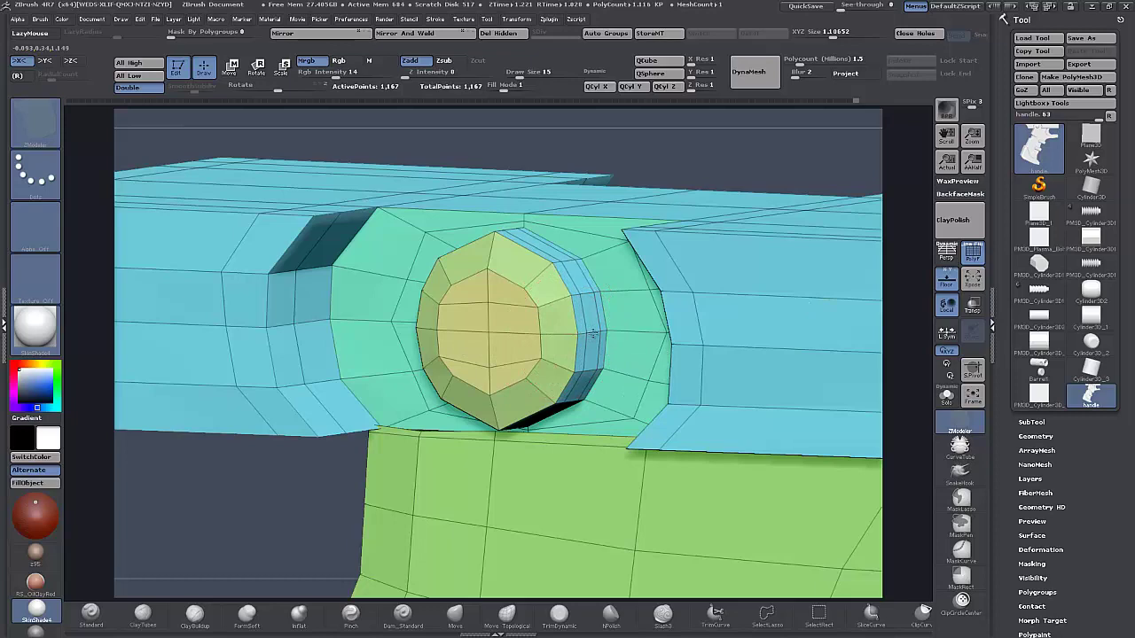
left_click_drag(648, 197, 612, 208)
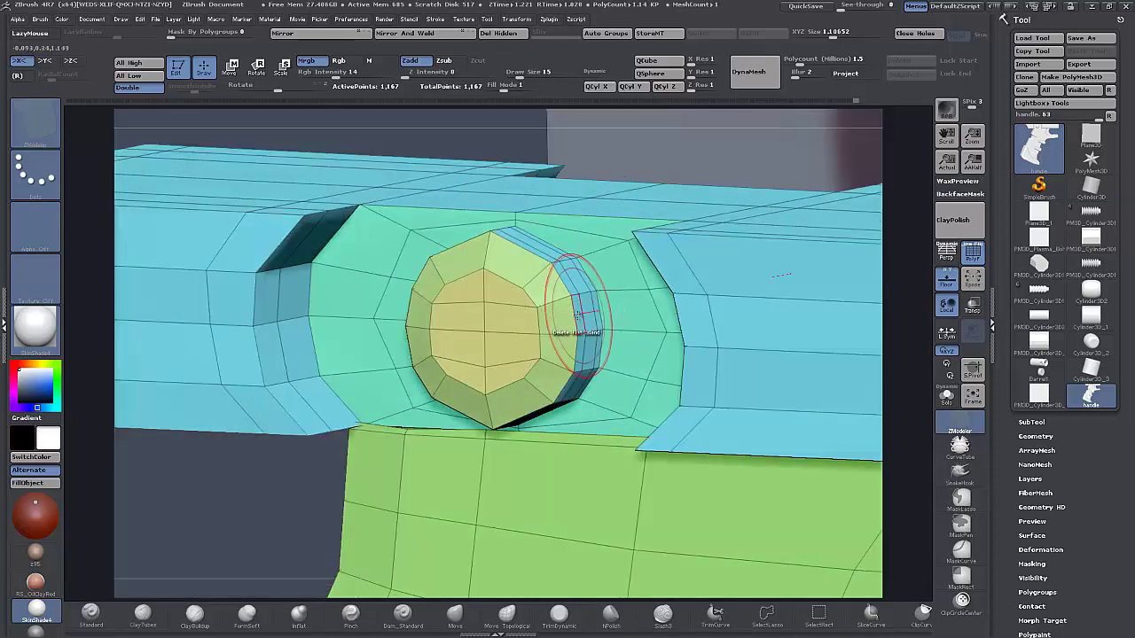
key("space")
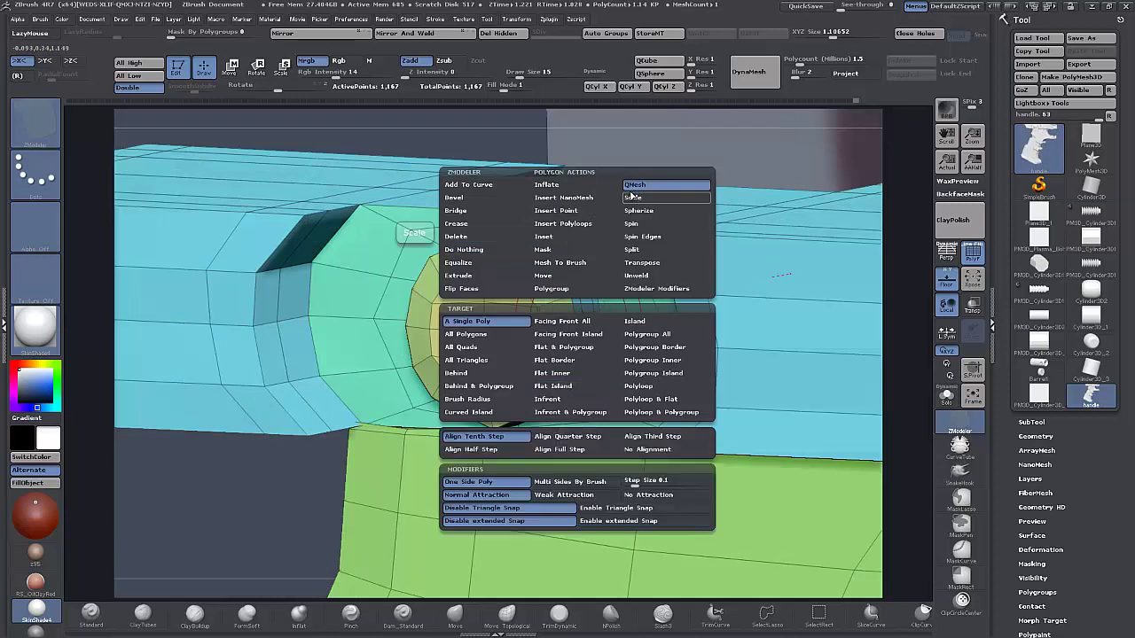
left_click(632, 196)
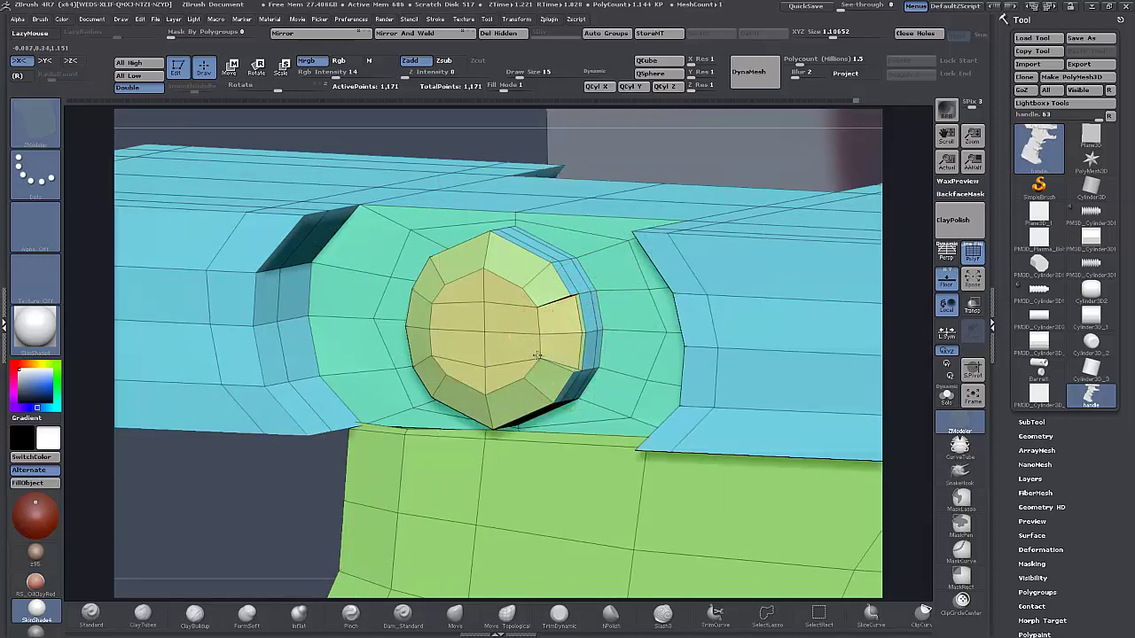
mouse_move(694, 168)
left_mouse_down()
mouse_move(589, 177)
mouse_move(679, 120)
mouse_move(598, 97)
mouse_move(696, 169)
left_mouse_up()
key("d")
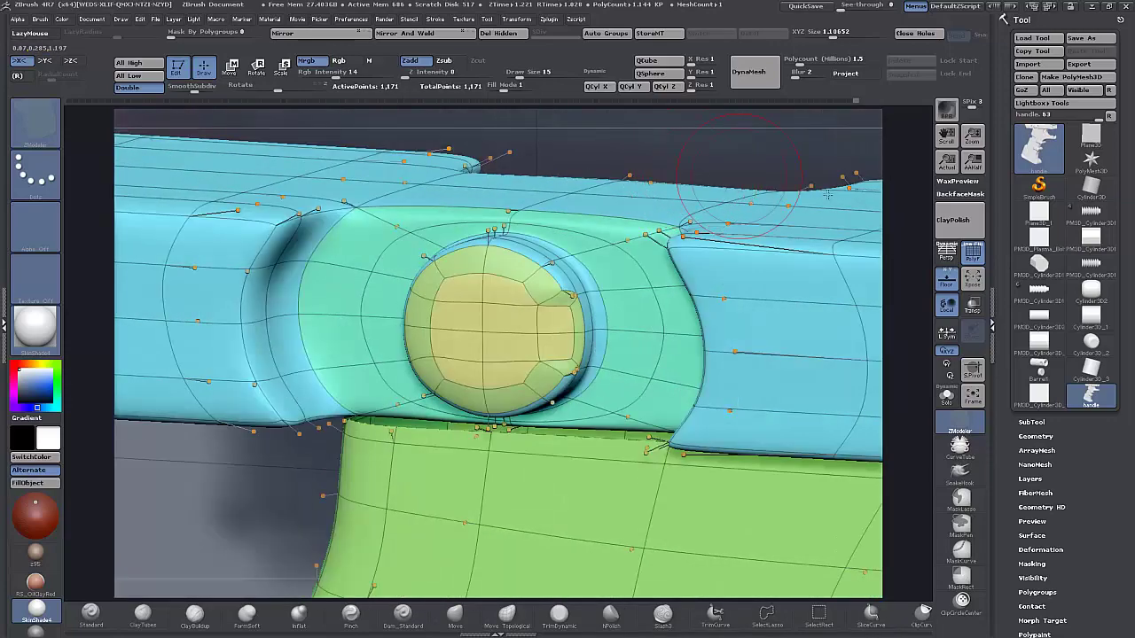
left_click(973, 254)
left_click_drag(758, 162, 751, 72)
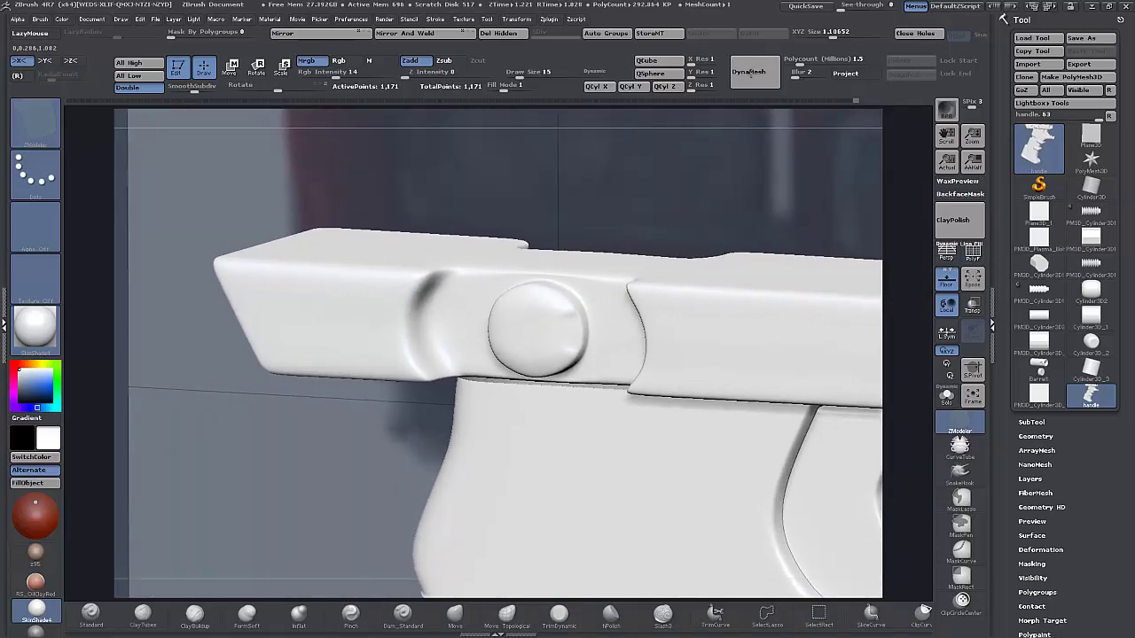
key("shift+d")
key("shift+f")
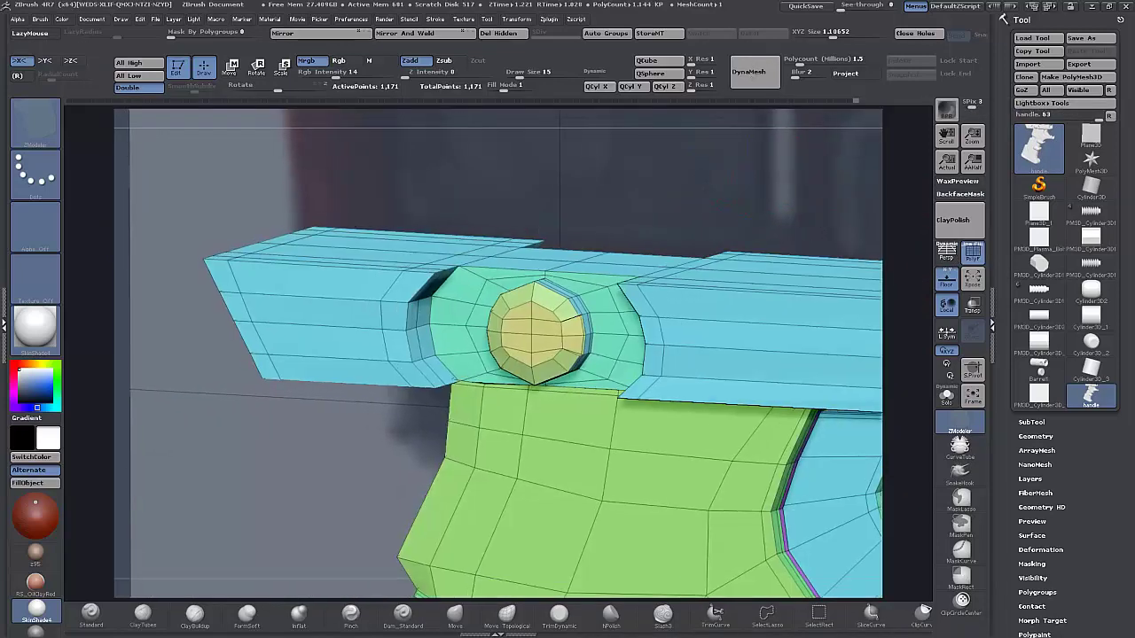
Inset the two raised rim polygons twice as one region, using Inset with the Polygroup Island target.
left_click_drag(709, 177, 720, 300, "alt")
mouse_move(671, 142)
left_mouse_down()
mouse_move(656, 114)
mouse_move(662, 127)
left_mouse_up()
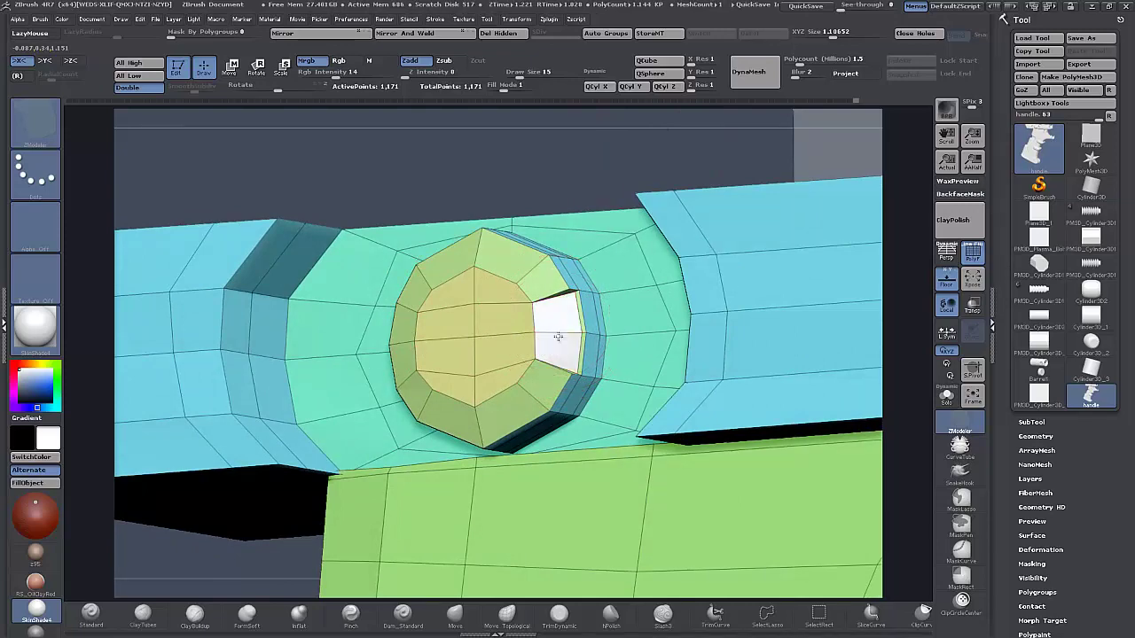
key("space")
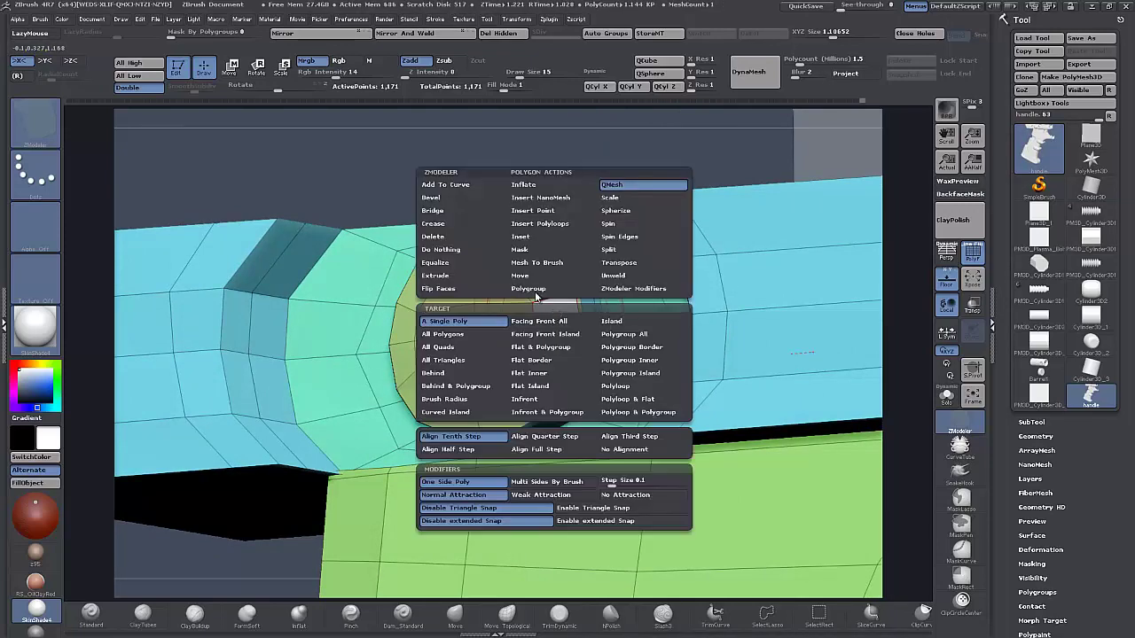
left_click(520, 240)
left_click_drag(557, 319, 559, 321)
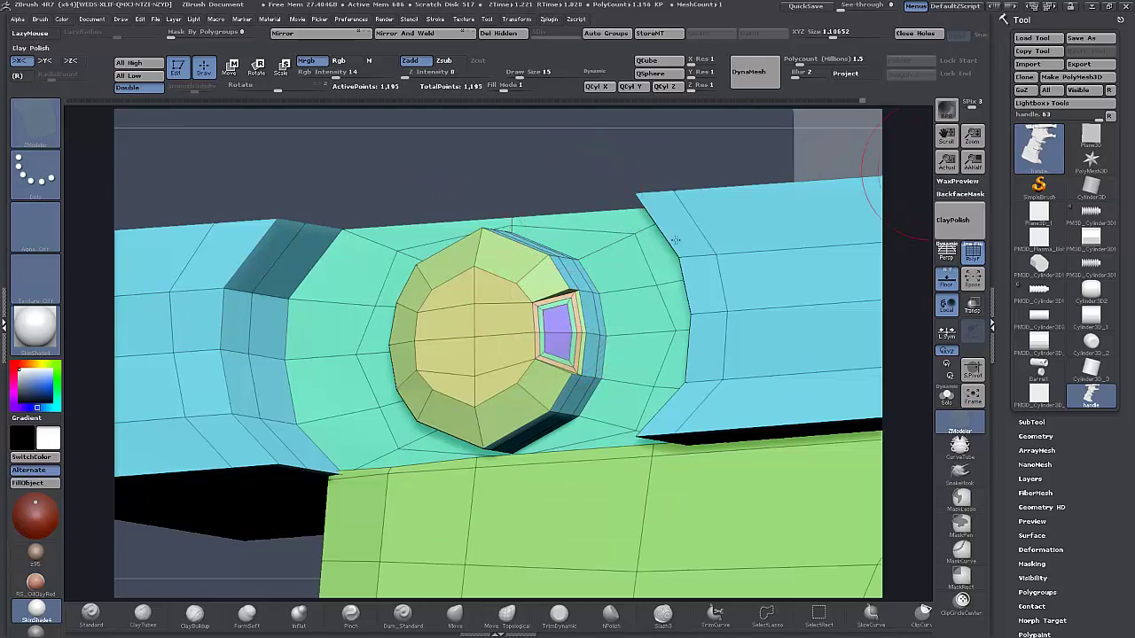
Recess the innermost inset panel on the boss's rim using QMesh with the Polygroup Island target, and preview the smoothed slot.
left_click_drag(573, 168, 603, 187)
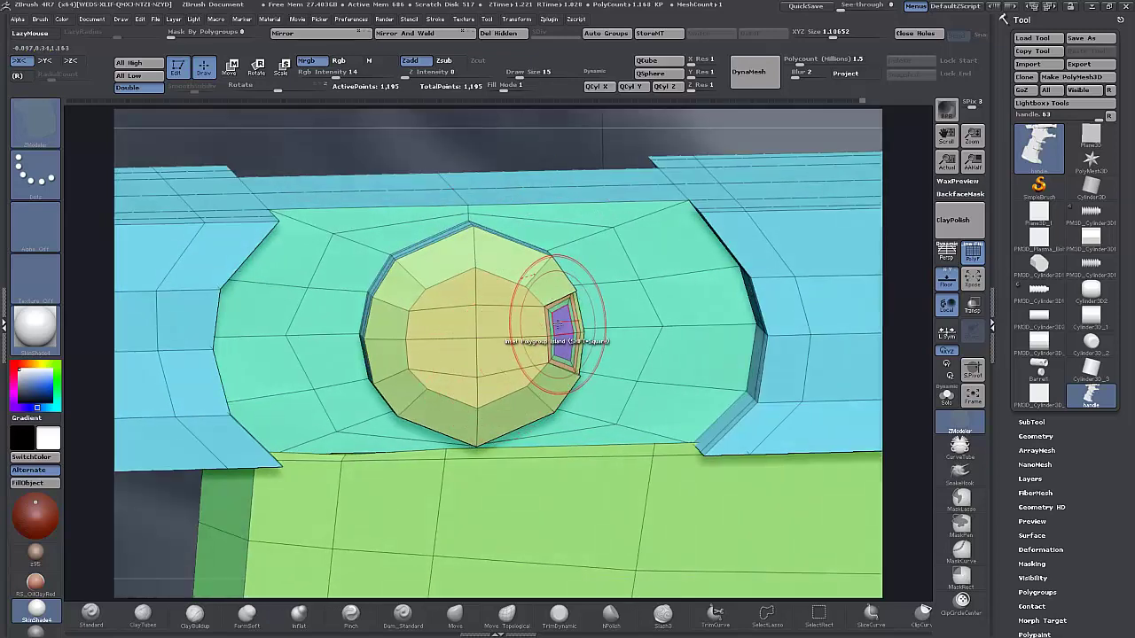
key("space")
left_click(647, 184)
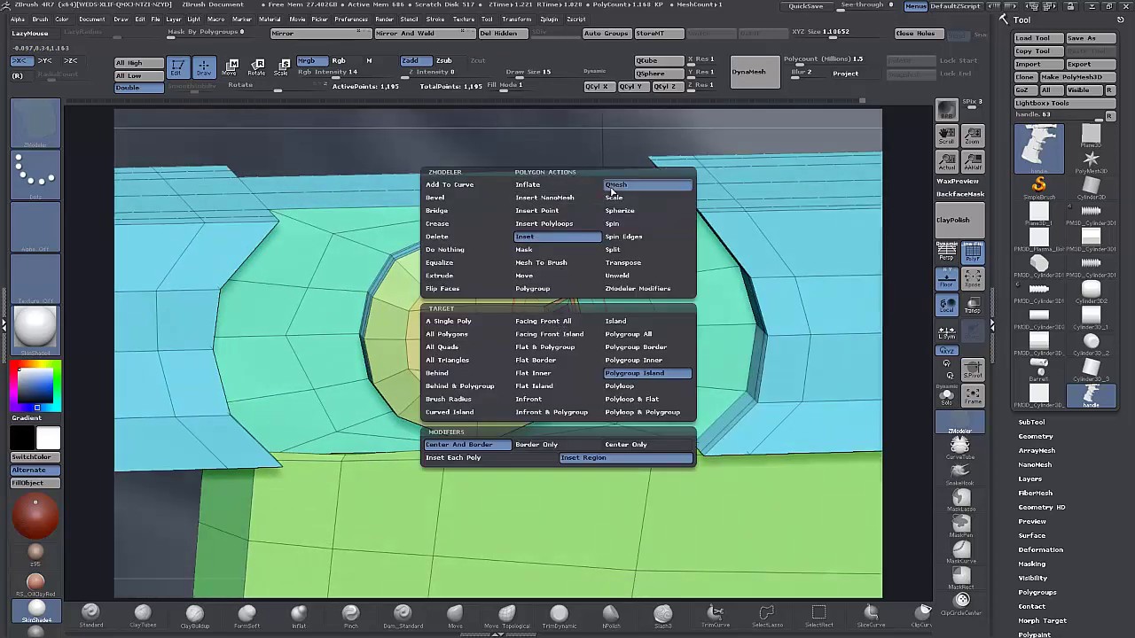
left_click(618, 373)
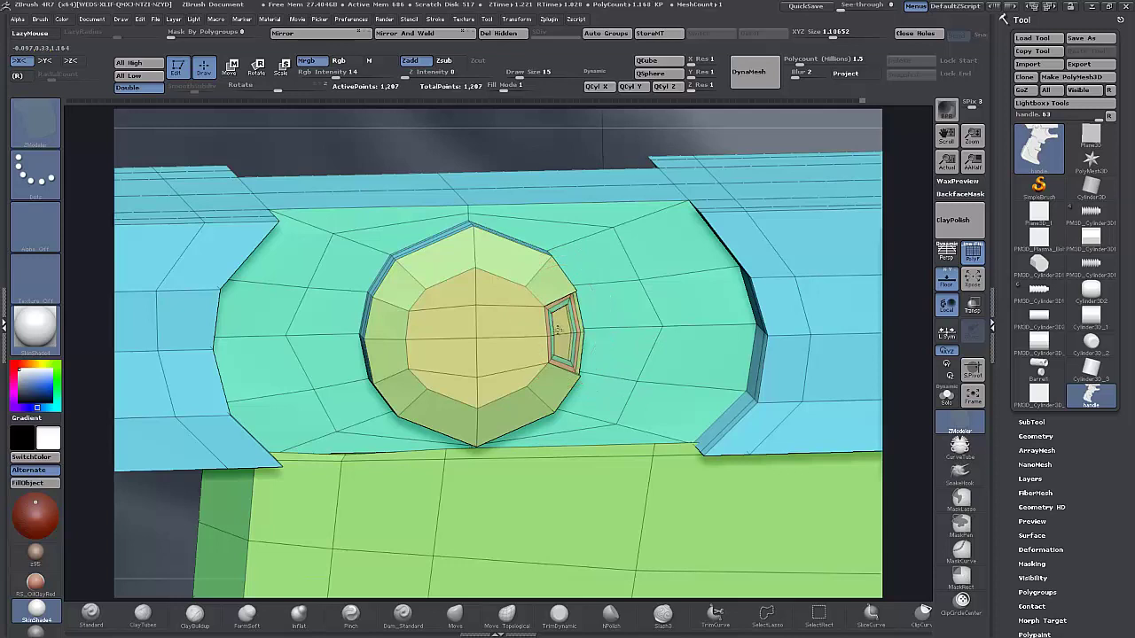
left_click(559, 328)
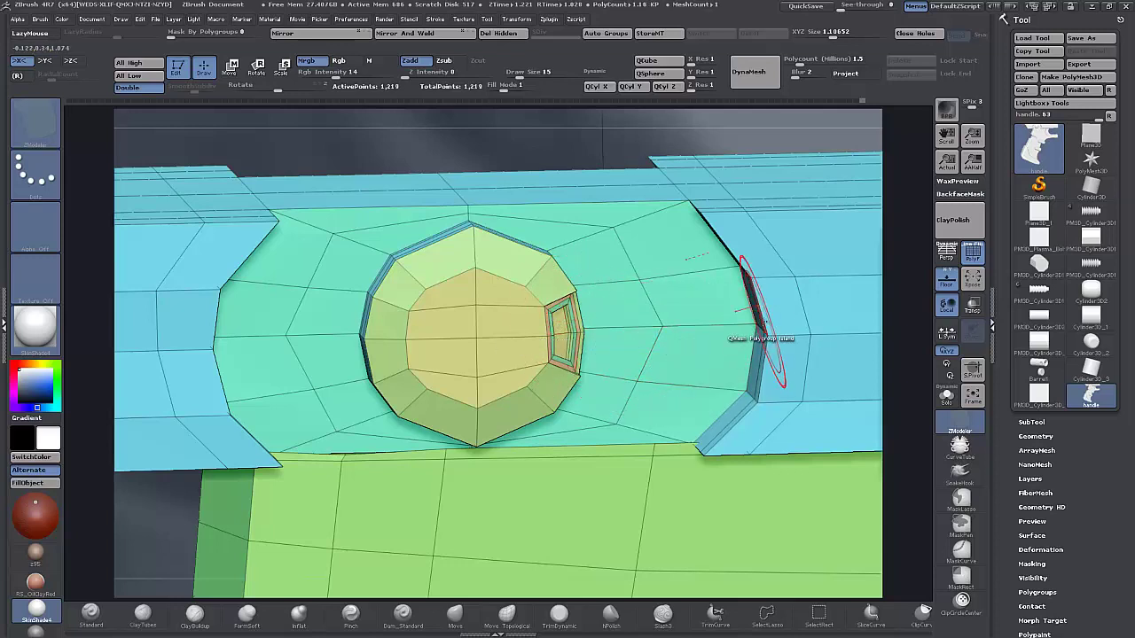
key("d")
left_click(972, 252)
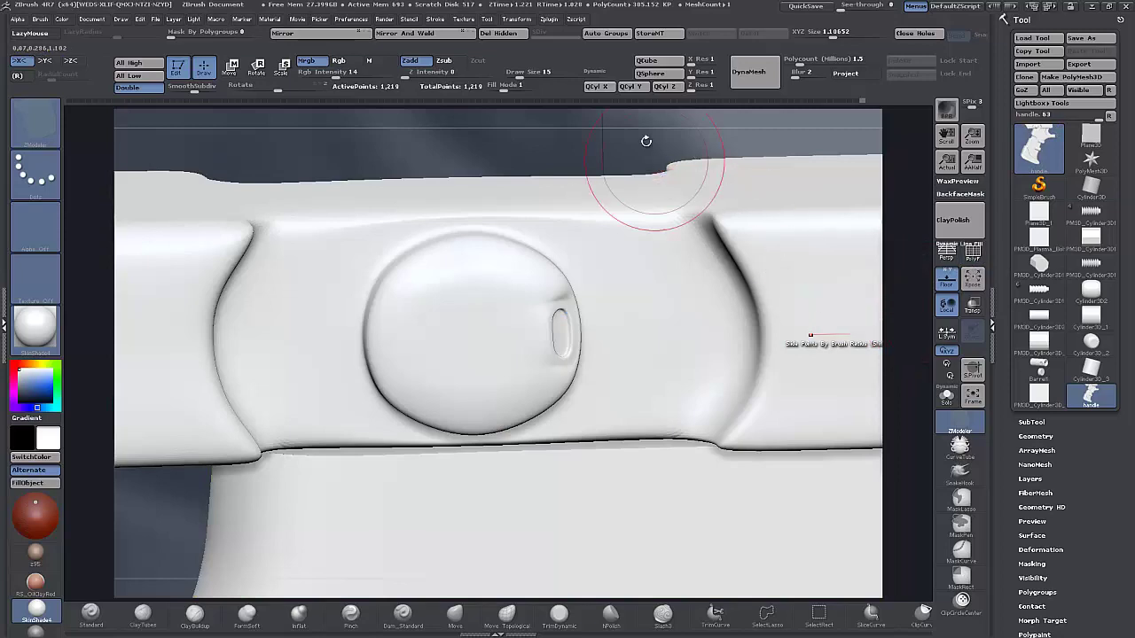
left_click_drag(635, 142, 577, 75, "alt")
mouse_move(284, 538)
left_mouse_down("alt")
mouse_move(268, 463)
mouse_move(233, 454)
mouse_move(273, 489)
mouse_move(300, 487)
mouse_move(292, 441)
mouse_move(306, 532)
left_mouse_up("alt")
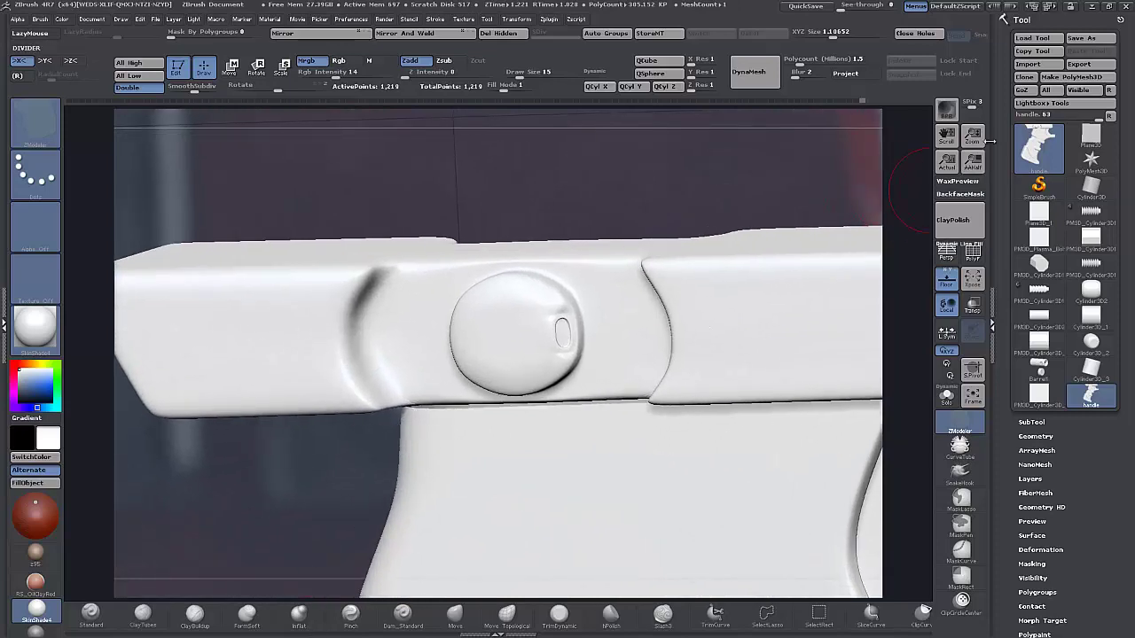
left_click(973, 252)
key("shift+d")
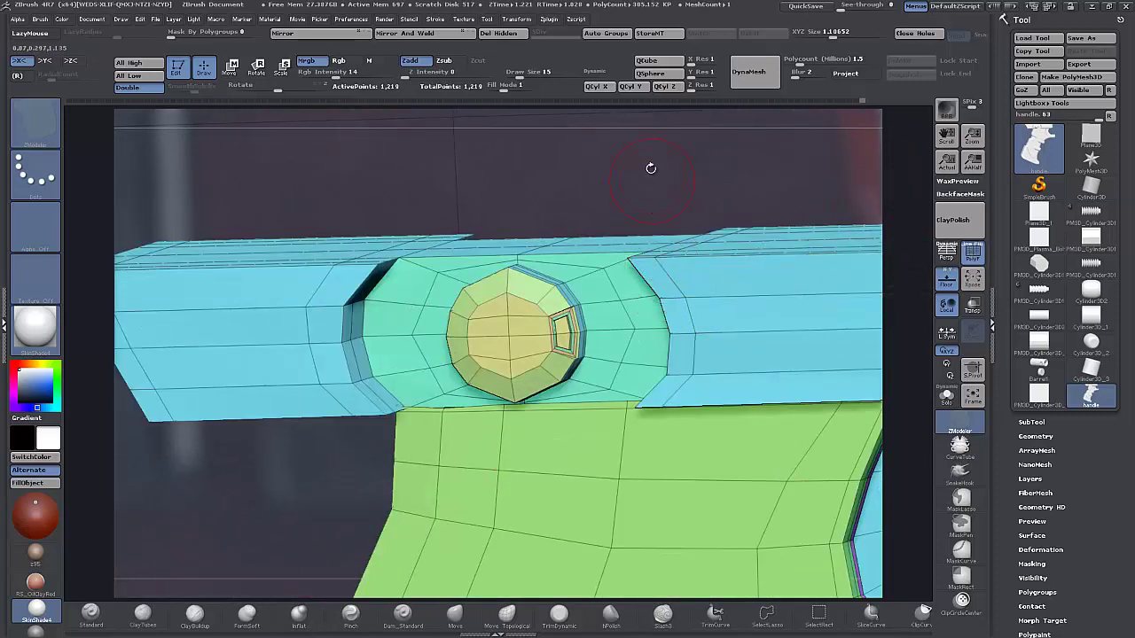
Inset the boss's round front face as a polygroup island and preview the smoothed result with the wireframe hidden.
left_click_drag(651, 169, 634, 283, "alt")
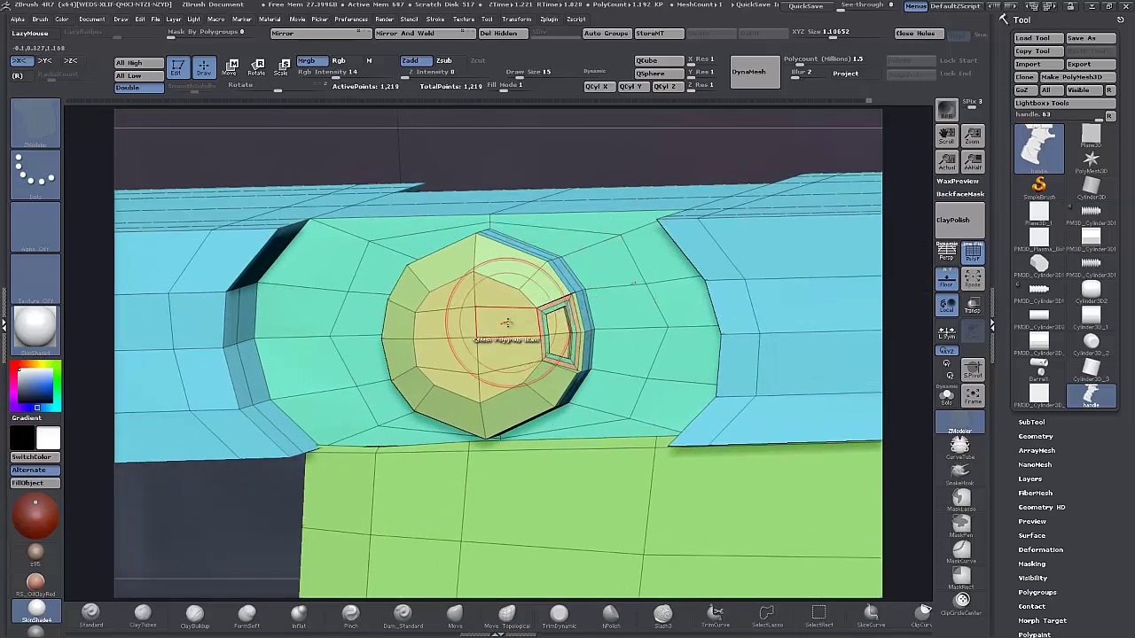
key("space")
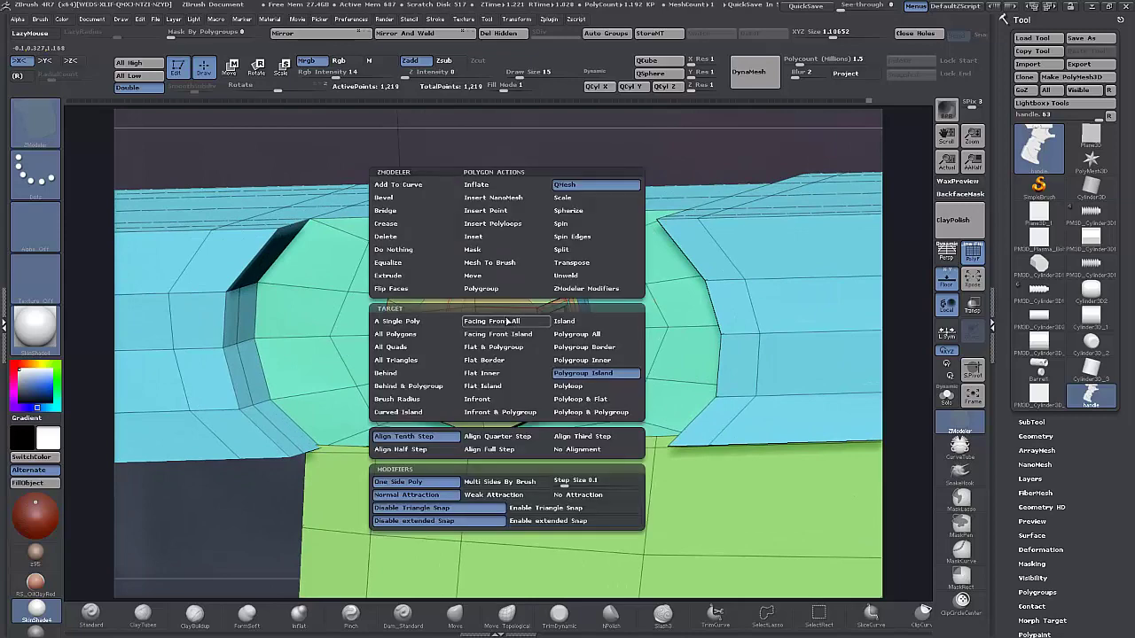
left_click(475, 237)
left_click_drag(513, 341, 510, 315)
key("d")
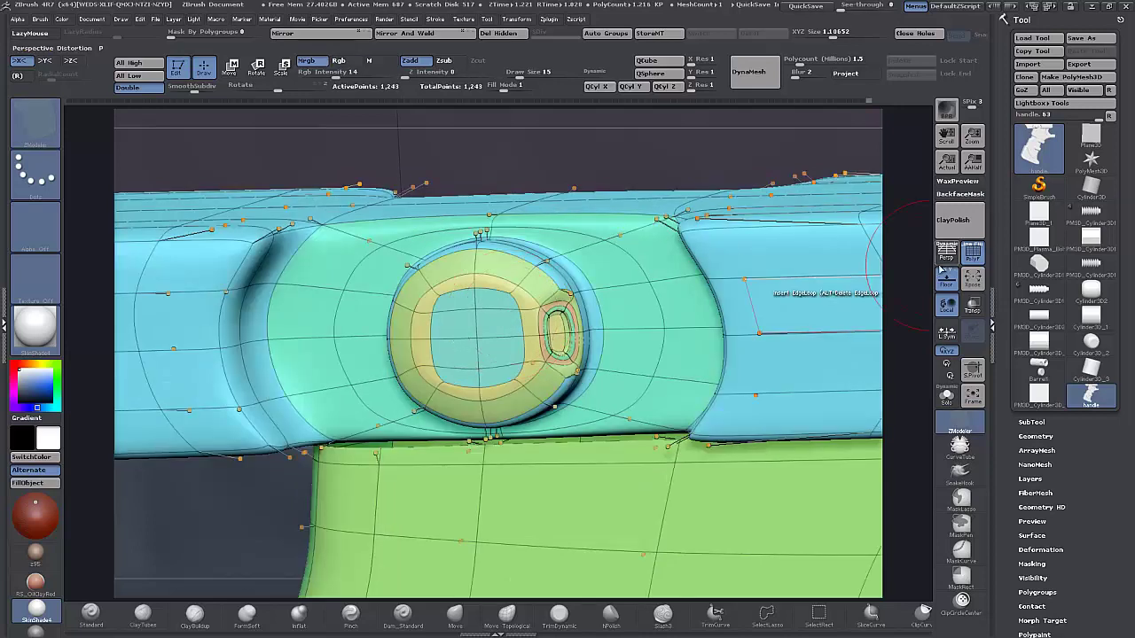
left_click(972, 254)
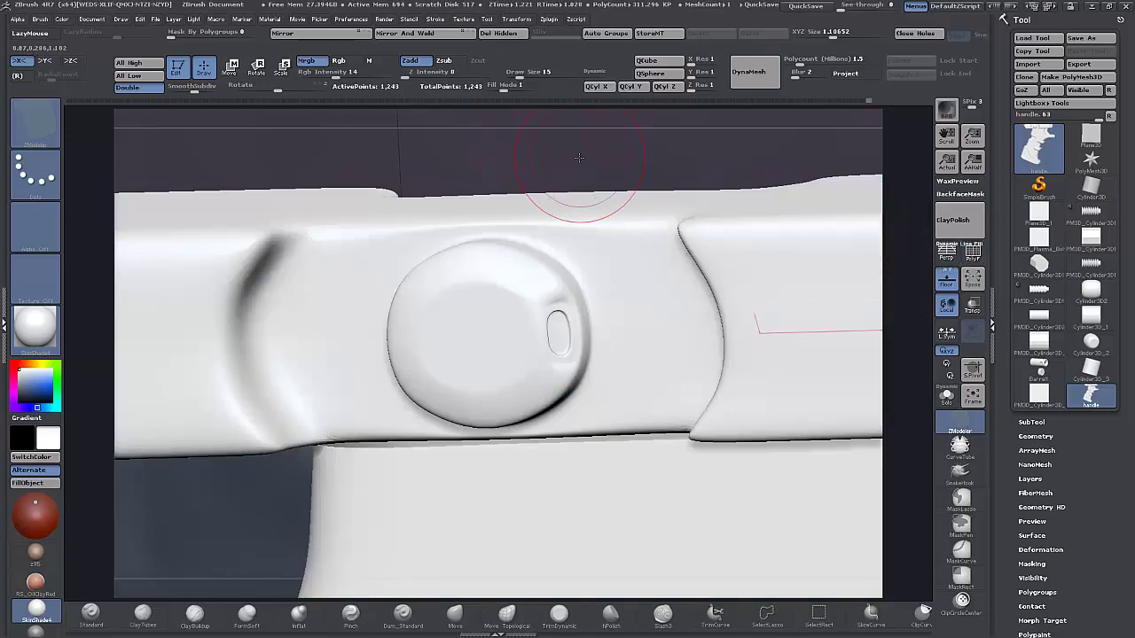
left_click_drag(578, 157, 569, 83, "alt")
left_click_drag(283, 453, 228, 499)
left_click_drag(326, 452, 874, 299)
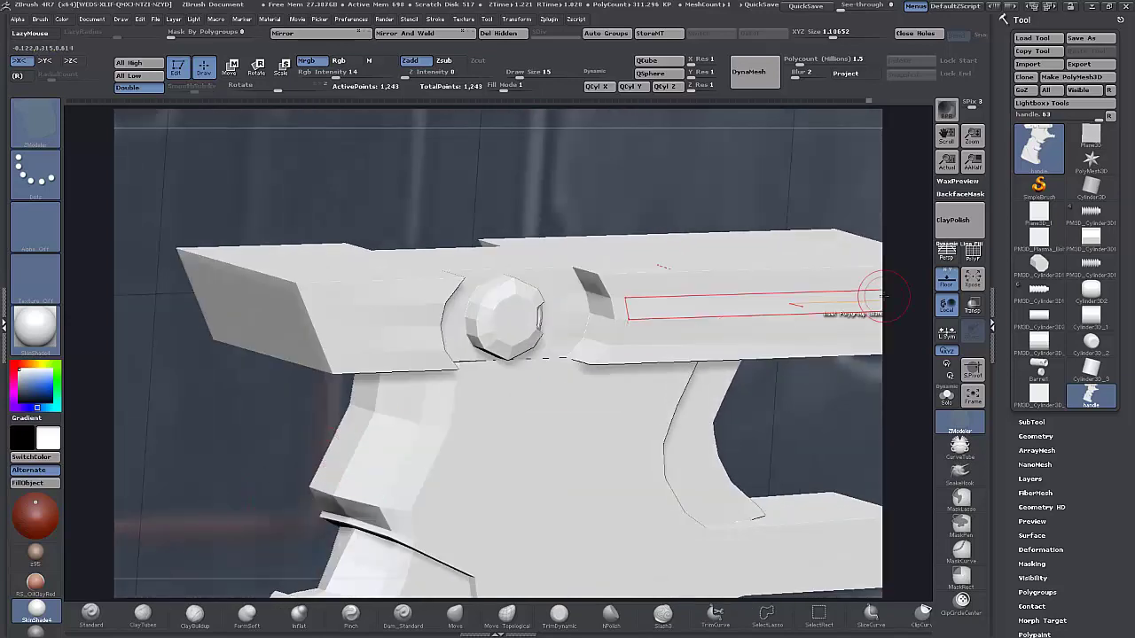
With the wireframe shown, insert supporting edge loops along the bar's notch walls on both sides of the boss.
left_click(973, 252)
left_click_drag(536, 200, 612, 199)
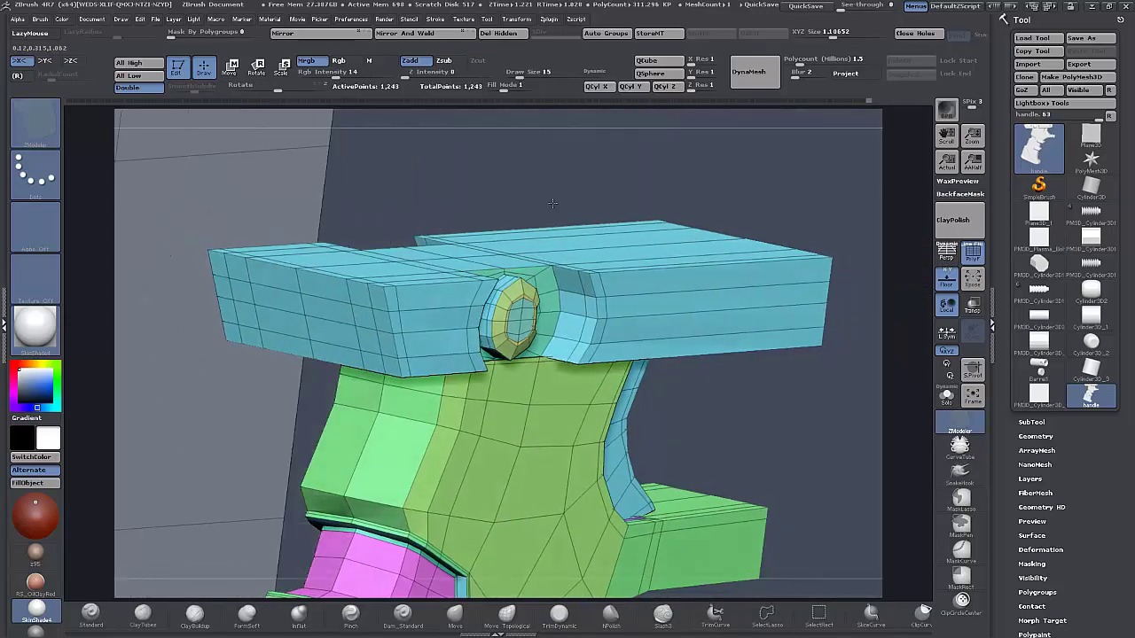
left_click_drag(565, 268, 558, 268)
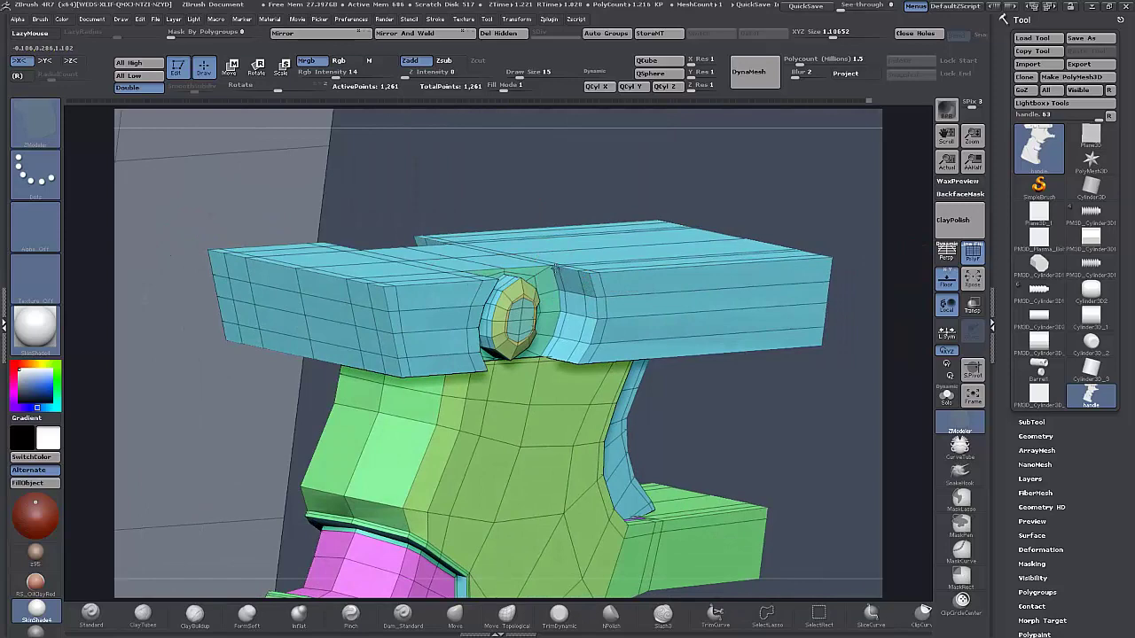
left_click_drag(561, 193, 479, 221)
left_click(511, 266)
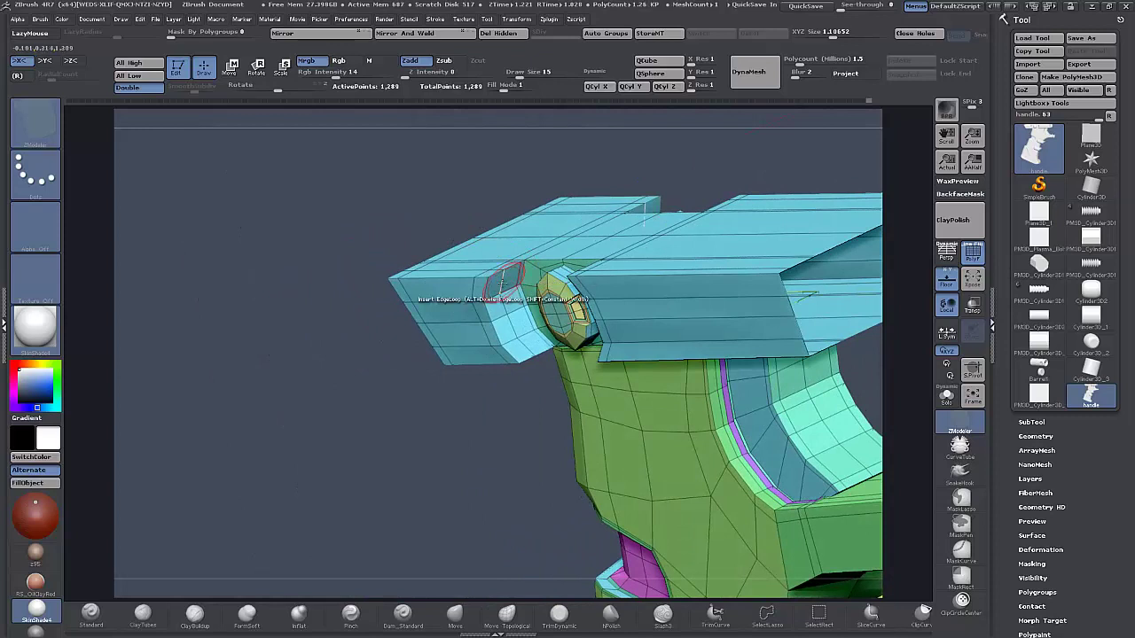
key("space")
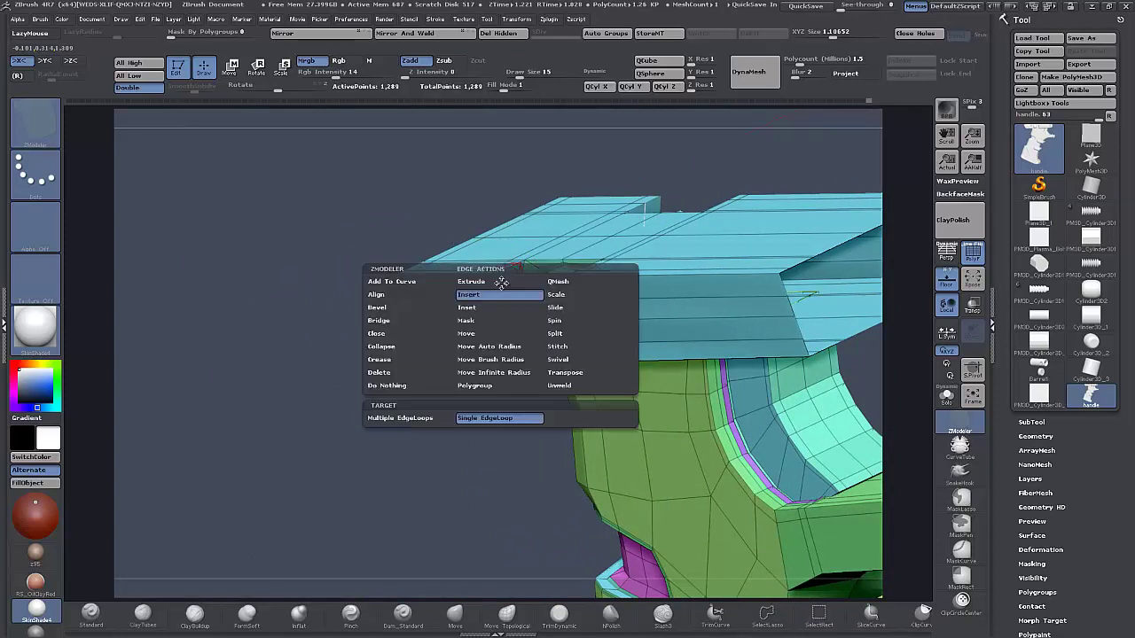
left_click(568, 309)
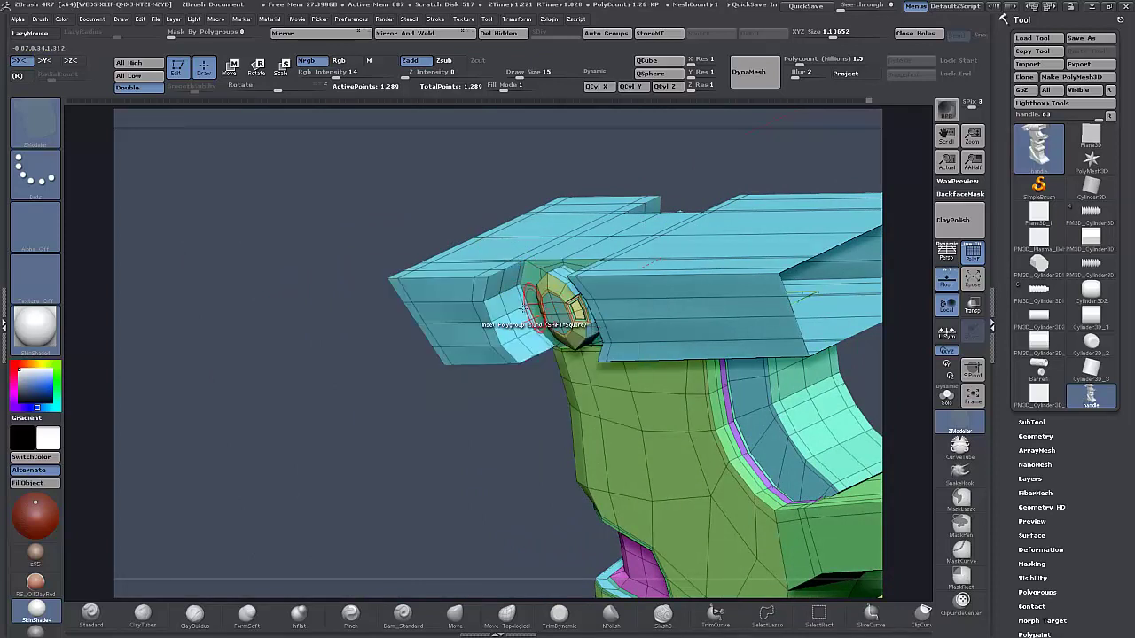
left_click(500, 304)
key("ctrl+z")
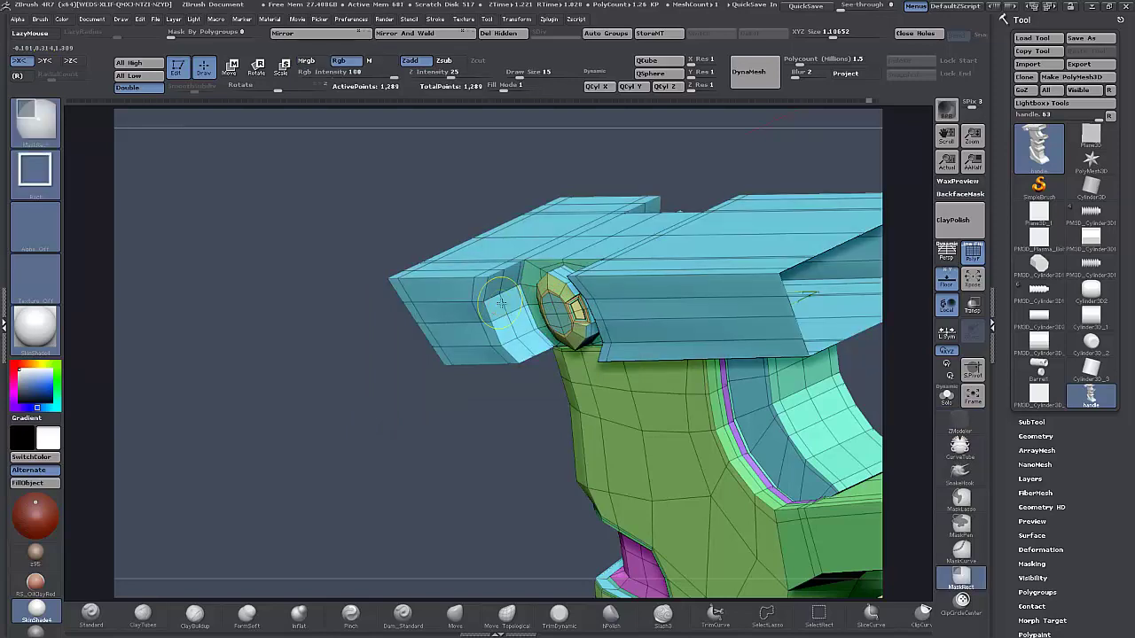
Inspect the notch around the boss, preview the whole grip smoothed without the wireframe, and restore the unsmoothed wireframe display.
left_click_drag(502, 306, 490, 321)
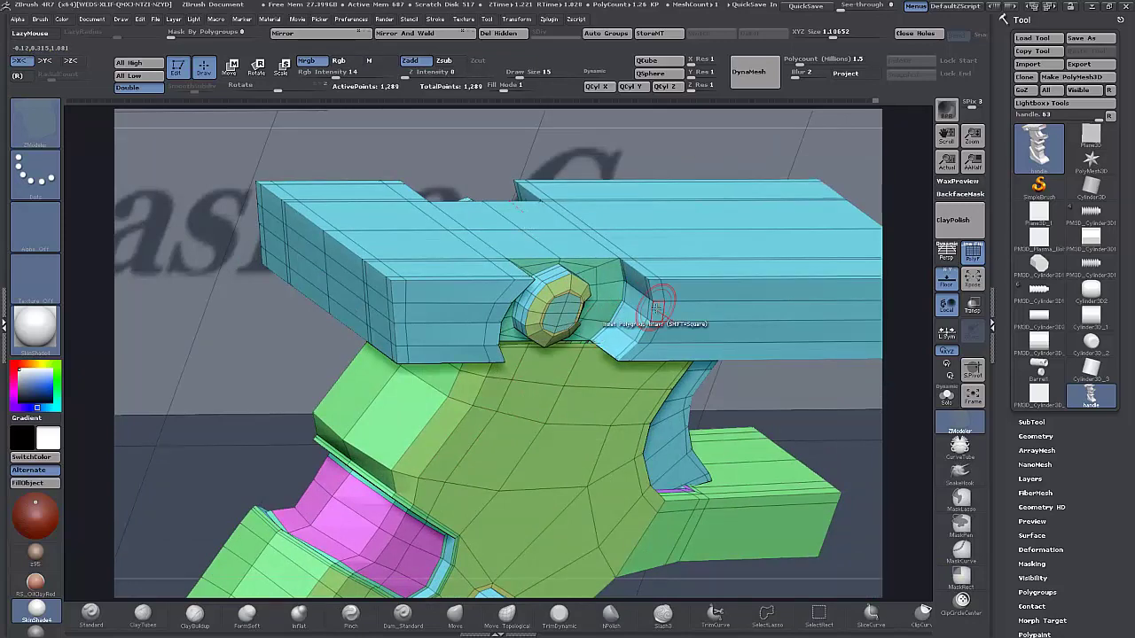
left_click_drag(865, 476, 669, 406)
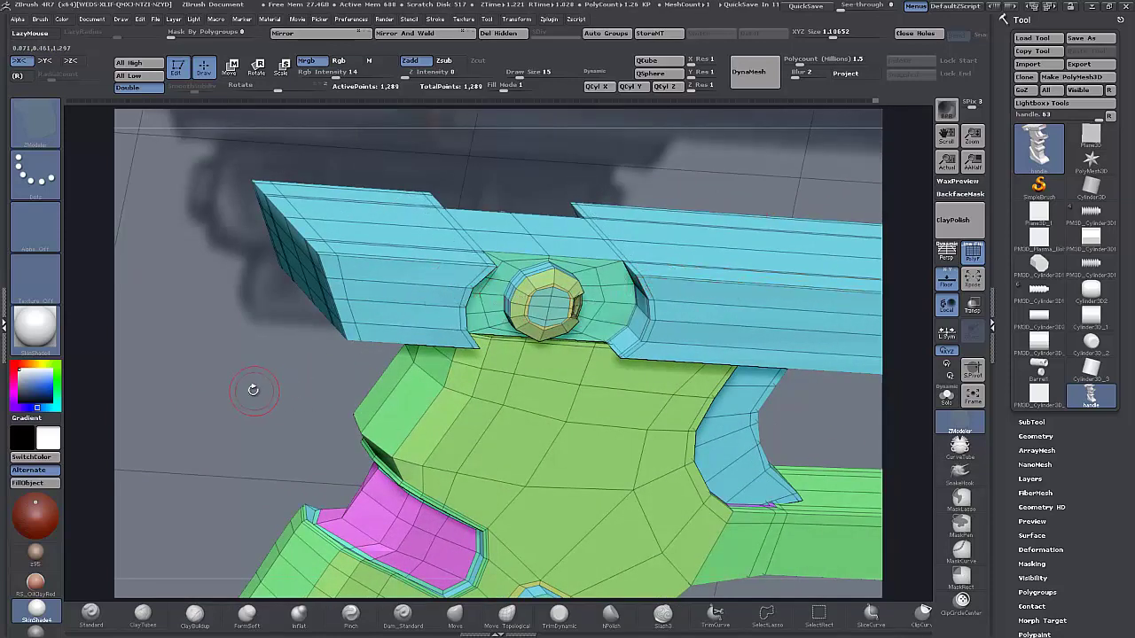
mouse_move(254, 390)
left_mouse_down("alt")
mouse_move(256, 216)
mouse_move(255, 368)
left_mouse_up("alt")
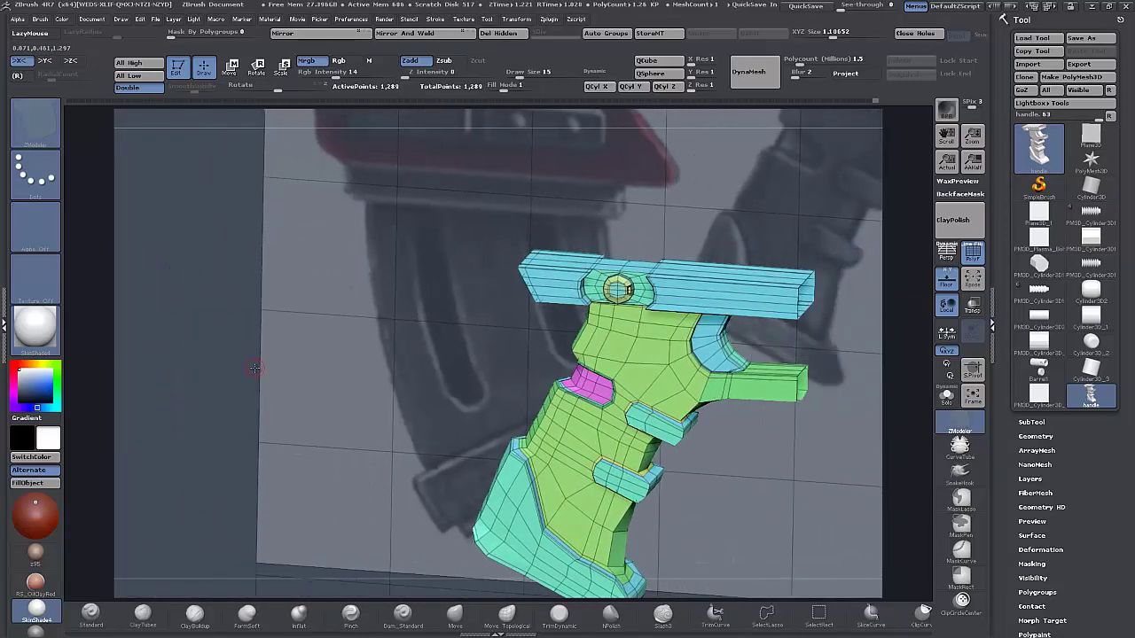
key("d")
left_click(973, 256)
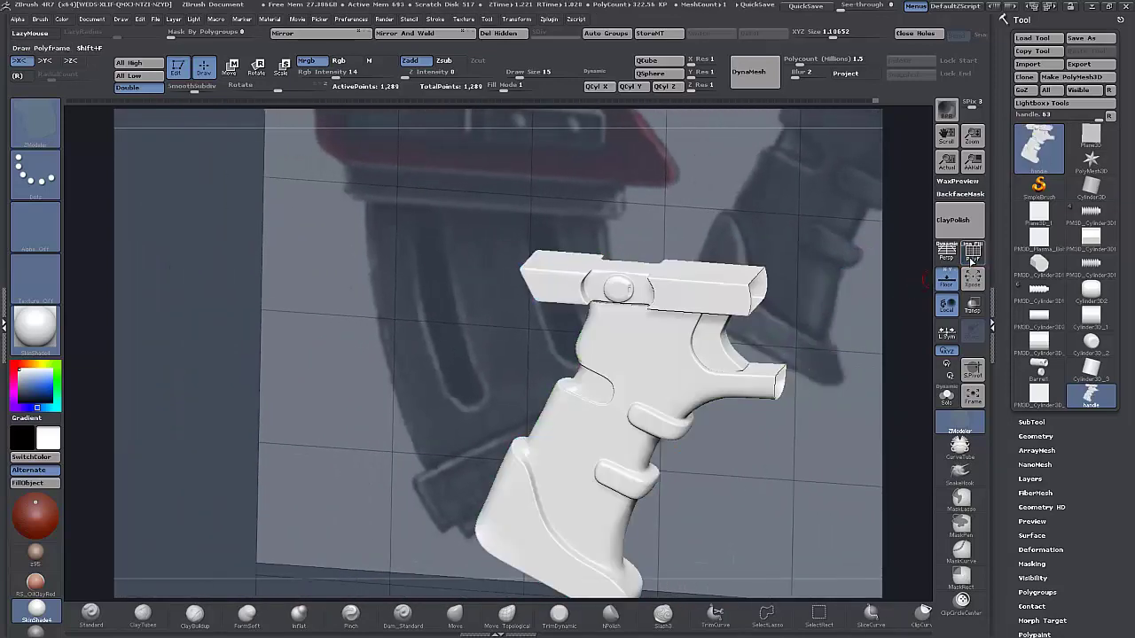
left_click(972, 256)
key("shift+d")
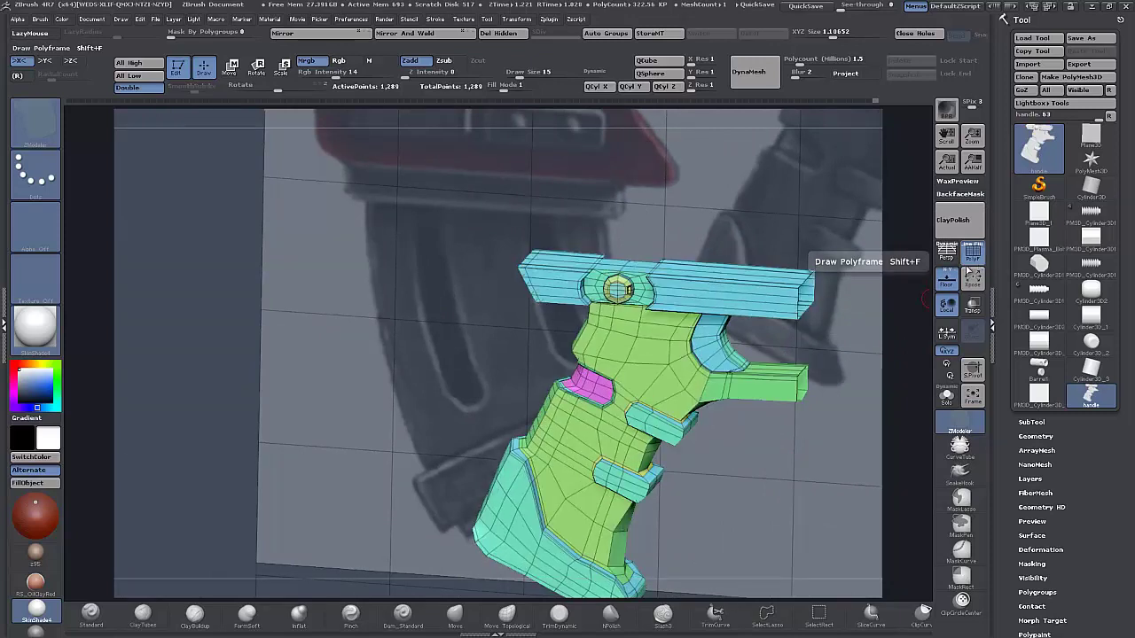
Insert a single edge loop around the mounting bar's long section with the ZModeler edge action Insert.
left_click(766, 285)
key("ctrl+z")
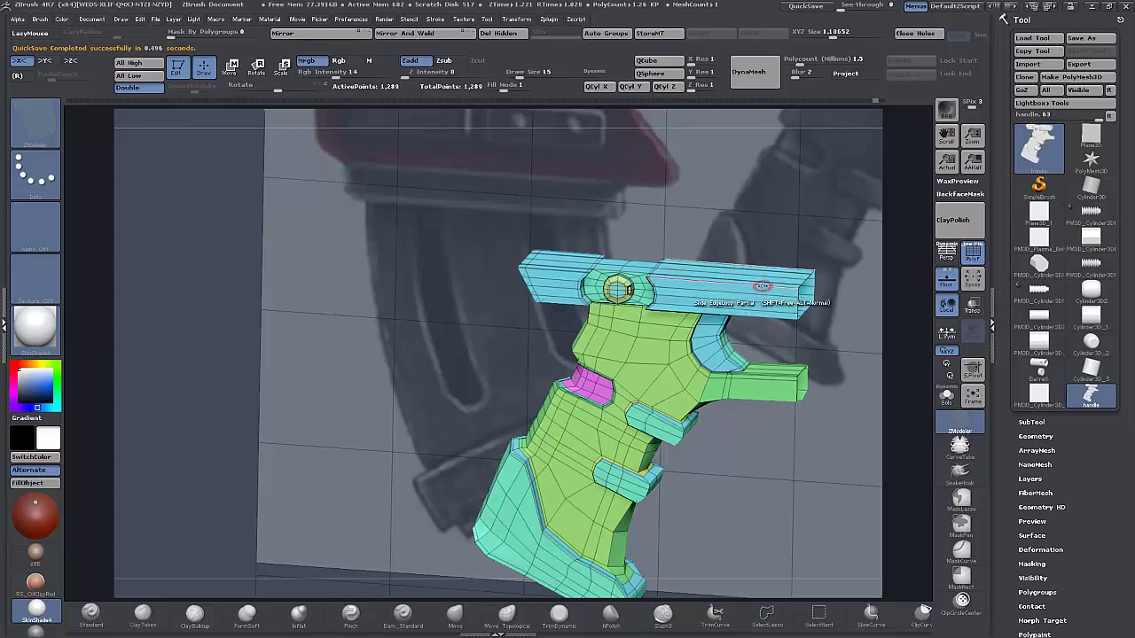
key("space")
left_click(761, 285)
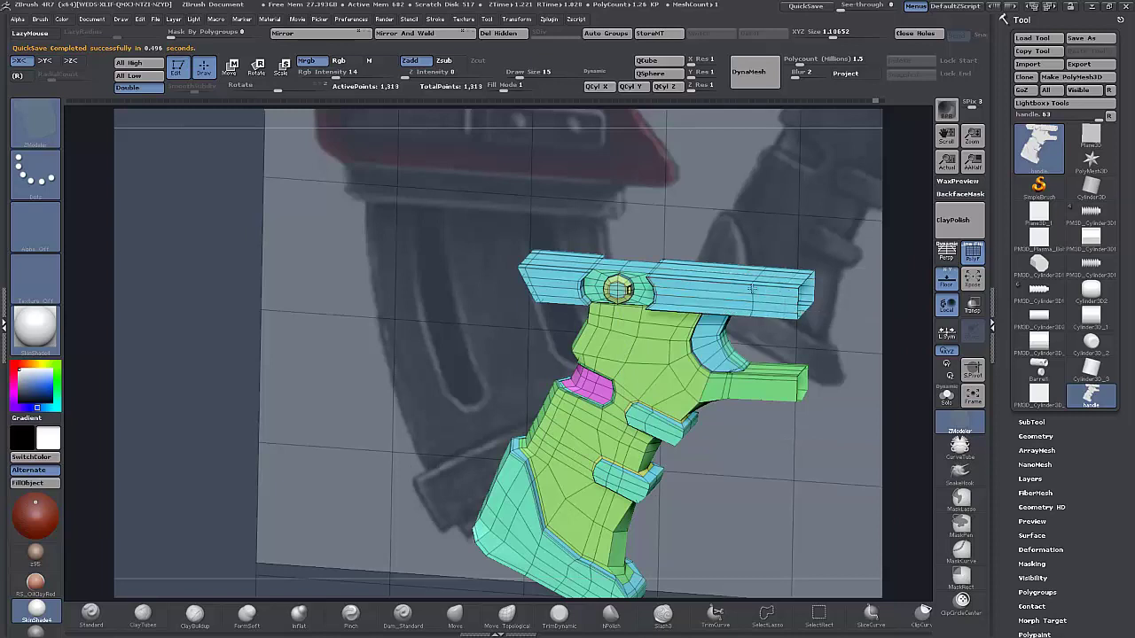
Preview the smoothed grip with the wireframe hidden and compare it with the pistol grip in the Plasma Gun reference image.
left_click_drag(388, 352, 402, 324)
left_click(972, 254)
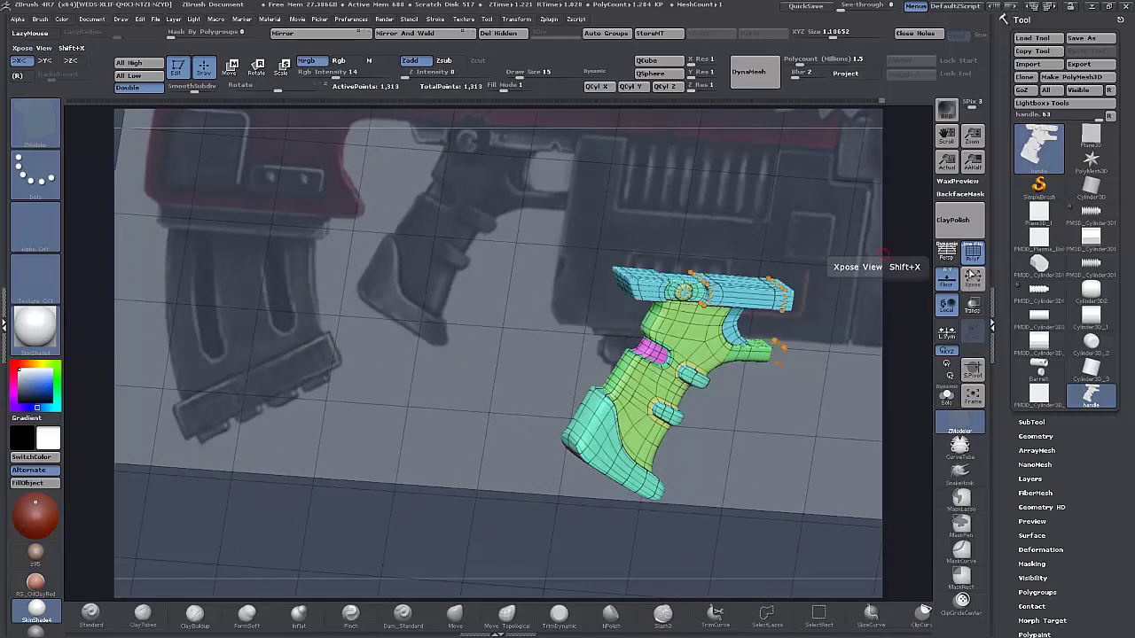
left_click(973, 254)
left_click_drag(441, 386, 424, 451)
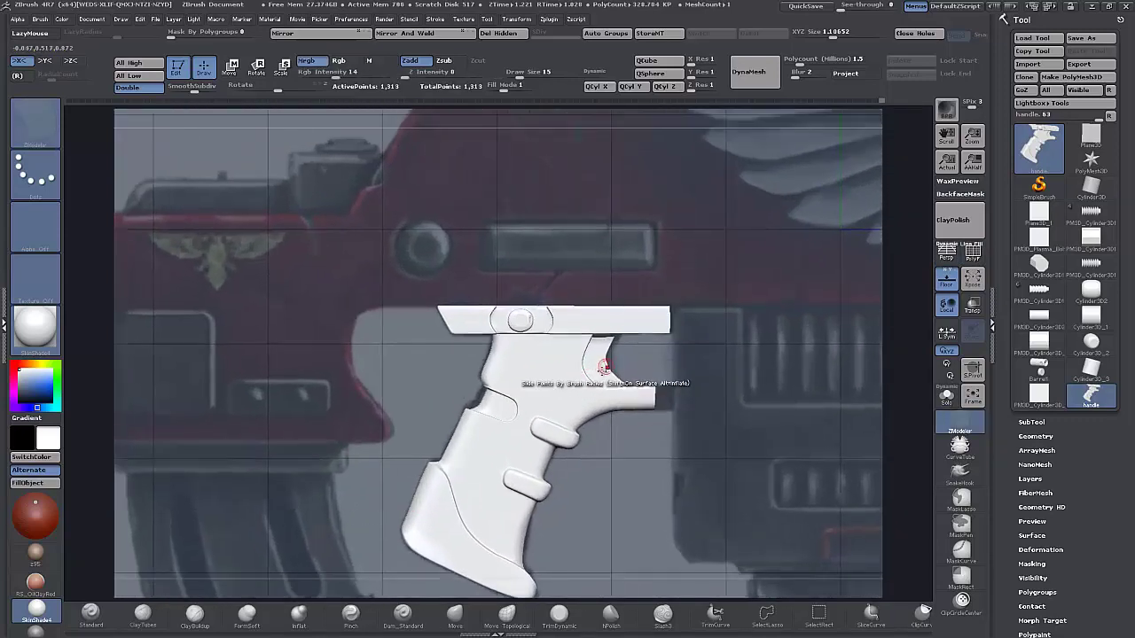
left_click_drag(773, 506, 502, 437, "alt")
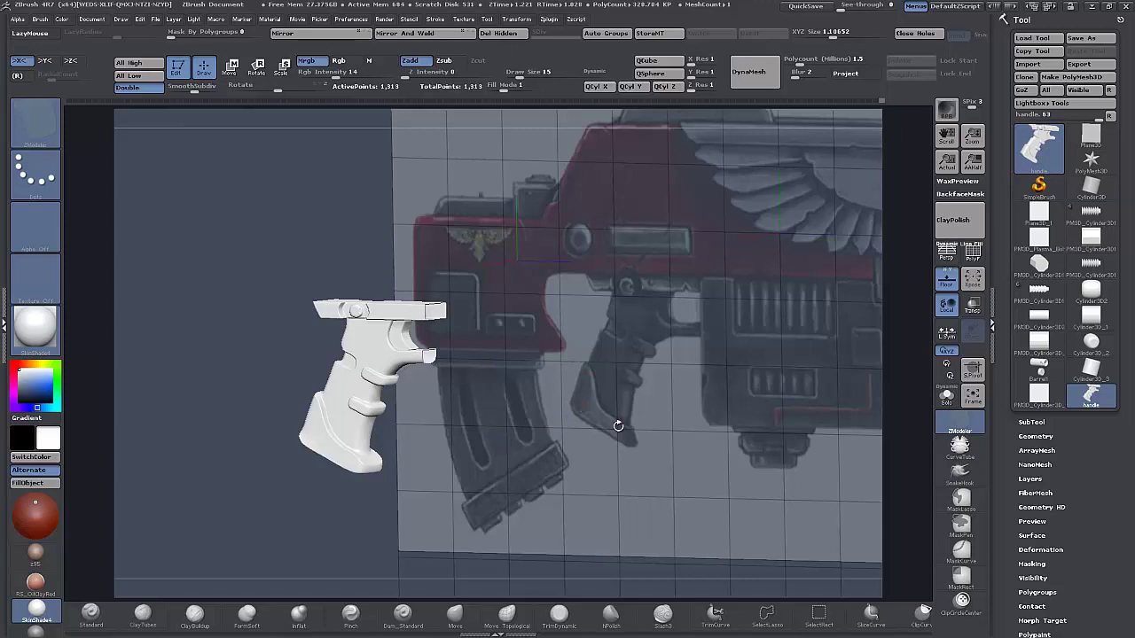
left_click_drag(619, 426, 538, 390, "alt")
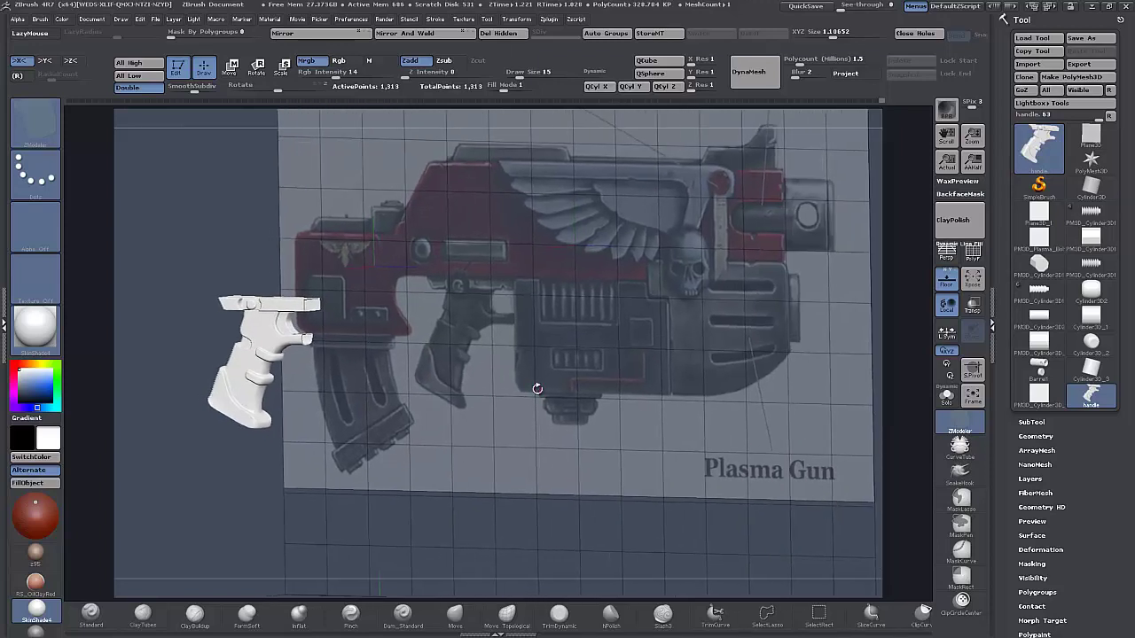